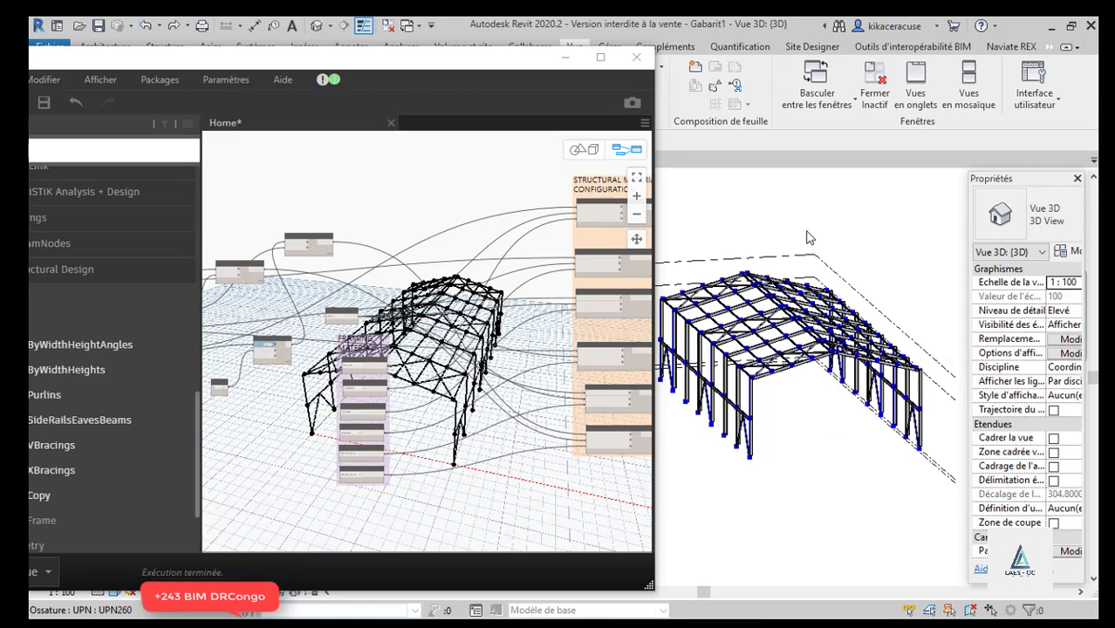
# - Examine the steel frame in the Revit 3D view, selecting the IPE240 rafter at its front end
pyautogui.scroll(4, 831, 360)
pyautogui.scroll(-3, 834, 349)
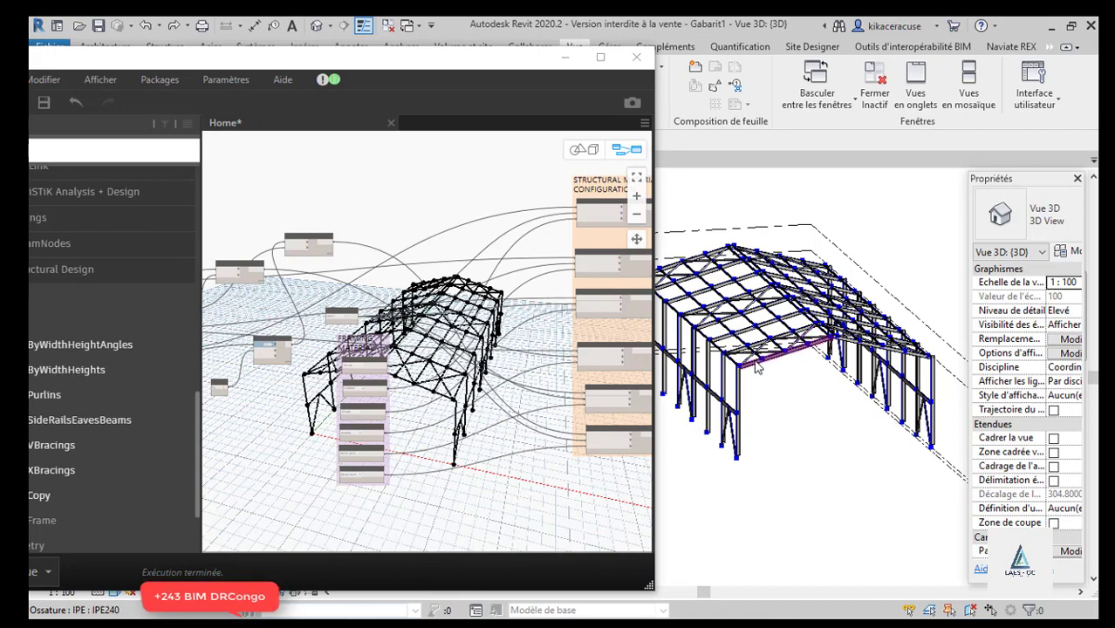
pyautogui.click(807, 365)
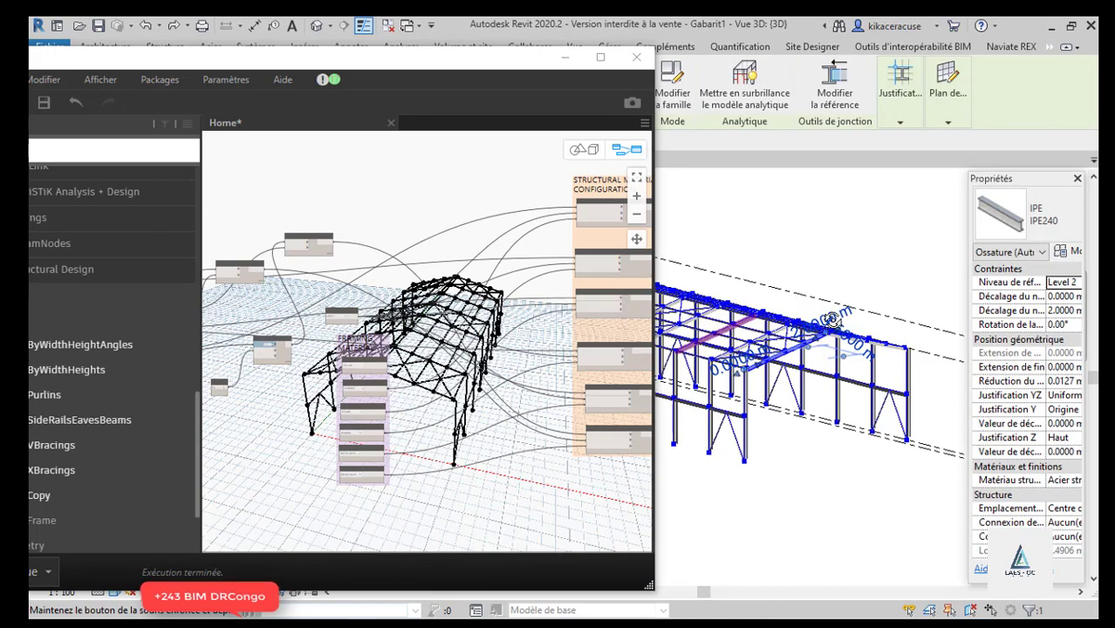
pyautogui.keyDown('shift'); pyautogui.moveTo(809, 325); pyautogui.dragTo(789, 333, button='middle'); pyautogui.keyUp('shift')
# - Switch to a full-size Dynamo window and examine the graph's frame copy, side rail, purlin, bracing and material nodes
pyautogui.click(611, 61)
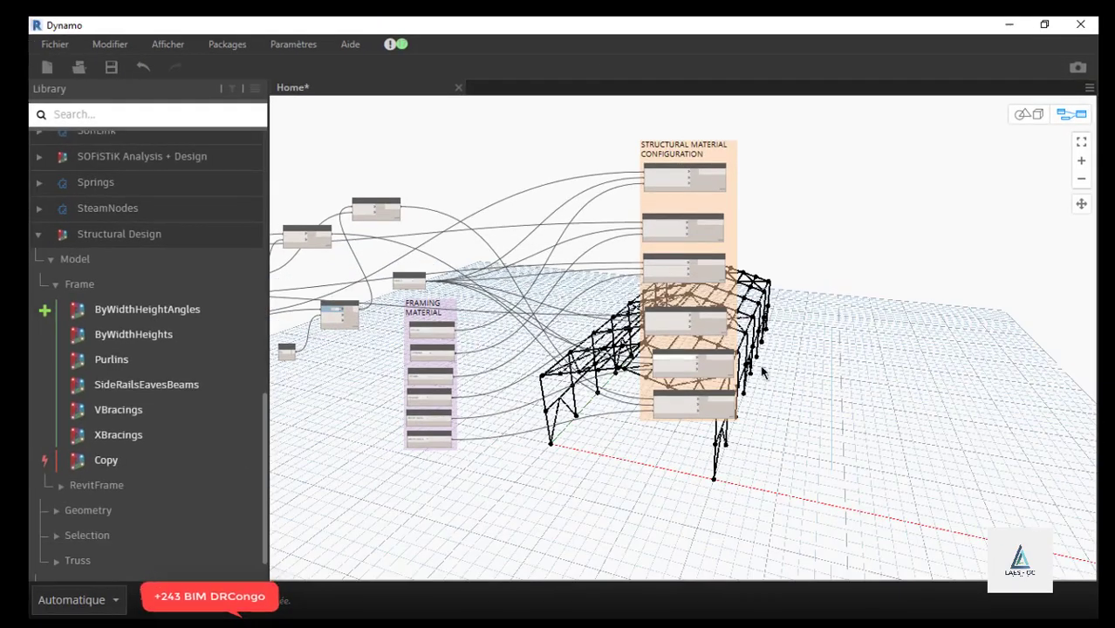
pyautogui.scroll(-5, 848, 334)
pyautogui.scroll(3, 802, 334)
pyautogui.scroll(-3, 868, 332)
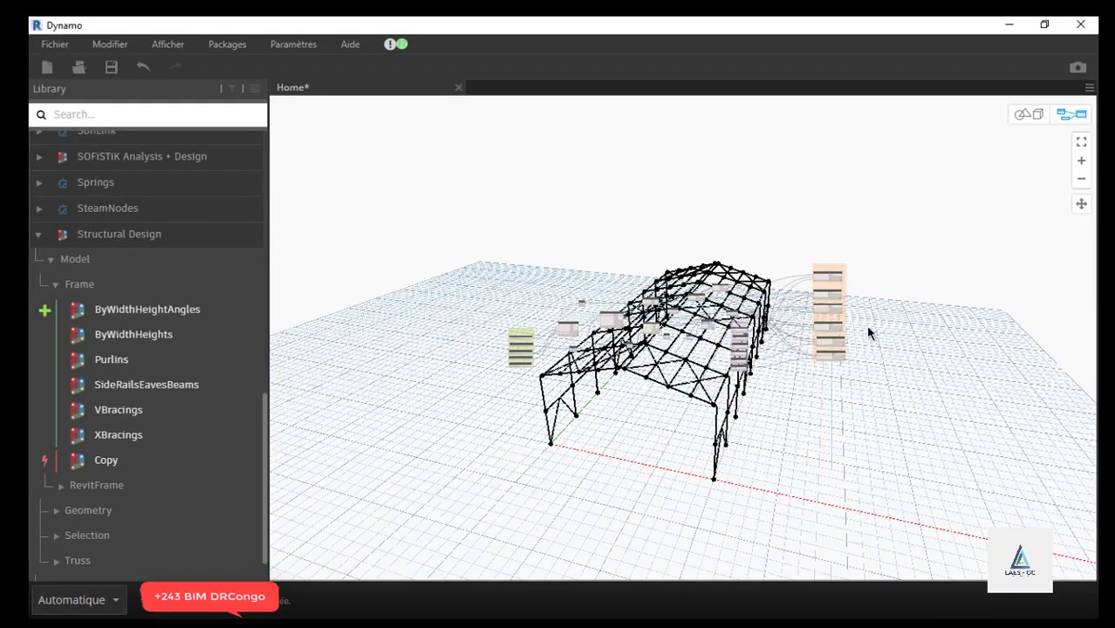
pyautogui.scroll(5, 537, 336)
pyautogui.scroll(-5, 356, 397)
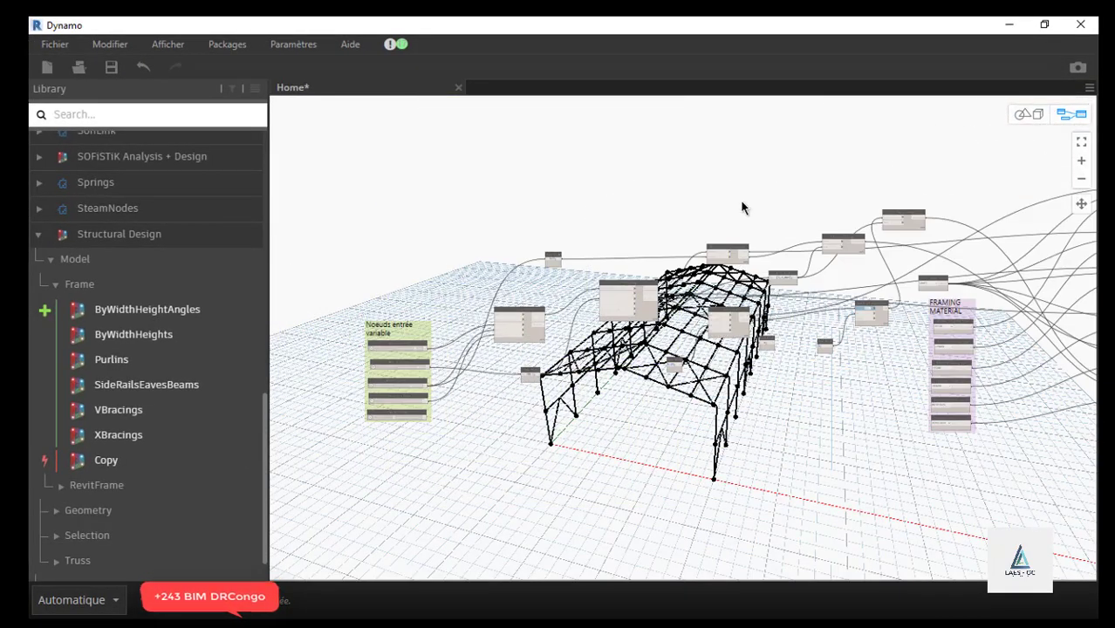
pyautogui.scroll(5, 553, 312)
pyautogui.scroll(-3, 428, 305)
pyautogui.scroll(8, 365, 260)
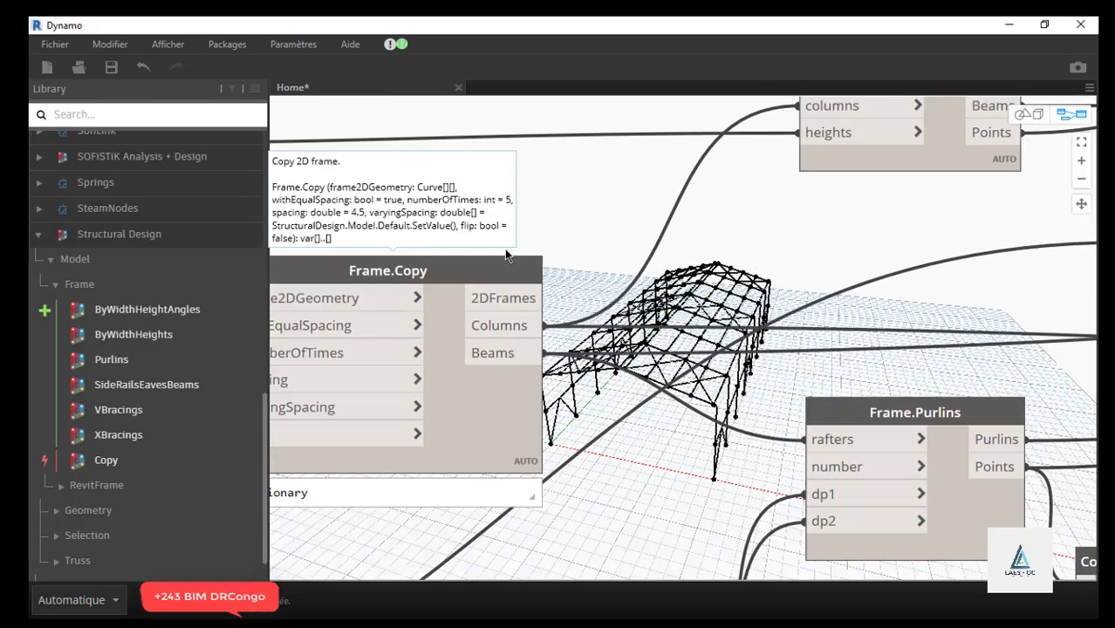
pyautogui.scroll(-5, 552, 218)
pyautogui.scroll(8, 462, 219)
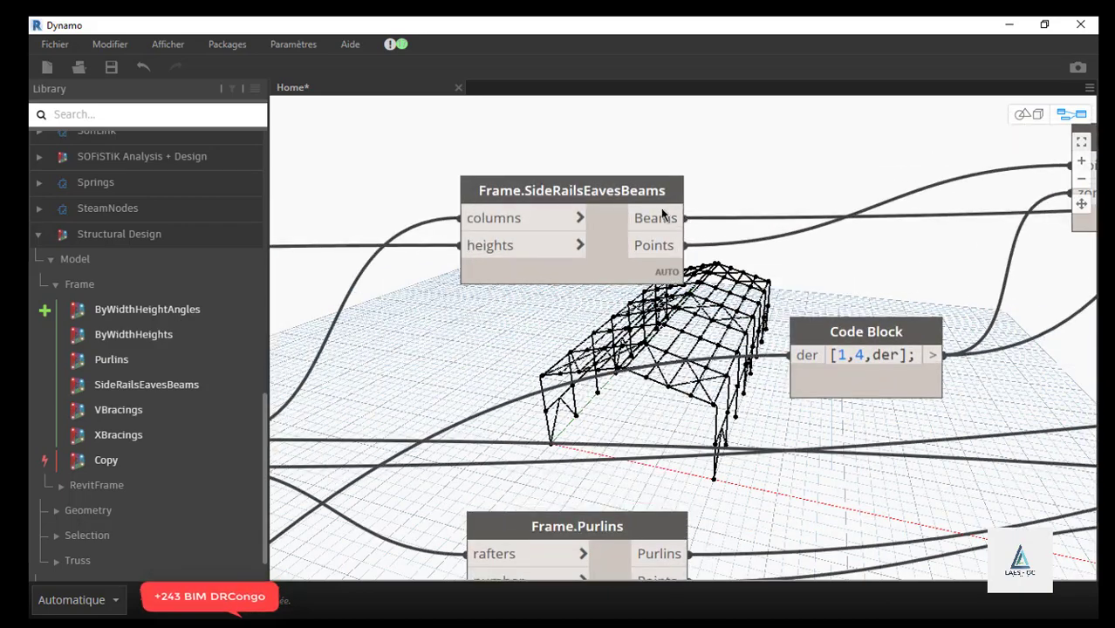
pyautogui.scroll(-10, 448, 223)
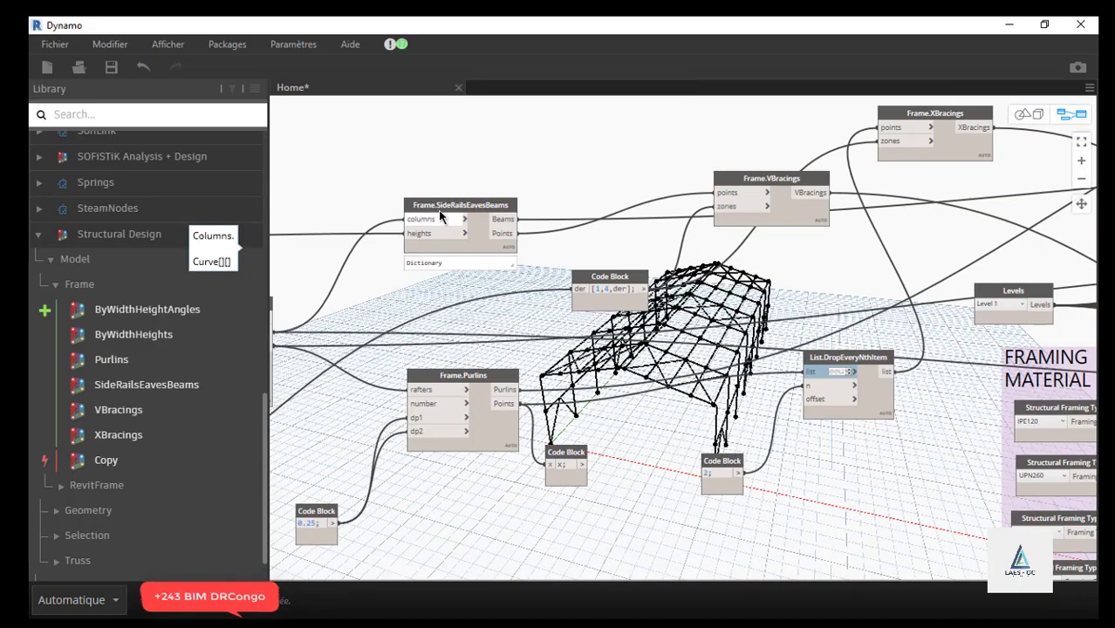
pyautogui.scroll(1, 765, 336)
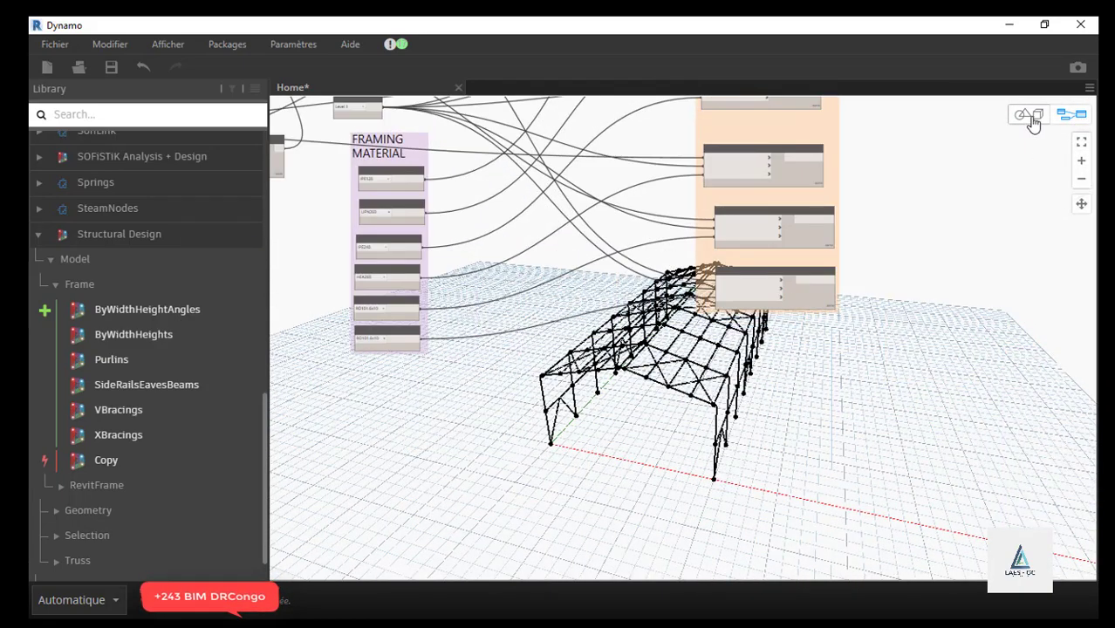
# - Activate navigation of the Dynamo background 3D preview and inspect the frame geometry from several angles
pyautogui.click(1030, 116)
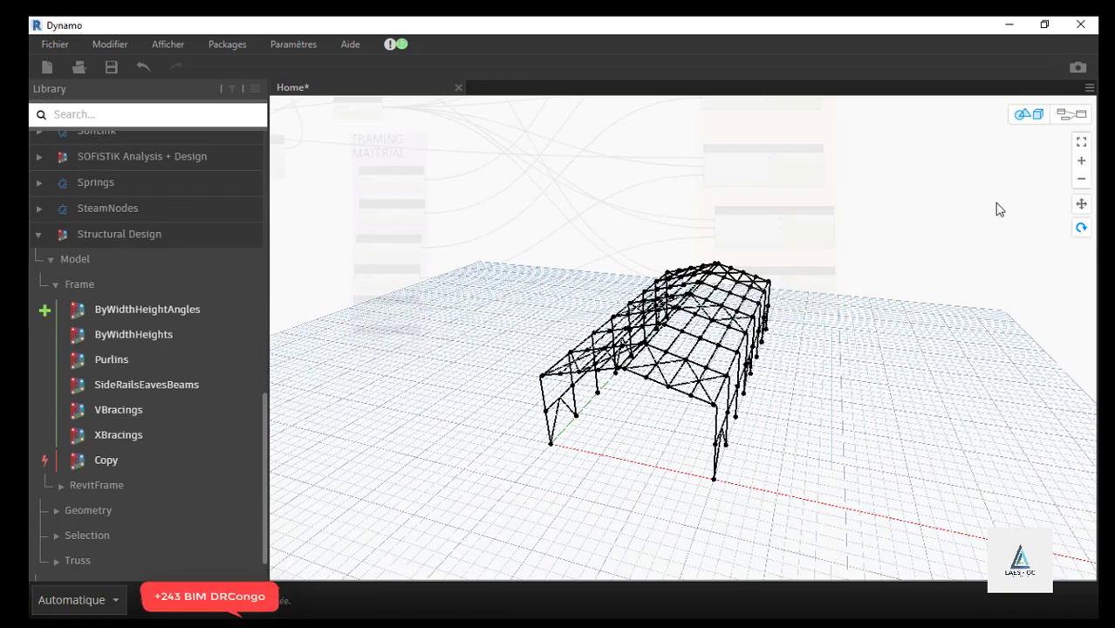
pyautogui.click(1080, 231)
pyautogui.moveTo(856, 356); pyautogui.dragTo(855, 330)
pyautogui.scroll(4, 810, 347)
pyautogui.scroll(4, 632, 311)
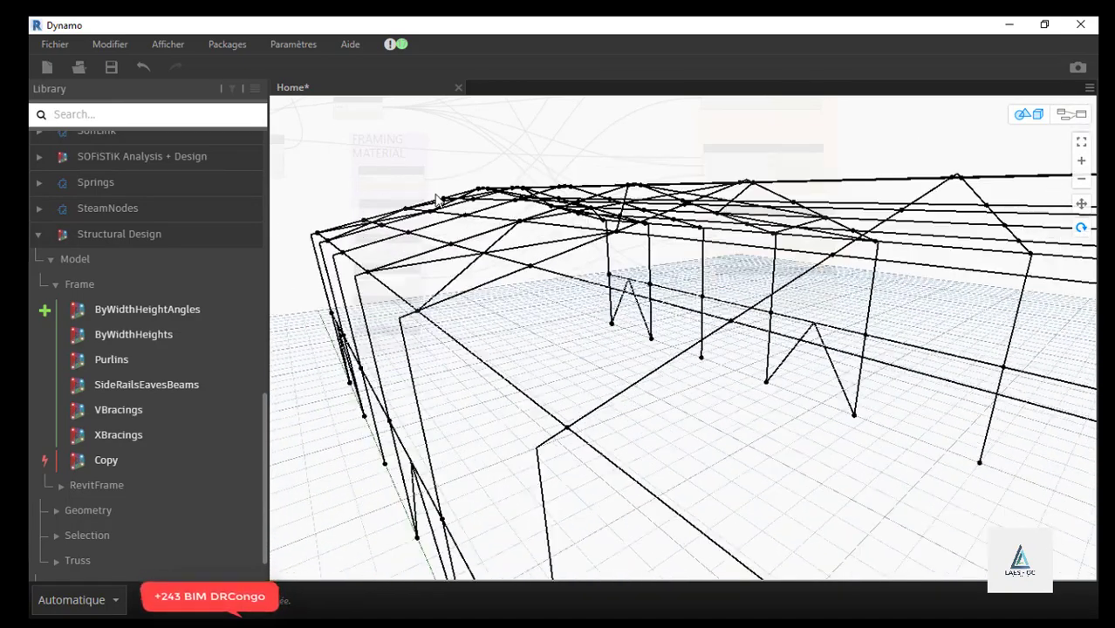
pyautogui.scroll(-4, 529, 249)
pyautogui.scroll(-5, 530, 250)
pyautogui.moveTo(712, 302); pyautogui.dragTo(641, 287)
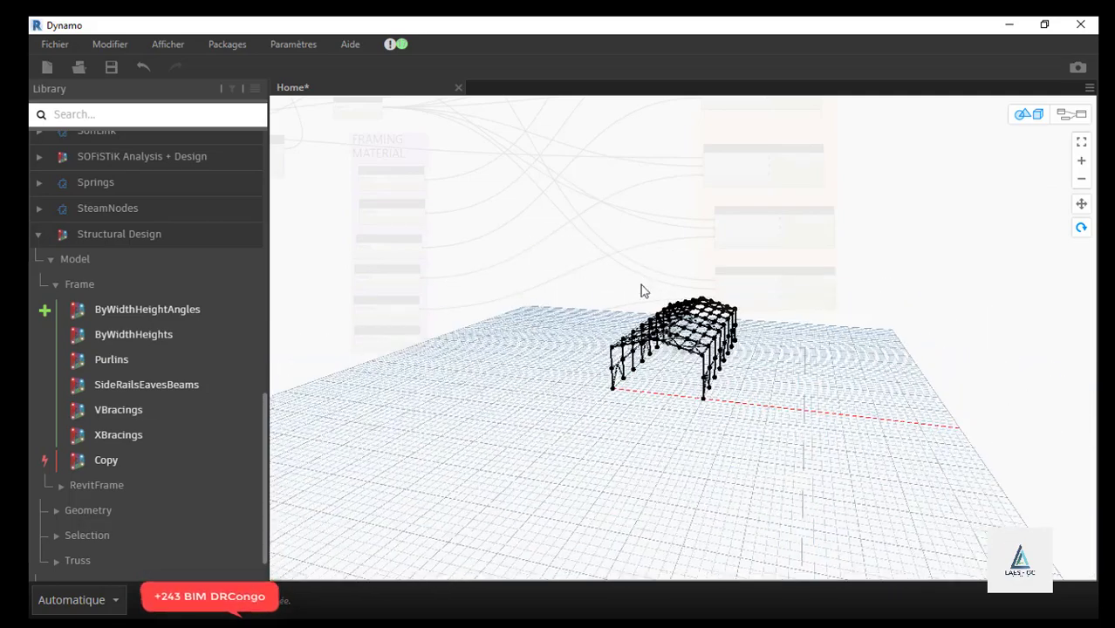
pyautogui.scroll(2, 685, 308)
pyautogui.scroll(4, 685, 308)
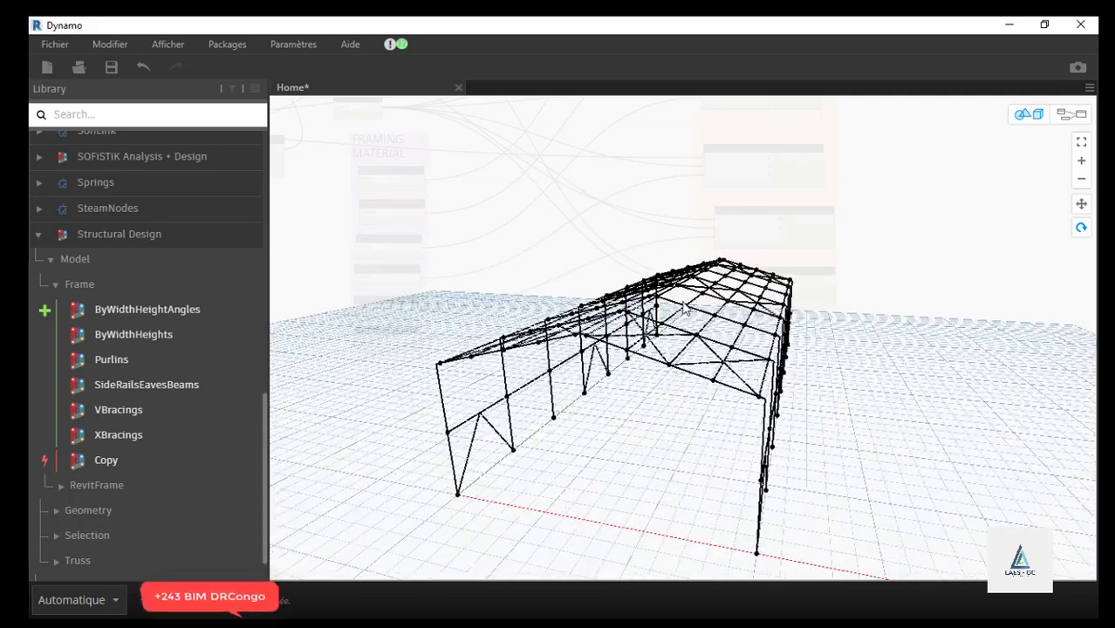
# - Switch to Revit and inspect the generated steel frame's columns and side bracing in the 3D view
pyautogui.click(1010, 26)
pyautogui.scroll(4, 632, 453)
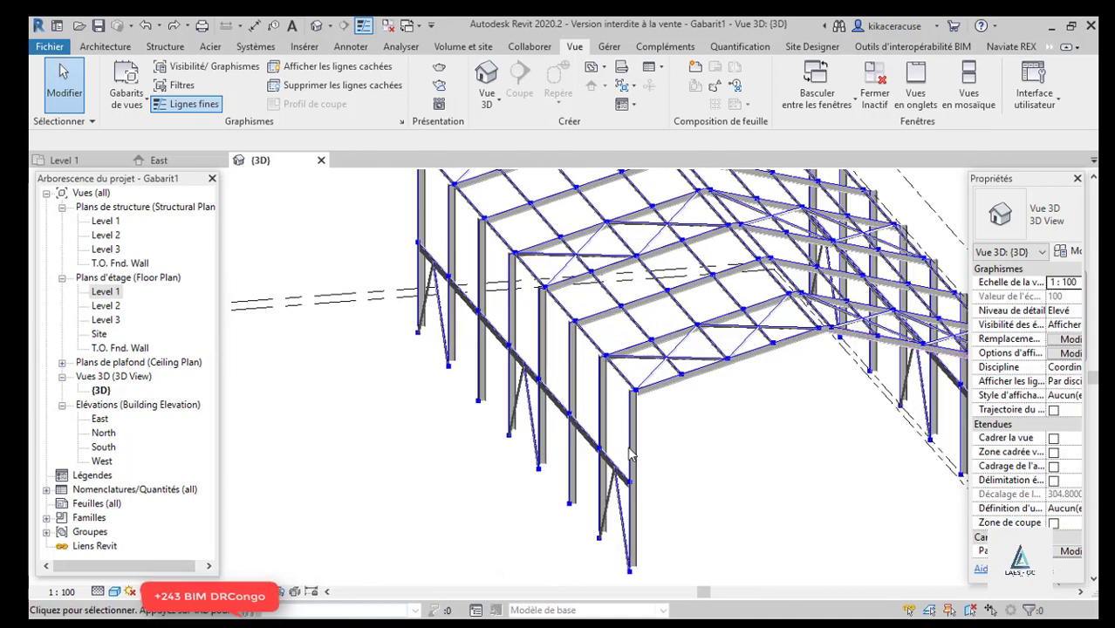
pyautogui.scroll(-3, 629, 450)
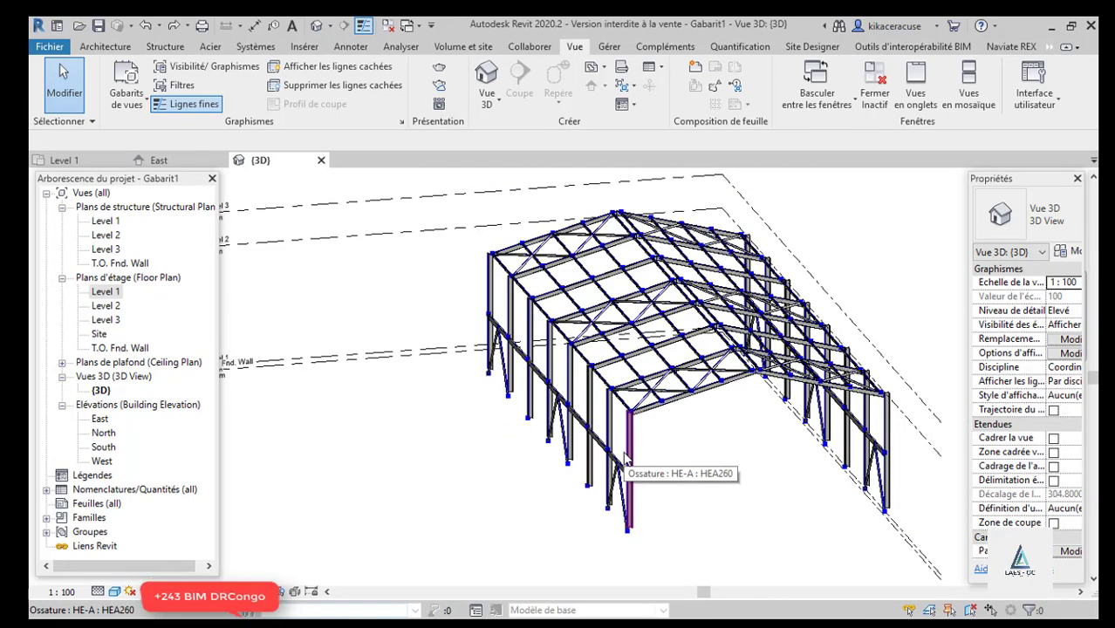
# - Return to the Dynamo graph view and examine the nodes from the variable inputs to the structural material configuration group
pyautogui.hotkey('alt', 'Tab')
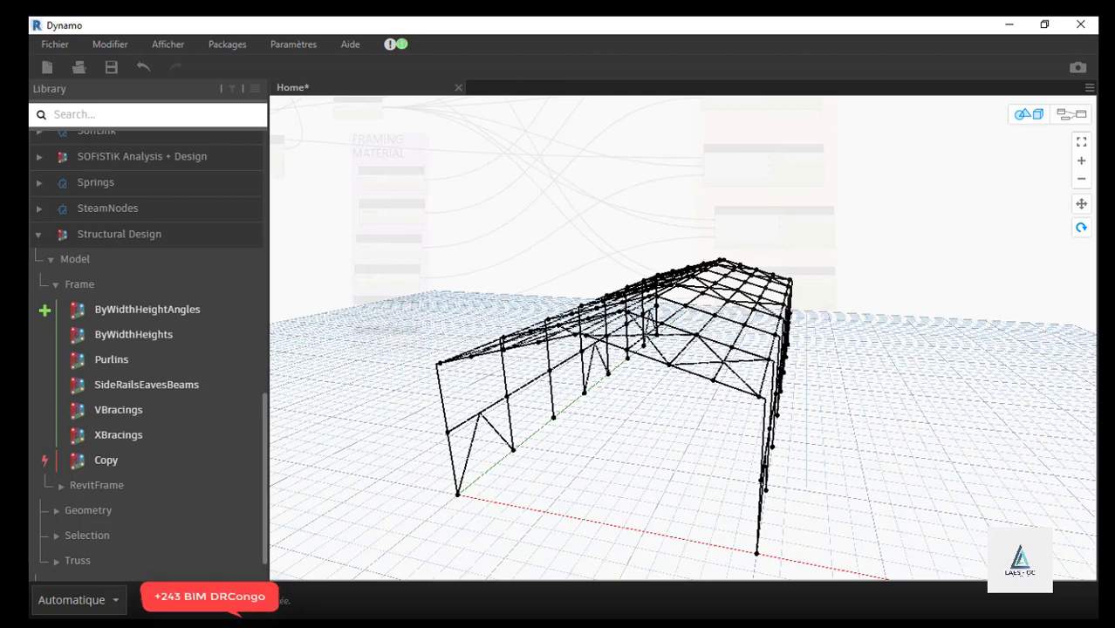
pyautogui.click(1068, 122)
pyautogui.scroll(-6, 660, 420)
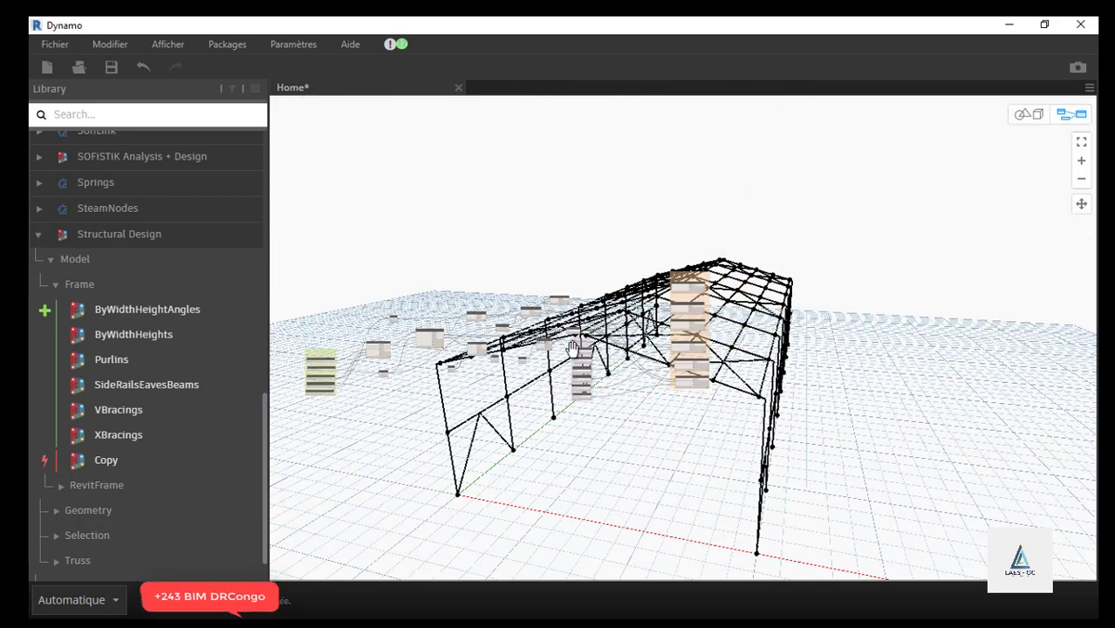
pyautogui.scroll(3, 540, 365)
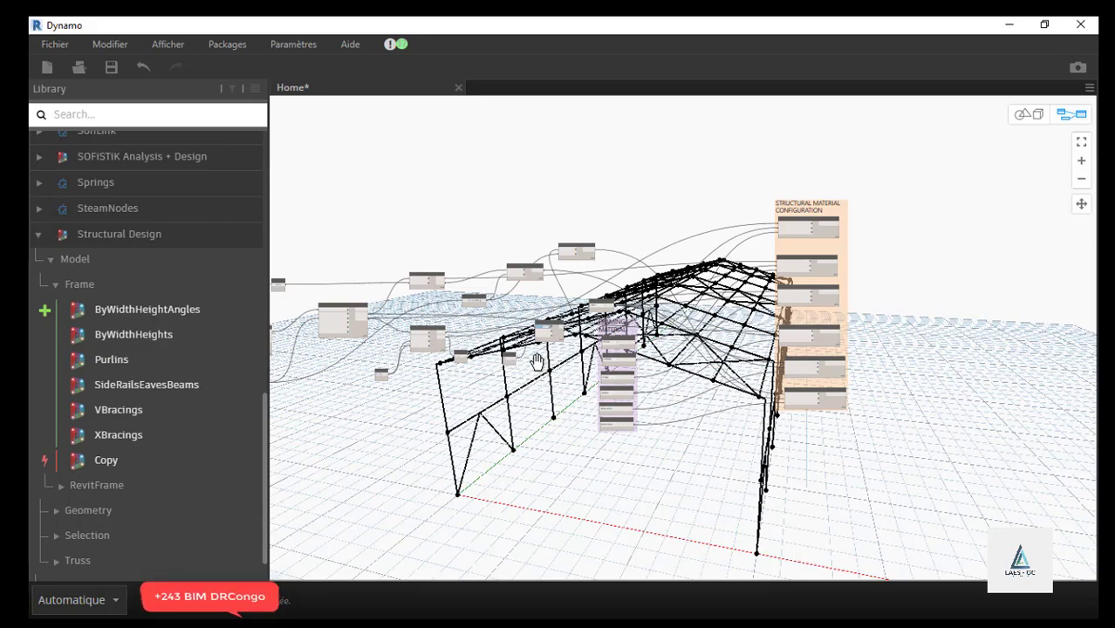
pyautogui.scroll(3, 613, 299)
pyautogui.scroll(-5, 701, 329)
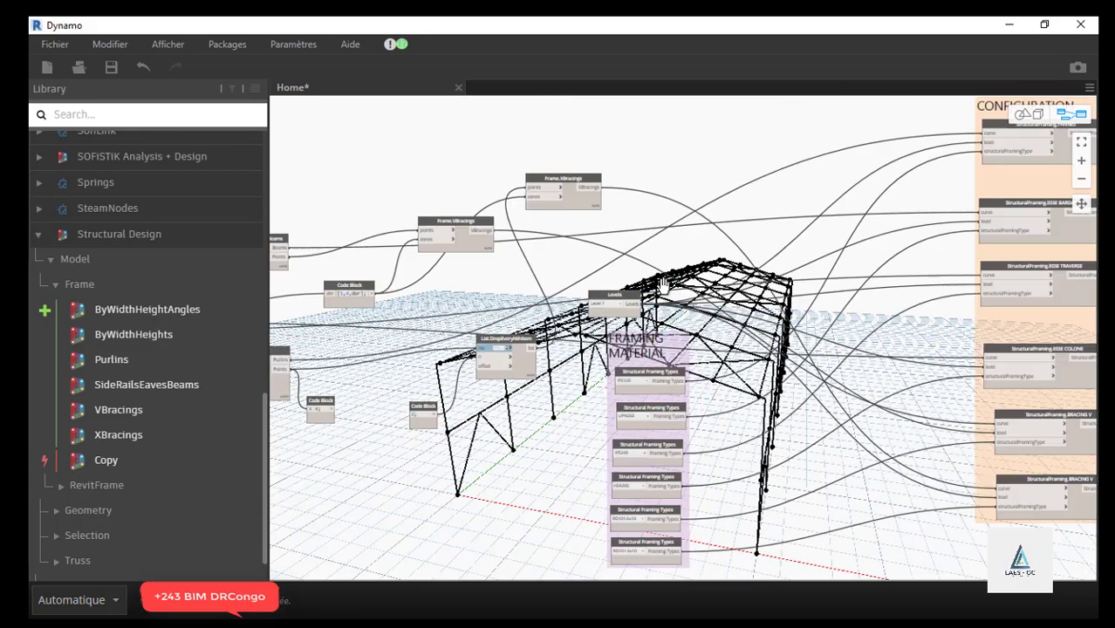
pyautogui.scroll(5, 700, 328)
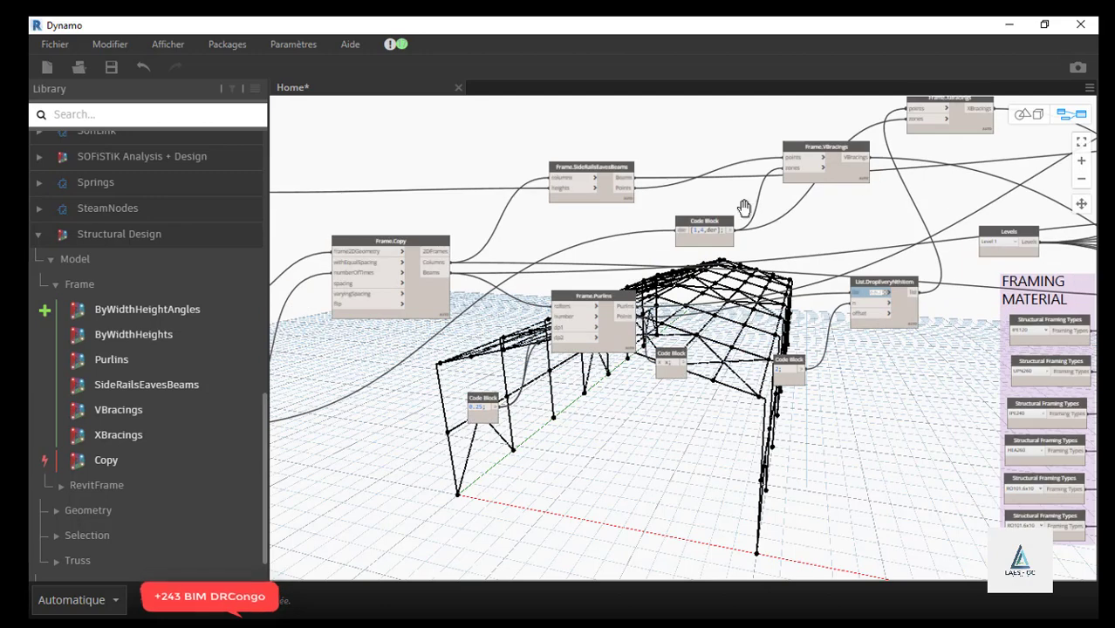
pyautogui.scroll(-5, 516, 296)
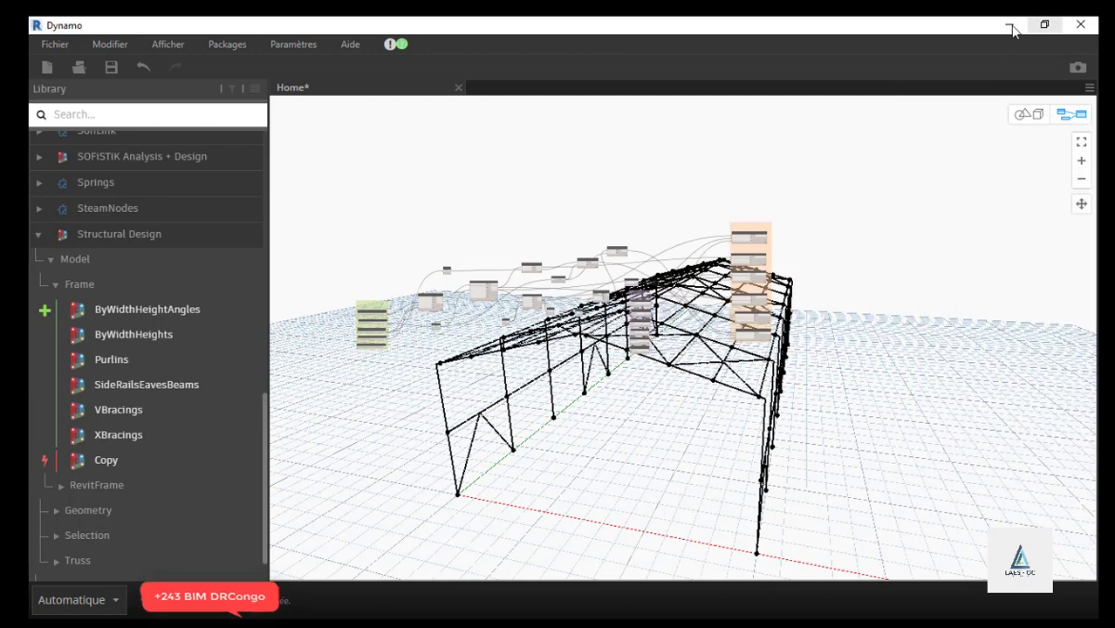
# - Switch back to Revit and inspect the frame's rafters, purlins and roof bracing in the 3D view
pyautogui.click(1010, 26)
pyautogui.scroll(5, 528, 398)
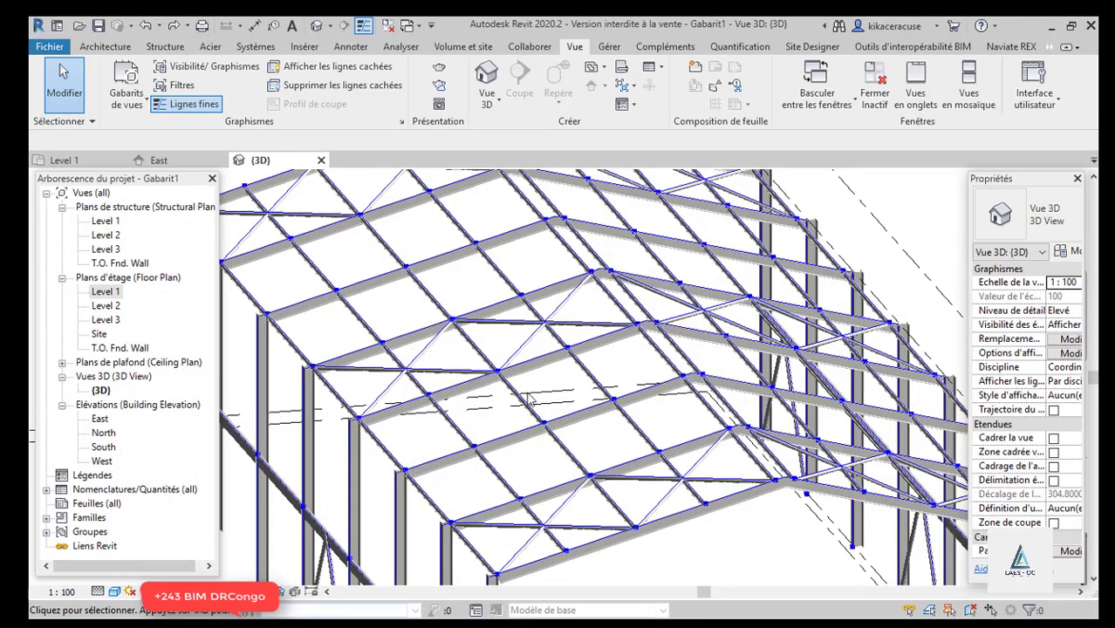
pyautogui.scroll(-5, 527, 398)
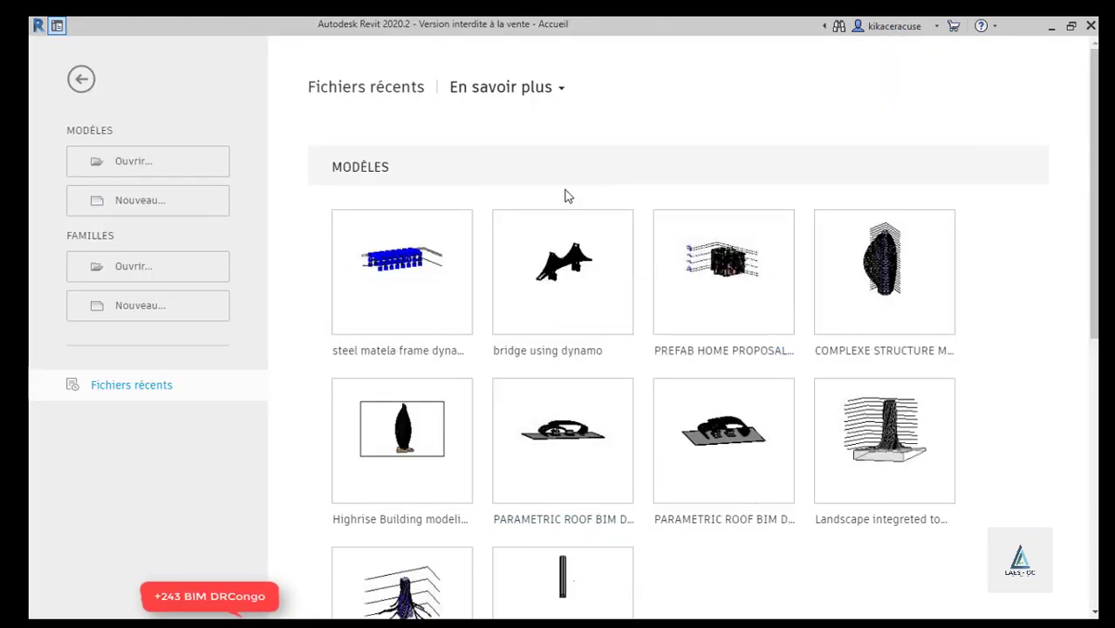
# - Create a new Revit project from the Structural Analysis-DefaultMetric template
pyautogui.scroll(-5, 505, 299)
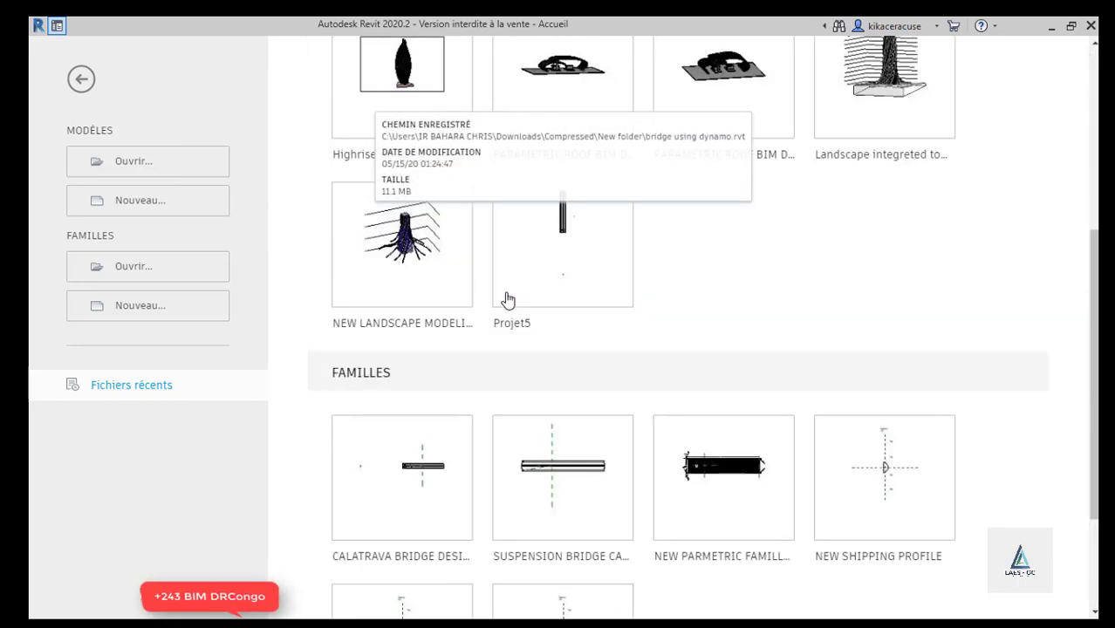
pyautogui.scroll(5, 505, 299)
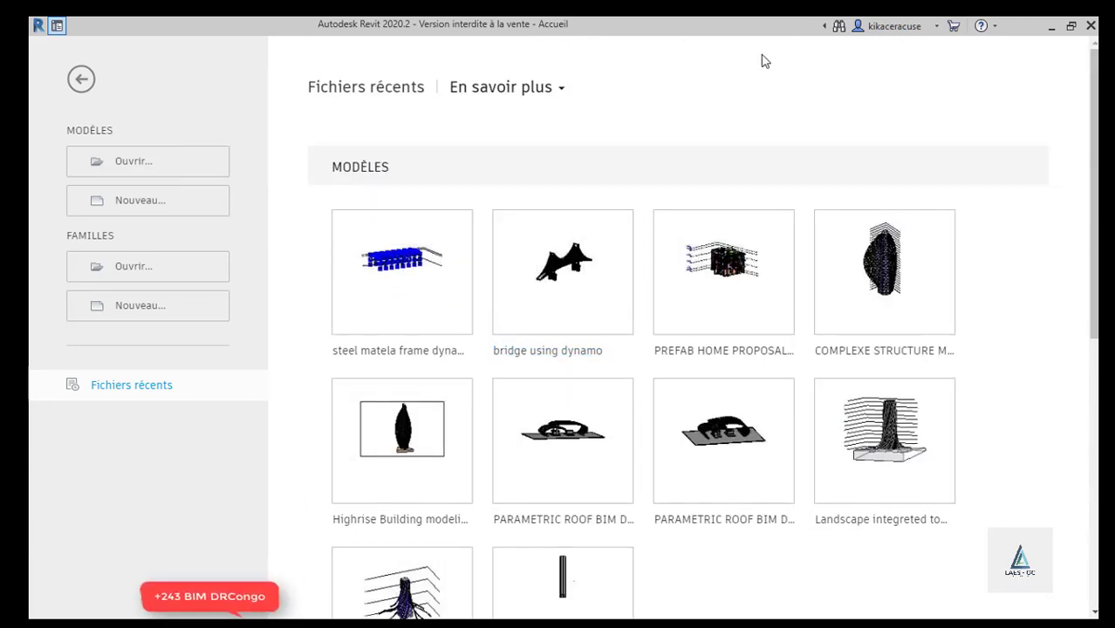
pyautogui.click(152, 205)
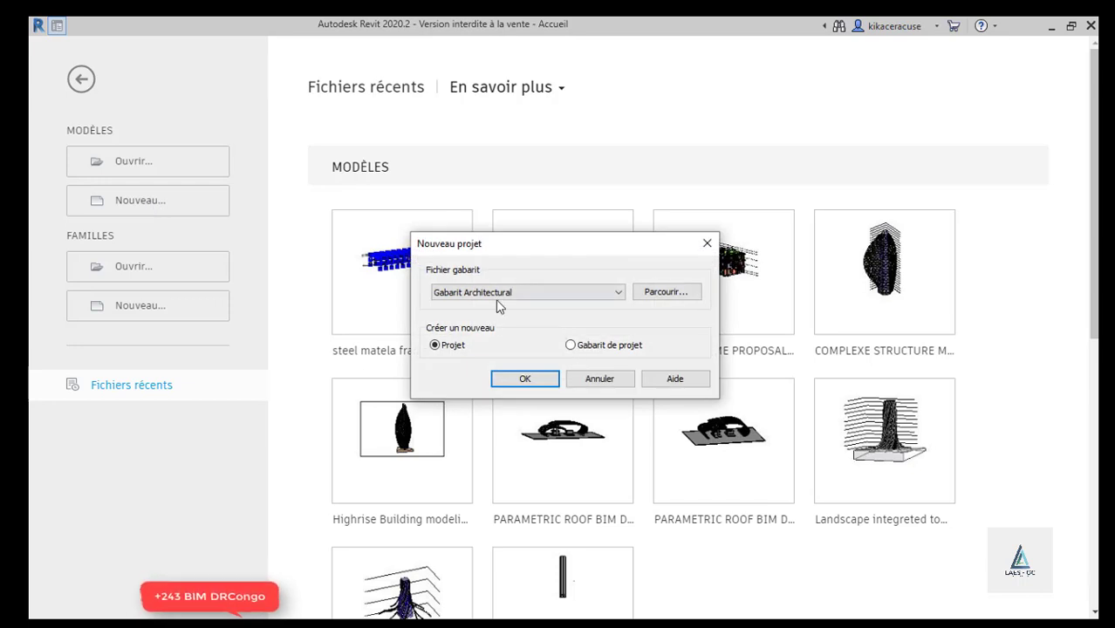
pyautogui.click(496, 299)
pyautogui.click(498, 324)
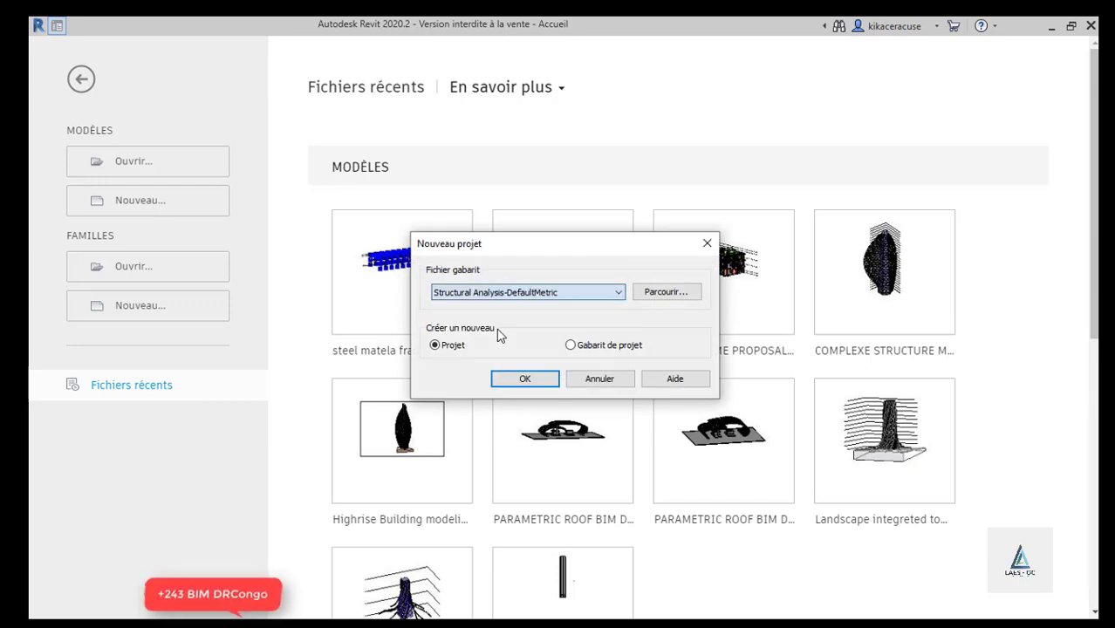
pyautogui.click(526, 381)
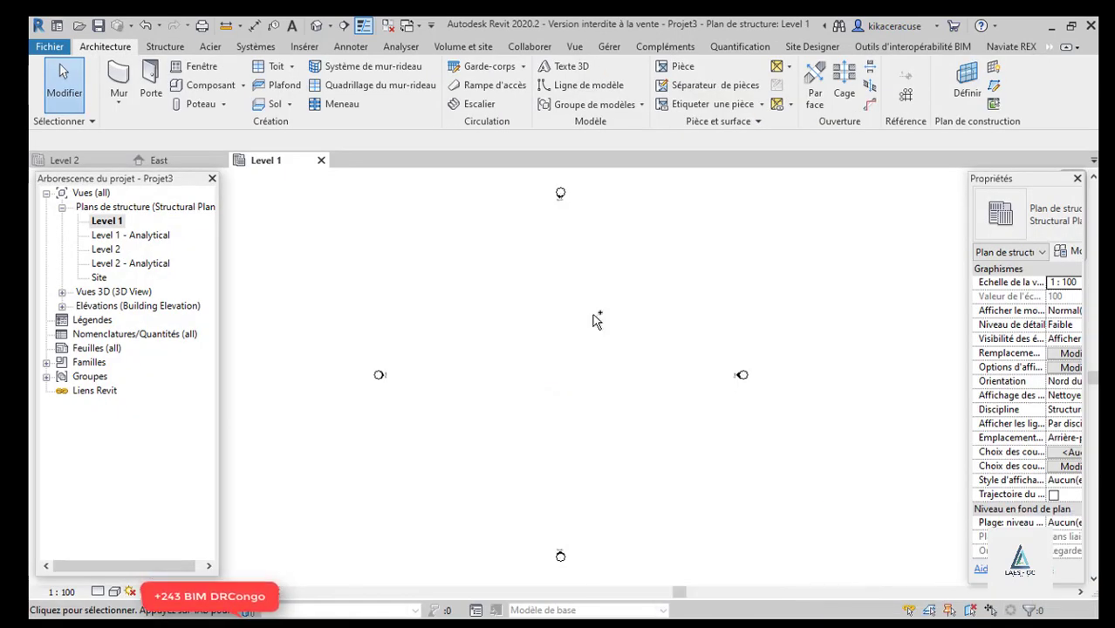
pyautogui.scroll(2, 593, 320)
pyautogui.scroll(-1, 593, 320)
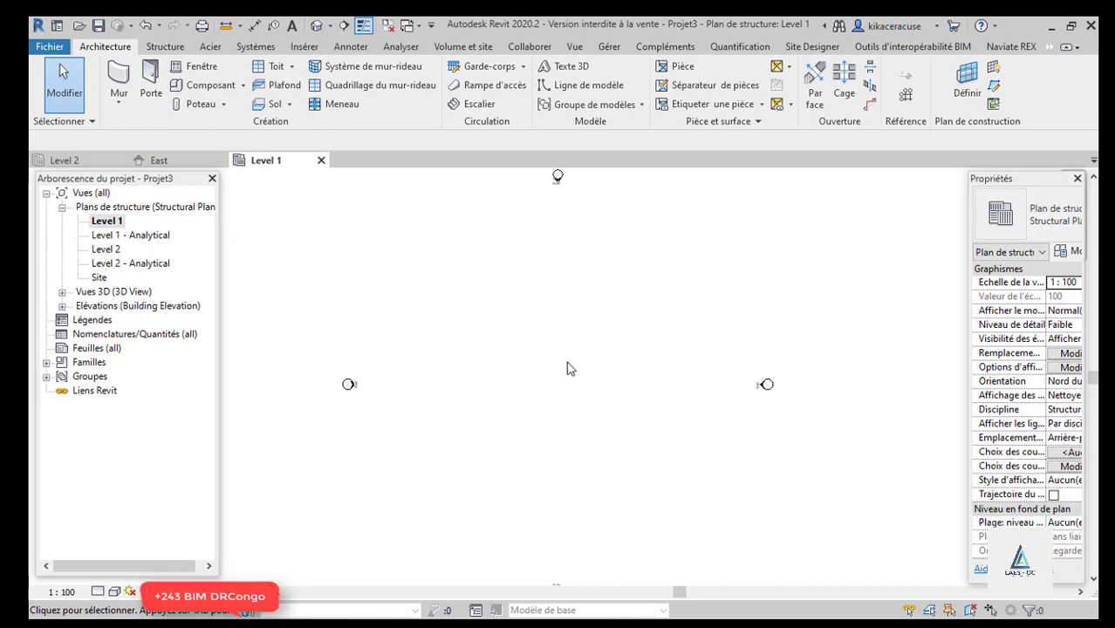
pyautogui.scroll(-2, 567, 369)
pyautogui.scroll(1, 567, 369)
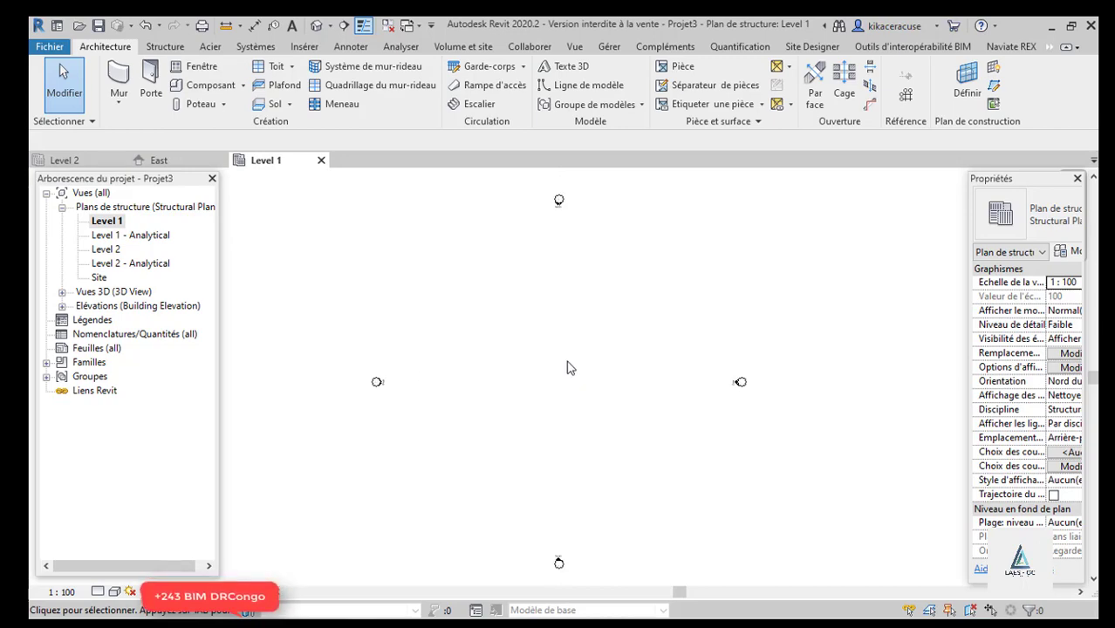
# - Set the project's length units to metres with 1 decimal place and the unit symbol m
pyautogui.press('u')
pyautogui.press('n')
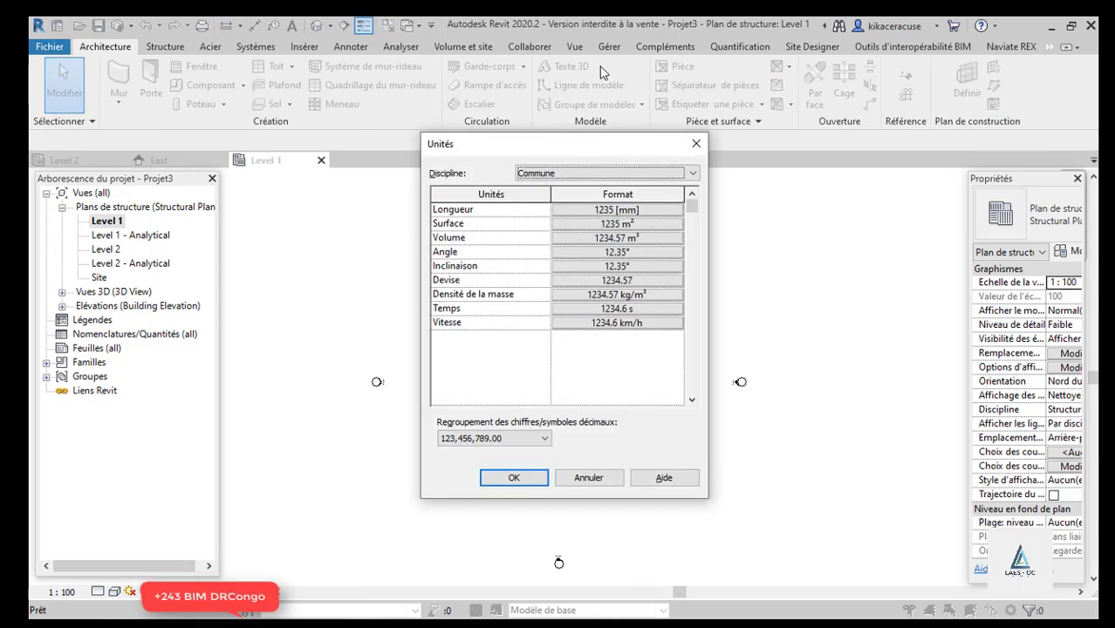
pyautogui.click(628, 209)
pyautogui.click(576, 237)
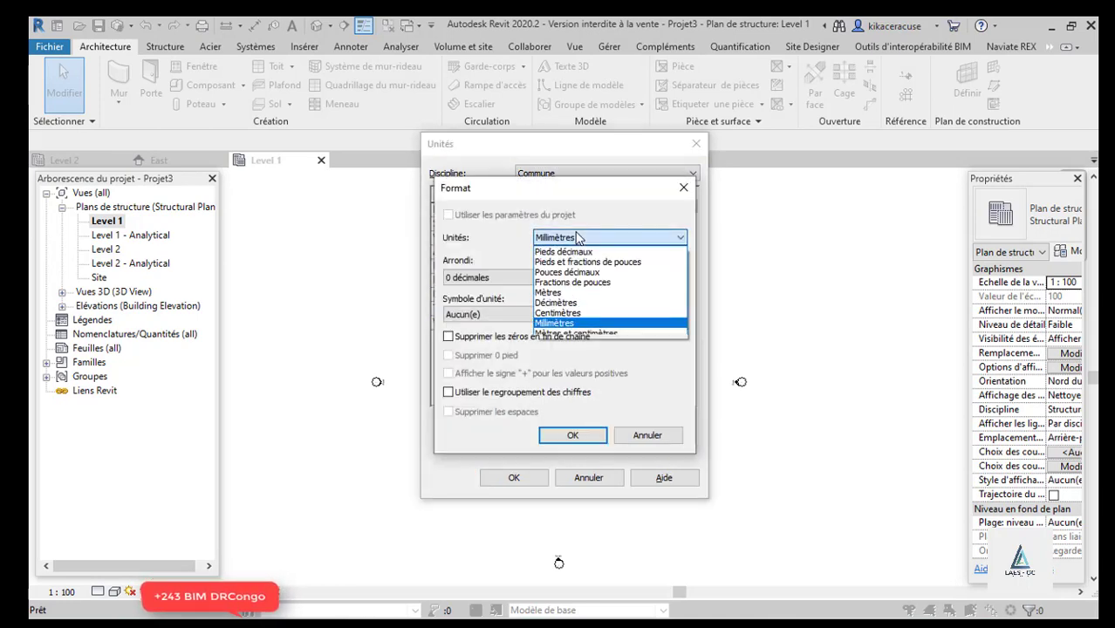
pyautogui.click(549, 292)
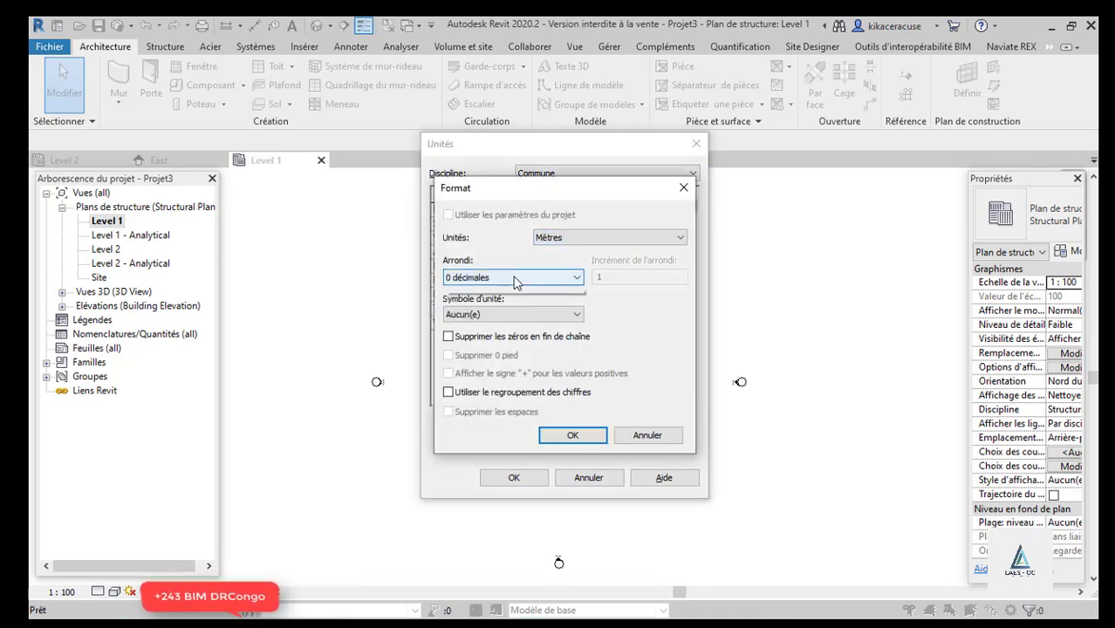
pyautogui.click(575, 278)
pyautogui.click(481, 334)
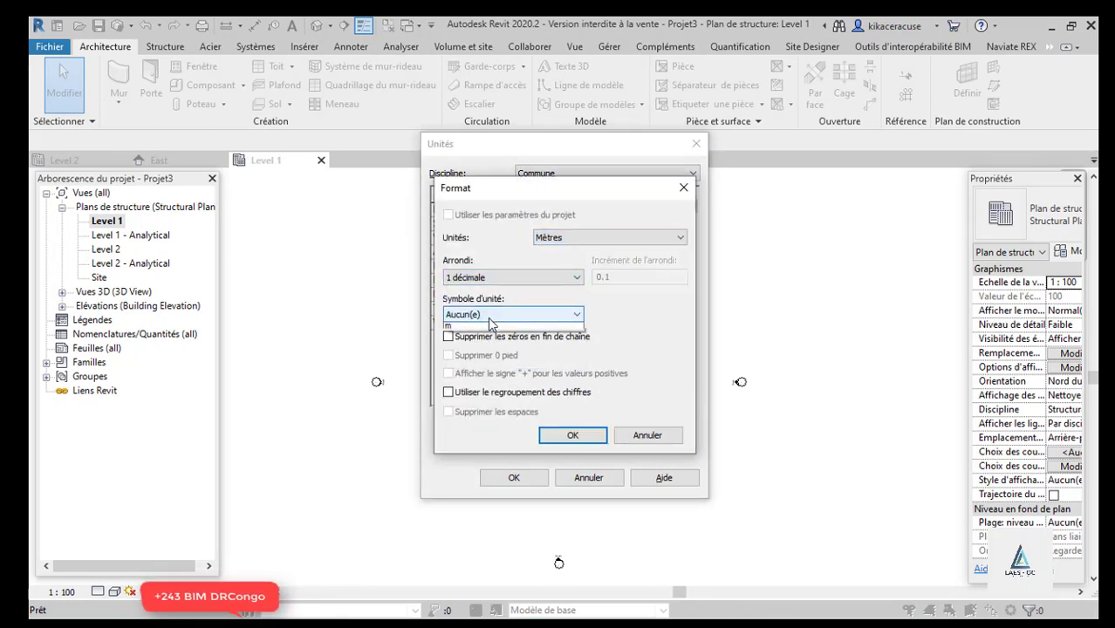
pyautogui.click(488, 314)
pyautogui.click(480, 329)
pyautogui.click(490, 315)
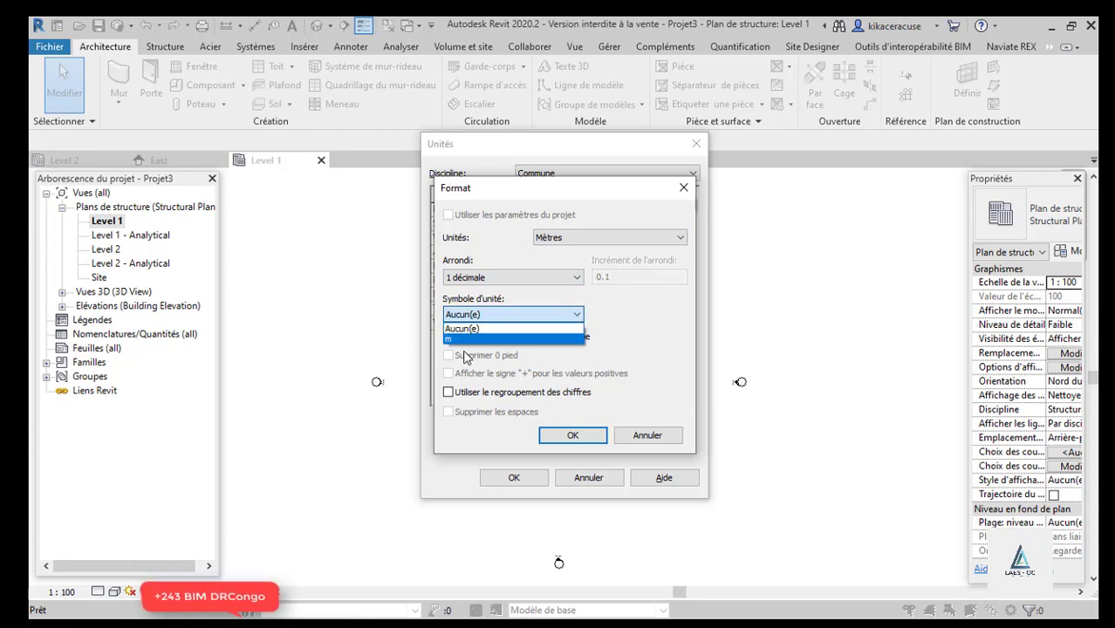
pyautogui.click(463, 340)
pyautogui.click(555, 434)
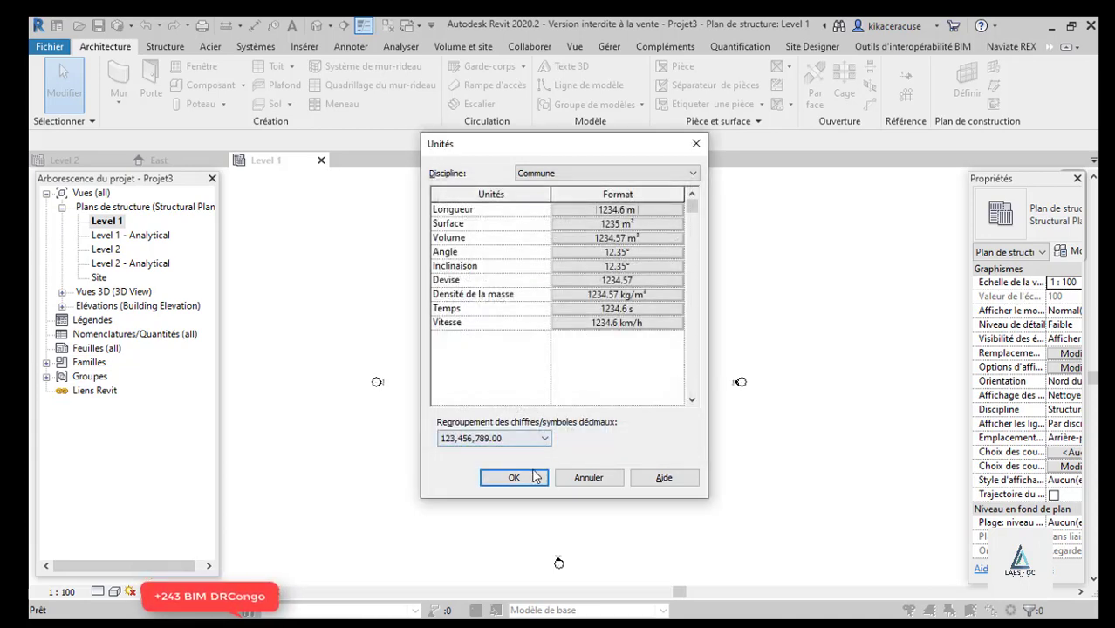
pyautogui.click(514, 478)
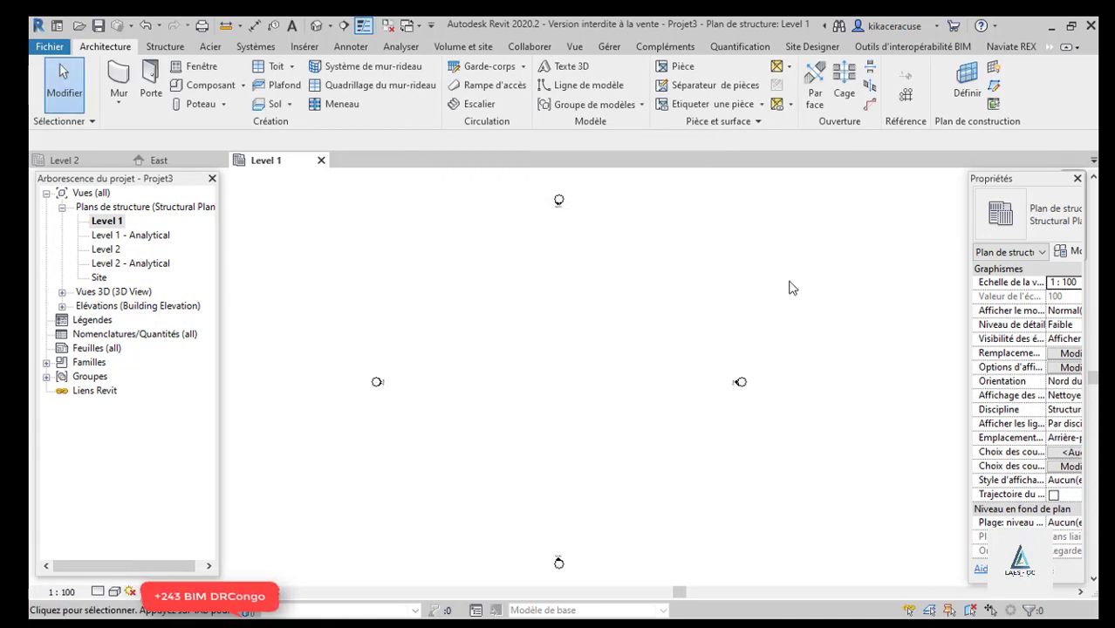
# - Launch Dynamo from Revit, create a new empty graph and maximize its window
pyautogui.click(609, 47)
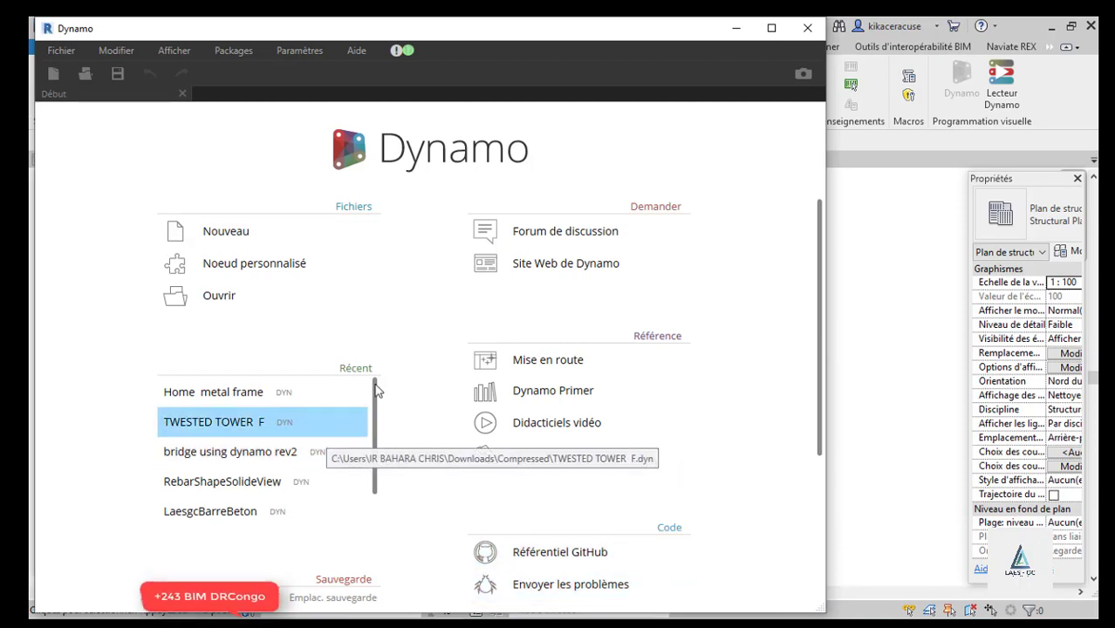
pyautogui.click(252, 228)
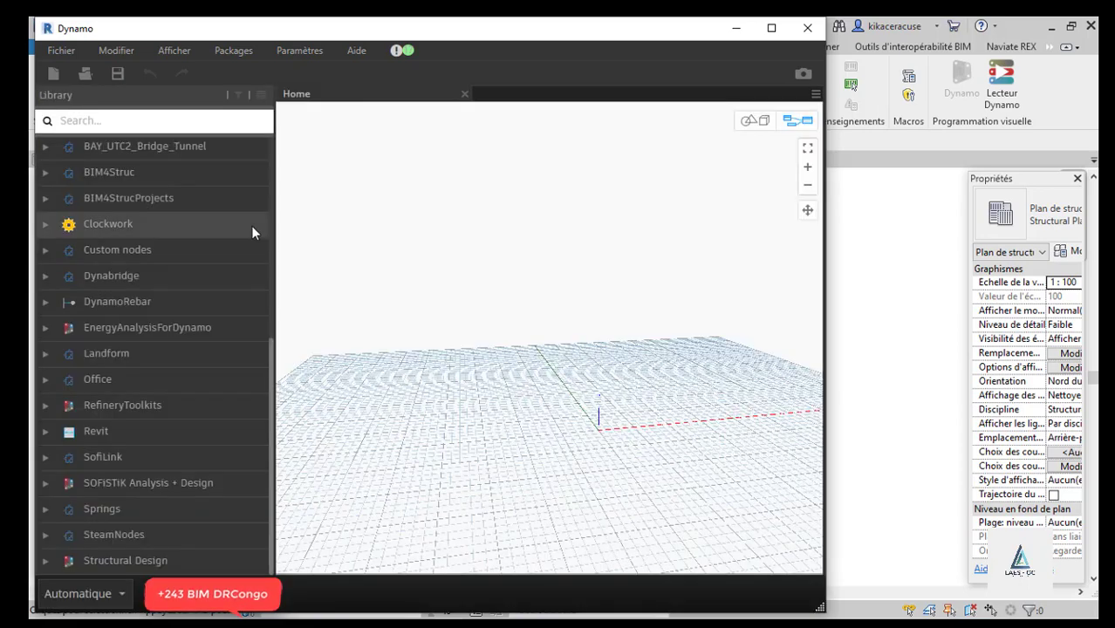
pyautogui.click(772, 29)
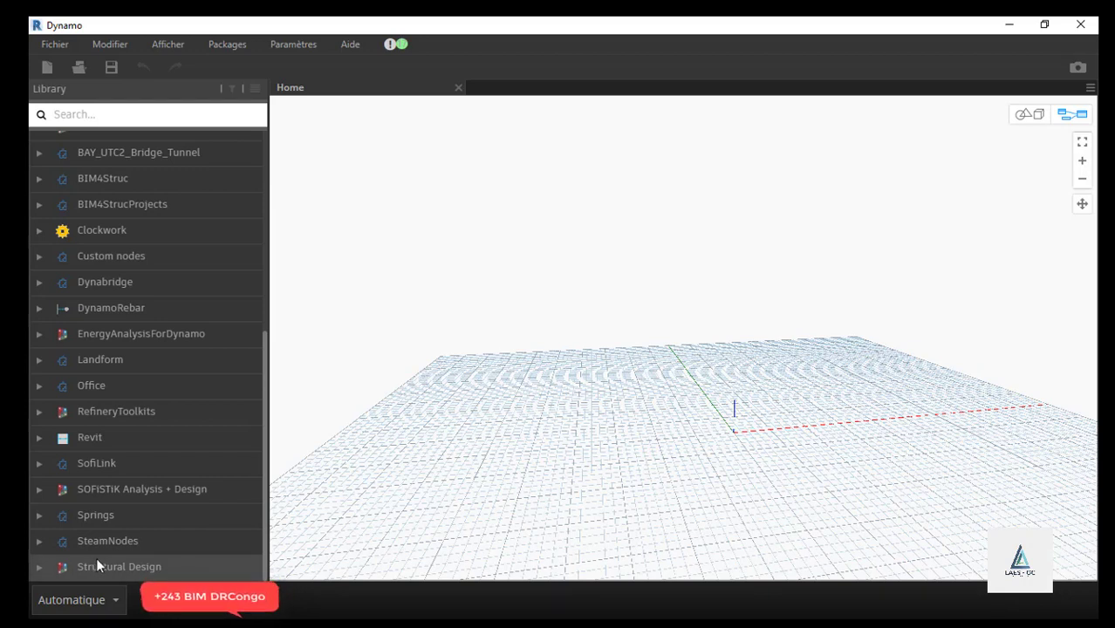
# - Open the online package search and close it again
pyautogui.click(215, 43)
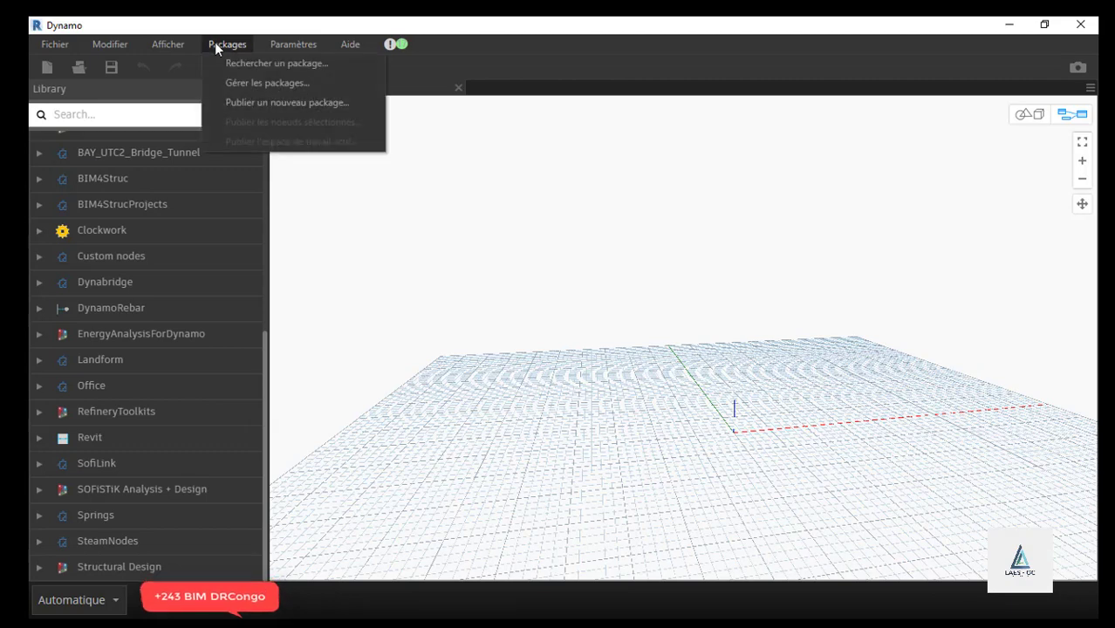
pyautogui.click(251, 64)
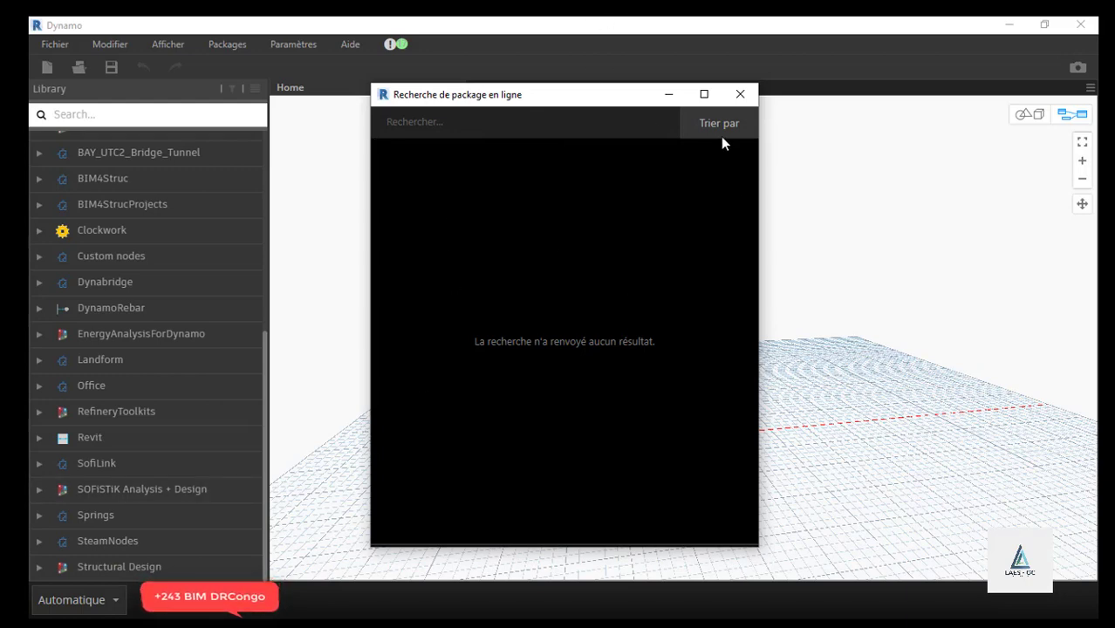
pyautogui.click(746, 94)
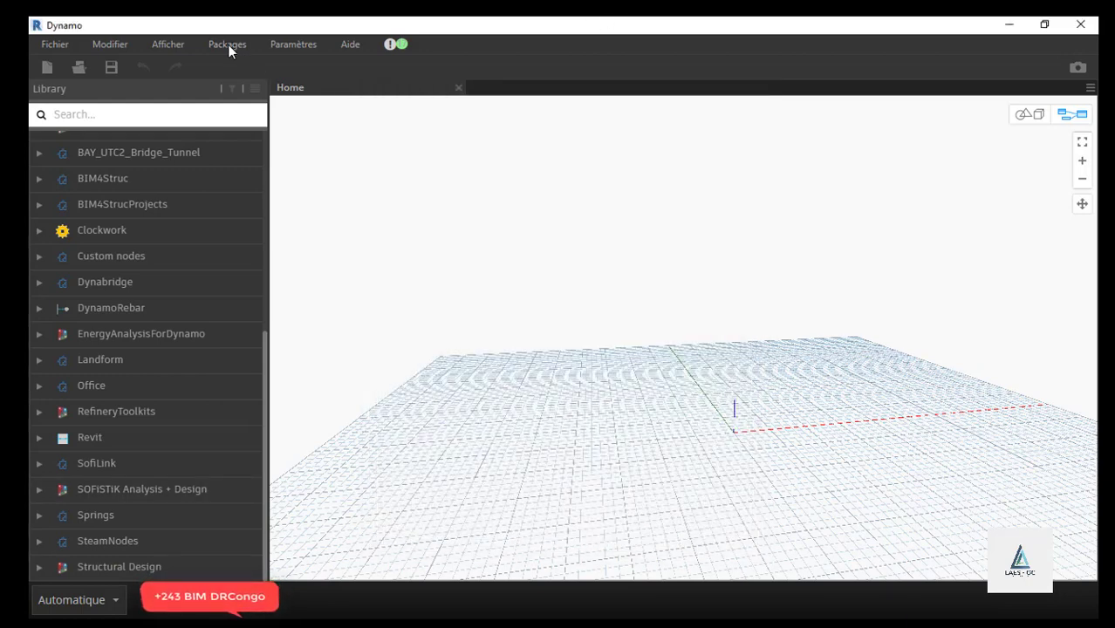
# - Review the full list of installed Dynamo packages, including Structural Design, and close it
pyautogui.click(227, 43)
pyautogui.click(244, 82)
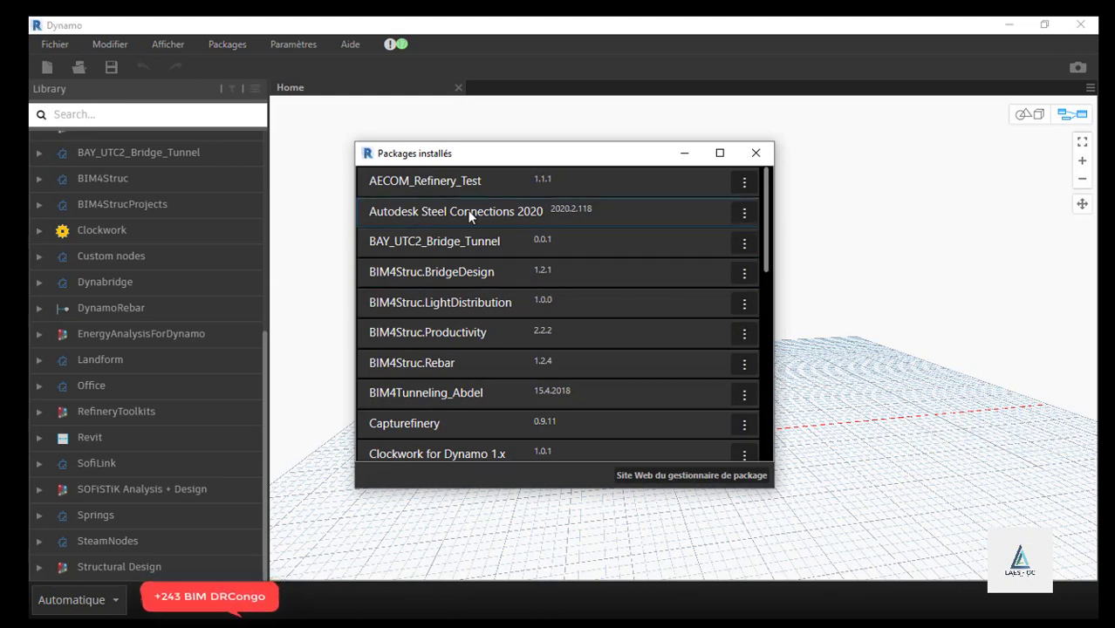
pyautogui.scroll(-3, 472, 219)
pyautogui.scroll(-1, 466, 209)
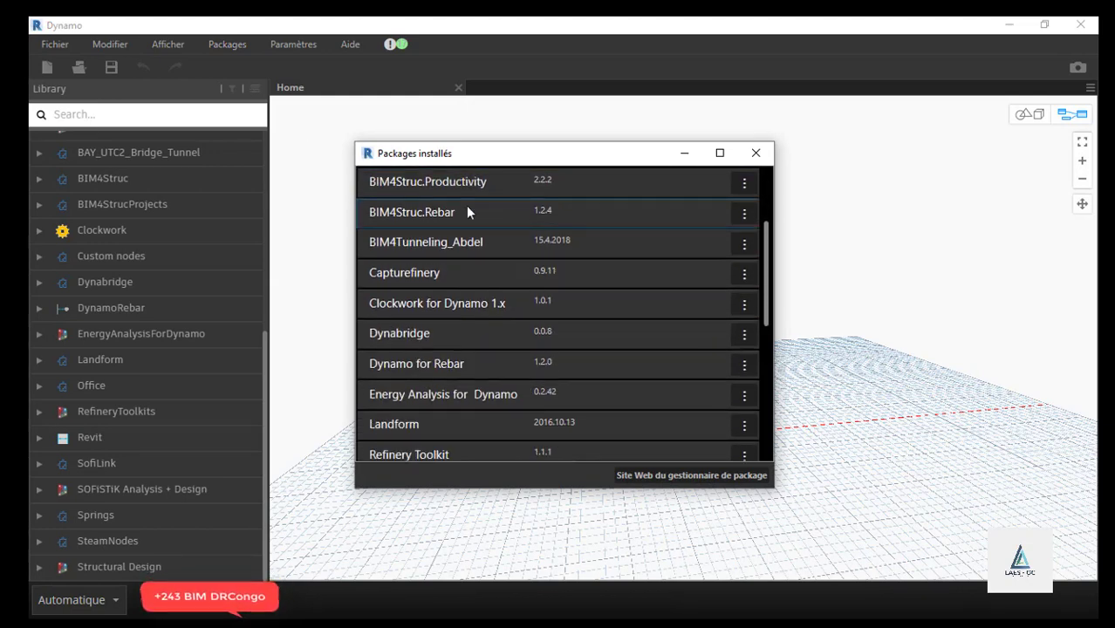
pyautogui.scroll(-1, 464, 209)
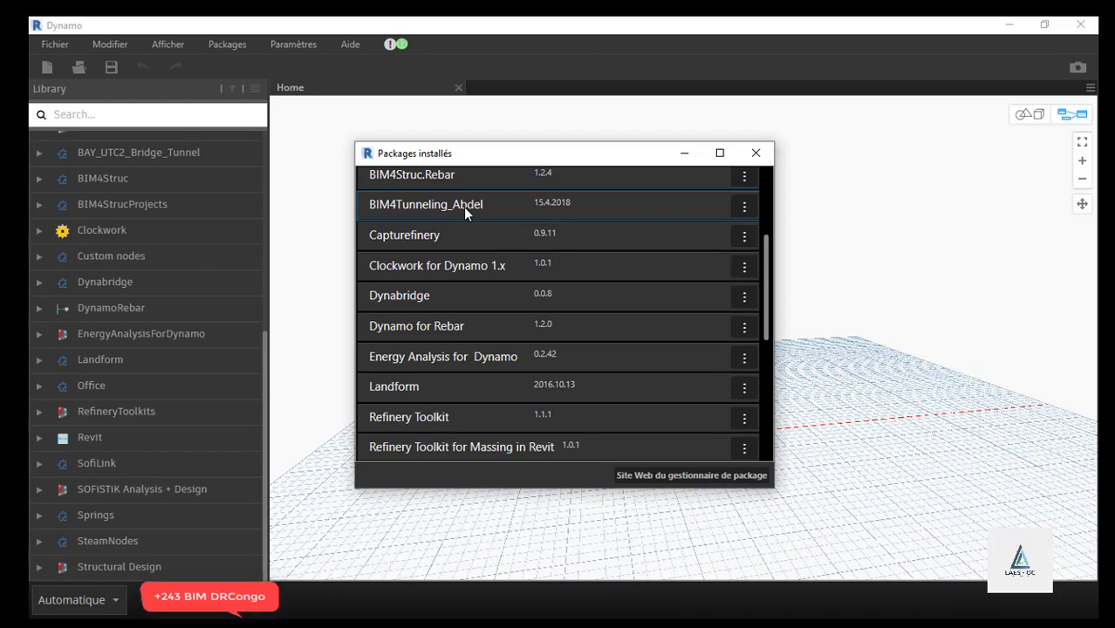
pyautogui.scroll(-2, 464, 207)
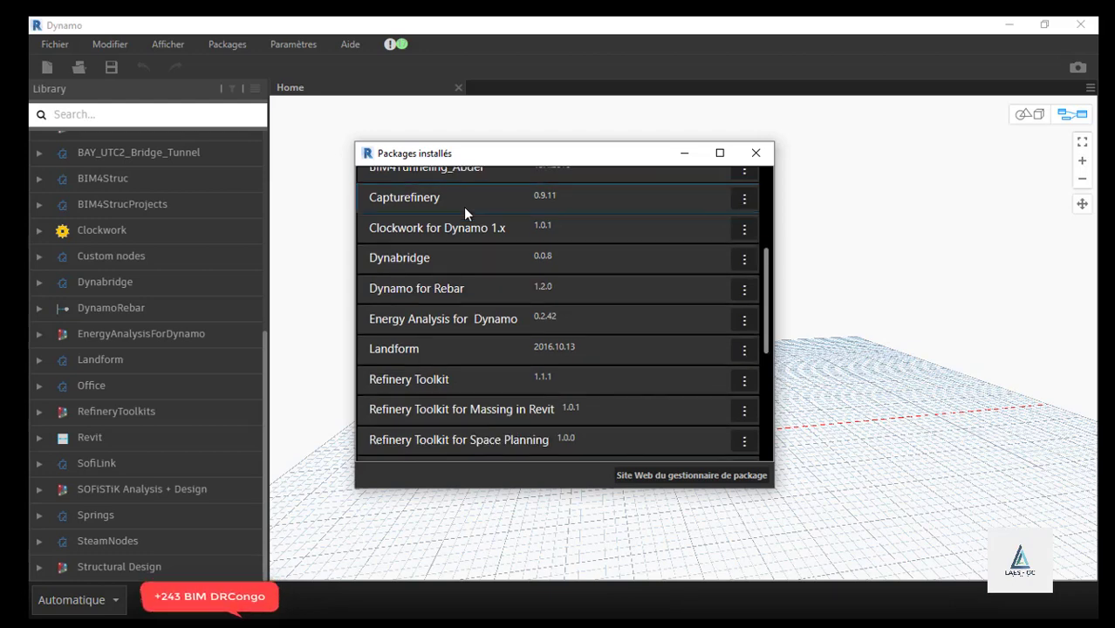
pyautogui.scroll(-1, 463, 207)
pyautogui.scroll(-1, 464, 213)
pyautogui.scroll(-2, 463, 213)
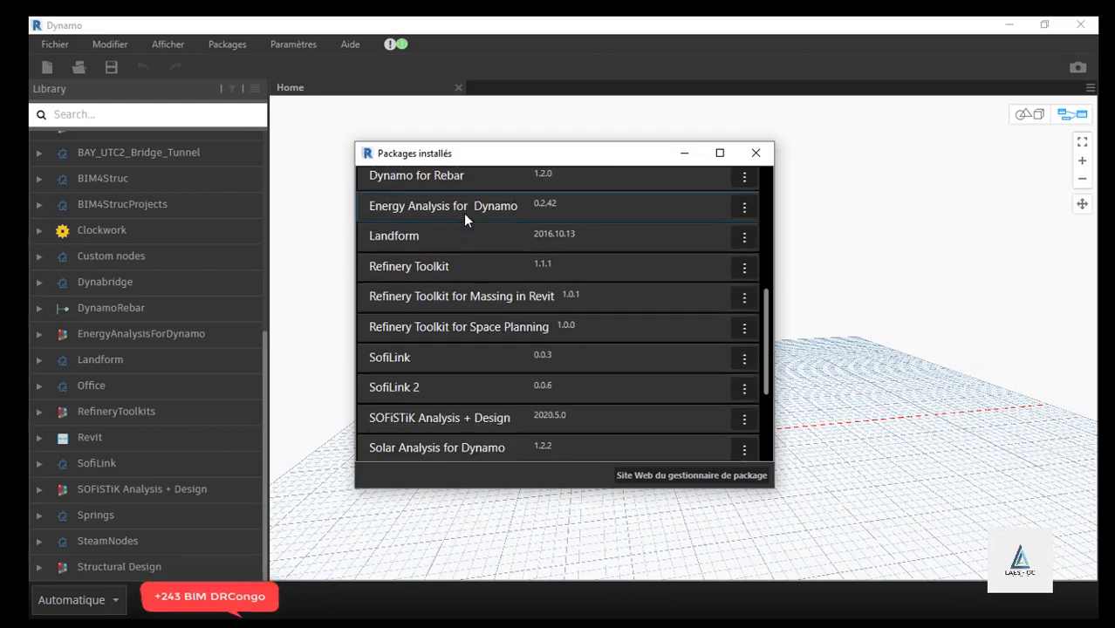
pyautogui.scroll(-1, 464, 219)
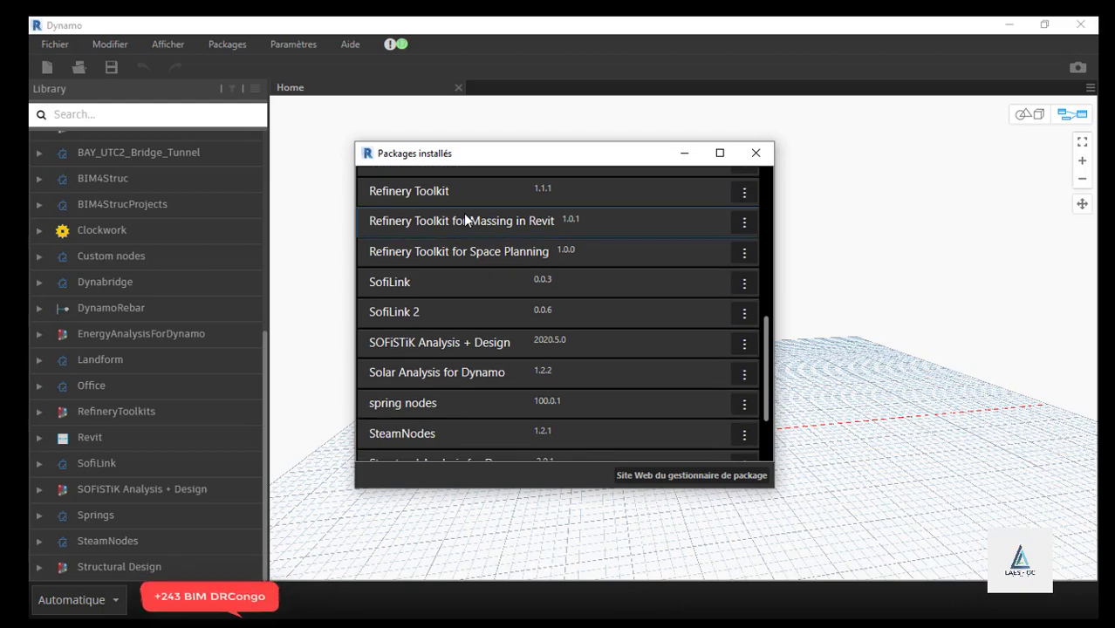
pyautogui.scroll(-3, 510, 322)
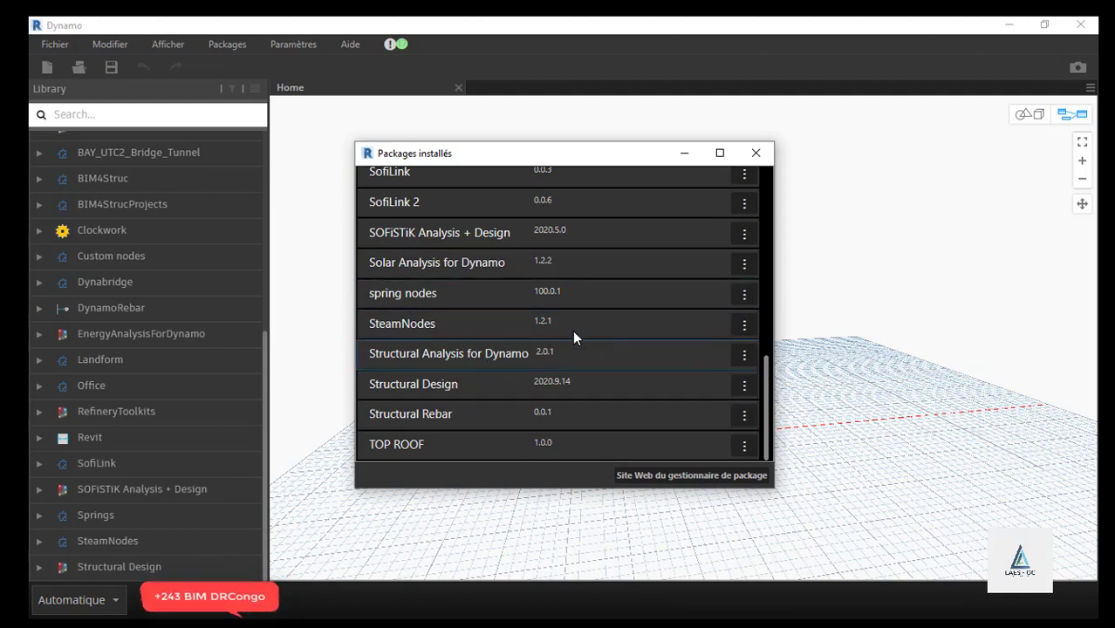
pyautogui.click(753, 155)
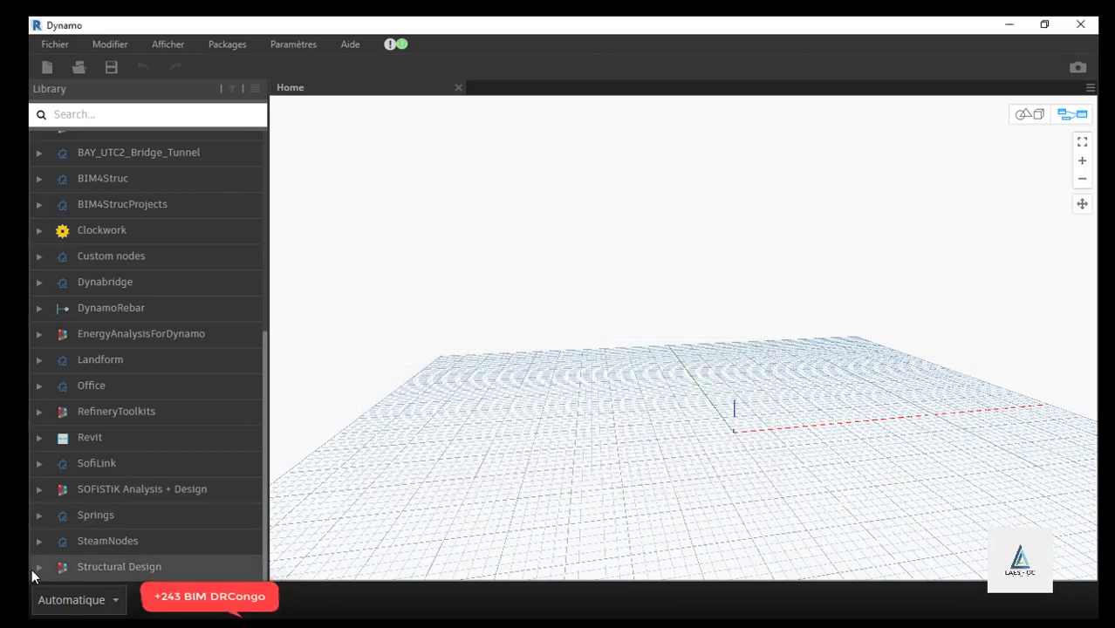
# - Add a Frame.ByWidthHeights node from the Structural Design package's Model > Frame nodes and place it clear above the previewed frame
pyautogui.click(38, 568)
pyautogui.scroll(-3, 184, 268)
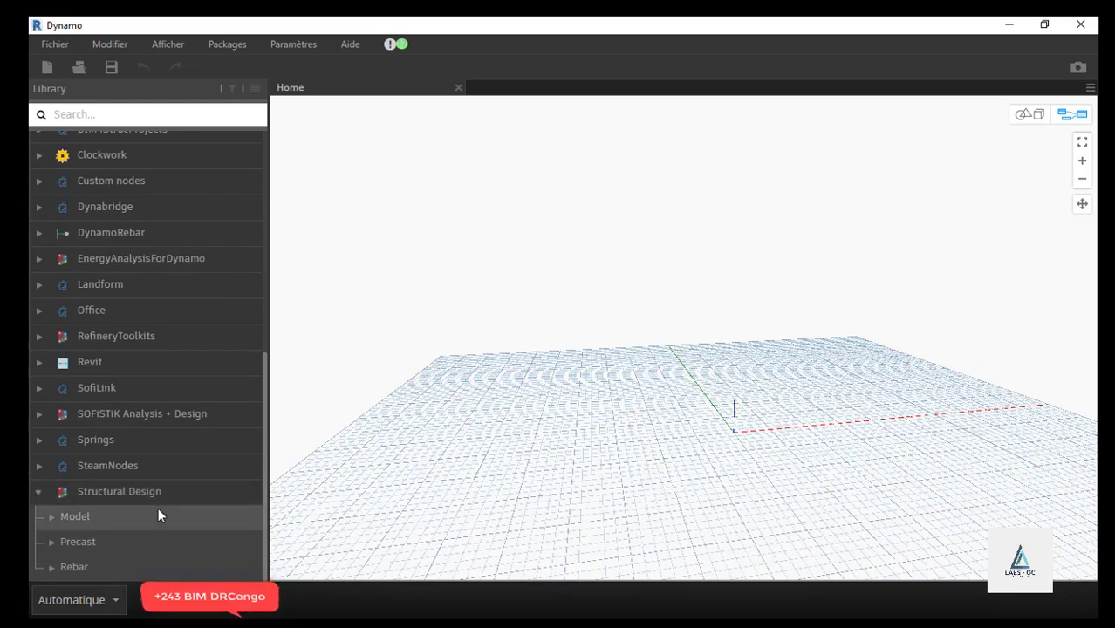
pyautogui.click(52, 517)
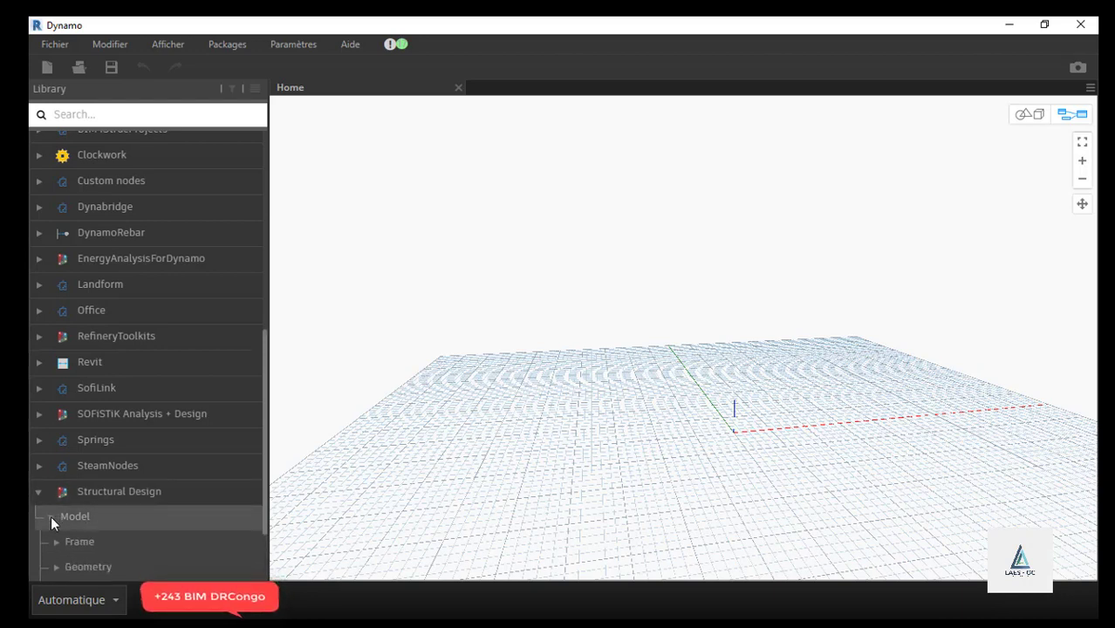
pyautogui.scroll(-2, 199, 360)
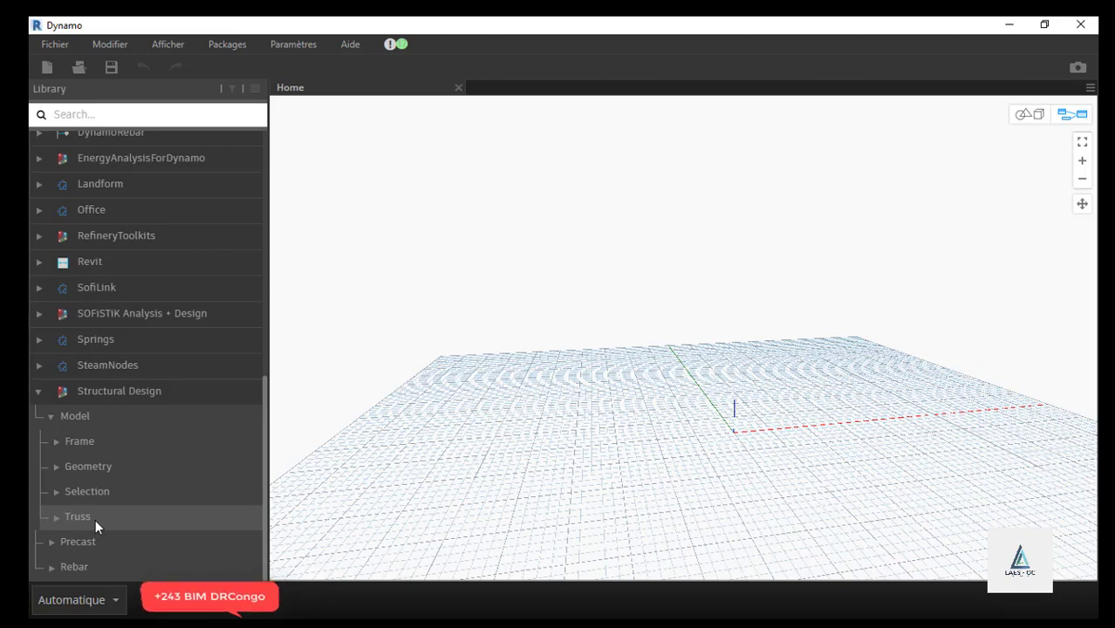
pyautogui.click(58, 441)
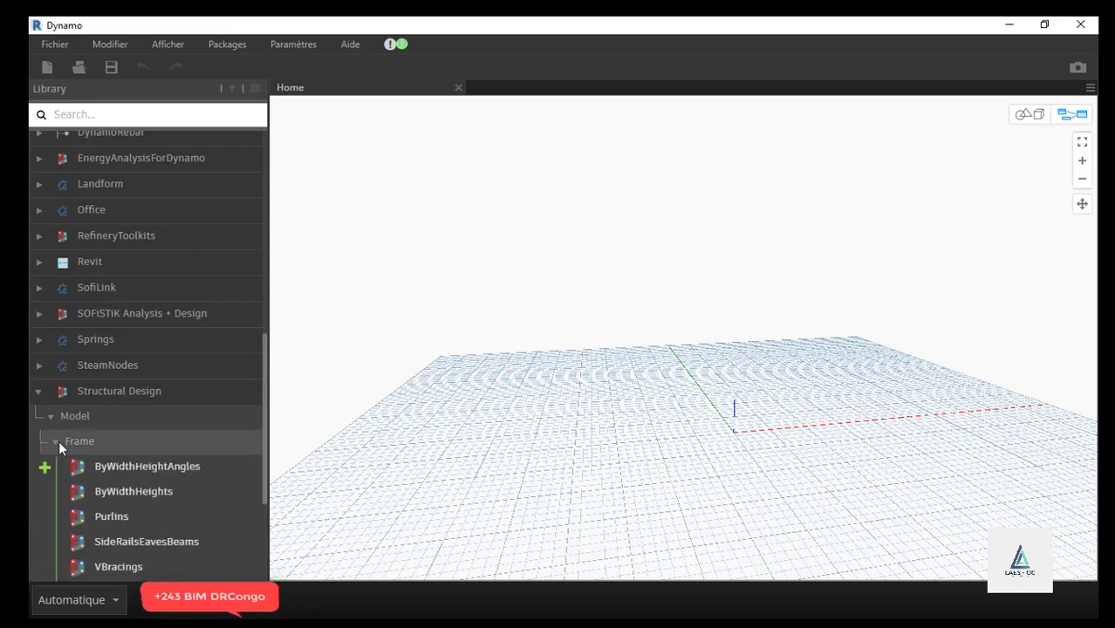
pyautogui.scroll(-3, 59, 440)
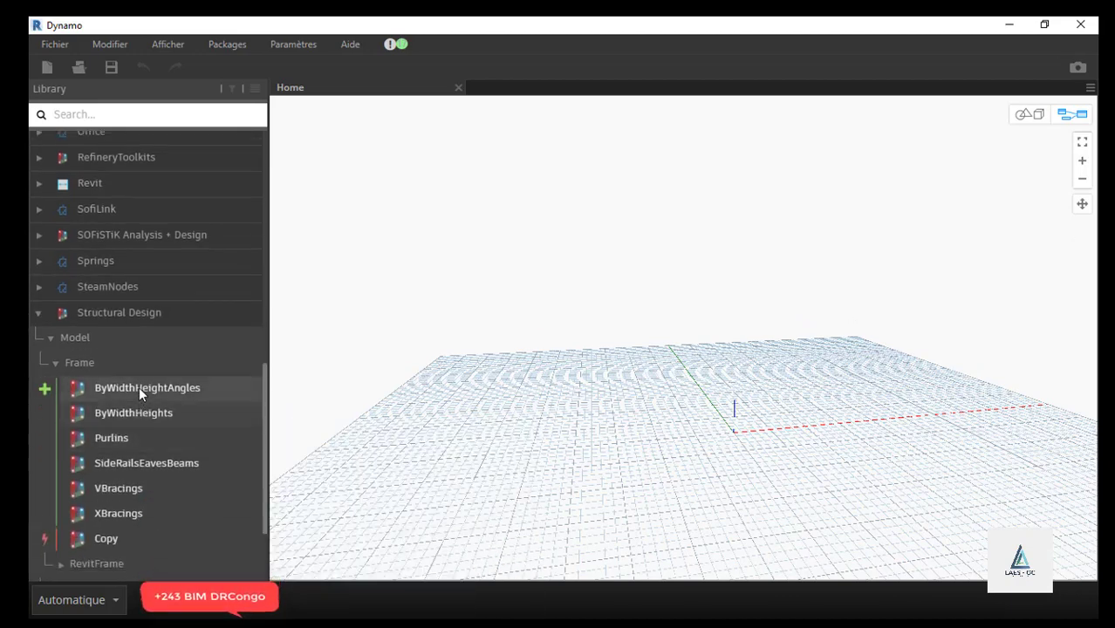
pyautogui.moveTo(139, 387)
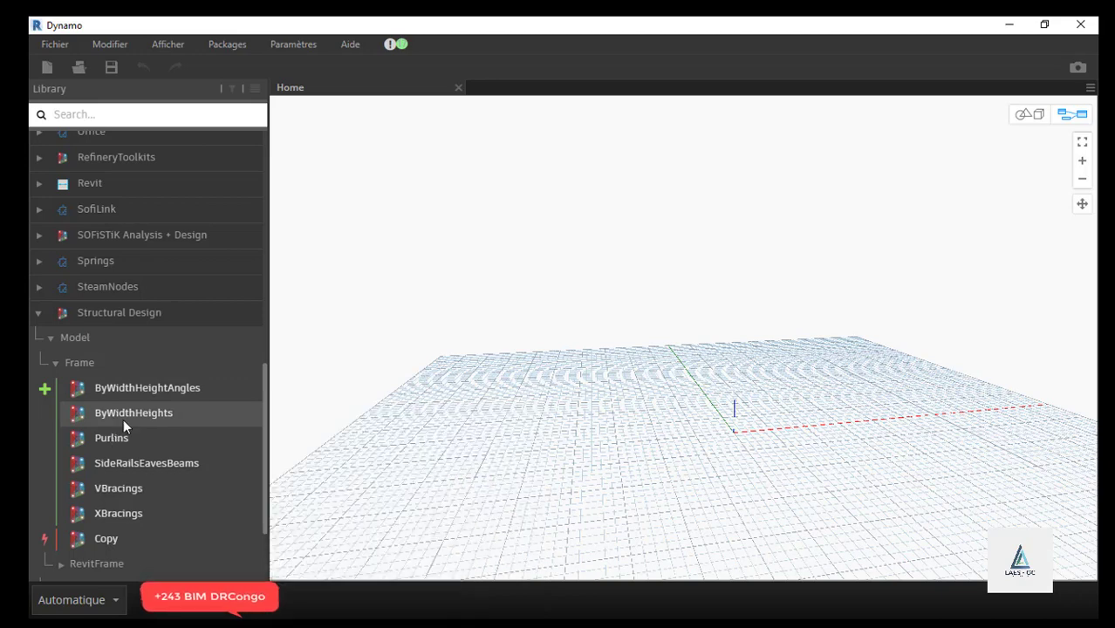
pyautogui.moveTo(114, 413)
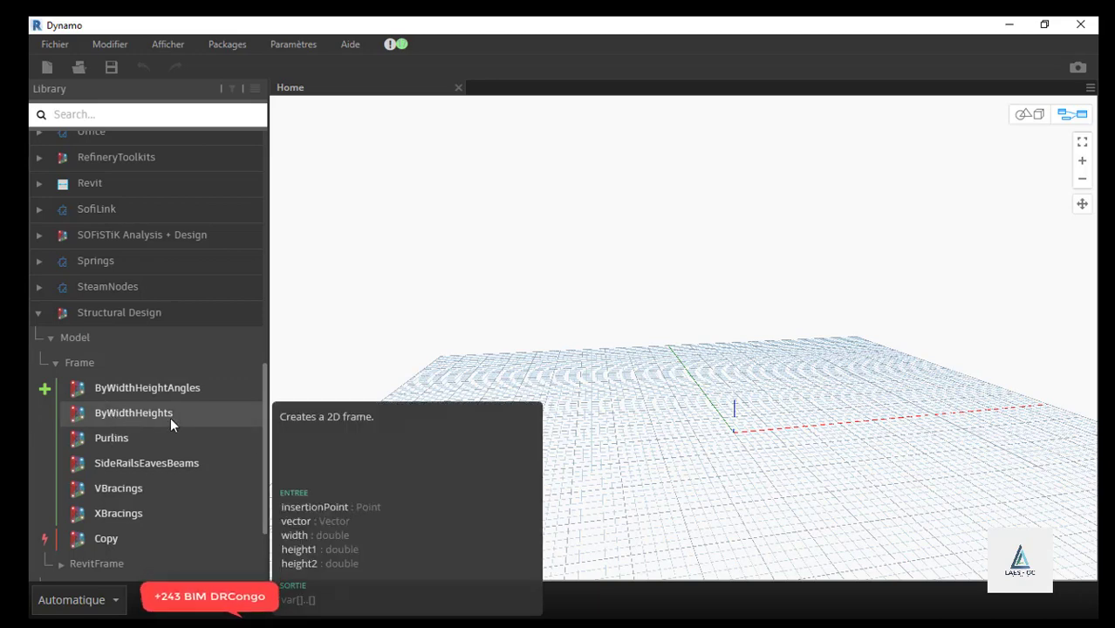
pyautogui.click(210, 414)
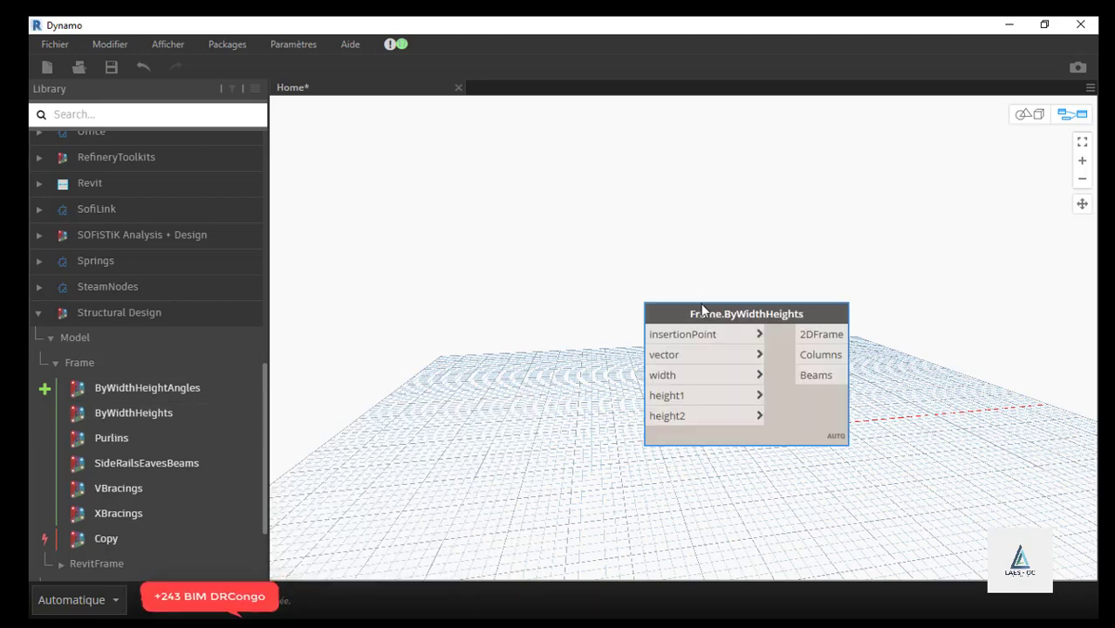
pyautogui.moveTo(702, 310); pyautogui.dragTo(550, 187)
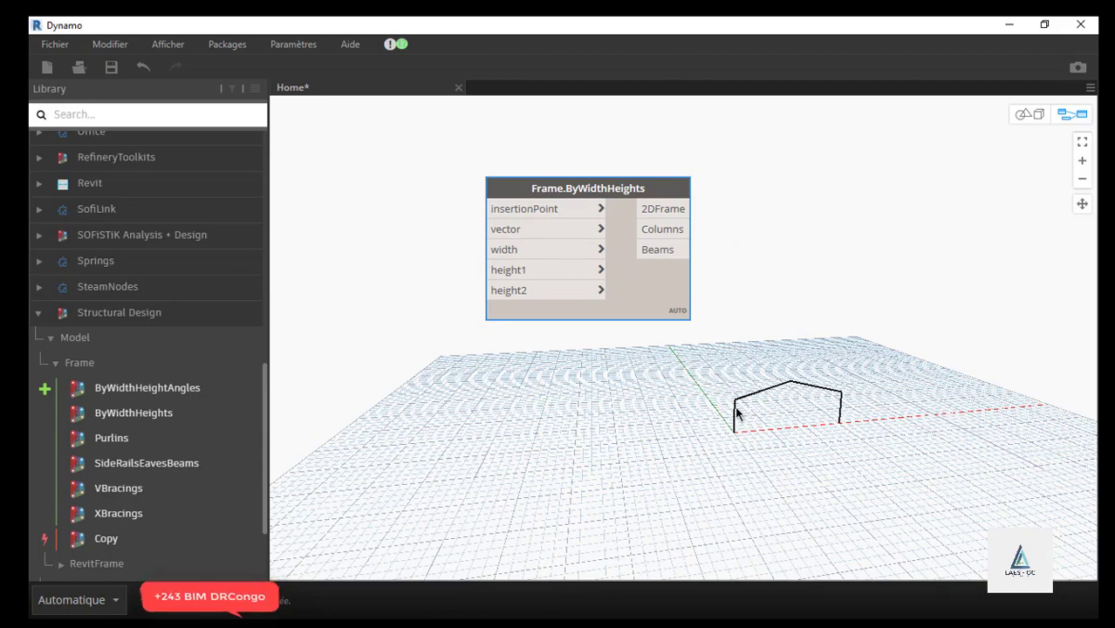
# - Switch to 3D preview navigation and examine the geometry of the 2D portal frame up close
pyautogui.click(1023, 115)
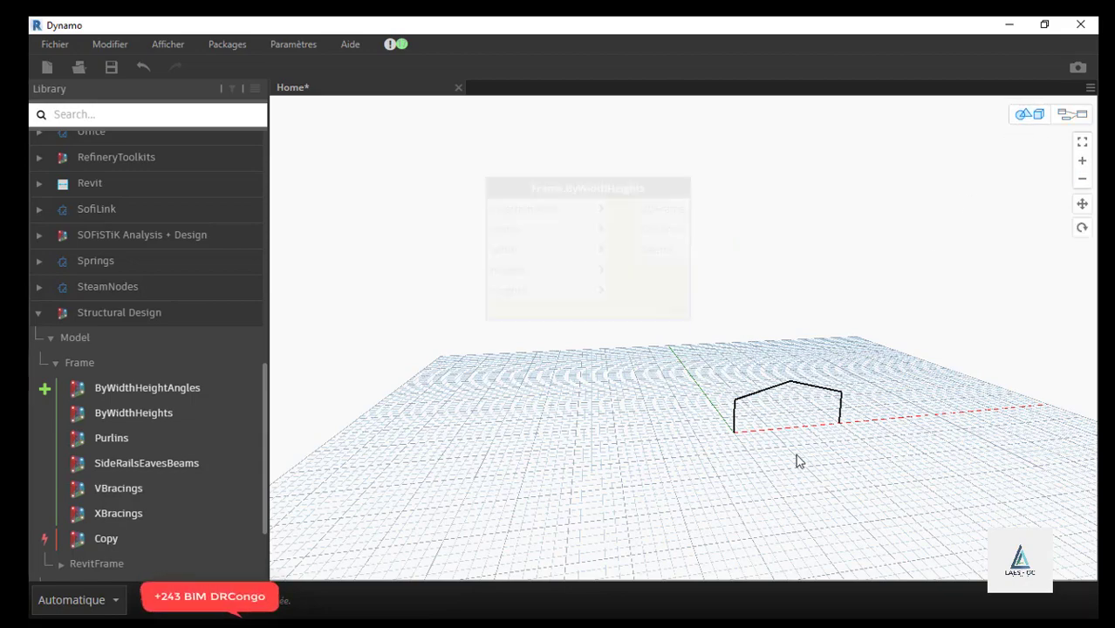
pyautogui.scroll(3, 796, 458)
pyautogui.scroll(-2, 750, 380)
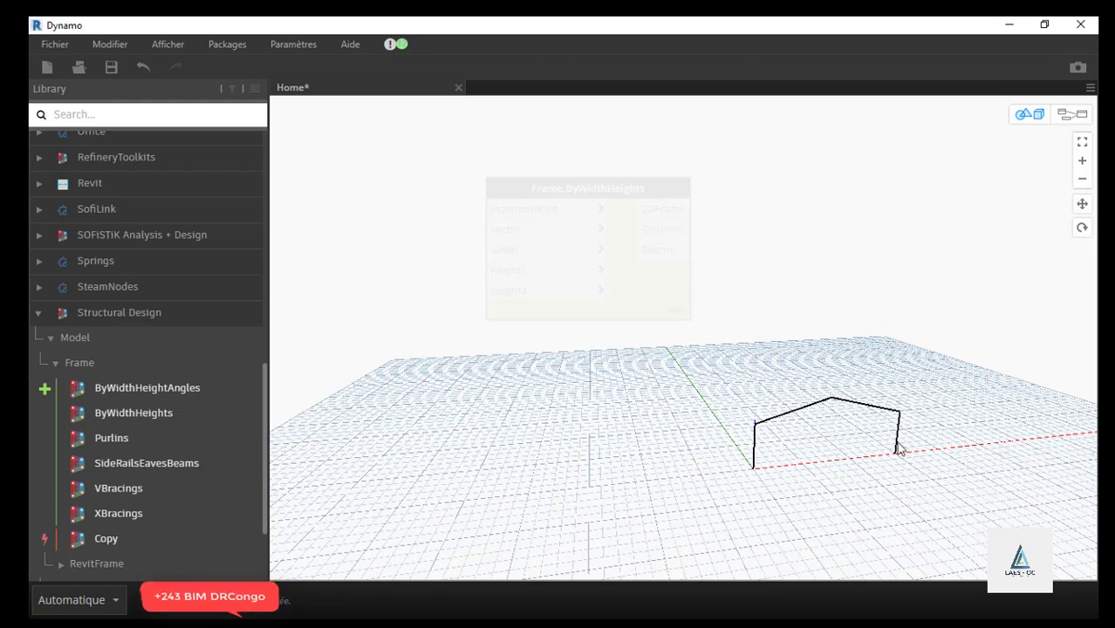
# - Return to graph navigation, check the Frame.ByWidthHeights node's description and shift the node slightly to make space for its inputs
pyautogui.click(1071, 114)
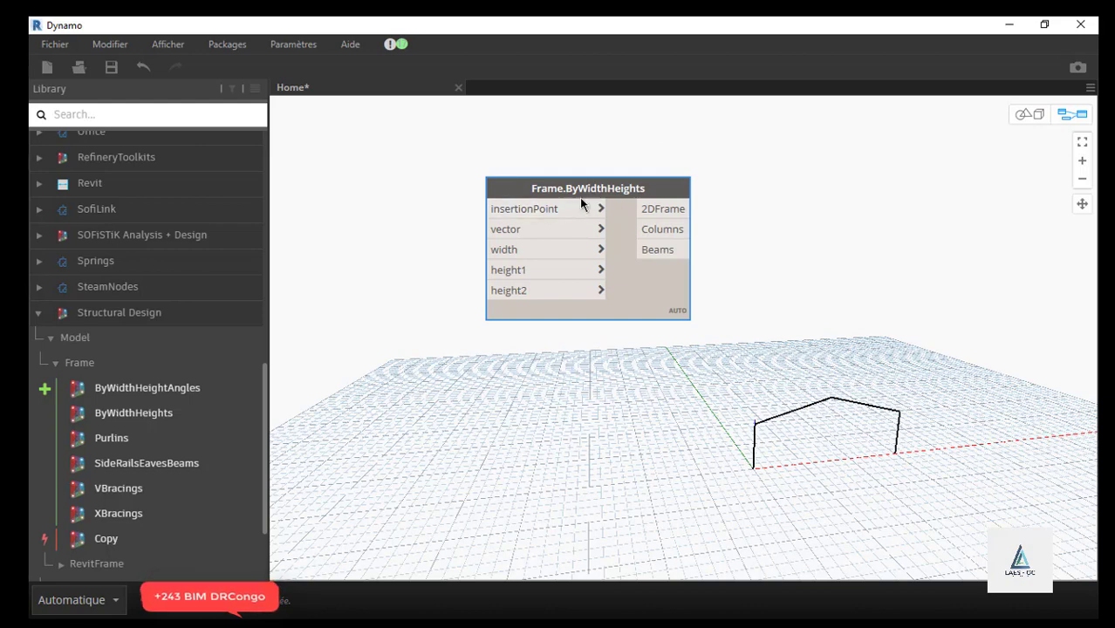
pyautogui.moveTo(576, 194)
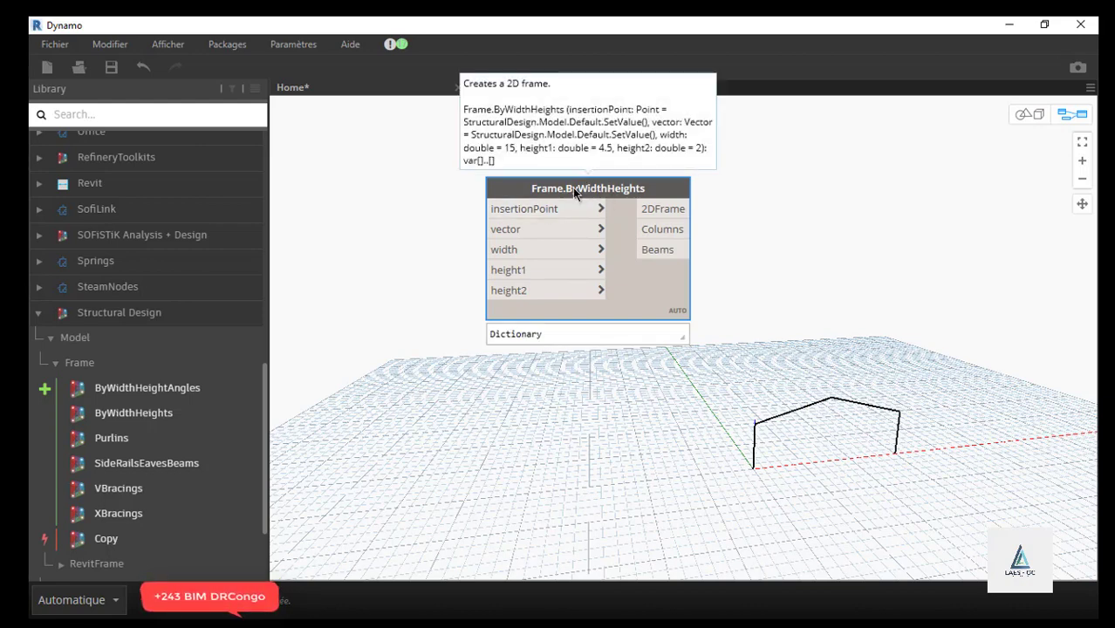
pyautogui.moveTo(617, 194); pyautogui.dragTo(663, 174)
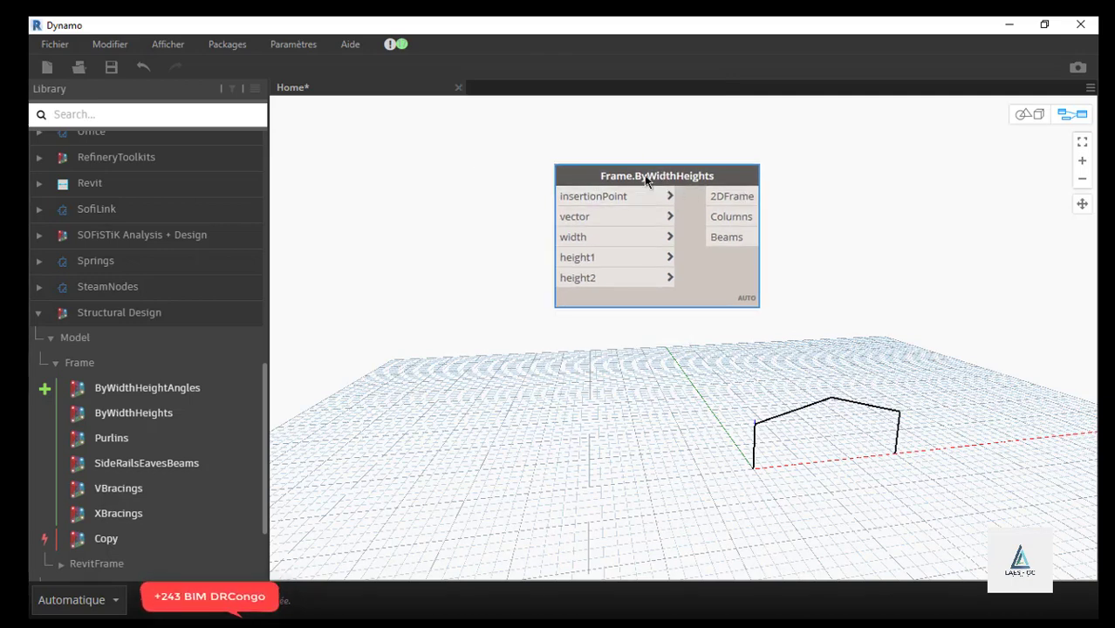
# - Switch to Revit, examine the Level 1 structural plan up close and return to the Dynamo graph
pyautogui.click(1010, 24)
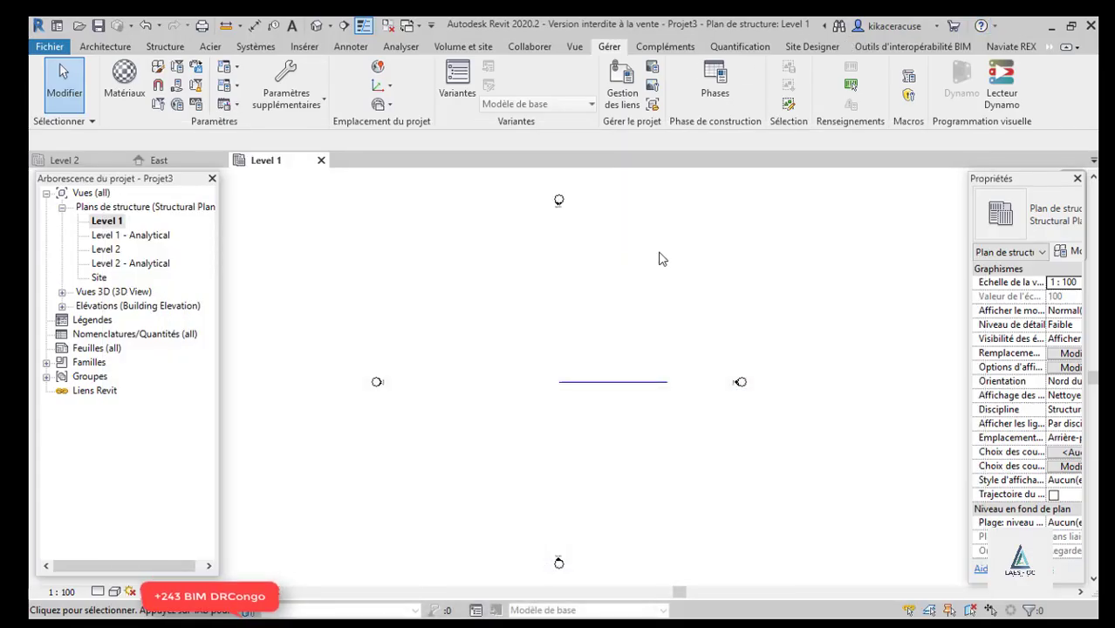
pyautogui.scroll(2, 637, 381)
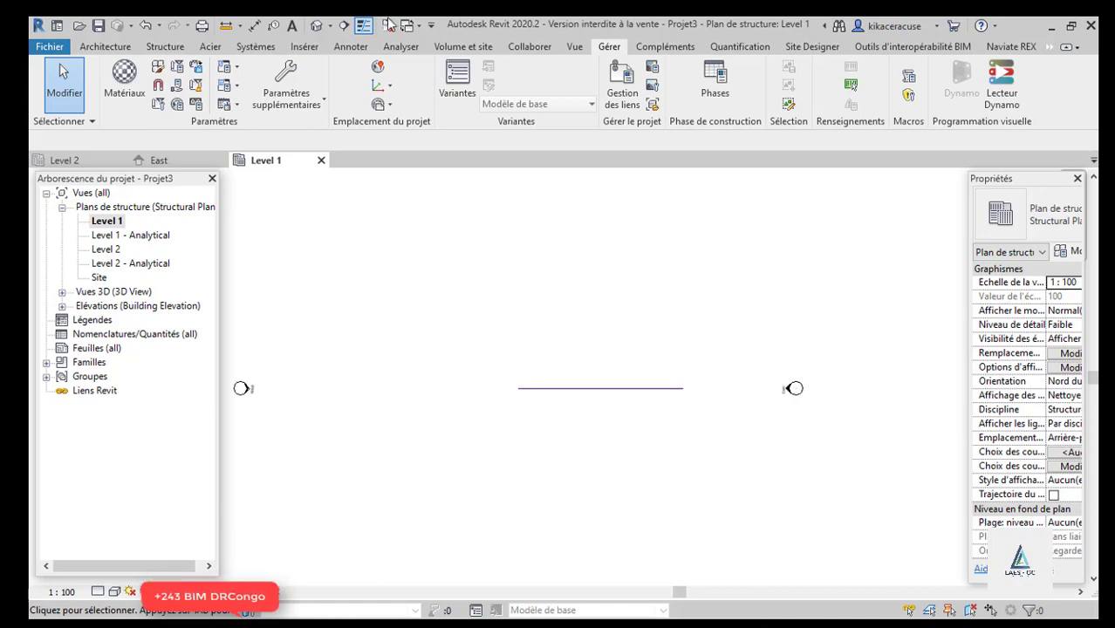
pyautogui.click(319, 25)
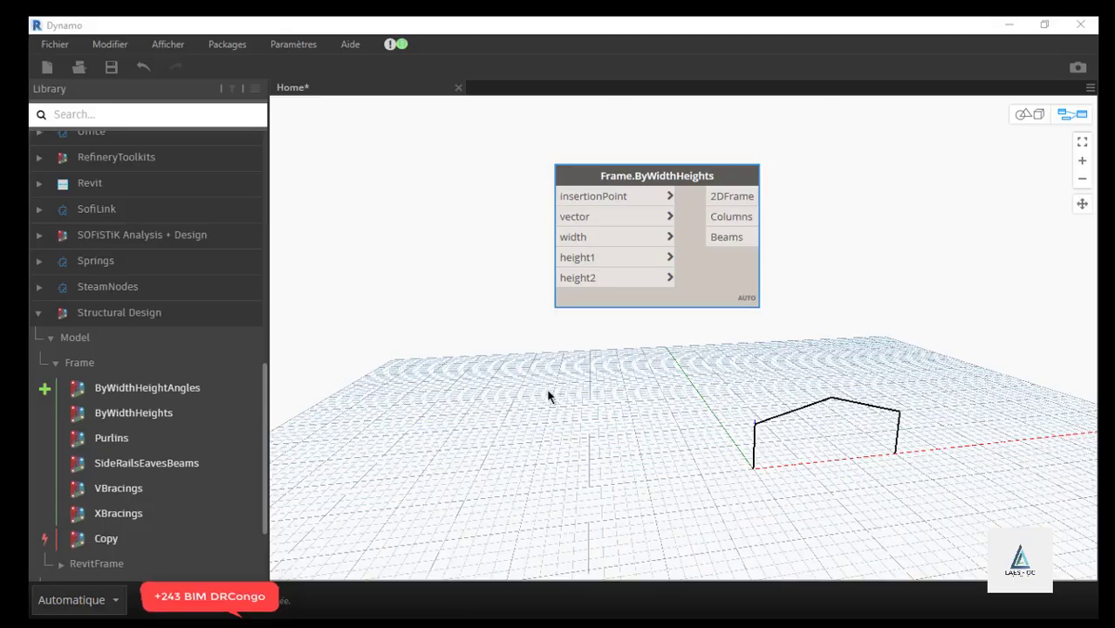
# - Switch the graph's run mode to Manuel and back to Automatique
pyautogui.click(117, 600)
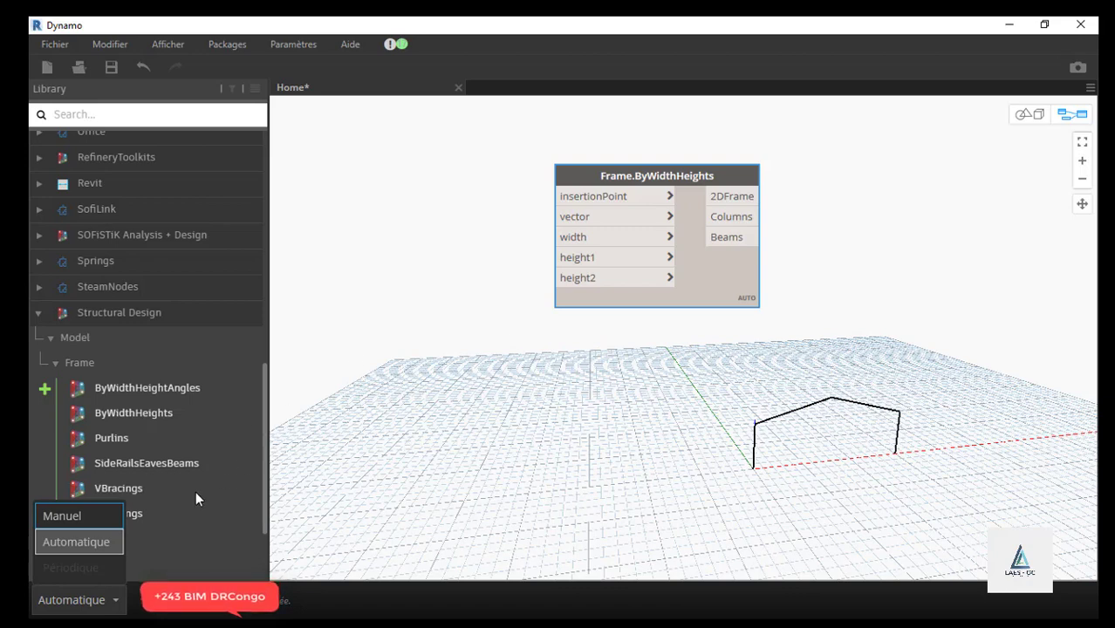
pyautogui.click(63, 515)
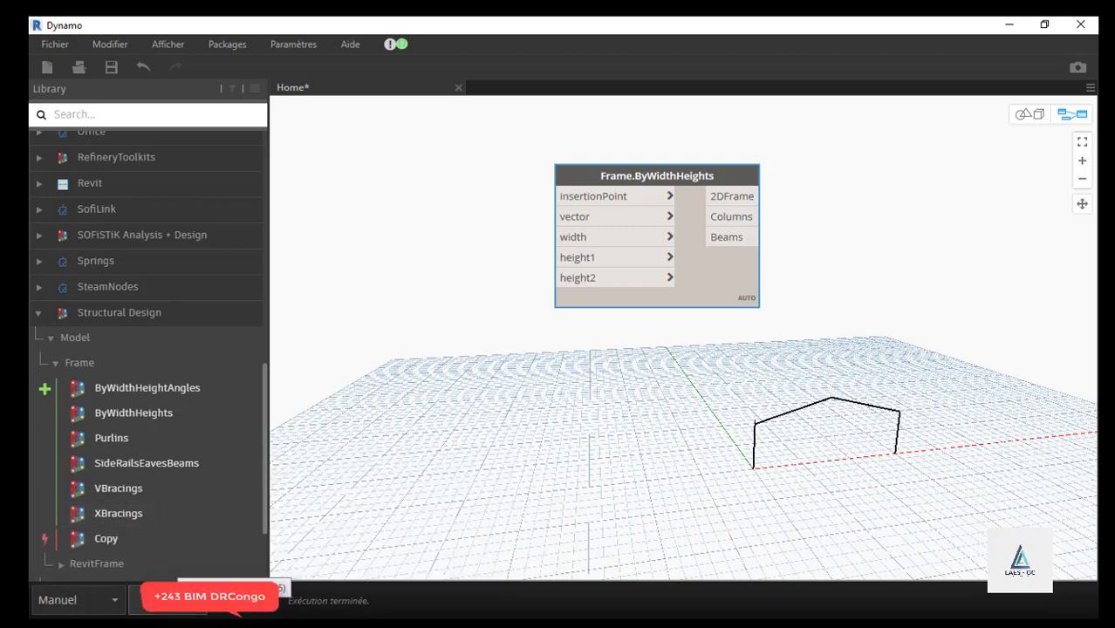
pyautogui.click(112, 600)
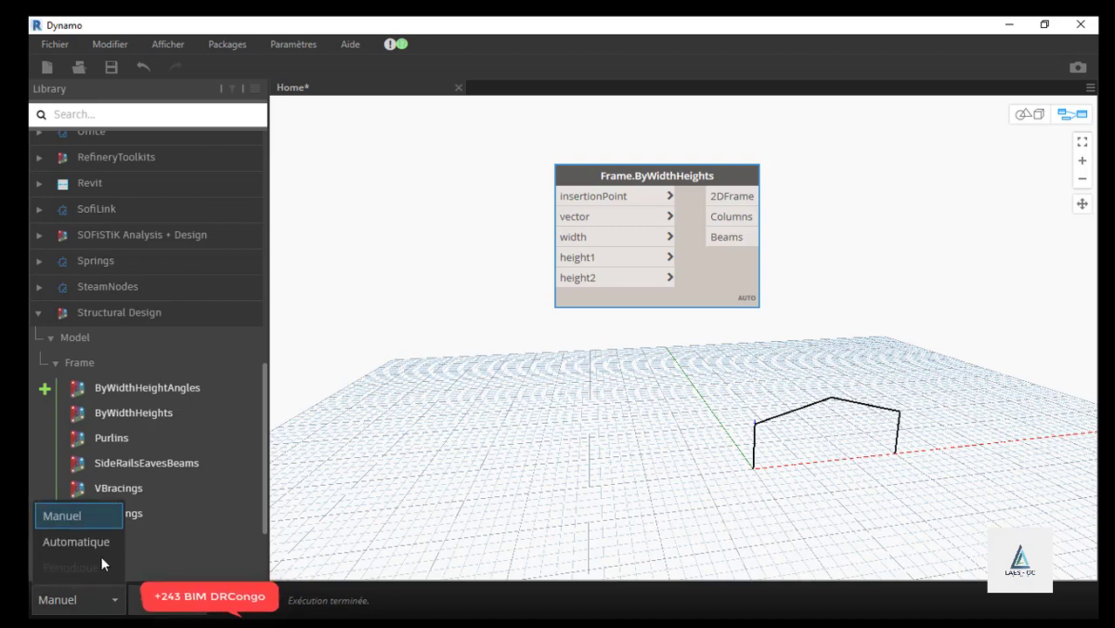
pyautogui.click(94, 542)
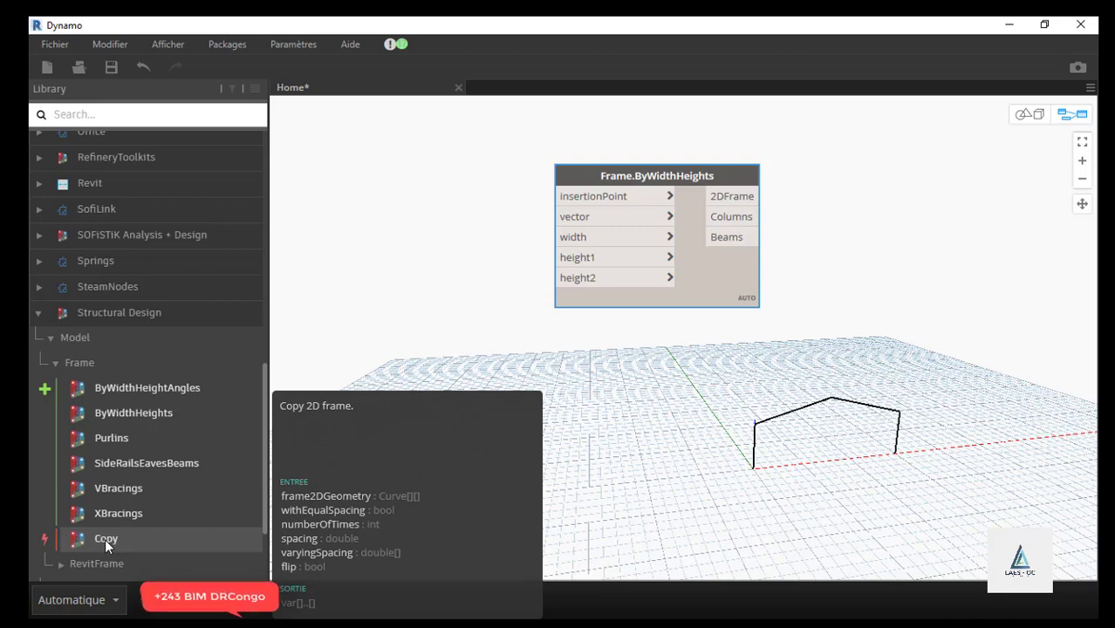
# - Shift the Frame.ByWidthHeights node slightly up from the previewed frame and check the description of its insertionPoint input
pyautogui.click(477, 292)
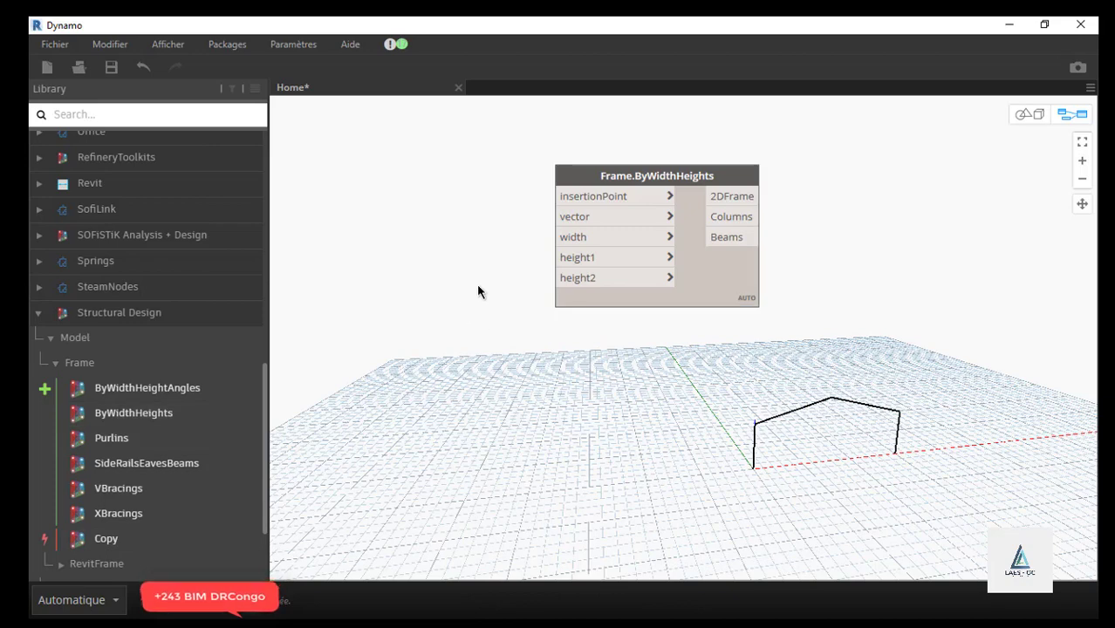
pyautogui.moveTo(611, 174); pyautogui.dragTo(640, 160)
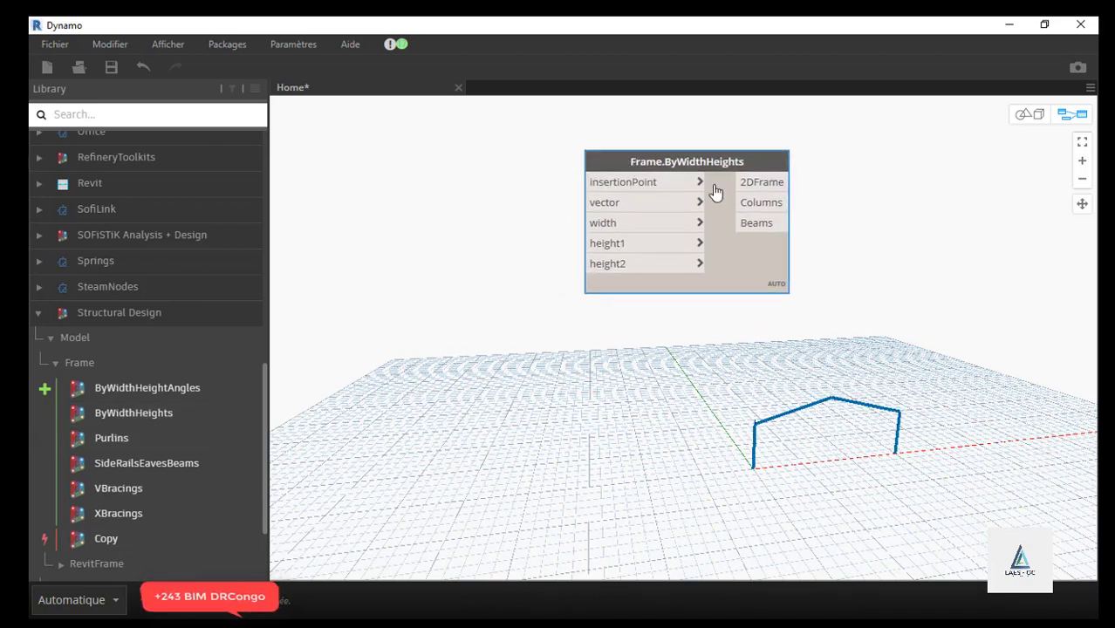
pyautogui.click(855, 214)
pyautogui.moveTo(642, 196)
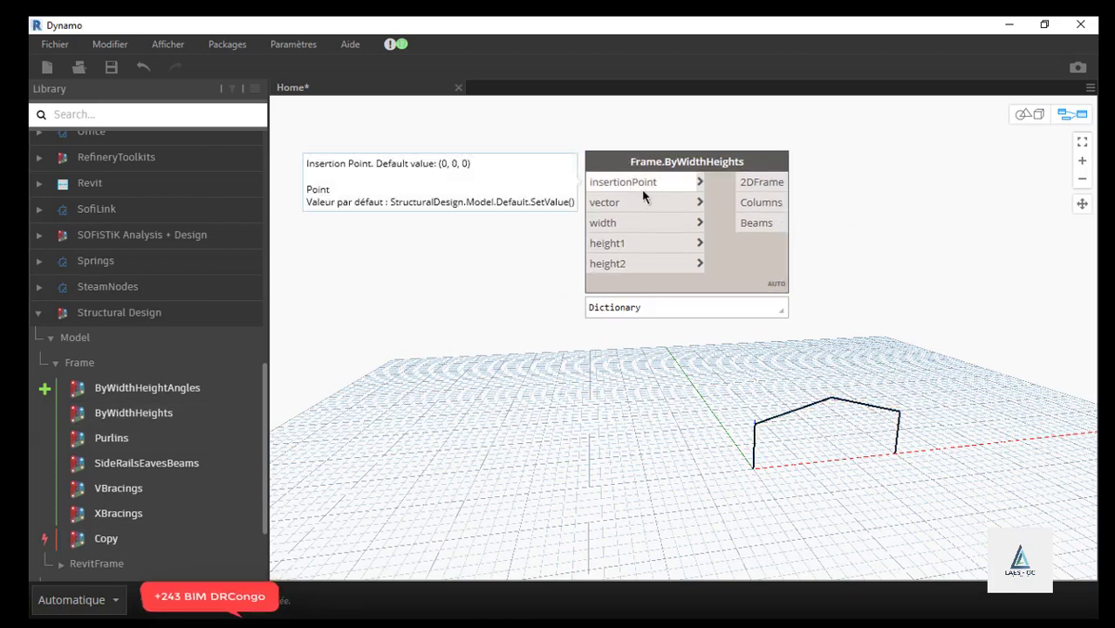
# - Search the library for slider nodes, add two Number Sliders and place them one above the other before the Frame.ByWidthHeights node
pyautogui.click(96, 114)
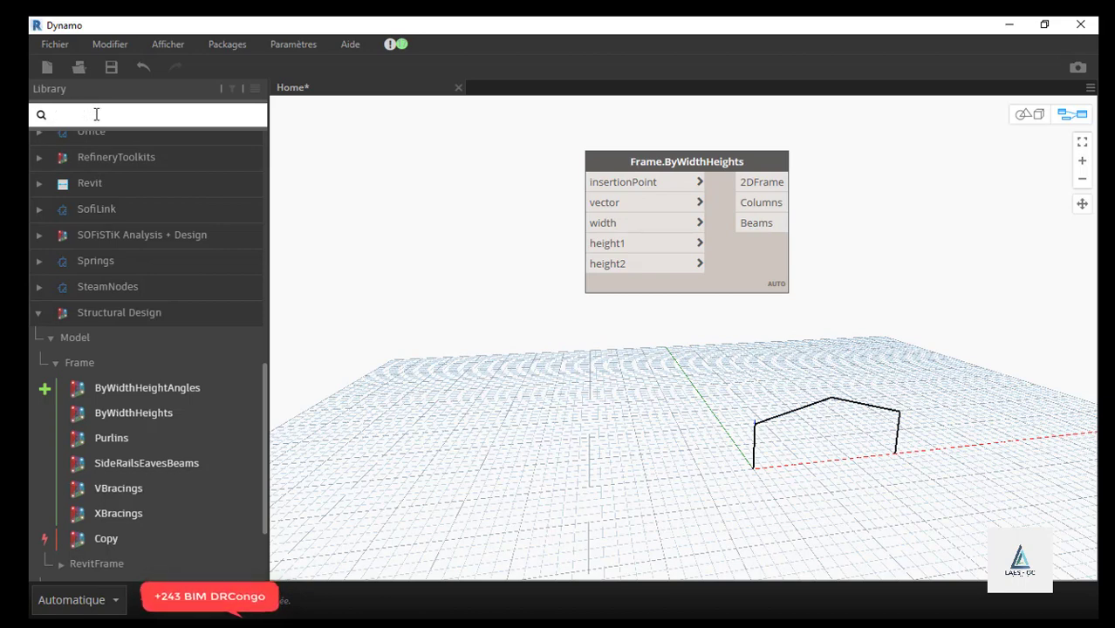
pyautogui.write('slid')
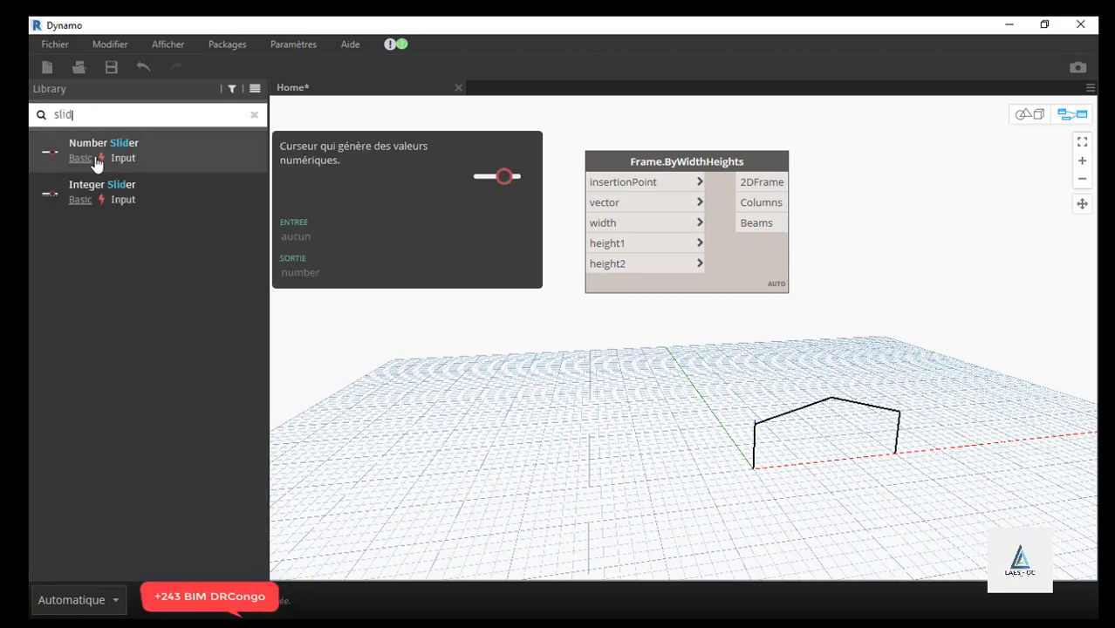
pyautogui.click(96, 161)
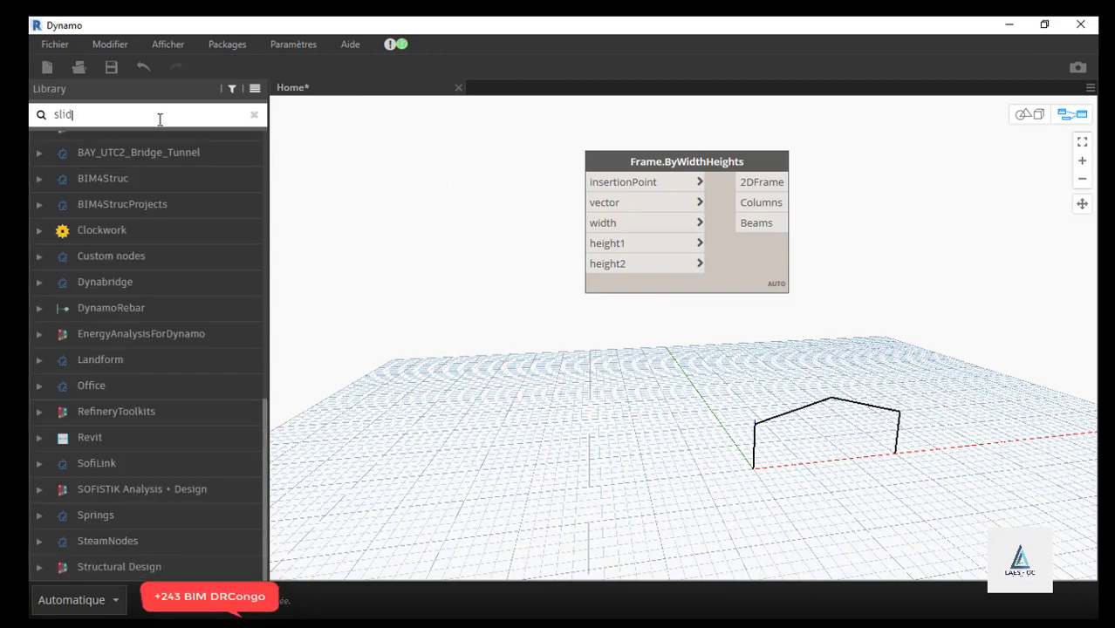
pyautogui.press('BackSpace')
pyautogui.press('BackSpace')
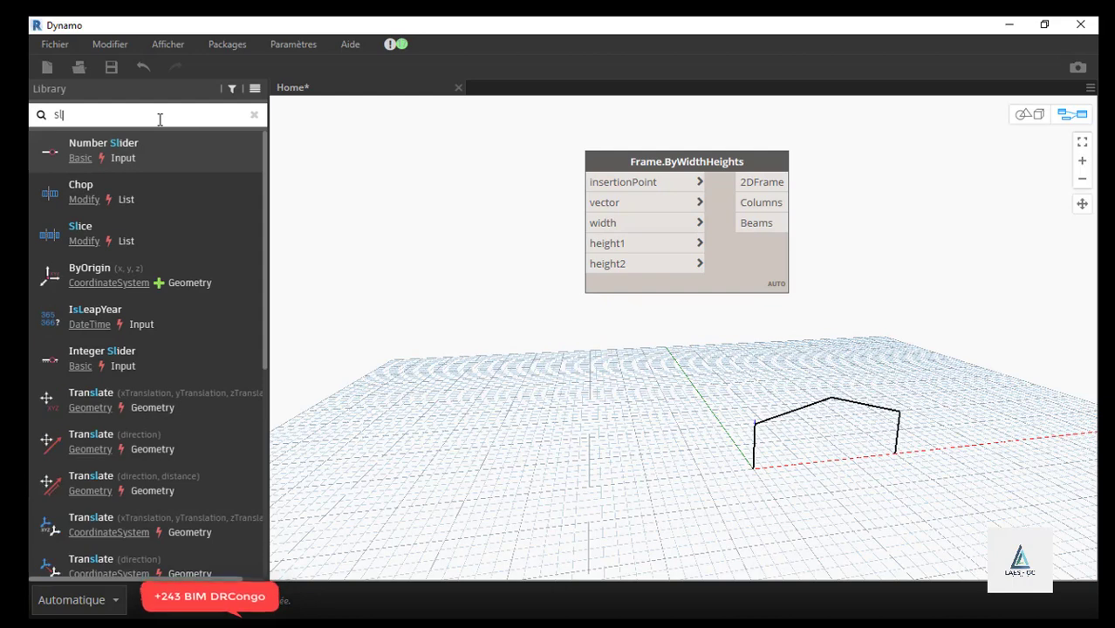
pyautogui.doubleClick(104, 157)
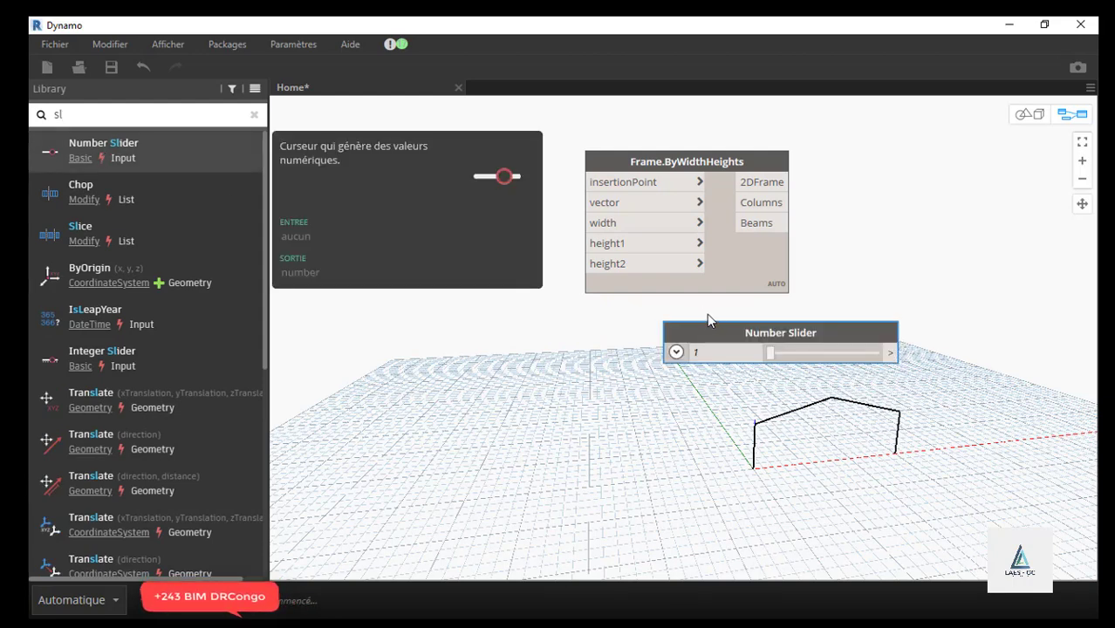
pyautogui.moveTo(752, 324); pyautogui.dragTo(407, 157)
pyautogui.moveTo(643, 179); pyautogui.dragTo(773, 178)
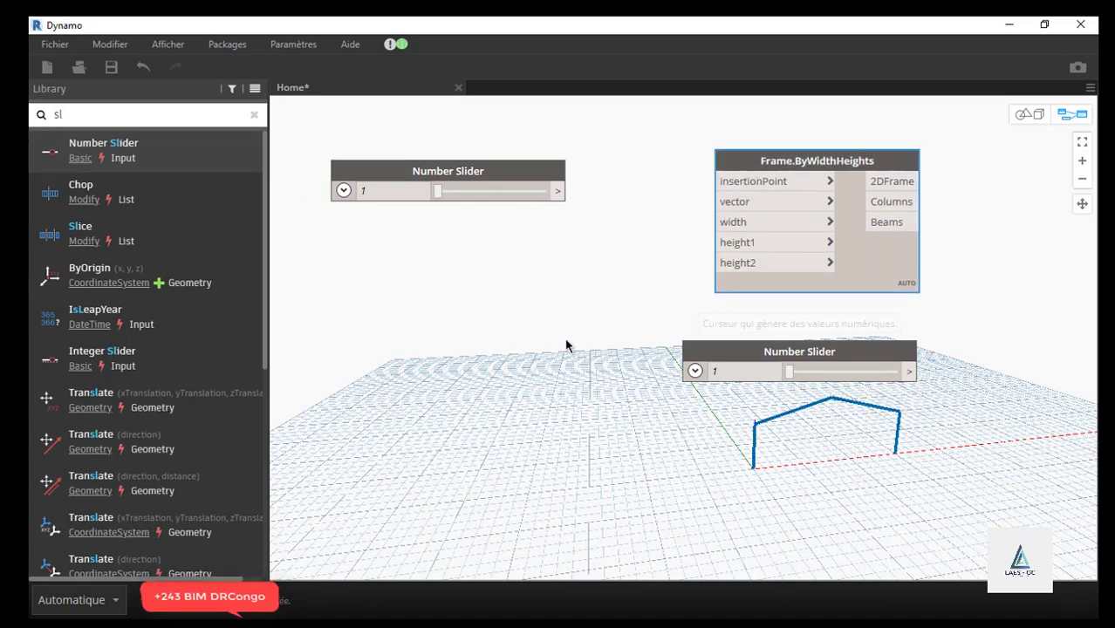
pyautogui.moveTo(779, 352); pyautogui.dragTo(443, 322)
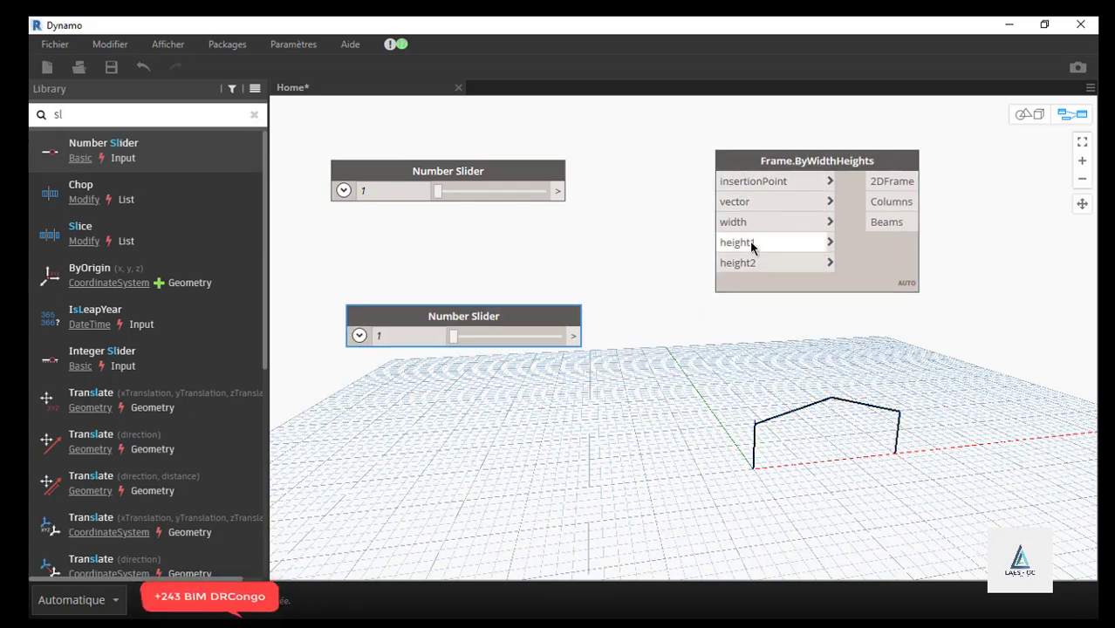
# - Rename the upper Number Slider "largeur portique" and connect its output to the width input of Frame.ByWidthHeights
pyautogui.click(428, 175)
pyautogui.rightClick(427, 174)
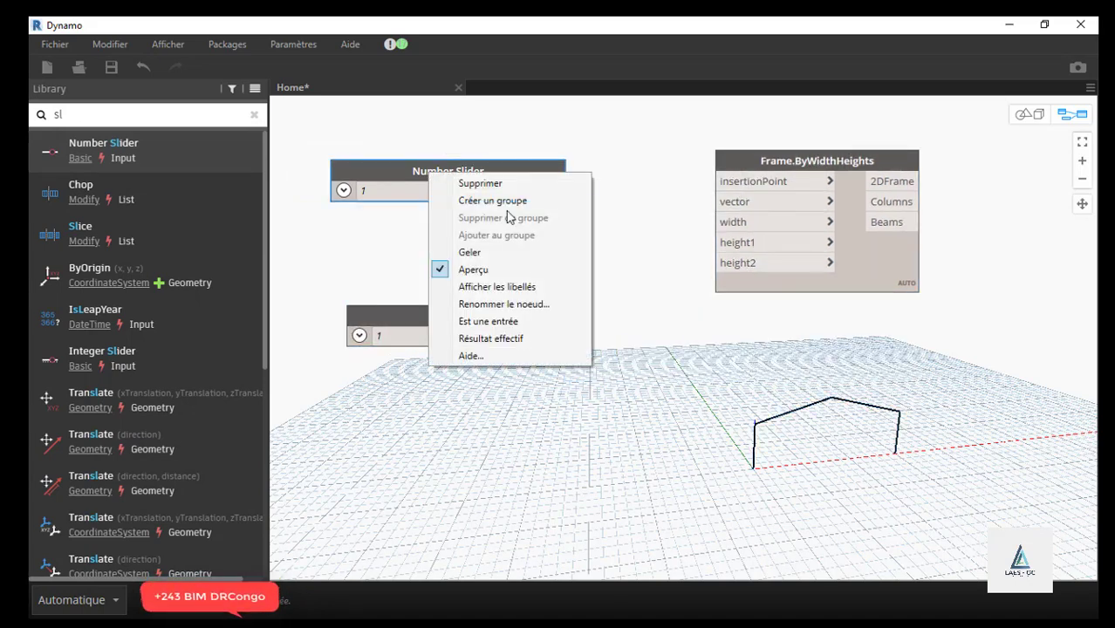
pyautogui.click(508, 304)
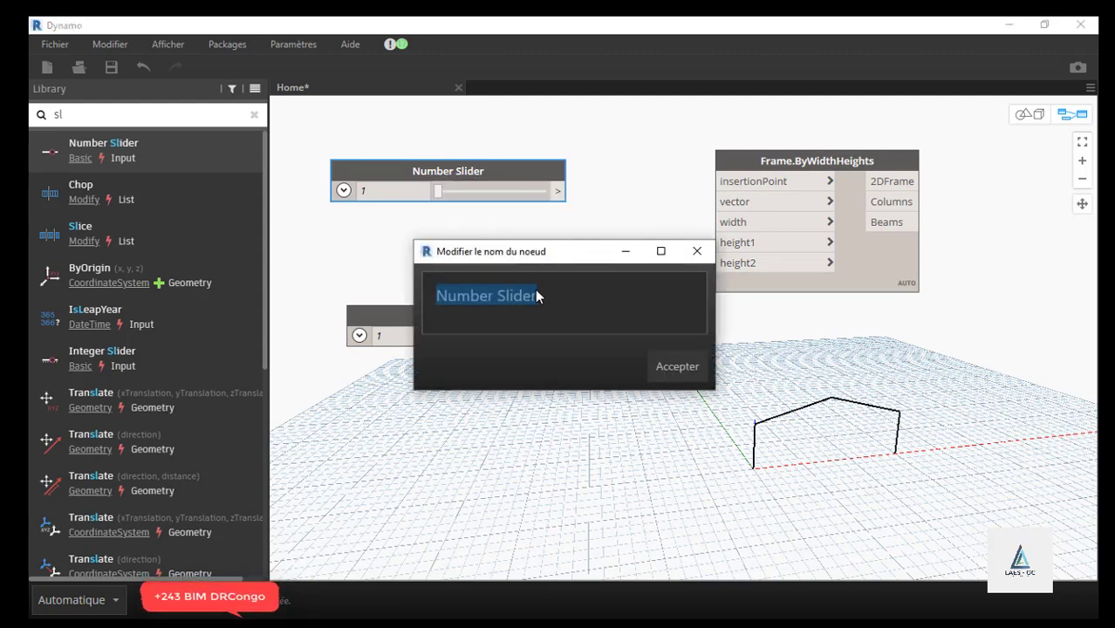
pyautogui.press('BackSpace')
pyautogui.write('largeur ')
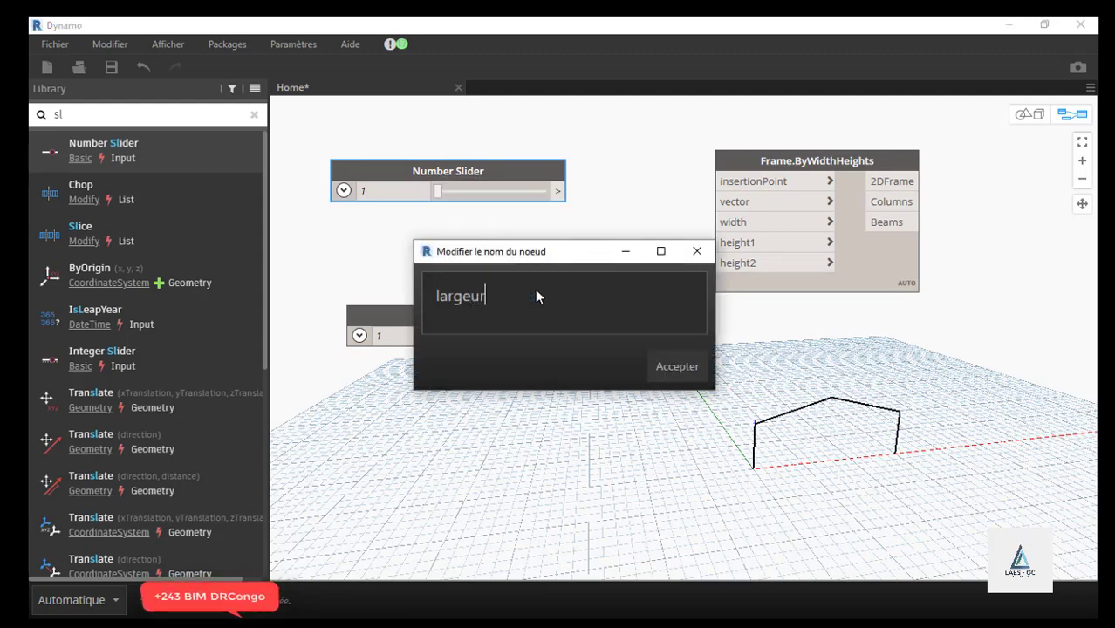
pyautogui.write('portique')
pyautogui.click(680, 373)
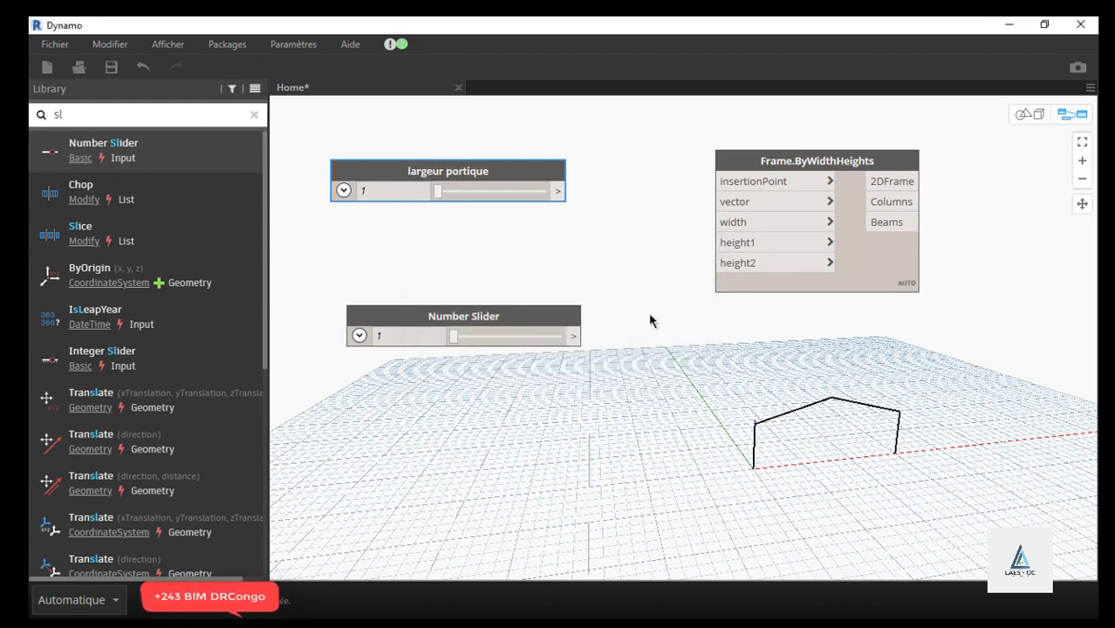
pyautogui.moveTo(628, 319); pyautogui.dragTo(746, 224)
# - Give the largeur portique slider a Min of 1, Max of 20 and Step of 1, and set its value to 15
pyautogui.click(343, 190)
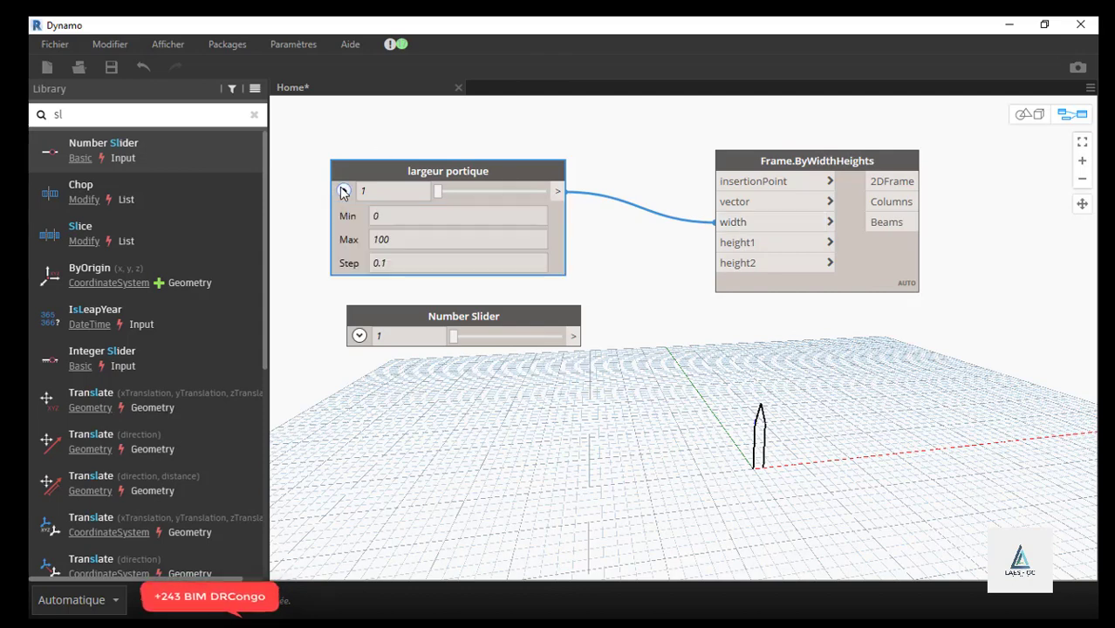
pyautogui.click(397, 267)
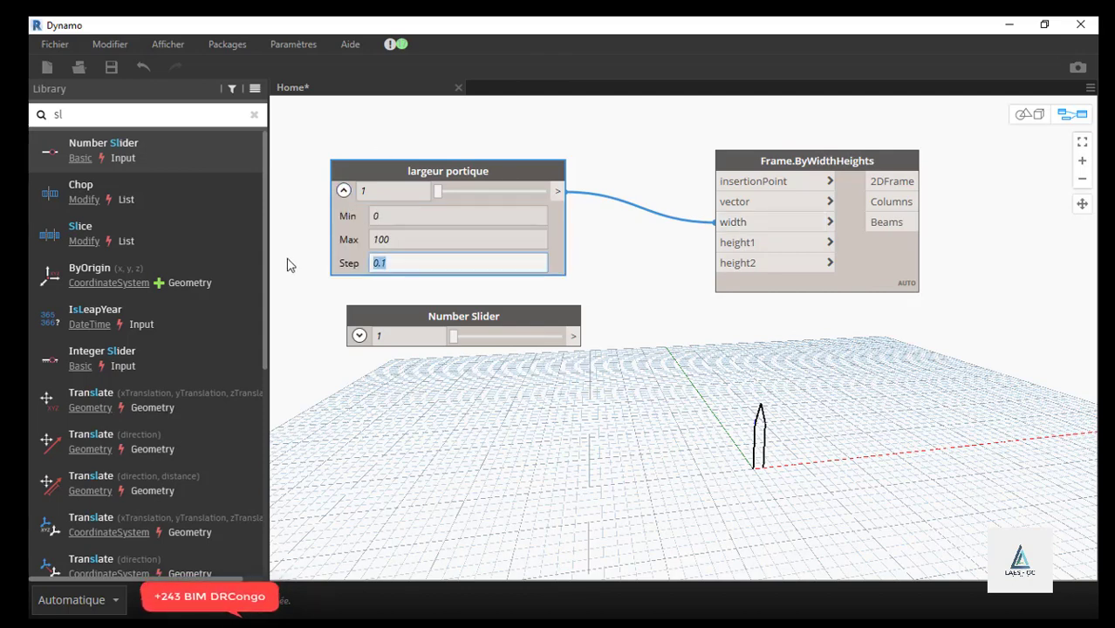
pyautogui.click(394, 219)
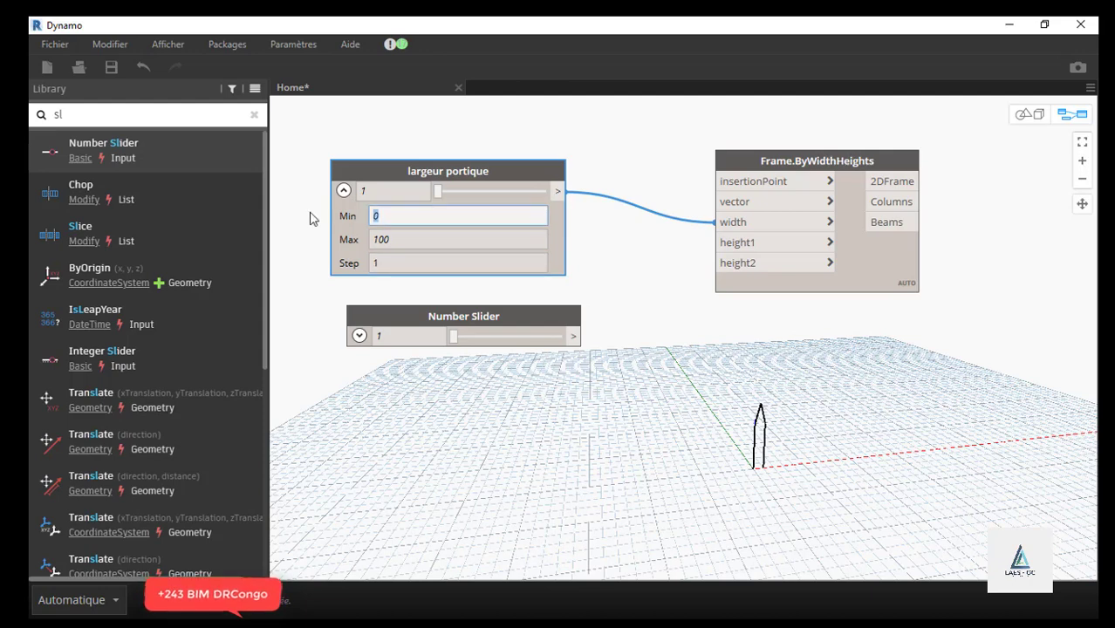
pyautogui.click(421, 238)
pyautogui.write('20')
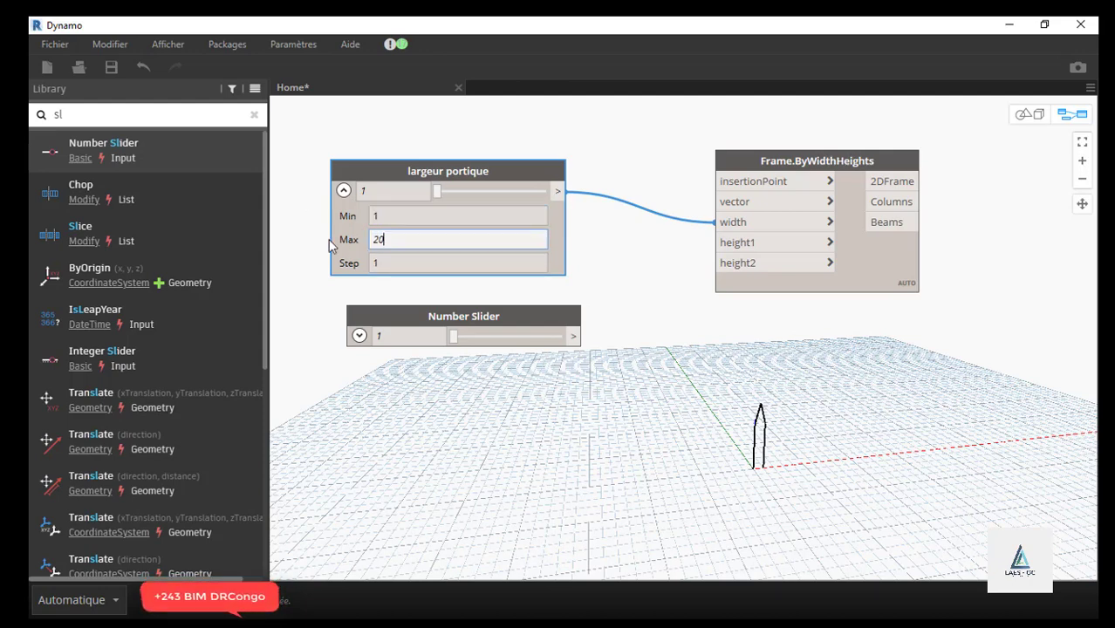
pyautogui.click(694, 270)
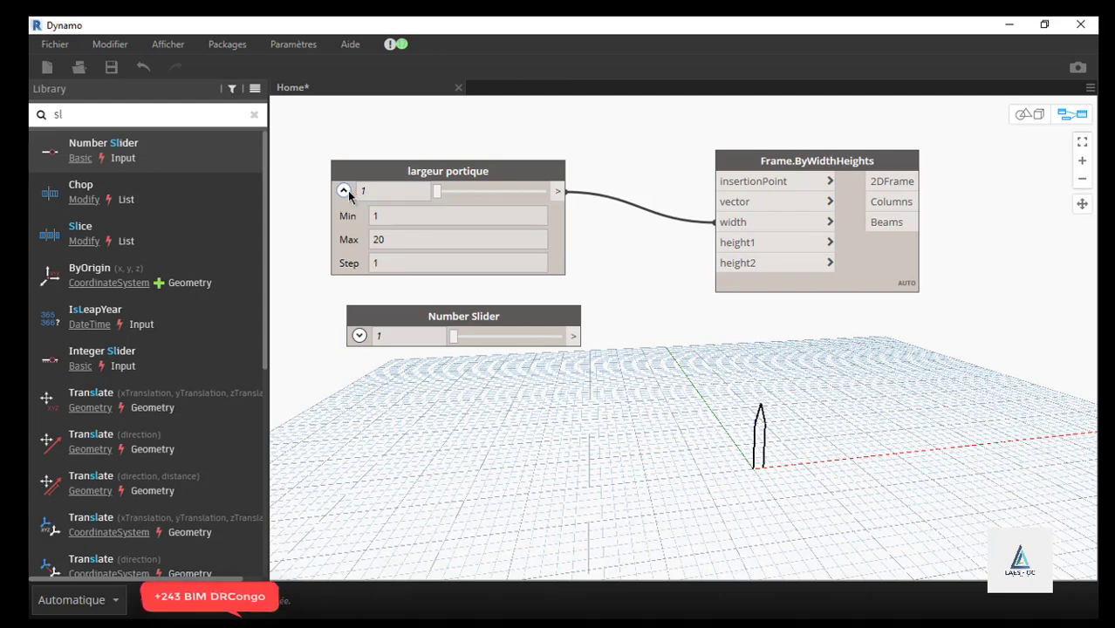
pyautogui.click(345, 189)
pyautogui.moveTo(436, 194); pyautogui.dragTo(521, 197)
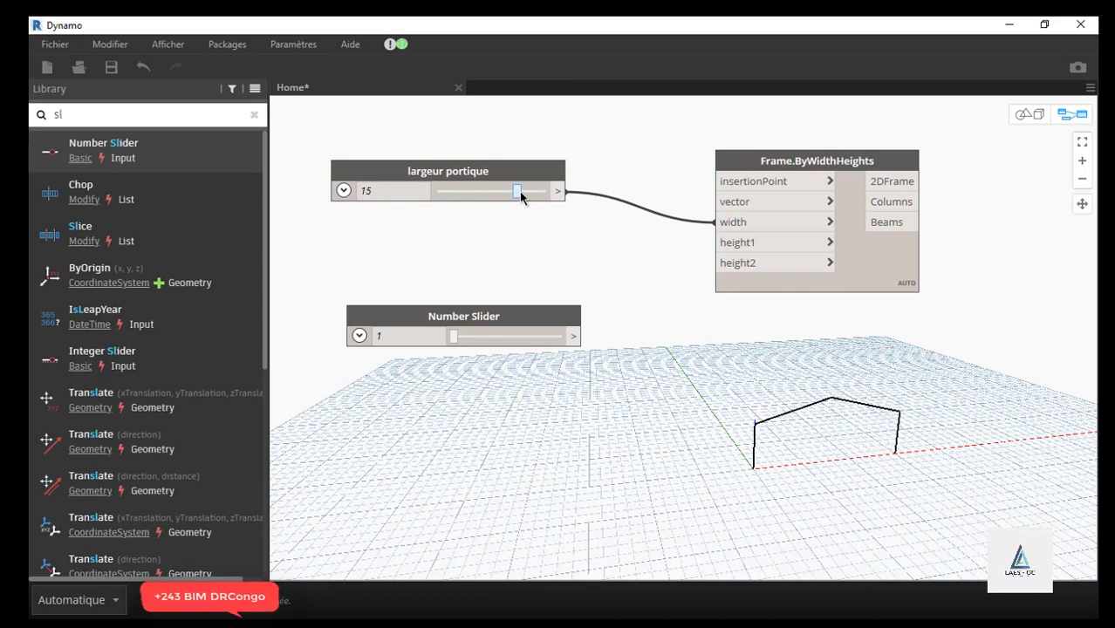
# - Move the second Number Slider closer below largeur portique and rename it "Hauteur Portique"
pyautogui.moveTo(419, 314); pyautogui.dragTo(416, 263)
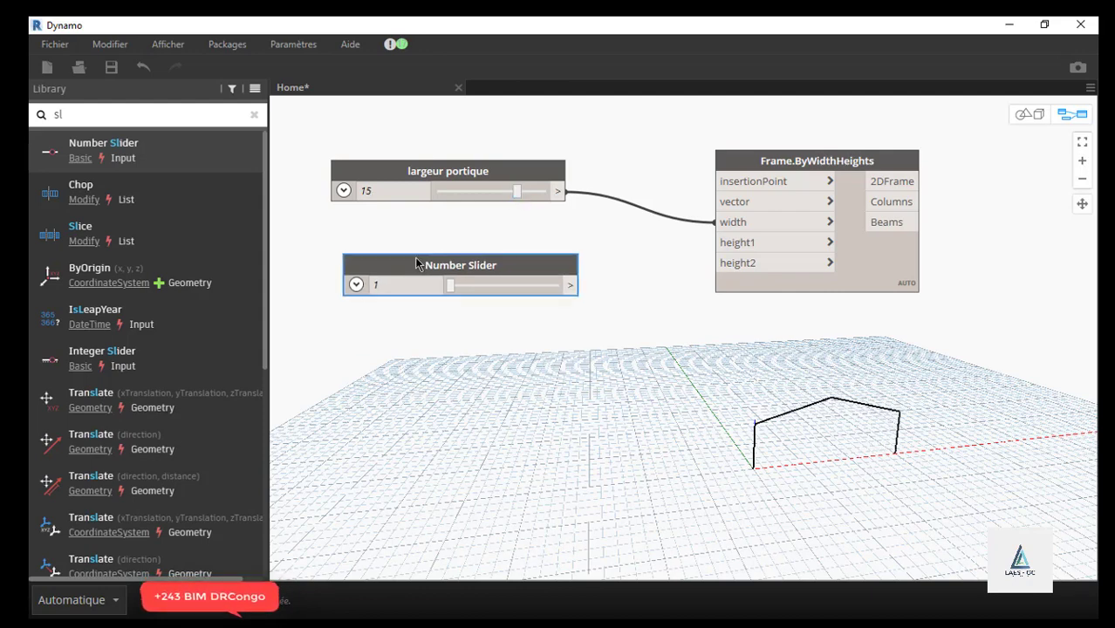
pyautogui.rightClick(416, 263)
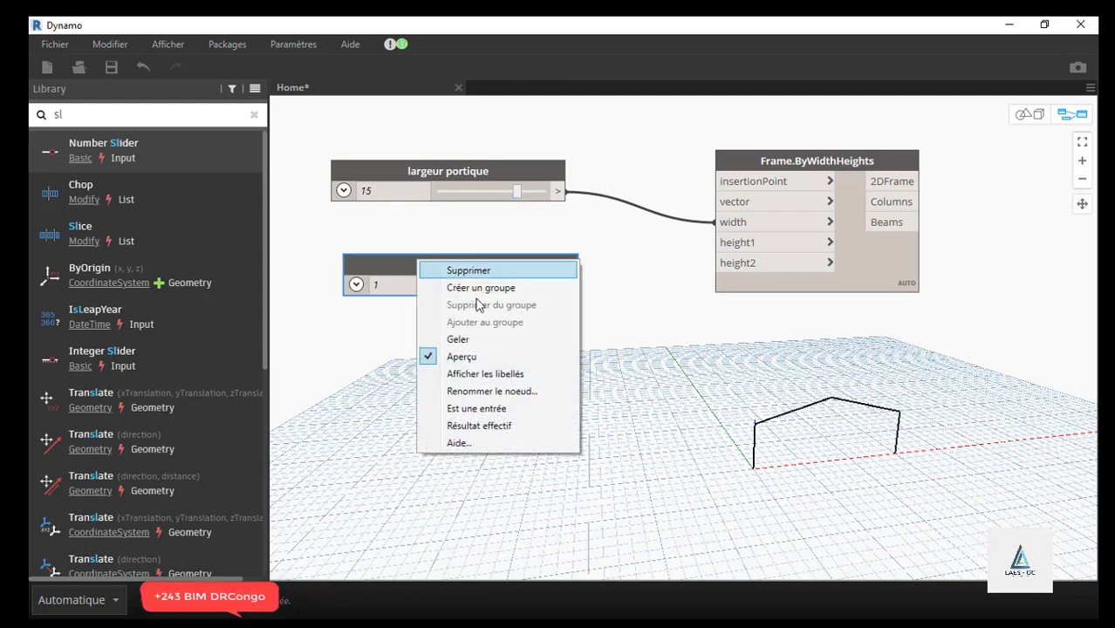
pyautogui.click(499, 391)
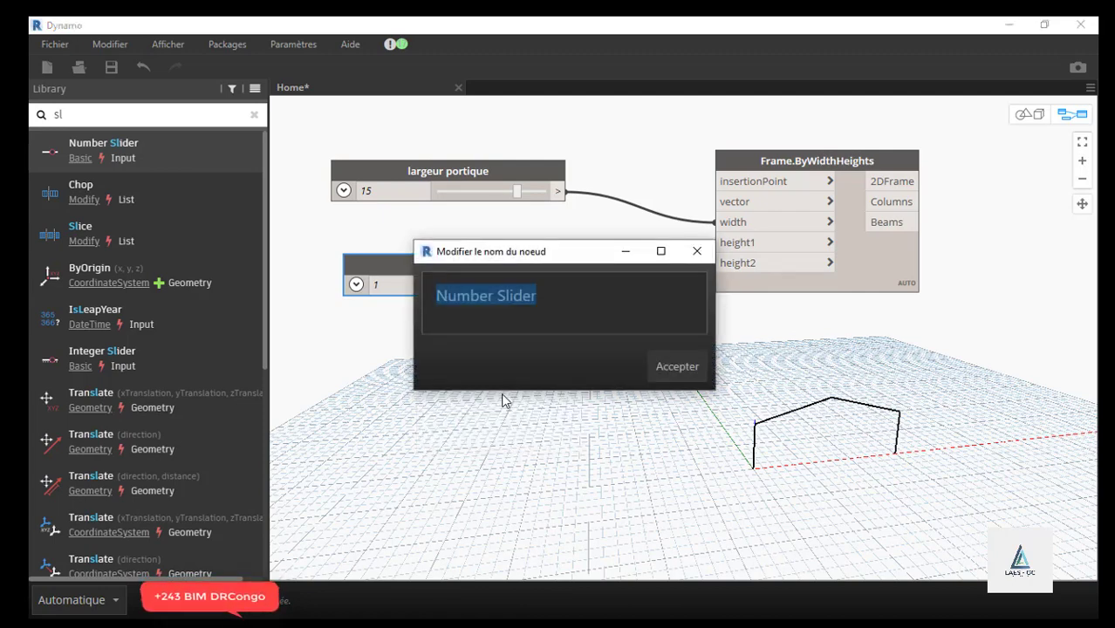
pyautogui.write('Huateur')
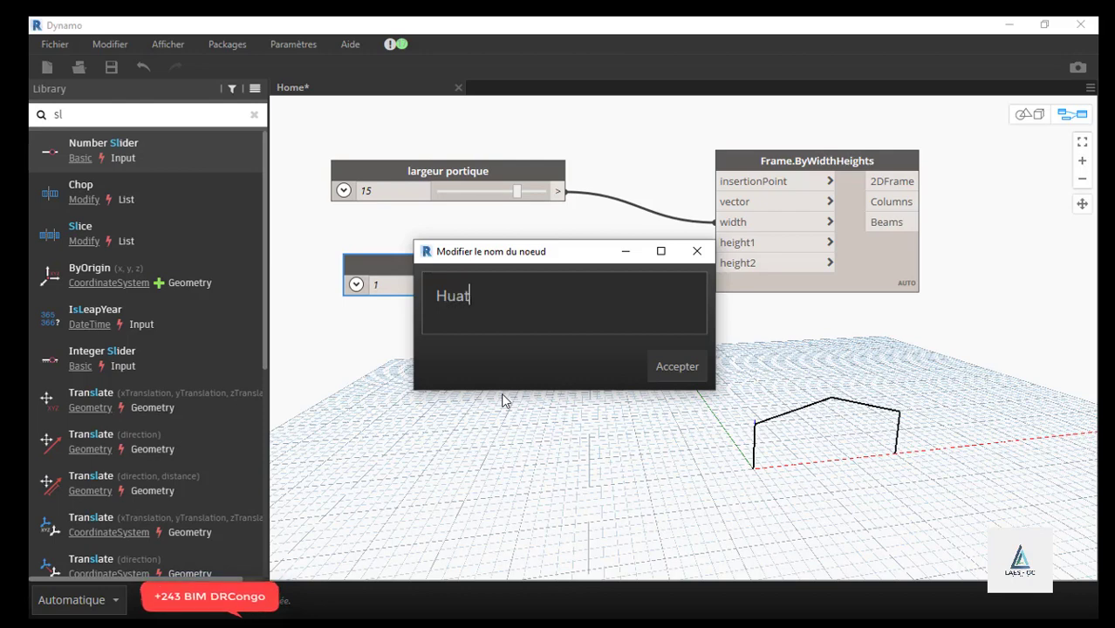
pyautogui.press('BackSpace')
pyautogui.press('BackSpace')
pyautogui.press('BackSpace')
pyautogui.press('BackSpace')
pyautogui.press('BackSpace')
pyautogui.press('BackSpace')
pyautogui.write('auteur Portique')
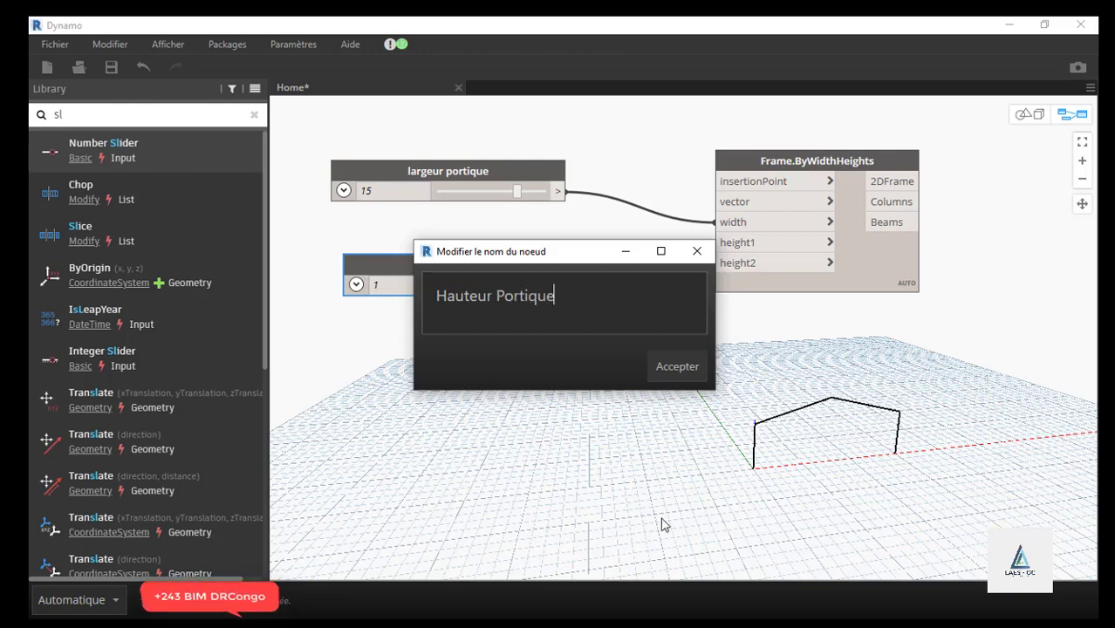
pyautogui.press('Return')
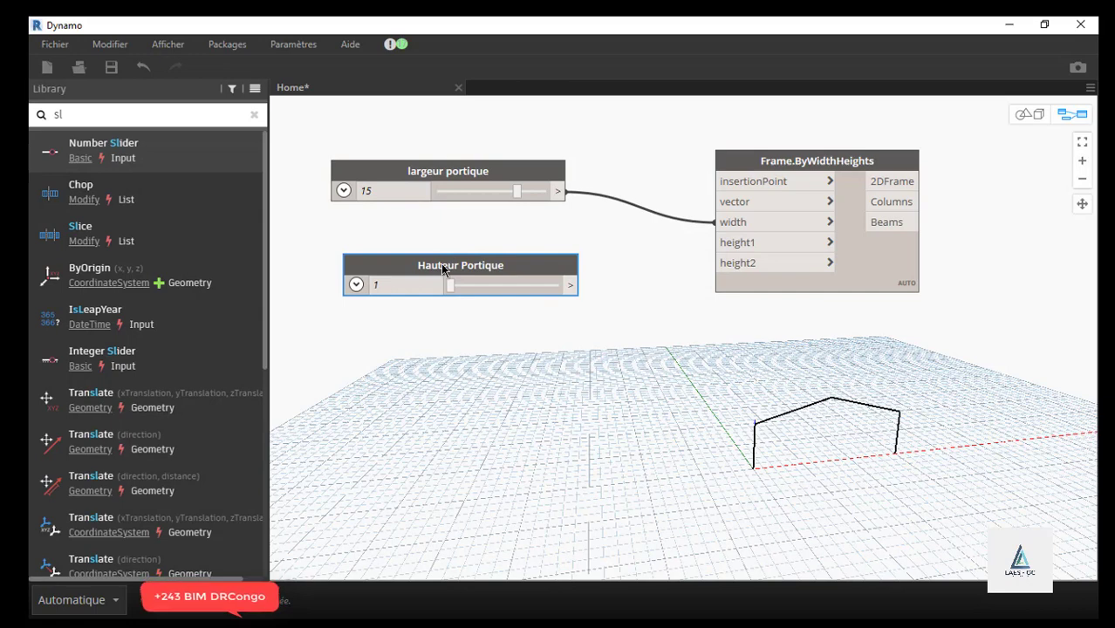
# - Duplicate the Hauteur Portique slider and place the copy directly below the original
pyautogui.hotkey('ctrl', 'c')
pyautogui.click(430, 333)
pyautogui.hotkey('ctrl', 'v')
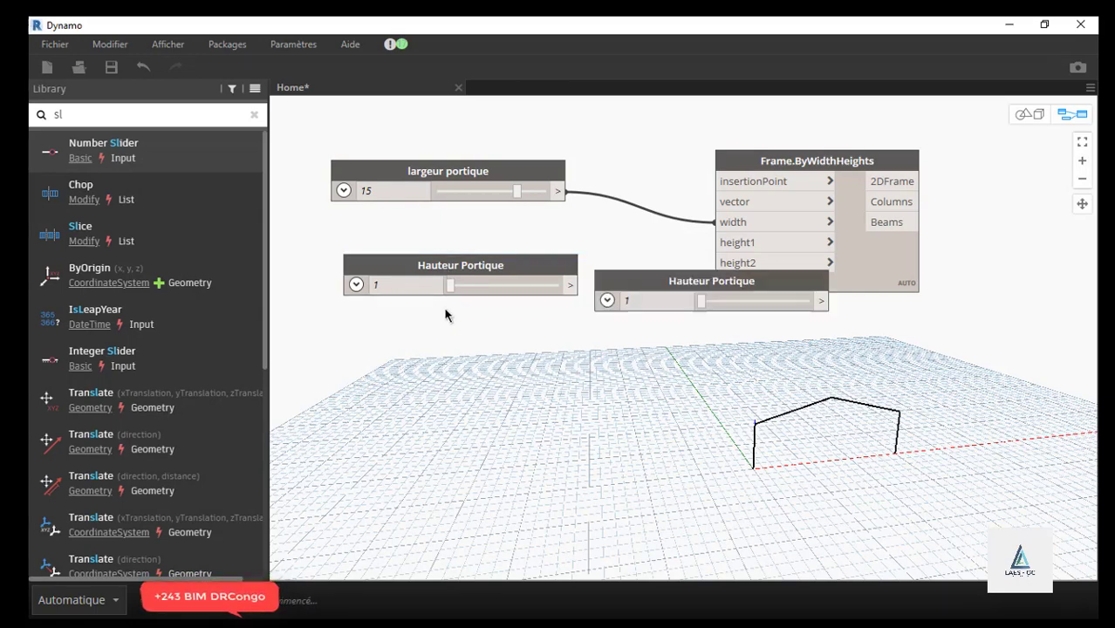
pyautogui.moveTo(660, 277); pyautogui.dragTo(444, 360)
# - Rename the copied slider below Hauteur Portique as "Hauteur fleche"
pyautogui.rightClick(444, 360)
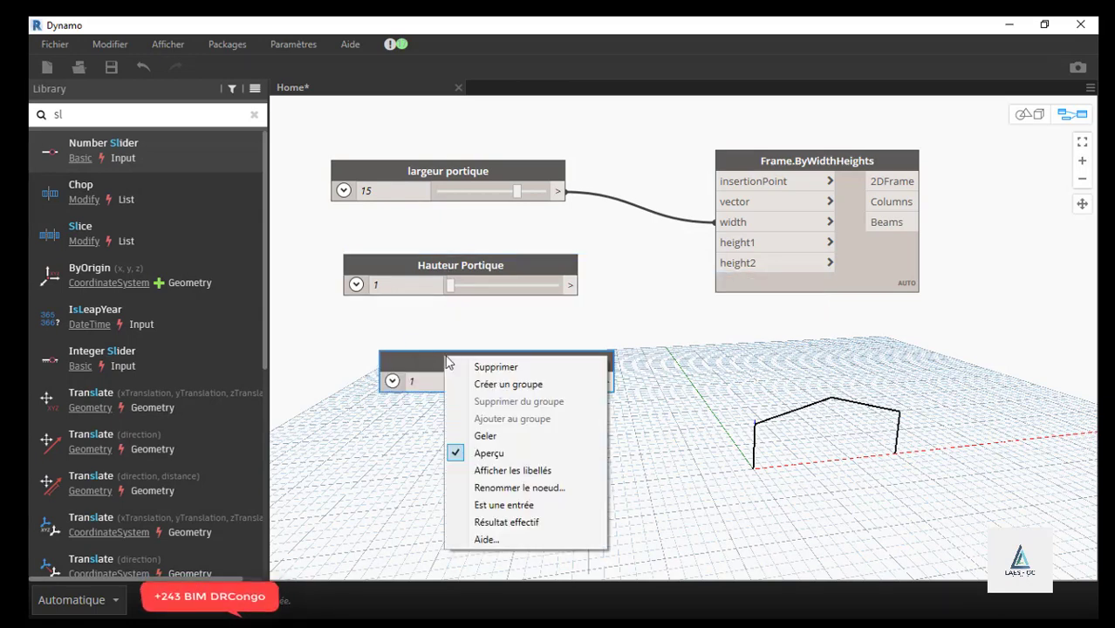
pyautogui.click(520, 489)
pyautogui.click(560, 296)
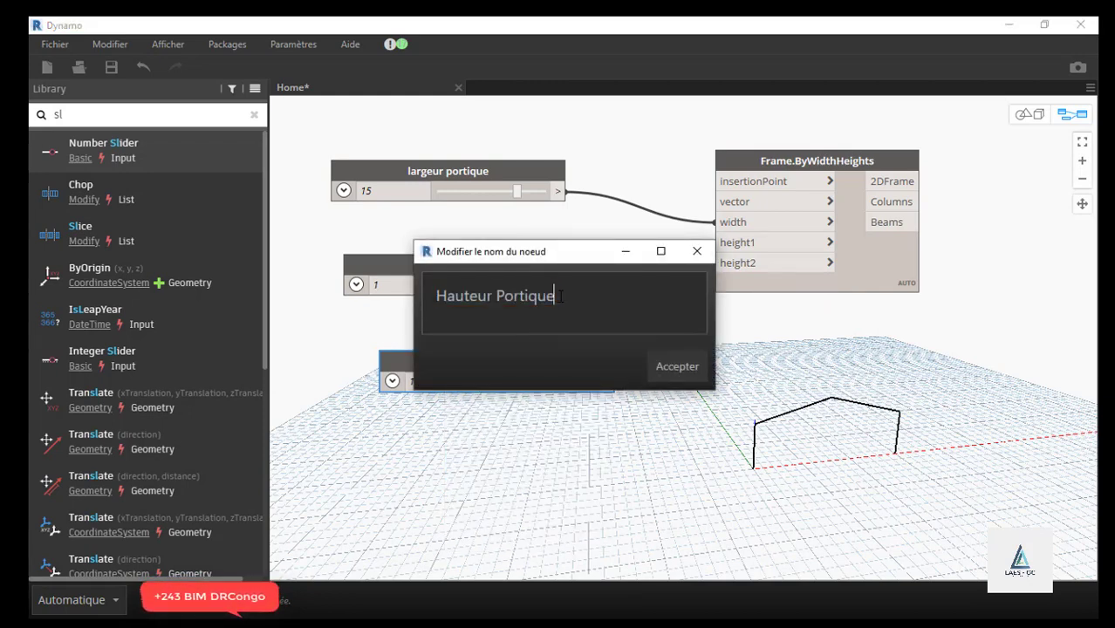
pyautogui.press('BackSpace')
pyautogui.press('BackSpace')
pyautogui.press('BackSpace')
pyautogui.press('BackSpace')
pyautogui.write('fleche')
pyautogui.click(689, 367)
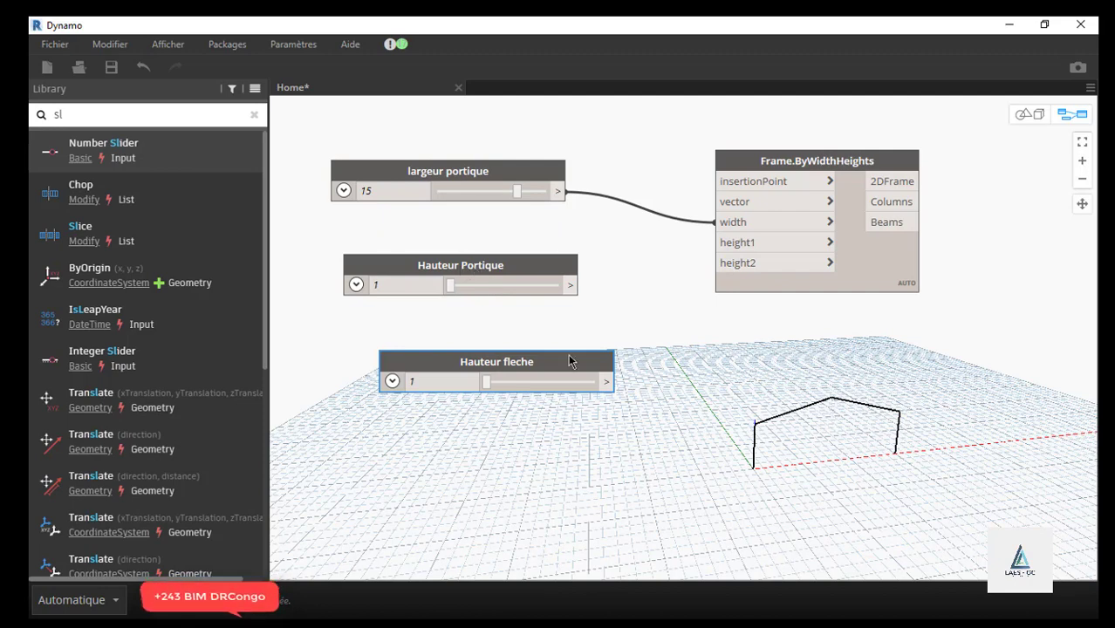
# - Move the Hauteur Portique and Hauteur fleche sliders up into a compact column below largeur portique
pyautogui.moveTo(464, 355); pyautogui.dragTo(422, 329)
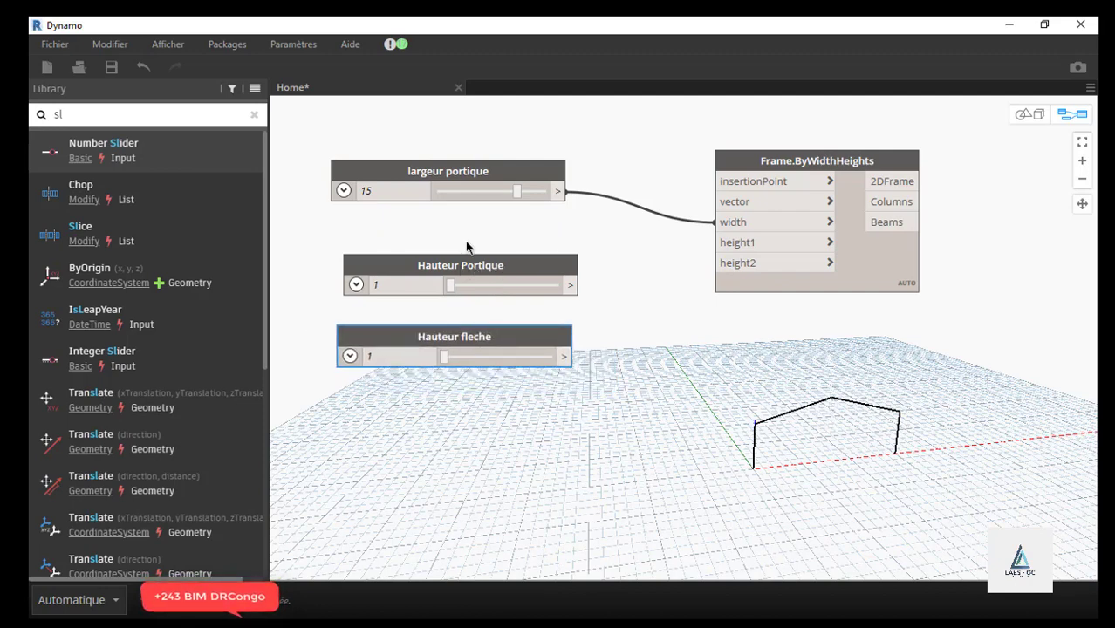
pyautogui.moveTo(508, 275); pyautogui.dragTo(486, 251)
pyautogui.moveTo(486, 330); pyautogui.dragTo(486, 295)
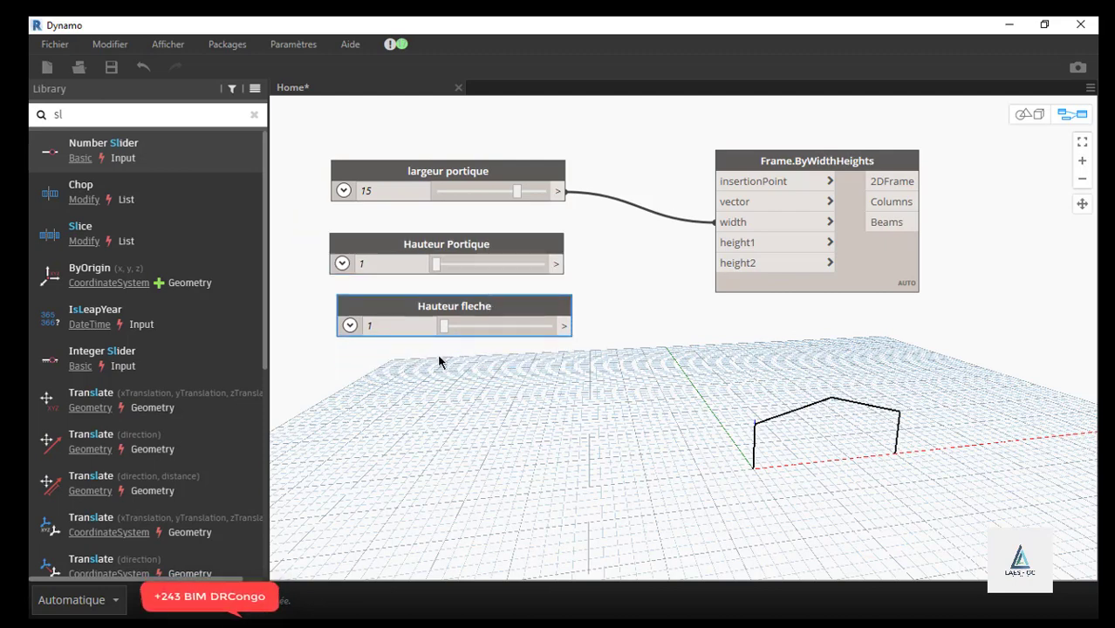
pyautogui.rightClick(431, 379)
pyautogui.click(408, 344)
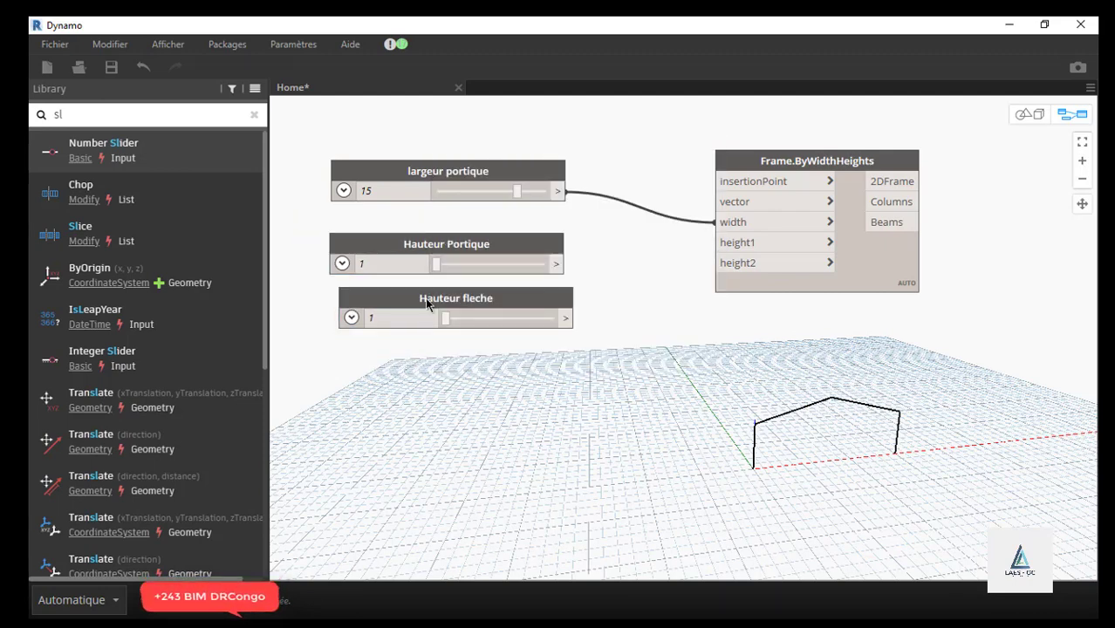
# - Add another copy of the slider, place it below Hauteur fleche and rename it "Nbre Portique"
pyautogui.click(426, 298)
pyautogui.click(421, 372)
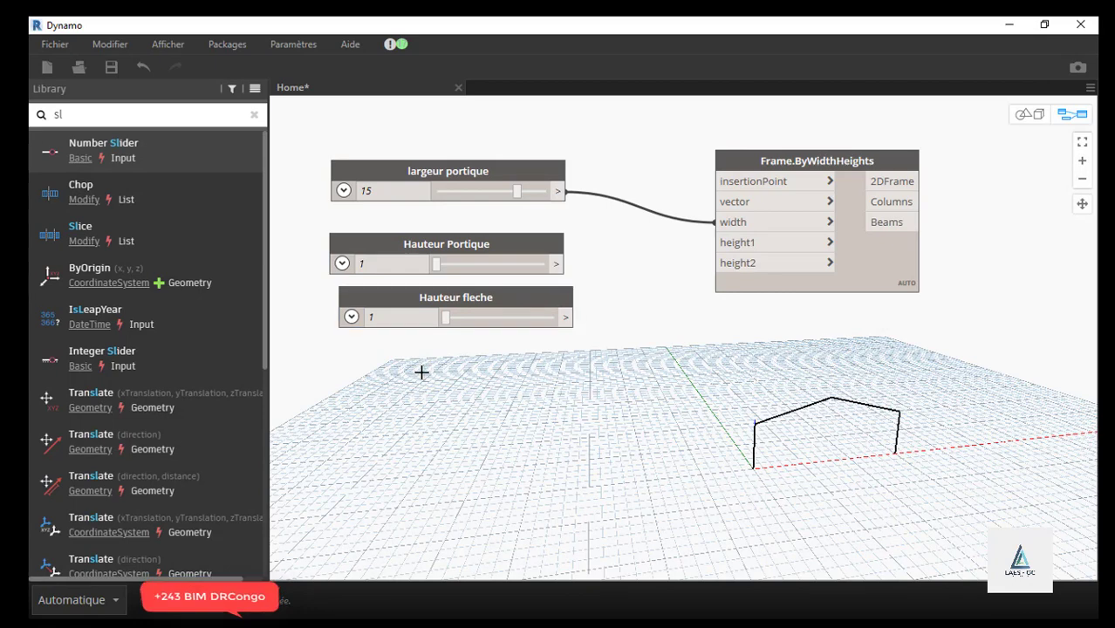
pyautogui.hotkey('ctrl', 'v')
pyautogui.moveTo(715, 321); pyautogui.dragTo(449, 377)
pyautogui.rightClick(448, 377)
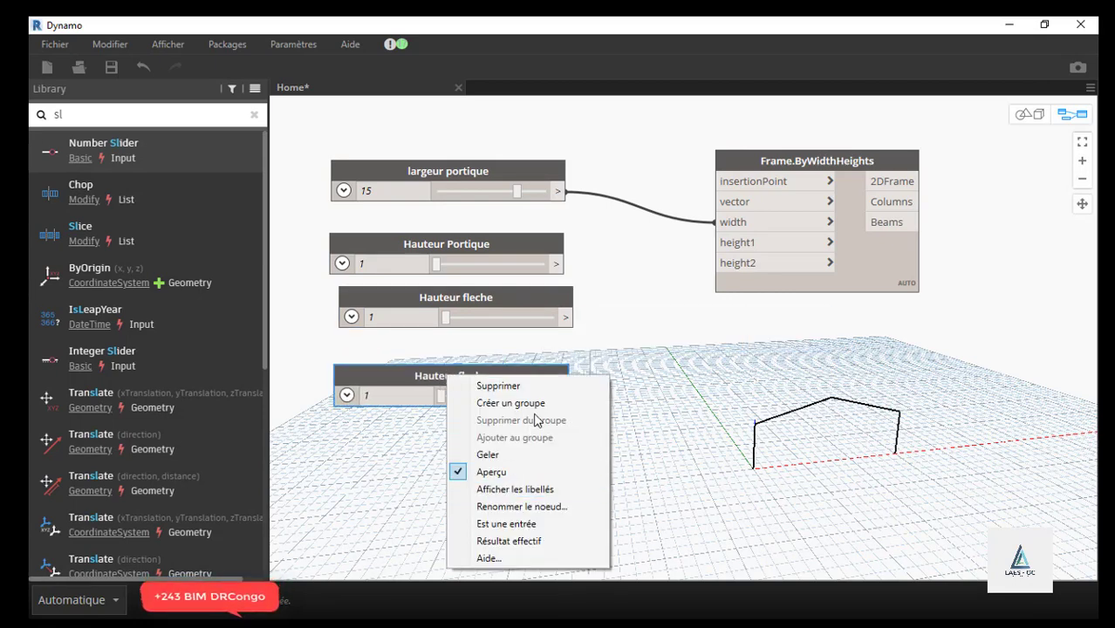
pyautogui.click(520, 506)
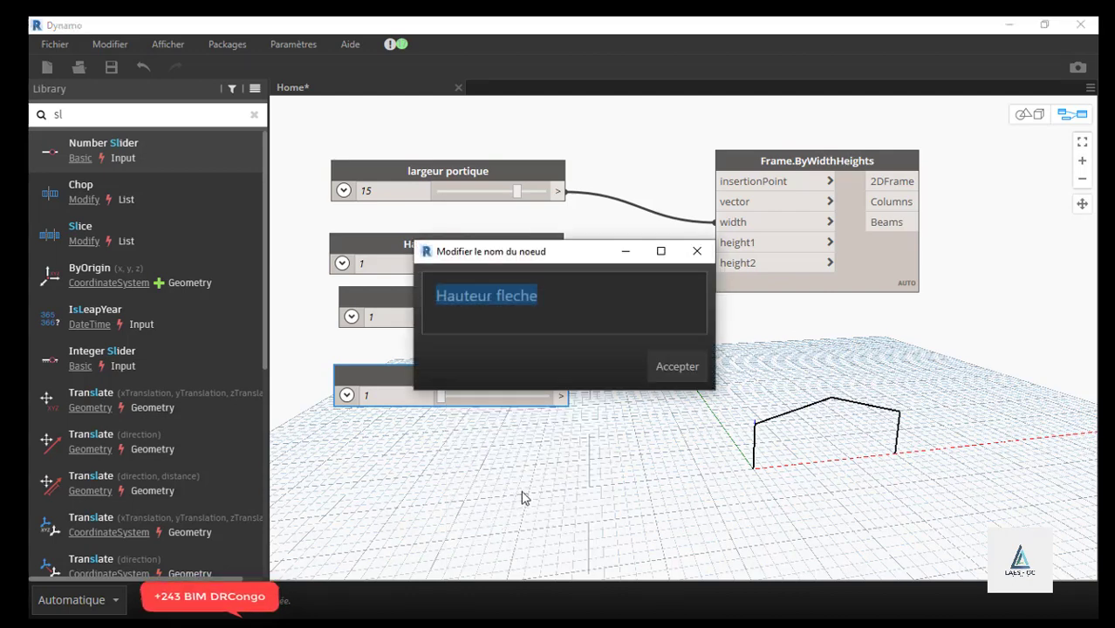
pyautogui.write('Nbre ')
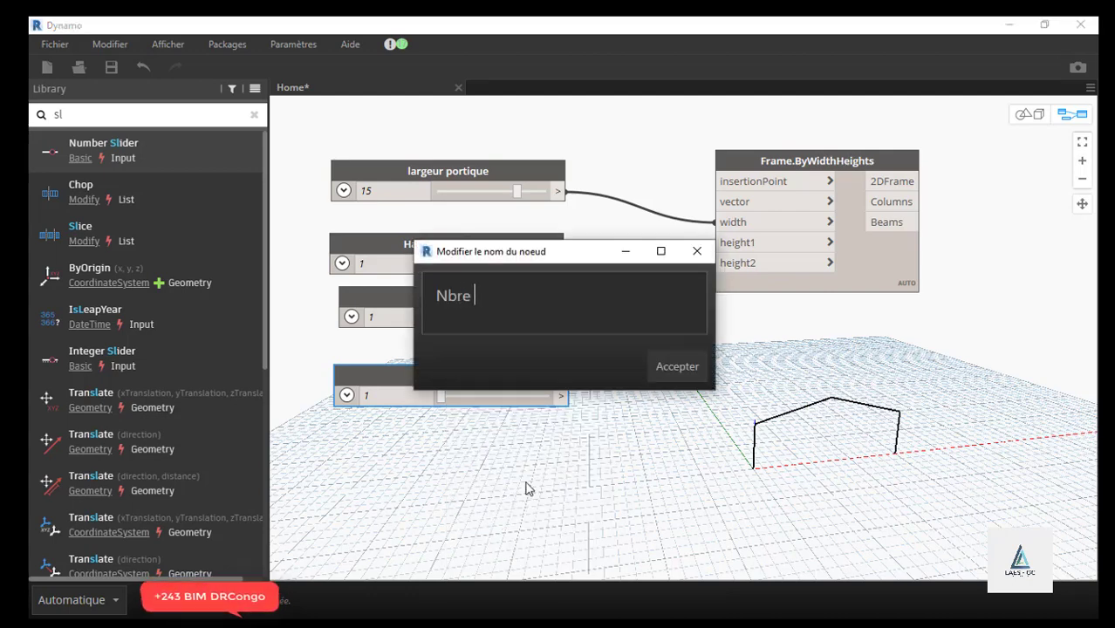
pyautogui.write('Portique')
pyautogui.click(667, 366)
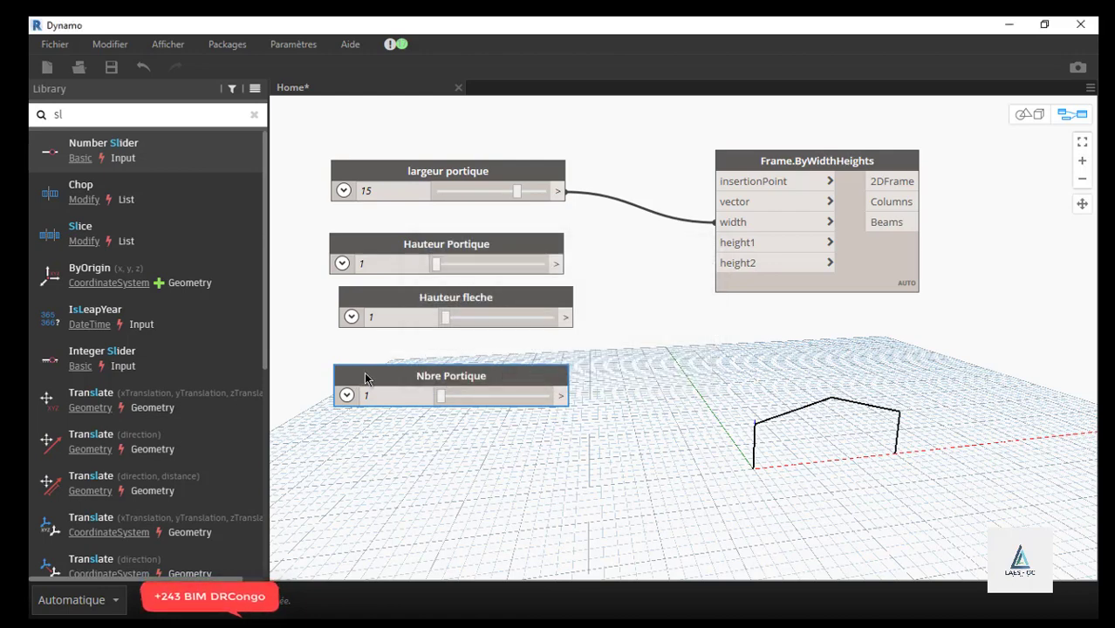
# - Move Nbre Portique closer to Hauteur fleche, then duplicate it and place the copy below it
pyautogui.rightClick(364, 372)
pyautogui.click(451, 348)
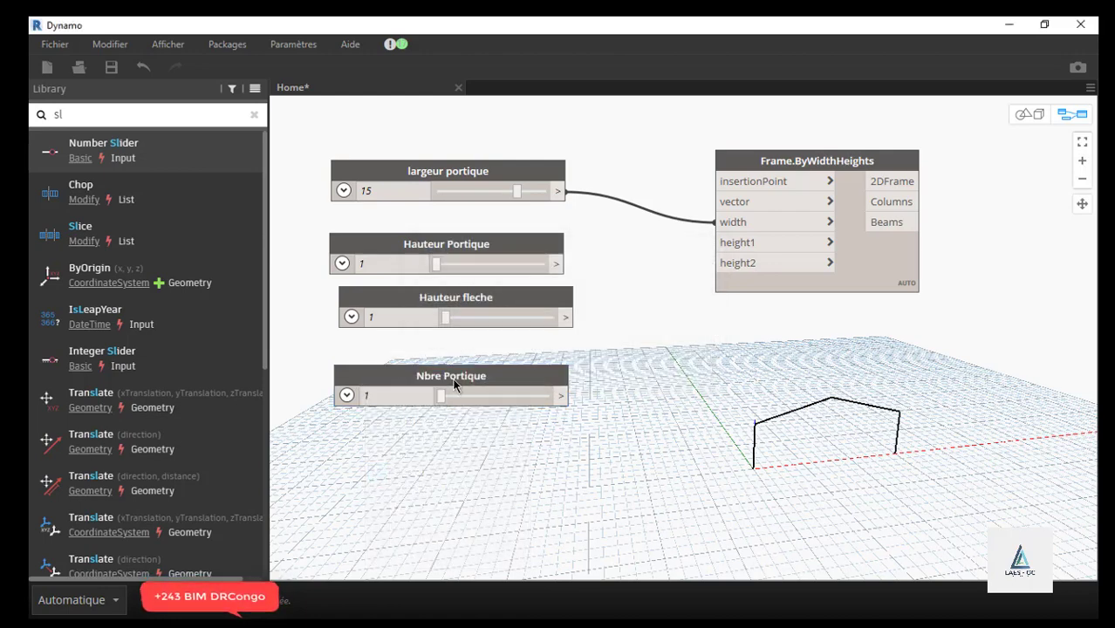
pyautogui.moveTo(452, 380); pyautogui.dragTo(453, 359)
pyautogui.hotkey('ctrl', 'c')
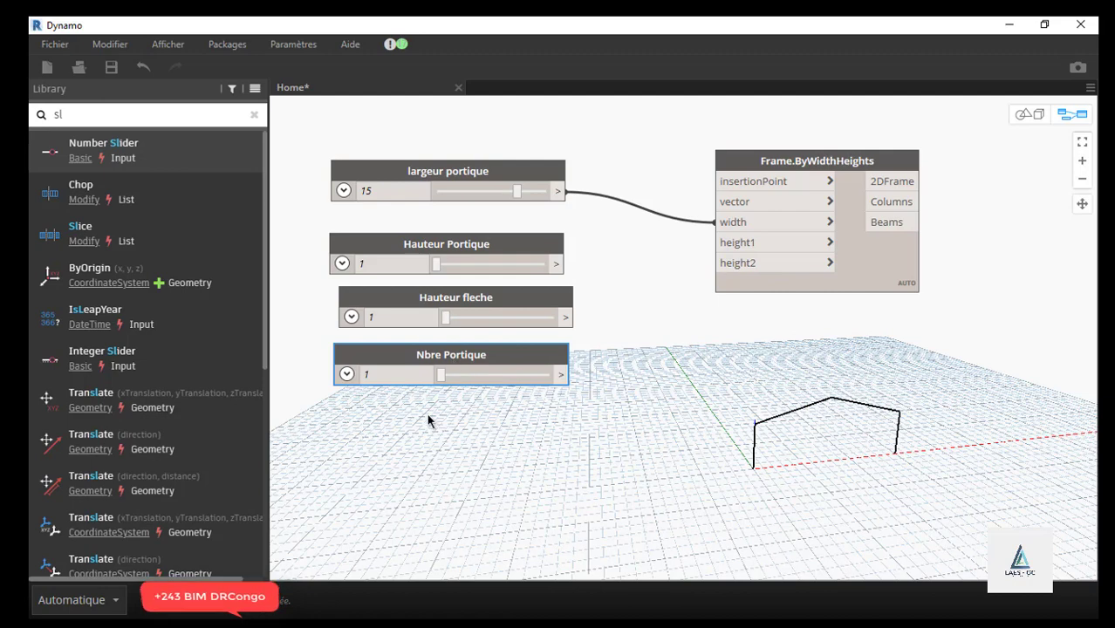
pyautogui.click(431, 420)
pyautogui.hotkey('ctrl', 'v')
pyautogui.moveTo(673, 392); pyautogui.dragTo(439, 445)
# - Rename the copy of Nbre Portique as "Nbre de Pannes" and shift it sideways beneath the other sliders
pyautogui.rightClick(439, 445)
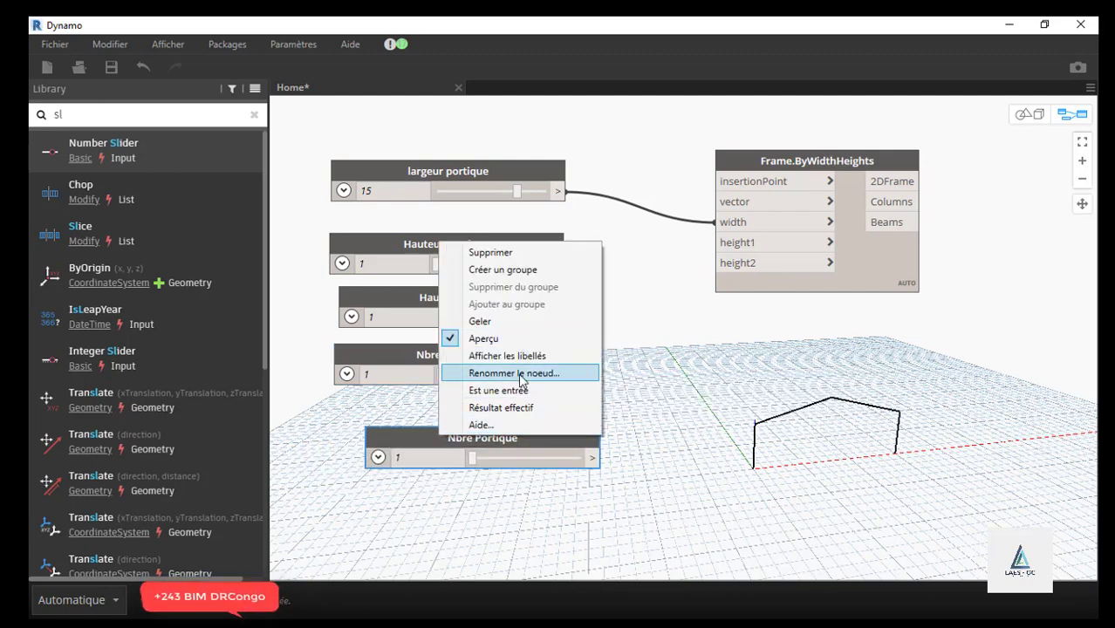
pyautogui.click(522, 373)
pyautogui.moveTo(561, 304); pyautogui.dragTo(410, 305)
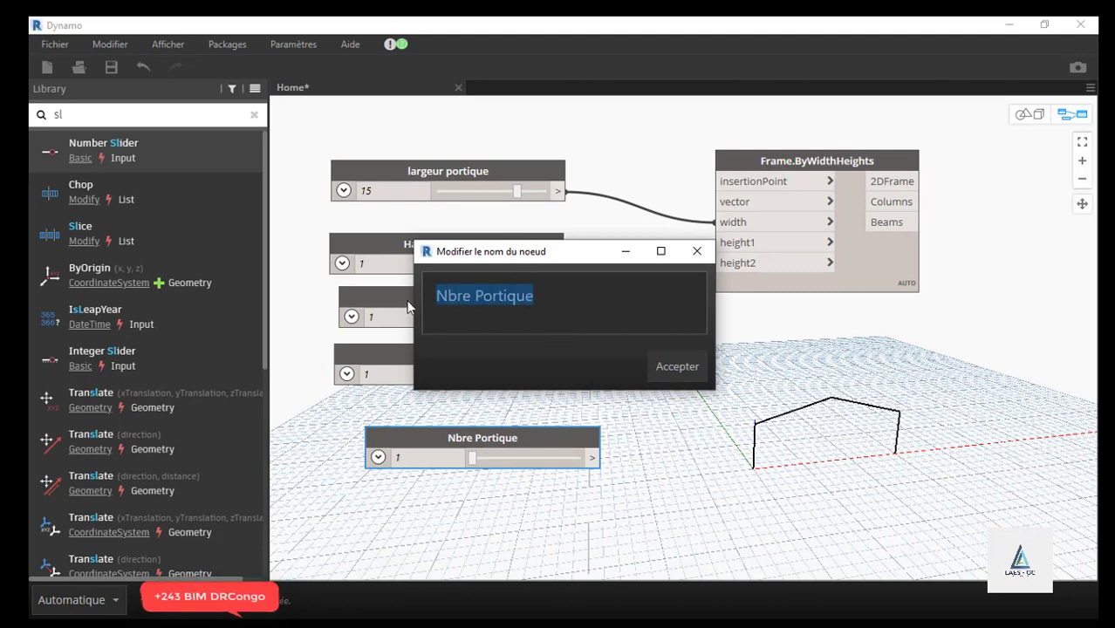
pyautogui.write('Nbre de ')
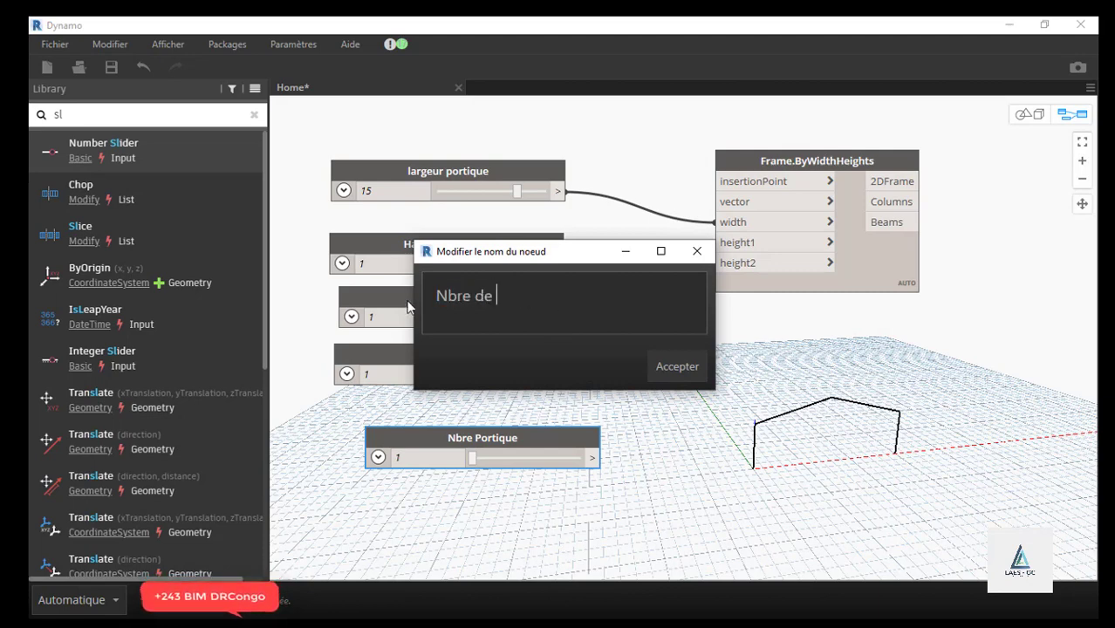
pyautogui.write('Pannes')
pyautogui.click(631, 422)
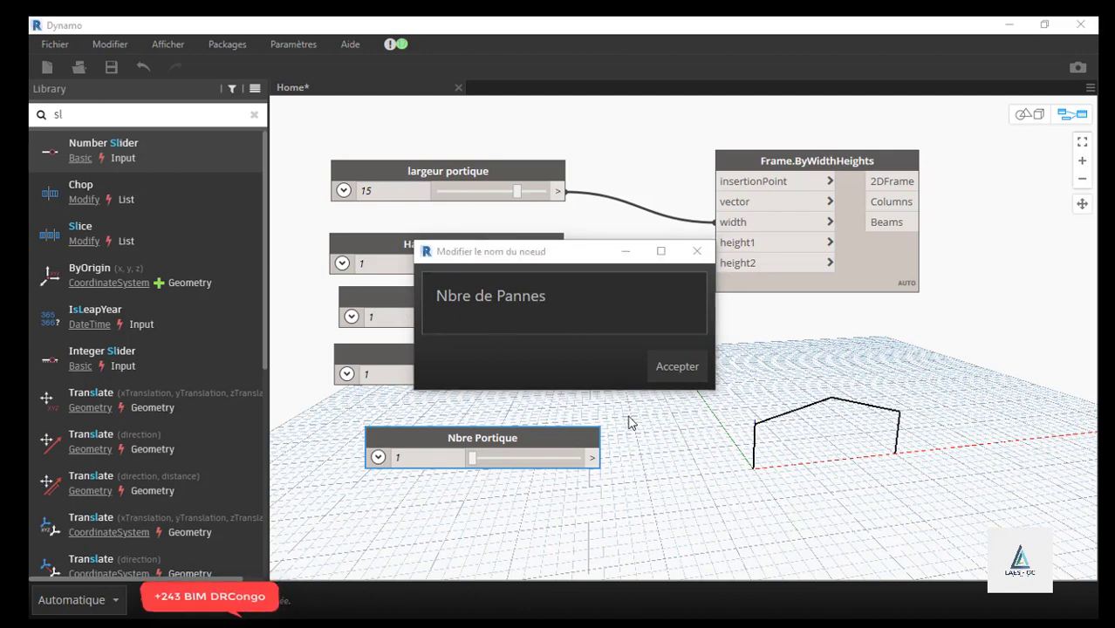
pyautogui.click(682, 370)
pyautogui.moveTo(533, 431); pyautogui.dragTo(452, 431)
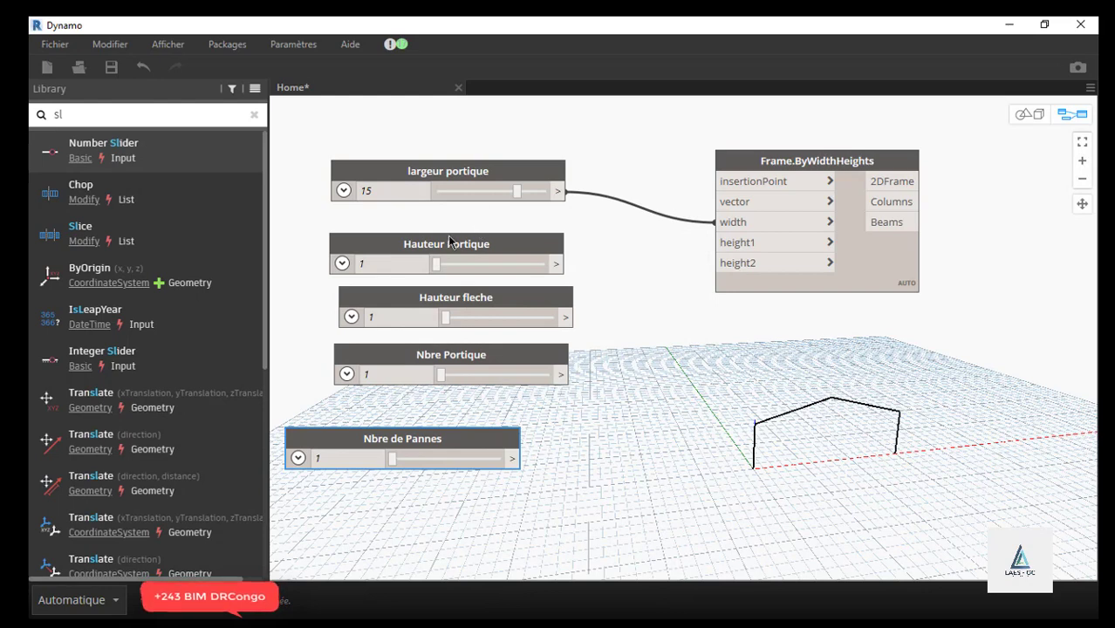
# - Give the Hauteur Portique slider a Min of 1 and a Step of 1, and lower its Max
pyautogui.moveTo(447, 244); pyautogui.dragTo(430, 234)
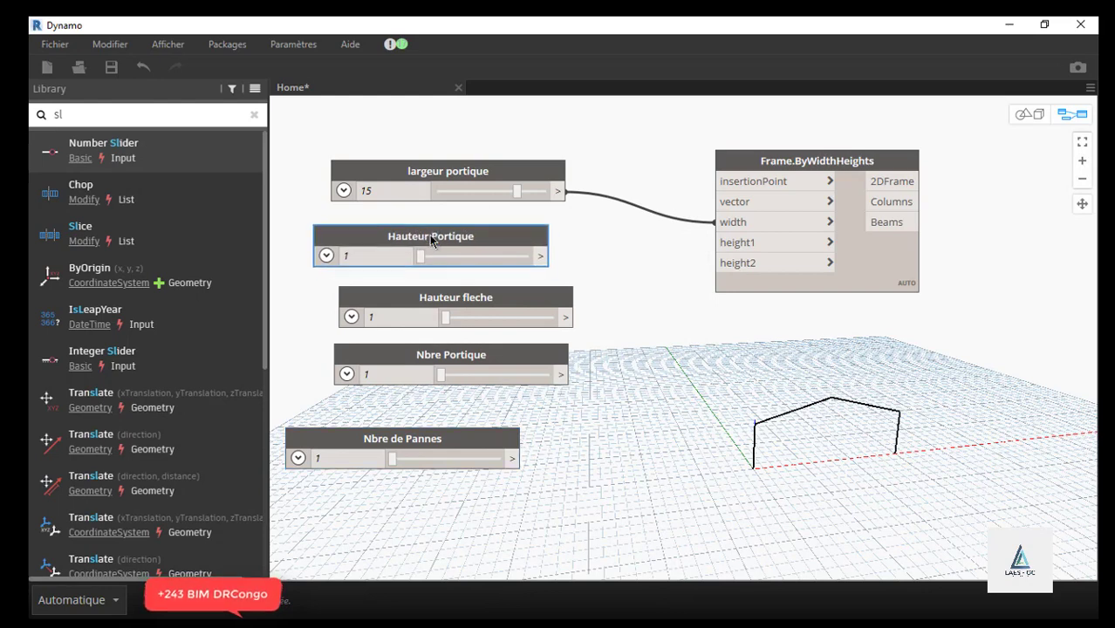
pyautogui.click(324, 253)
pyautogui.moveTo(382, 321); pyautogui.dragTo(295, 321)
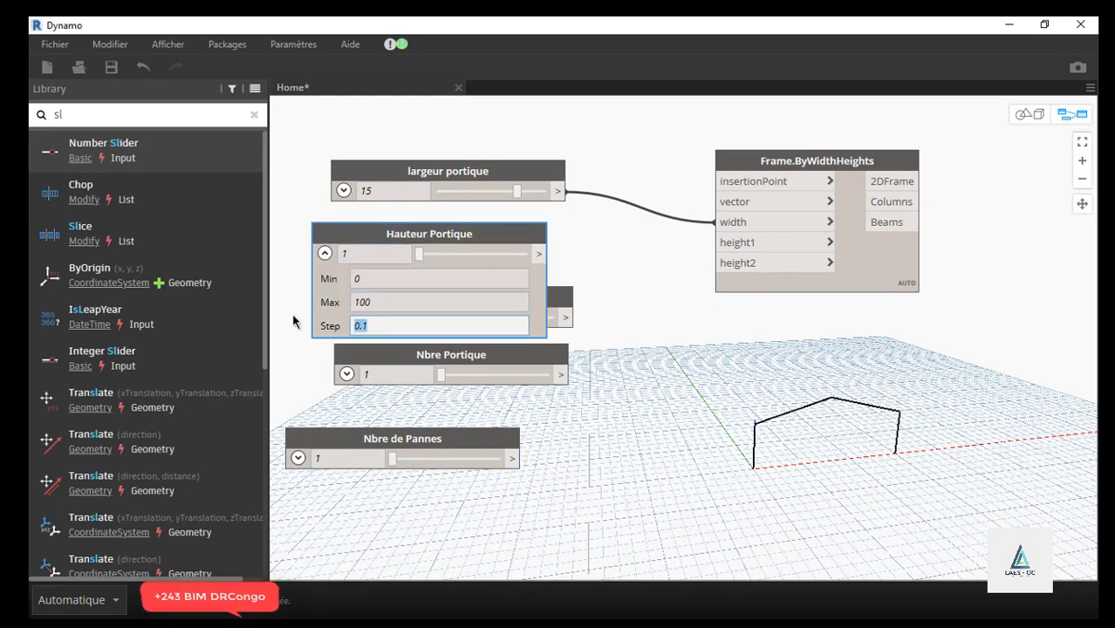
pyautogui.write('1')
pyautogui.moveTo(356, 279); pyautogui.dragTo(367, 279)
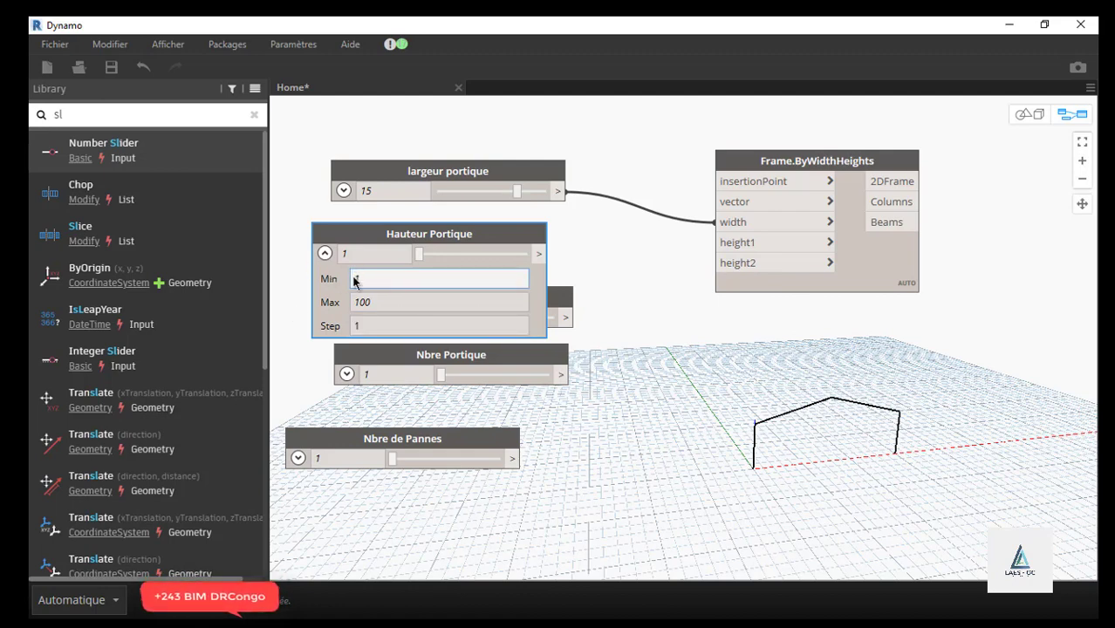
pyautogui.click(390, 302)
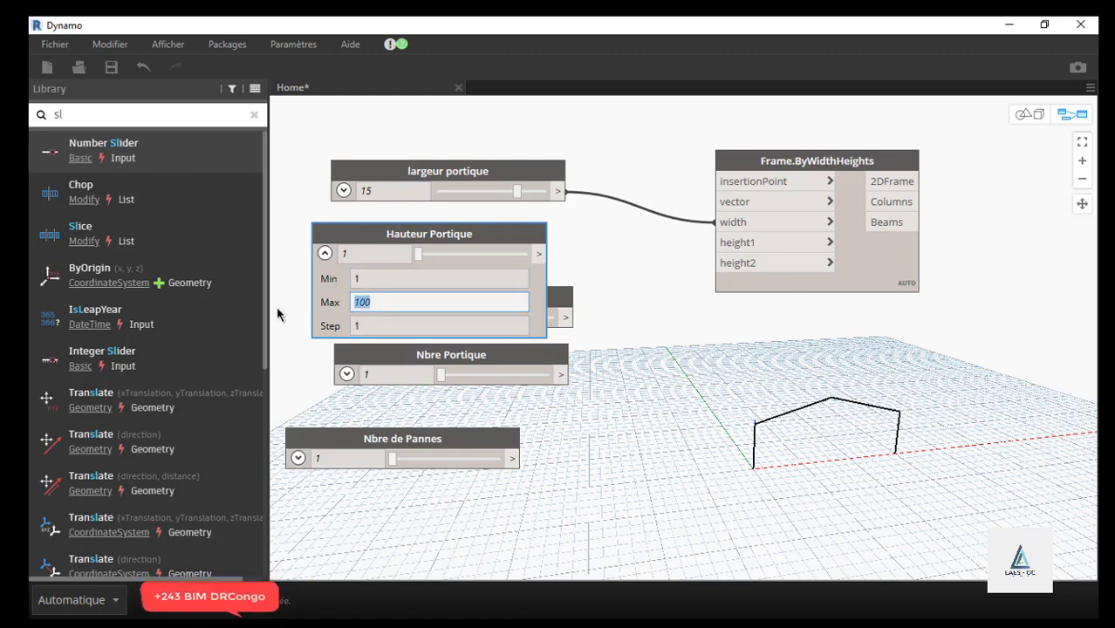
pyautogui.write('1')
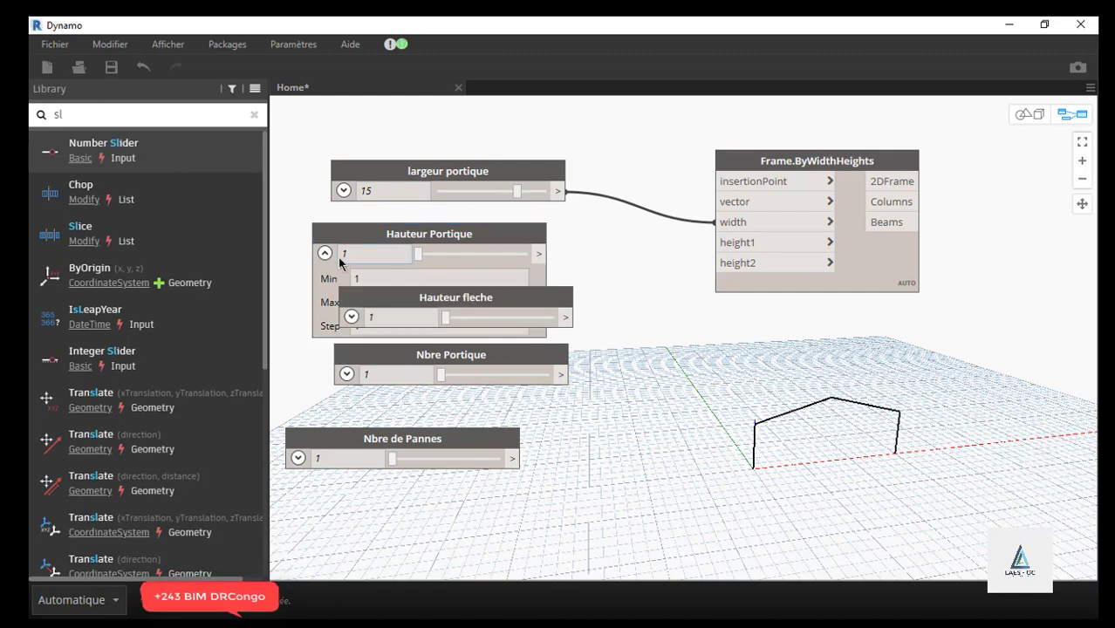
# - Connect Hauteur Portique to the height1 input of Frame.ByWidthHeights and set the slider's value to 7
pyautogui.click(324, 253)
pyautogui.moveTo(541, 253); pyautogui.dragTo(747, 249)
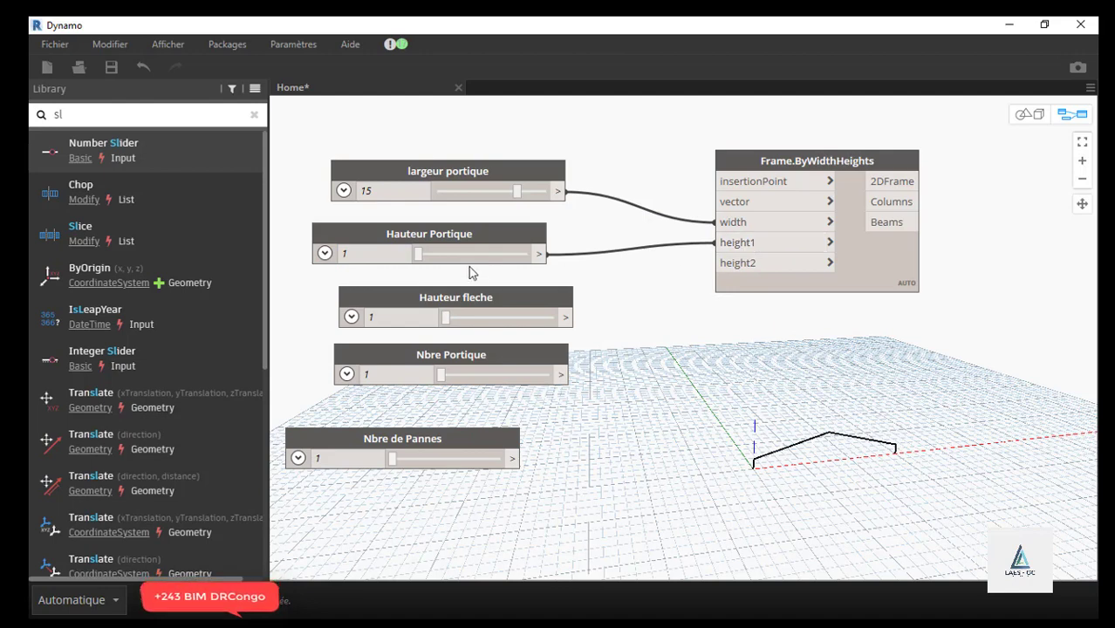
pyautogui.moveTo(421, 254); pyautogui.dragTo(490, 262)
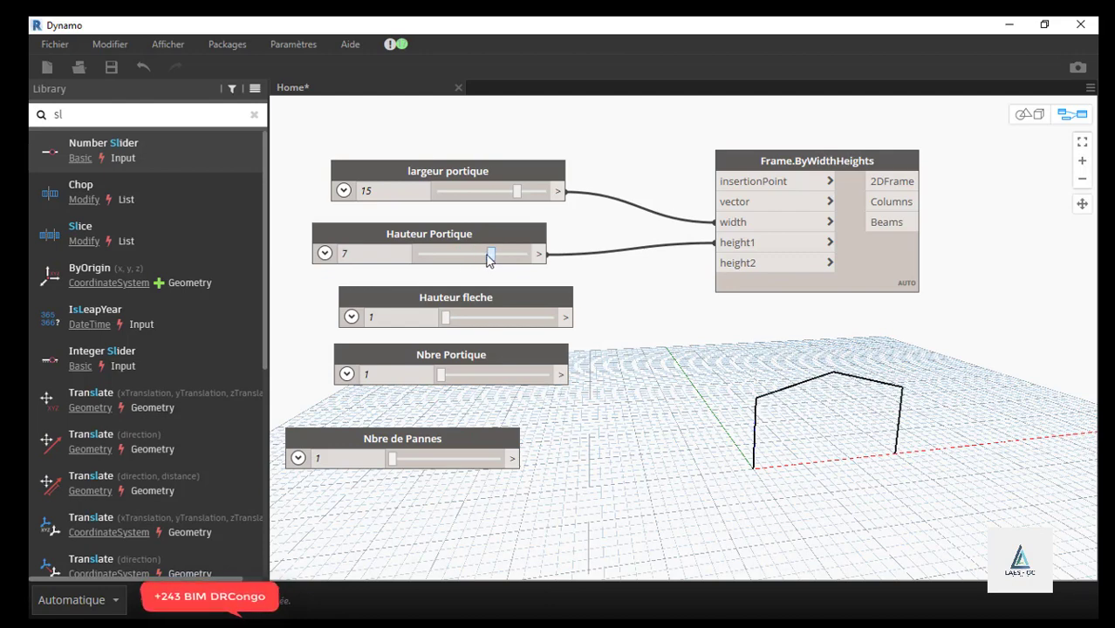
# - Give the Hauteur fleche slider a Min of 1, Max of 2 and Step of 1
pyautogui.click(351, 317)
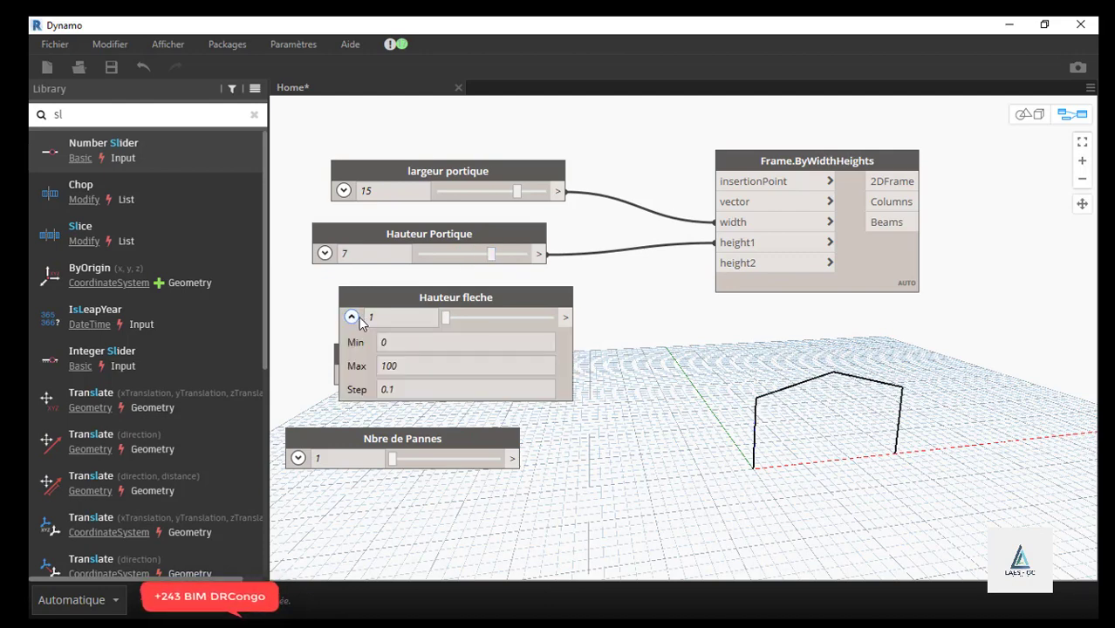
pyautogui.click(396, 341)
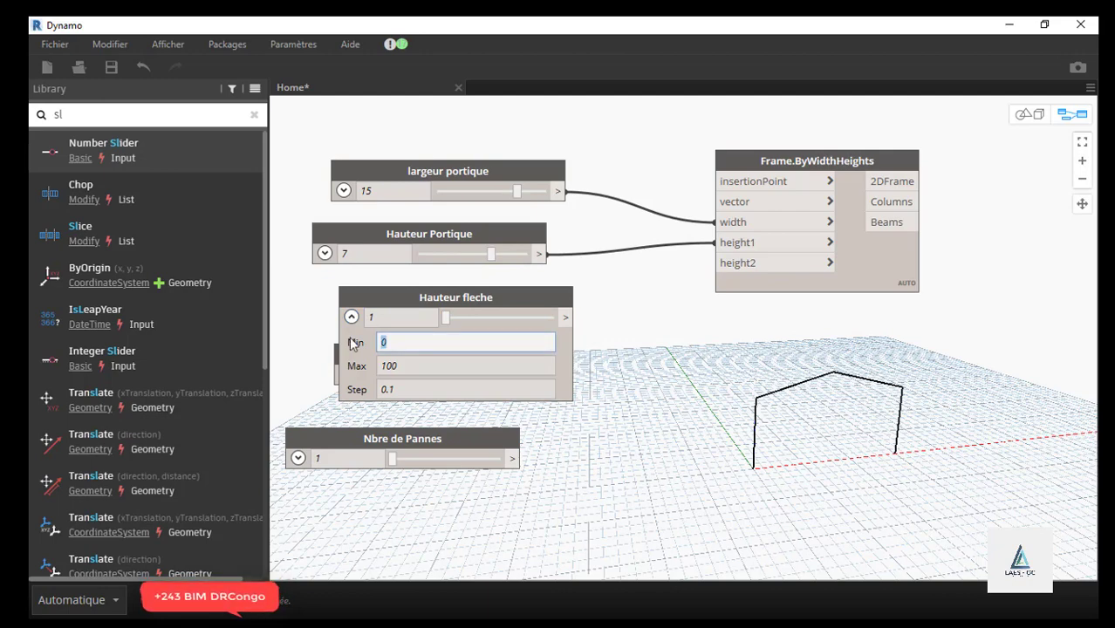
pyautogui.click(427, 393)
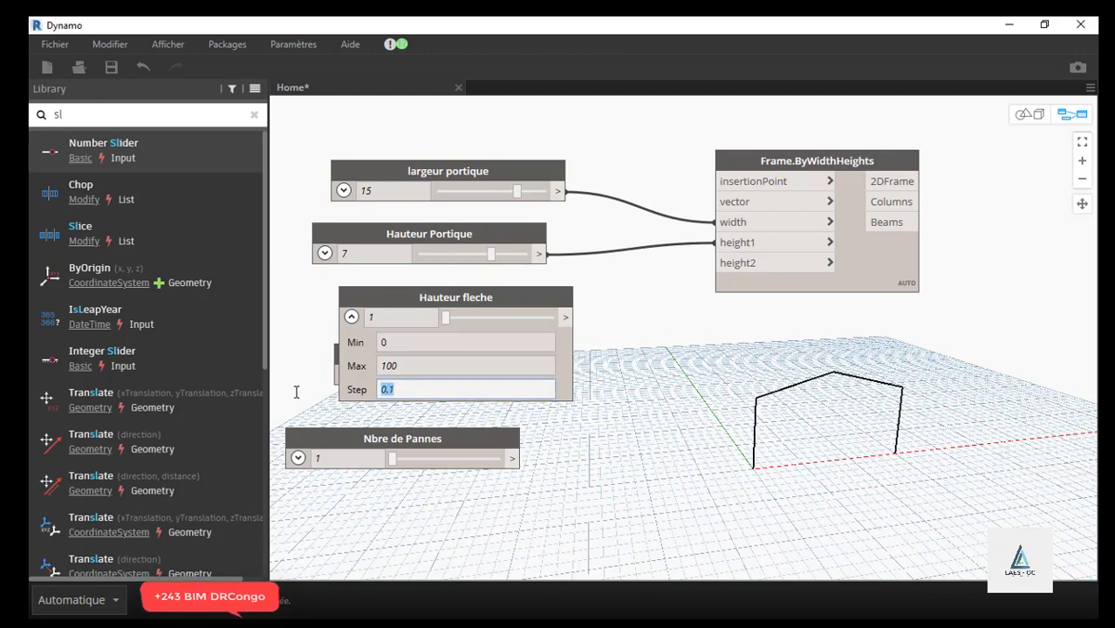
pyautogui.write('1')
pyautogui.click(409, 368)
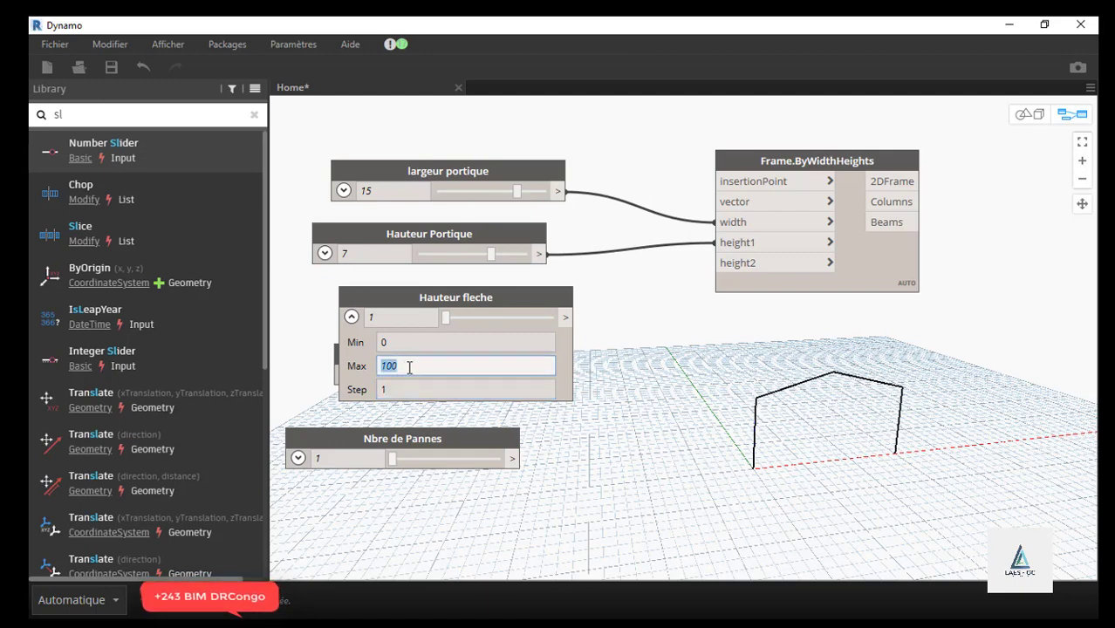
pyautogui.click(337, 374)
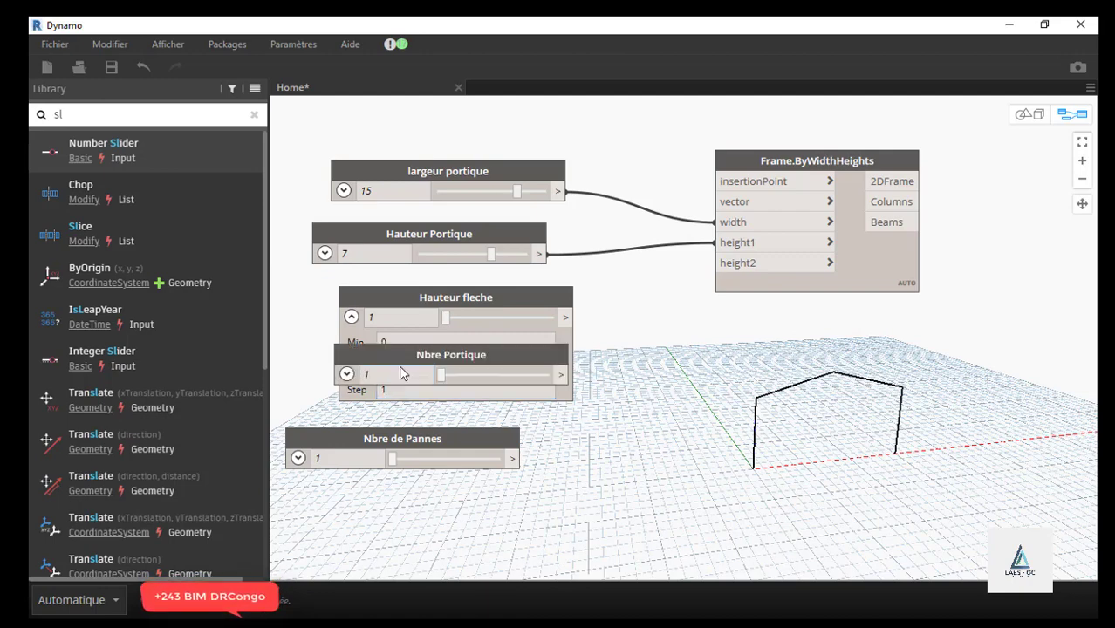
pyautogui.click(467, 340)
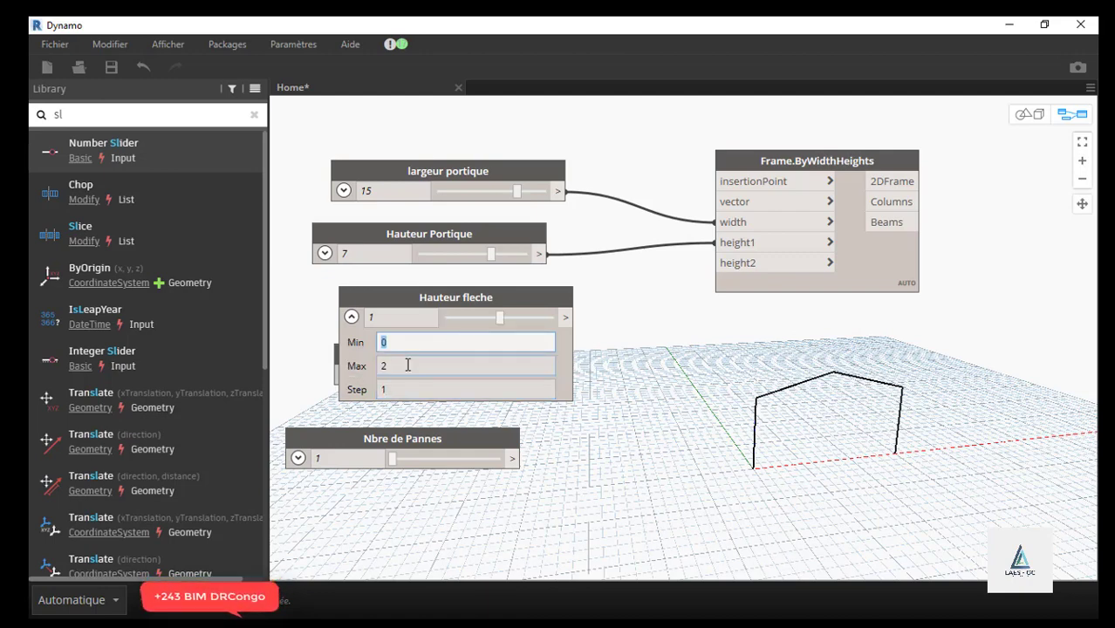
pyautogui.write('1')
pyautogui.click(619, 492)
pyautogui.click(353, 318)
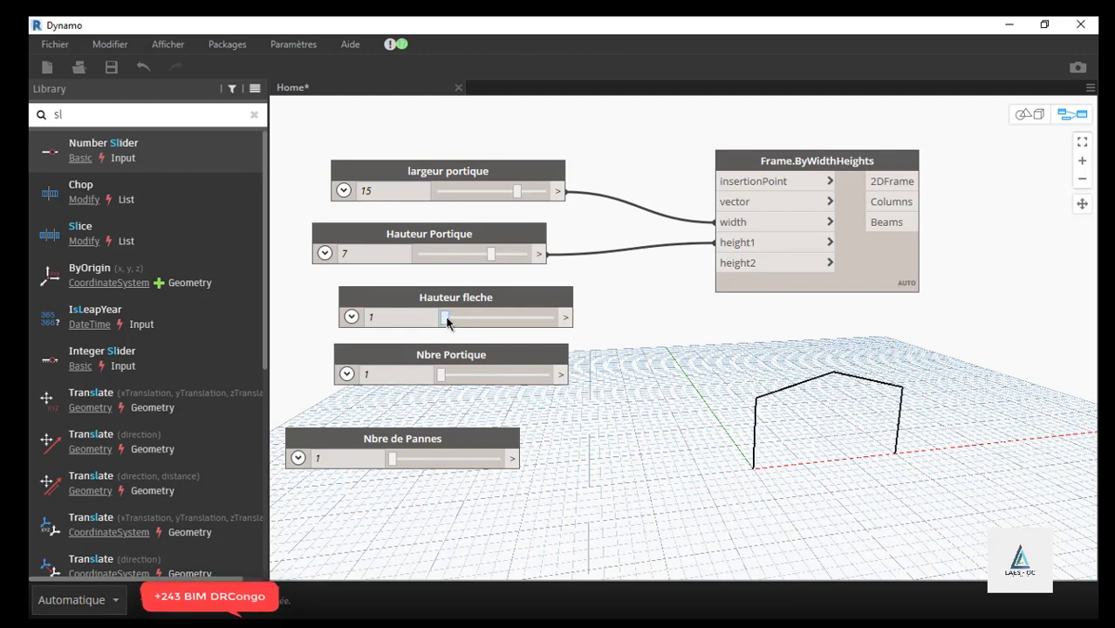
# - Try the Hauteur fleche slider at 2 and return it to 1
pyautogui.moveTo(440, 316); pyautogui.dragTo(495, 324)
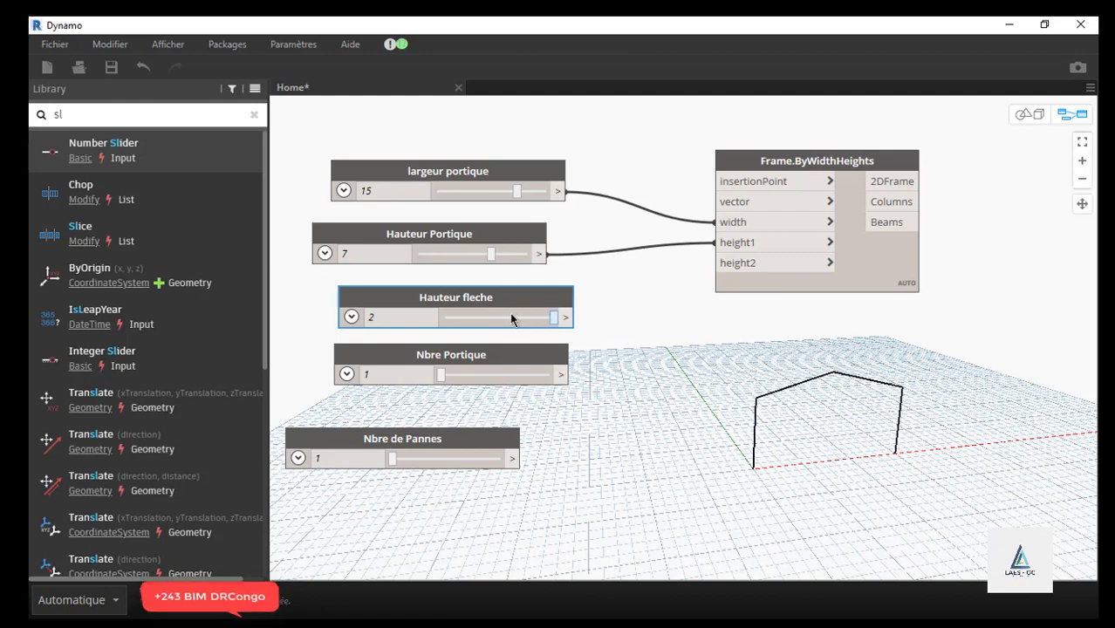
pyautogui.moveTo(518, 326); pyautogui.dragTo(470, 326)
# - Set the Min of the Hauteur fleche slider to 0
pyautogui.click(351, 317)
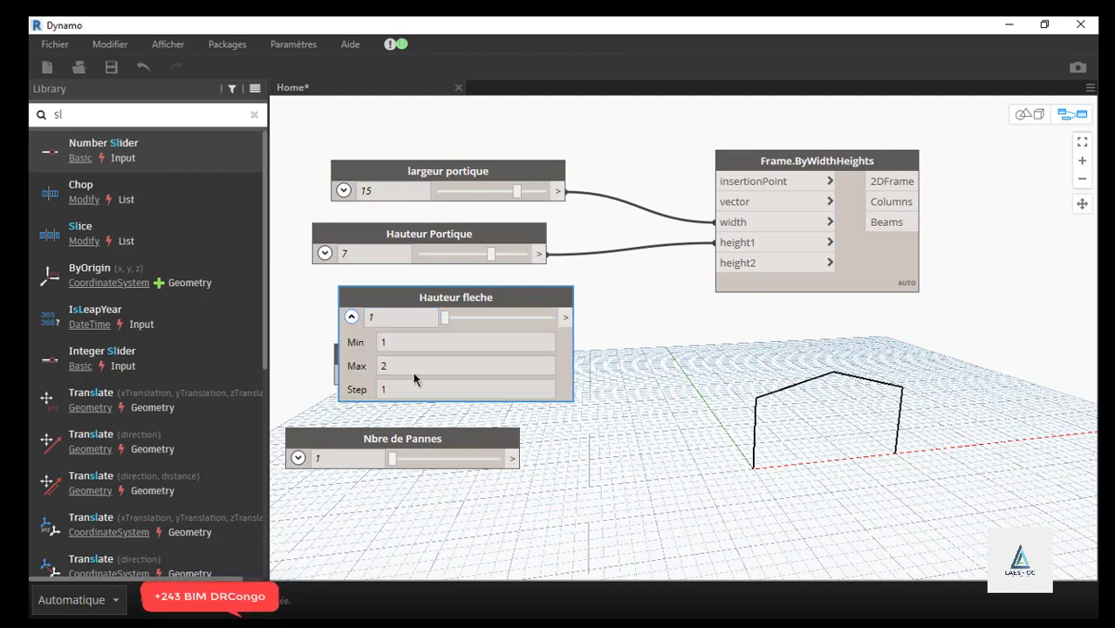
pyautogui.click(354, 348)
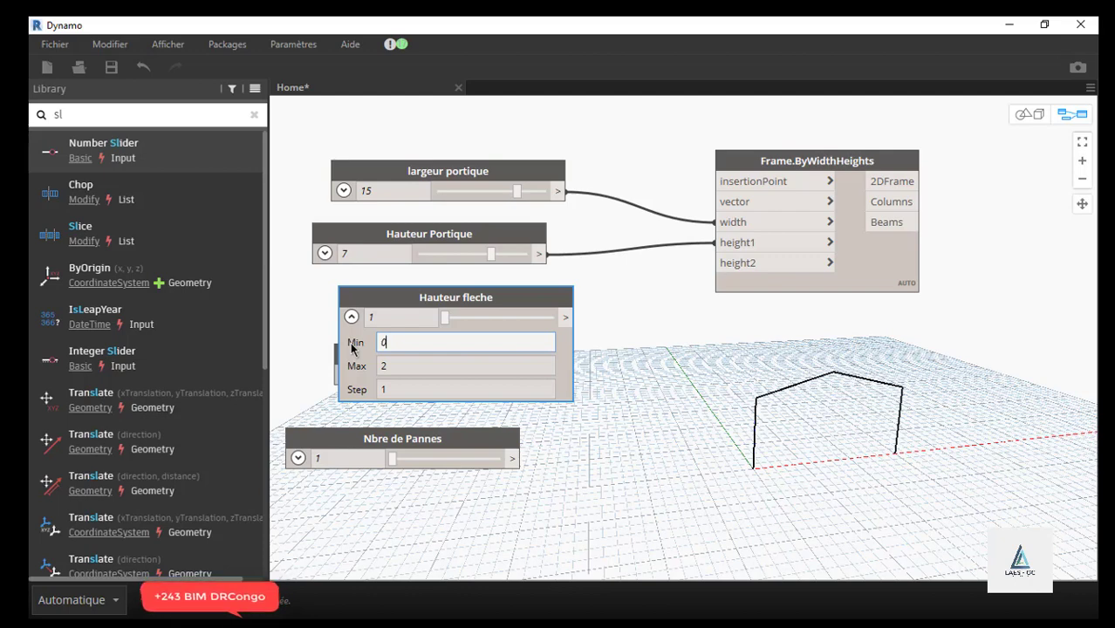
pyautogui.click(644, 321)
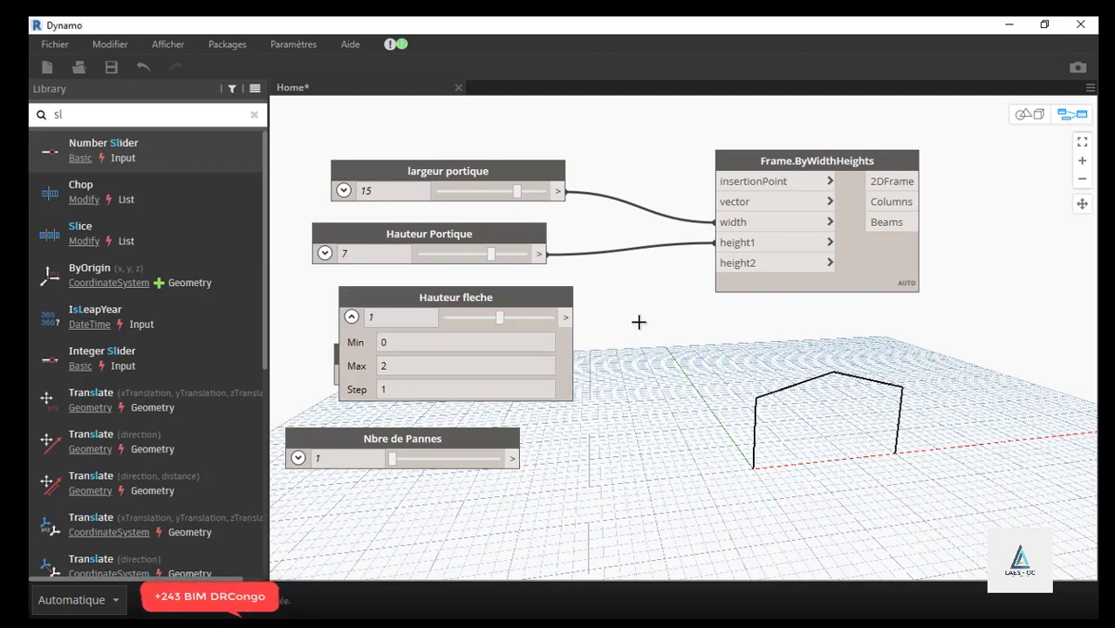
pyautogui.click(351, 317)
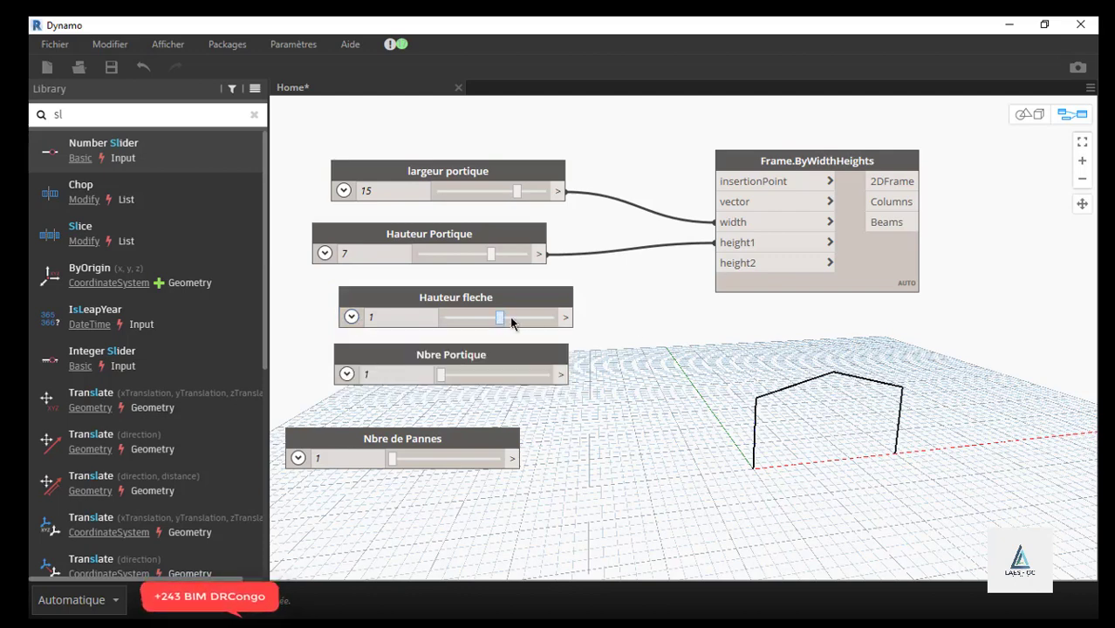
# - Connect Hauteur fleche to the height2 input of Frame.ByWidthHeights, try the slider at 1 and set it to 2
pyautogui.moveTo(500, 318); pyautogui.dragTo(533, 322)
pyautogui.moveTo(567, 317); pyautogui.dragTo(735, 266)
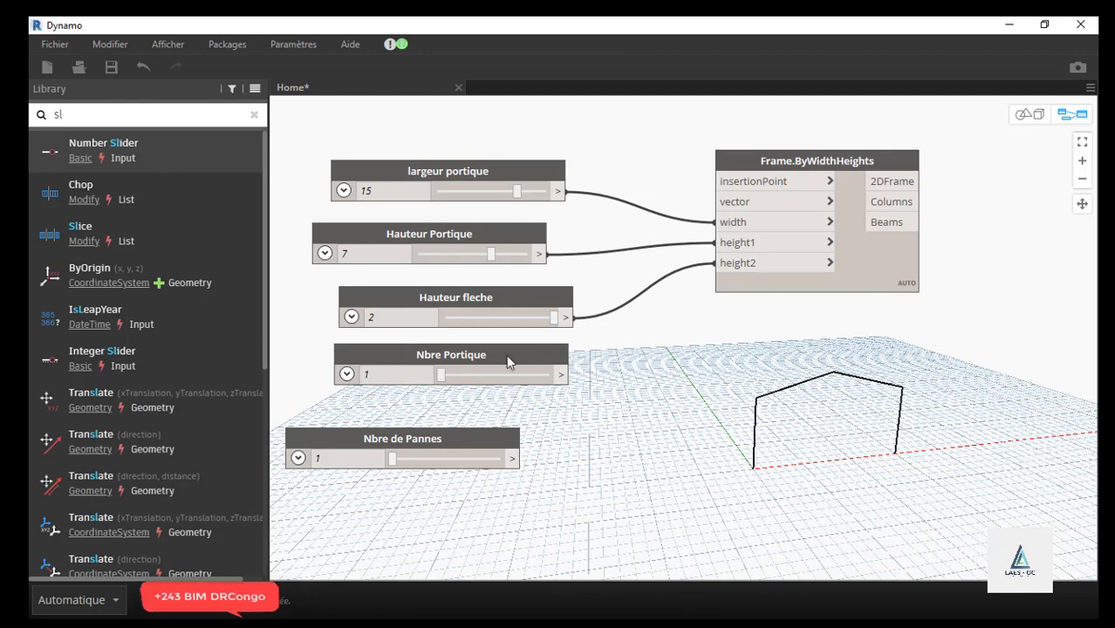
pyautogui.moveTo(553, 318); pyautogui.dragTo(512, 324)
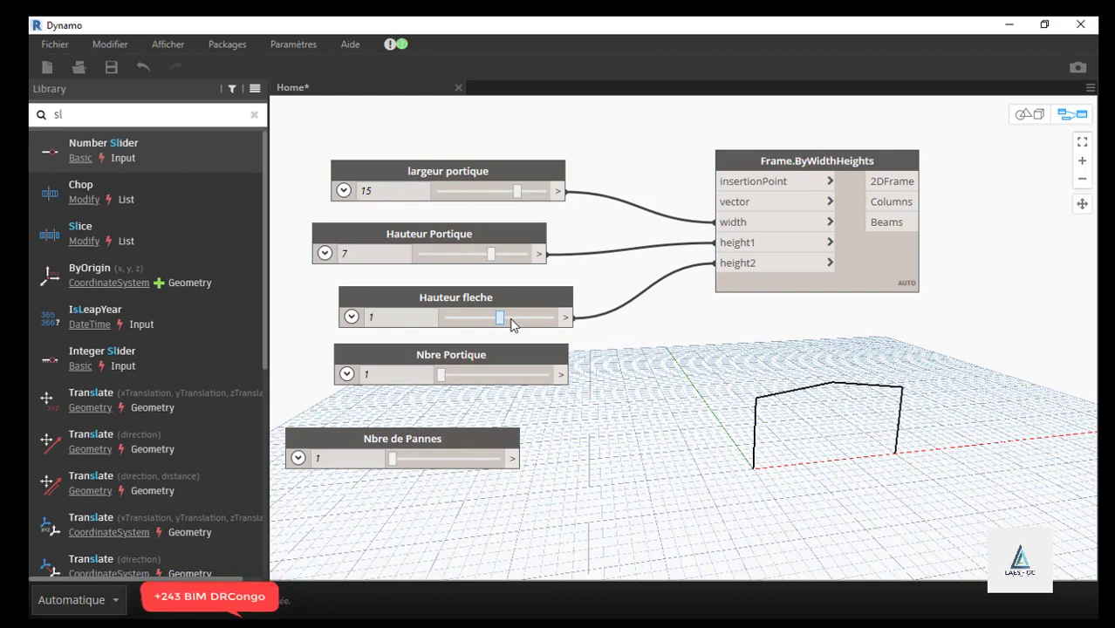
pyautogui.moveTo(498, 318); pyautogui.dragTo(565, 322)
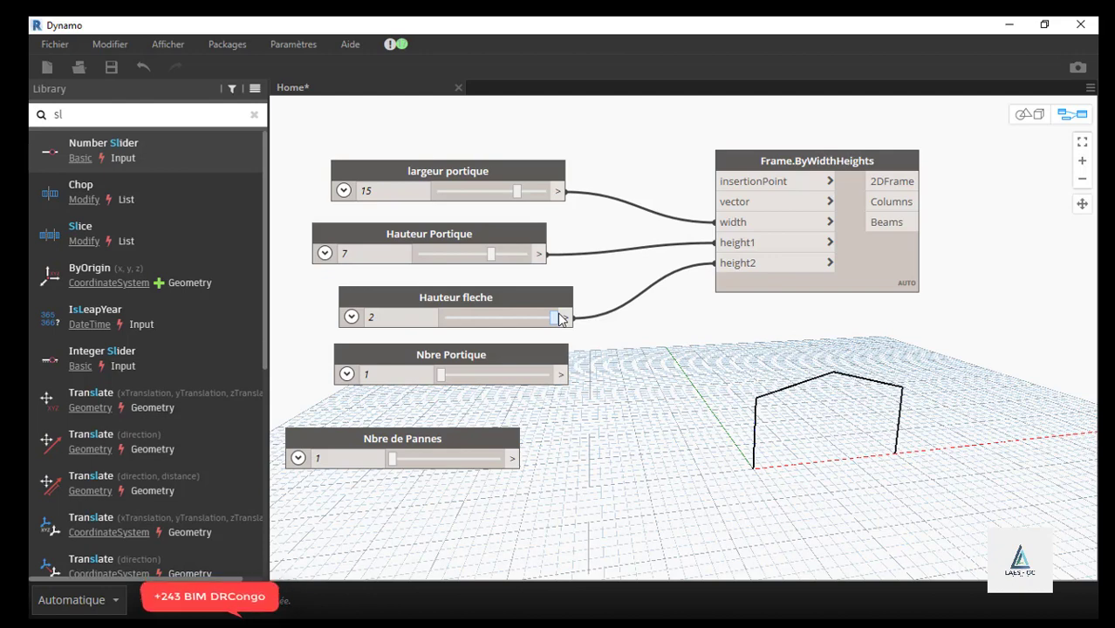
# - Move the Hauteur fleche and Nbre Portique sliders closer in line with the sliders above them
pyautogui.hotkey('alt', 'Tab')
pyautogui.hotkey('alt', 'Tab')
pyautogui.scroll(-2, 622, 361)
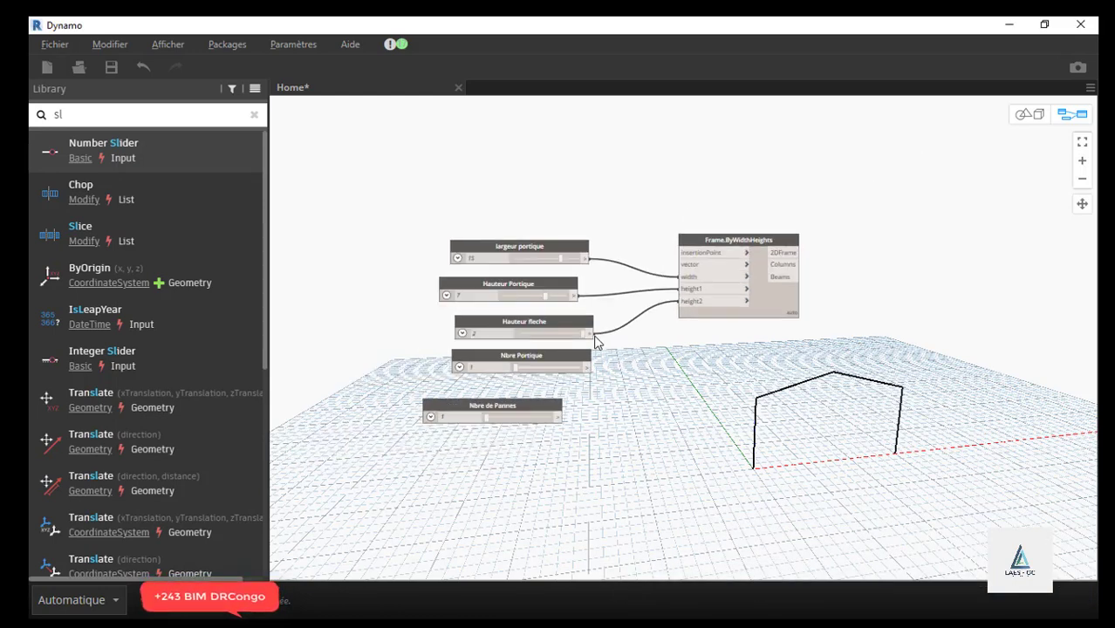
pyautogui.scroll(3, 595, 342)
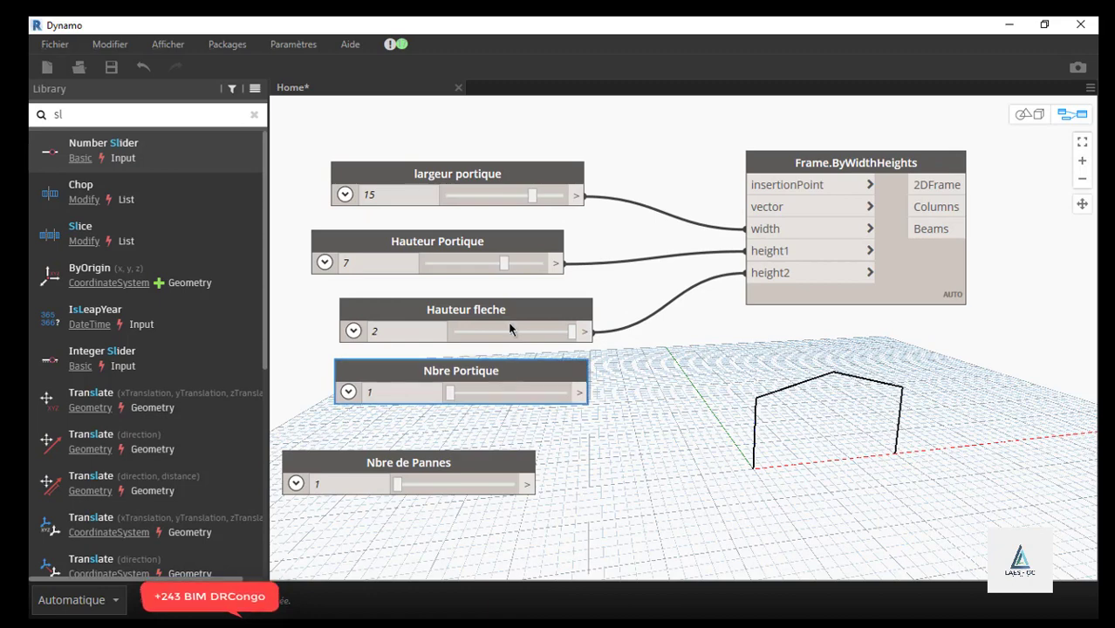
pyautogui.moveTo(485, 309); pyautogui.dragTo(450, 301)
pyautogui.moveTo(491, 373); pyautogui.dragTo(468, 367)
pyautogui.scroll(-3, 436, 320)
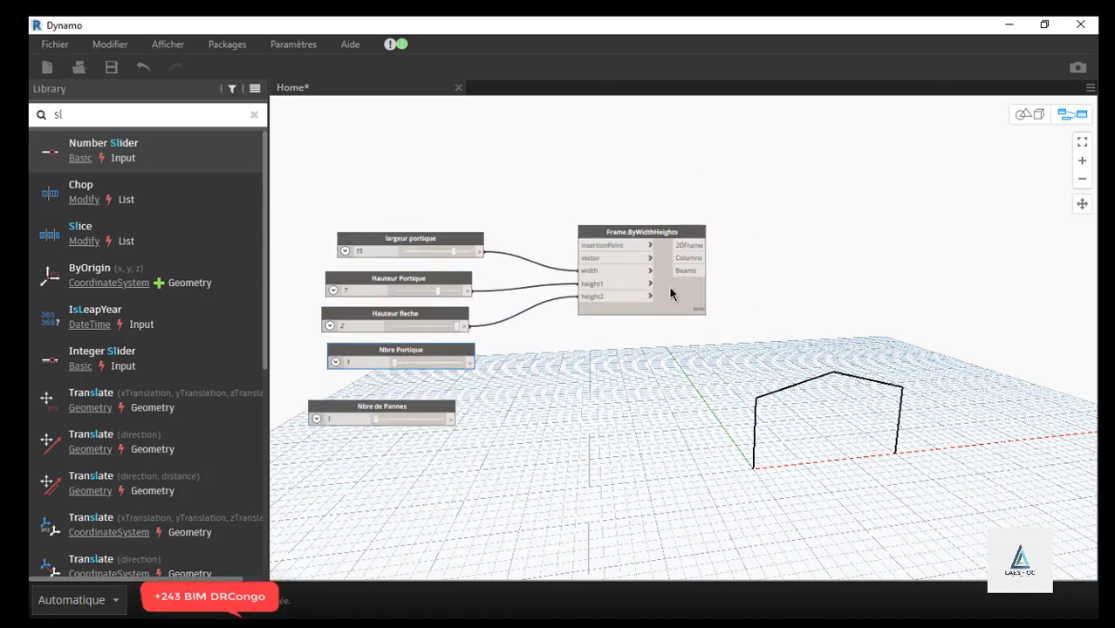
pyautogui.scroll(2, 668, 287)
# - Clear the library search and place a Frame.Copy node from the Structural Design frame nodes beside Frame.ByWidthHeights
pyautogui.moveTo(98, 115); pyautogui.dragTo(30, 127)
pyautogui.press('BackSpace')
pyautogui.scroll(-5, 87, 366)
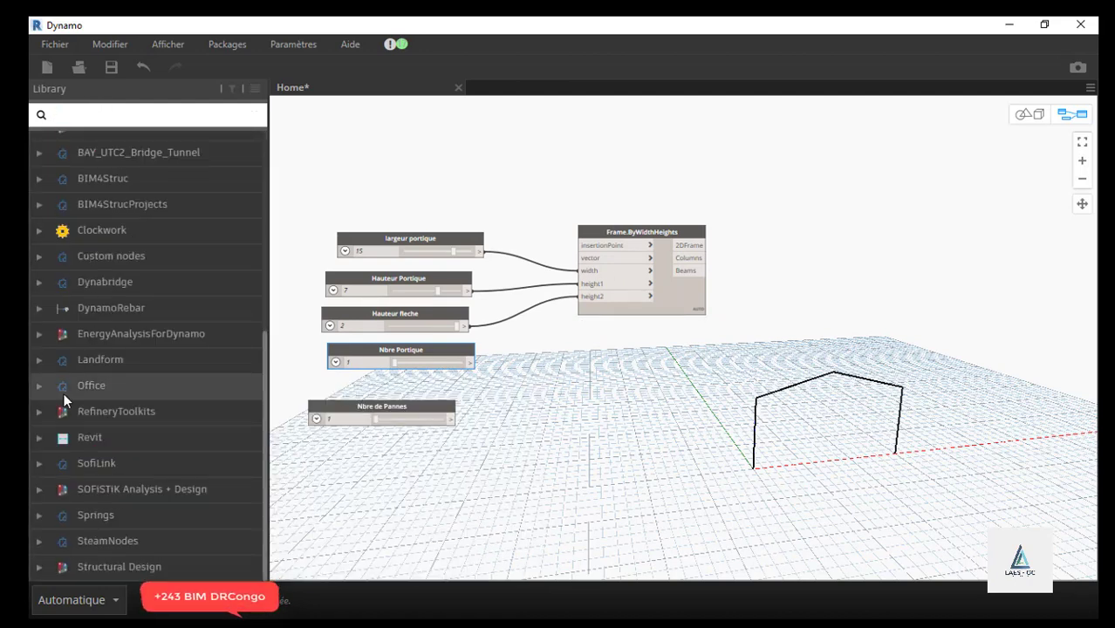
pyautogui.click(39, 566)
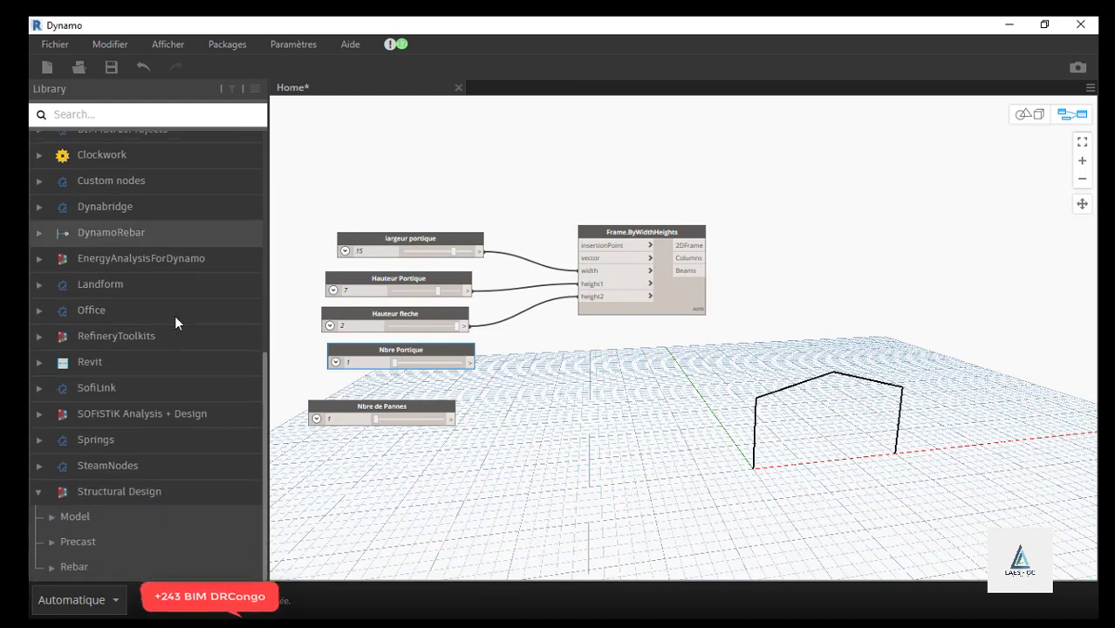
pyautogui.click(61, 517)
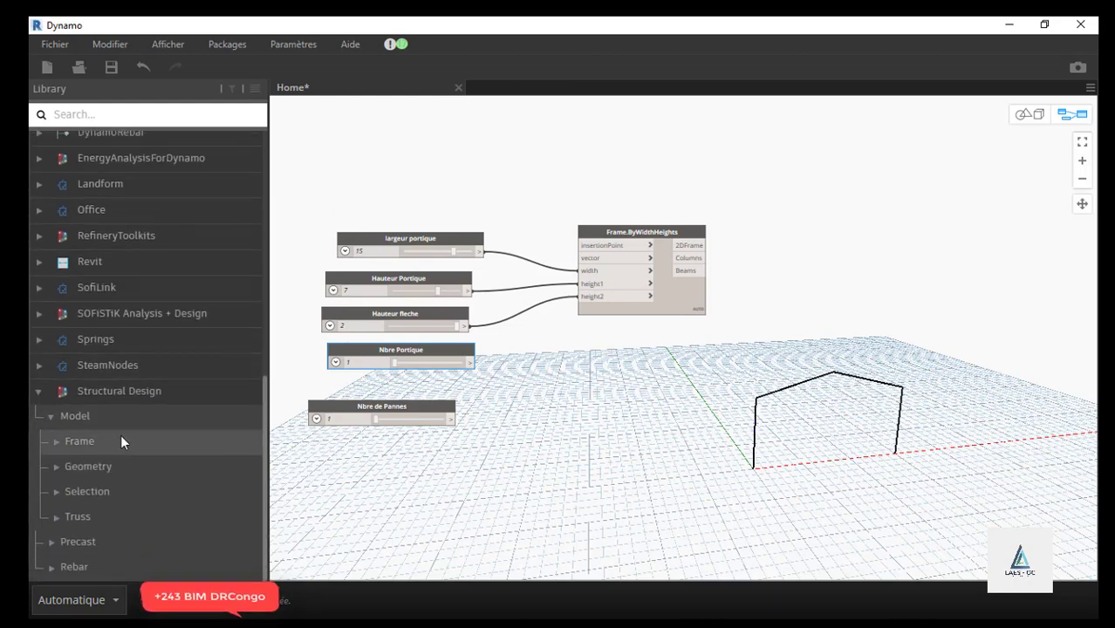
pyautogui.click(55, 441)
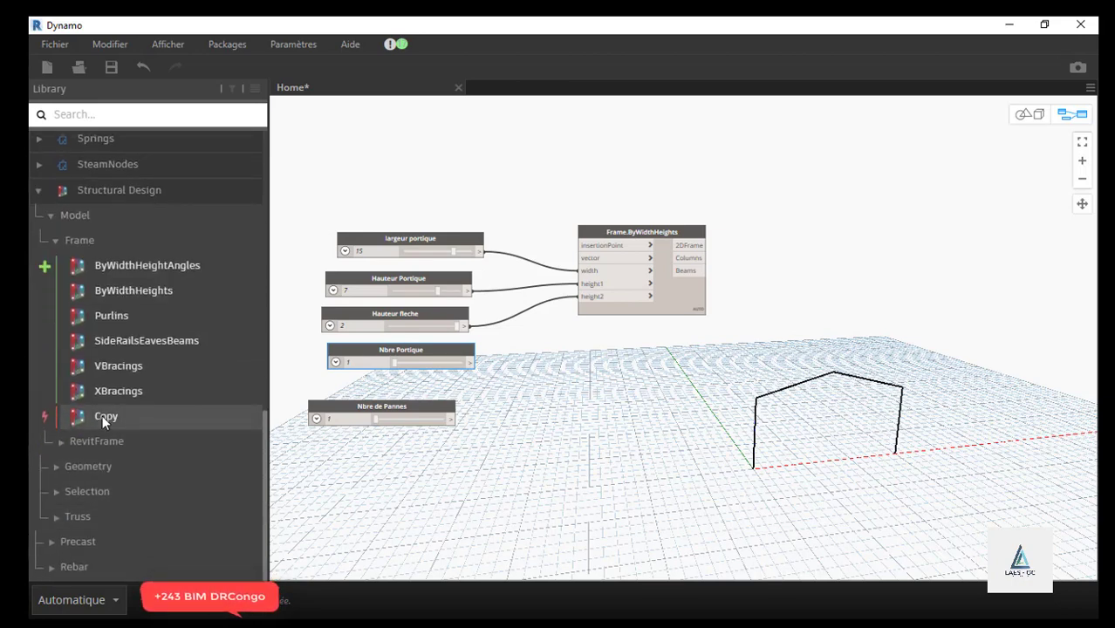
pyautogui.click(101, 418)
pyautogui.moveTo(759, 384); pyautogui.dragTo(850, 218)
pyautogui.scroll(3, 885, 260)
# - Try the 2DFrame output on the frame2DGeometry input of Frame.Copy and disconnect it again
pyautogui.moveTo(632, 244); pyautogui.dragTo(809, 223)
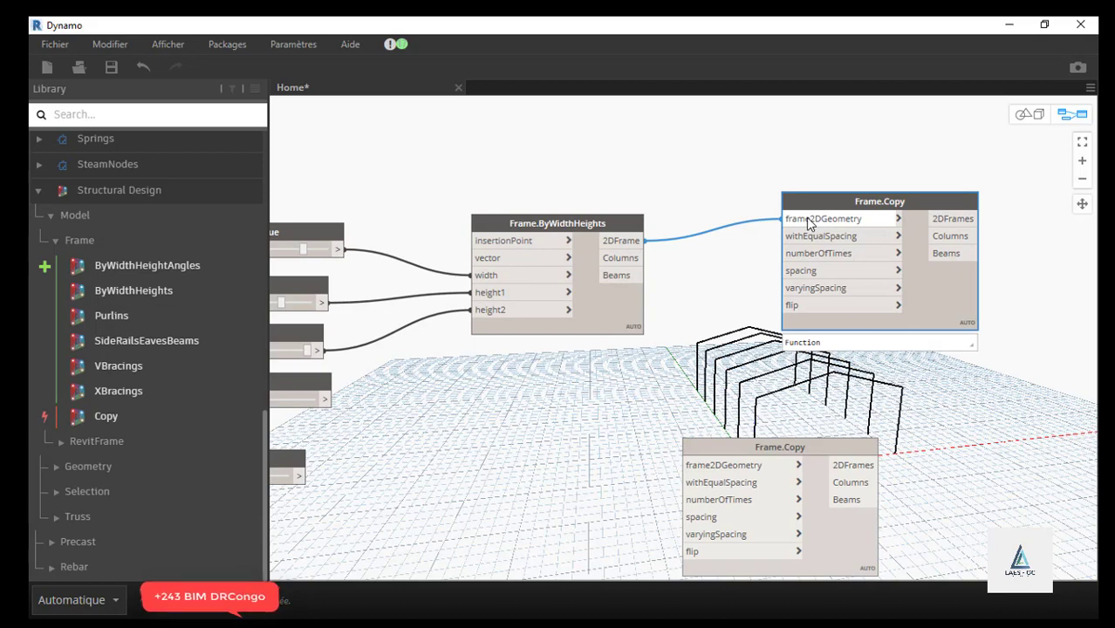
pyautogui.scroll(-3, 601, 157)
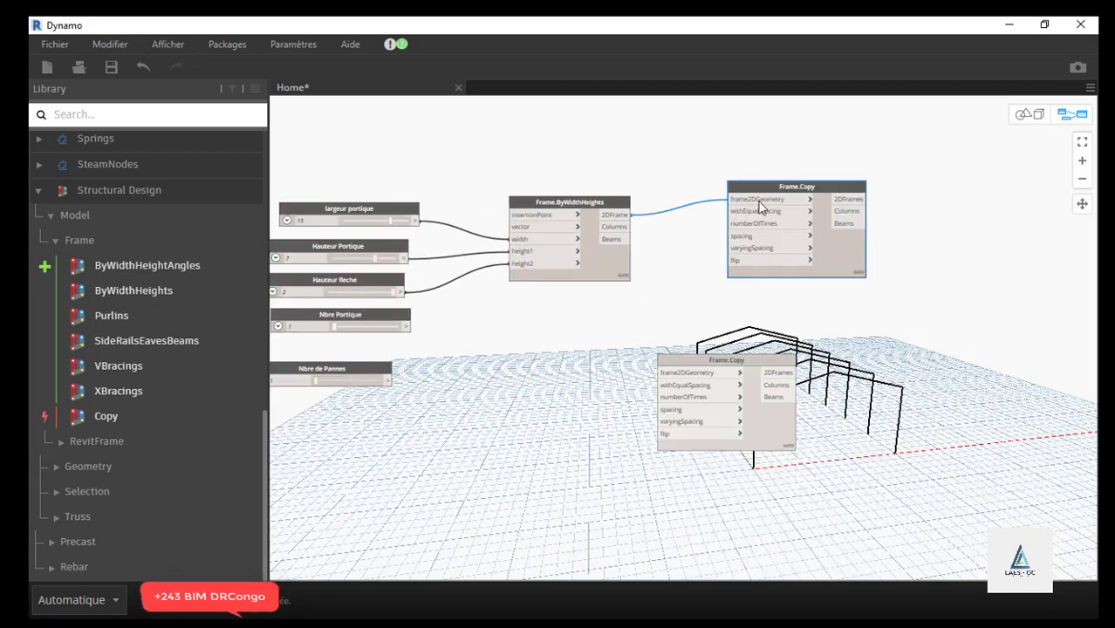
pyautogui.scroll(3, 565, 231)
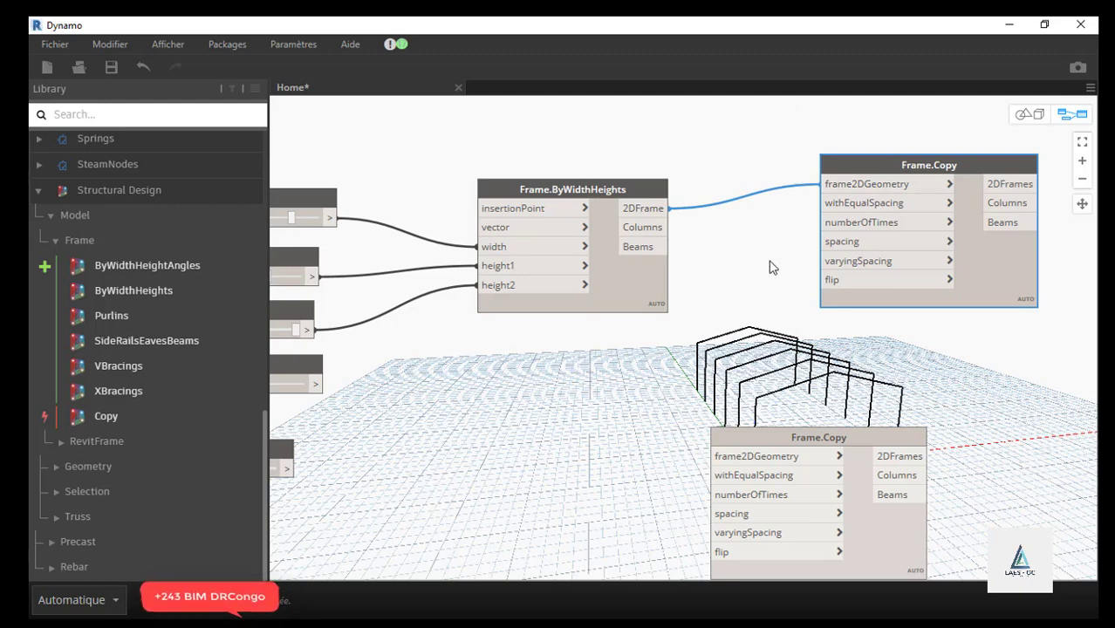
pyautogui.moveTo(822, 184); pyautogui.dragTo(769, 212)
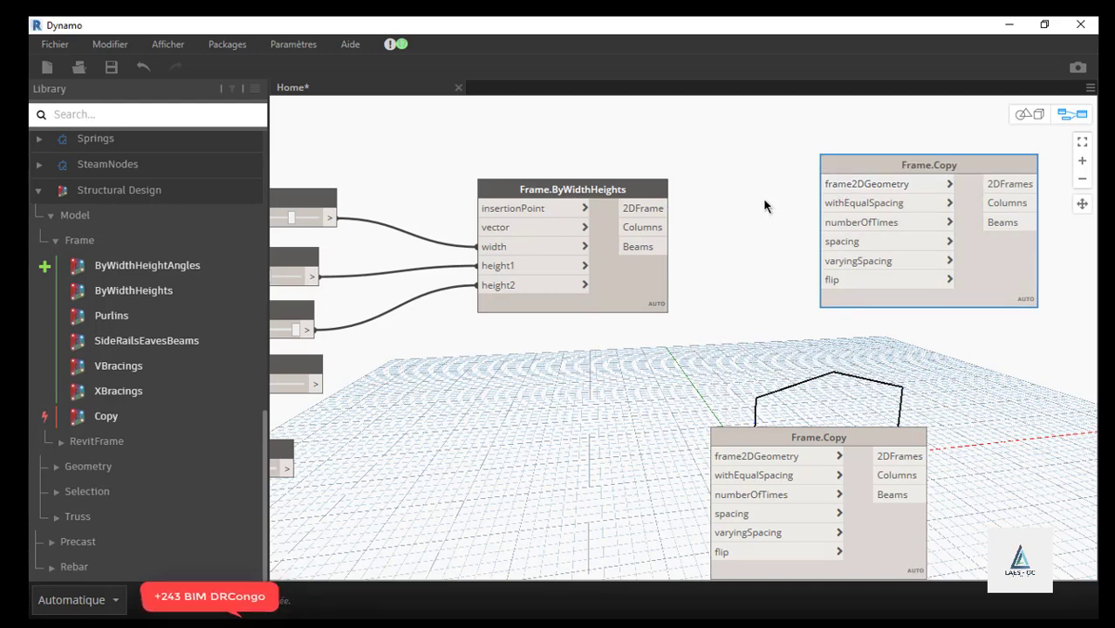
# - Give the Nbre Portique slider a Min of 1, Max of 10 and Step of 1
pyautogui.scroll(-2, 837, 180)
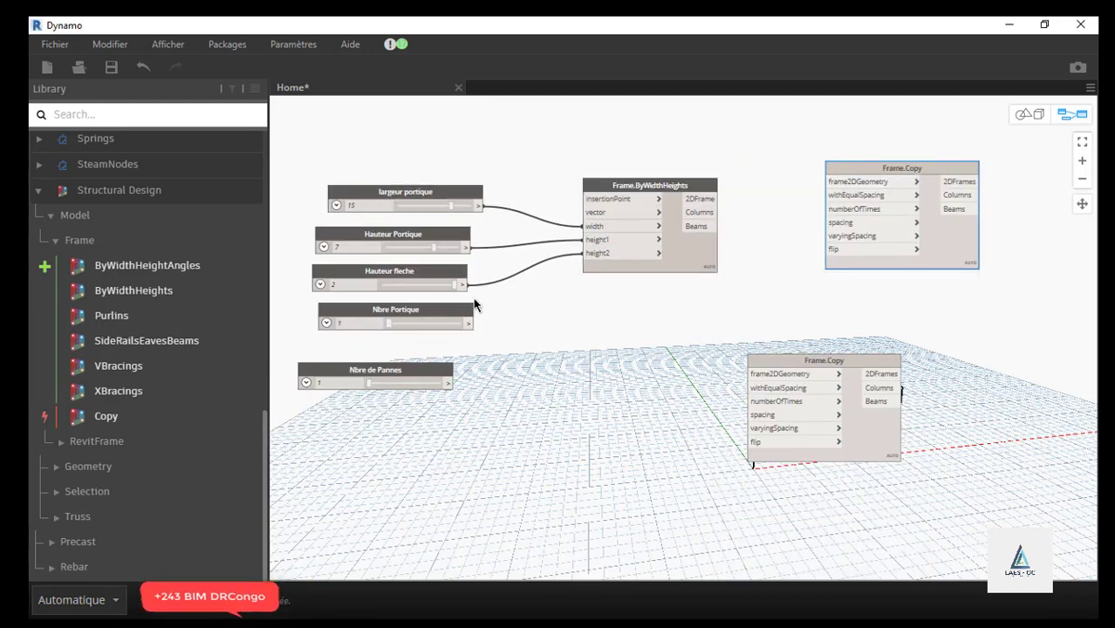
pyautogui.scroll(1, 474, 305)
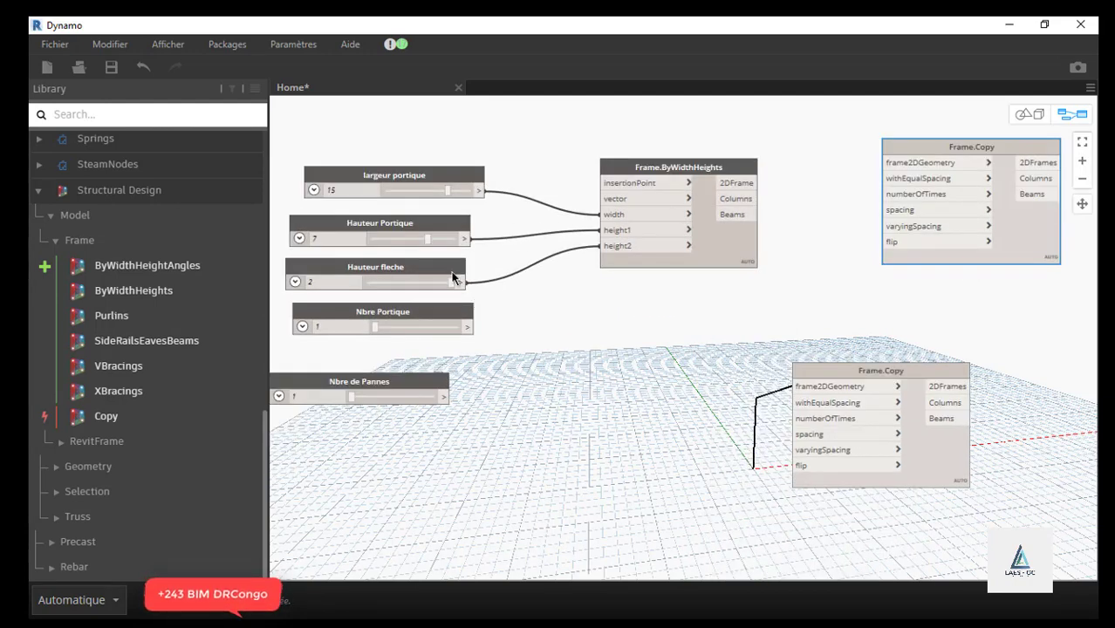
pyautogui.click(302, 327)
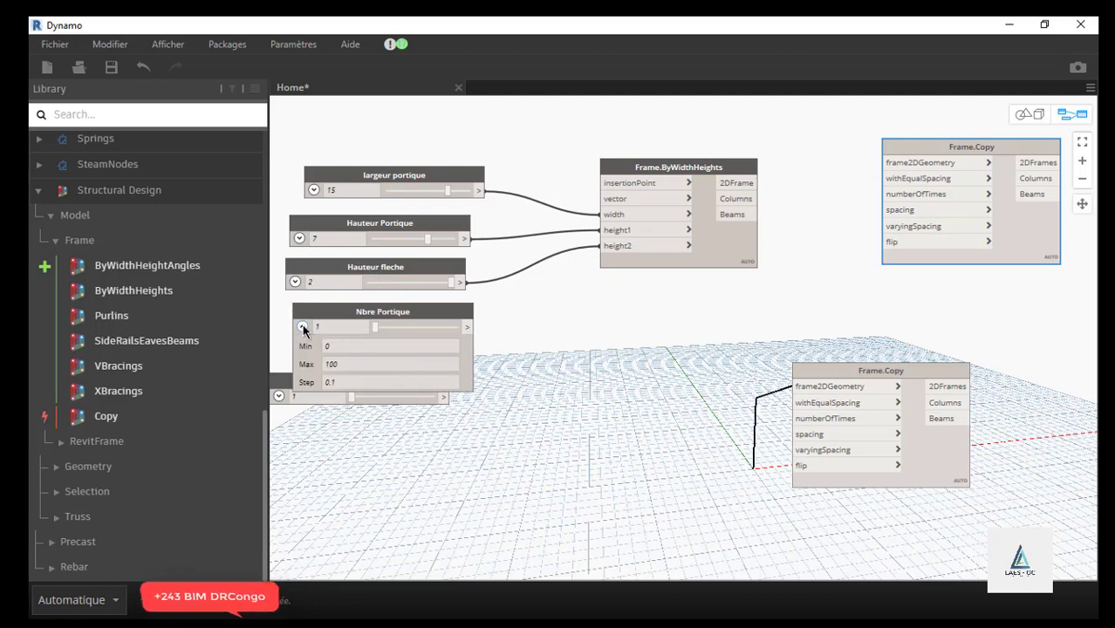
pyautogui.click(350, 346)
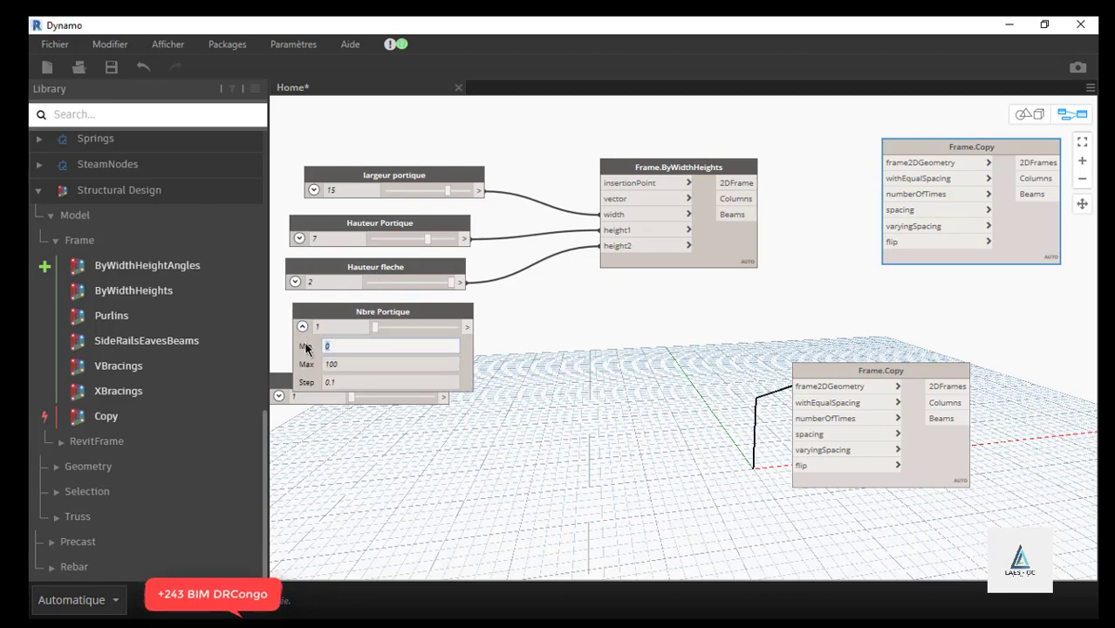
pyautogui.click(371, 364)
pyautogui.write('10')
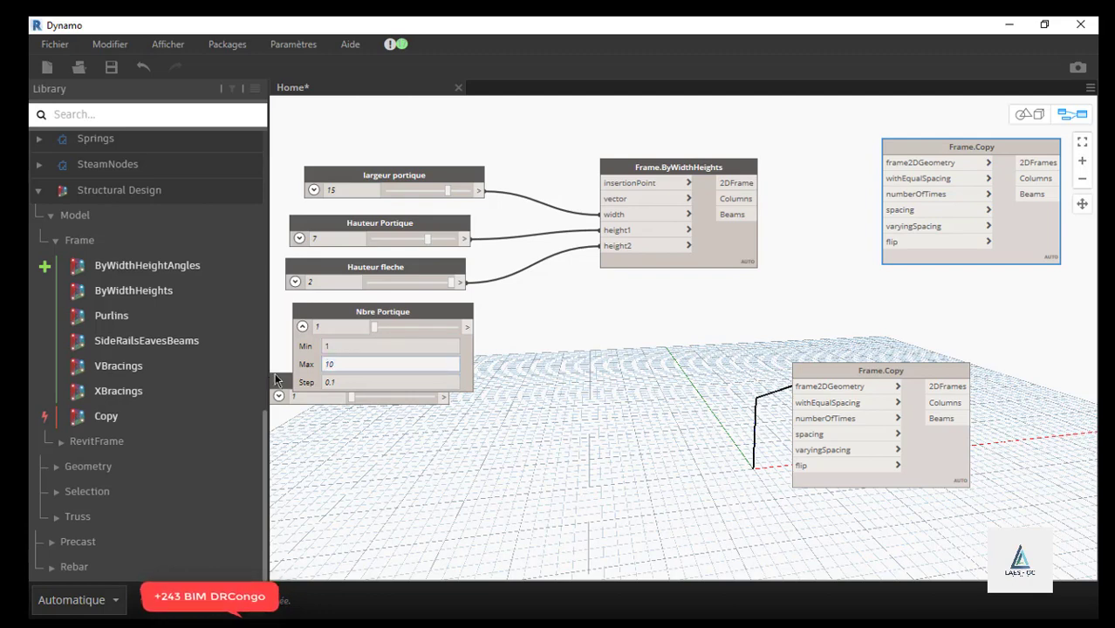
pyautogui.click(327, 312)
pyautogui.click(330, 381)
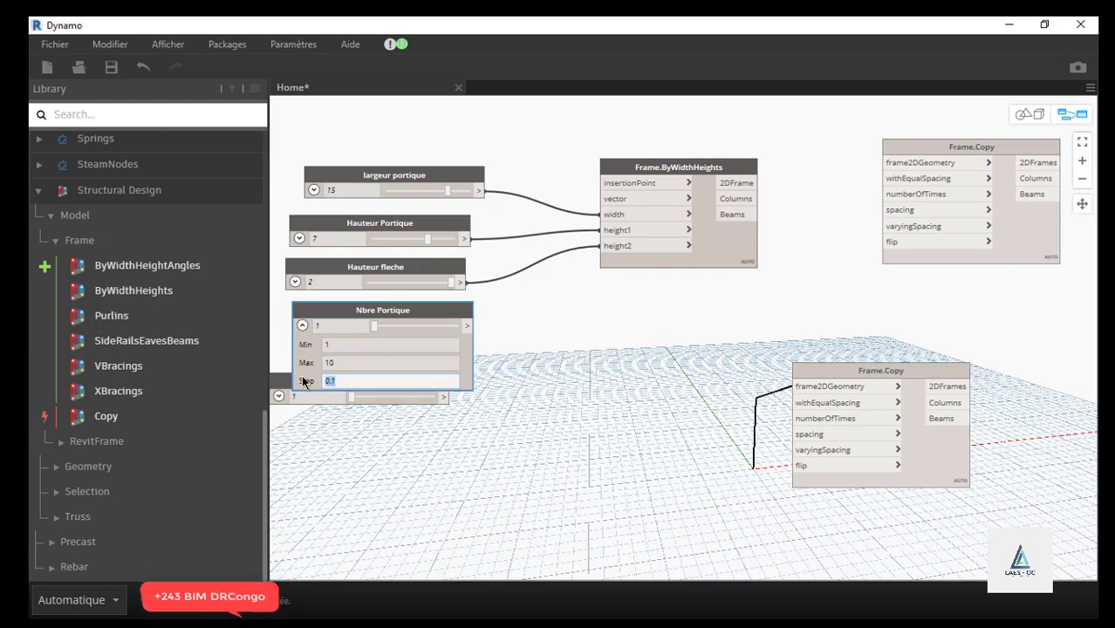
pyautogui.write('1')
pyautogui.click(513, 352)
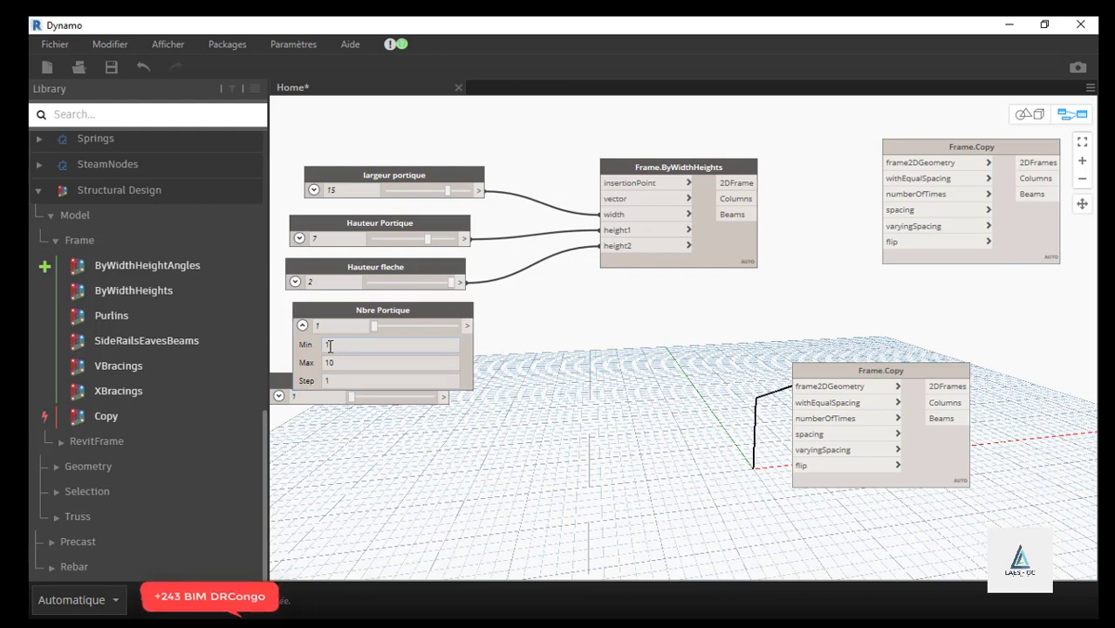
pyautogui.click(302, 325)
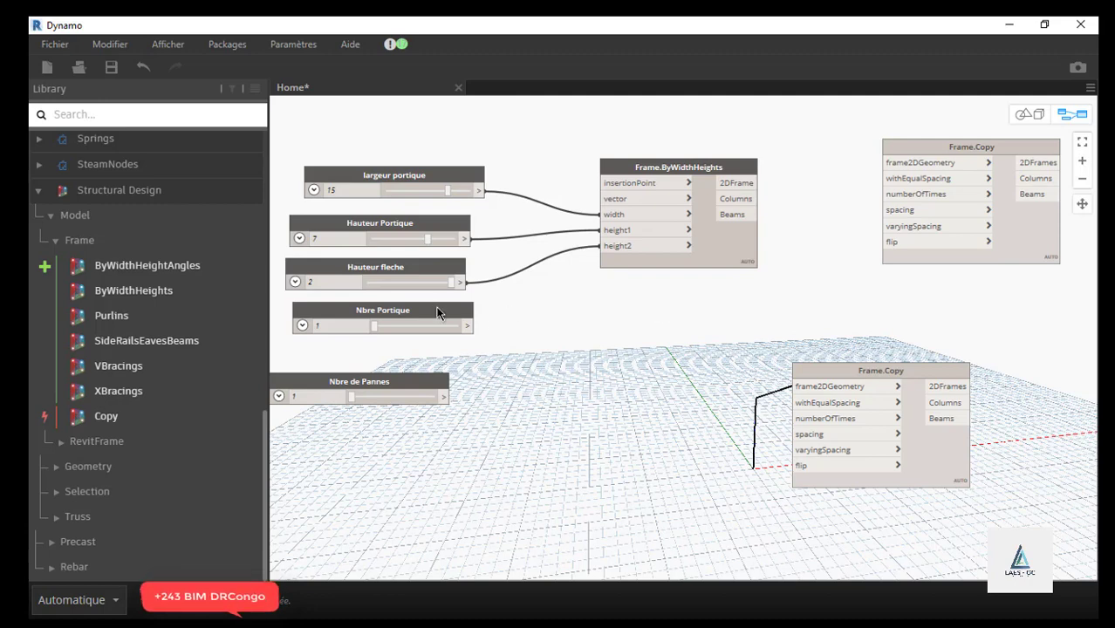
# - Shift the Nbre Portique slider down slightly and add a Code Block containing Nb-1; below Frame.ByWidthHeights
pyautogui.moveTo(436, 308); pyautogui.dragTo(441, 313)
pyautogui.doubleClick(654, 296)
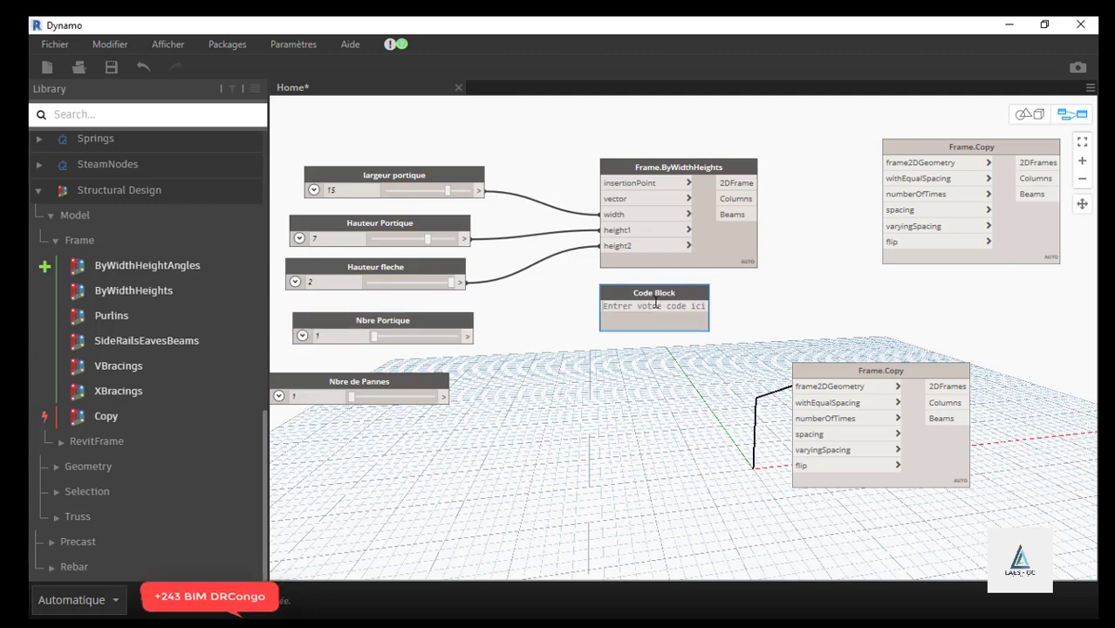
pyautogui.write('N')
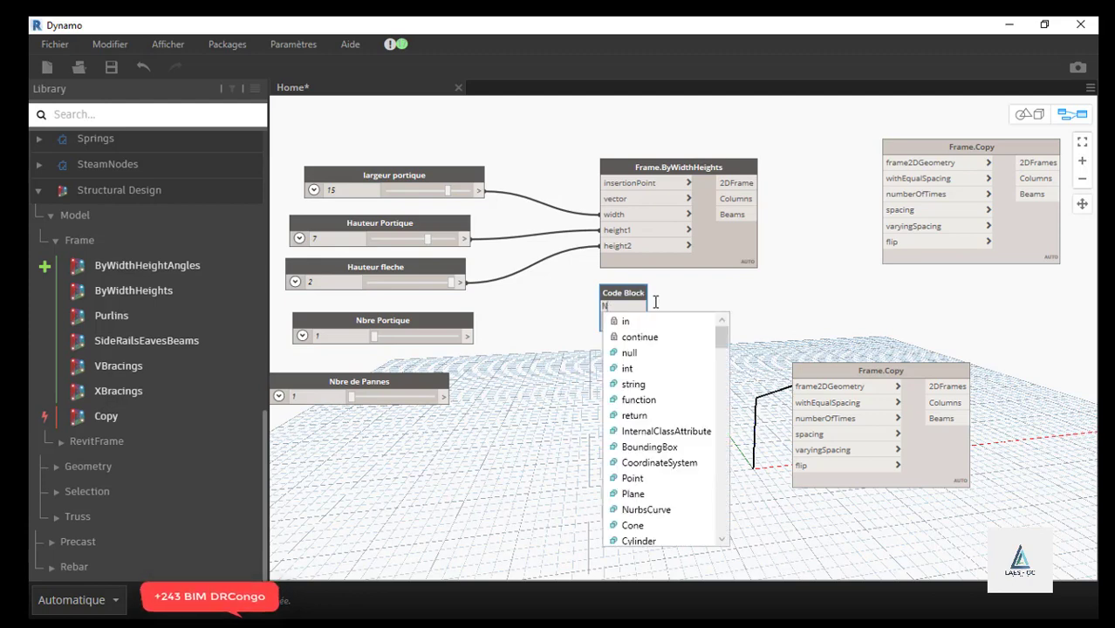
pyautogui.write('b')
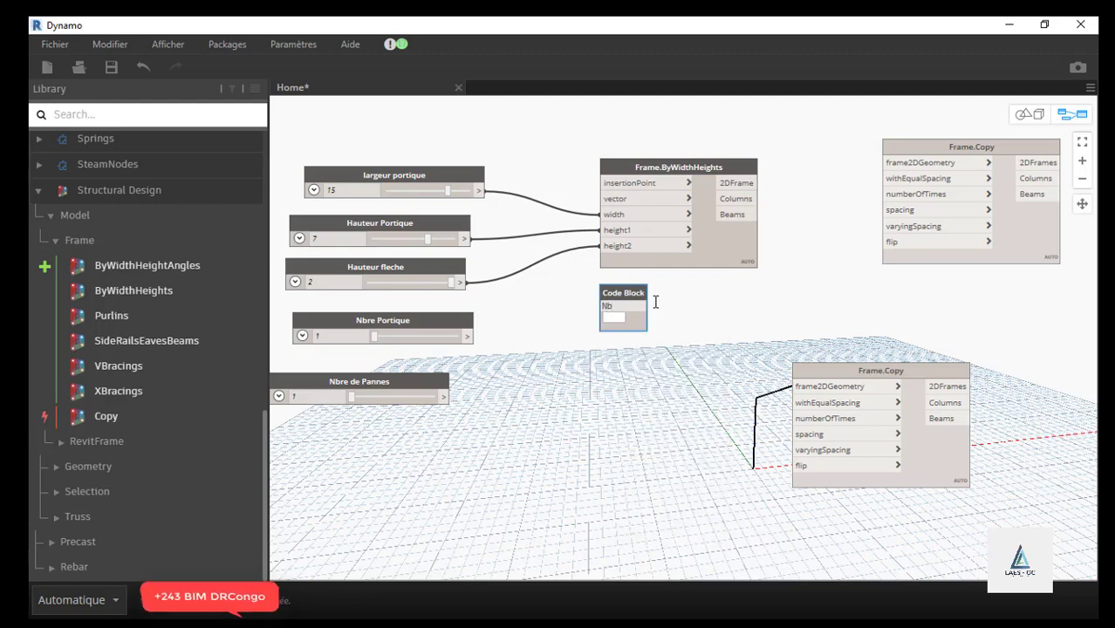
pyautogui.write('-1')
pyautogui.click(669, 299)
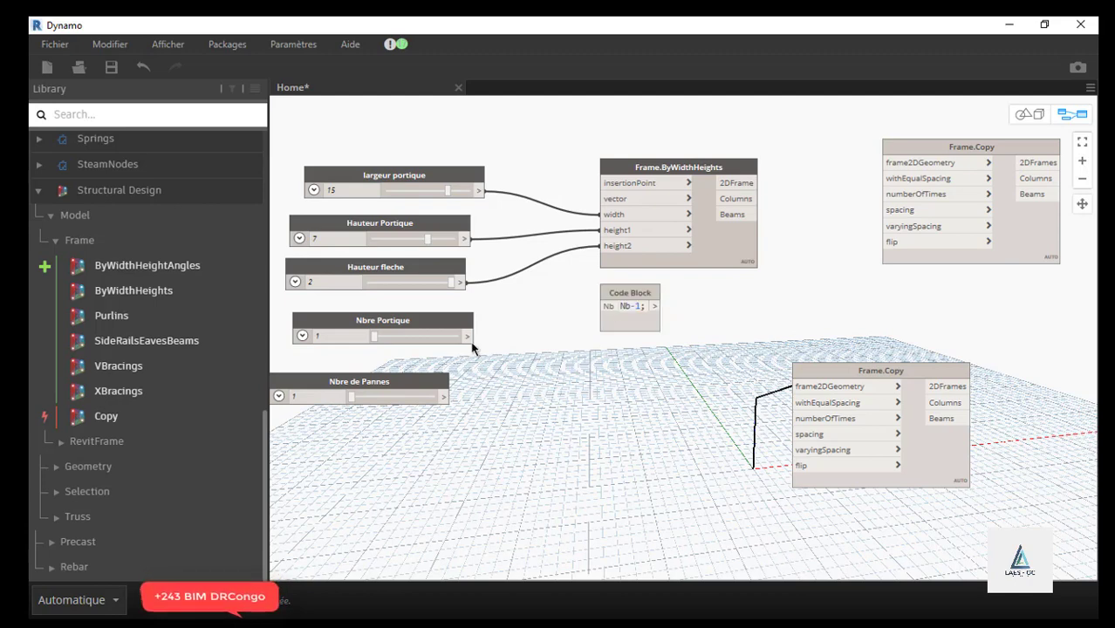
# - Wire Nbre Portique through the Nb-1 Code Block to numberOfTimes of Frame.Copy, and connect the 2DFrame output to its frame2DGeometry input
pyautogui.moveTo(467, 336); pyautogui.dragTo(884, 194)
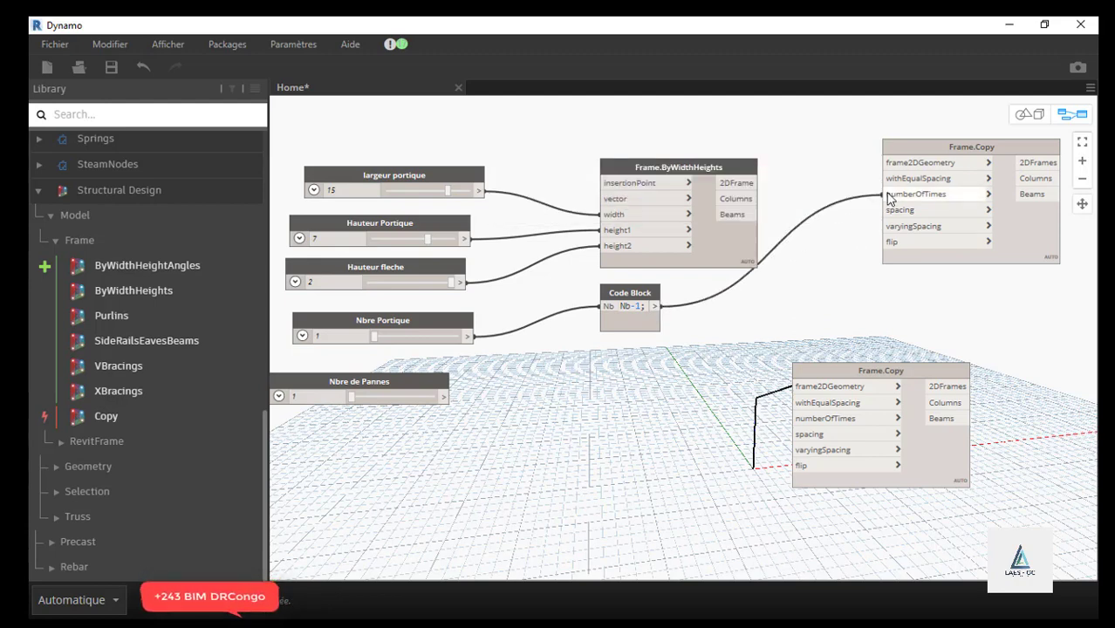
pyautogui.moveTo(625, 295); pyautogui.dragTo(635, 340)
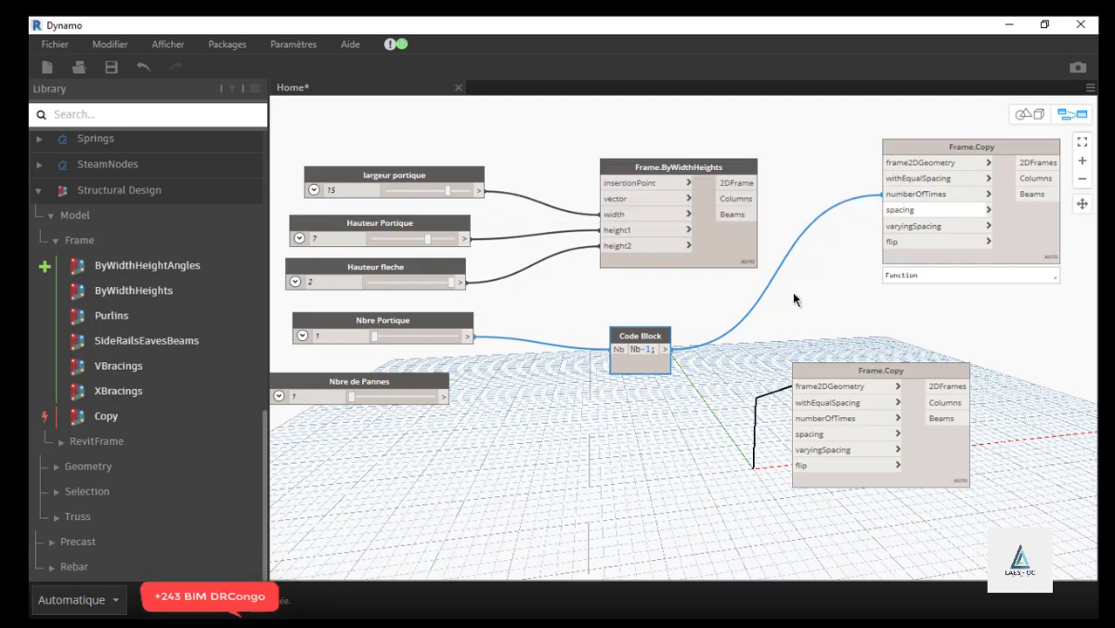
pyautogui.click(743, 185)
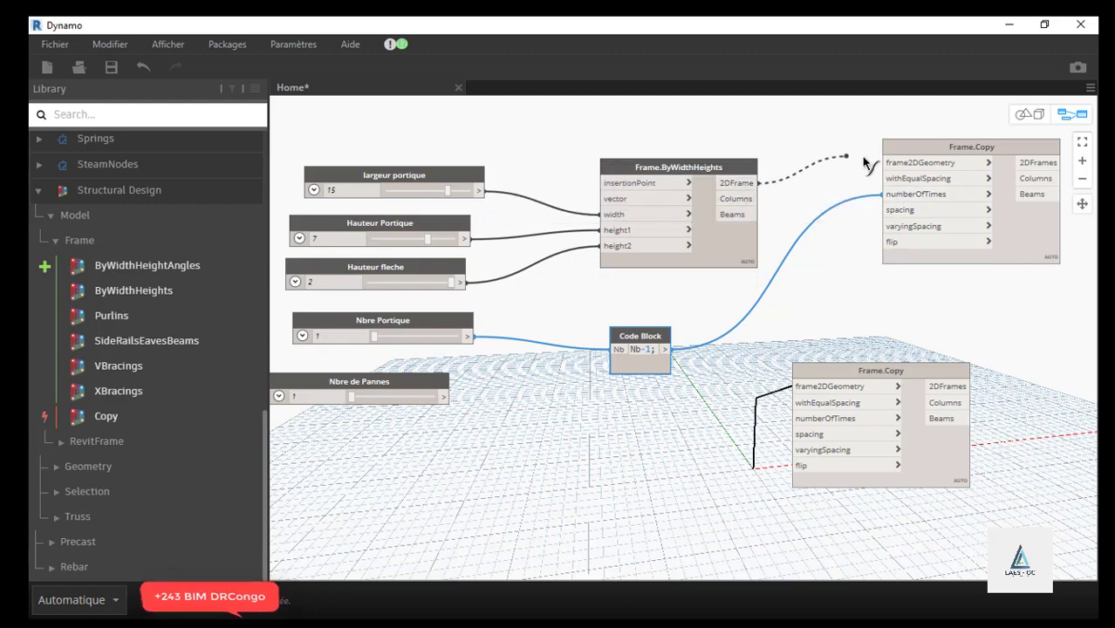
pyautogui.click(920, 164)
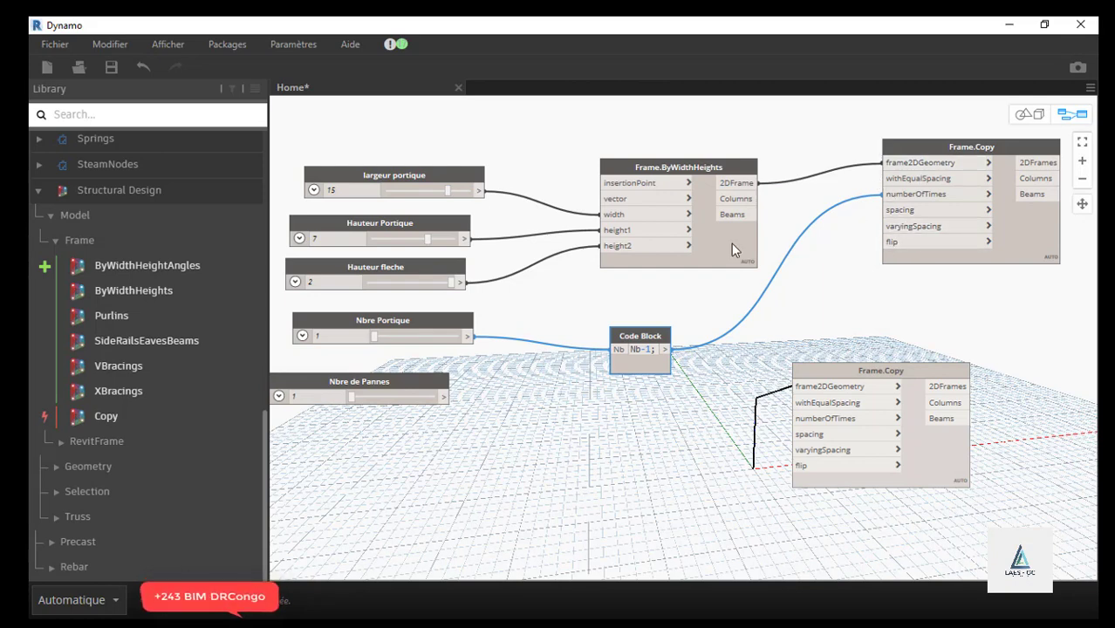
pyautogui.click(717, 338)
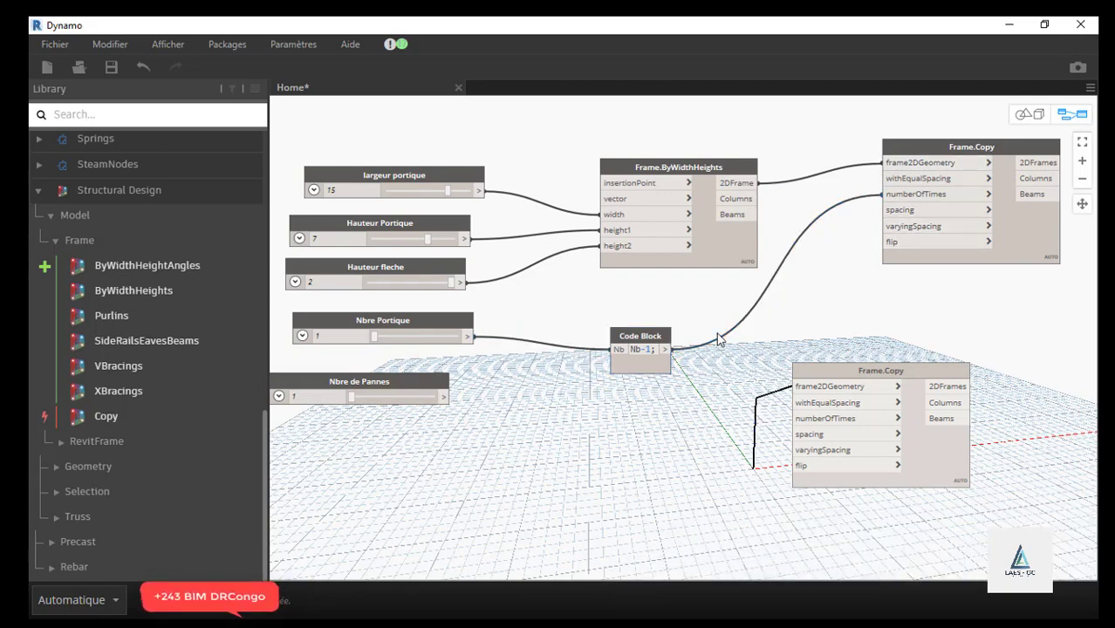
# - Delete the duplicate Frame.Copy node that has no connections
pyautogui.click(856, 376)
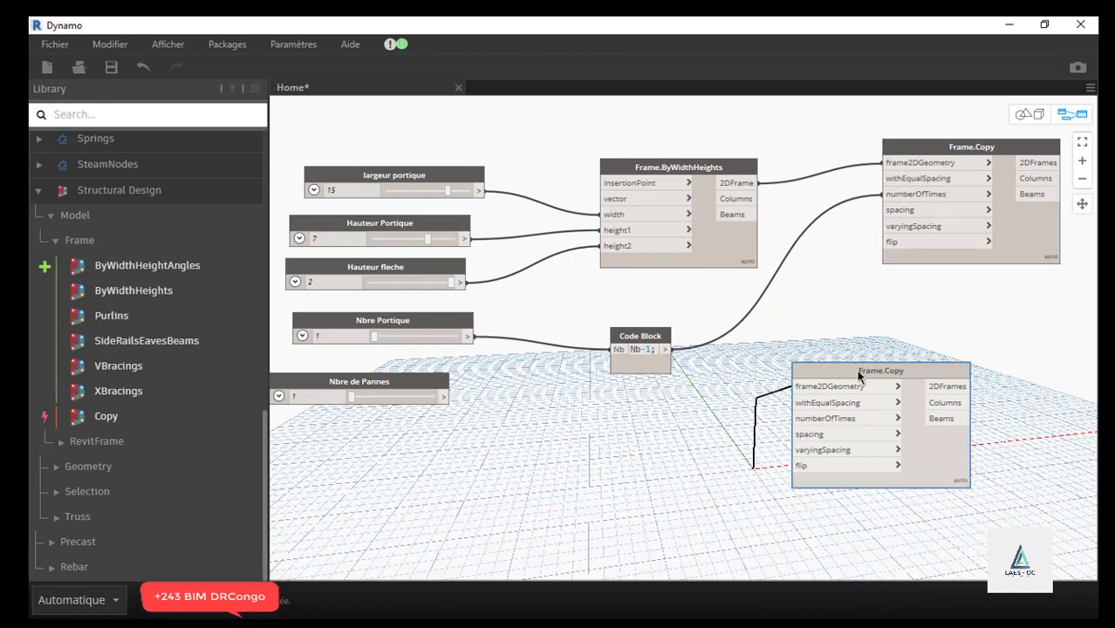
pyautogui.press('Delete')
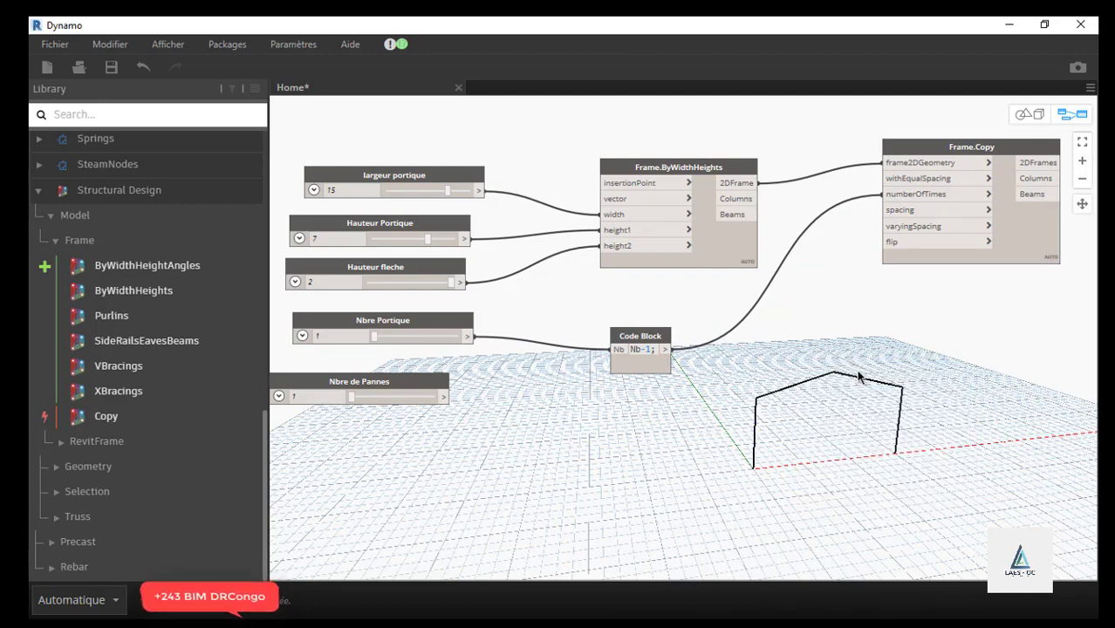
# - Set the Nbre Portique slider to 7 and shift the Nb-1; Code Block slightly up towards the slider
pyautogui.click(385, 336)
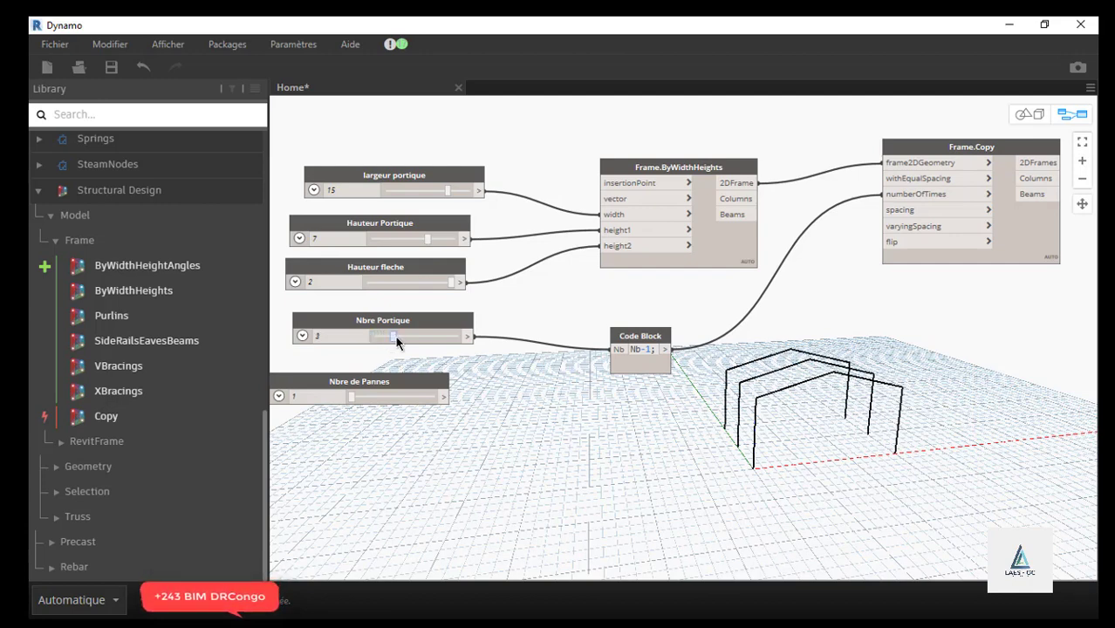
pyautogui.moveTo(398, 336); pyautogui.dragTo(420, 337)
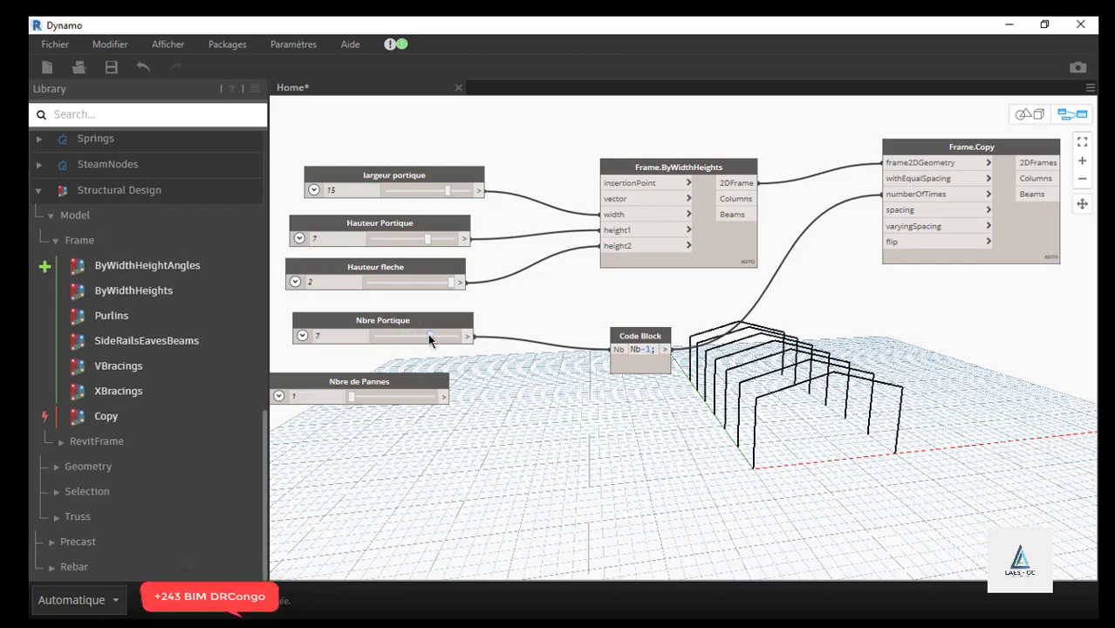
pyautogui.moveTo(428, 339); pyautogui.dragTo(430, 338)
pyautogui.moveTo(619, 336); pyautogui.dragTo(594, 318)
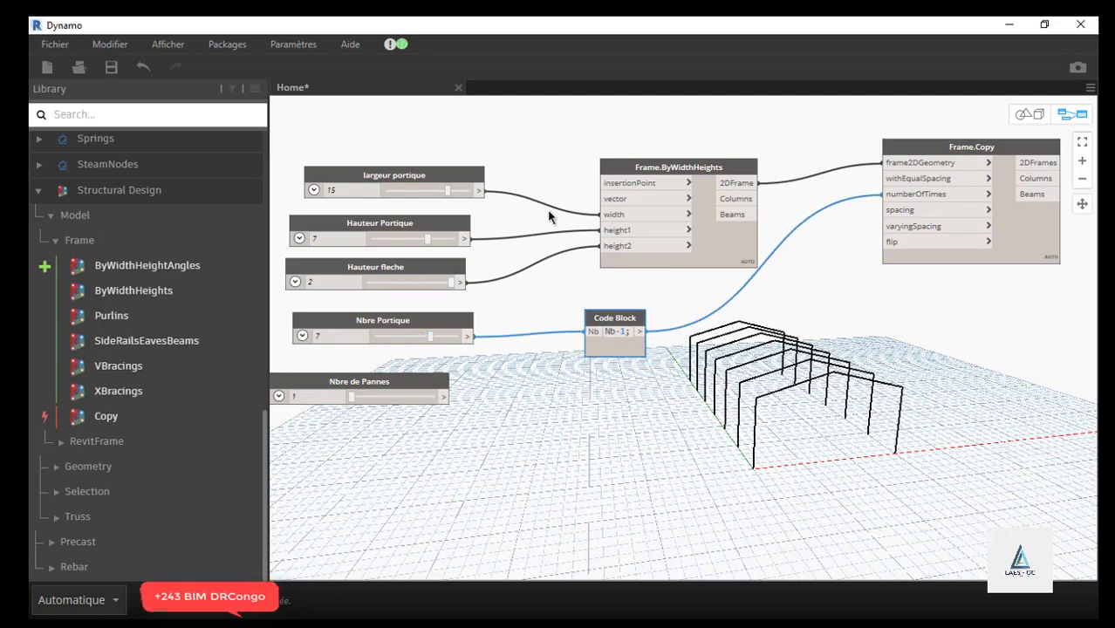
# - Add a Frame.Purlins node to the graph and delete its two surplus copies
pyautogui.scroll(-3, 549, 211)
pyautogui.scroll(2, 549, 213)
pyautogui.scroll(-4, 495, 260)
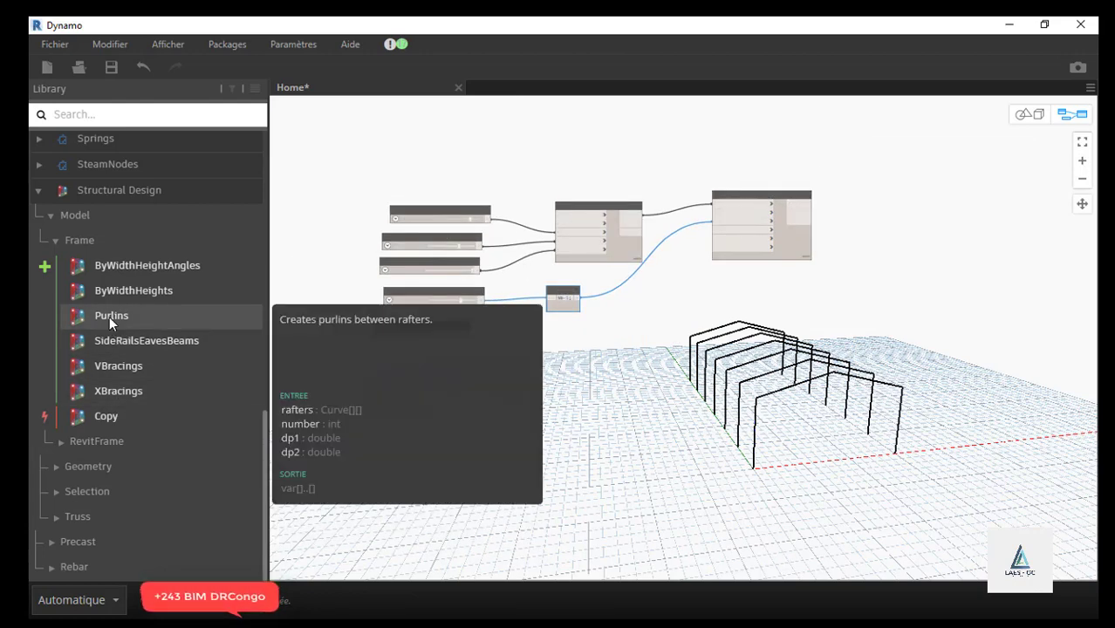
pyautogui.doubleClick(110, 320)
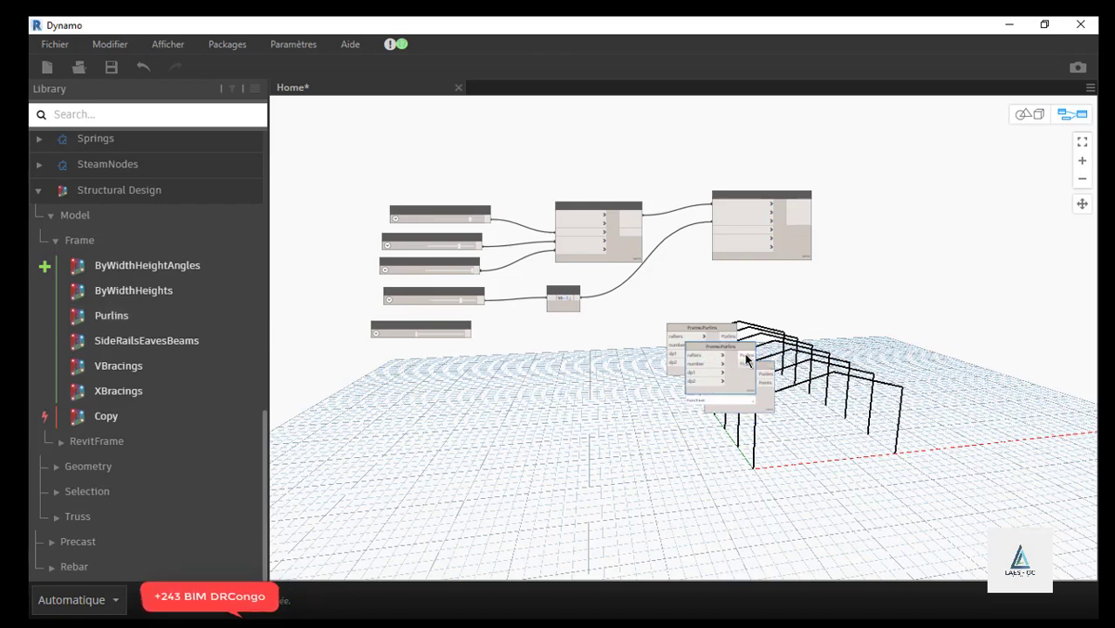
pyautogui.scroll(4, 741, 349)
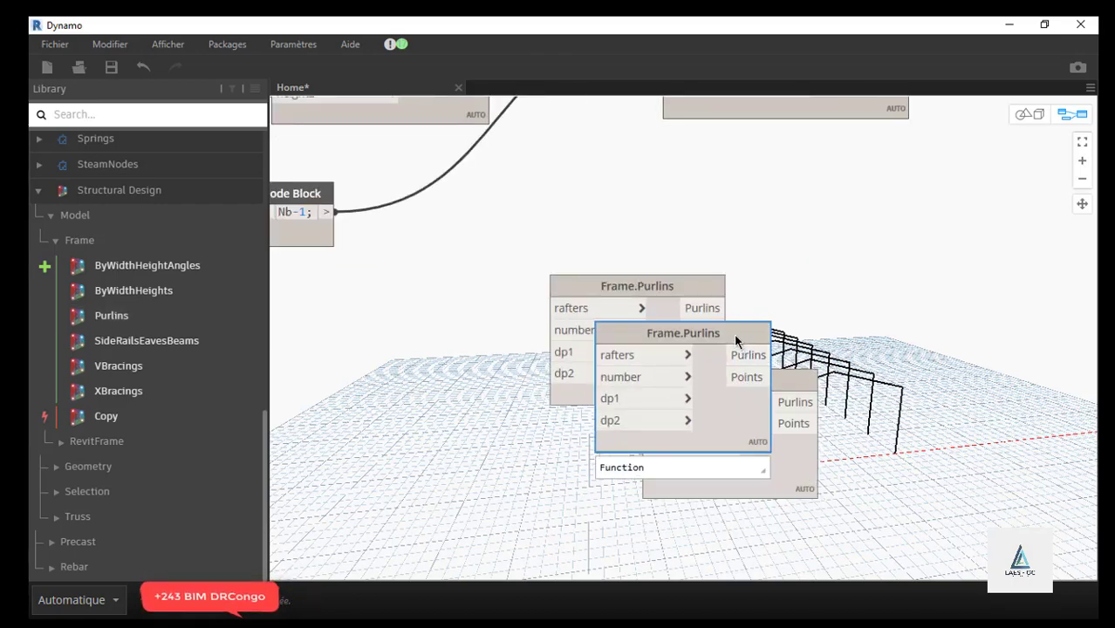
pyautogui.press('Delete')
pyautogui.click(790, 386)
pyautogui.press('Delete')
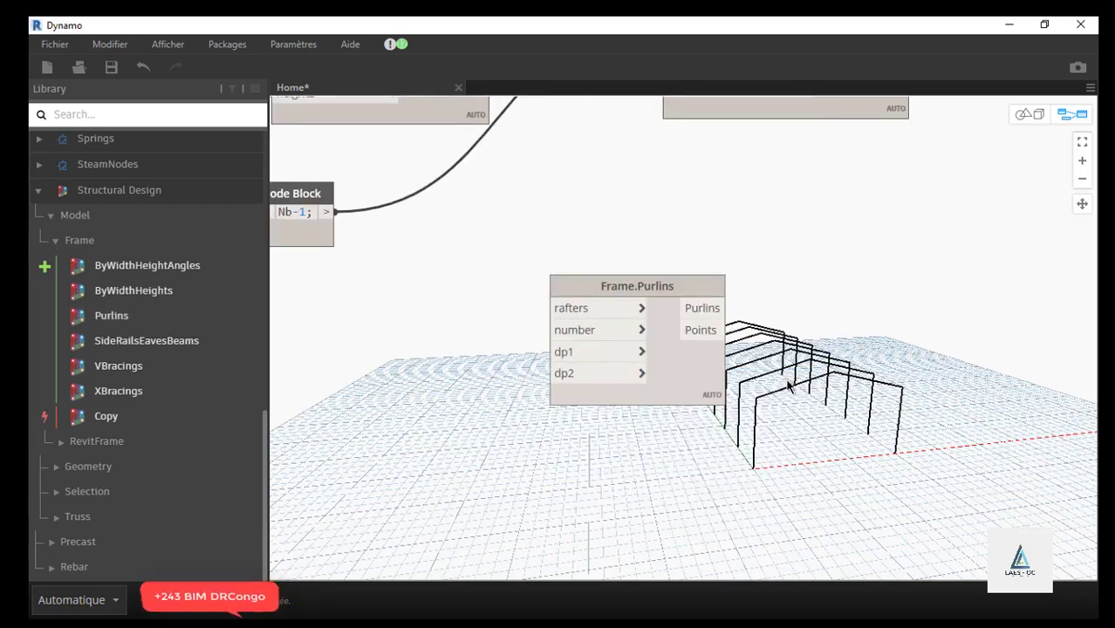
# - Move the Frame.Purlins node up and to the right of Frame.Copy, leaving free space between the two nodes
pyautogui.scroll(-4, 540, 429)
pyautogui.scroll(-3, 558, 376)
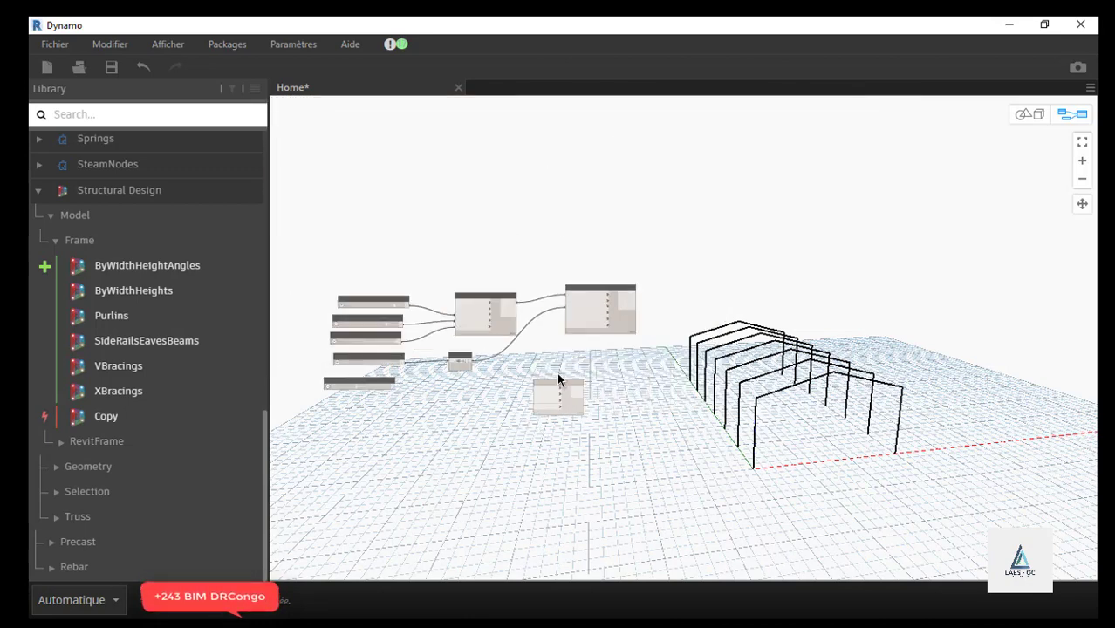
pyautogui.scroll(2, 559, 380)
pyautogui.moveTo(557, 382); pyautogui.dragTo(777, 184)
pyautogui.scroll(5, 777, 184)
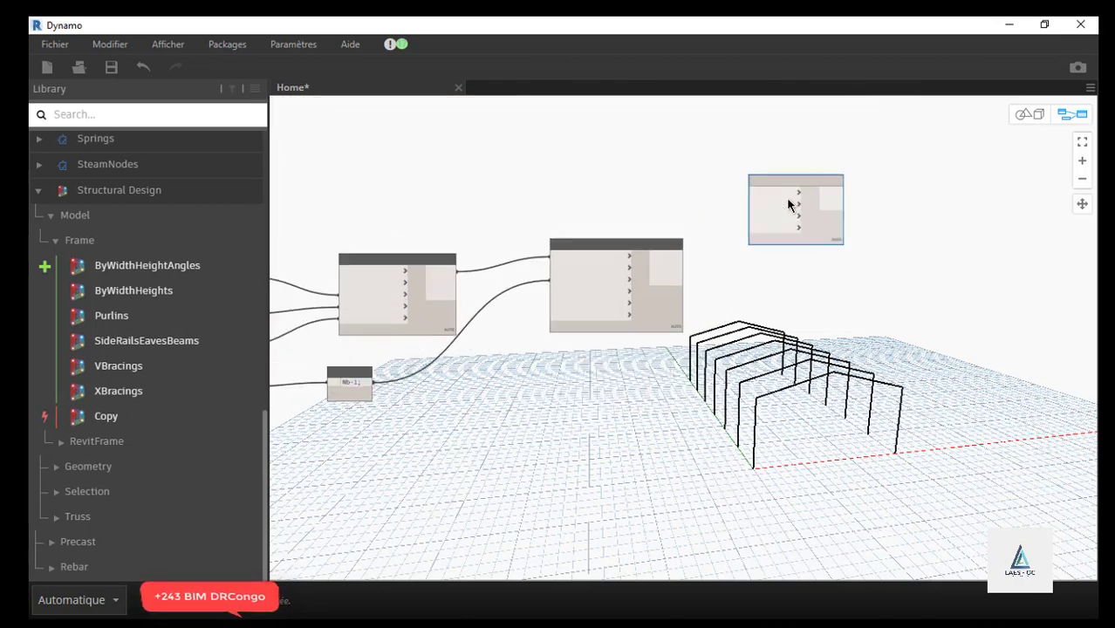
pyautogui.scroll(-1, 929, 247)
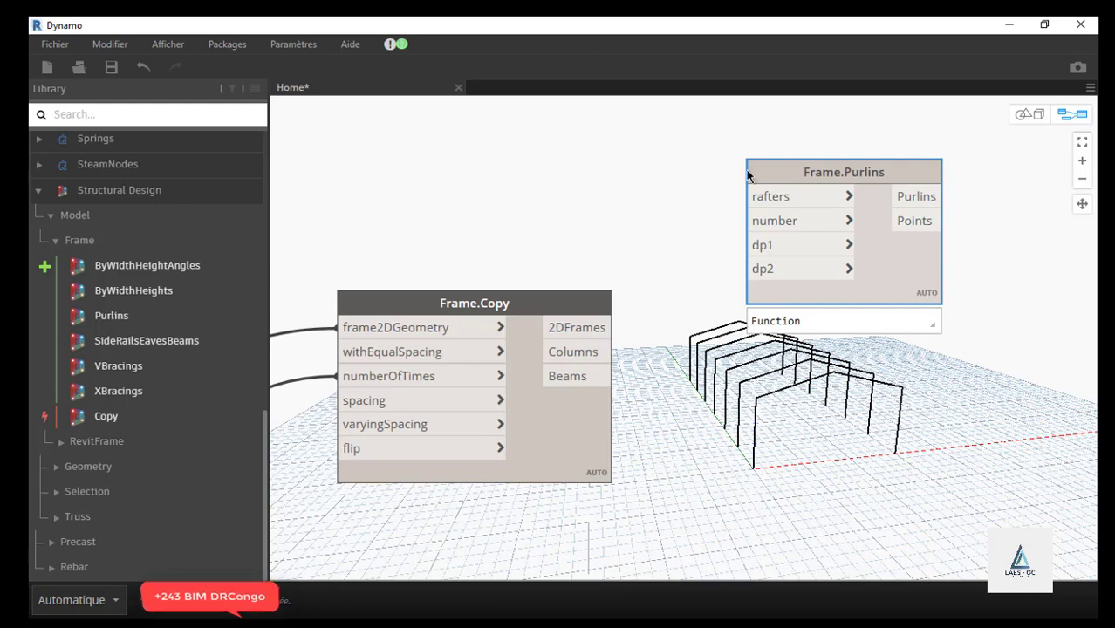
pyautogui.scroll(-2, 608, 182)
pyautogui.scroll(4, 777, 204)
pyautogui.moveTo(748, 148); pyautogui.dragTo(854, 157)
pyautogui.scroll(-2, 459, 262)
pyautogui.scroll(-2, 487, 279)
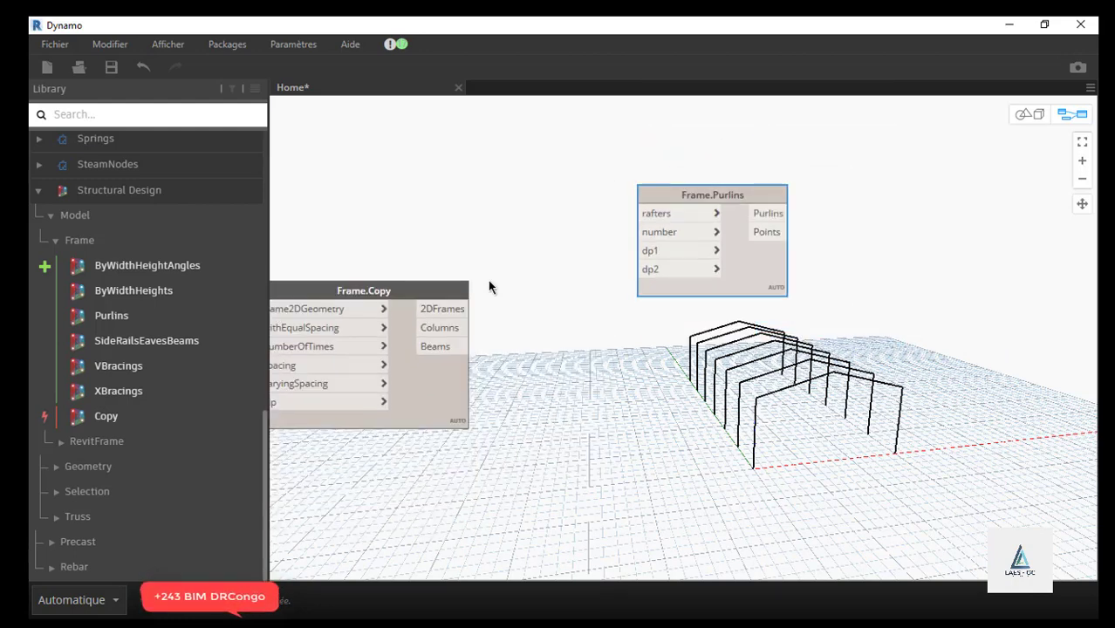
# - Connect the Beams output of Frame.Copy to the rafters input of Frame.Purlins
pyautogui.scroll(2, 488, 279)
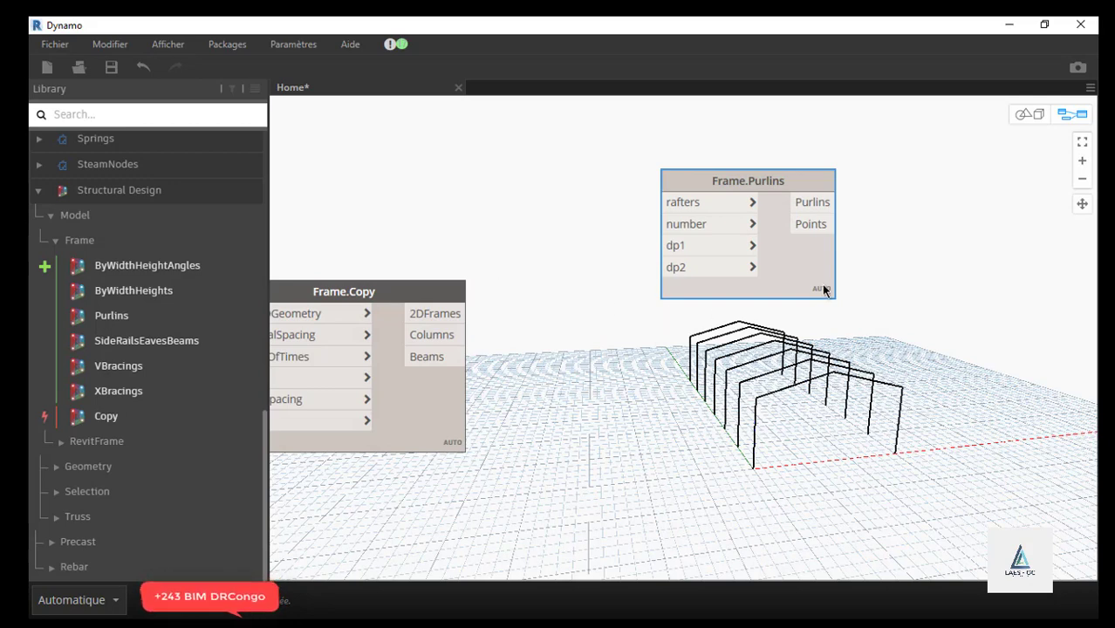
pyautogui.moveTo(774, 273)
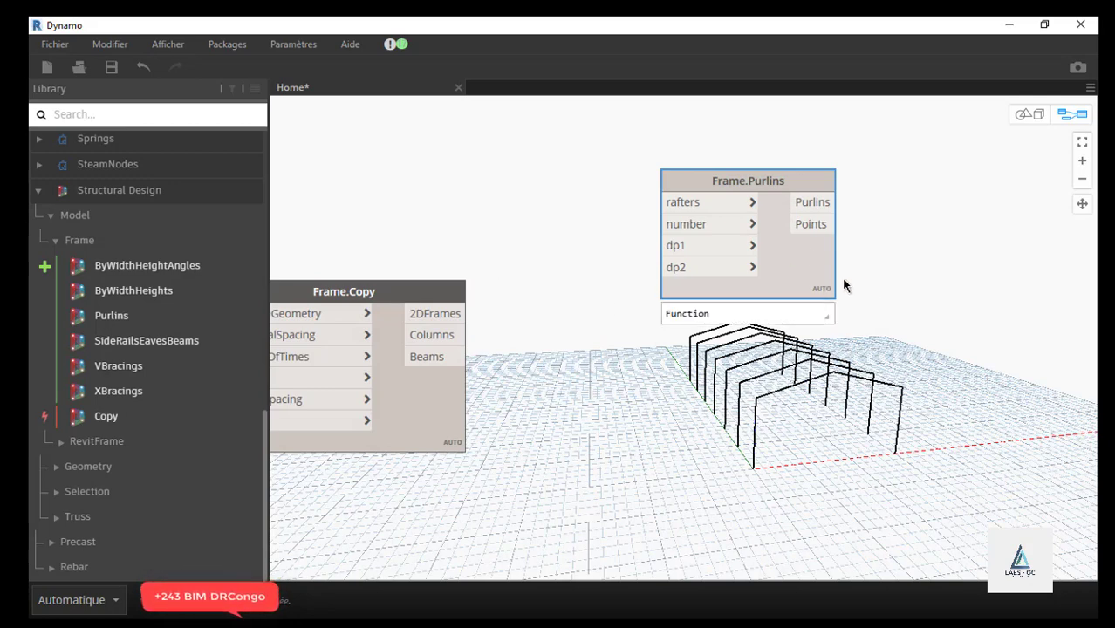
pyautogui.scroll(-1, 895, 291)
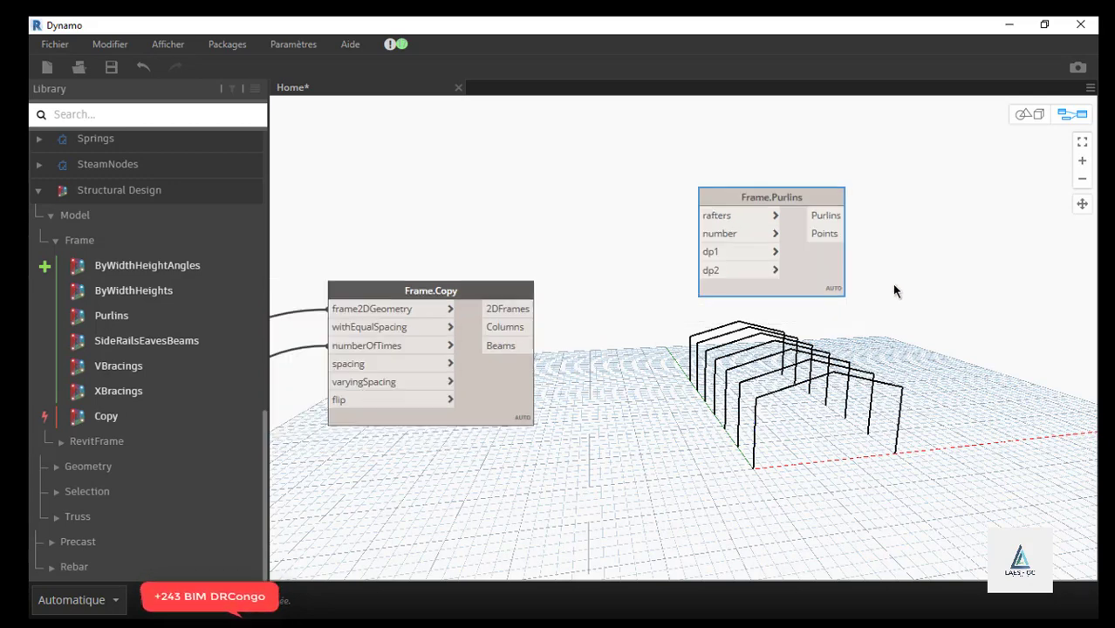
pyautogui.moveTo(519, 344); pyautogui.dragTo(726, 223)
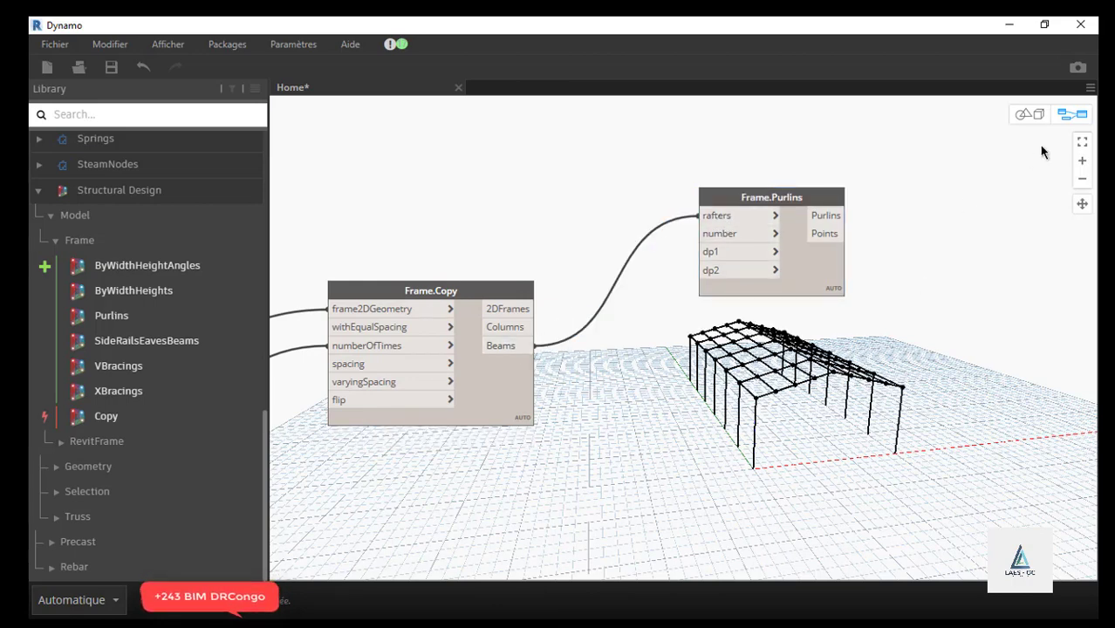
# - Examine the purlin layout in the 3D background preview and highlight the geometry of the Frame.Purlins node
pyautogui.click(1029, 114)
pyautogui.moveTo(792, 392); pyautogui.dragTo(844, 397, button='right')
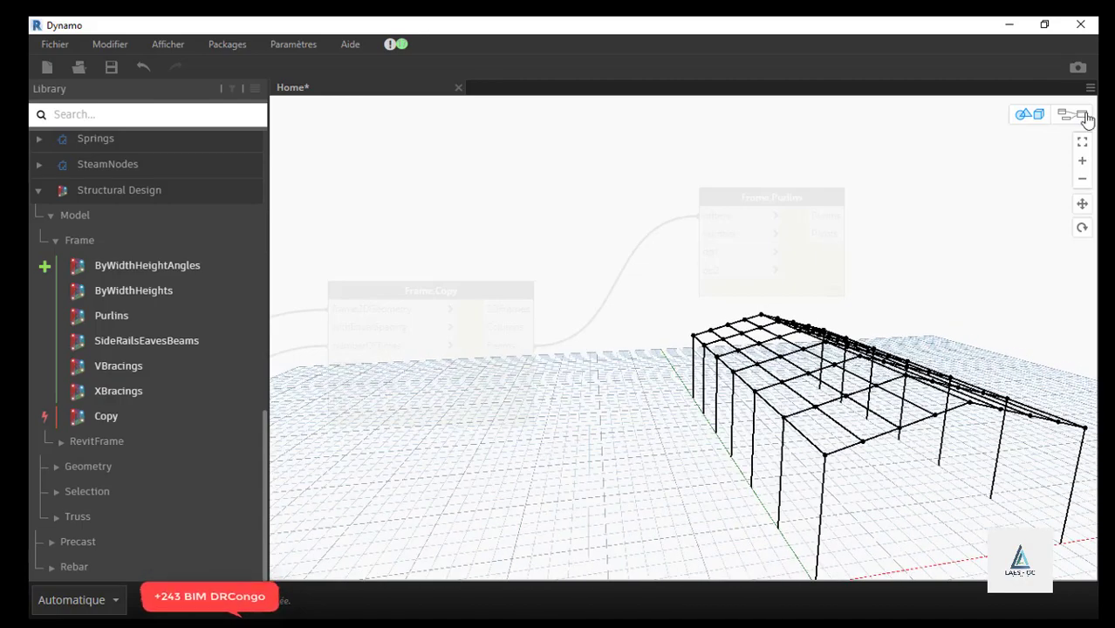
pyautogui.click(1082, 228)
pyautogui.moveTo(556, 418); pyautogui.dragTo(876, 465)
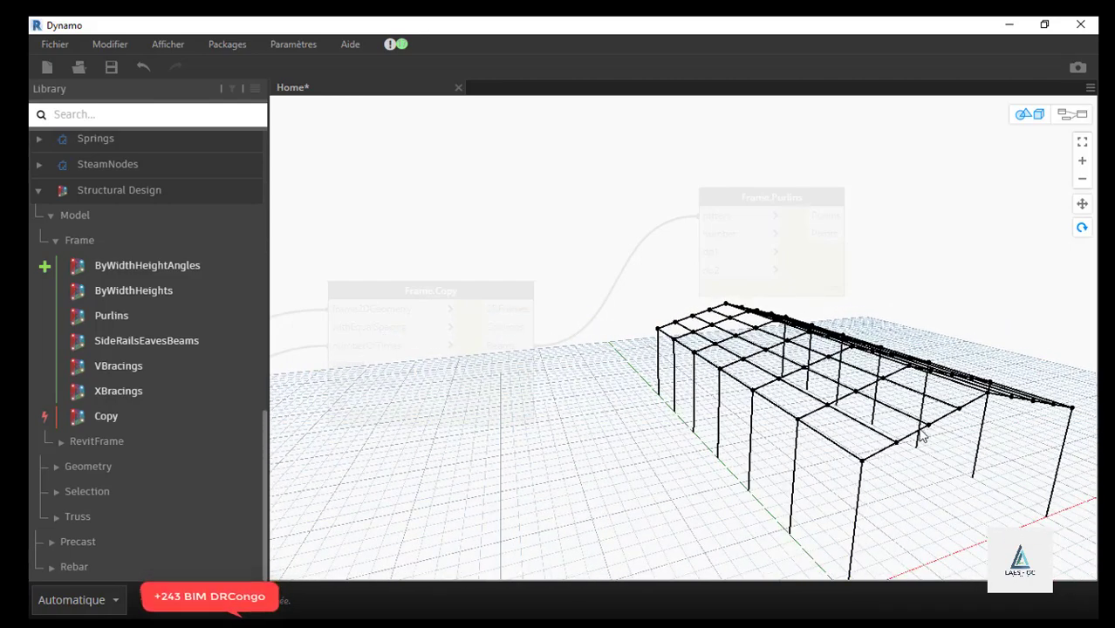
pyautogui.click(1075, 114)
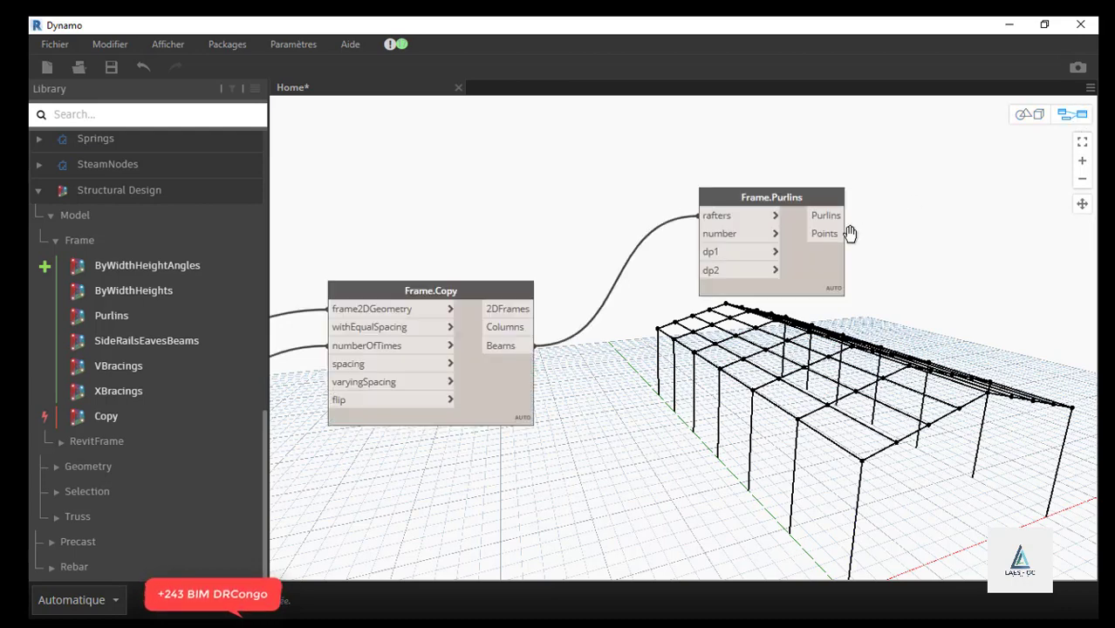
pyautogui.click(740, 197)
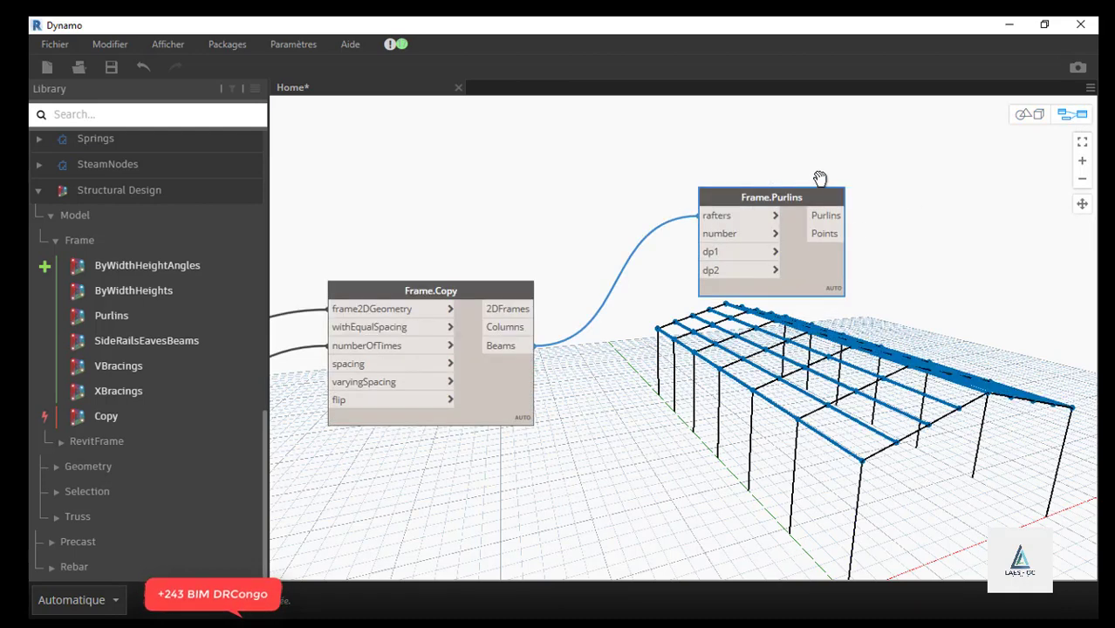
pyautogui.rightClick(908, 199)
pyautogui.press('Escape')
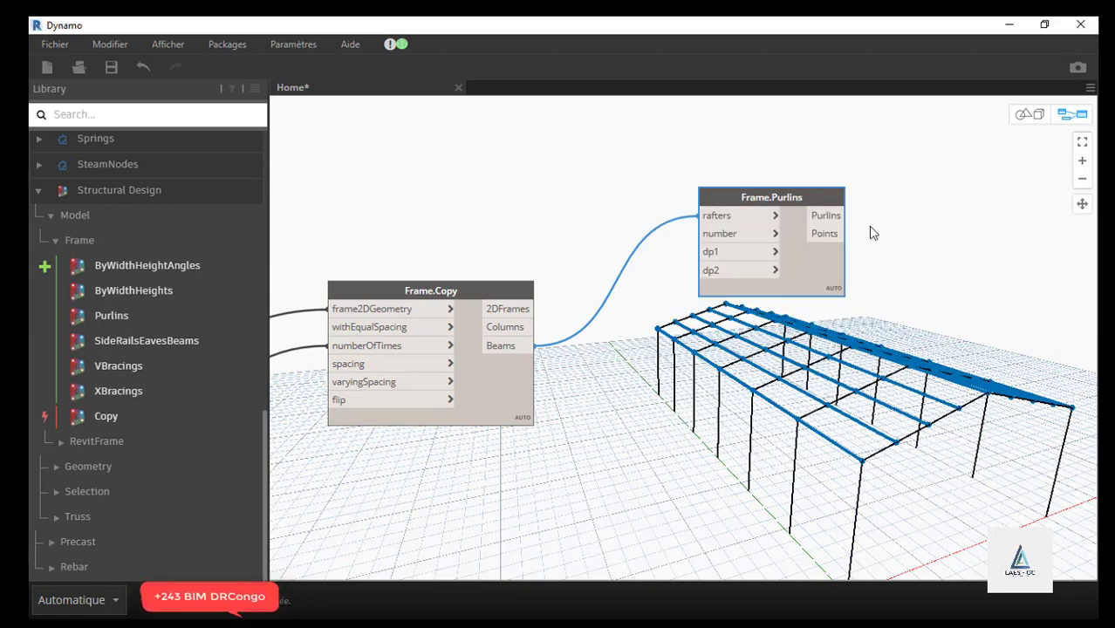
# - Move Frame.Purlins up, add a Code Block containing 0.25; beside it and wire it to both the dp1 and dp2 inputs
pyautogui.moveTo(709, 262); pyautogui.dragTo(747, 216)
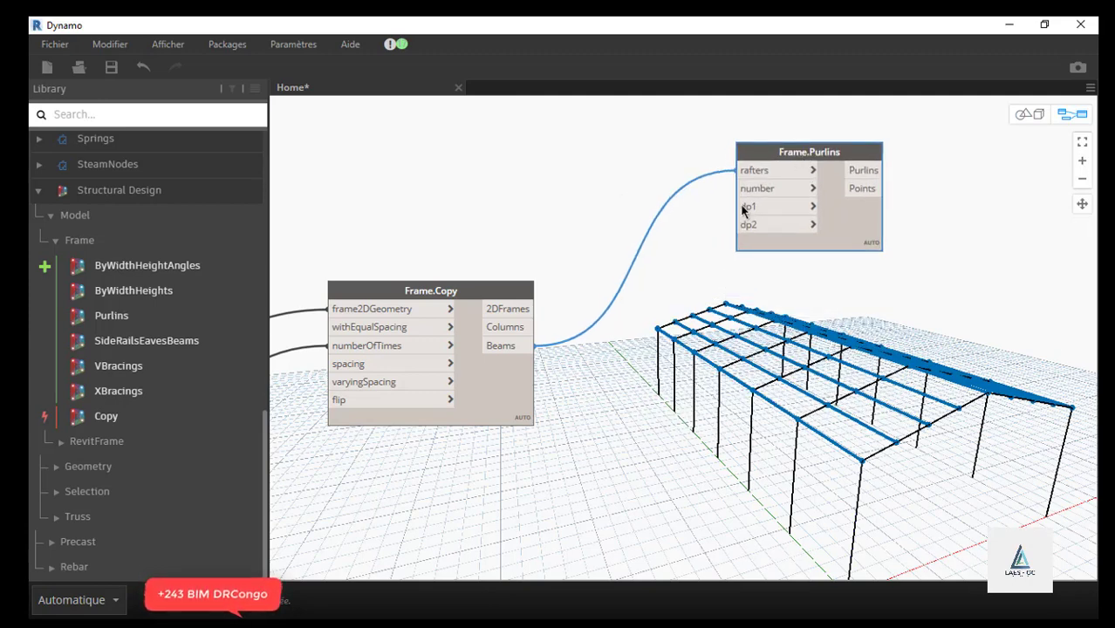
pyautogui.doubleClick(685, 251)
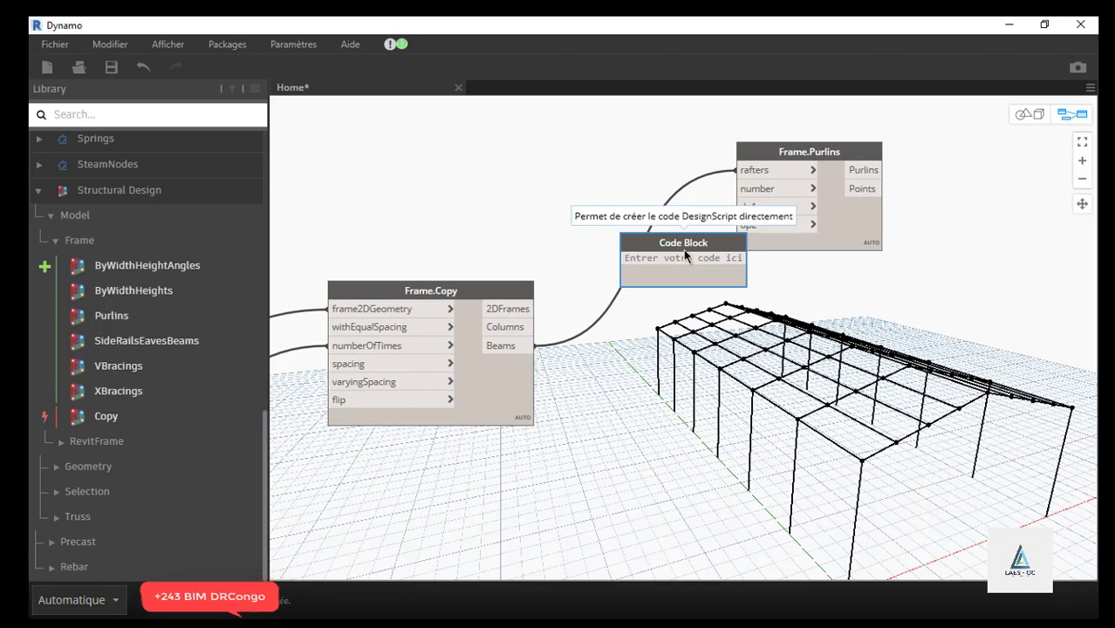
pyautogui.write('a')
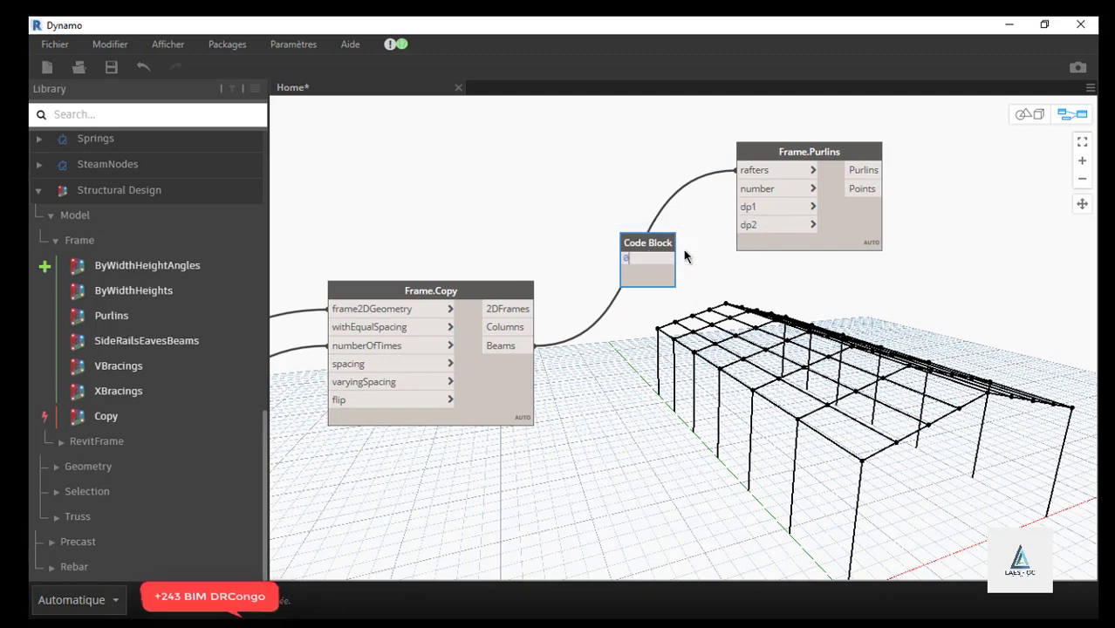
pyautogui.click(721, 279)
pyautogui.moveTo(673, 258); pyautogui.dragTo(737, 208)
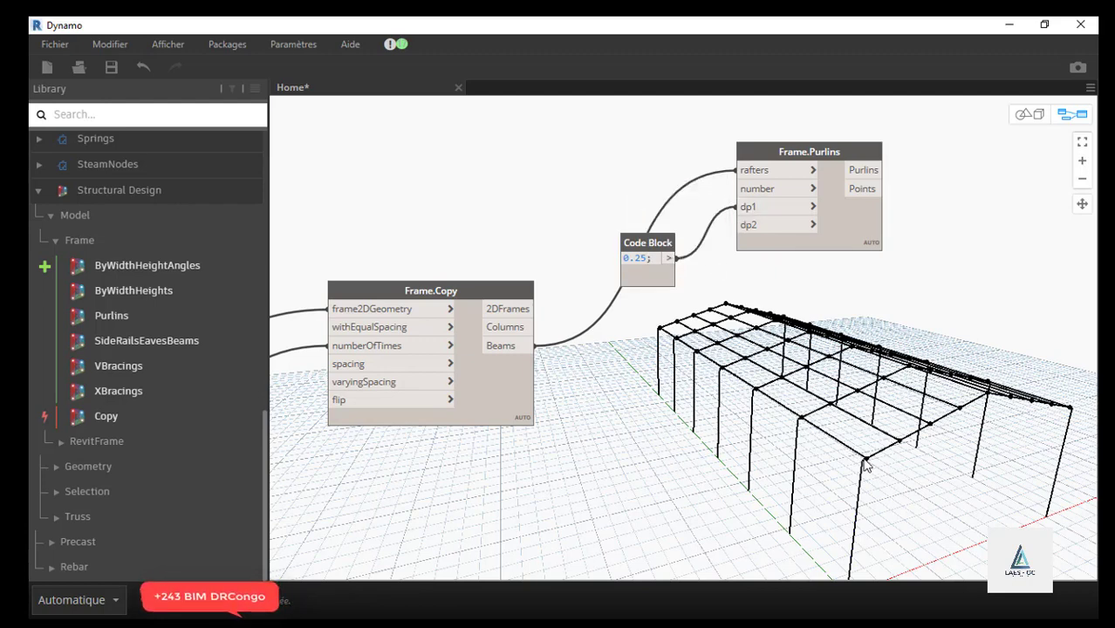
pyautogui.moveTo(673, 258); pyautogui.dragTo(749, 225)
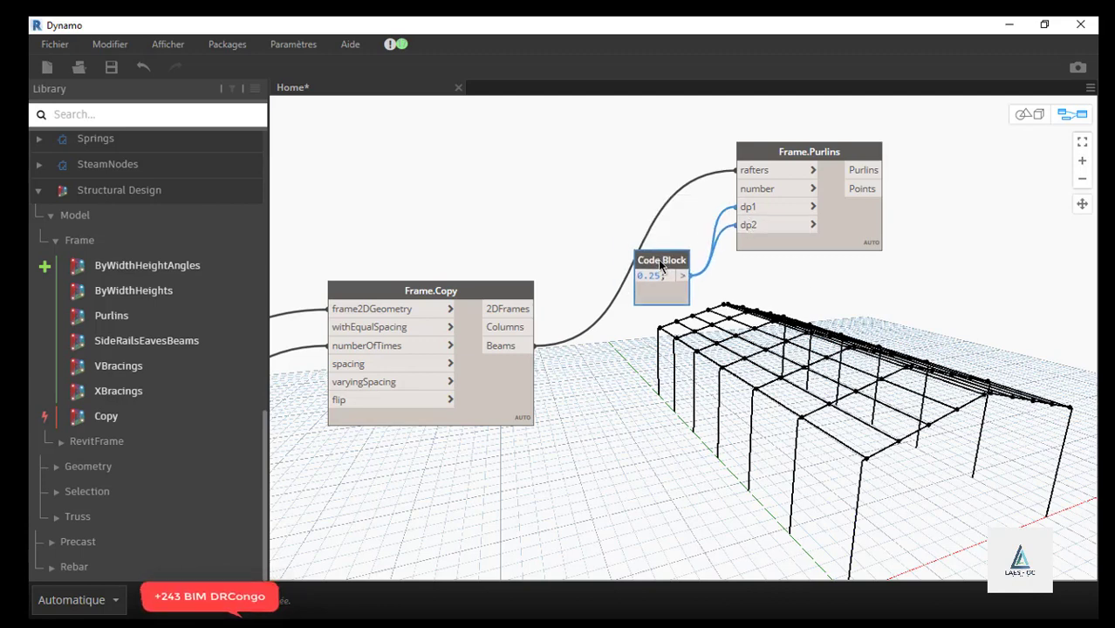
# - Move the Frame.Copy node up so that it lines up with Frame.Purlins
pyautogui.scroll(-5, 572, 232)
pyautogui.click(483, 264)
pyautogui.moveTo(485, 265); pyautogui.dragTo(461, 187)
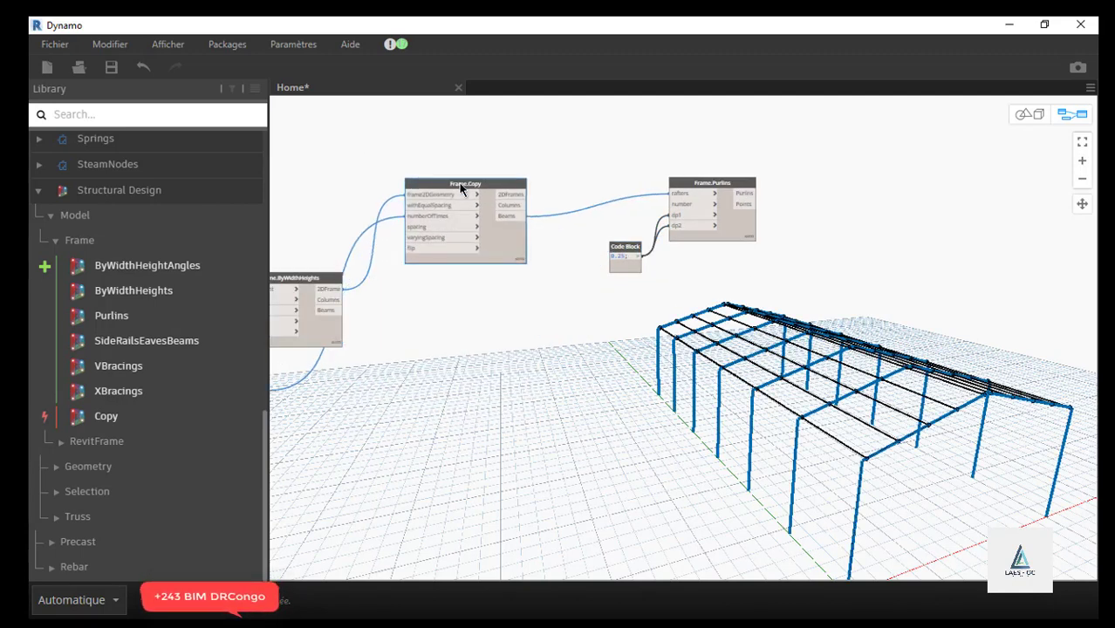
pyautogui.click(914, 168)
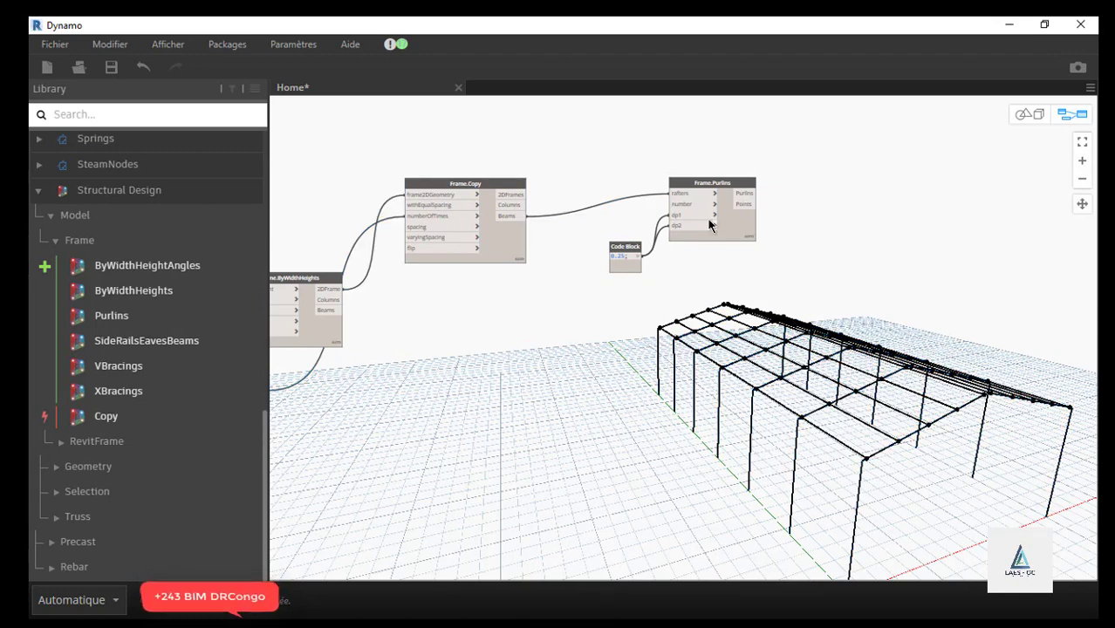
pyautogui.moveTo(710, 225)
# - Add a Frame.SideRailsEavesBeams node and place it above the graph, to the upper right of Frame.Copy
pyautogui.scroll(-3, 842, 371)
pyautogui.moveTo(106, 342)
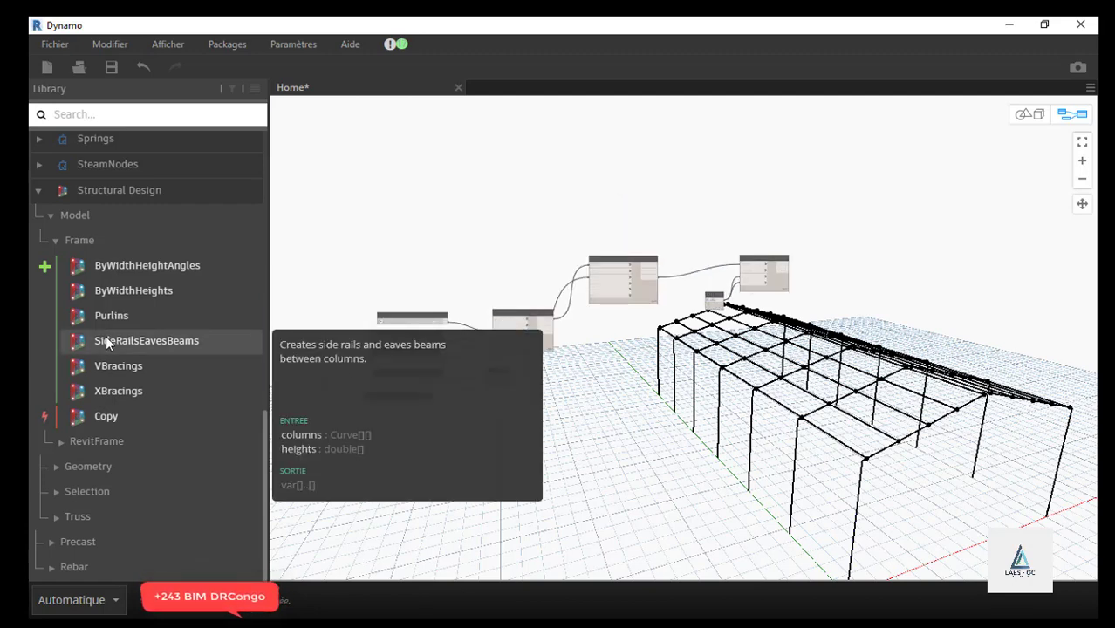
pyautogui.moveTo(559, 362); pyautogui.dragTo(657, 189)
pyautogui.scroll(8, 658, 188)
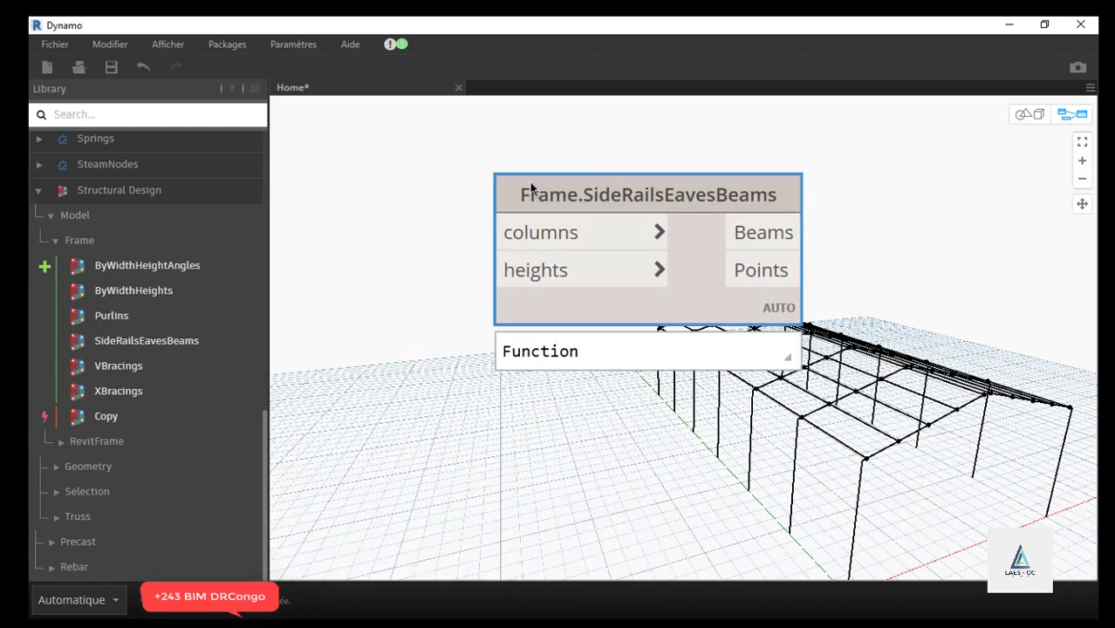
pyautogui.scroll(-3, 530, 187)
pyautogui.scroll(-2, 530, 188)
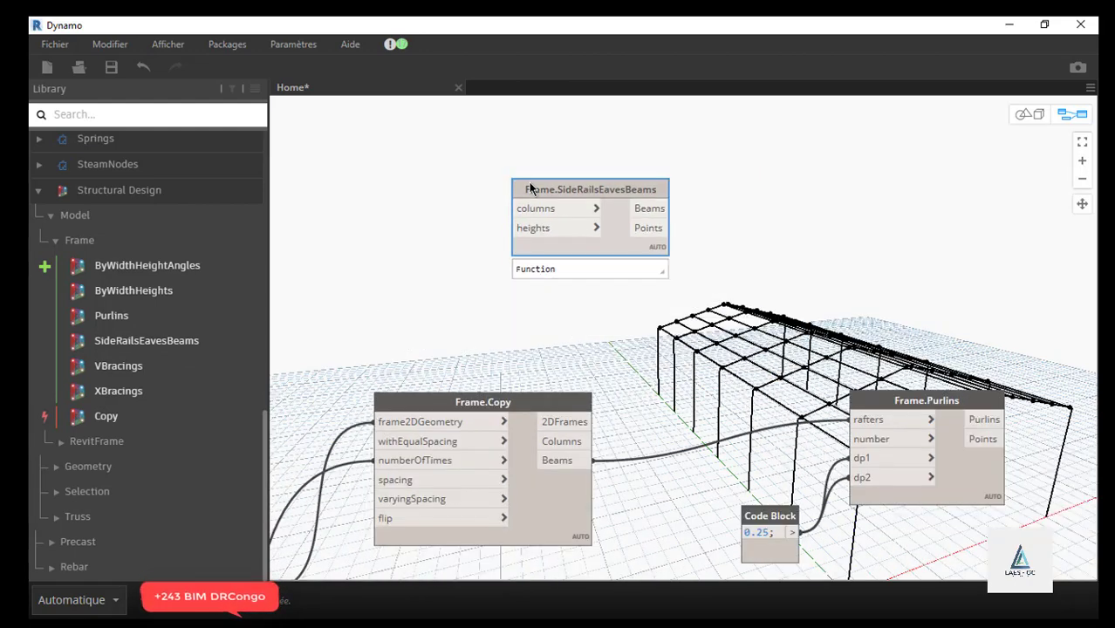
pyautogui.moveTo(625, 188); pyautogui.dragTo(820, 185)
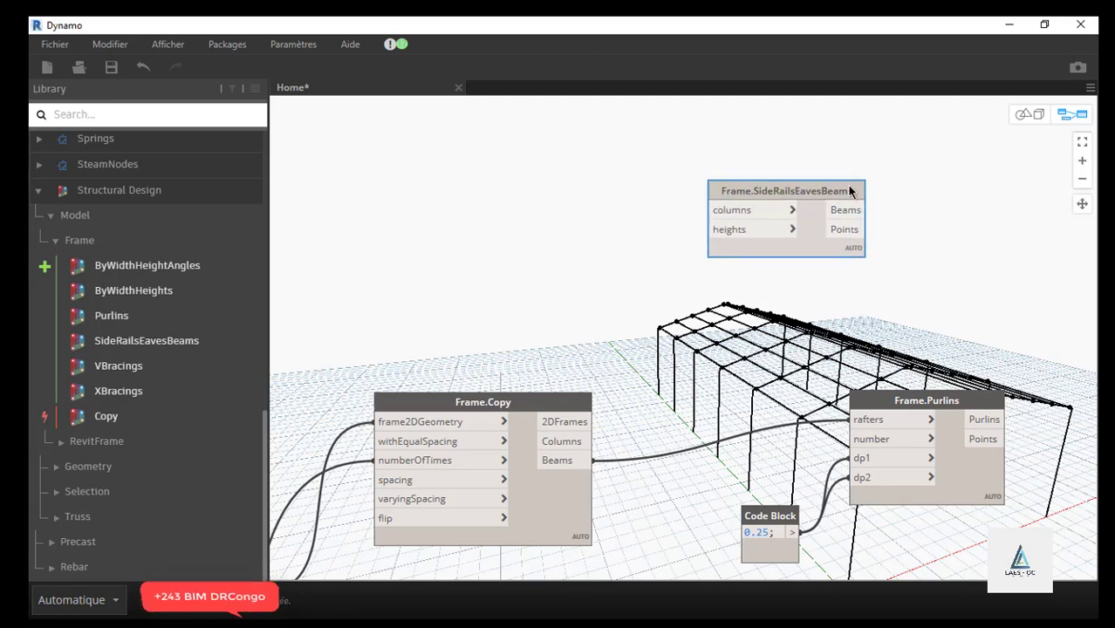
pyautogui.scroll(-2, 927, 204)
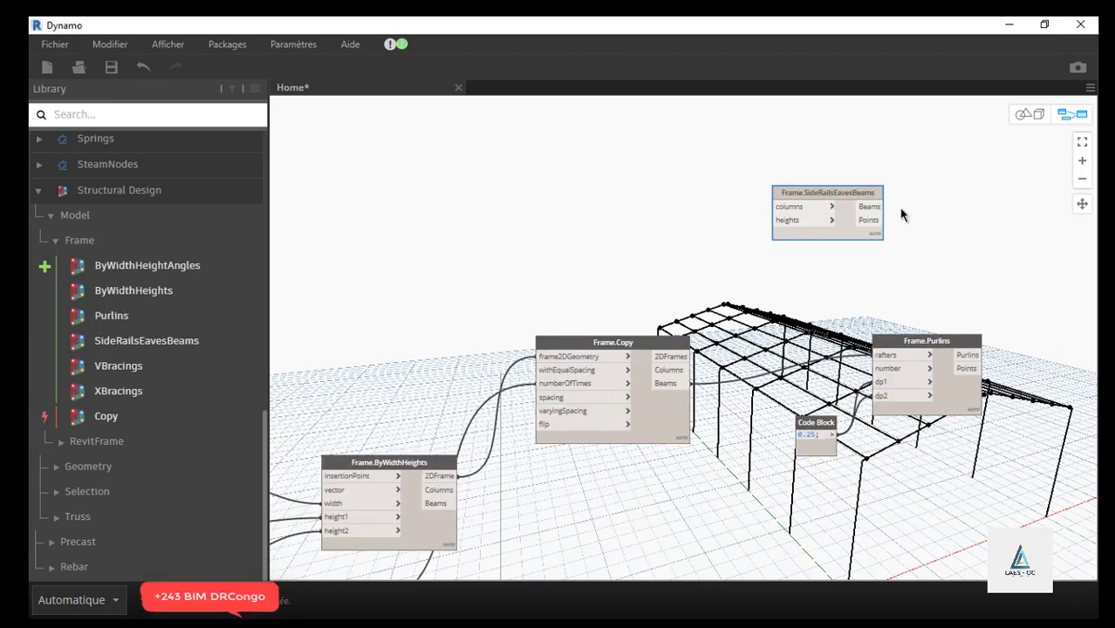
pyautogui.scroll(-1, 902, 216)
pyautogui.scroll(3, 797, 229)
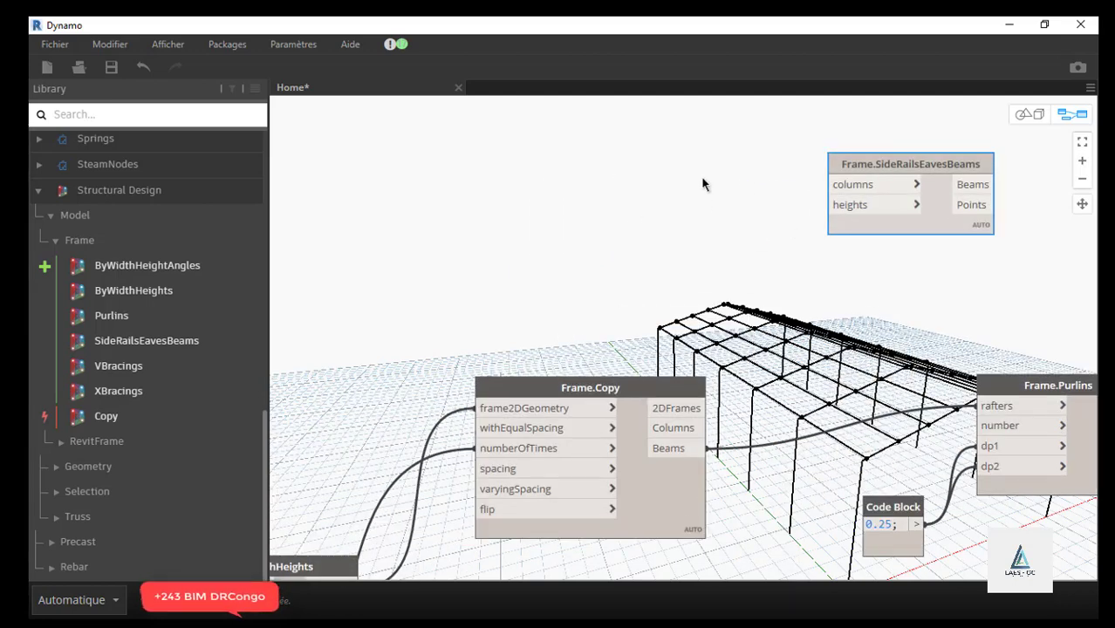
# - Add a Code Block containing h/2; above Frame.Copy, to the left of Frame.SideRailsEavesBeams
pyautogui.scroll(-5, 703, 183)
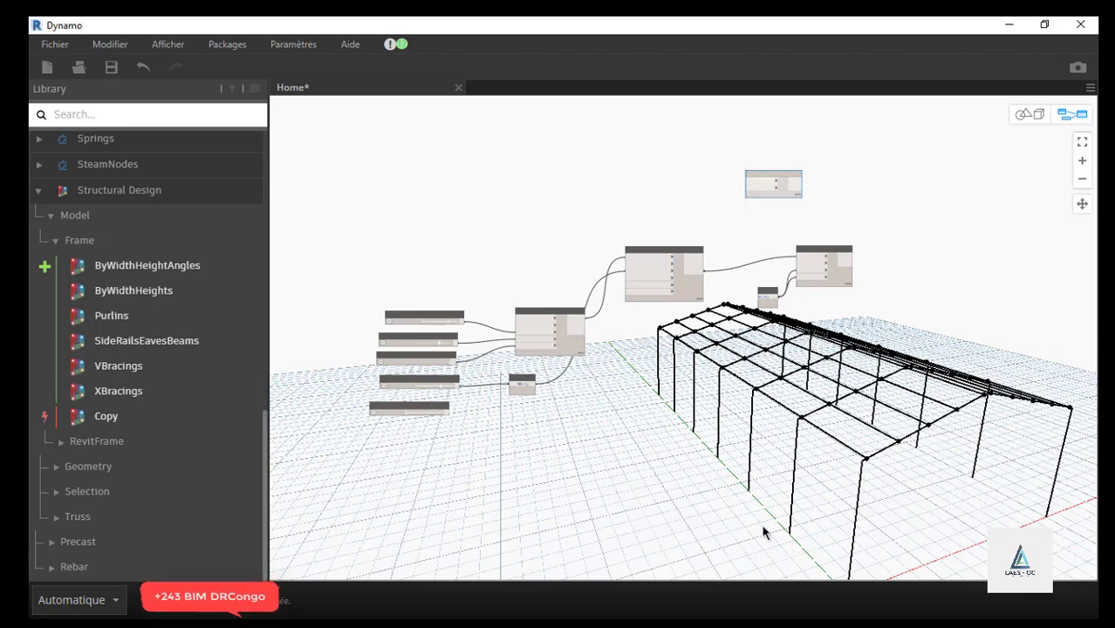
pyautogui.scroll(4, 648, 181)
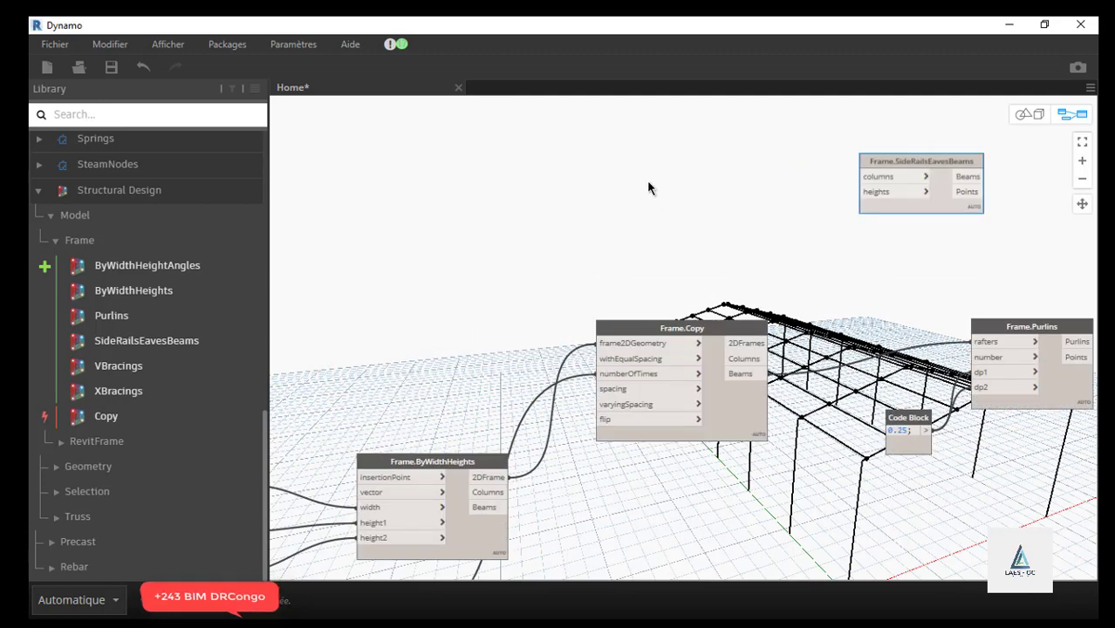
pyautogui.doubleClick(625, 176)
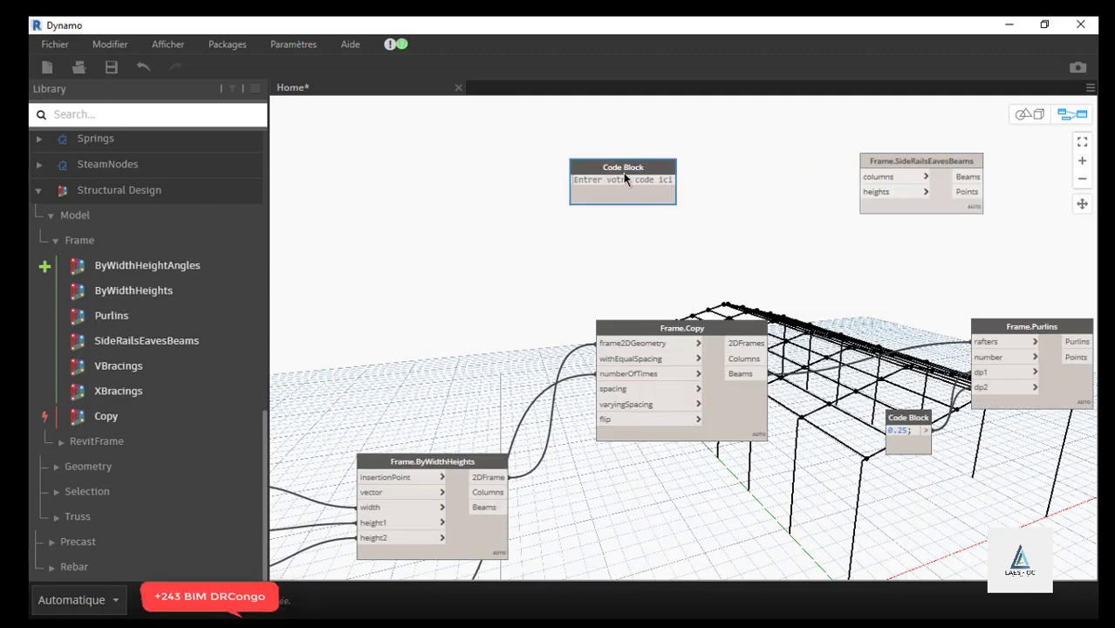
pyautogui.write('h')
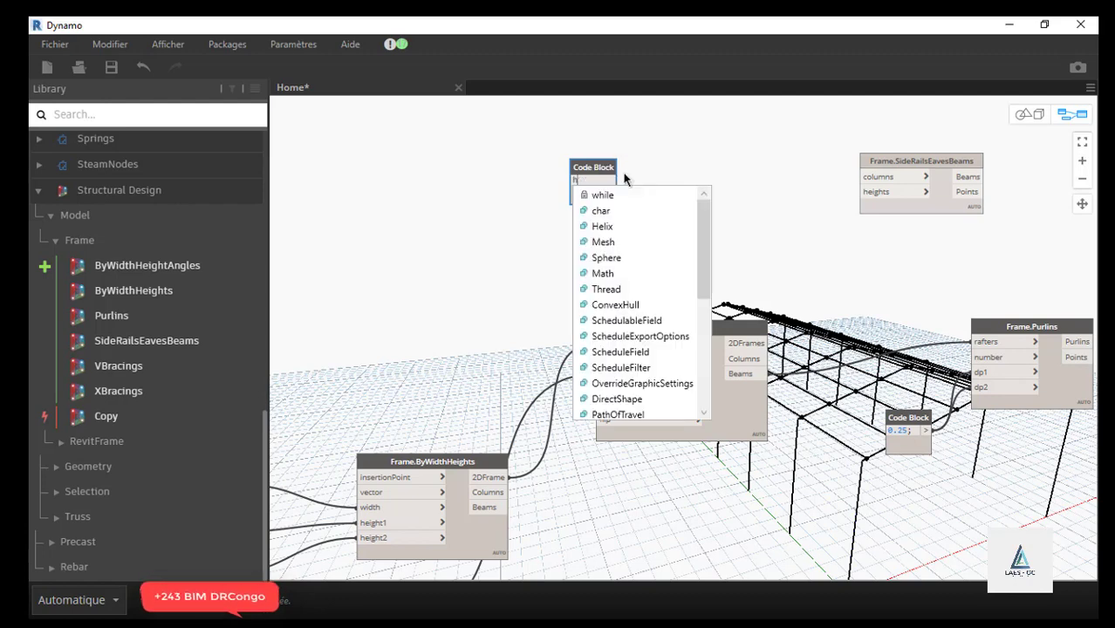
pyautogui.write('/2')
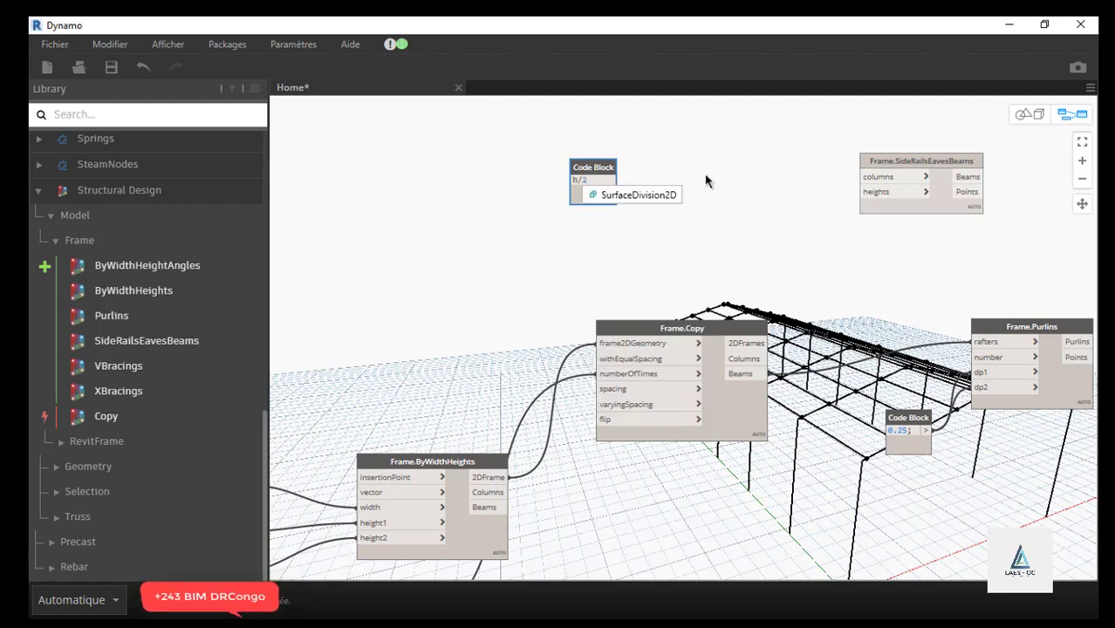
pyautogui.click(706, 179)
# - Wire the Hauteur Portique slider to the h input of the h/2 Code Block
pyautogui.scroll(-4, 898, 236)
pyautogui.scroll(5, 516, 452)
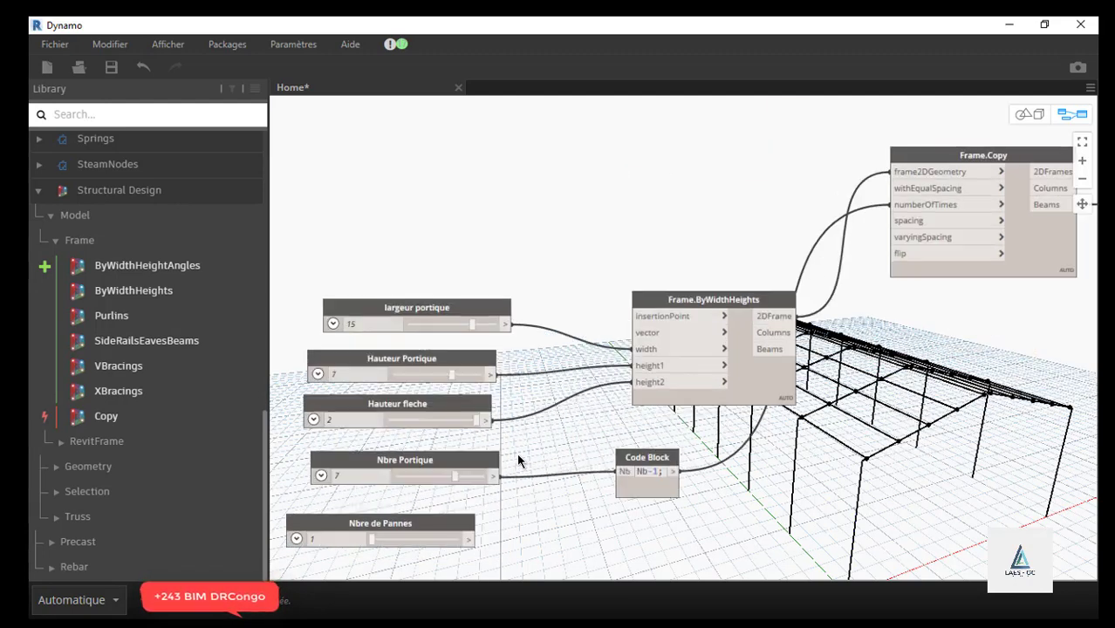
pyautogui.click(491, 375)
pyautogui.scroll(-2, 375, 442)
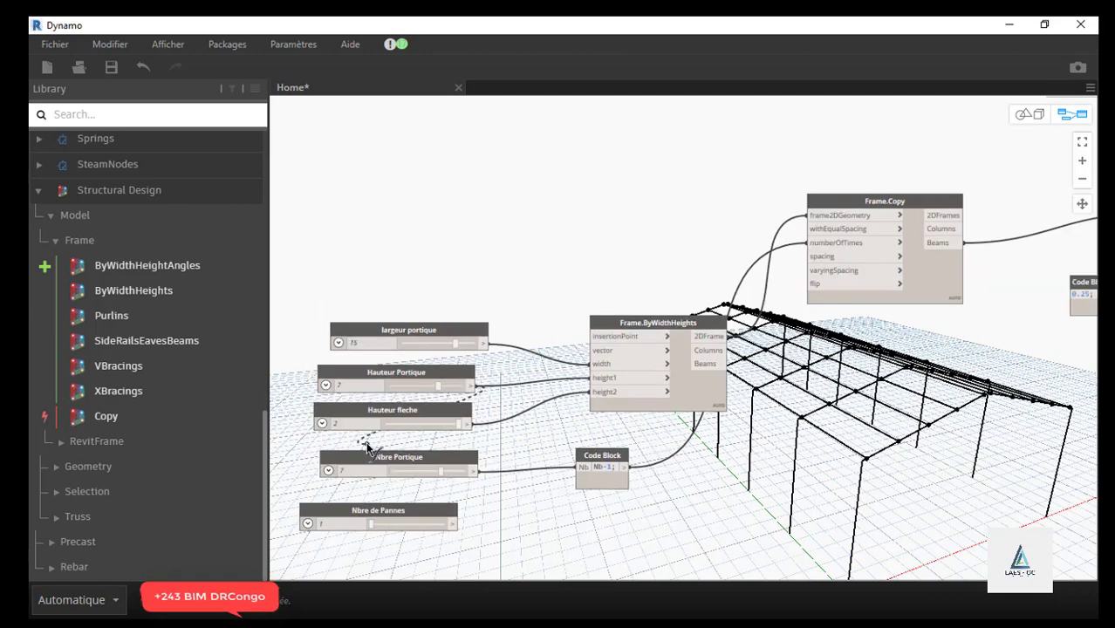
pyautogui.scroll(-2, 367, 447)
pyautogui.click(661, 182)
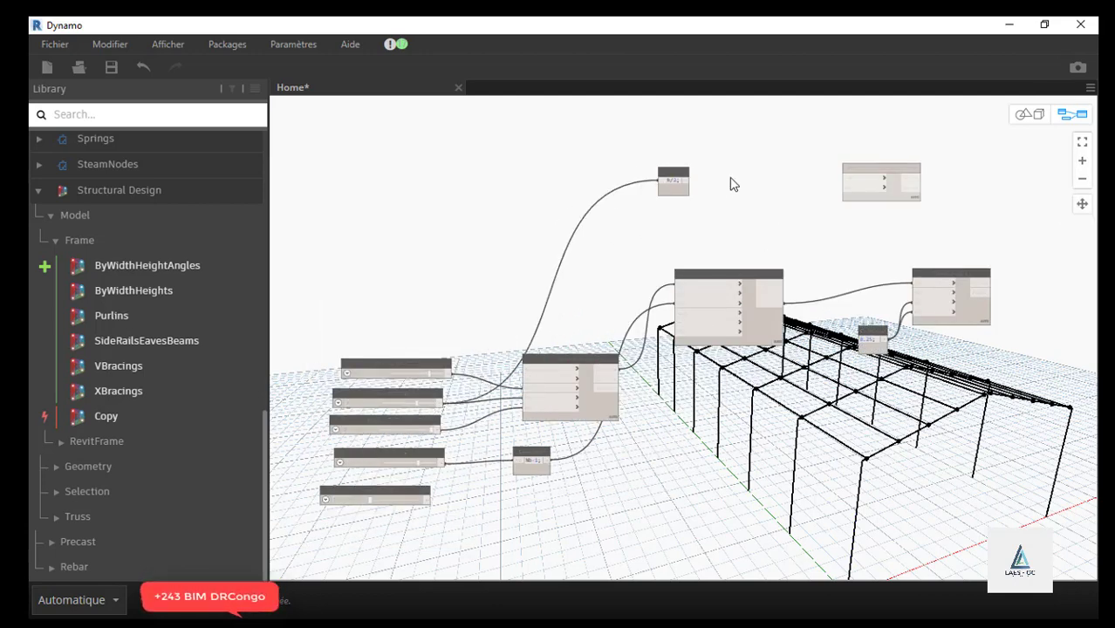
# - Wire the output of the h/2 Code Block to the heights input of Frame.SideRailsEavesBeams
pyautogui.scroll(2, 729, 184)
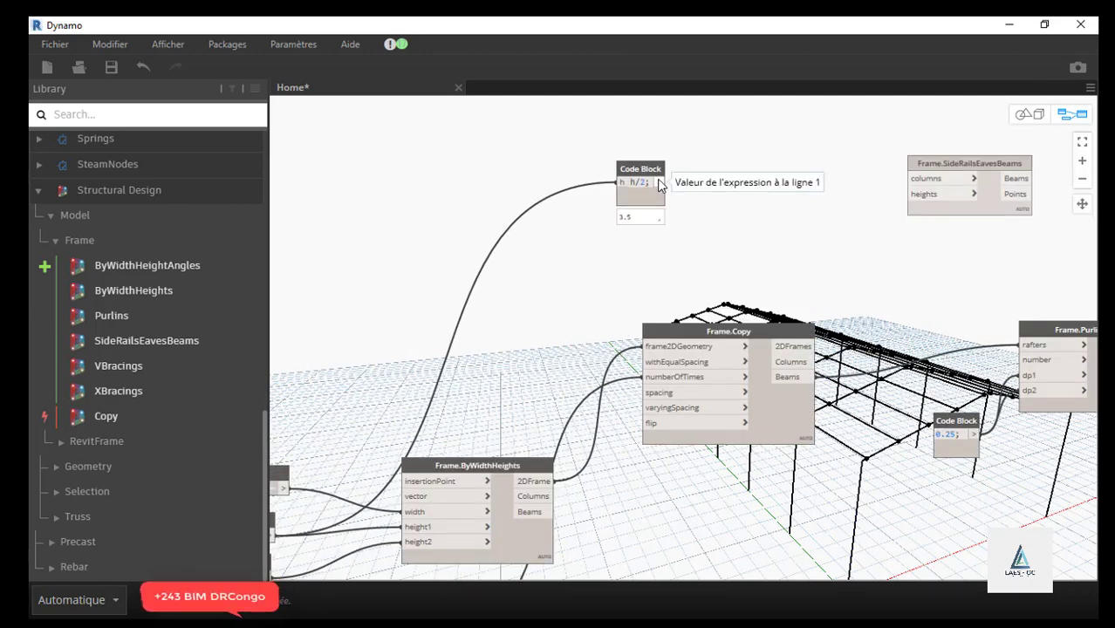
pyautogui.click(660, 183)
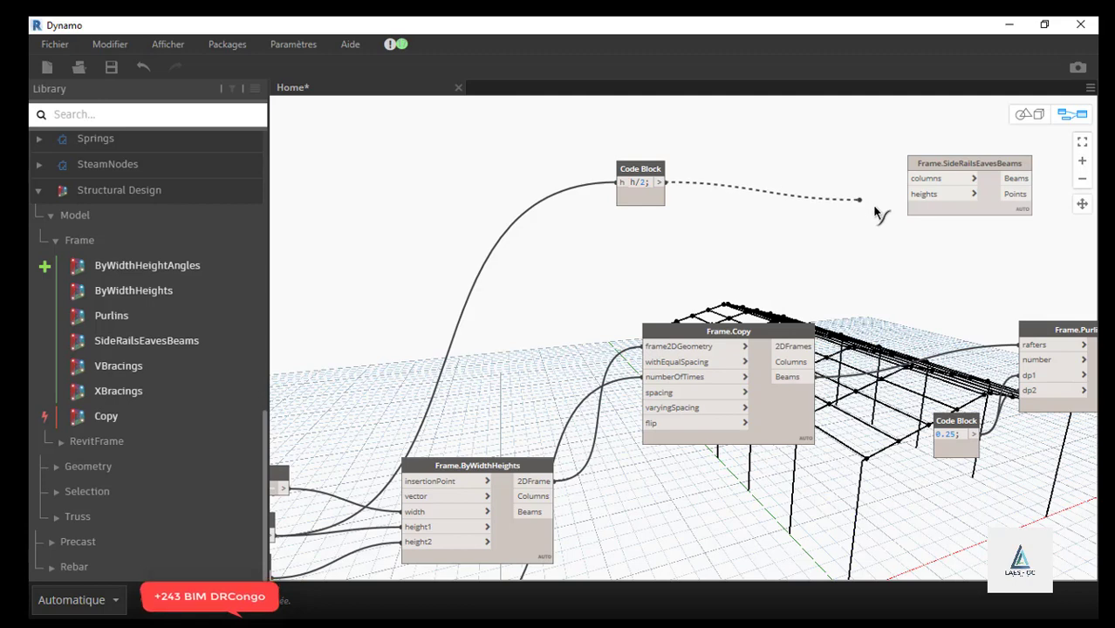
pyautogui.click(930, 204)
pyautogui.scroll(-3, 530, 391)
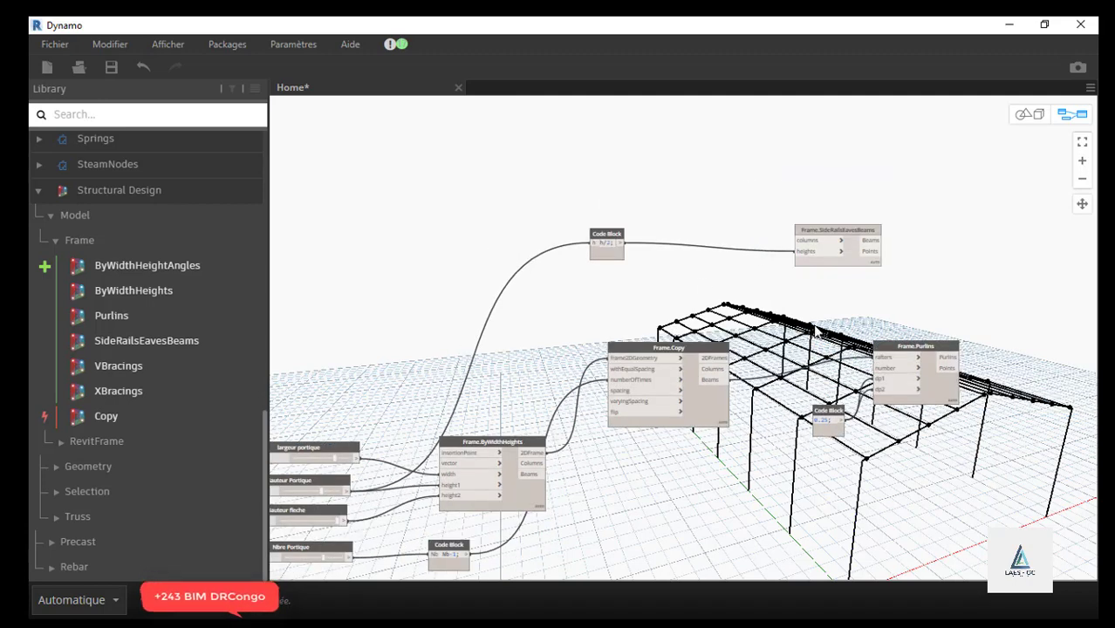
# - Wire the Columns output of Frame.Copy to the columns input of Frame.SideRailsEavesBeams
pyautogui.scroll(2, 814, 329)
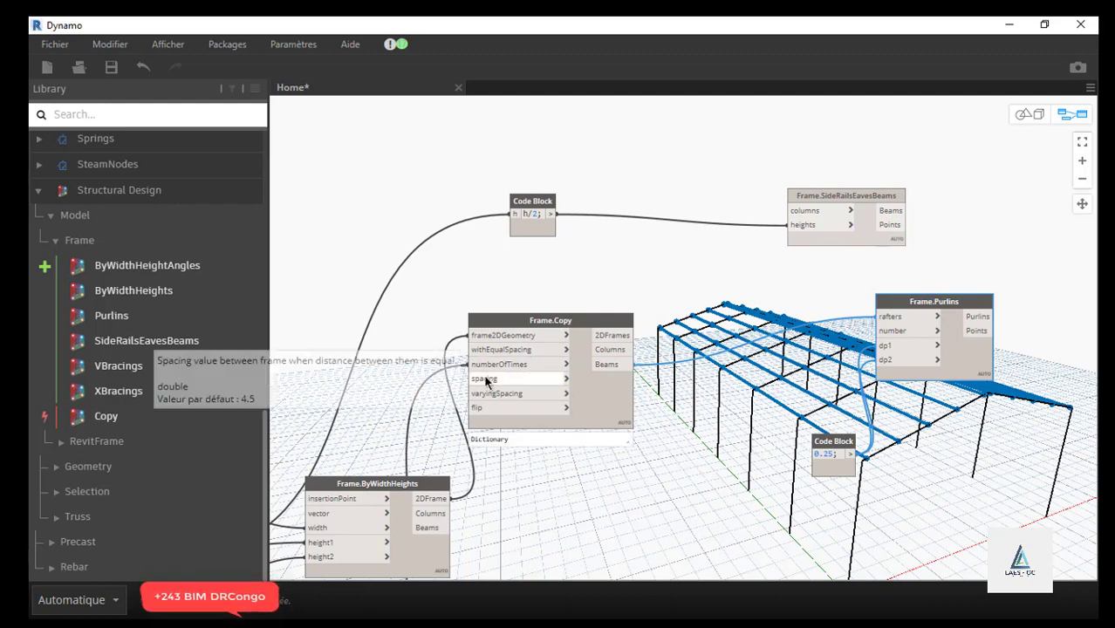
pyautogui.click(619, 348)
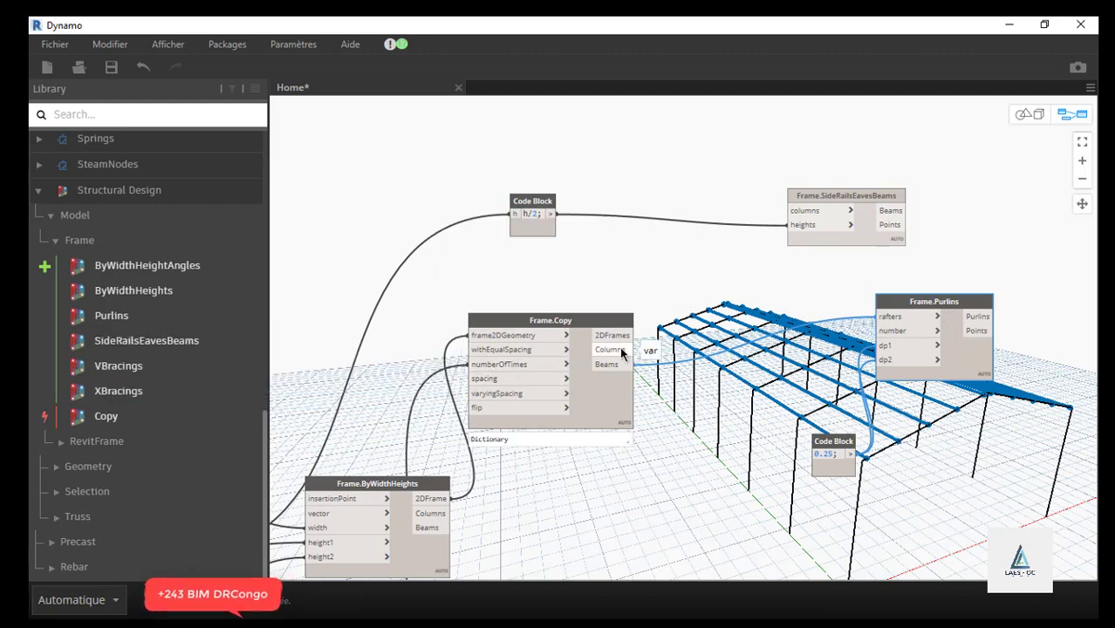
pyautogui.click(794, 211)
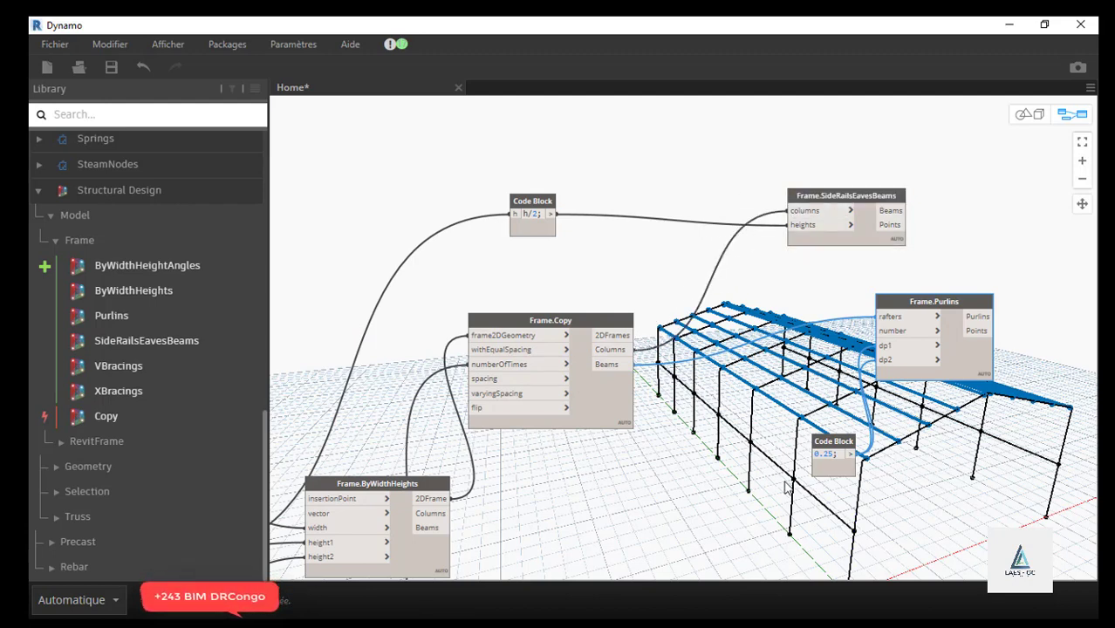
# - Uncover the Revit 3D view behind Dynamo, examine the side rails and eaves beams there, and return to the full-size Dynamo graph
pyautogui.click(1045, 24)
pyautogui.scroll(-4, 948, 267)
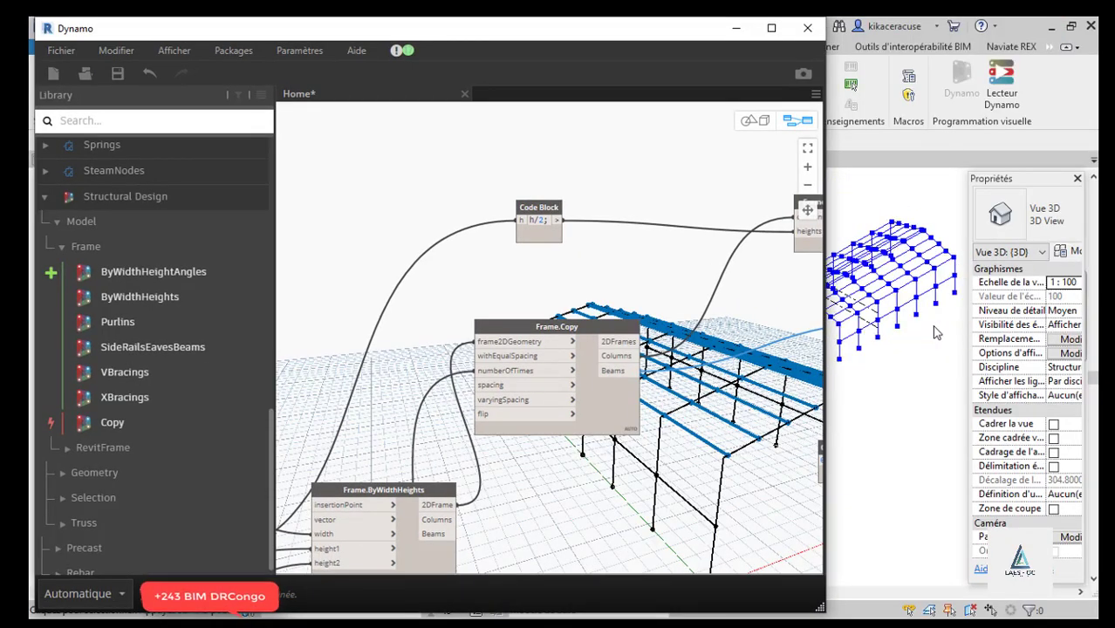
pyautogui.moveTo(646, 36); pyautogui.dragTo(648, 116)
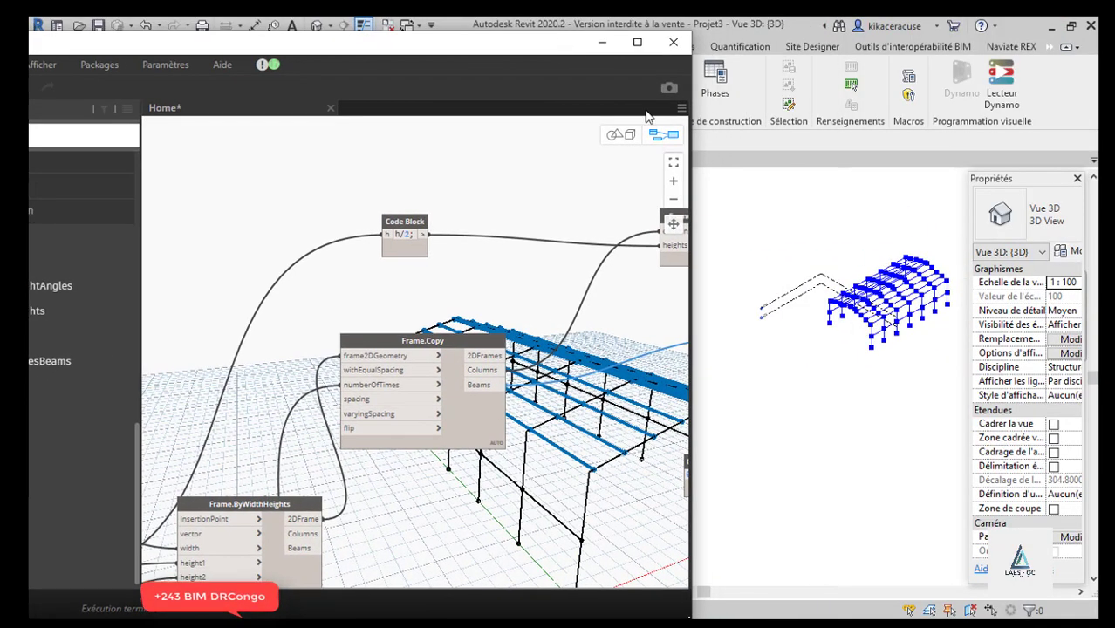
pyautogui.scroll(4, 930, 306)
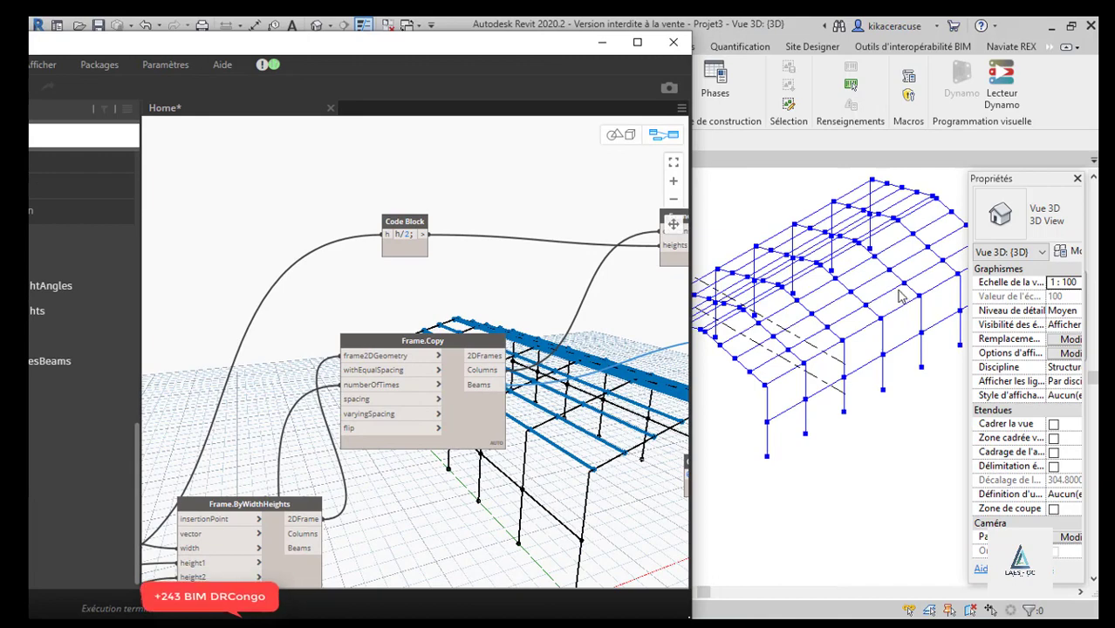
pyautogui.click(637, 42)
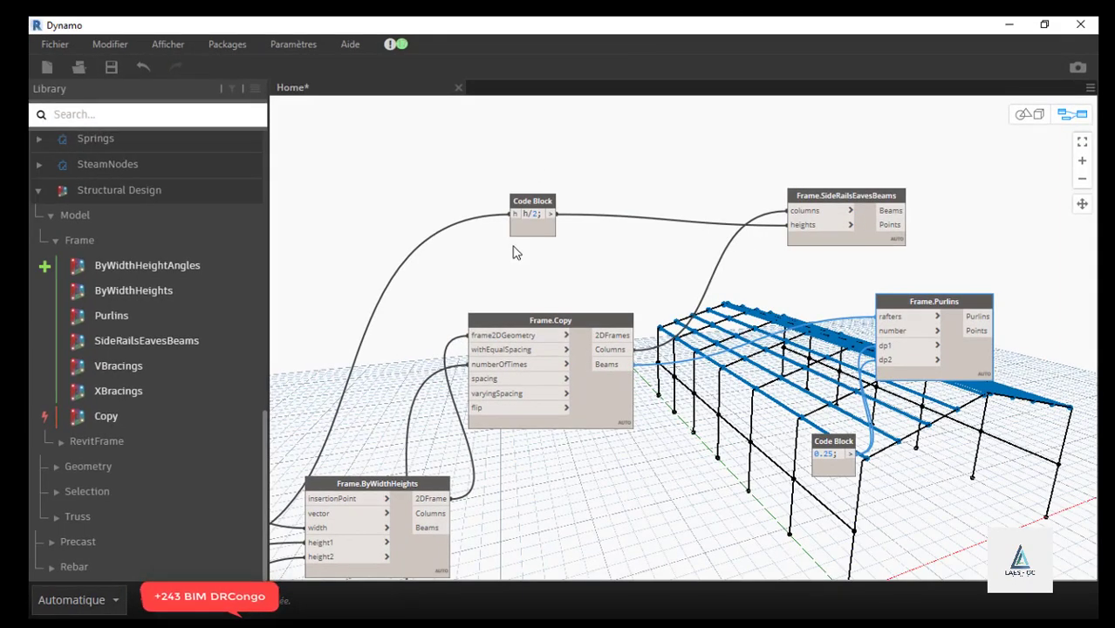
# - Move Frame.Purlins and its 0.25 Code Block to the left, closer to Frame.Copy
pyautogui.scroll(-3, 711, 266)
pyautogui.scroll(5, 711, 266)
pyautogui.moveTo(657, 256); pyautogui.dragTo(632, 255)
pyautogui.moveTo(585, 407); pyautogui.dragTo(509, 406)
pyautogui.scroll(-5, 661, 218)
pyautogui.scroll(3, 382, 333)
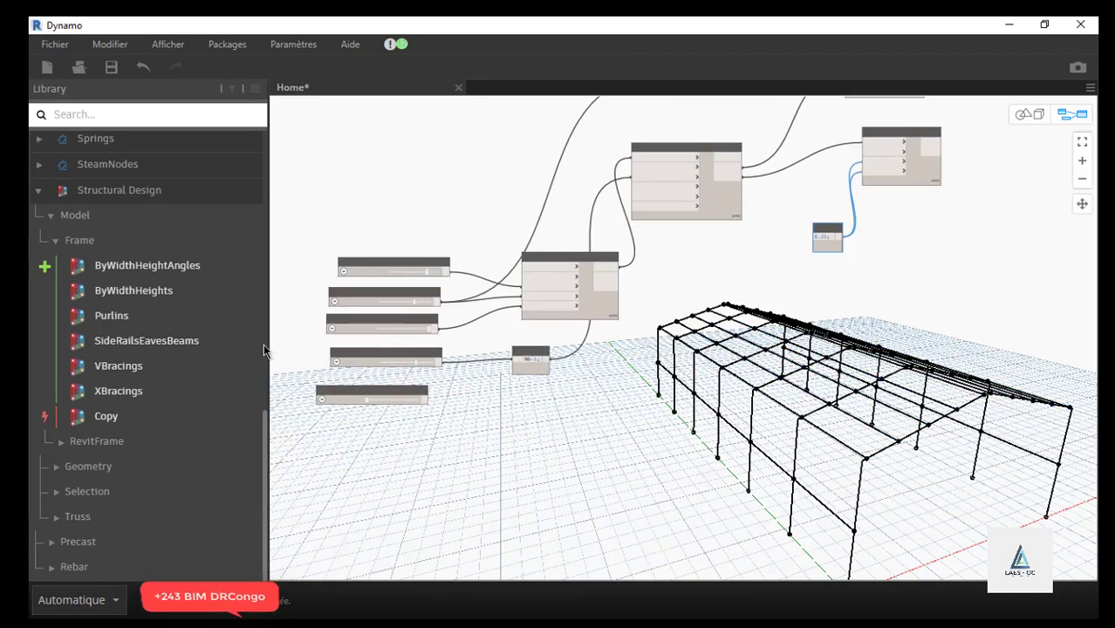
# - Add a Frame.VBracings node and place it to the right of Frame.SideRailsEavesBeams, above the frame model in the preview
pyautogui.moveTo(114, 396)
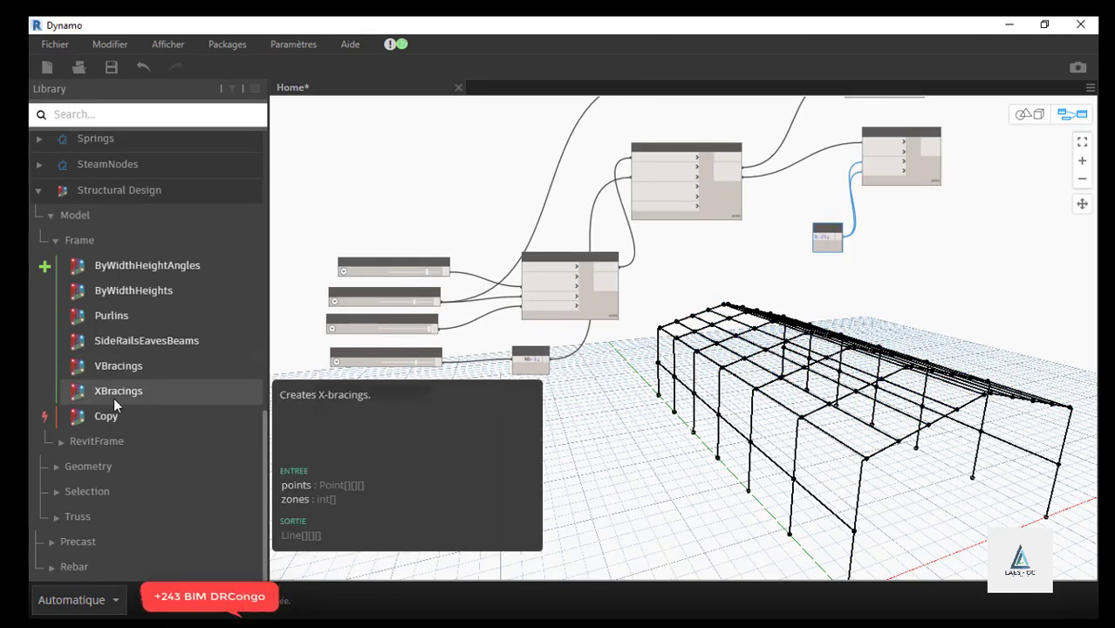
pyautogui.moveTo(117, 369)
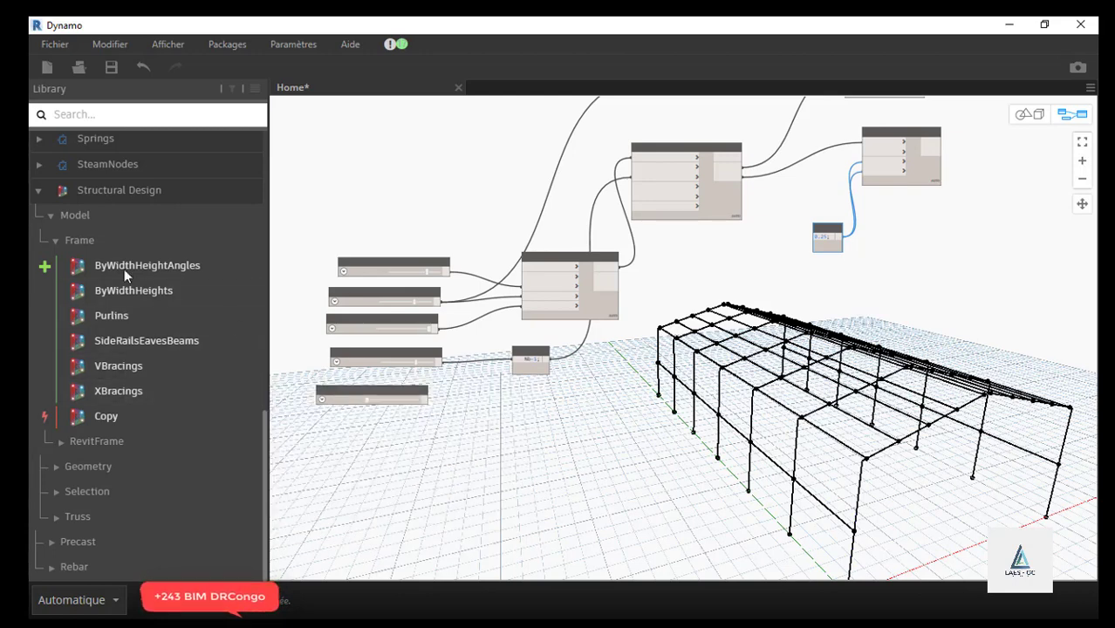
pyautogui.moveTo(210, 372)
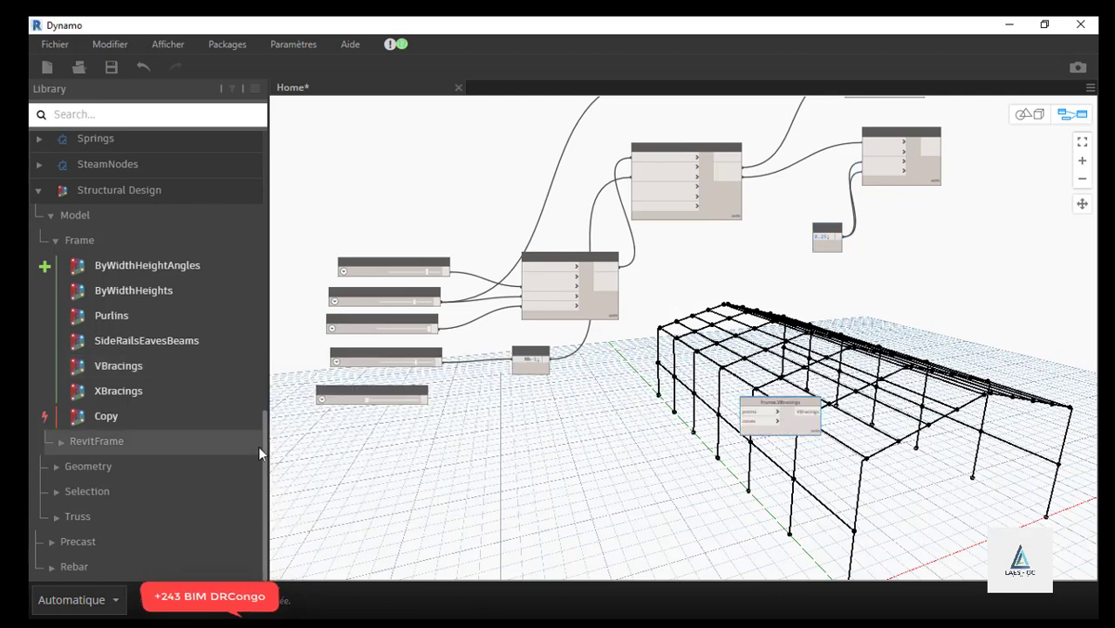
pyautogui.scroll(-6, 450, 407)
pyautogui.scroll(3, 623, 436)
pyautogui.moveTo(570, 374); pyautogui.dragTo(836, 127)
pyautogui.scroll(-2, 572, 456)
pyautogui.scroll(5, 739, 256)
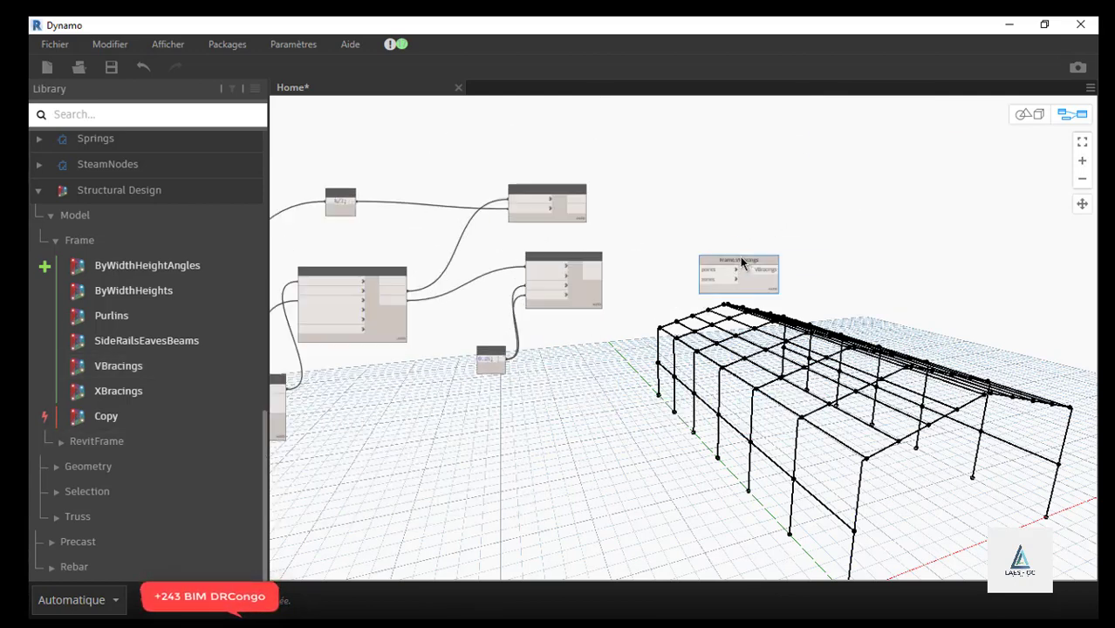
pyautogui.moveTo(739, 258); pyautogui.dragTo(710, 136)
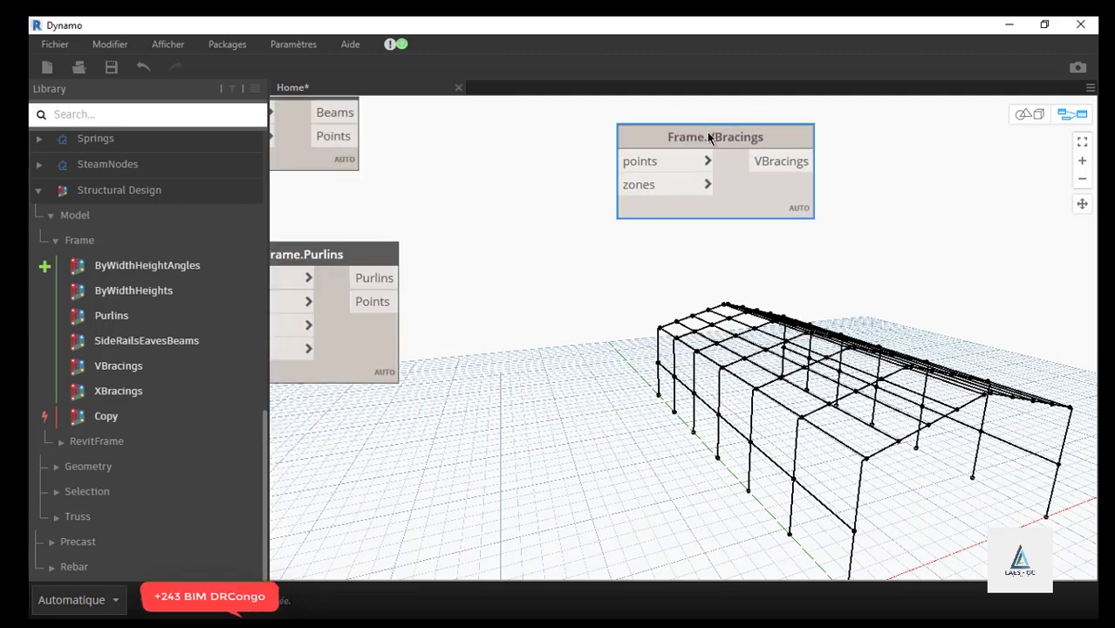
pyautogui.scroll(-3, 647, 418)
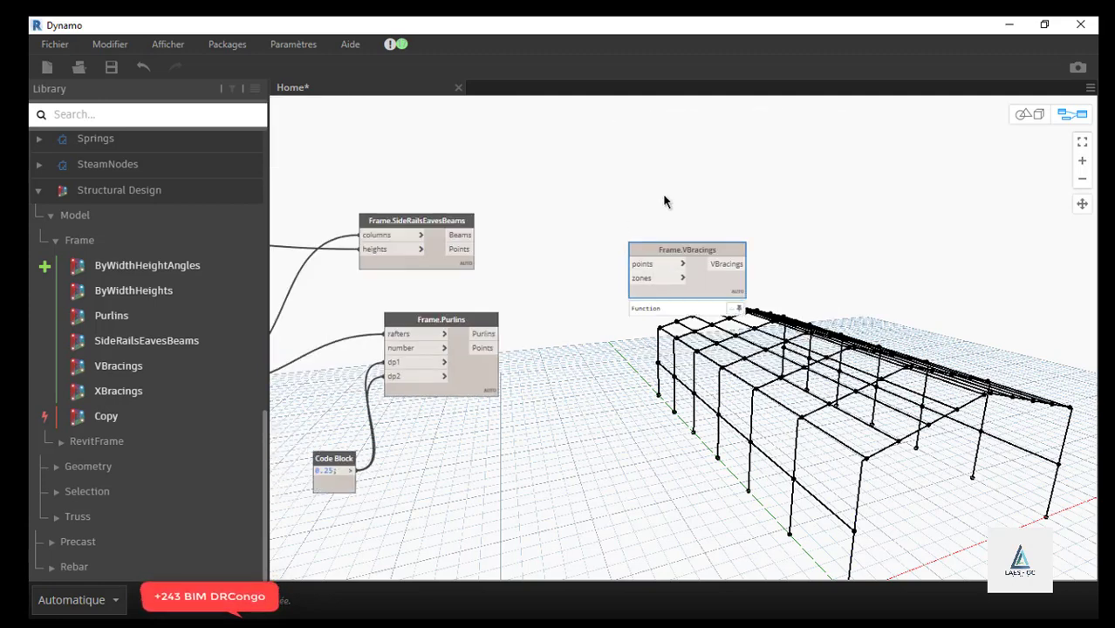
pyautogui.scroll(2, 592, 239)
pyautogui.moveTo(689, 254); pyautogui.dragTo(707, 207)
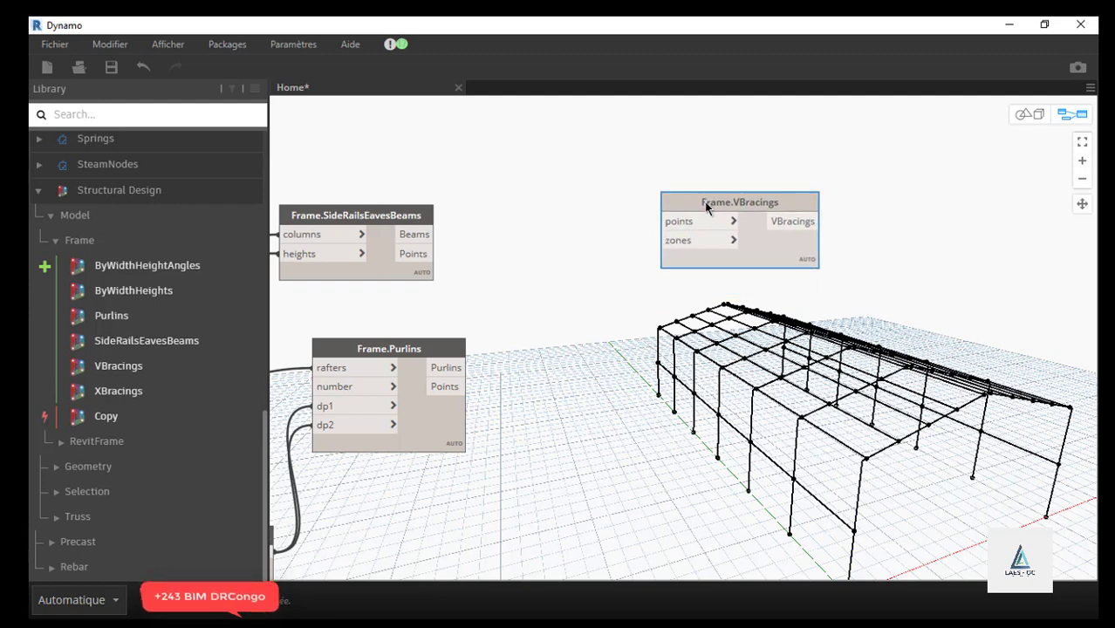
# - Wire the Points output of Frame.Purlins to the points input of Frame.VBracings and shift that node further right
pyautogui.moveTo(702, 219)
pyautogui.click(450, 386)
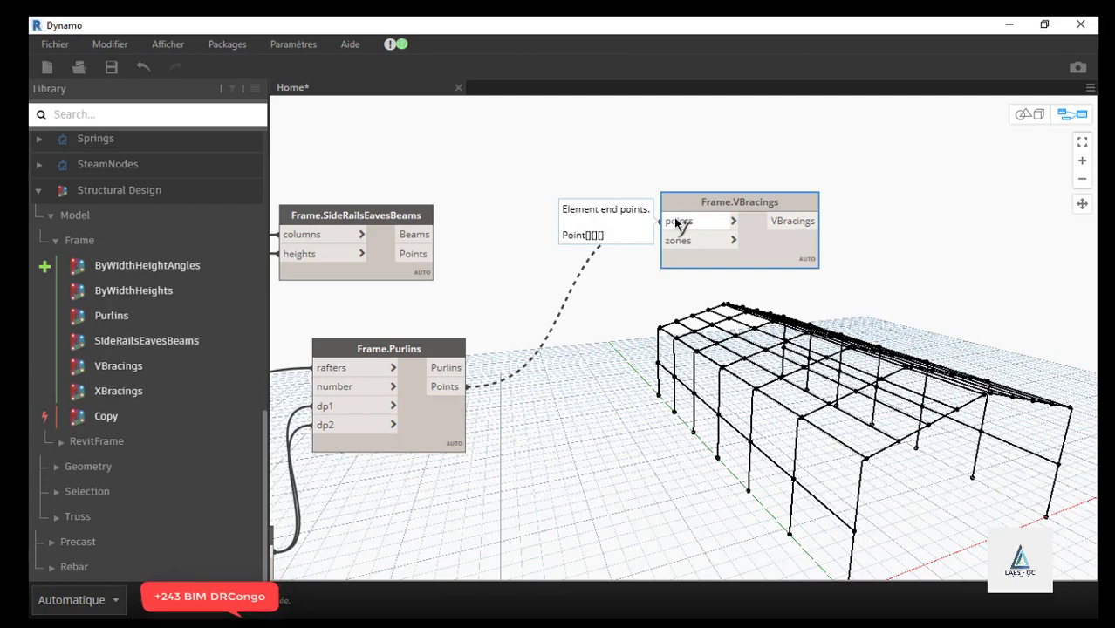
pyautogui.click(677, 224)
pyautogui.scroll(-2, 777, 169)
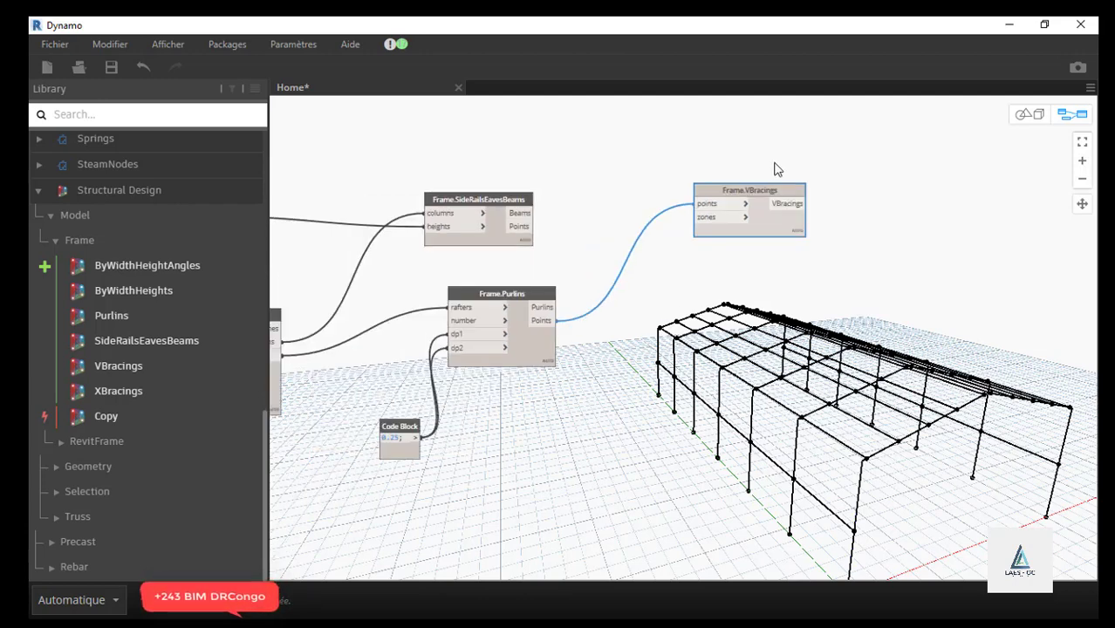
pyautogui.scroll(3, 715, 222)
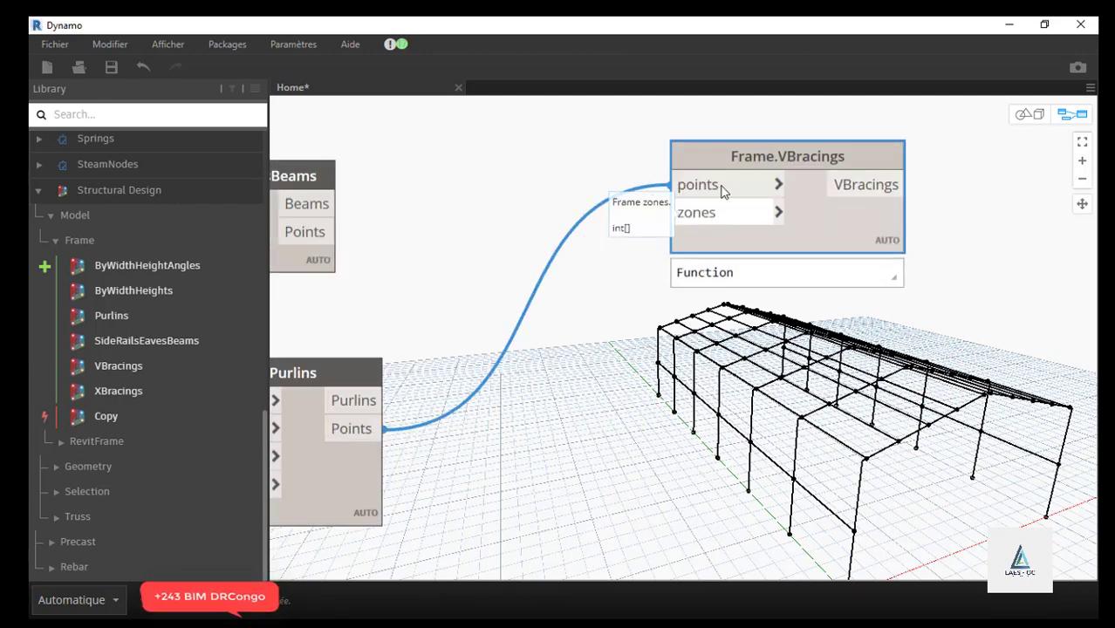
pyautogui.moveTo(788, 155); pyautogui.dragTo(797, 155)
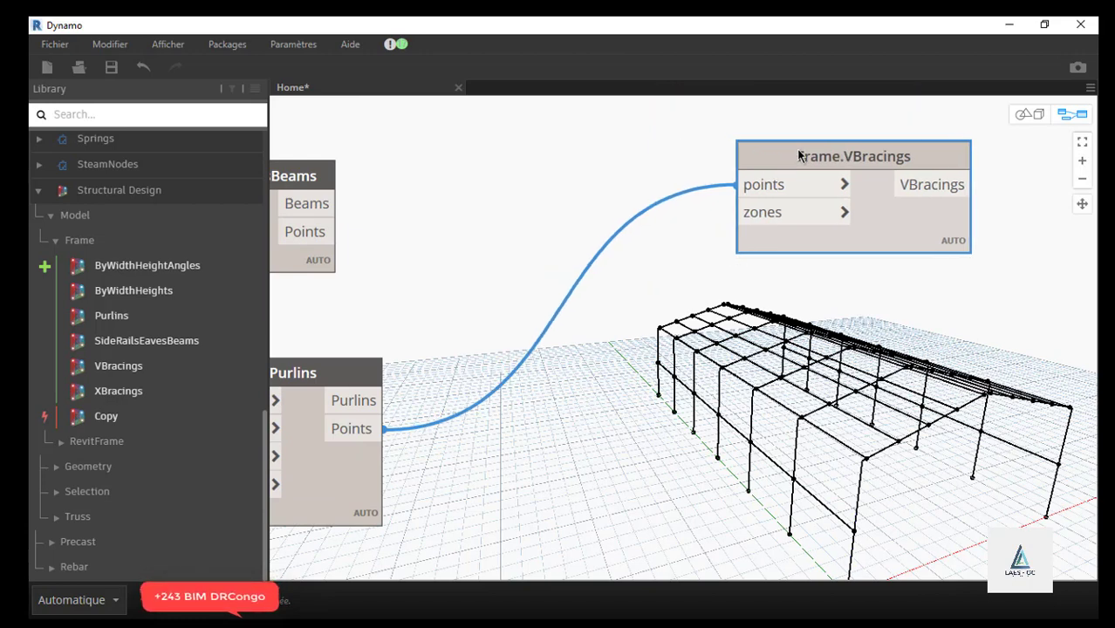
# - Try to wire the output of the Nb-1 Code Block to the zones input of Frame.VBracings
pyautogui.scroll(-5, 748, 137)
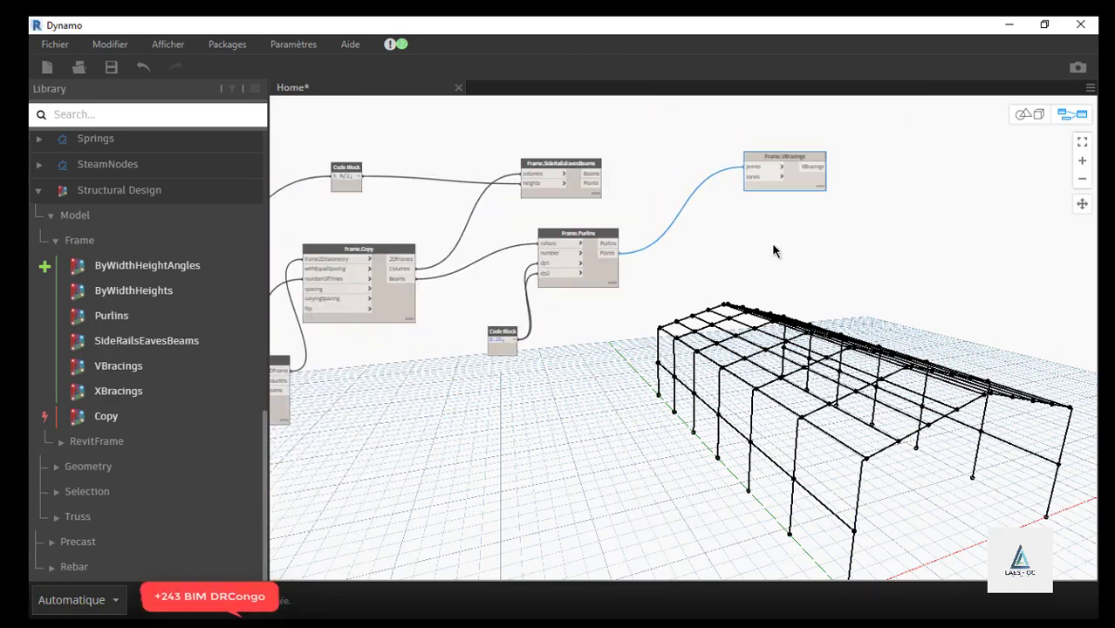
pyautogui.scroll(5, 408, 421)
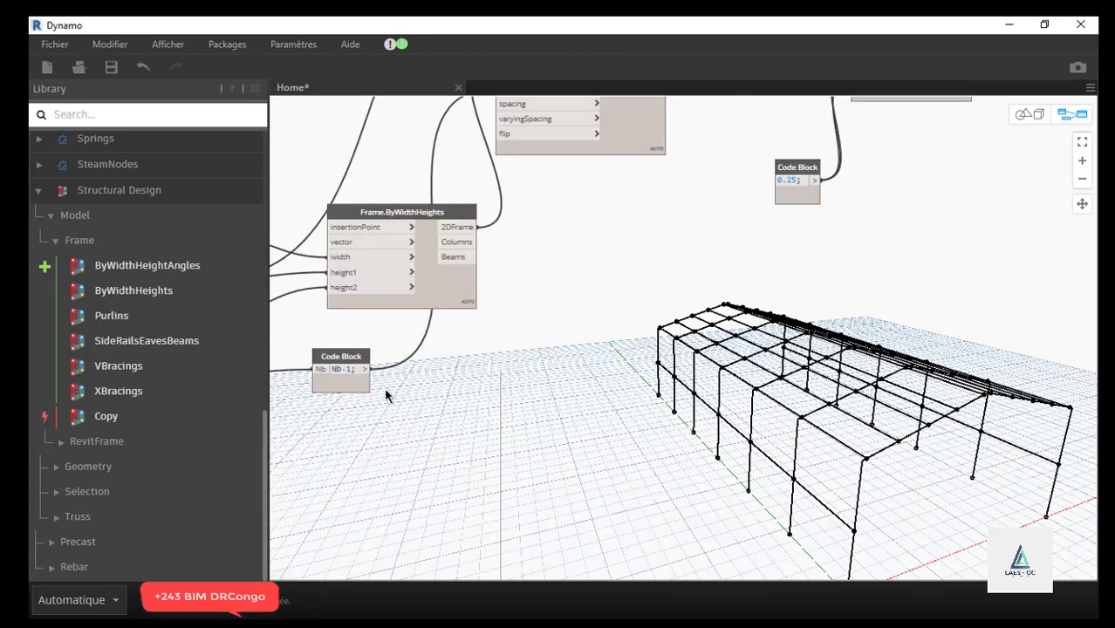
pyautogui.scroll(2, 365, 375)
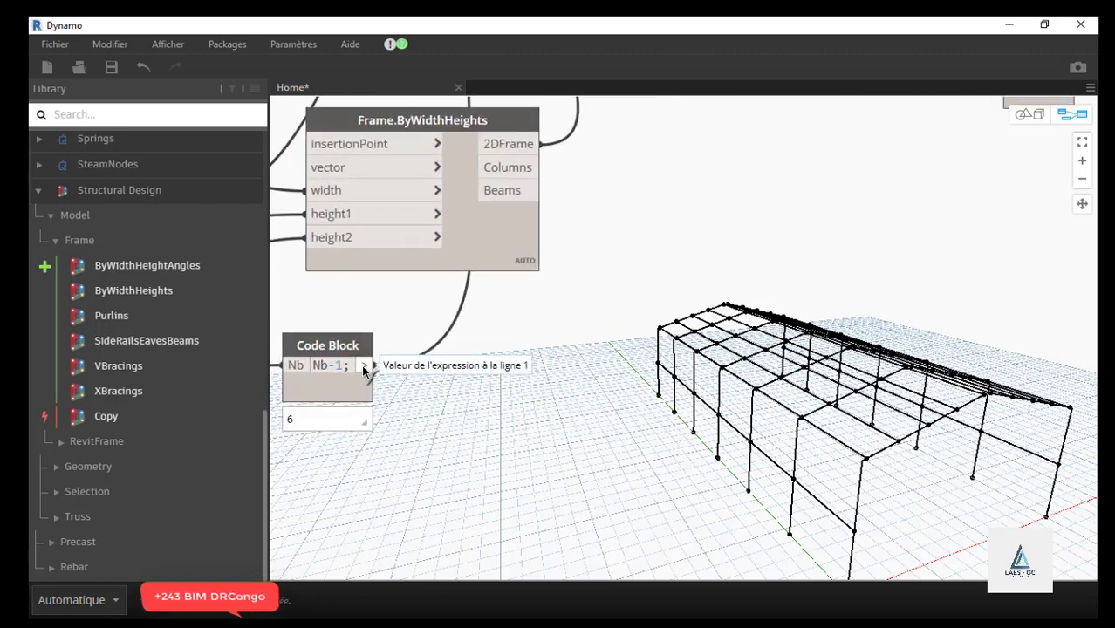
pyautogui.moveTo(364, 365); pyautogui.dragTo(676, 209)
pyautogui.scroll(-3, 385, 463)
# - Add a Code Block containing [1,Der]; in the empty area below Frame.VBracings
pyautogui.scroll(4, 925, 141)
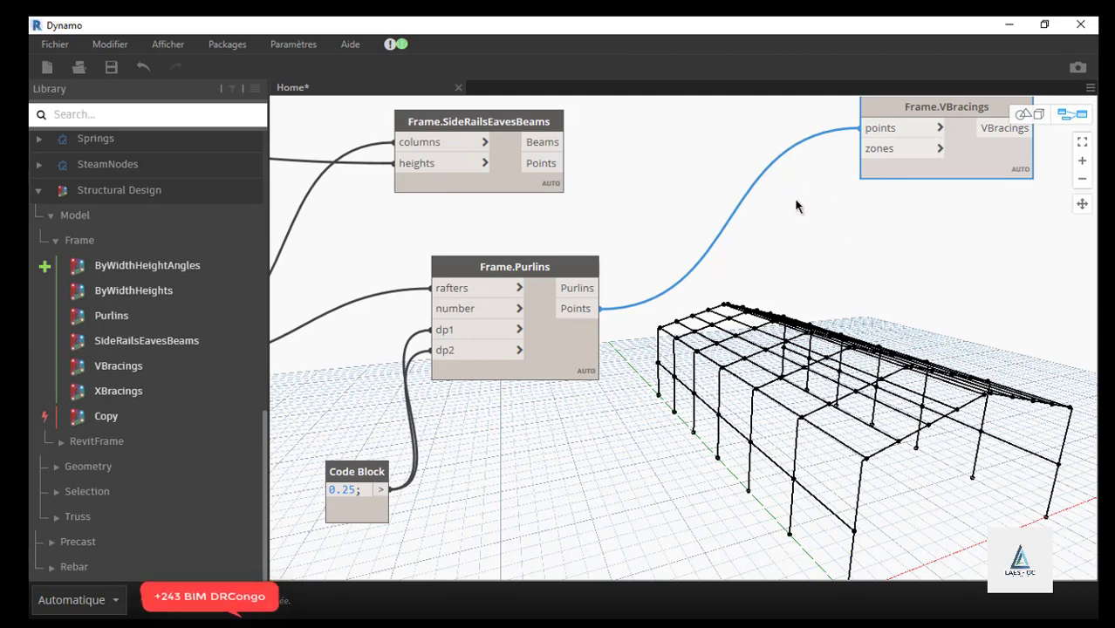
pyautogui.doubleClick(821, 221)
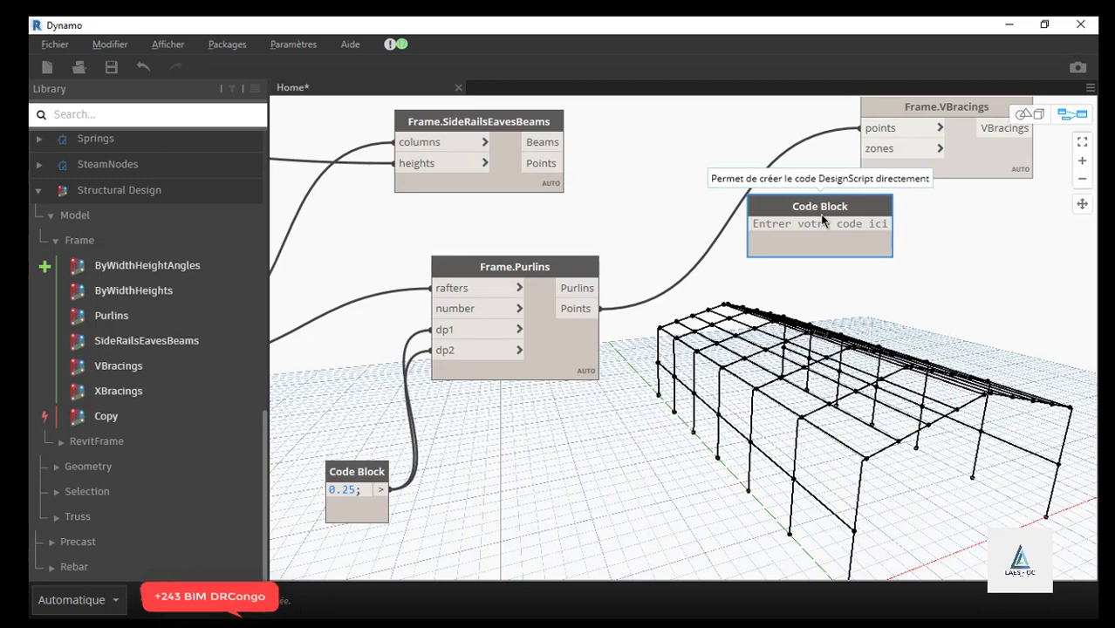
pyautogui.write('[1,Der')
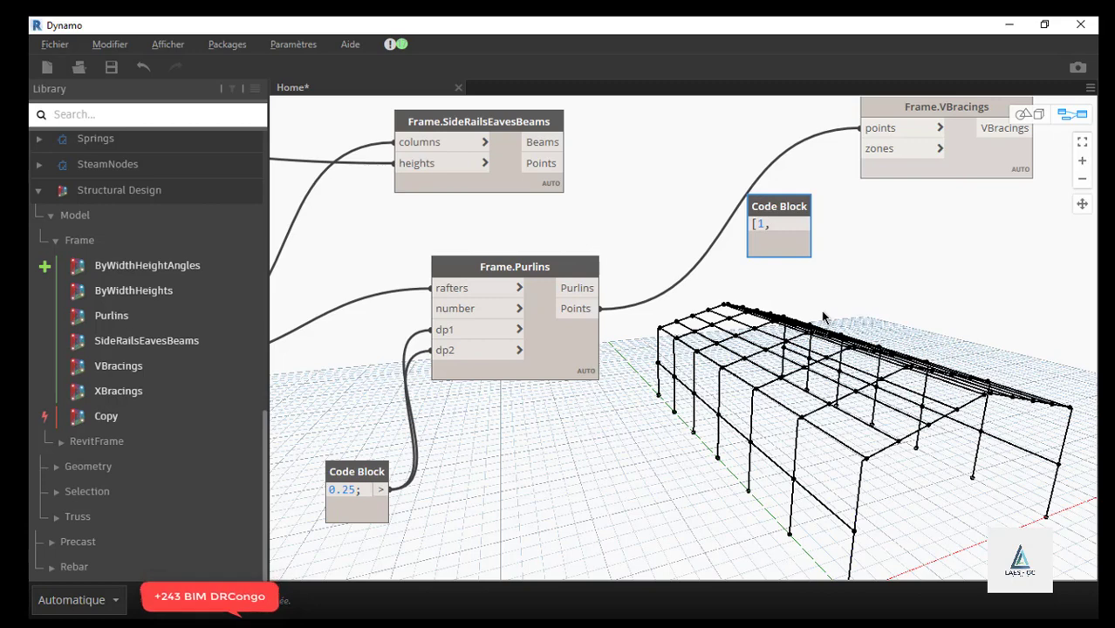
pyautogui.write('De')
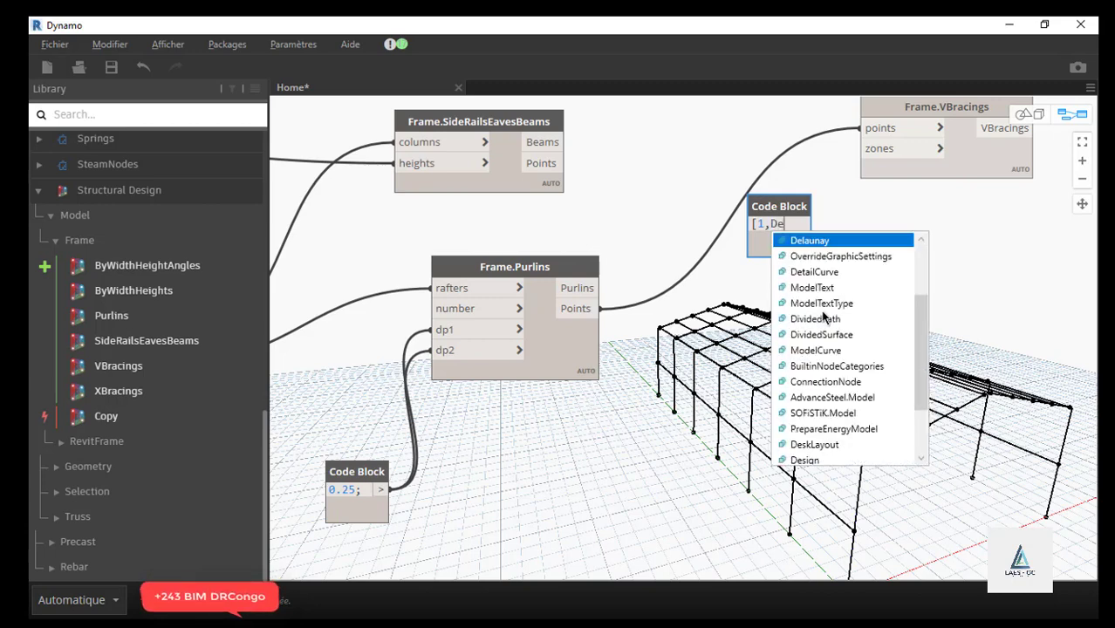
pyautogui.write('r')
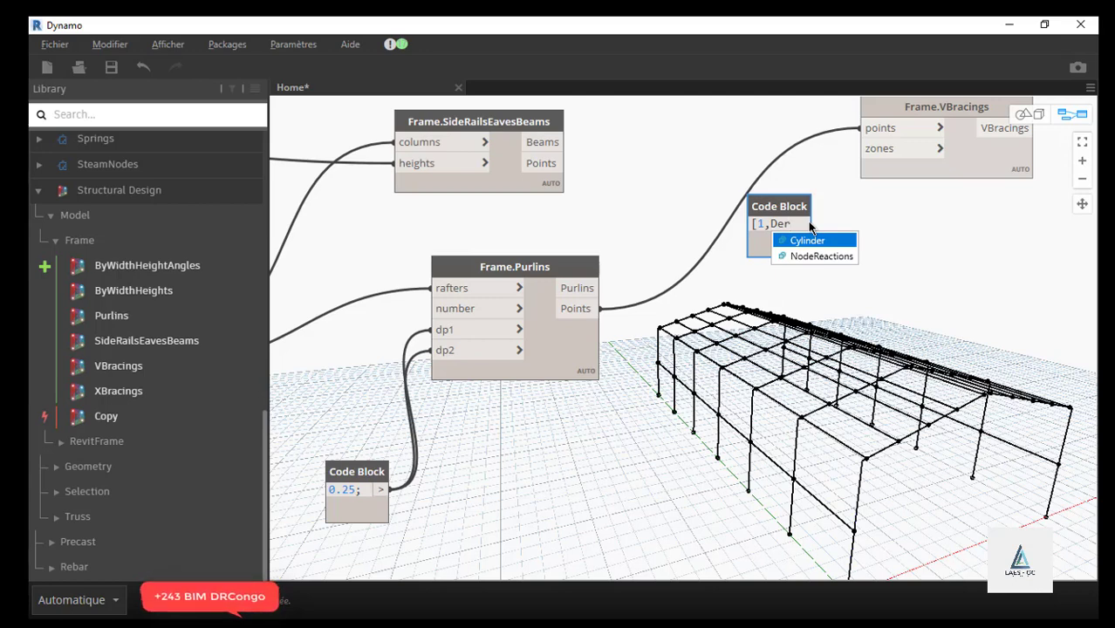
pyautogui.write(']')
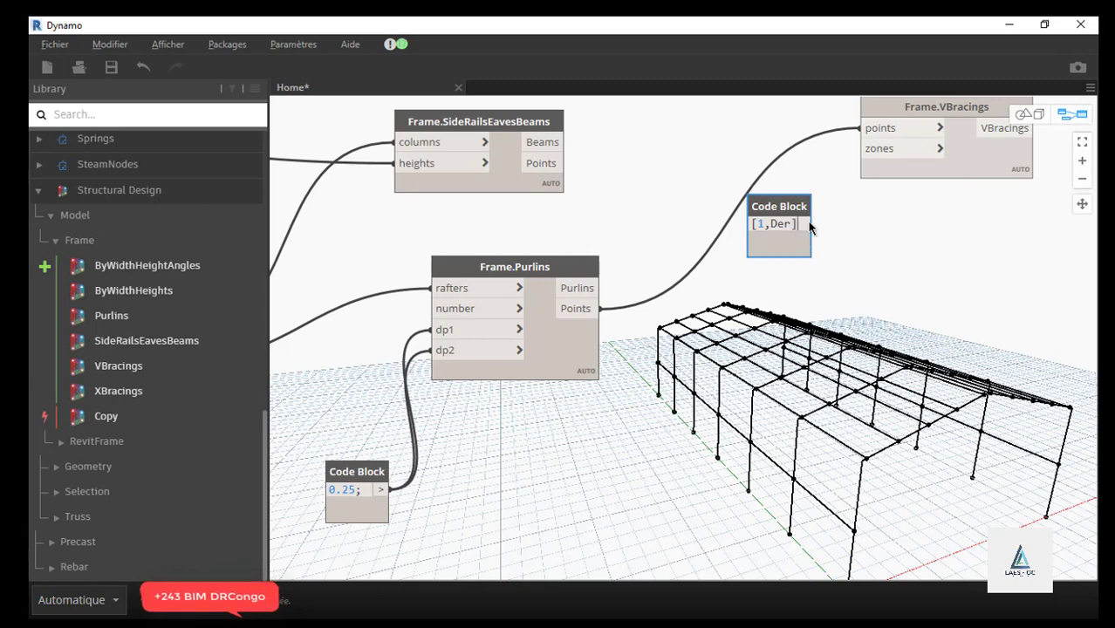
pyautogui.click(876, 247)
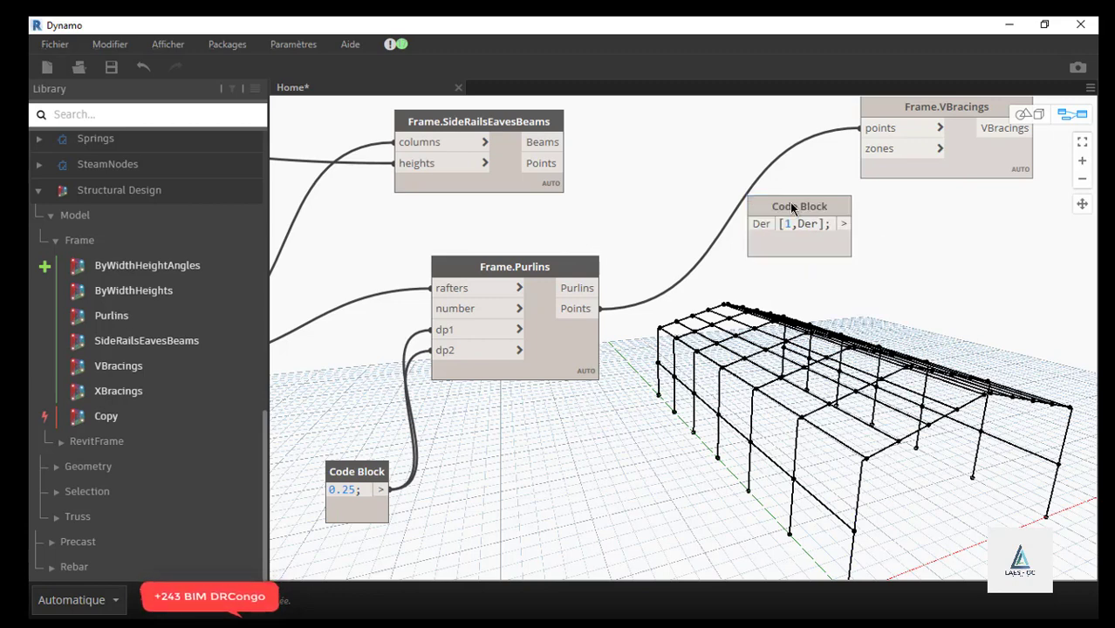
# - Move the [1,Der] Code Block further left and wire its output to the zones input of Frame.VBracings
pyautogui.moveTo(789, 204); pyautogui.dragTo(679, 184)
pyautogui.click(738, 201)
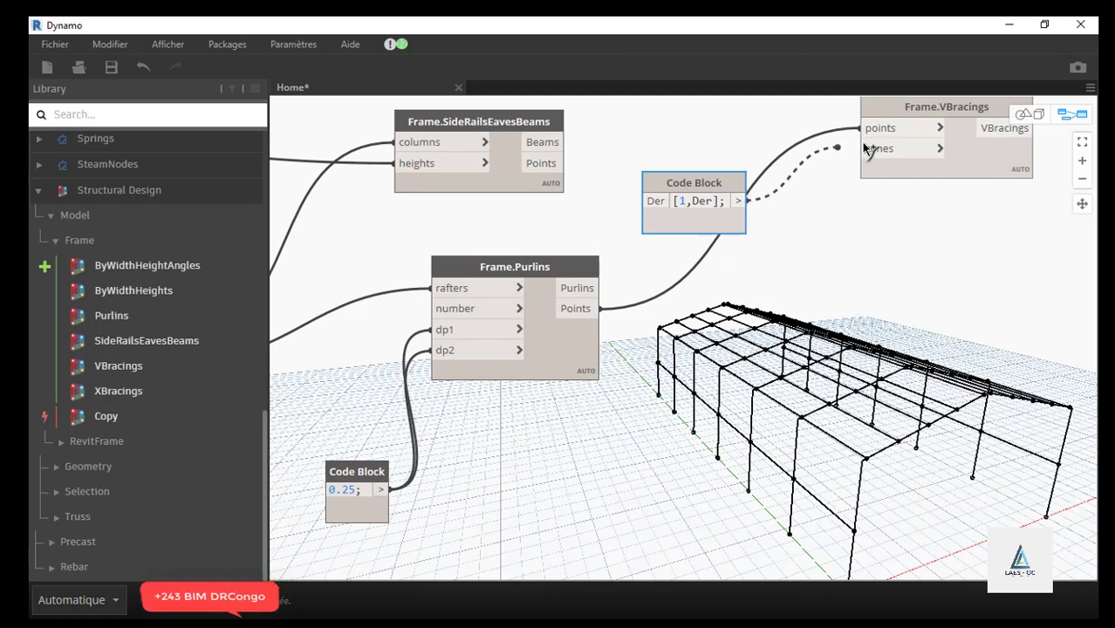
pyautogui.click(875, 148)
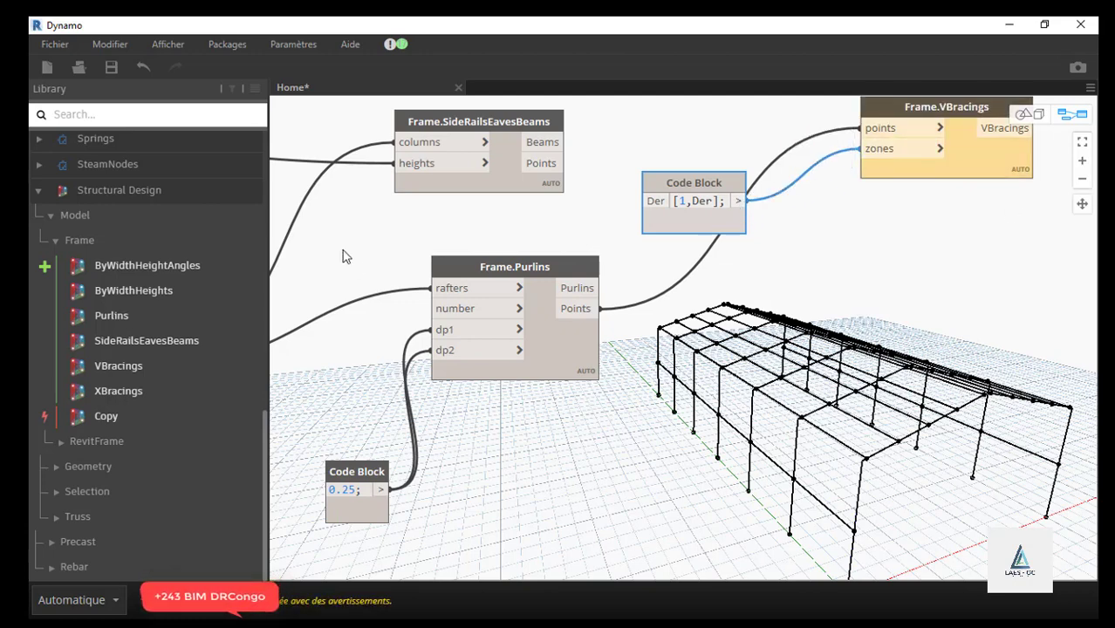
# - Wire the Der input of the [1,Der] Code Block to the output of the Nb-1 Code Block
pyautogui.click(650, 200)
pyautogui.scroll(-3, 1017, 310)
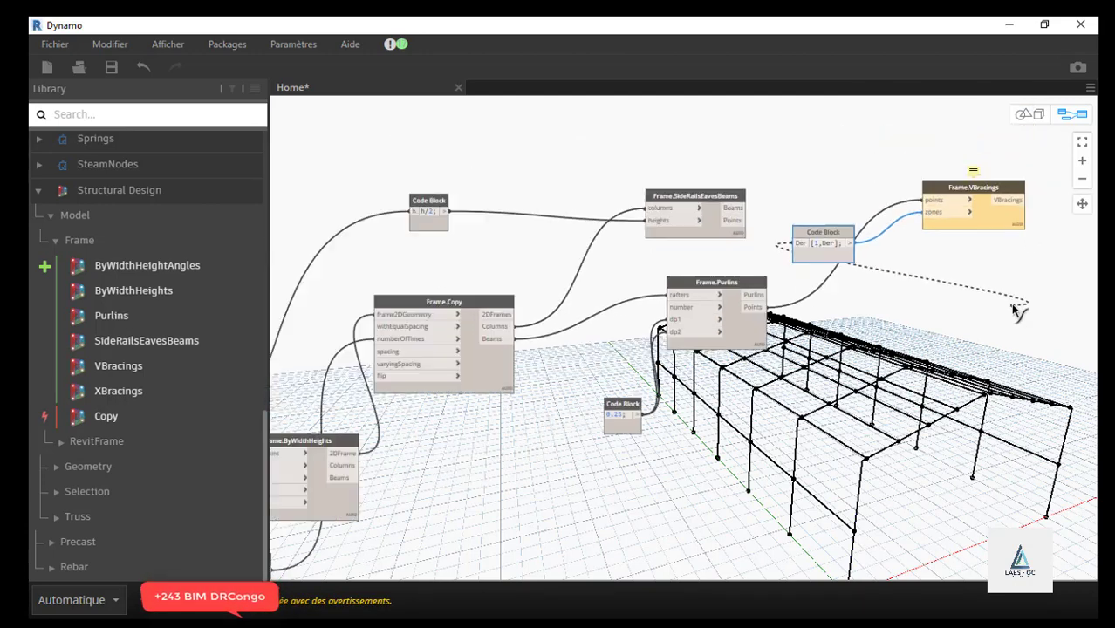
pyautogui.scroll(-2, 1017, 309)
pyautogui.scroll(5, 610, 489)
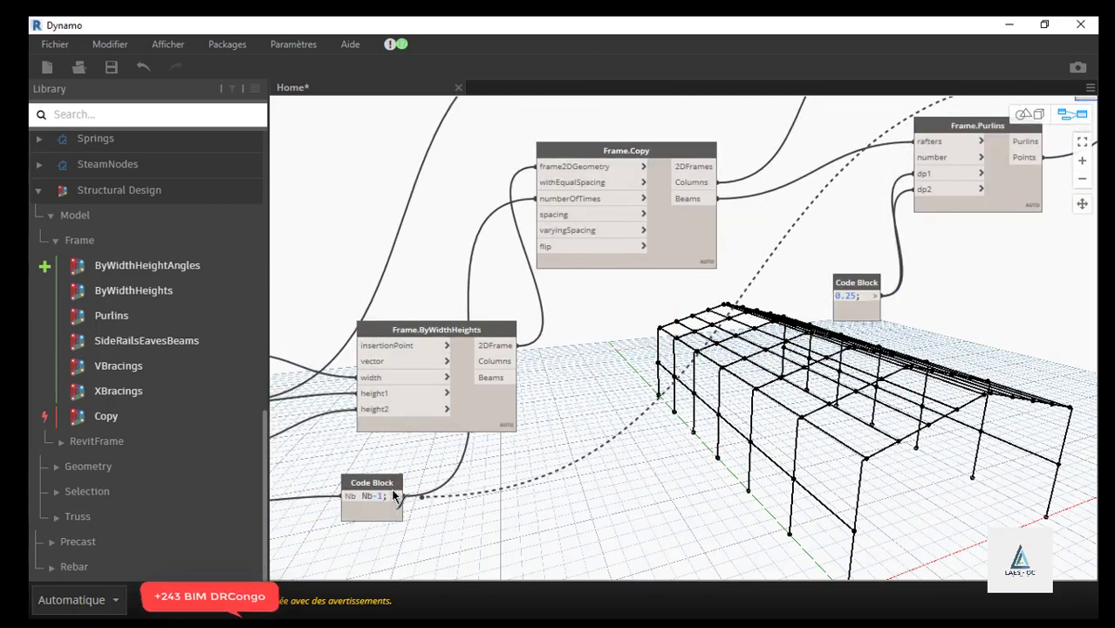
pyautogui.click(396, 496)
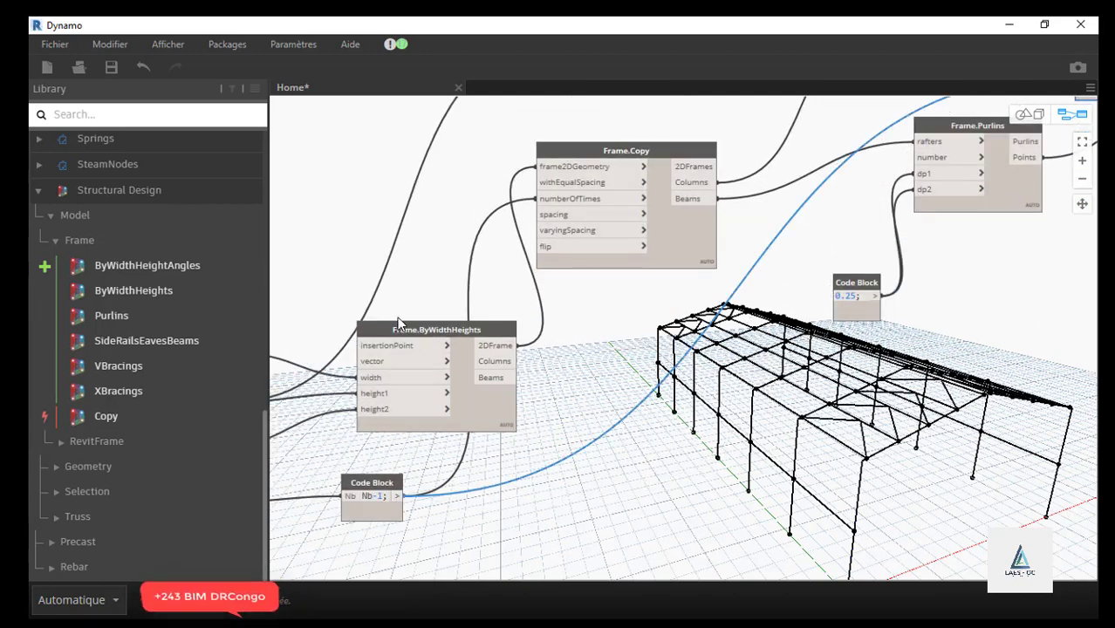
# - Disconnect the Nb-1 wire from the Der input of the [1,Der] Code Block and view the frame model without bracings
pyautogui.scroll(-4, 398, 323)
pyautogui.scroll(2, 695, 204)
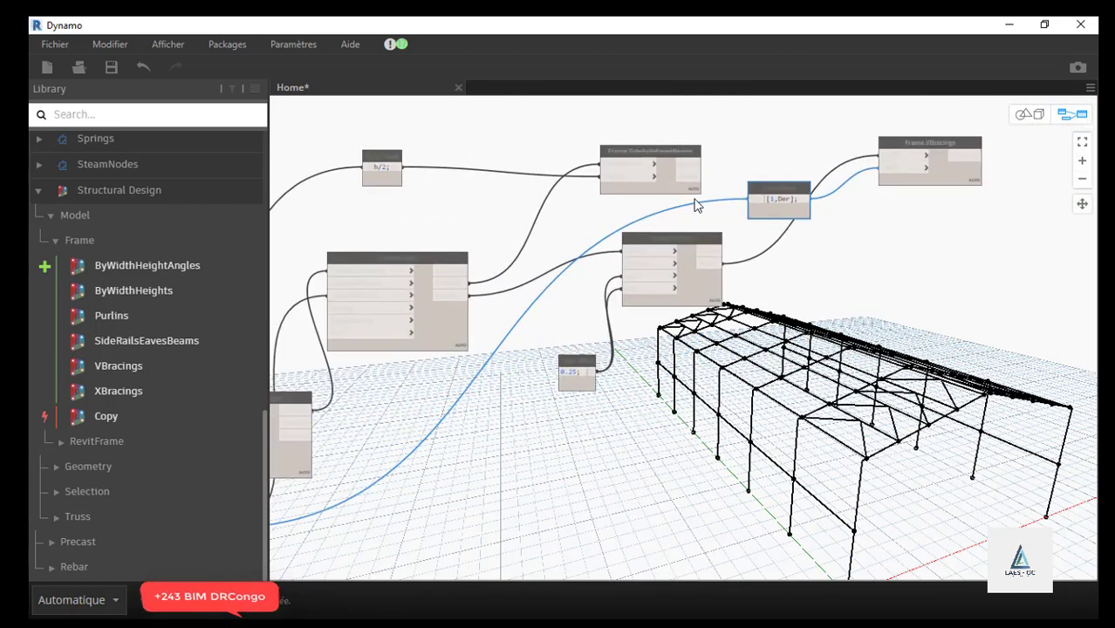
pyautogui.scroll(1, 695, 204)
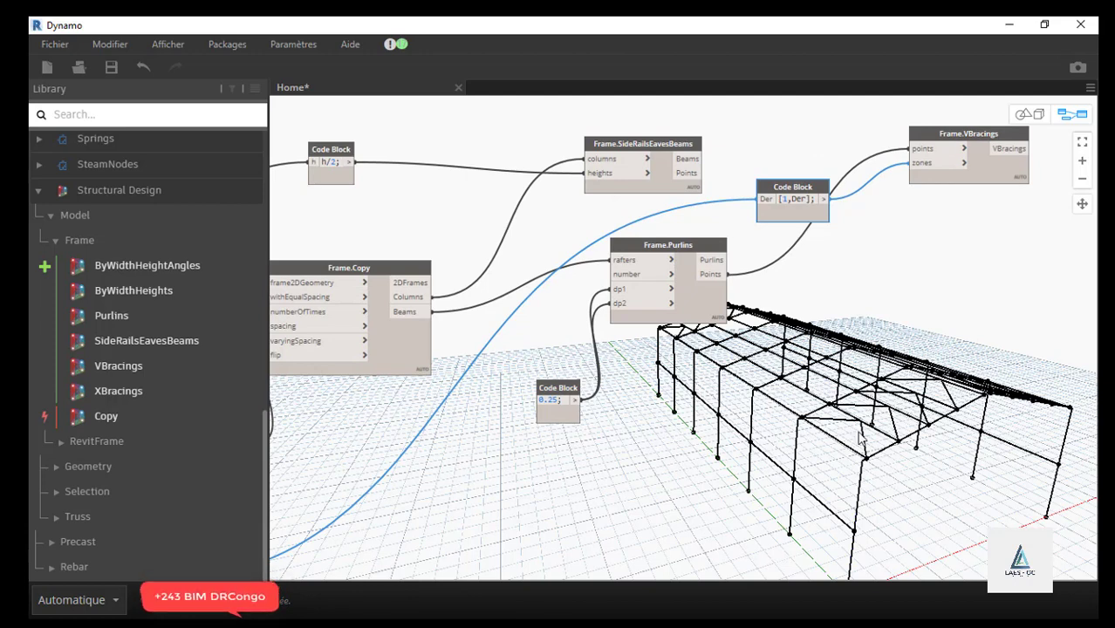
pyautogui.scroll(-2, 1010, 344)
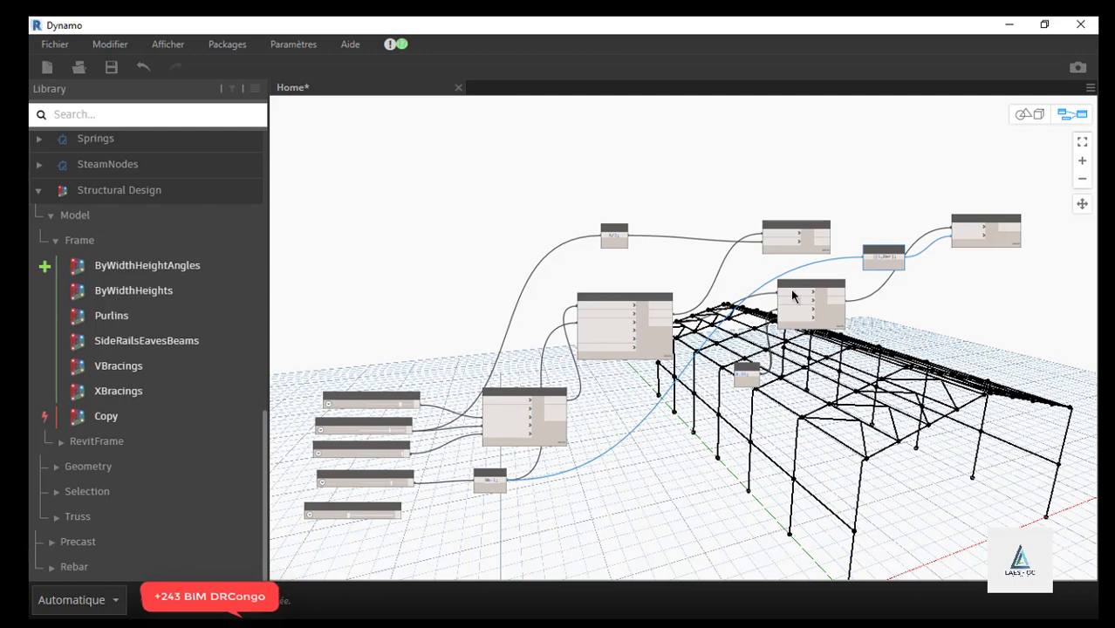
pyautogui.scroll(3, 837, 271)
pyautogui.moveTo(870, 248); pyautogui.dragTo(581, 442)
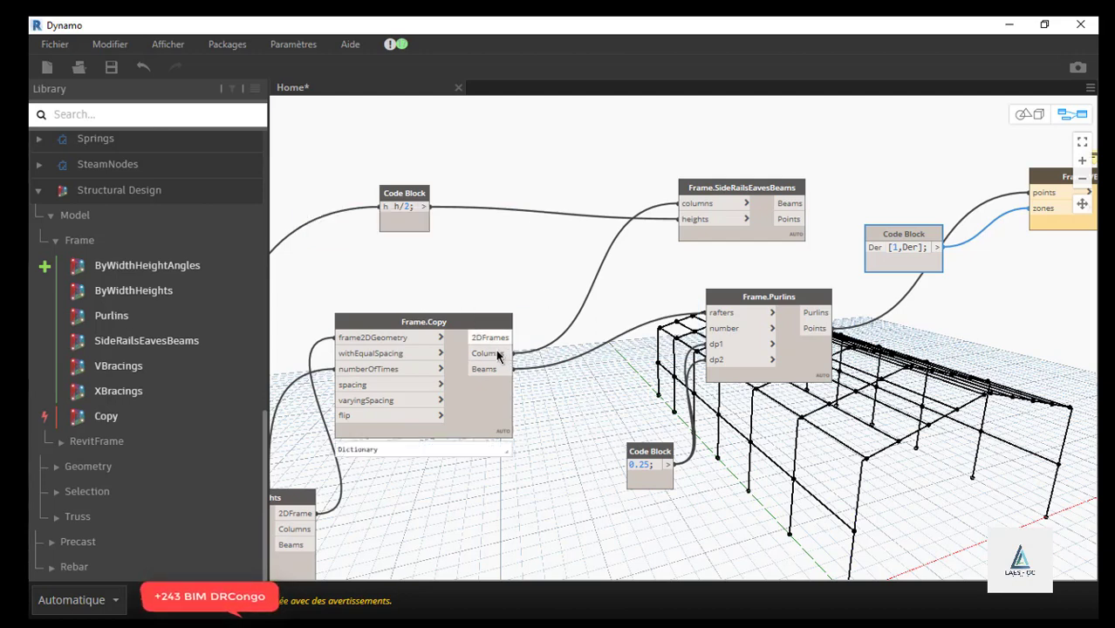
pyautogui.moveTo(497, 357); pyautogui.dragTo(575, 284)
pyautogui.scroll(-2, 571, 283)
pyautogui.scroll(-2, 576, 284)
pyautogui.press('Escape')
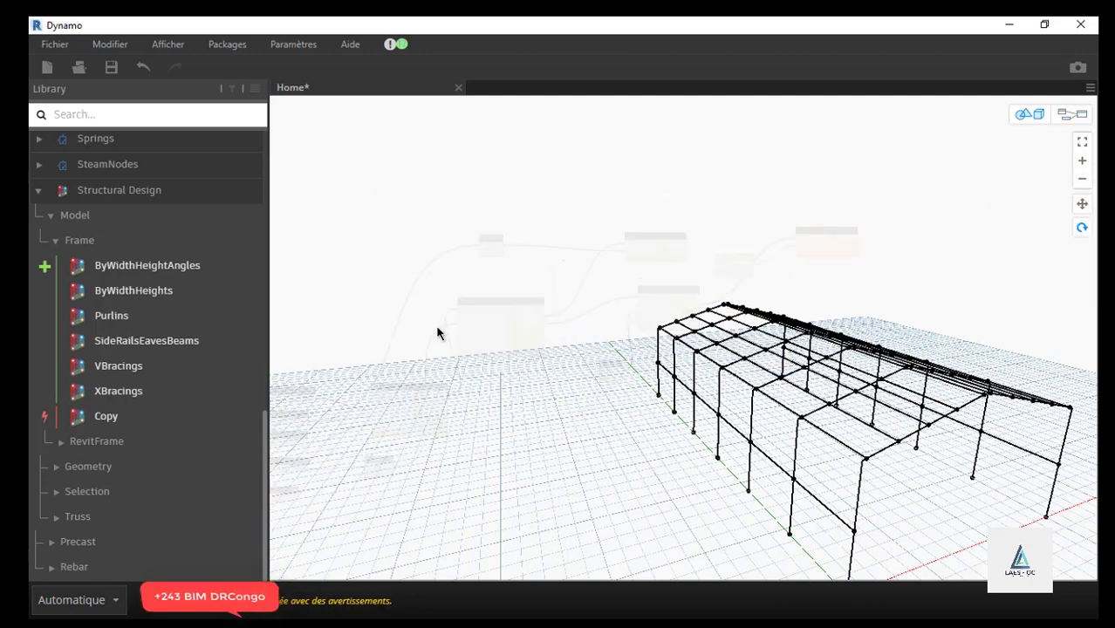
# - Shift the Nb-1 Code Block slightly down and reconnect its output to the Der input of the [1,Der] Code Block
pyautogui.scroll(-1, 589, 227)
pyautogui.scroll(3, 375, 385)
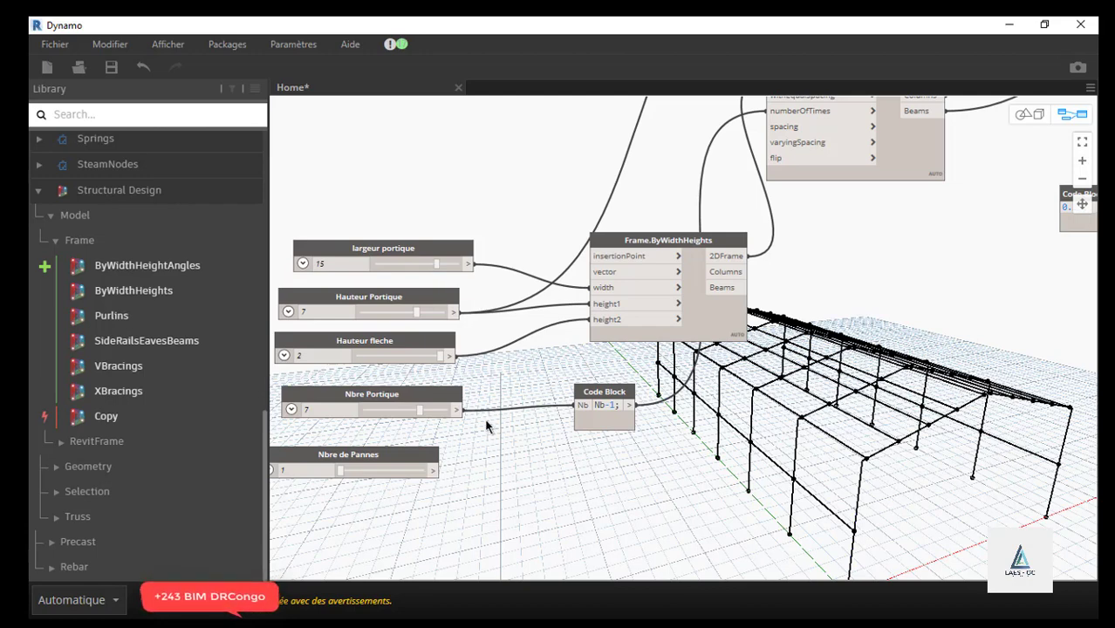
pyautogui.scroll(-3, 462, 408)
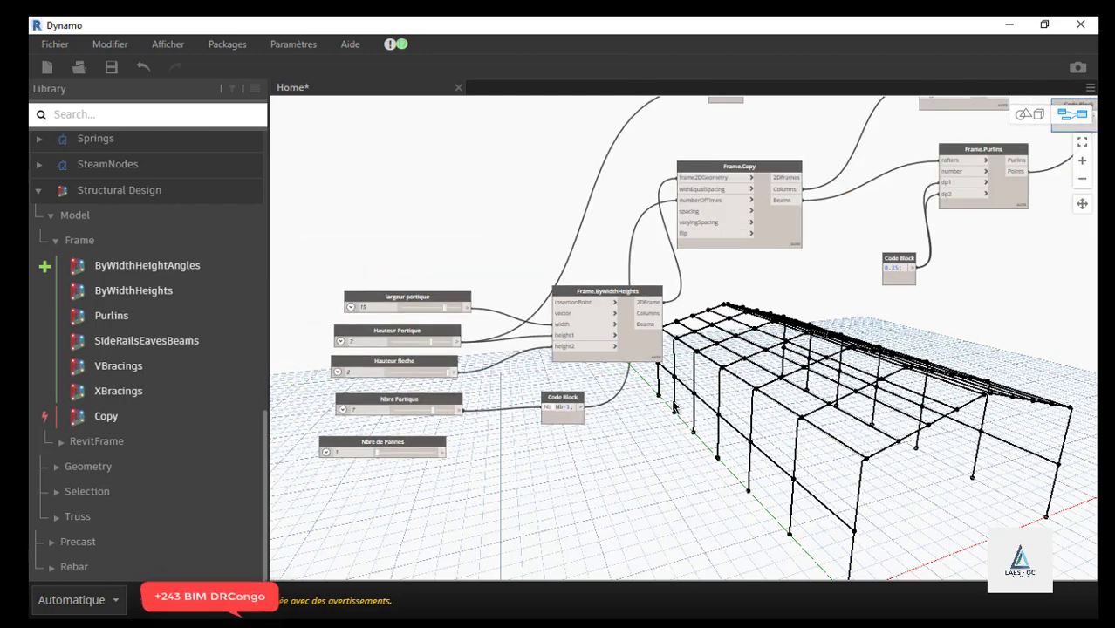
pyautogui.moveTo(556, 397)
pyautogui.mouseDown()
pyautogui.moveTo(626, 411)
pyautogui.moveTo(562, 404)
pyautogui.mouseUp()
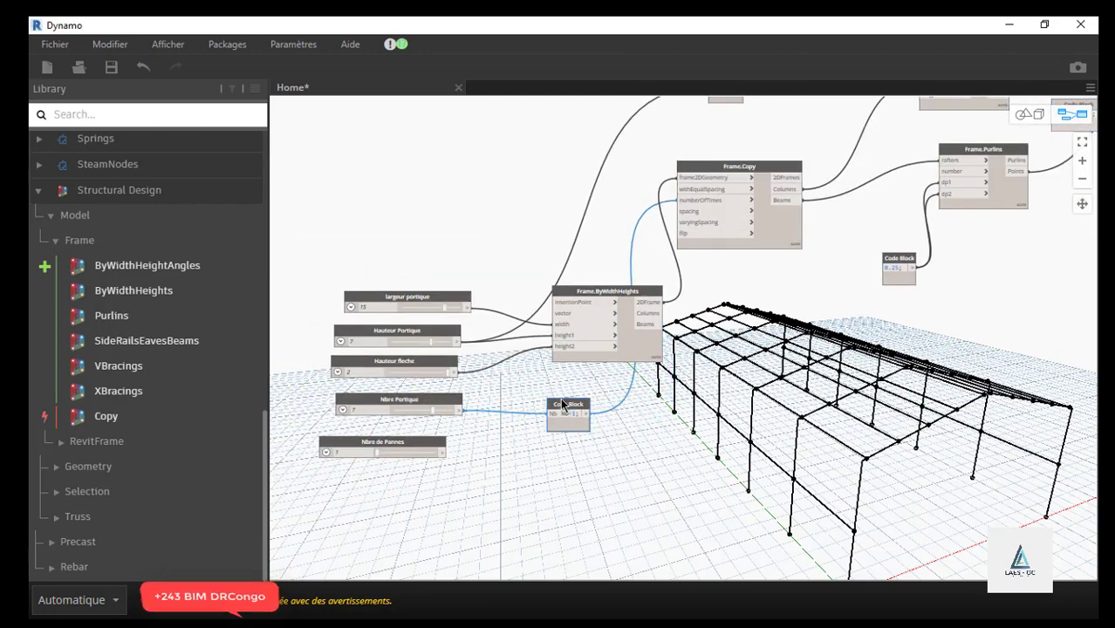
pyautogui.scroll(-4, 505, 450)
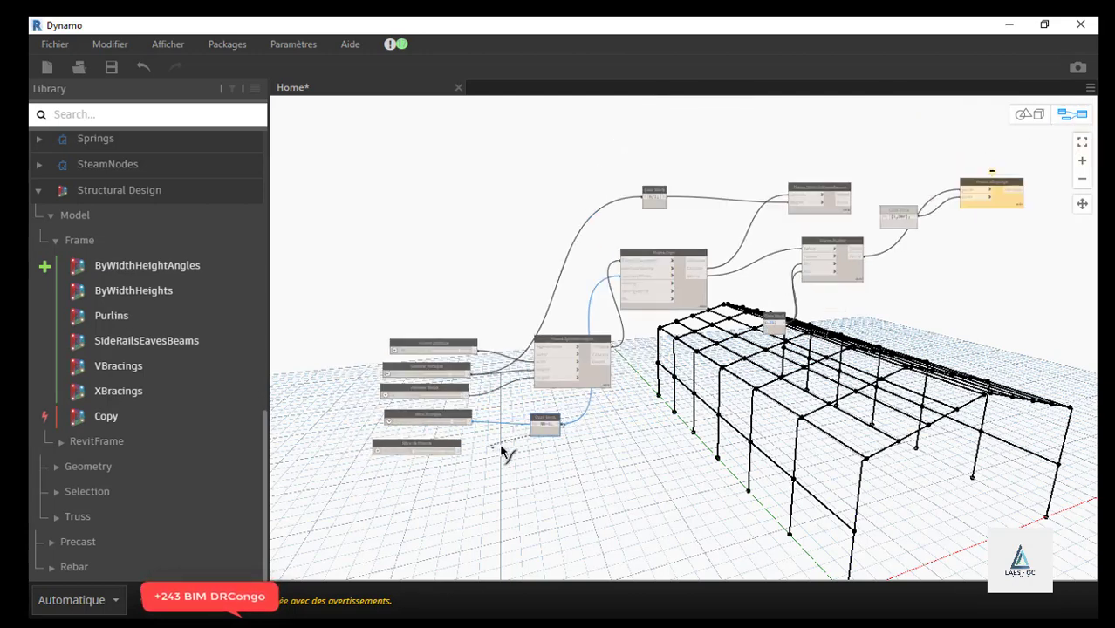
pyautogui.scroll(5, 818, 272)
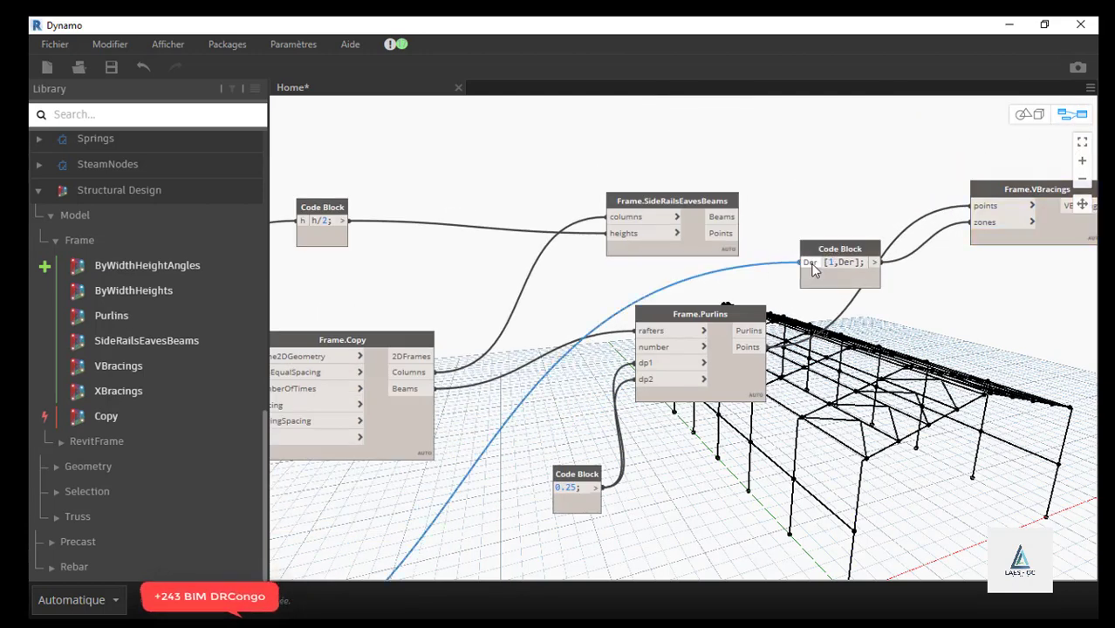
pyautogui.moveTo(811, 271); pyautogui.dragTo(692, 298)
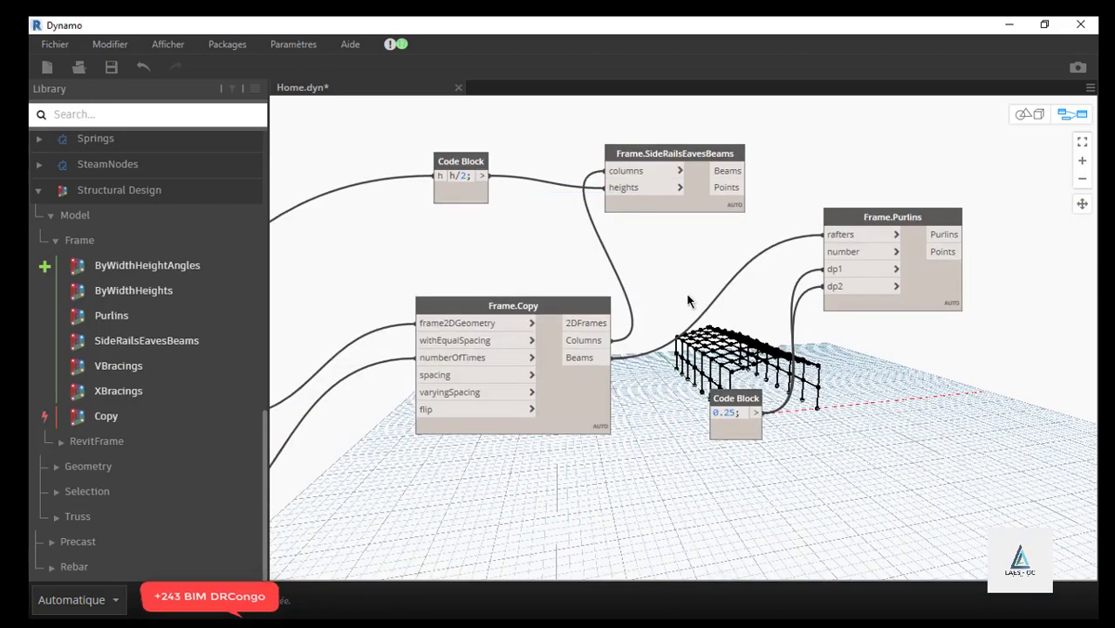
# - Move the Nbre de Pannes slider slightly up and left, closer beneath the Nbre Portique slider
pyautogui.scroll(-3, 708, 250)
pyautogui.scroll(7, 695, 257)
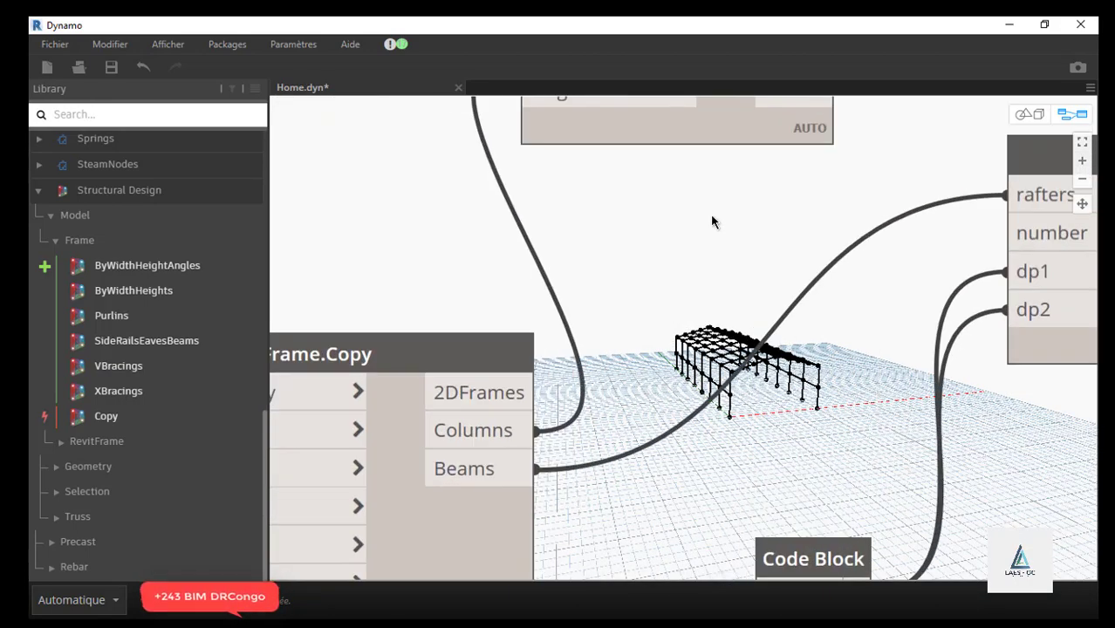
pyautogui.scroll(-7, 712, 216)
pyautogui.scroll(-3, 640, 256)
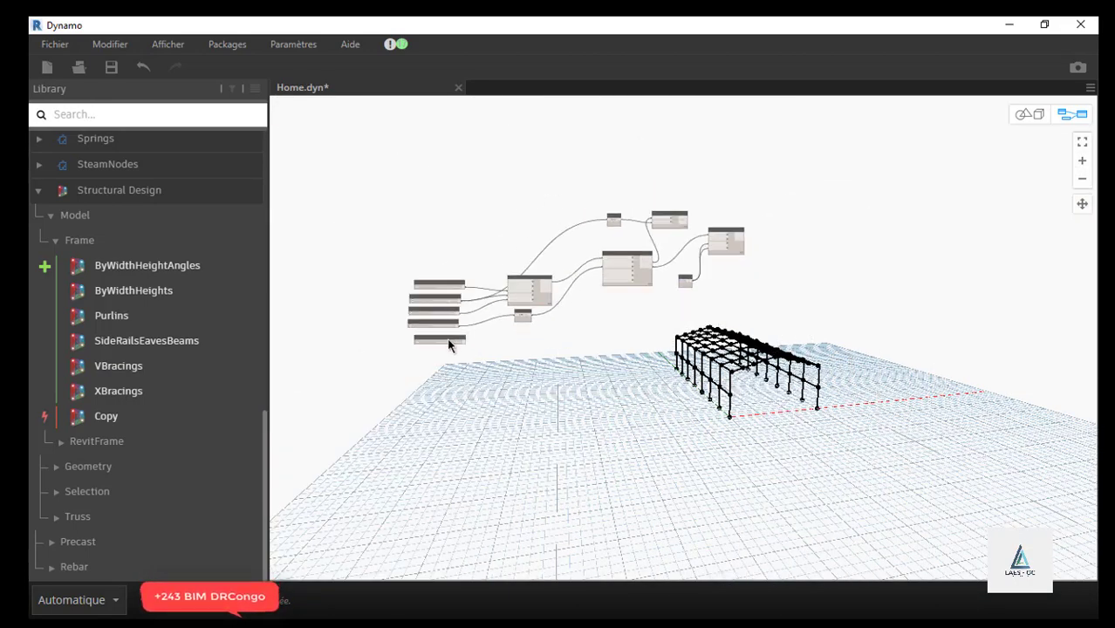
pyautogui.scroll(8, 448, 349)
pyautogui.scroll(4, 436, 340)
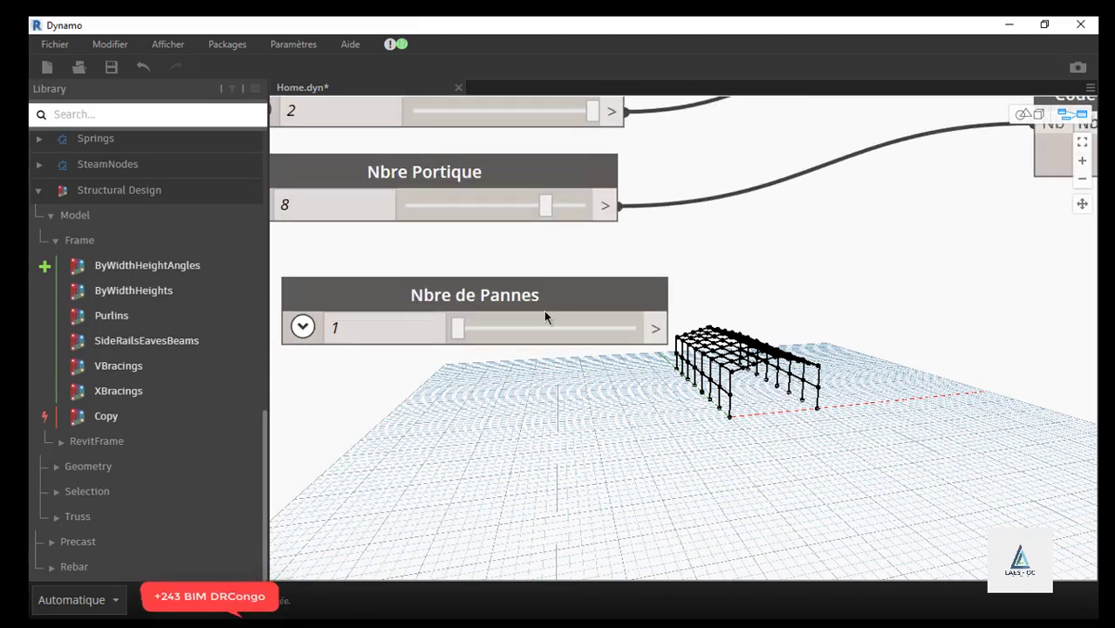
pyautogui.moveTo(556, 302); pyautogui.dragTo(524, 285)
pyautogui.scroll(-4, 449, 417)
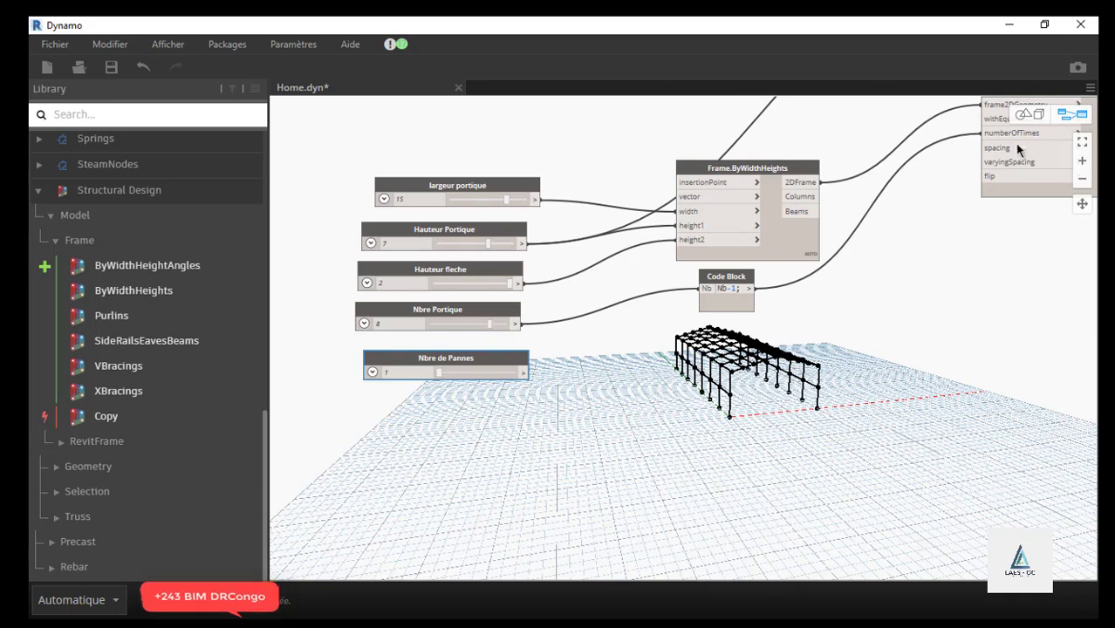
# - Wire the Nbre de Pannes slider to the number input of Frame.Purlins and switch to 3D preview navigation
pyautogui.scroll(-1, 442, 368)
pyautogui.scroll(4, 680, 276)
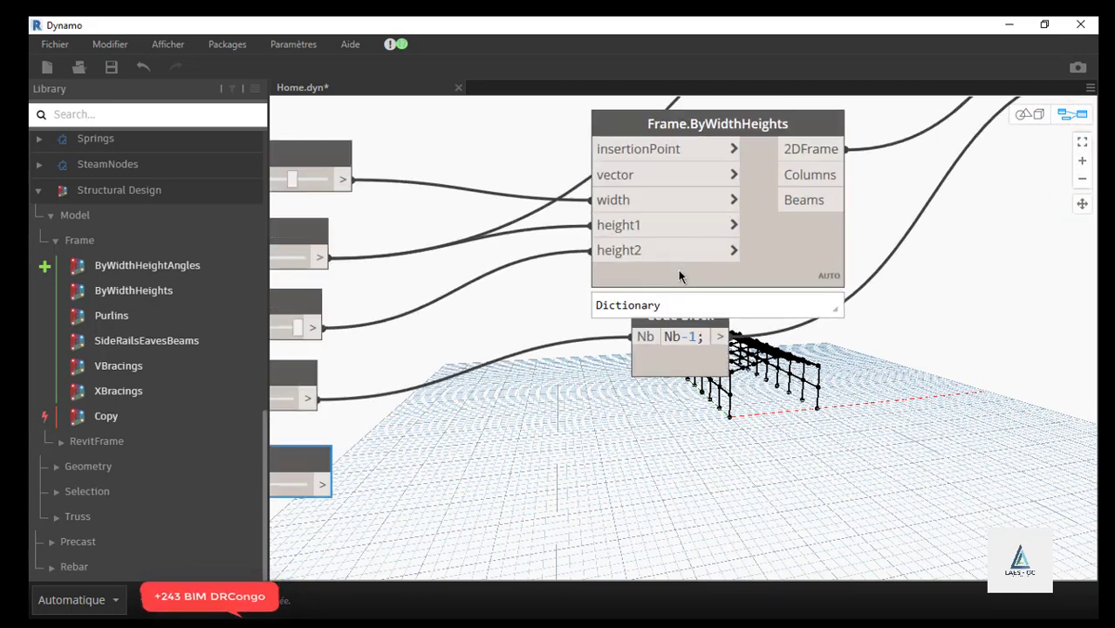
pyautogui.scroll(-3, 580, 348)
pyautogui.scroll(2, 1075, 148)
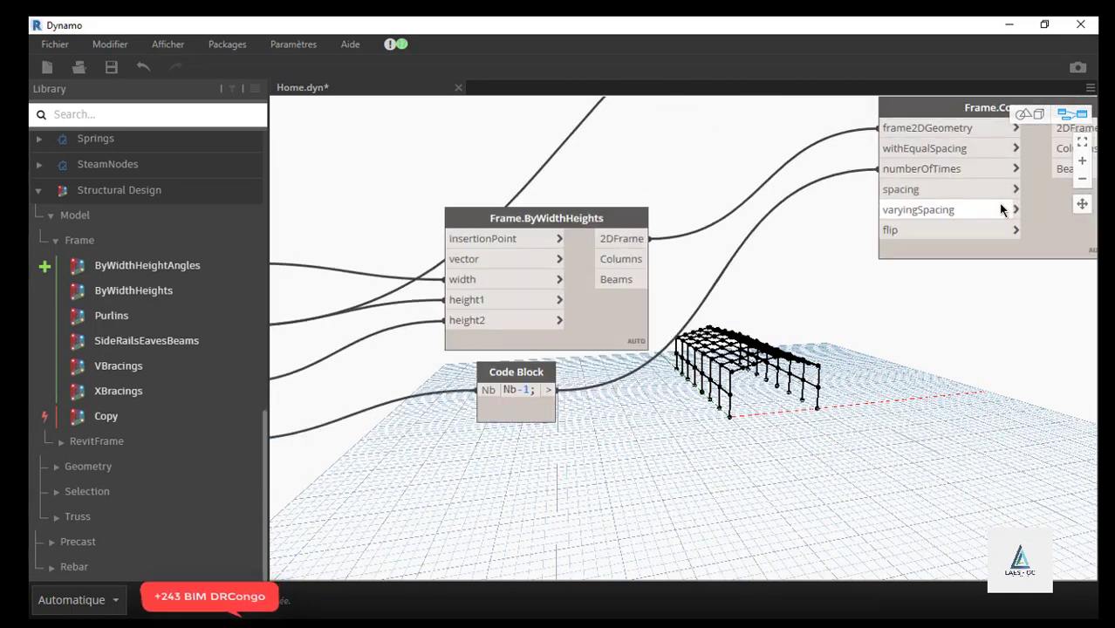
pyautogui.scroll(-3, 659, 275)
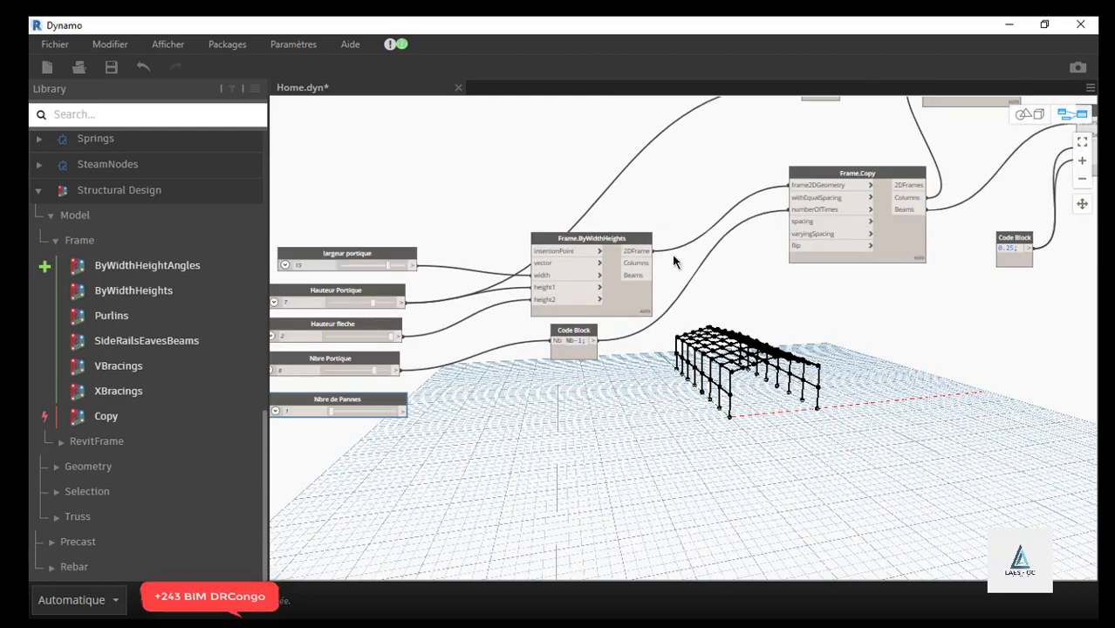
pyautogui.scroll(-2, 602, 271)
pyautogui.scroll(5, 985, 185)
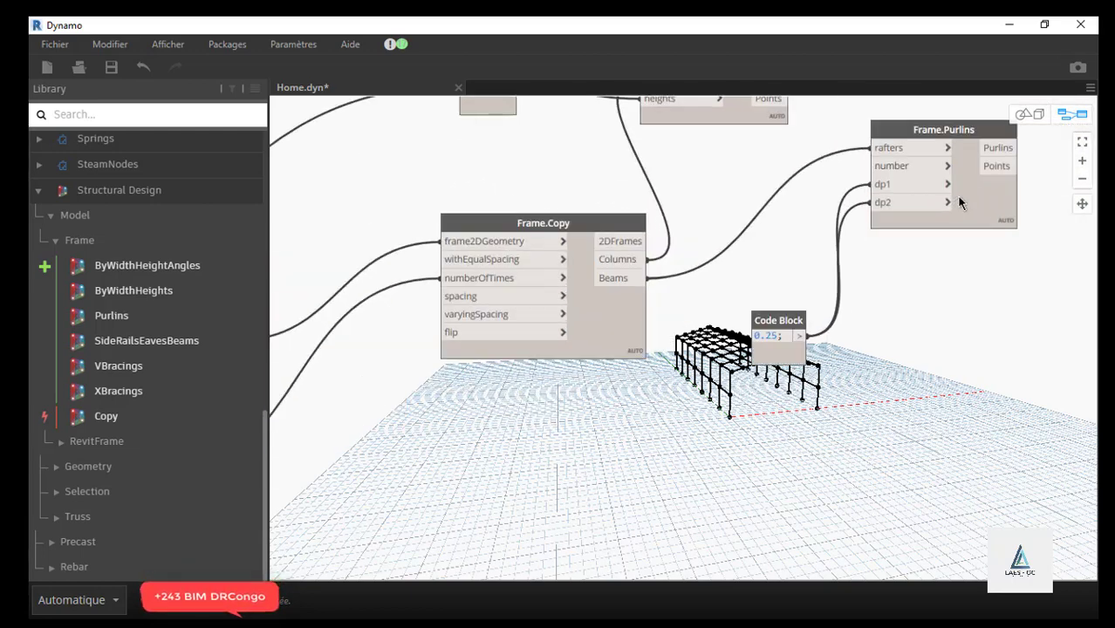
pyautogui.scroll(2, 959, 201)
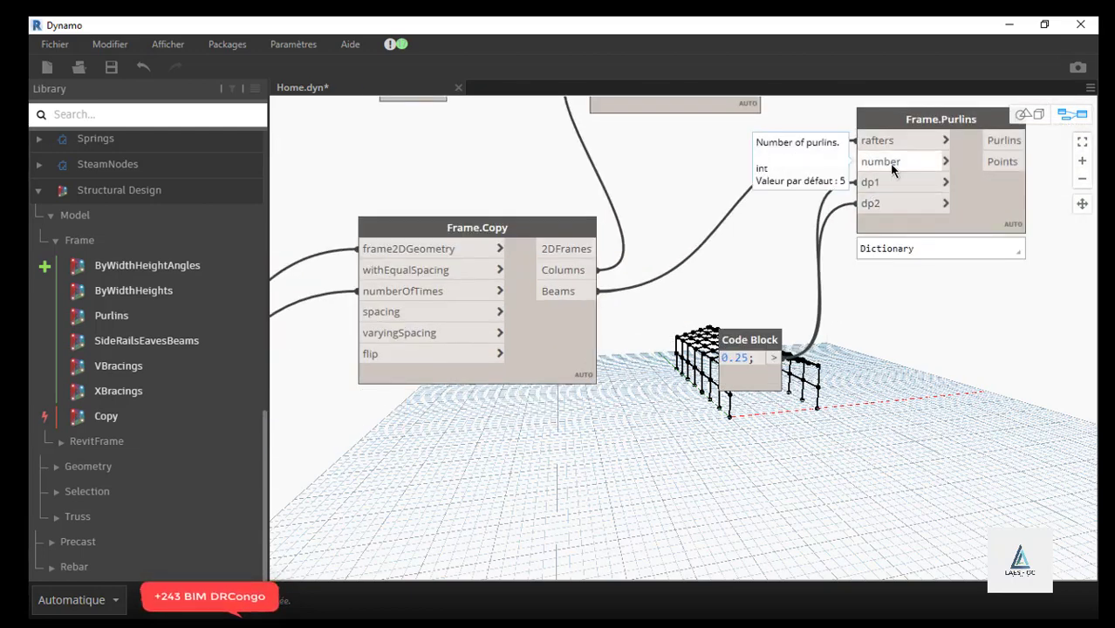
pyautogui.scroll(-5, 1003, 154)
pyautogui.scroll(-1, 555, 321)
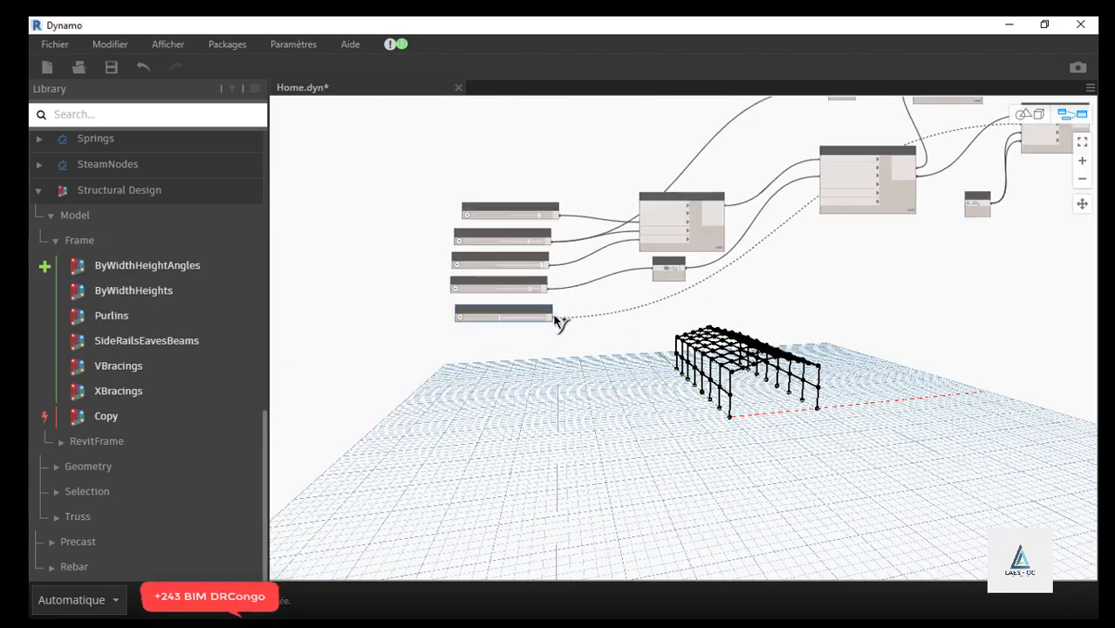
pyautogui.scroll(3, 554, 321)
pyautogui.click(543, 318)
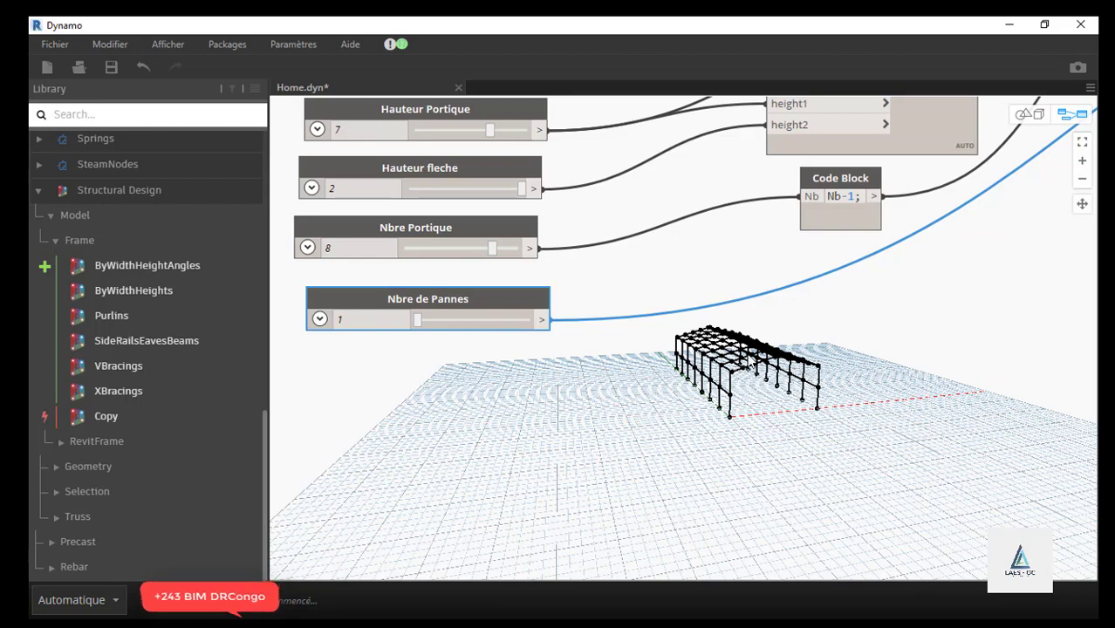
pyautogui.click(1029, 114)
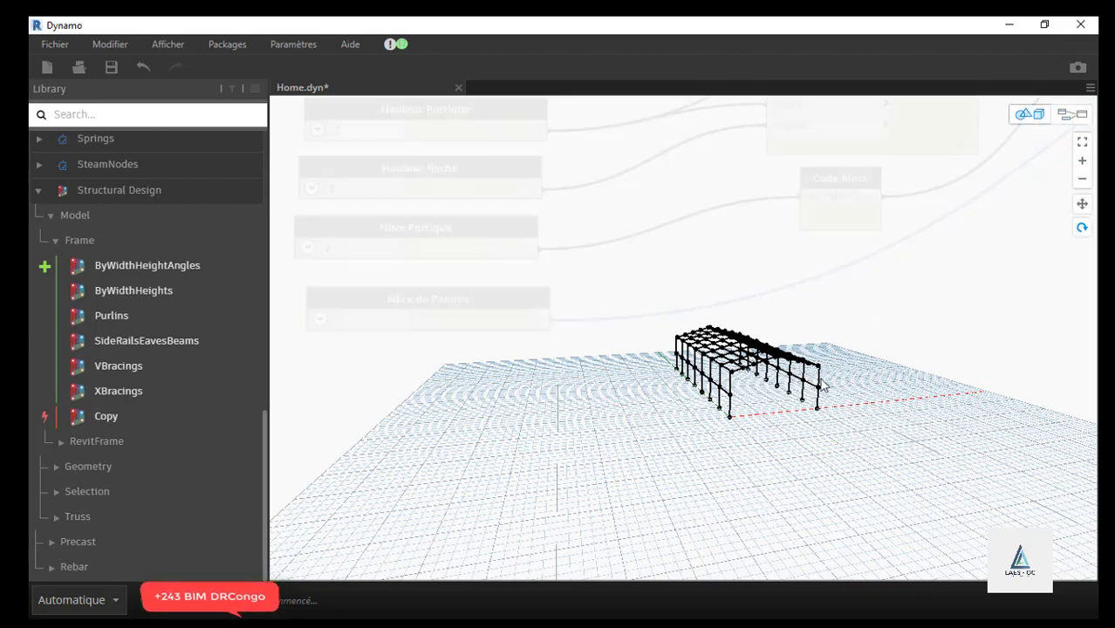
# - Raise the Nbre de Pannes slider to 33.6 to test the purlin density on the roof
pyautogui.scroll(5, 755, 381)
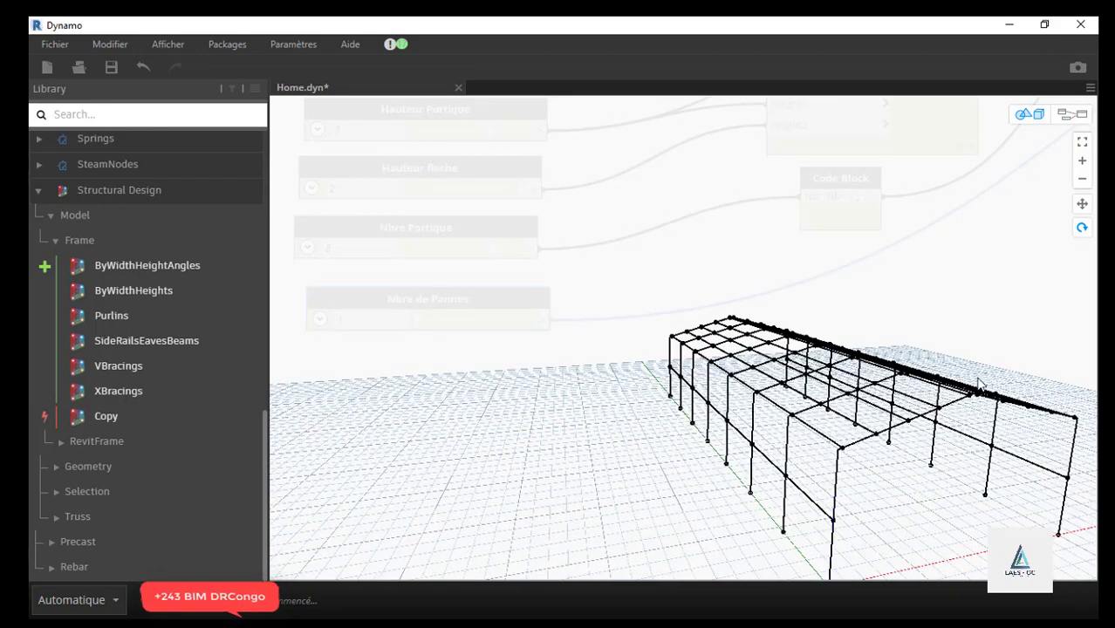
pyautogui.click(1071, 114)
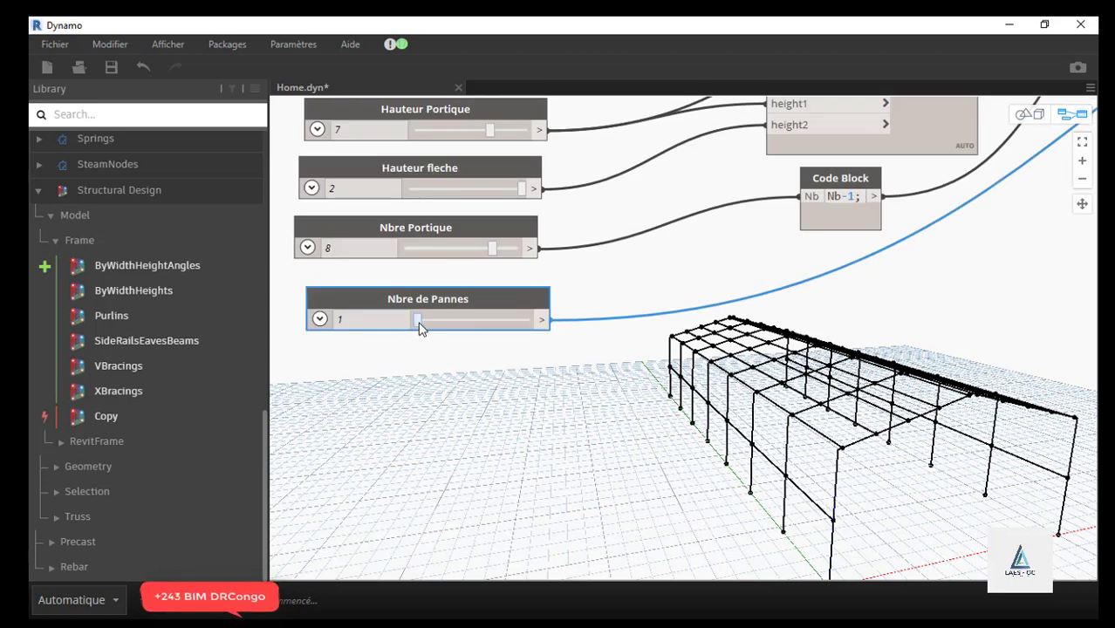
pyautogui.moveTo(419, 326); pyautogui.dragTo(458, 325)
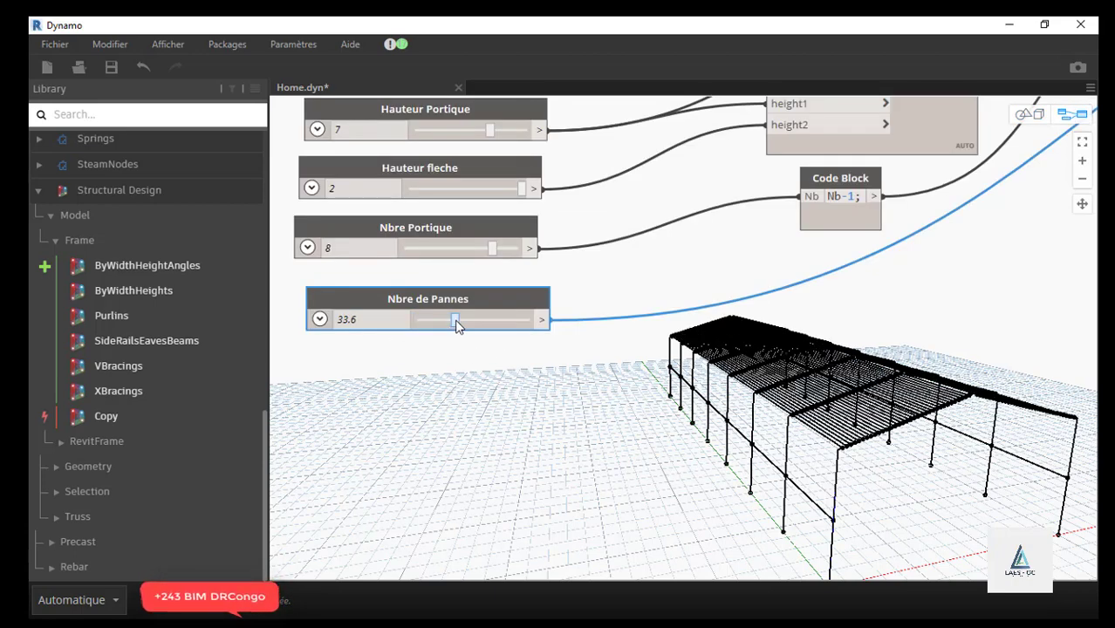
# - Set the Nbre de Pannes slider's range to Min 1, Max 8 and Step 1, and shift the node slightly left
pyautogui.click(319, 319)
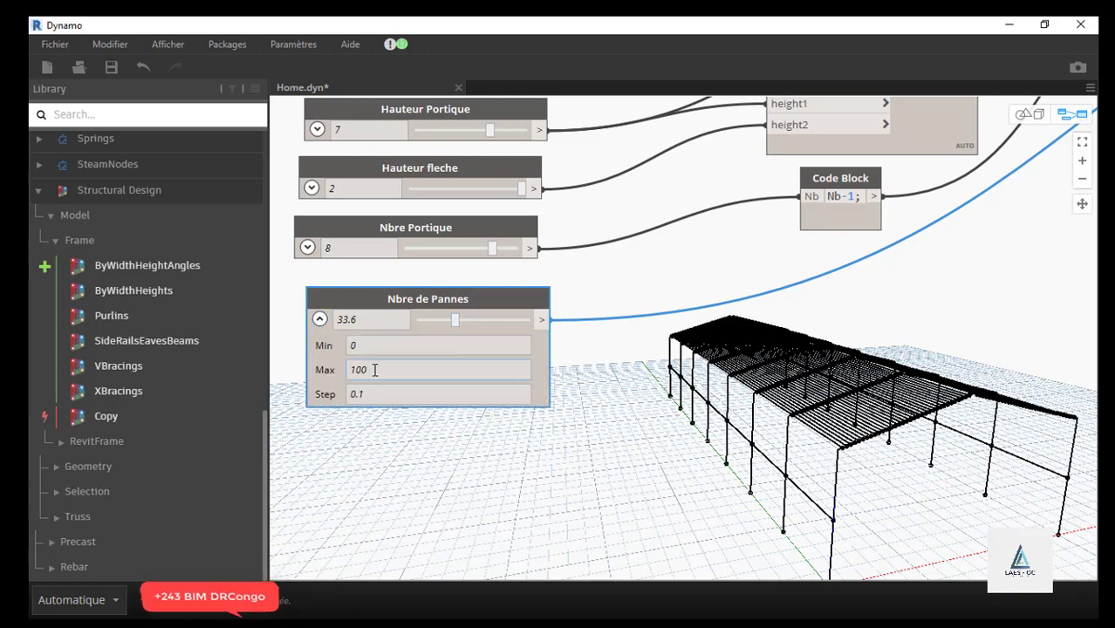
pyautogui.doubleClick(354, 346)
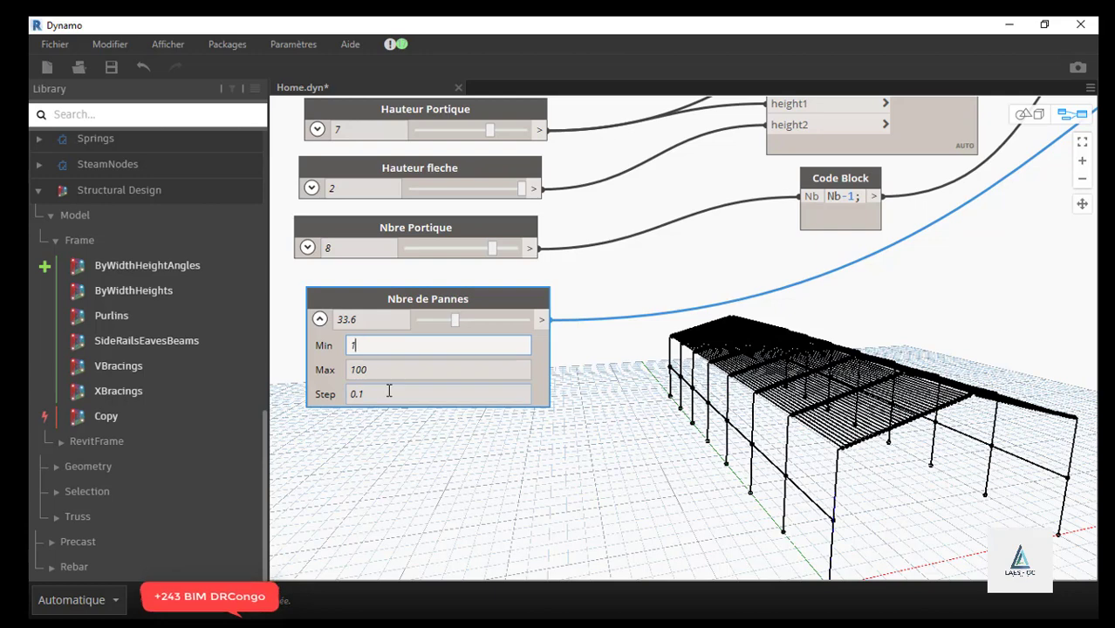
pyautogui.moveTo(403, 380); pyautogui.dragTo(319, 373)
pyautogui.moveTo(346, 298); pyautogui.dragTo(409, 304)
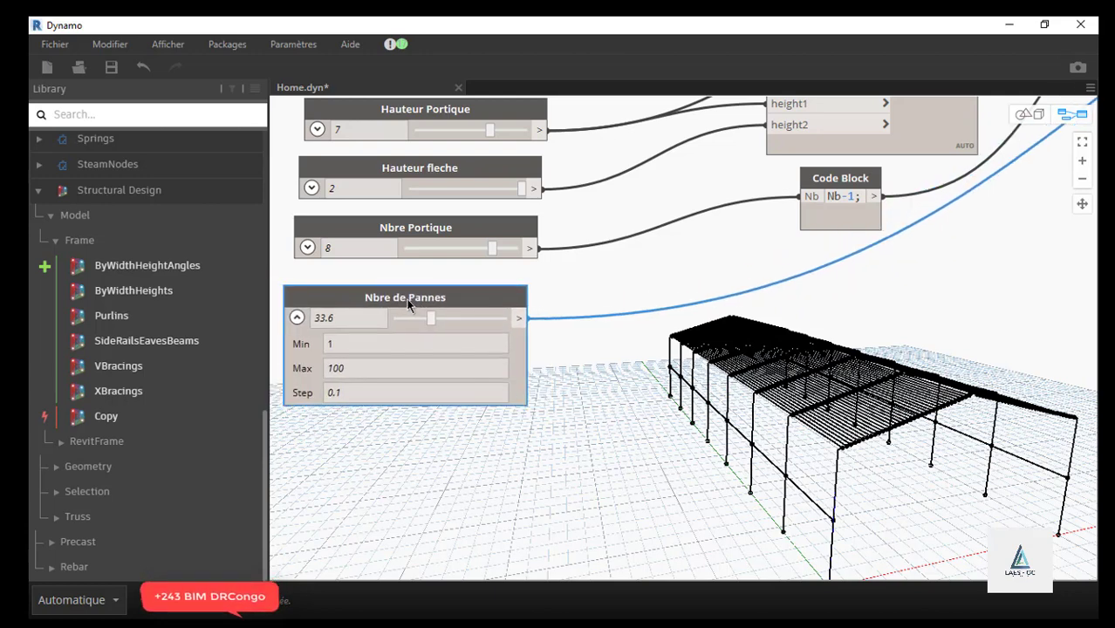
pyautogui.doubleClick(373, 366)
pyautogui.write('8')
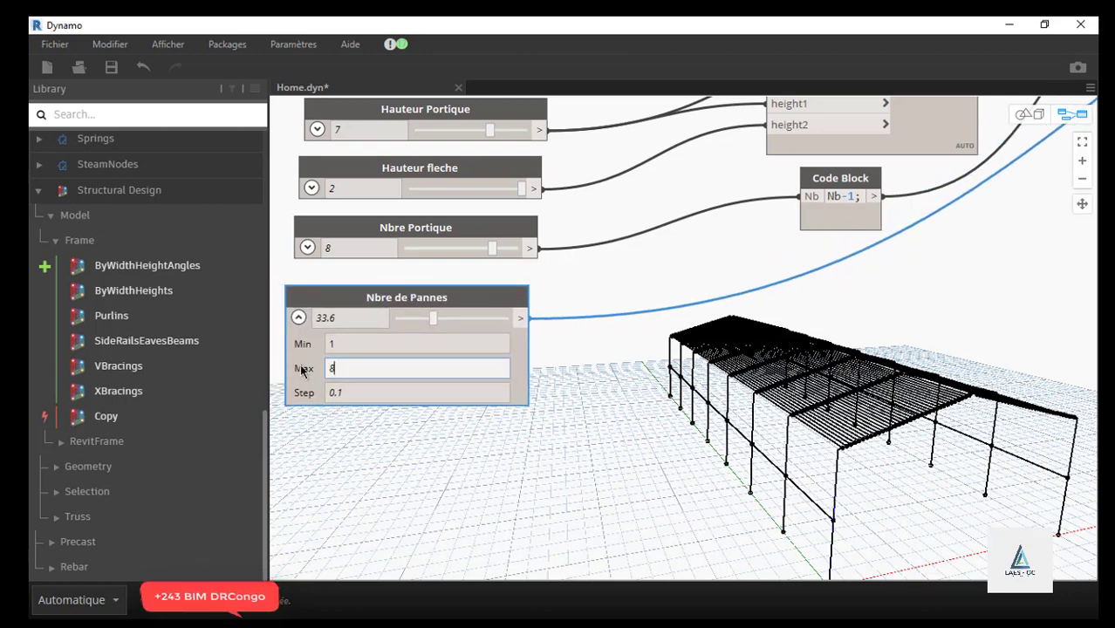
pyautogui.doubleClick(347, 392)
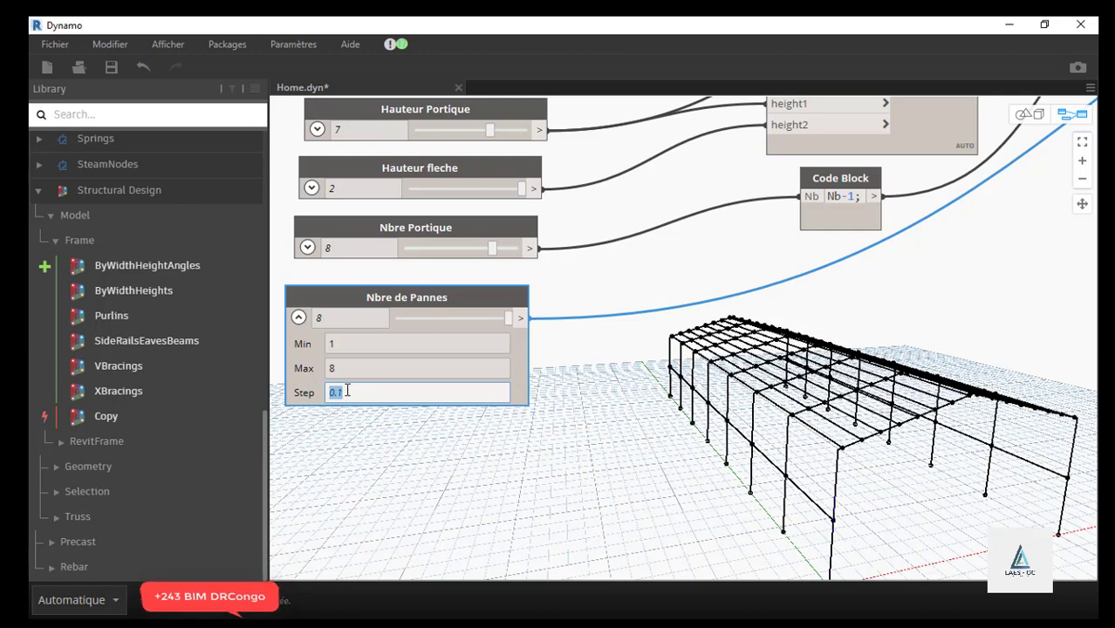
pyautogui.click(373, 465)
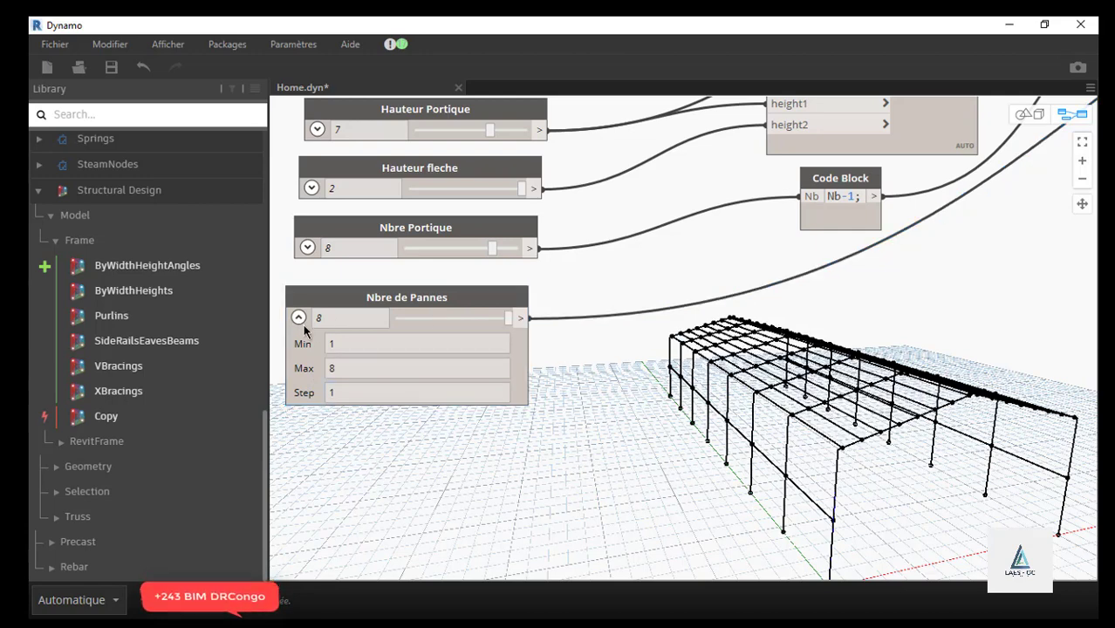
pyautogui.click(298, 317)
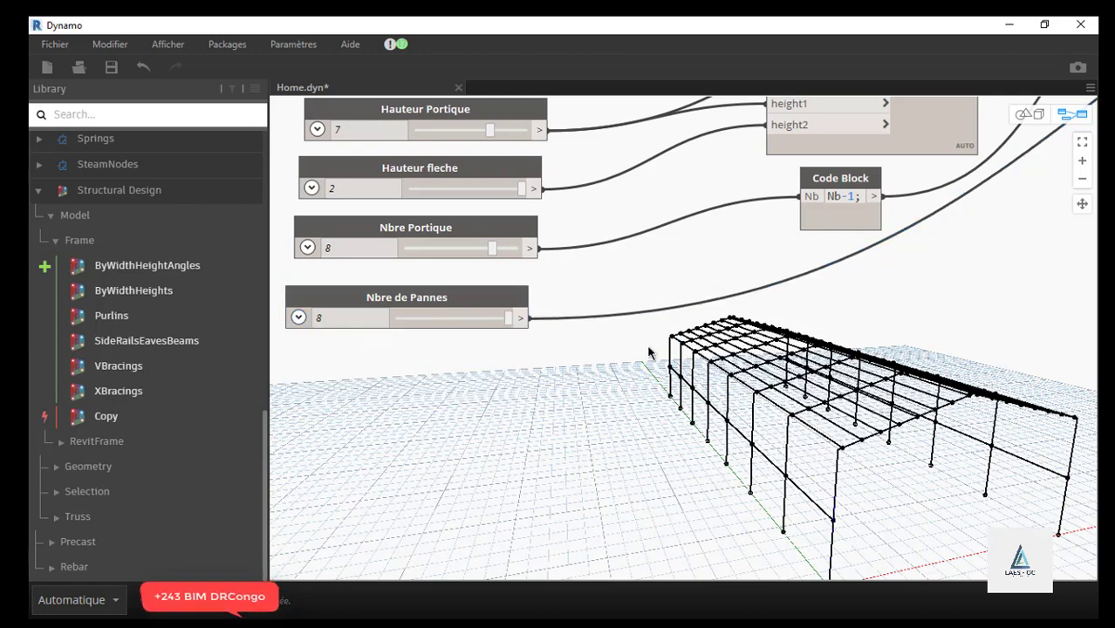
# - Lower the Nbre de Pannes slider to 6, inspect the frame in the 3D preview and return to the graph
pyautogui.moveTo(510, 317); pyautogui.dragTo(480, 321)
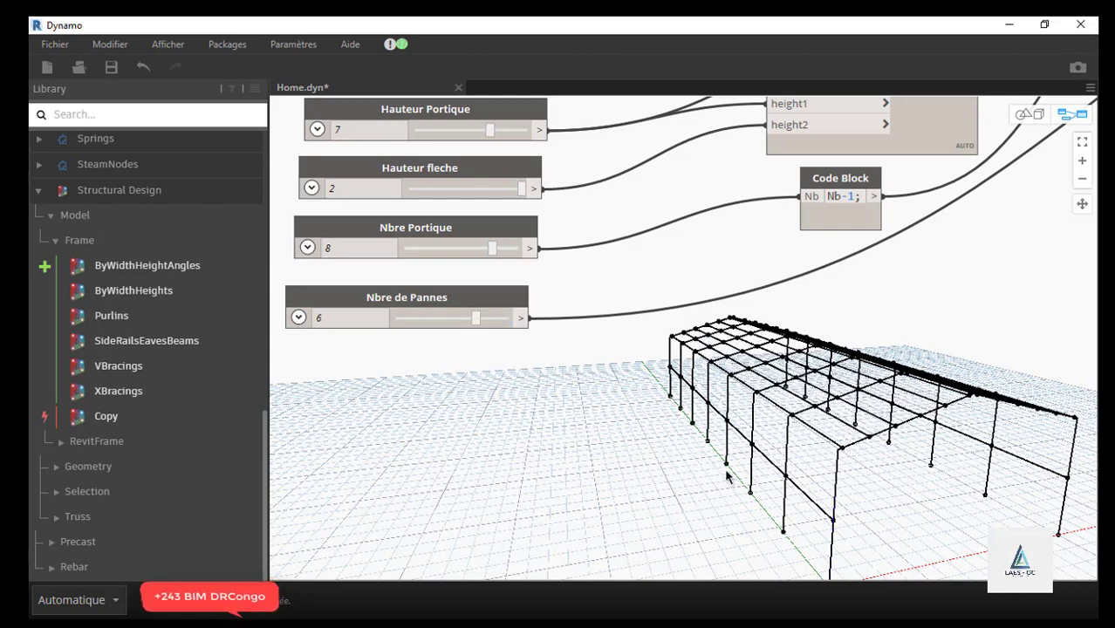
pyautogui.click(1030, 114)
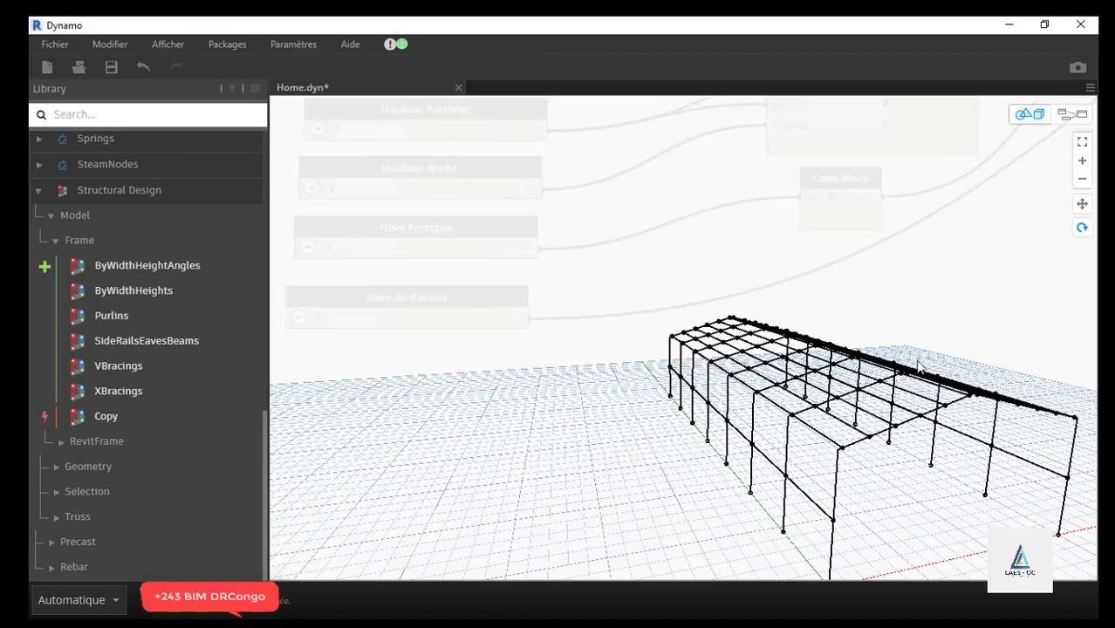
pyautogui.moveTo(915, 409)
pyautogui.mouseDown()
pyautogui.moveTo(869, 424)
pyautogui.moveTo(889, 406)
pyautogui.moveTo(832, 406)
pyautogui.moveTo(903, 397)
pyautogui.mouseUp()
pyautogui.hotkey('ctrl', 'b')
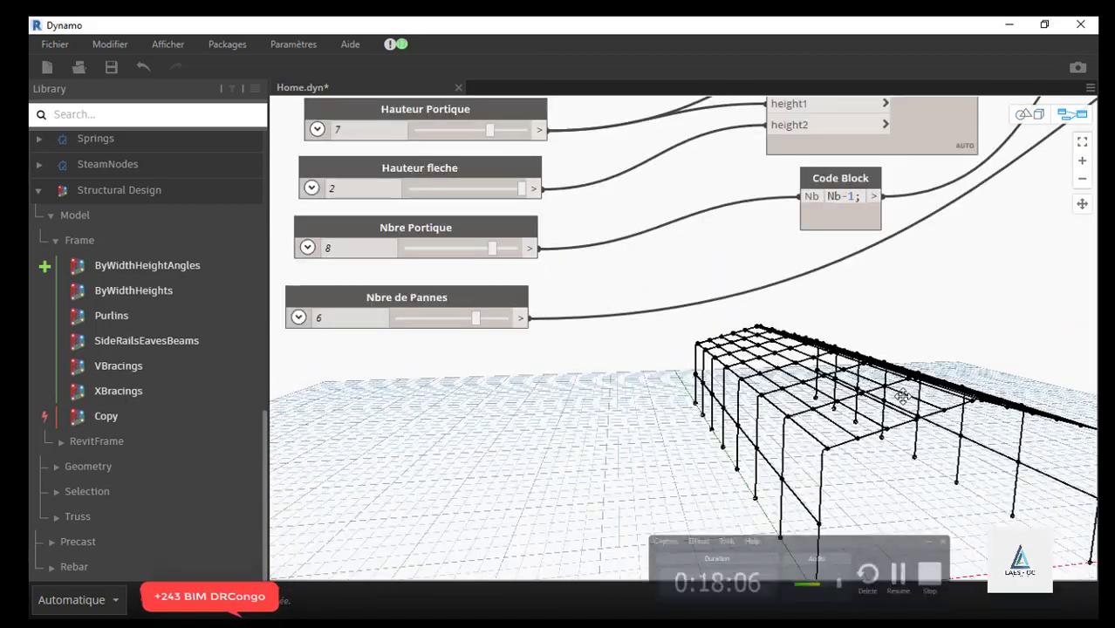
# - Add a Frame.VBracings node to the graph and place it above the Frame.Purlins node
pyautogui.scroll(-5, 616, 409)
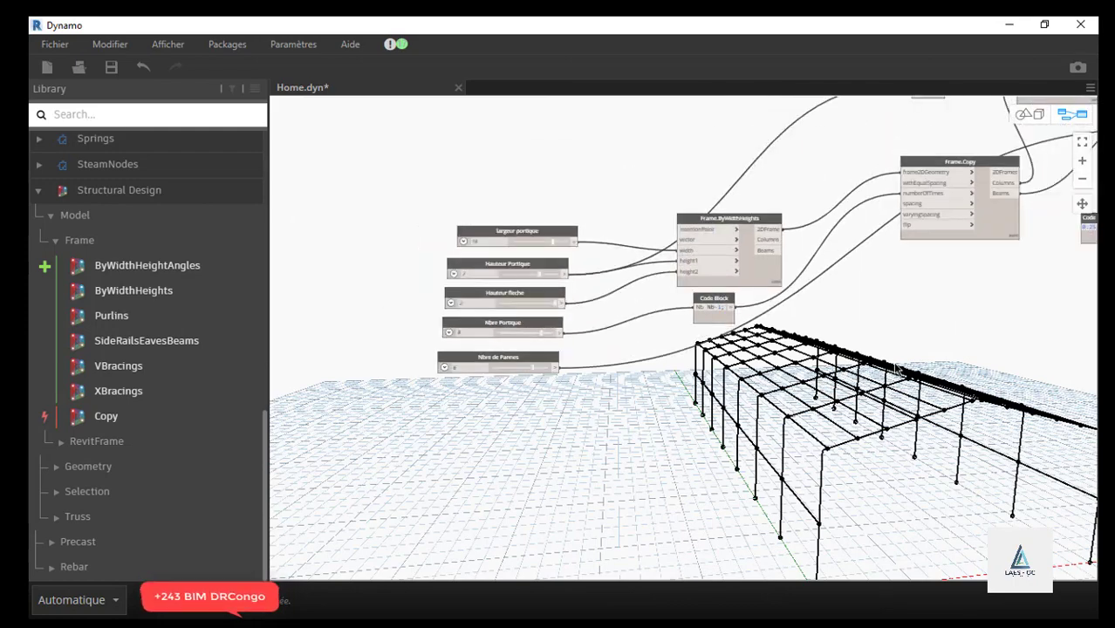
pyautogui.scroll(3, 765, 366)
pyautogui.scroll(-6, 454, 357)
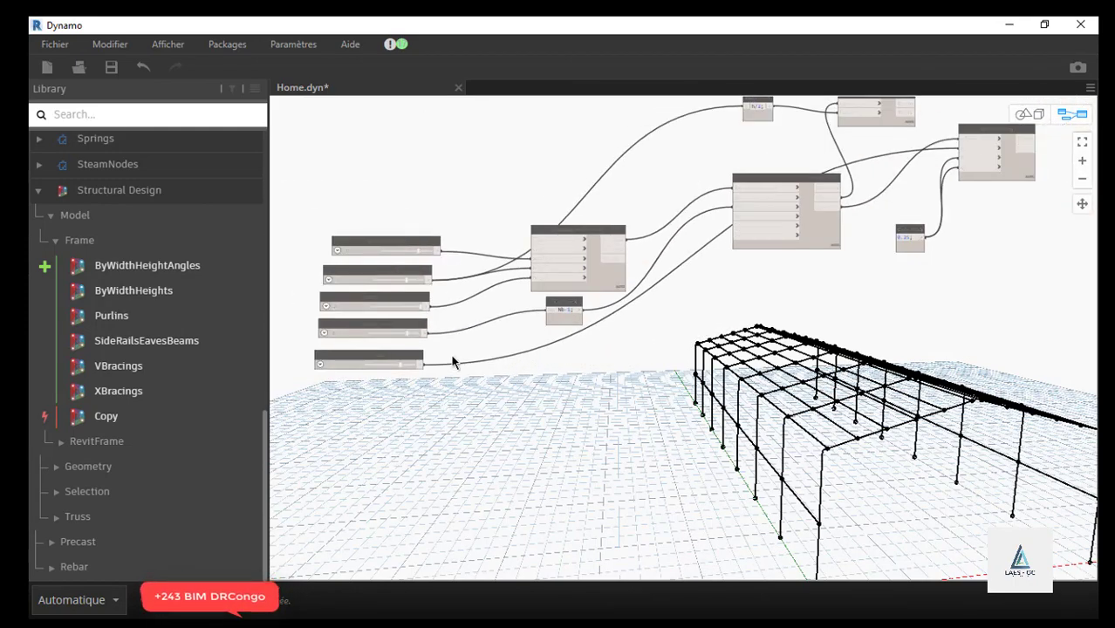
pyautogui.scroll(4, 836, 213)
pyautogui.scroll(-2, 542, 335)
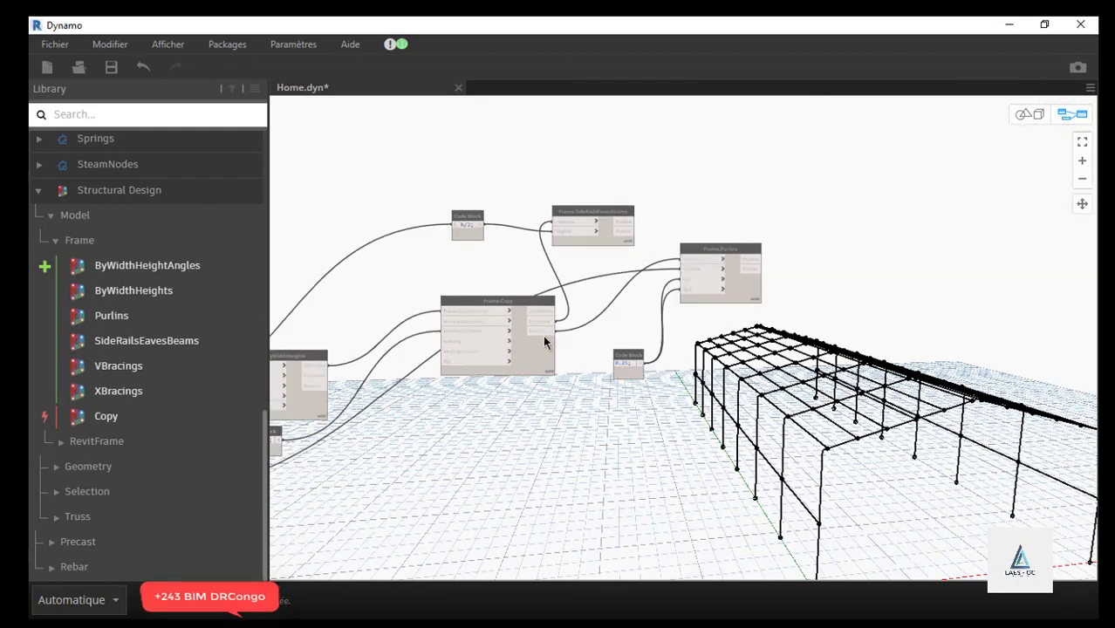
pyautogui.scroll(3, 592, 279)
pyautogui.click(109, 68)
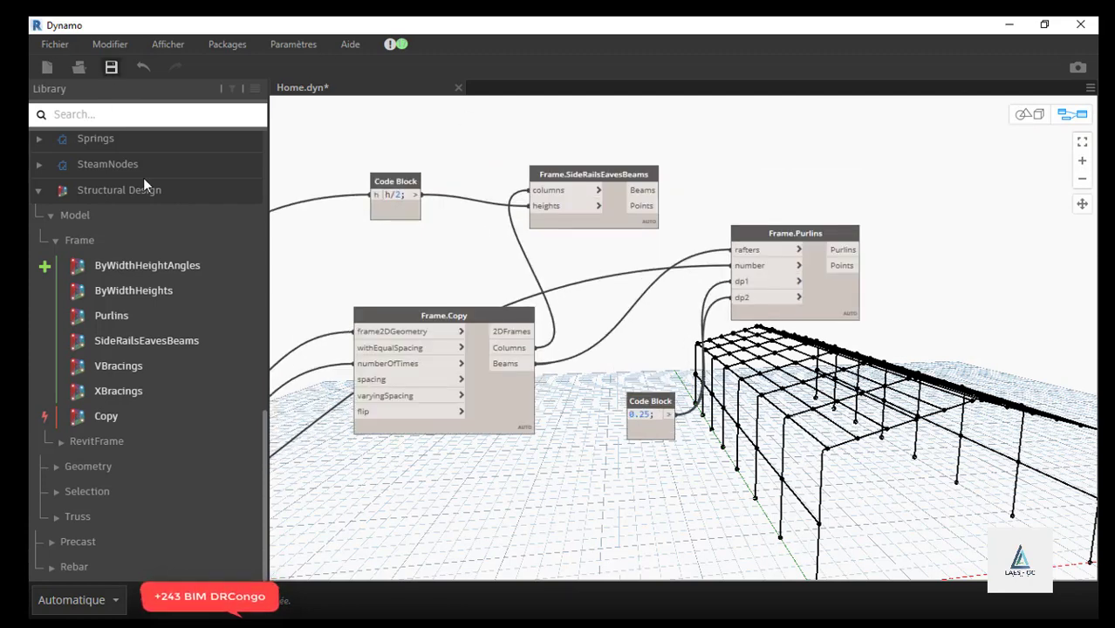
pyautogui.moveTo(117, 366)
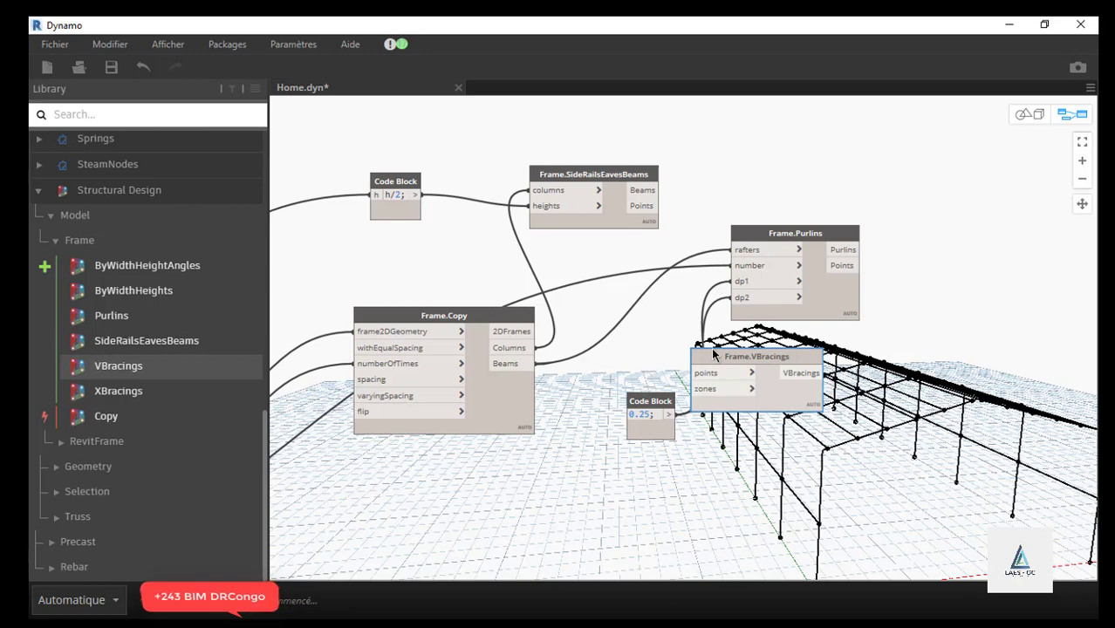
pyautogui.moveTo(814, 177); pyautogui.dragTo(821, 142)
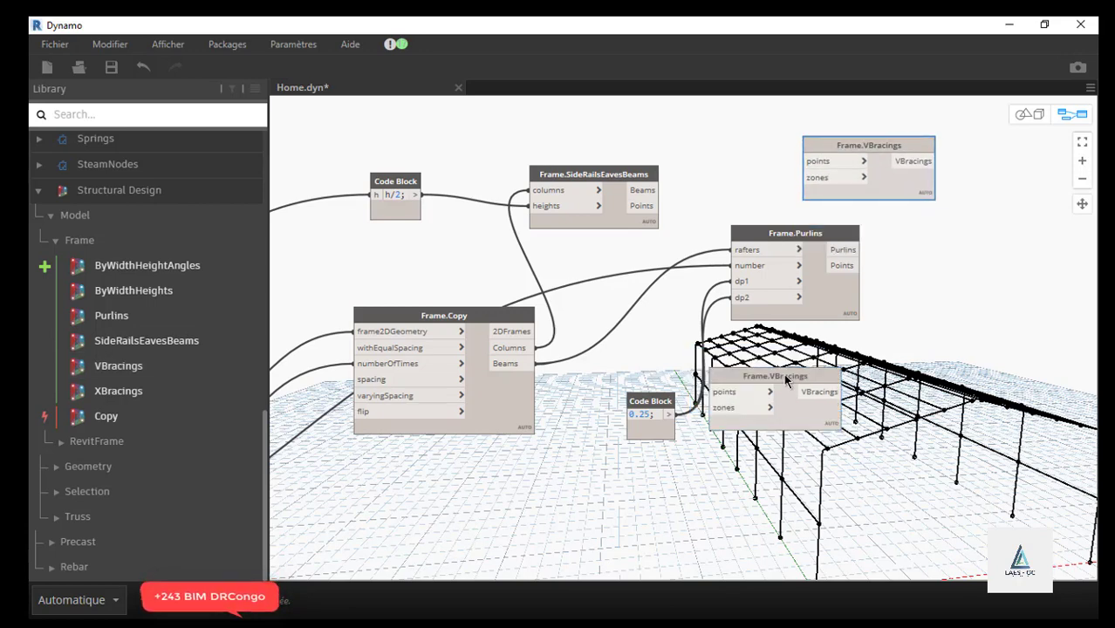
# - Delete the duplicate Frame.VBracings node below Frame.Purlins and adjust the position of the remaining one
pyautogui.click(783, 374)
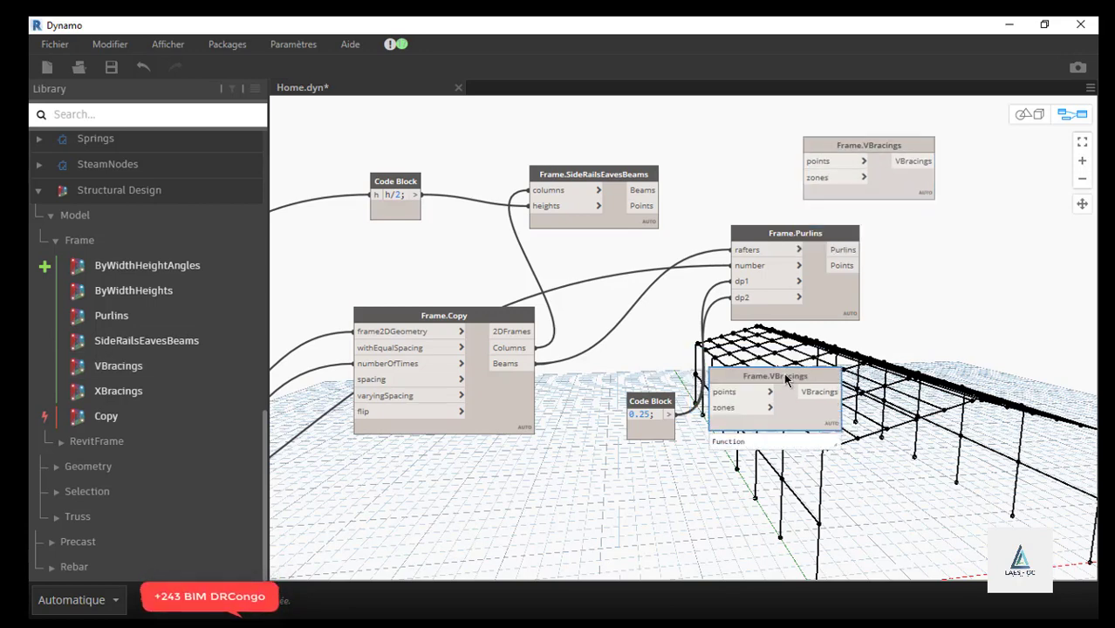
pyautogui.press('Delete')
pyautogui.scroll(5, 881, 155)
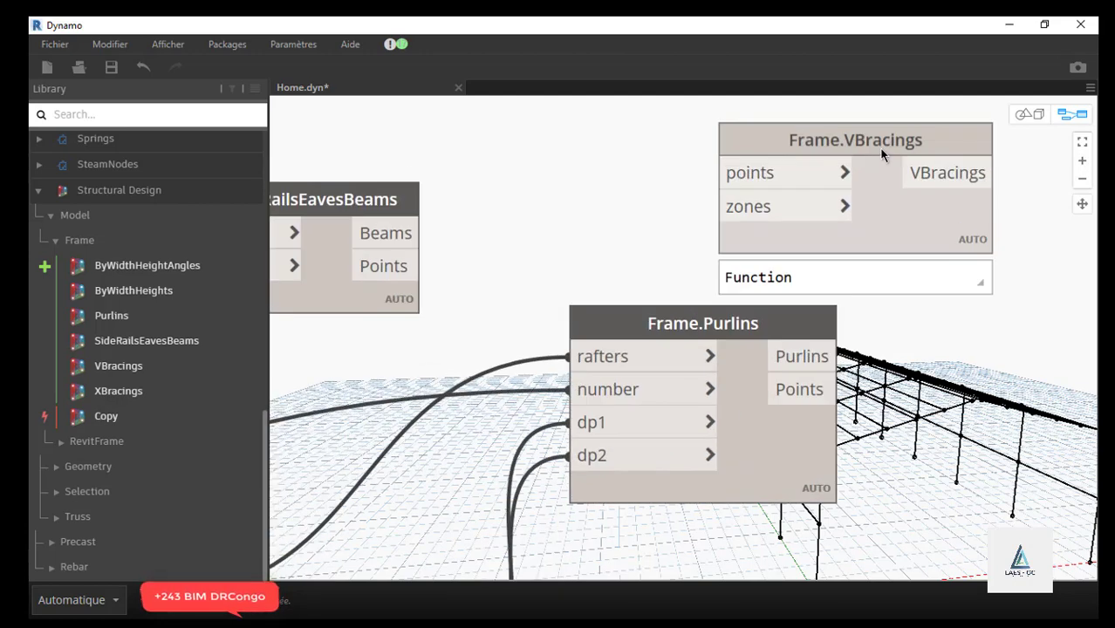
pyautogui.scroll(-2, 774, 240)
pyautogui.click(851, 153)
pyautogui.moveTo(849, 153); pyautogui.dragTo(856, 136)
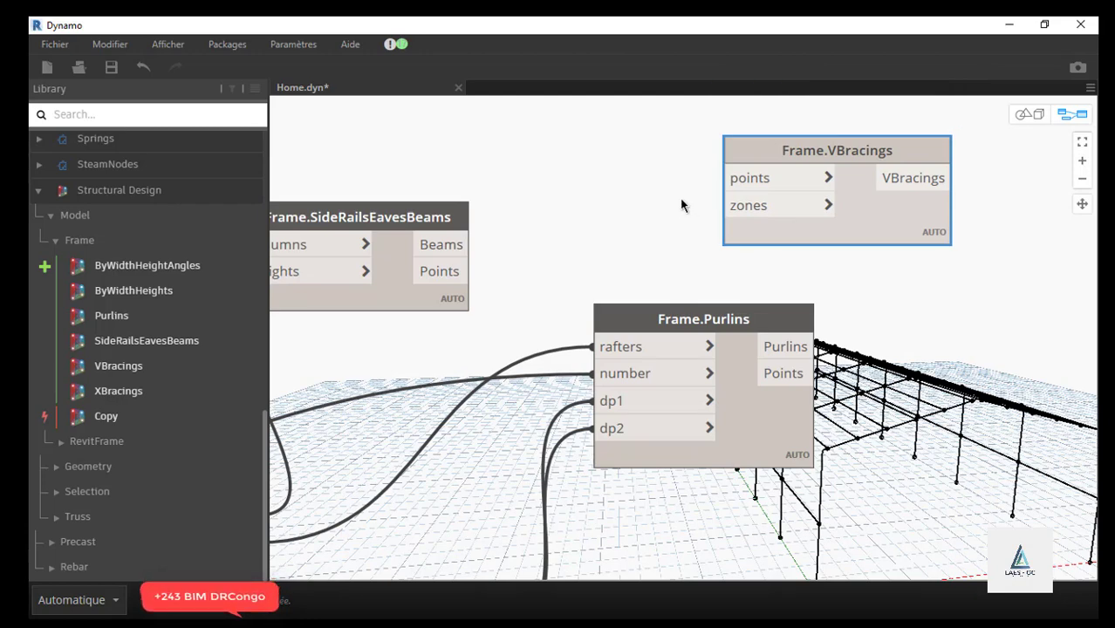
# - Move Frame.SideRailsEavesBeams up, wire its Points output to the points input of Frame.VBracings, and raise Frame.VBracings
pyautogui.scroll(-3, 513, 168)
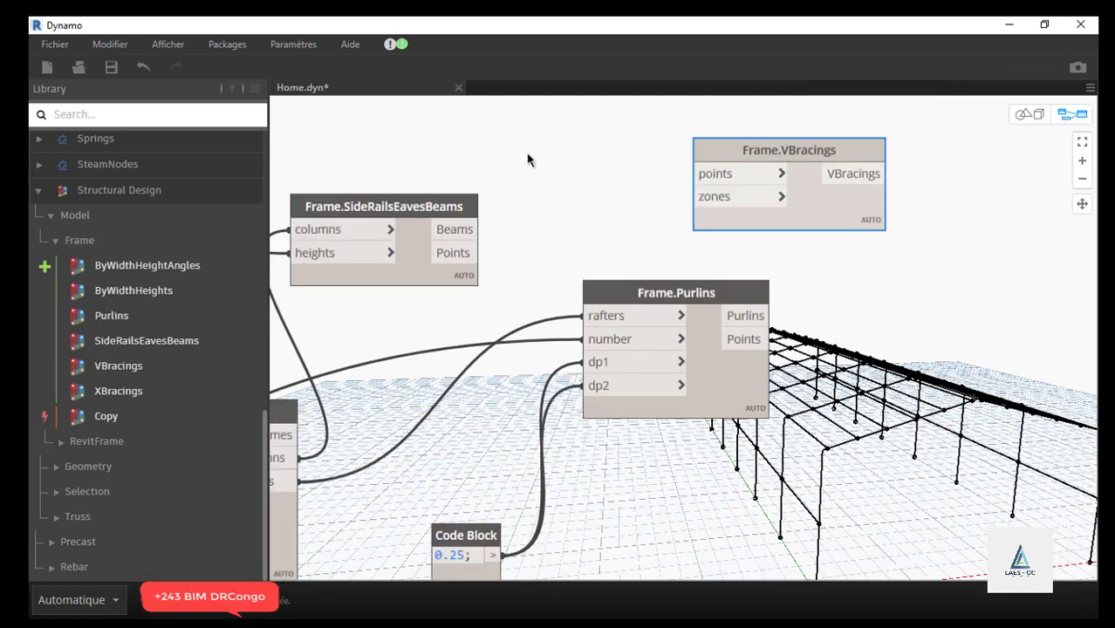
pyautogui.moveTo(450, 196); pyautogui.dragTo(446, 129)
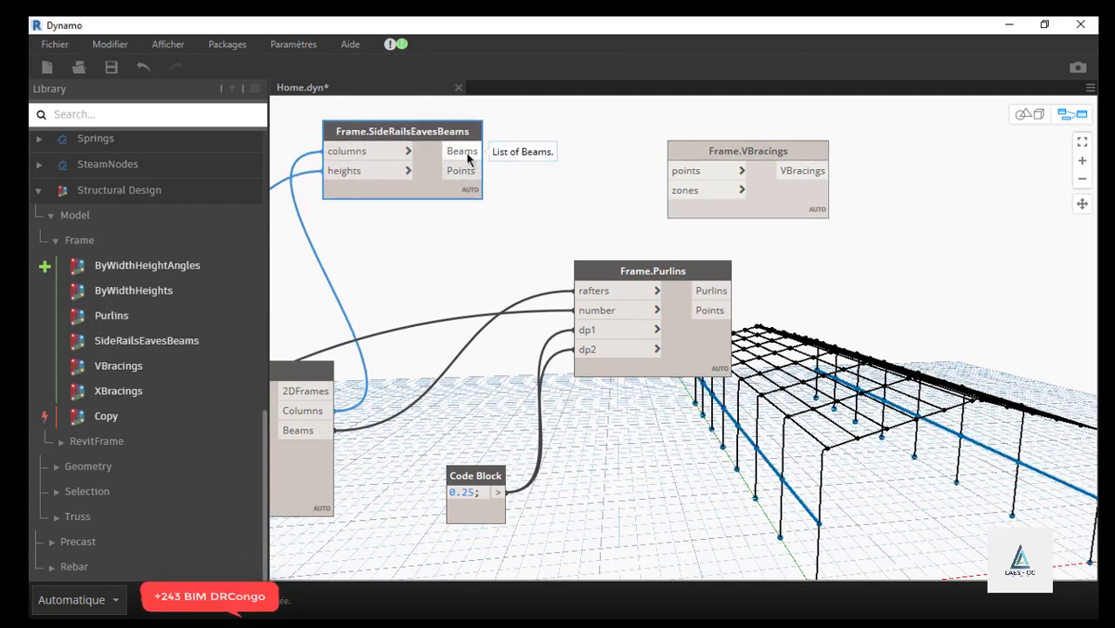
pyautogui.click(464, 153)
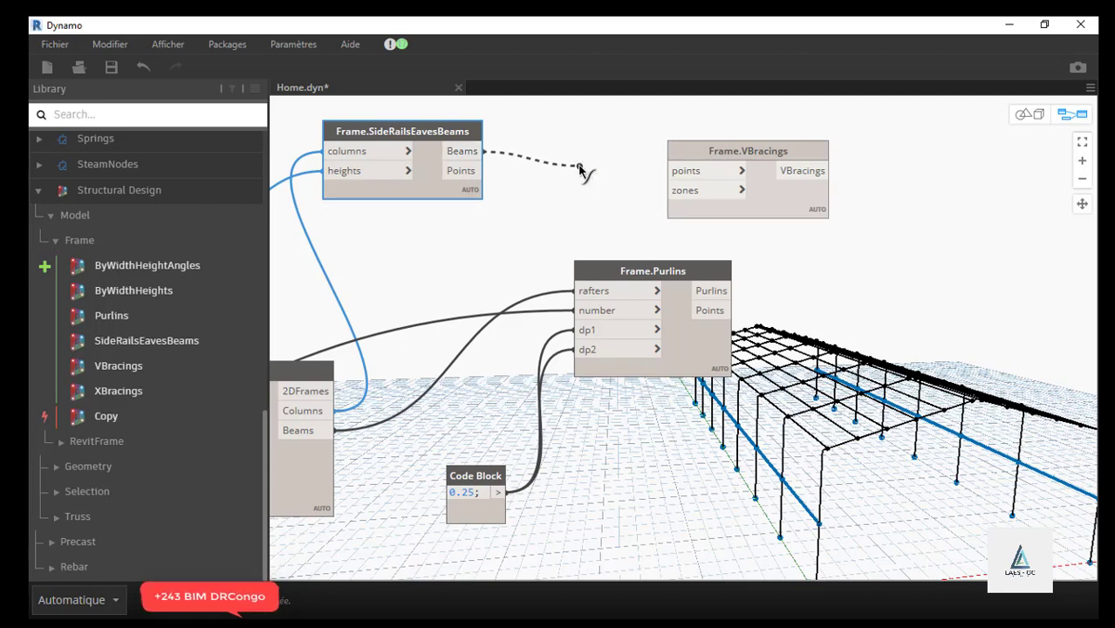
pyautogui.click(634, 177)
pyautogui.scroll(3, 511, 137)
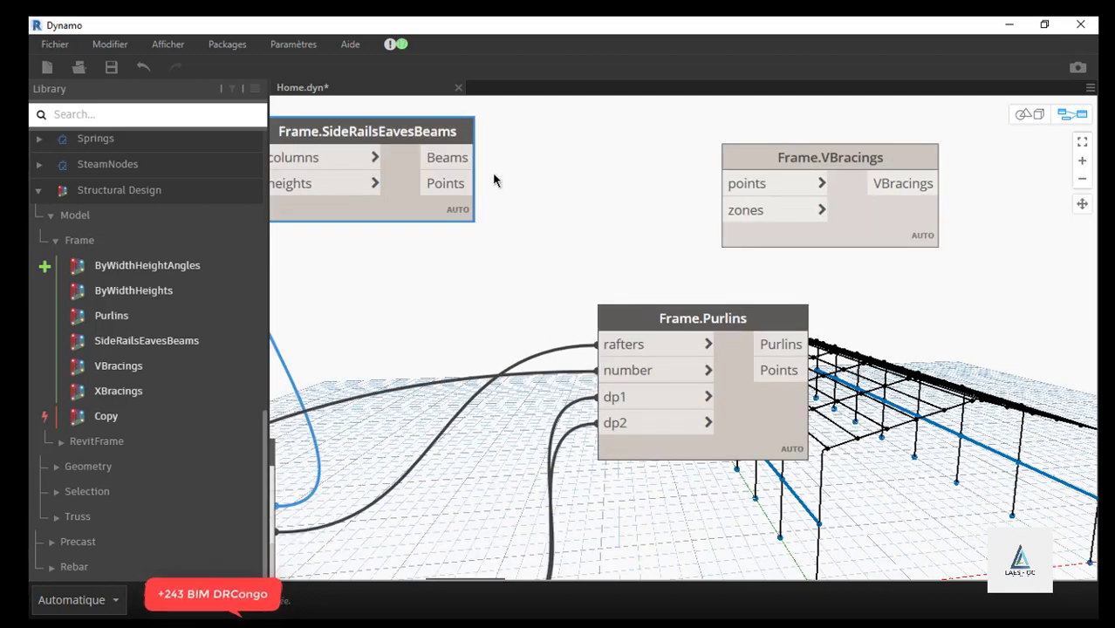
pyautogui.click(451, 188)
pyautogui.click(734, 184)
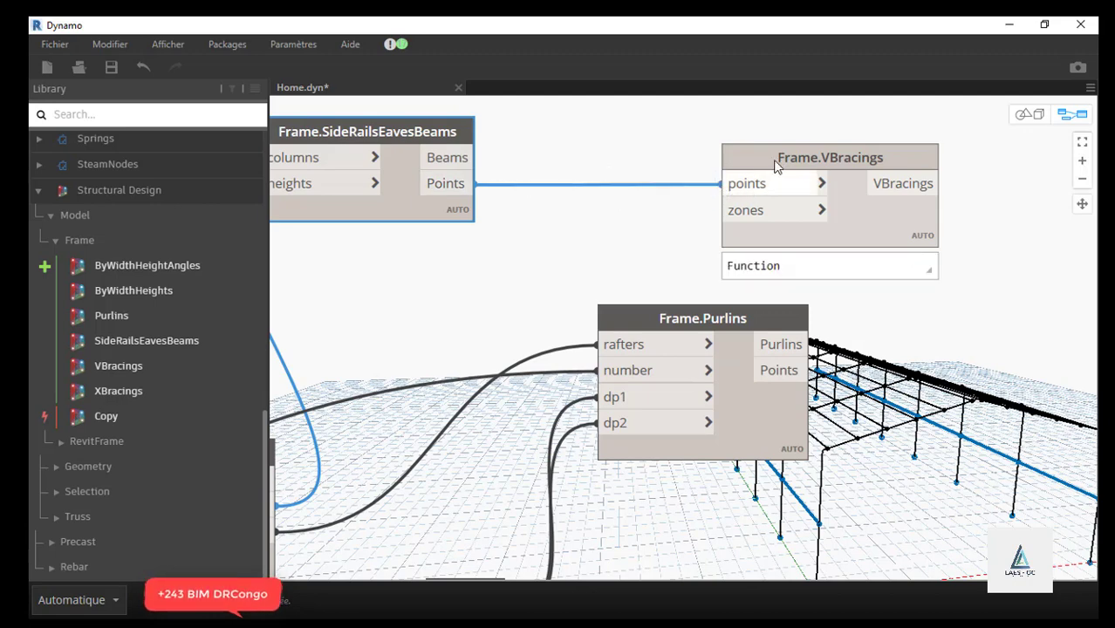
pyautogui.click(910, 271)
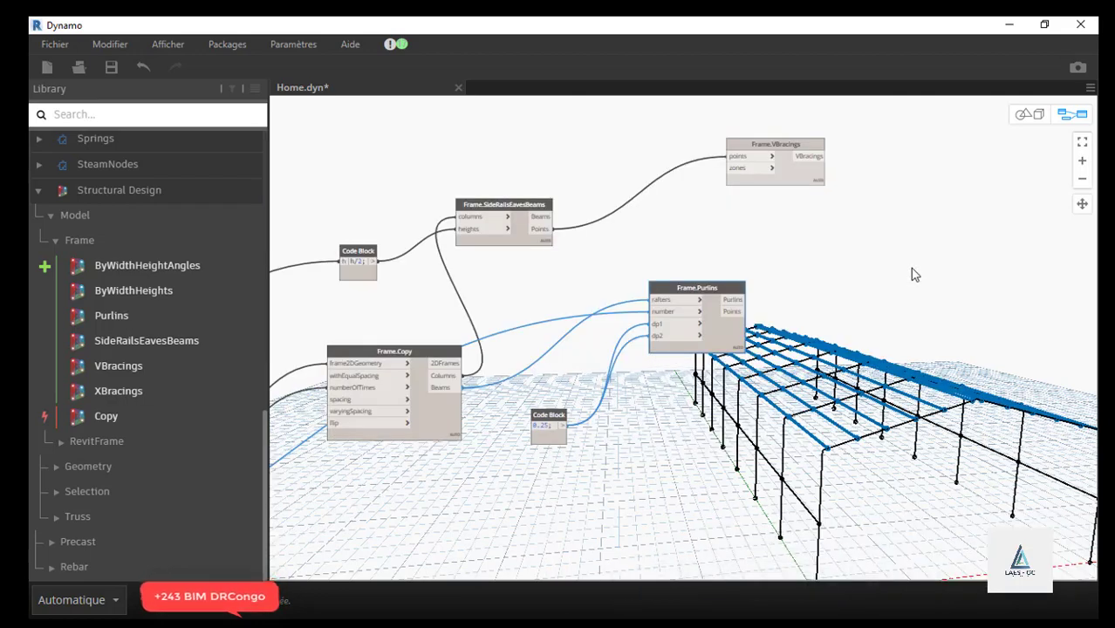
pyautogui.click(839, 249)
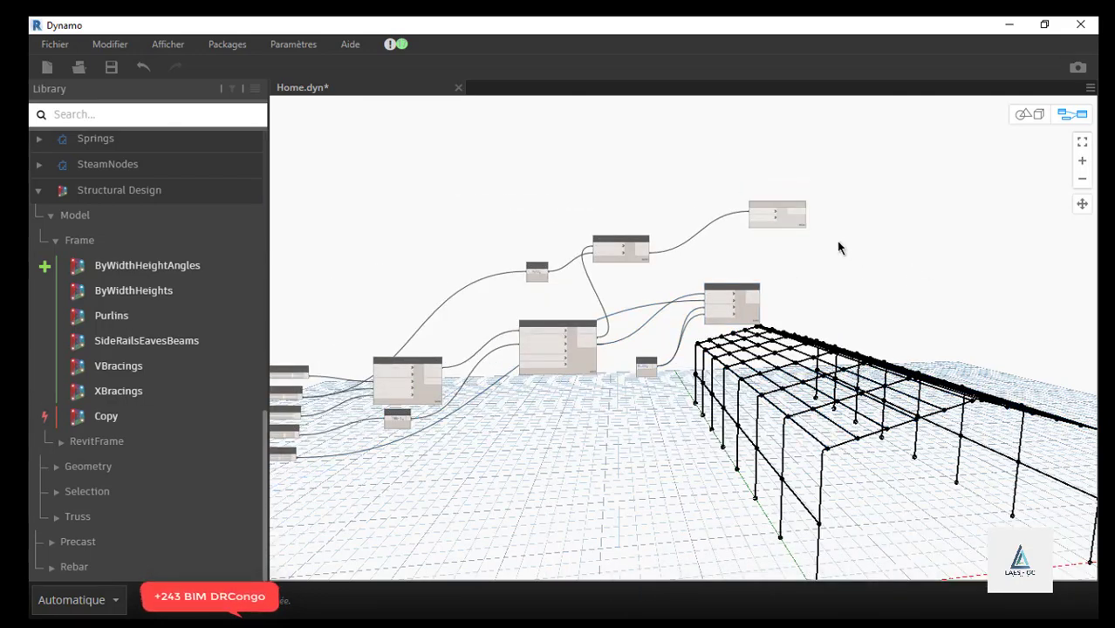
# - Examine the expected zones input of Frame.VBracings, the graph layout and the output of the Nb-1 Code Block
pyautogui.scroll(4, 775, 222)
pyautogui.scroll(-5, 771, 224)
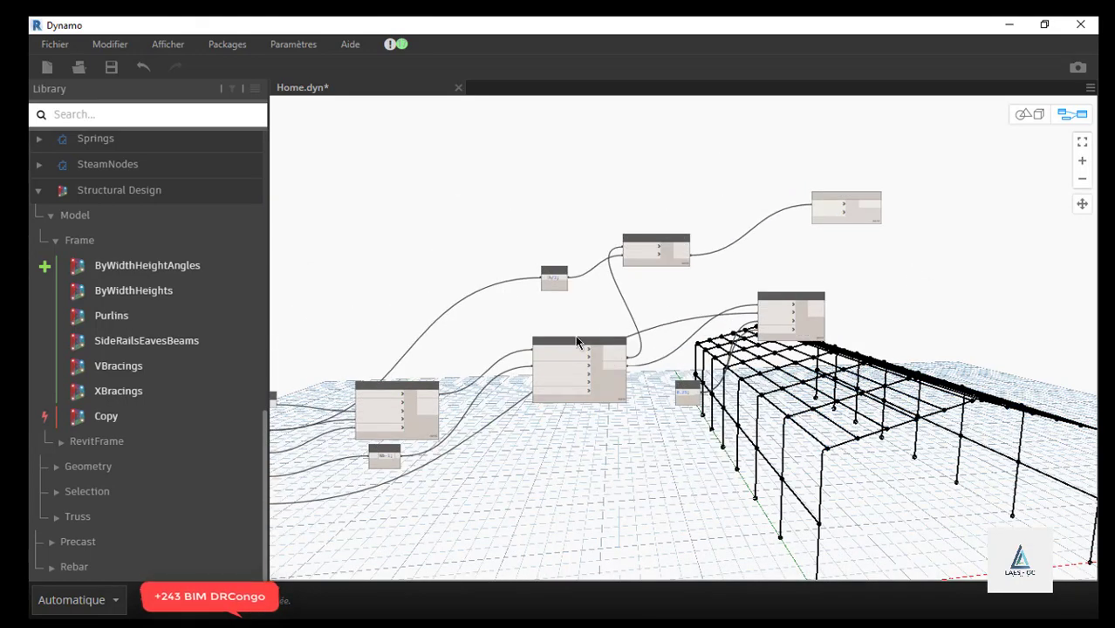
pyautogui.scroll(6, 861, 212)
pyautogui.scroll(-5, 693, 206)
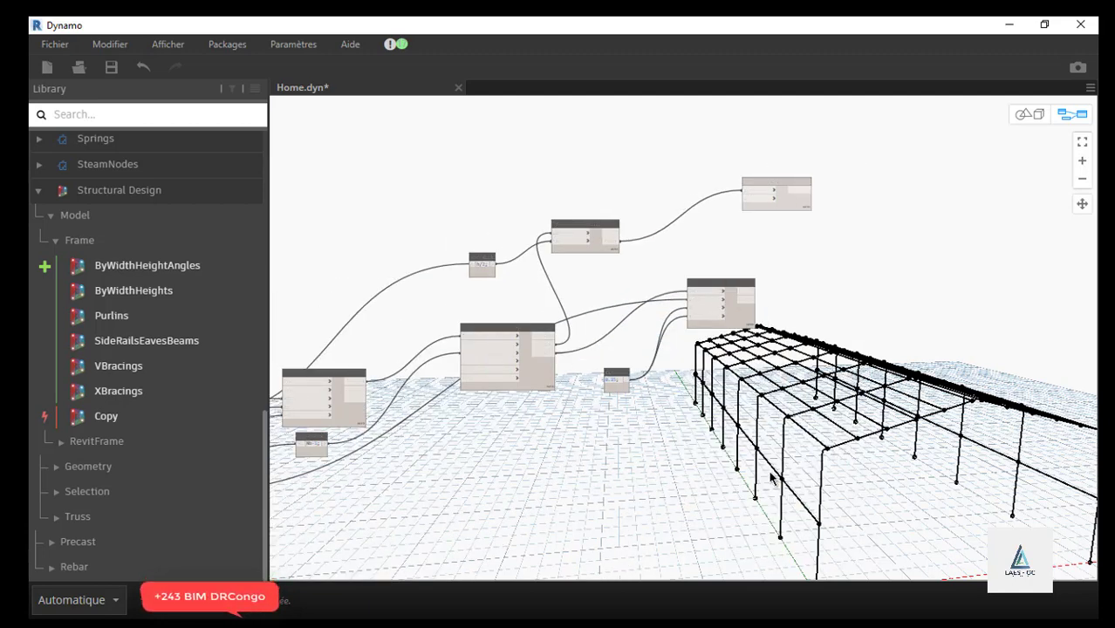
pyautogui.scroll(5, 759, 199)
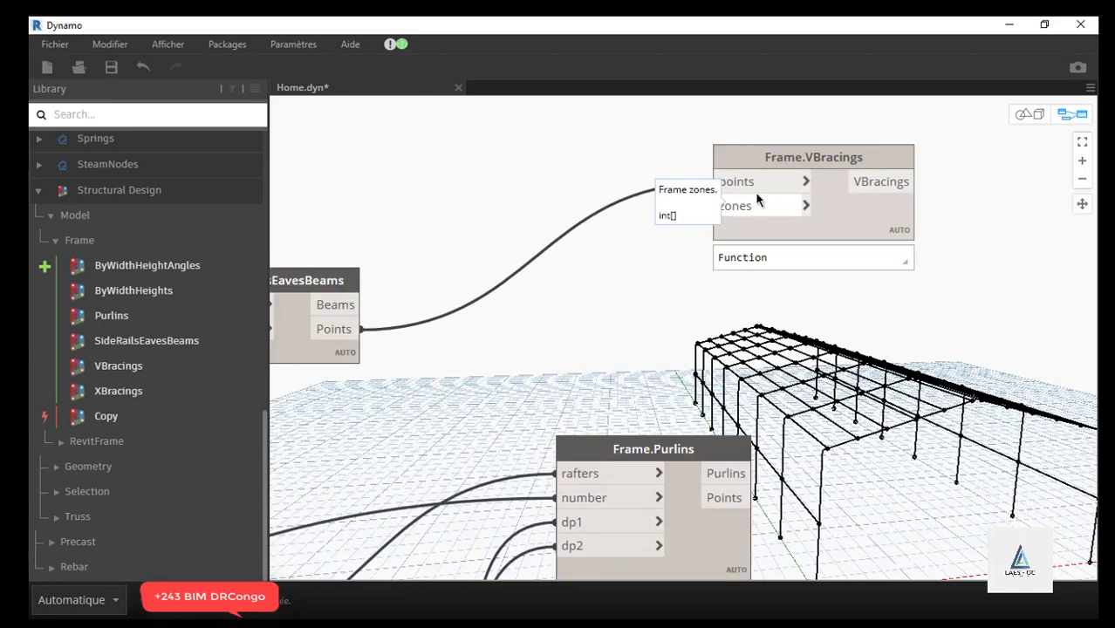
pyautogui.scroll(-5, 710, 212)
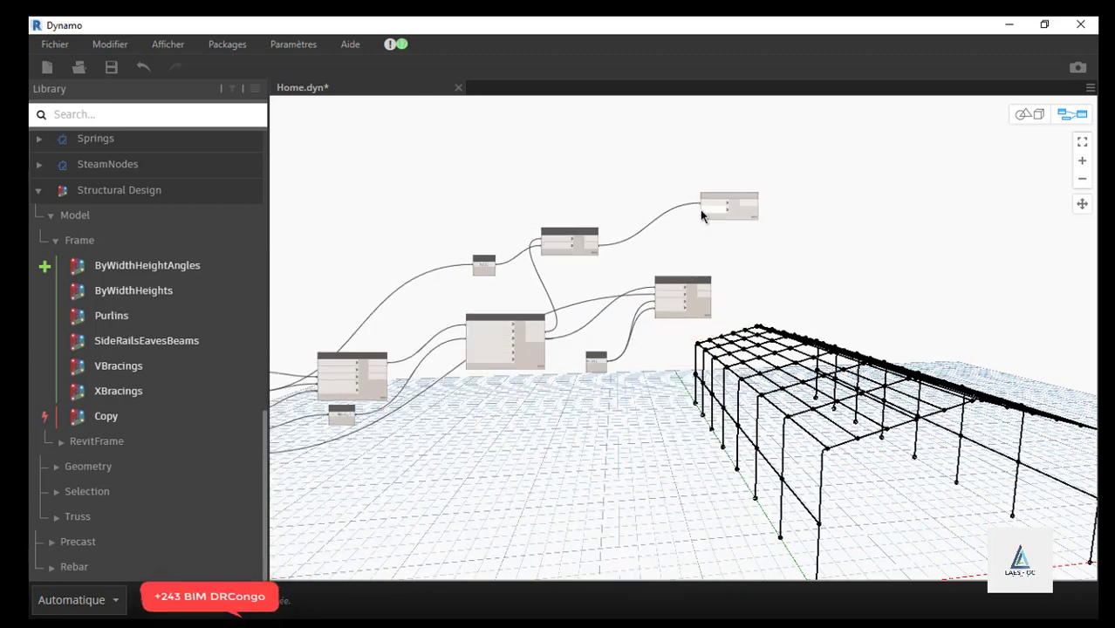
pyautogui.scroll(6, 377, 387)
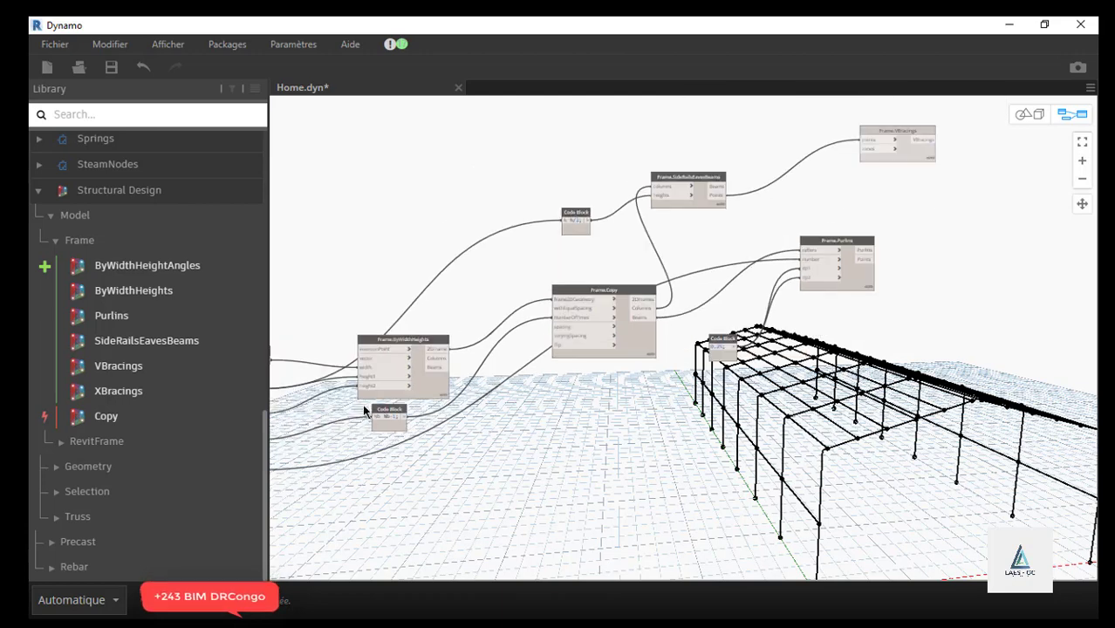
pyautogui.scroll(5, 386, 422)
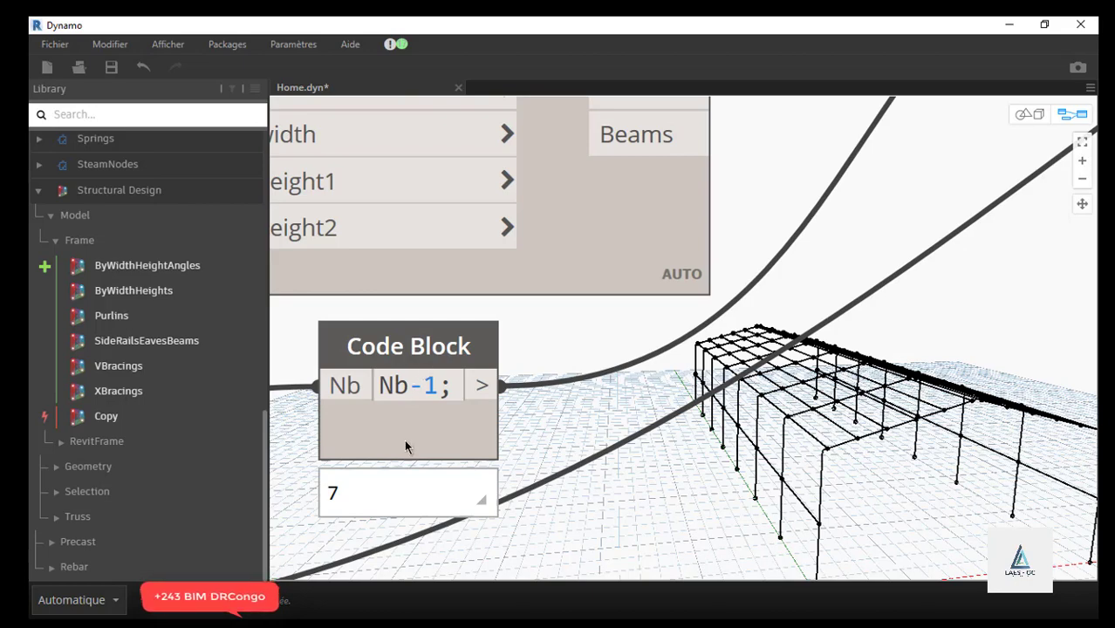
# - Add a Code Block containing [1,Der]; between Frame.SideRailsEavesBeams and Frame.VBracings, and position it above Frame.Purlins
pyautogui.scroll(-4, 406, 445)
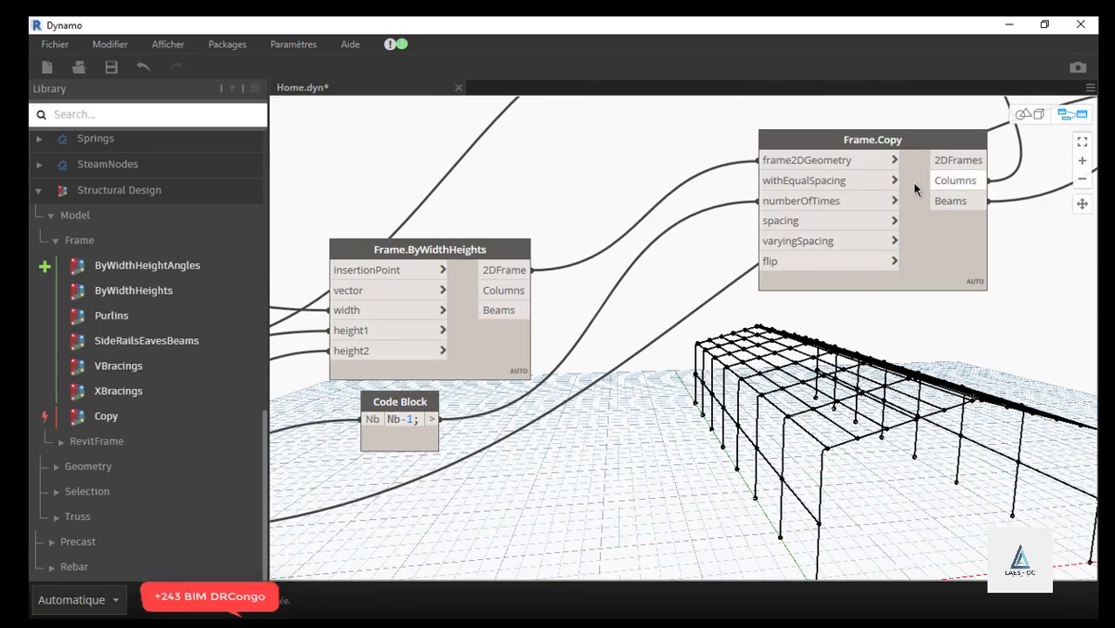
pyautogui.scroll(-6, 912, 183)
pyautogui.scroll(6, 792, 124)
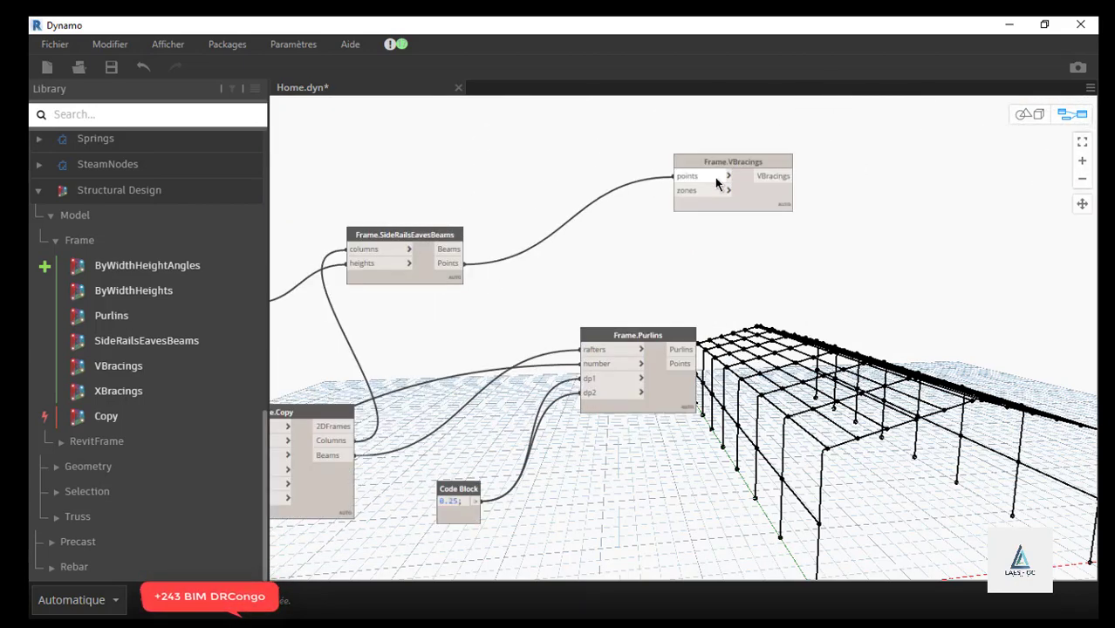
pyautogui.scroll(3, 714, 177)
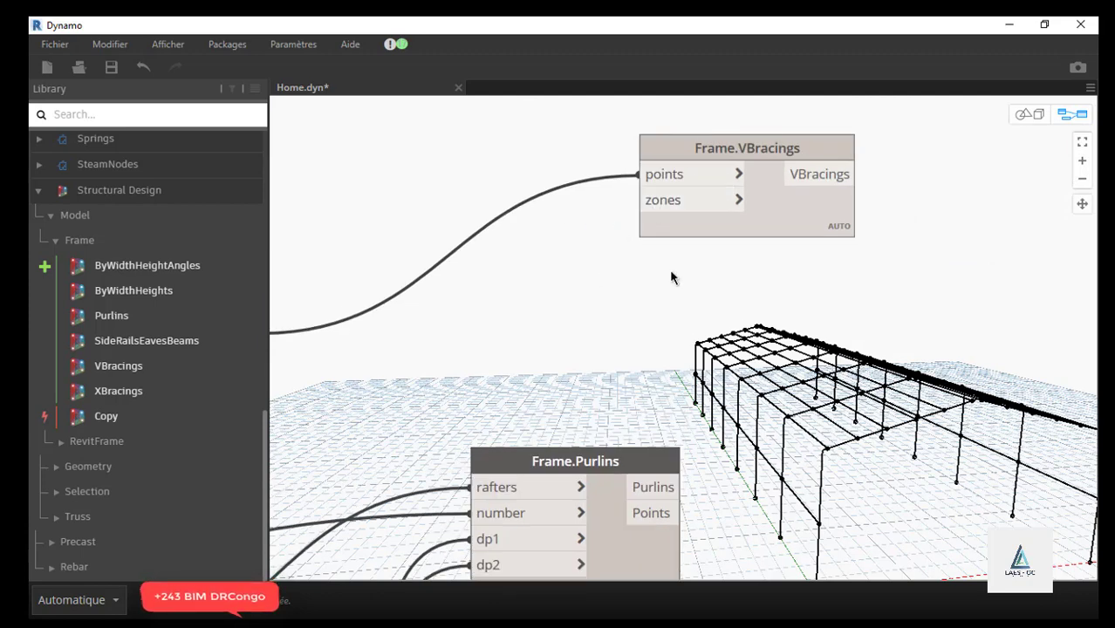
pyautogui.scroll(-4, 771, 255)
pyautogui.scroll(4, 707, 260)
pyautogui.scroll(2, 709, 262)
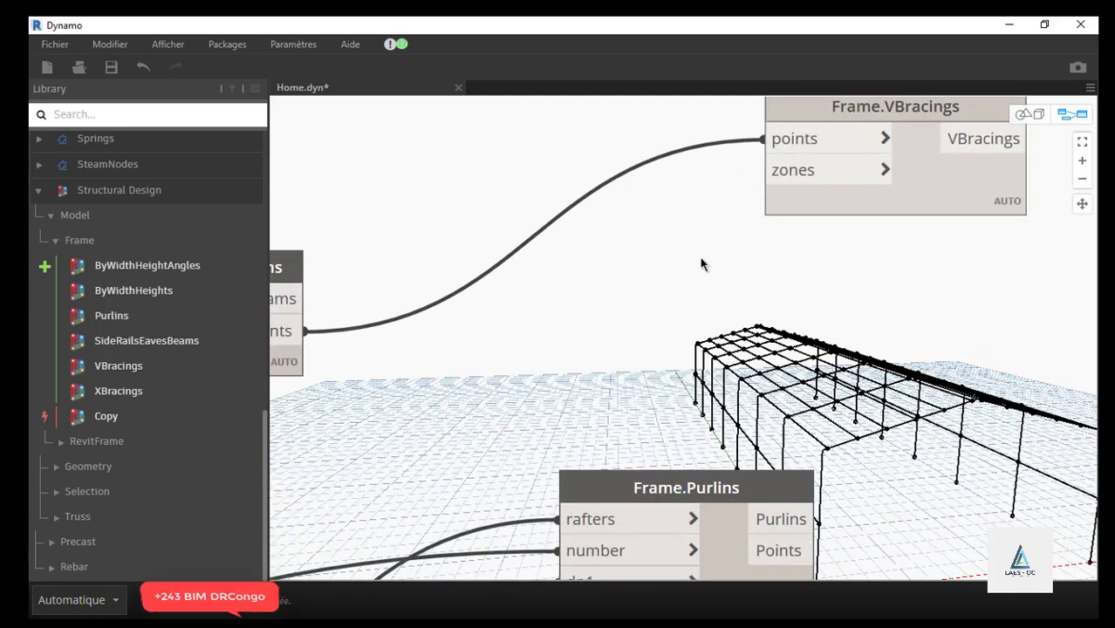
pyautogui.doubleClick(701, 260)
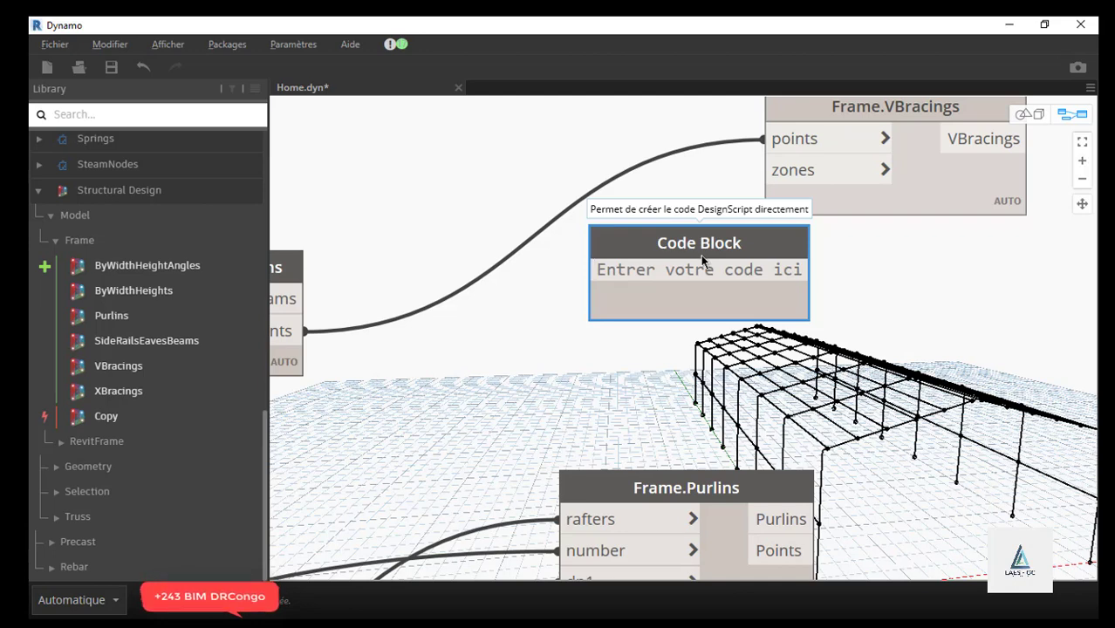
pyautogui.write('[1,')
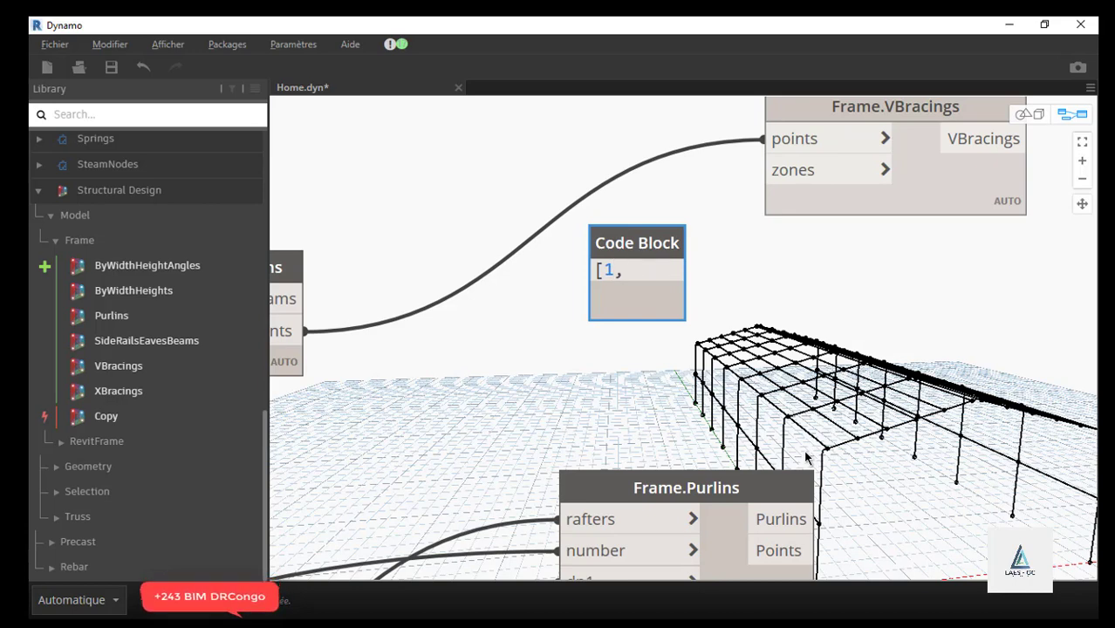
pyautogui.write('ern')
pyautogui.press('BackSpace')
pyautogui.press('BackSpace')
pyautogui.press('BackSpace')
pyautogui.press('BackSpace')
pyautogui.write('D')
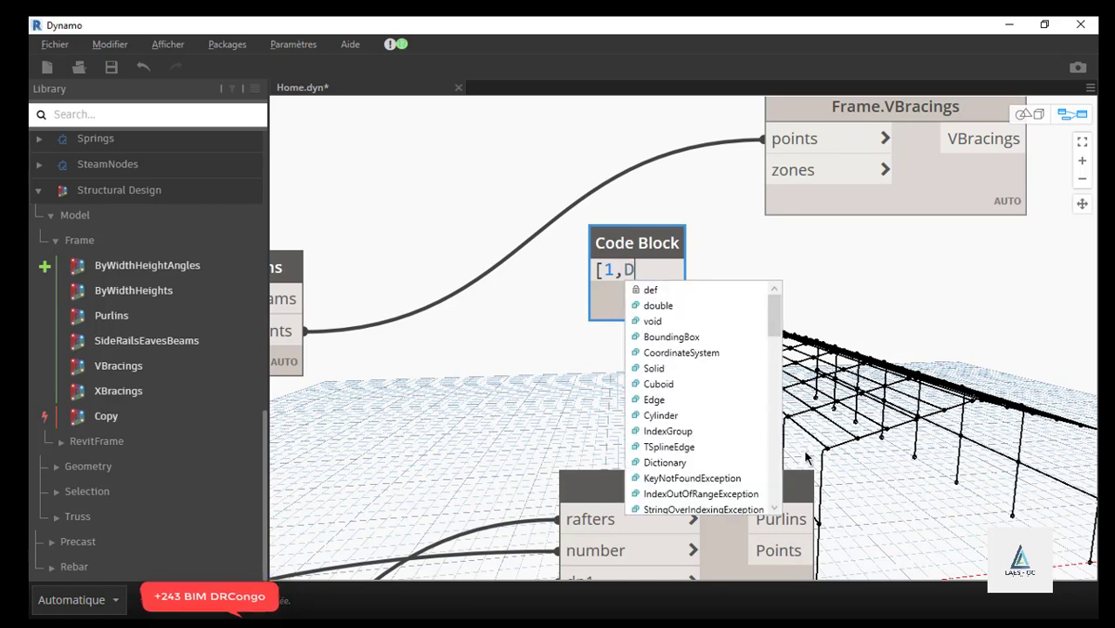
pyautogui.write('er')
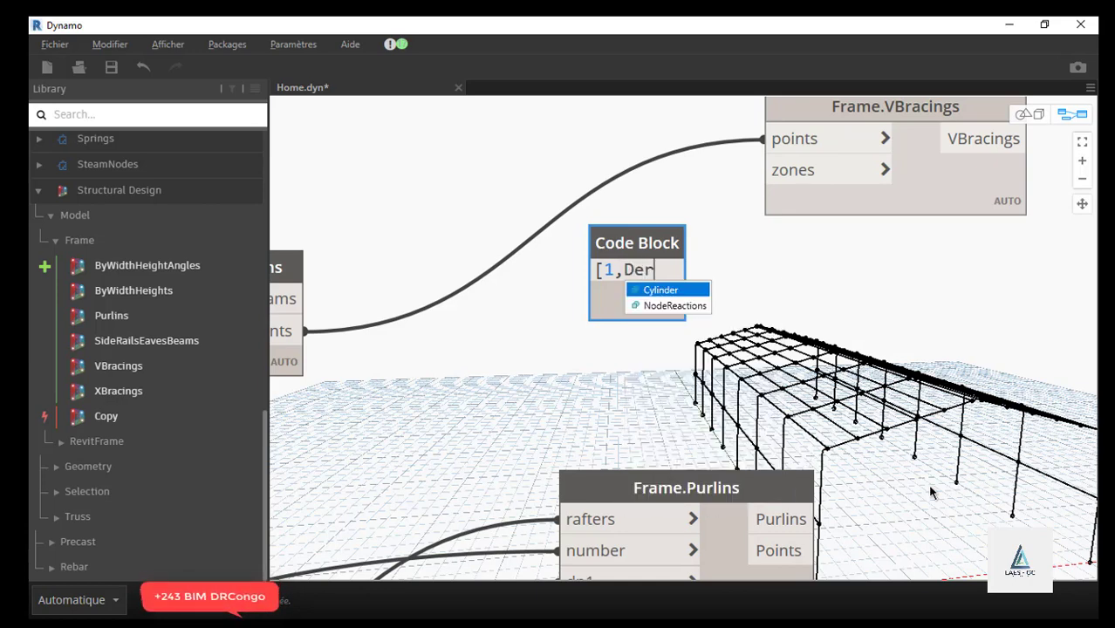
pyautogui.write(']')
pyautogui.click(761, 274)
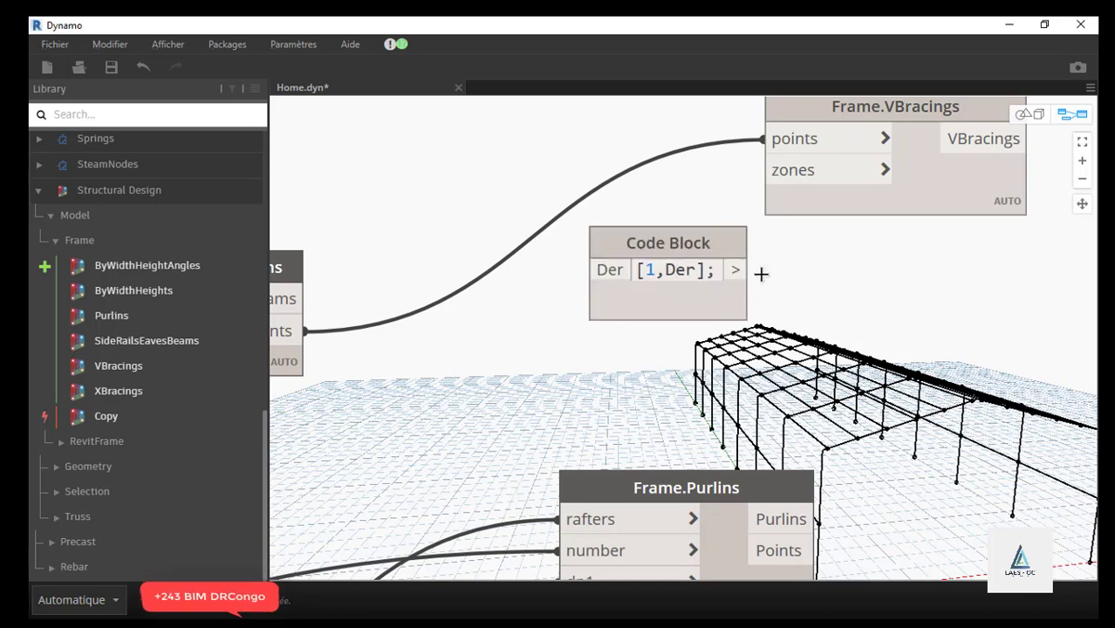
pyautogui.moveTo(716, 248); pyautogui.dragTo(632, 290)
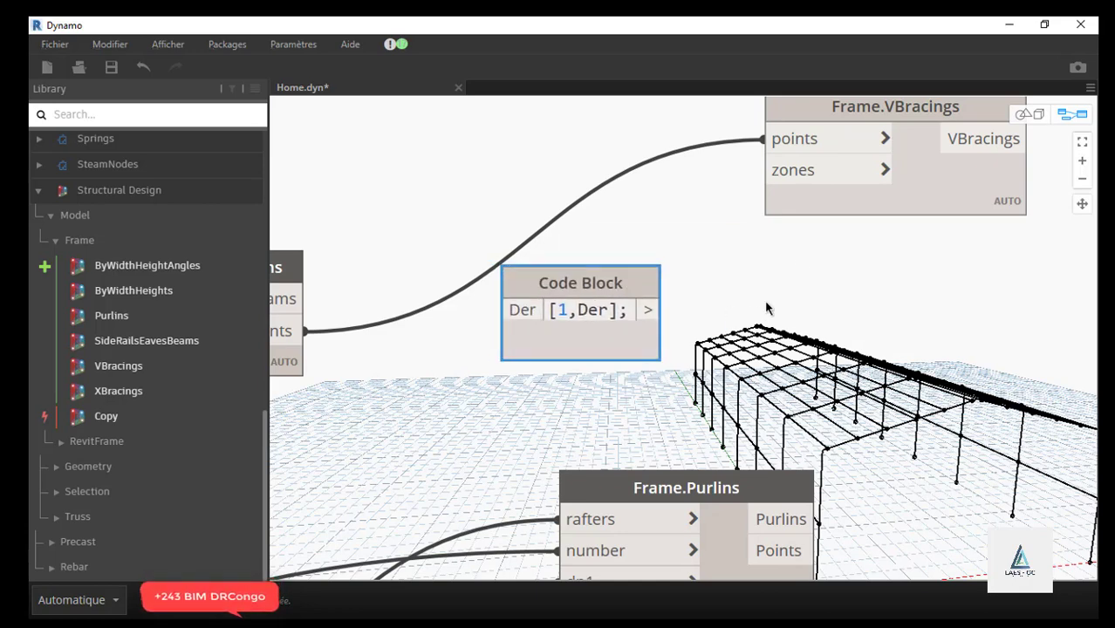
# - Wire the output of the Nb-1 Code Block to the Der input of the [1,Der] Code Block
pyautogui.scroll(-5, 800, 248)
pyautogui.scroll(-3, 649, 276)
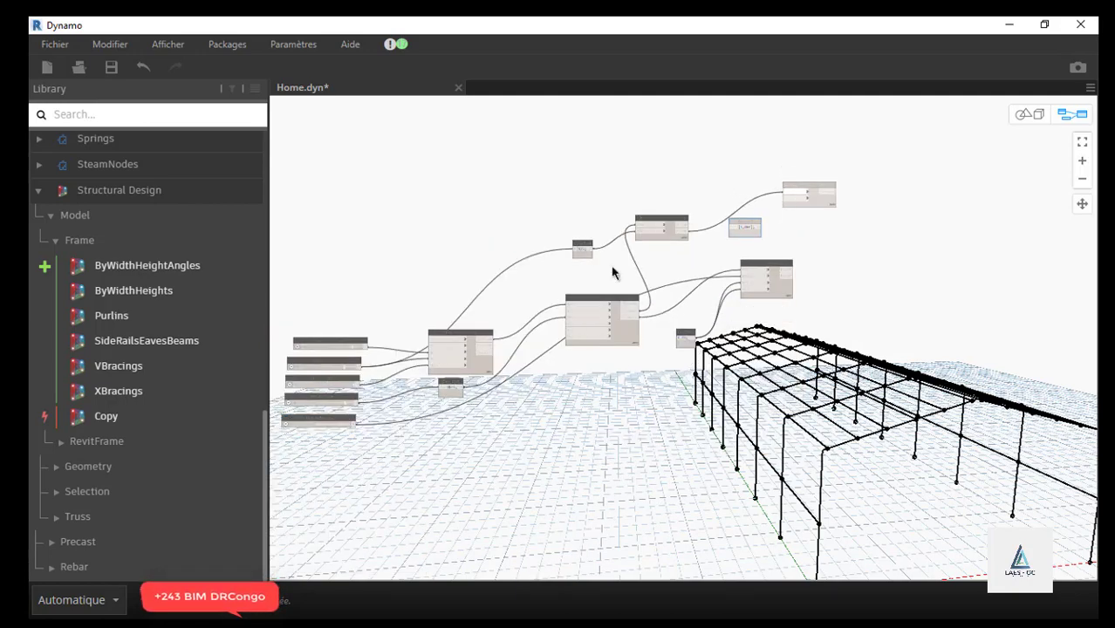
pyautogui.scroll(6, 485, 417)
pyautogui.moveTo(421, 342)
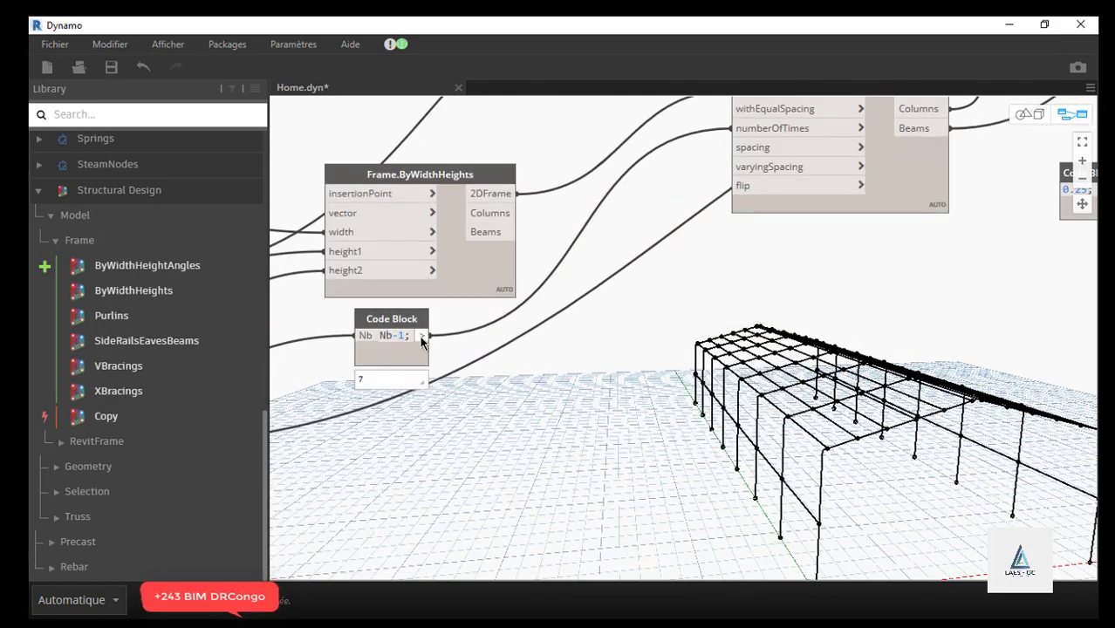
pyautogui.moveTo(421, 338); pyautogui.dragTo(757, 256)
pyautogui.scroll(-5, 366, 517)
pyautogui.scroll(5, 803, 188)
pyautogui.click(767, 201)
pyautogui.scroll(-7, 422, 354)
pyautogui.scroll(6, 651, 235)
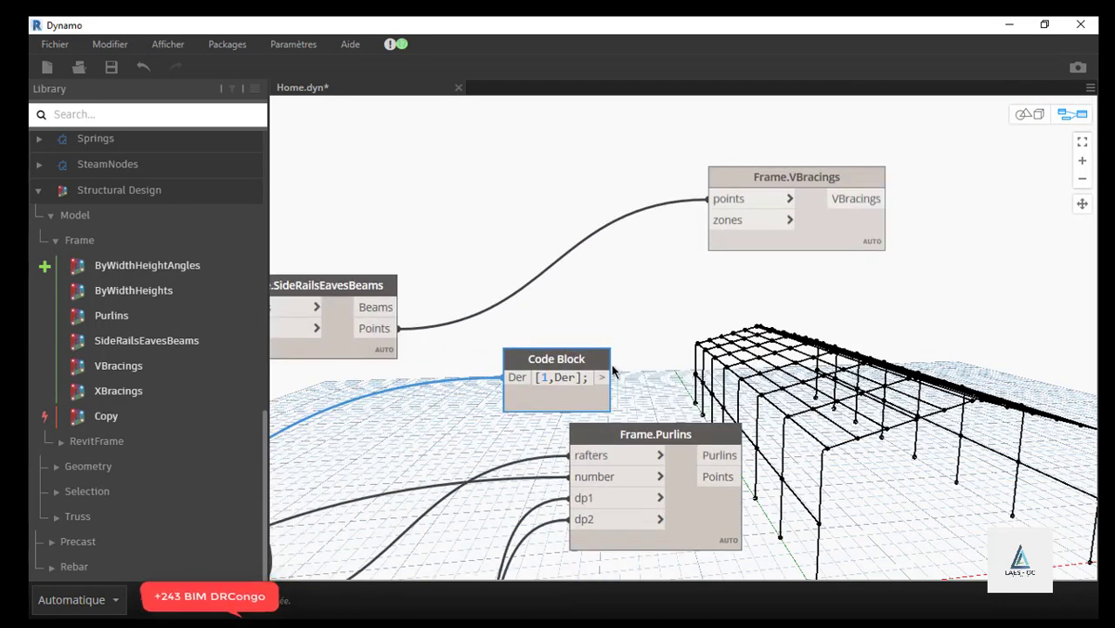
# - Wire the output of the [1,Der] Code Block to the zones input of Frame.VBracings
pyautogui.moveTo(603, 378); pyautogui.dragTo(726, 220)
pyautogui.scroll(-2, 610, 249)
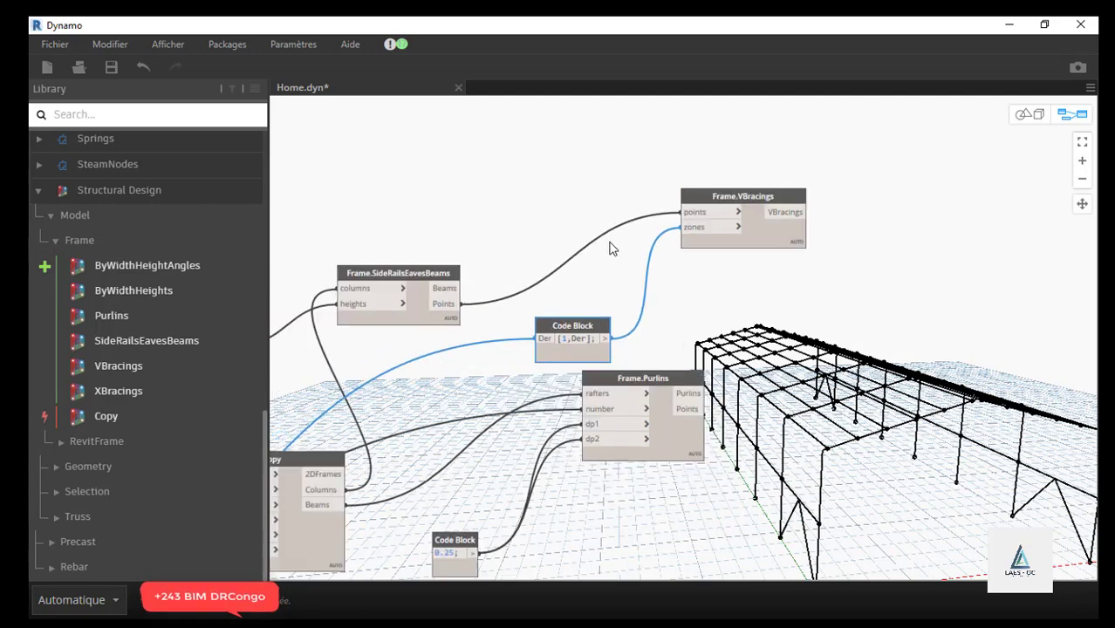
pyautogui.scroll(-3, 610, 248)
pyautogui.scroll(2, 611, 248)
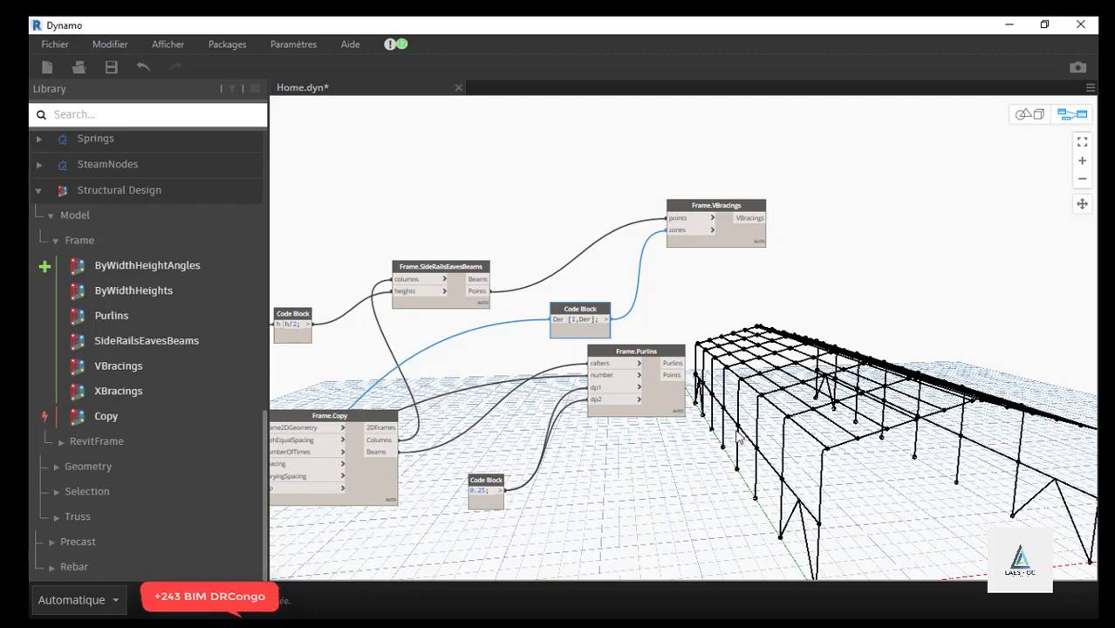
# - Add zone 4 to the bracing zones list so that the Code Block reads [1,4,Der];
pyautogui.scroll(3, 548, 349)
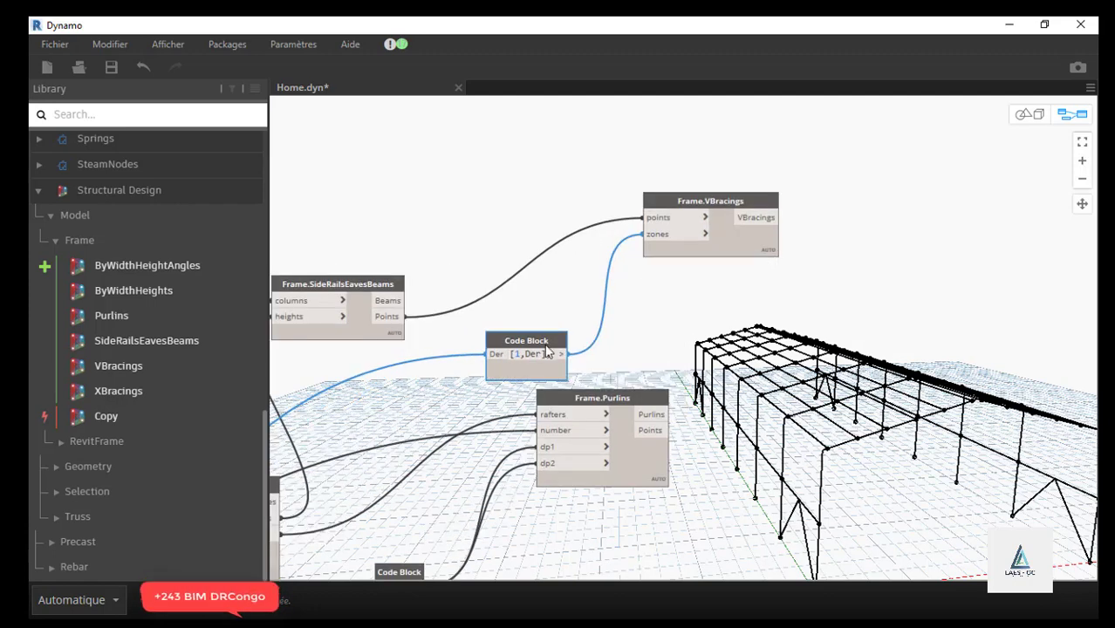
pyautogui.scroll(3, 526, 363)
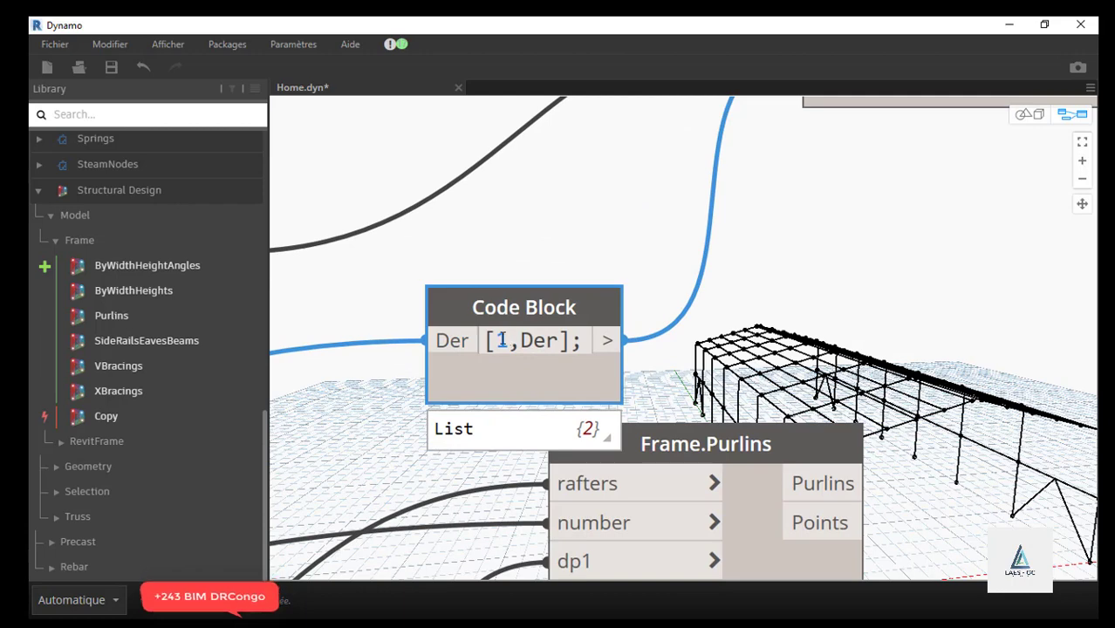
pyautogui.scroll(-5, 744, 291)
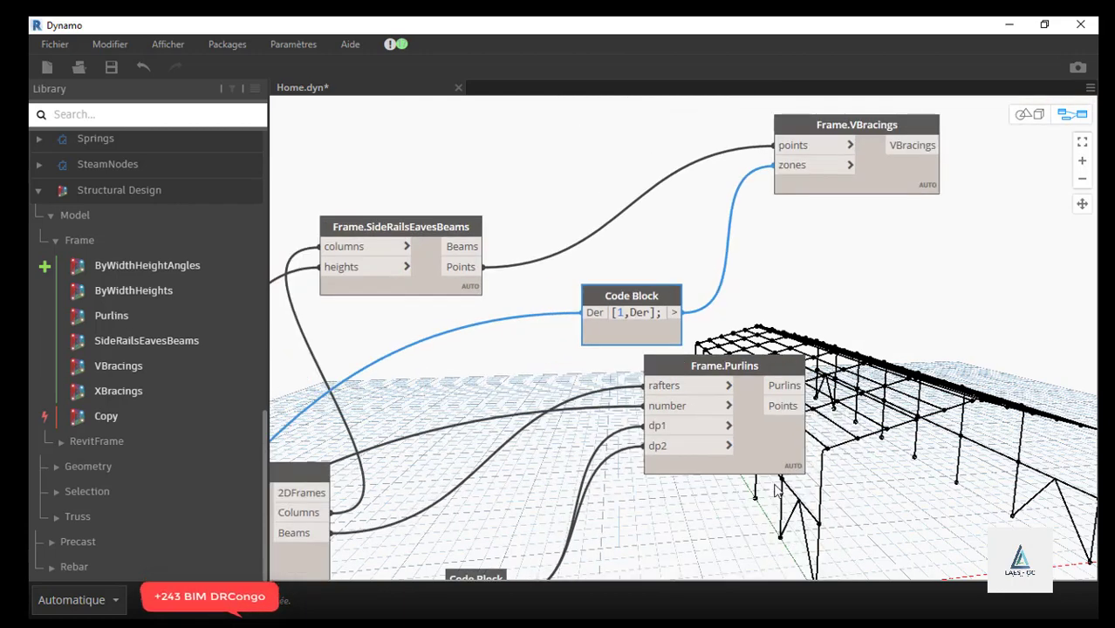
pyautogui.scroll(-4, 499, 277)
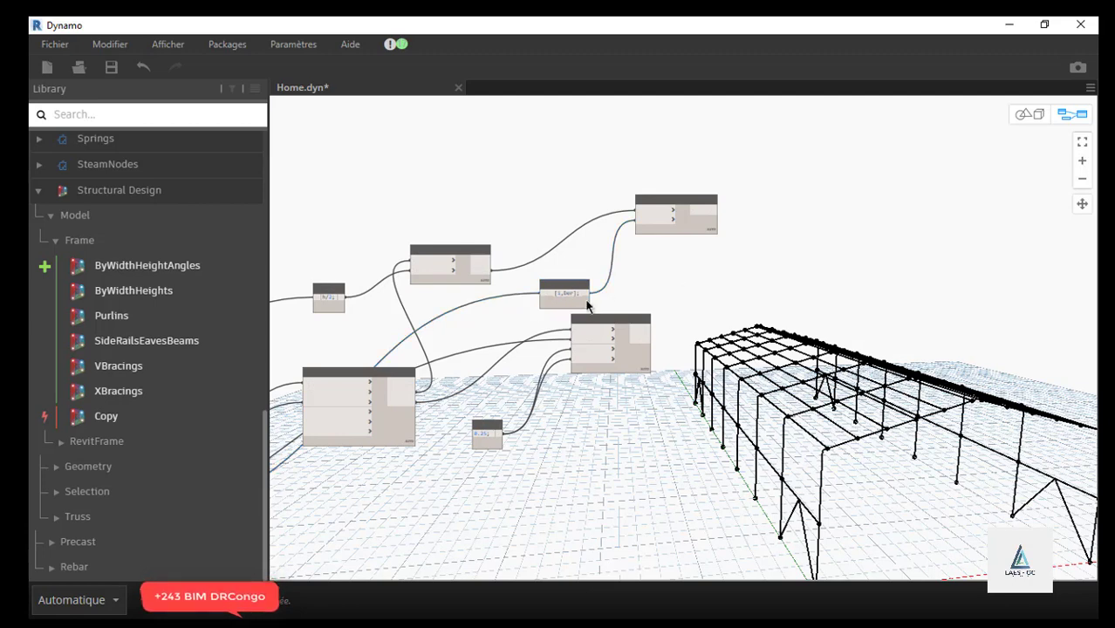
pyautogui.scroll(4, 586, 304)
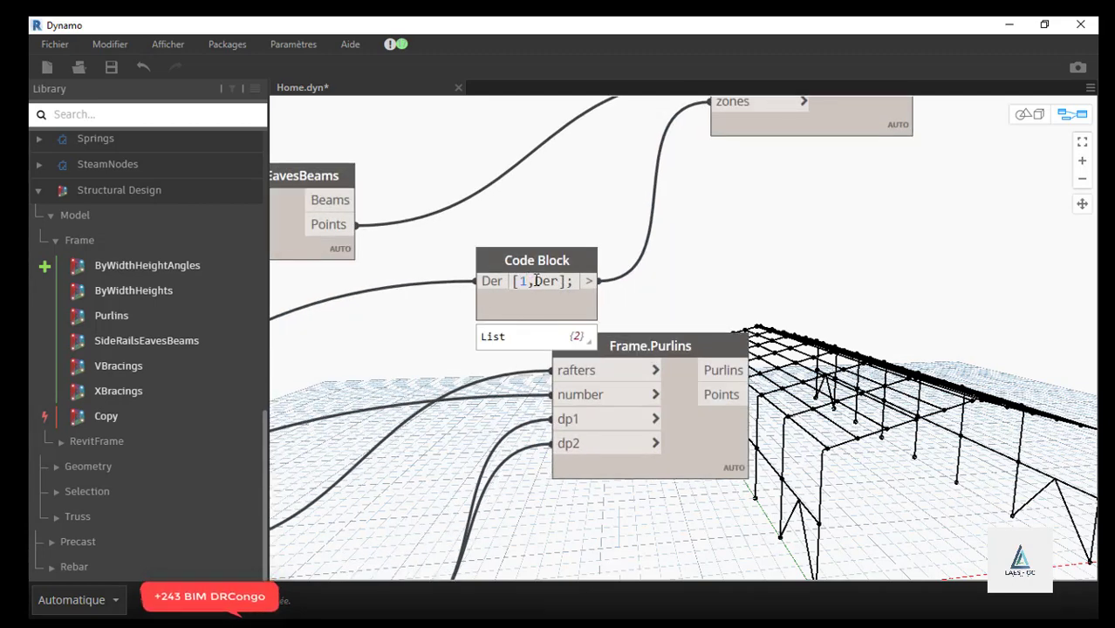
pyautogui.click(538, 280)
pyautogui.write('4')
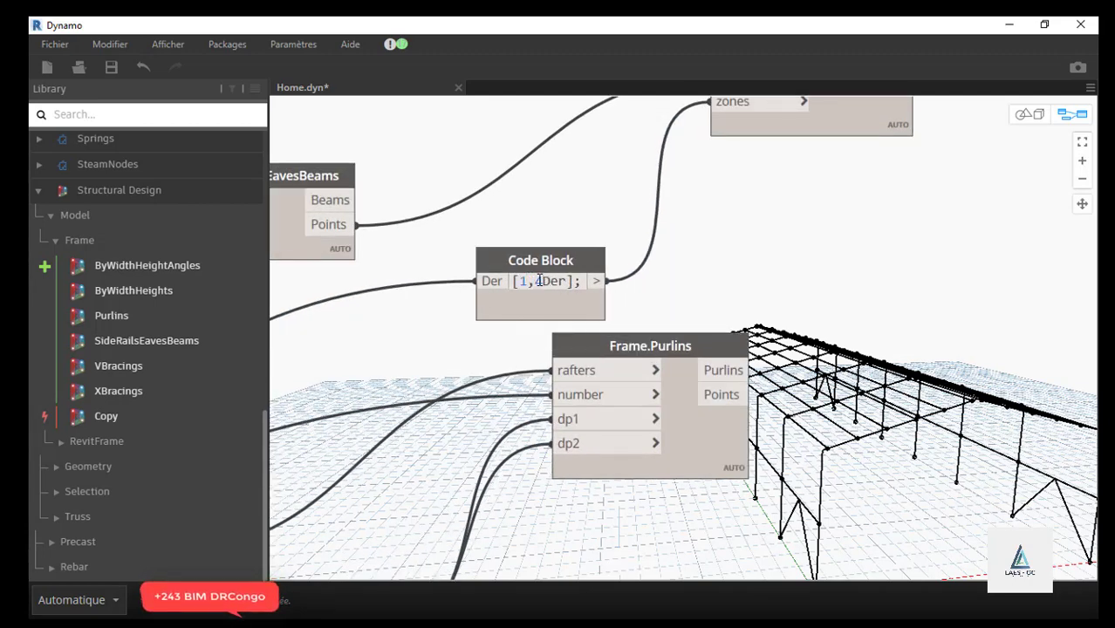
pyautogui.write(',')
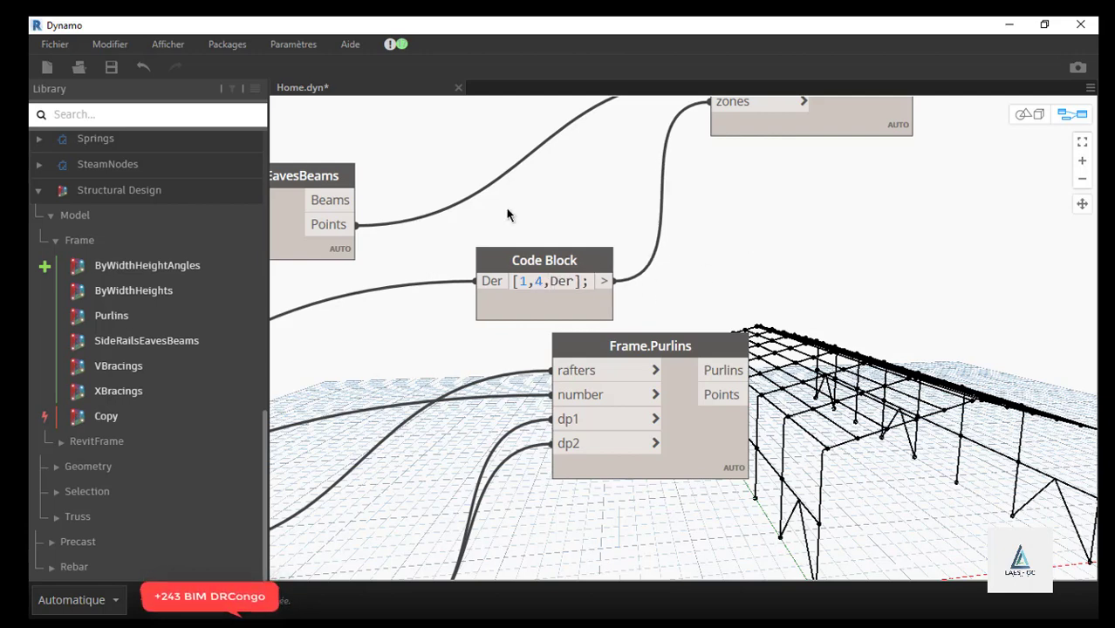
# - Move the [1,4,Der] Code Block up so that it sits clear of the Frame.Purlins node
pyautogui.scroll(-3, 509, 214)
pyautogui.scroll(3, 524, 216)
pyautogui.click(537, 217)
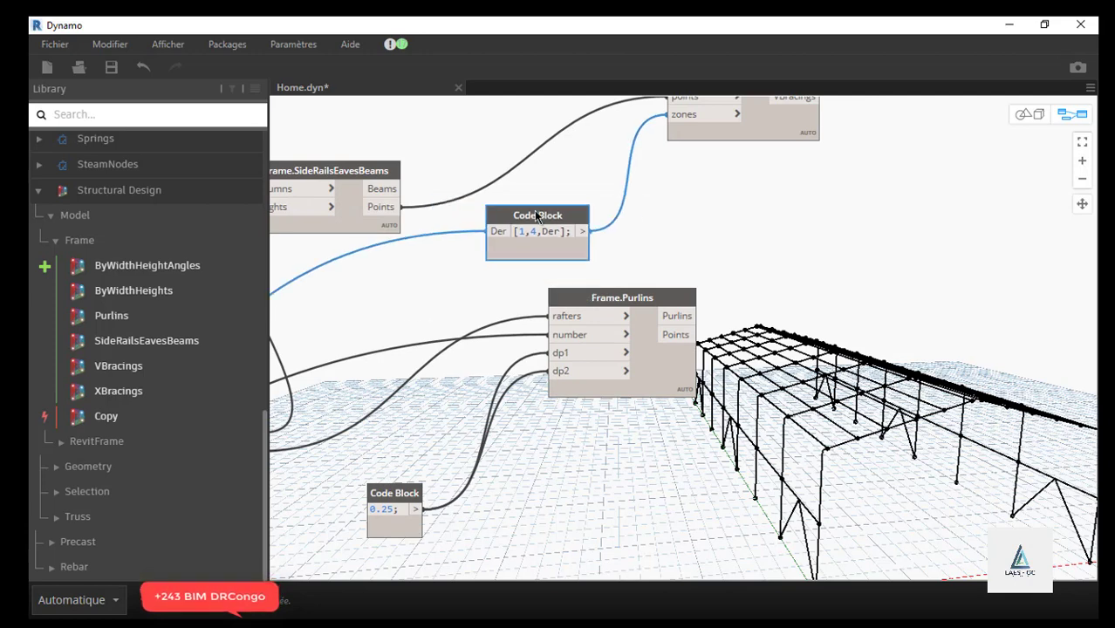
pyautogui.moveTo(537, 216); pyautogui.dragTo(545, 216)
pyautogui.scroll(-3, 556, 222)
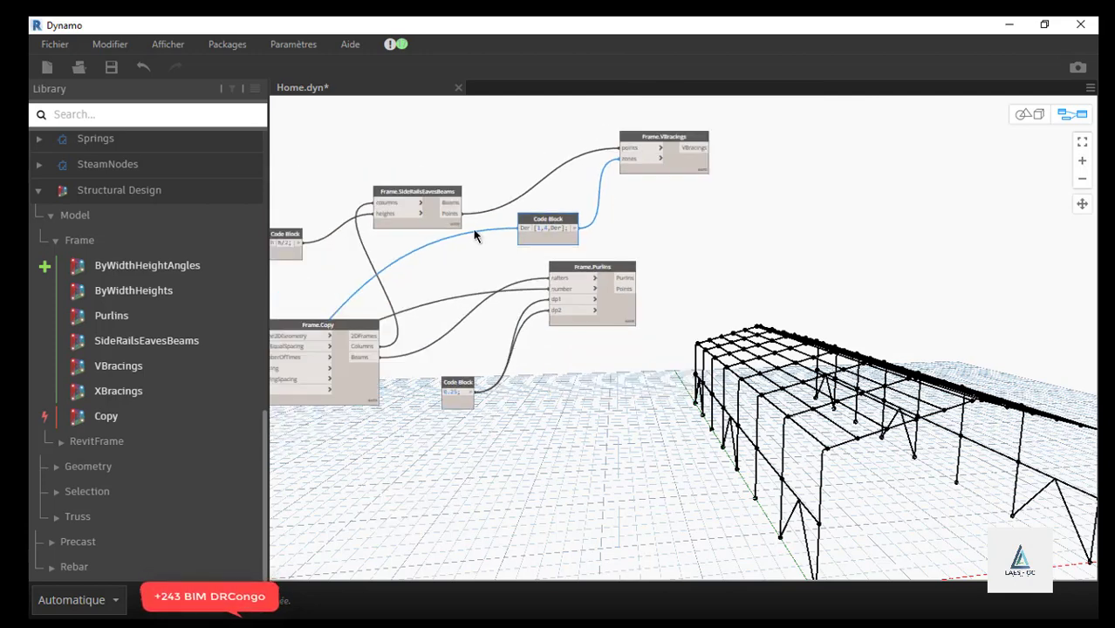
# - Add a Frame.XBracings node to the graph and place it below and to the right of Frame.VBracings
pyautogui.scroll(3, 541, 211)
pyautogui.moveTo(110, 399)
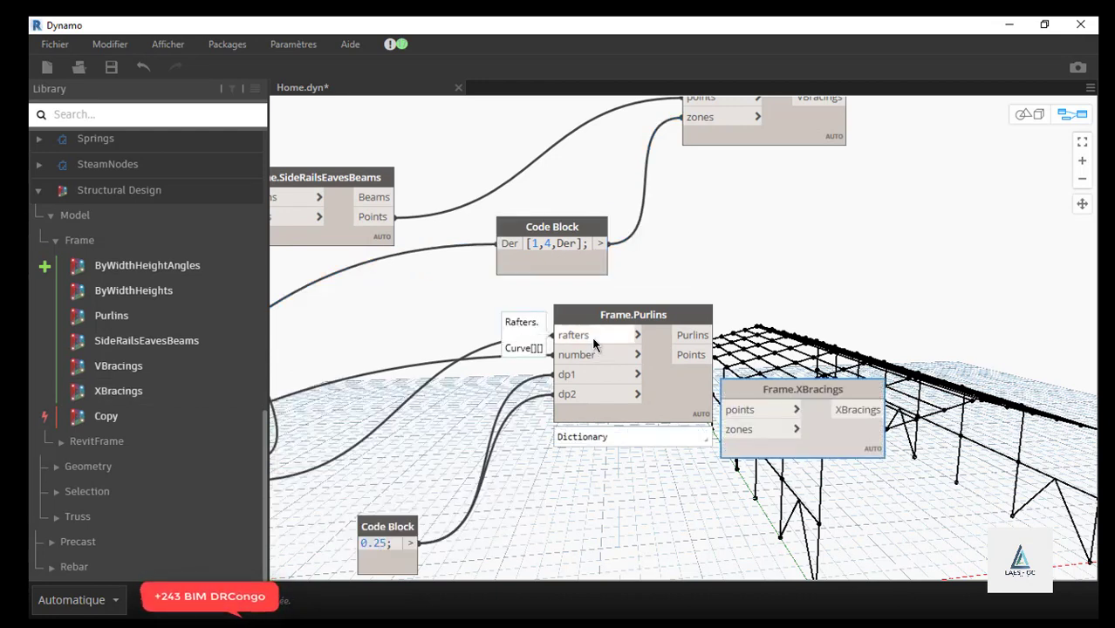
pyautogui.moveTo(814, 388); pyautogui.dragTo(923, 207)
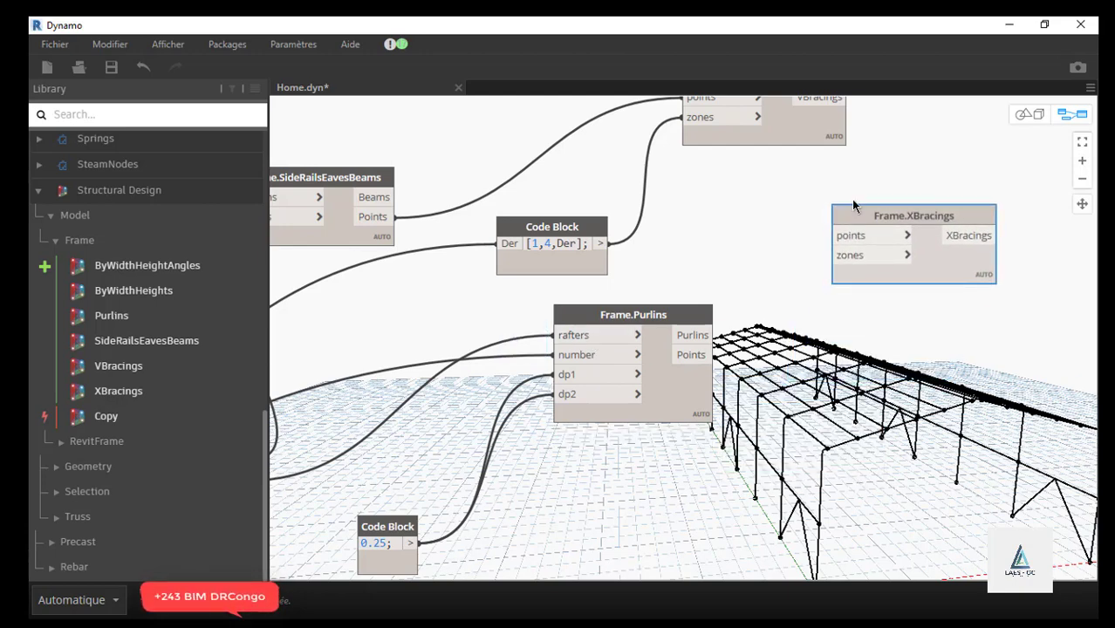
pyautogui.scroll(-2, 464, 332)
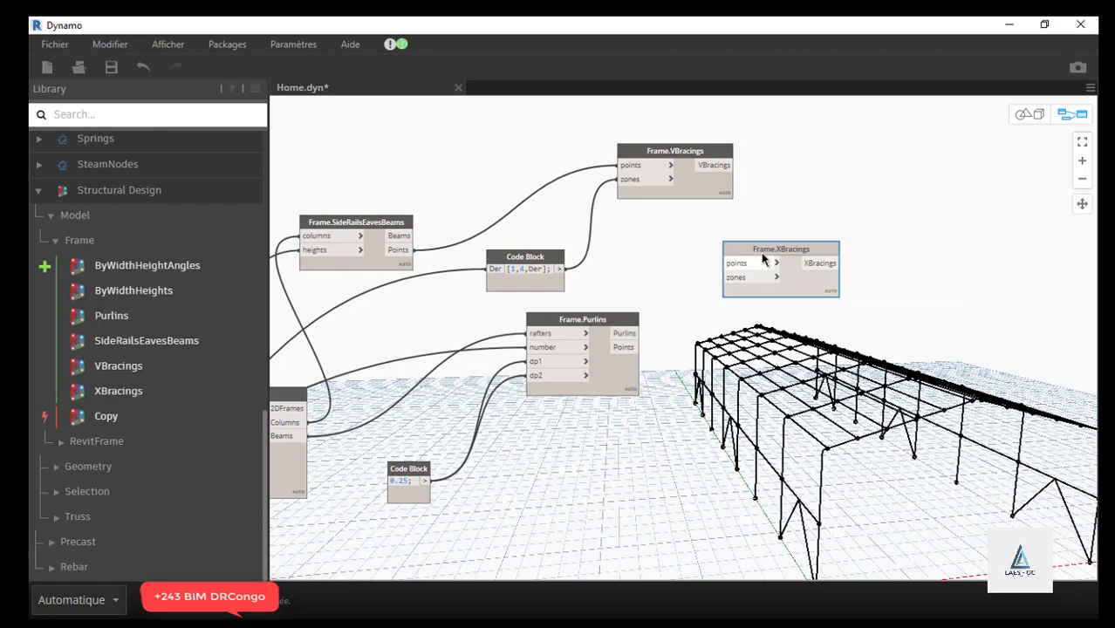
pyautogui.moveTo(762, 259); pyautogui.dragTo(794, 257)
pyautogui.scroll(1, 795, 257)
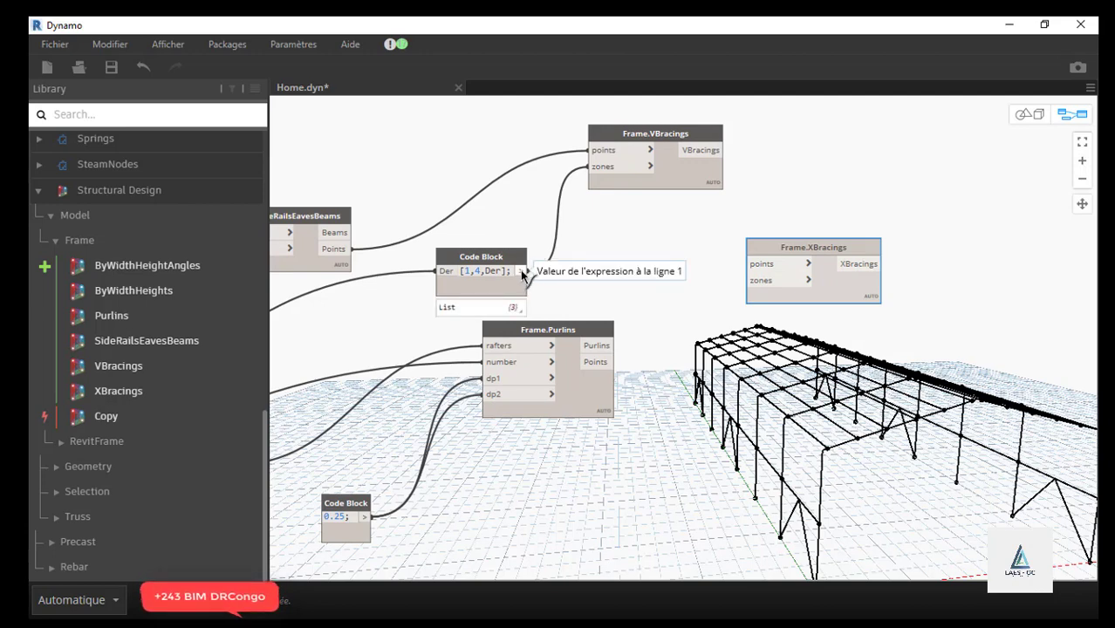
# - Wire the output of the [1,4,Der] Code Block to the zones input of Frame.XBracings and move that node up and right
pyautogui.moveTo(522, 273); pyautogui.dragTo(904, 189)
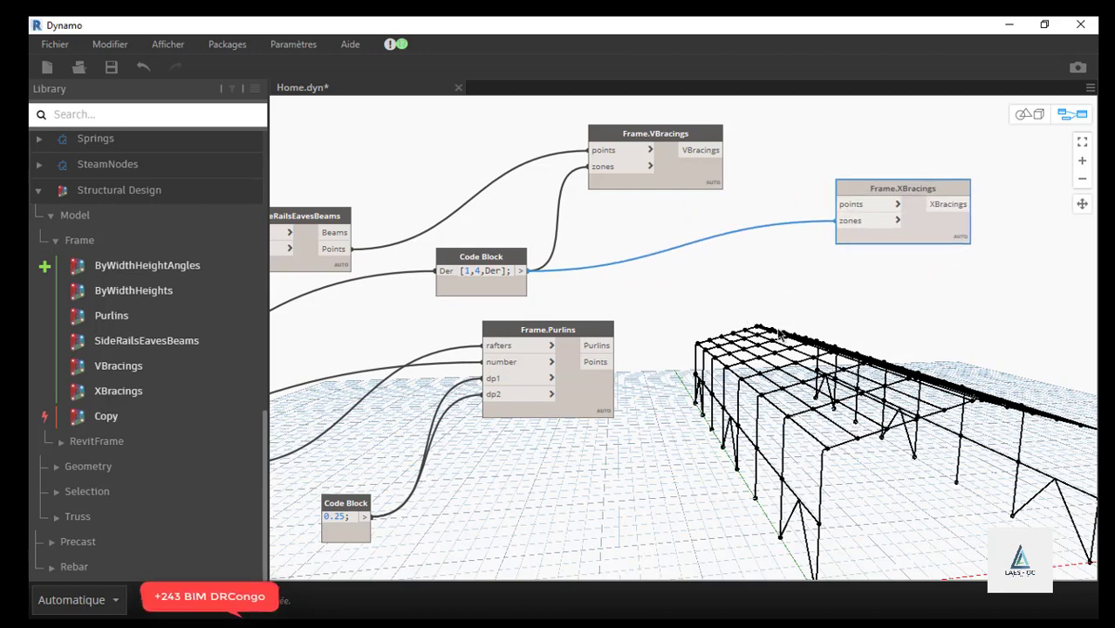
pyautogui.scroll(-4, 877, 240)
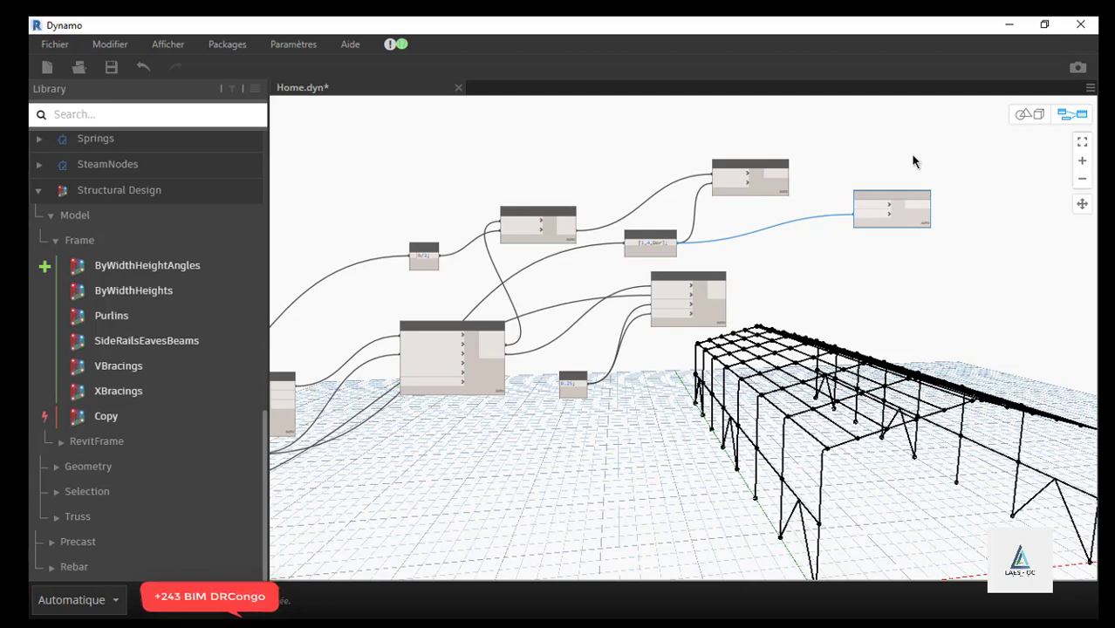
pyautogui.scroll(3, 647, 242)
pyautogui.scroll(-4, 659, 247)
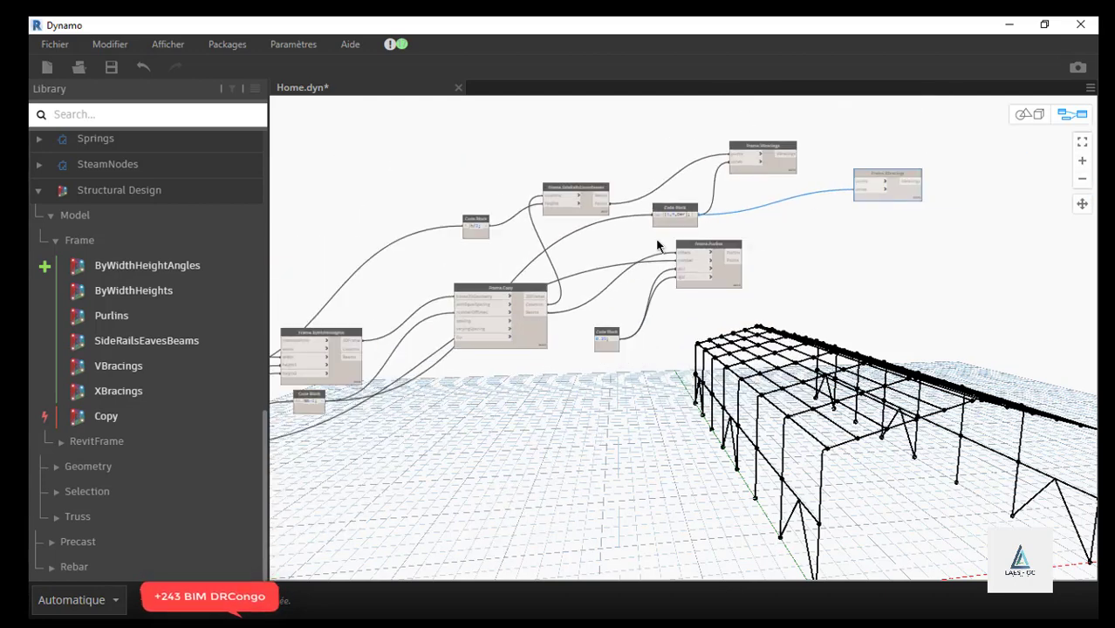
# - Create a code block containing x beside the Frame.Purlins node and connect the node's Points output to its input
pyautogui.scroll(5, 530, 347)
pyautogui.scroll(-1, 500, 329)
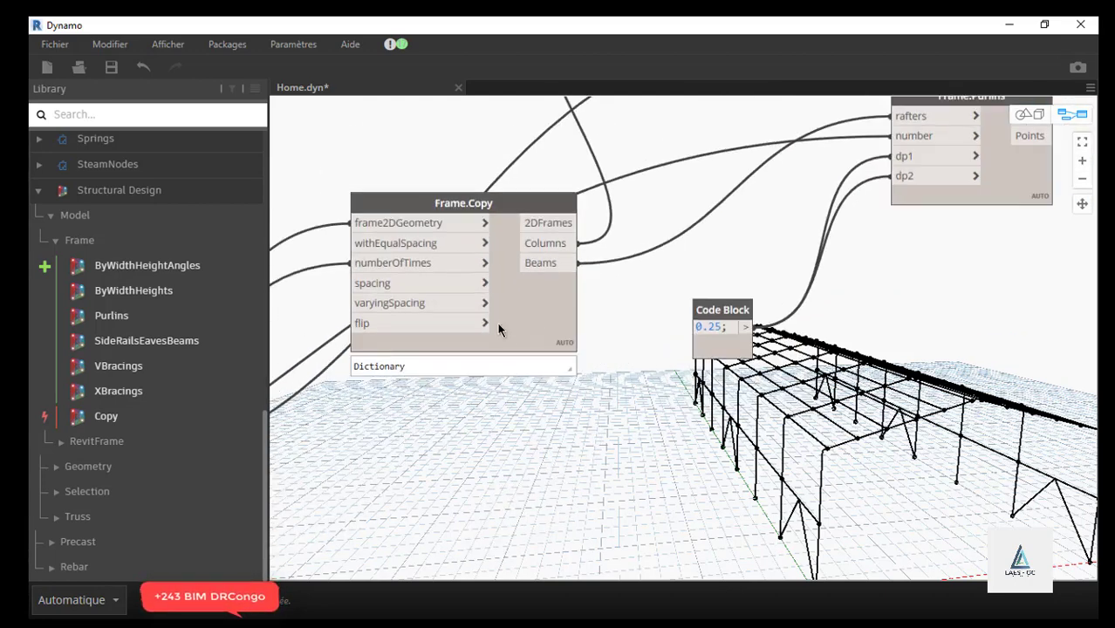
pyautogui.scroll(-5, 499, 329)
pyautogui.scroll(7, 730, 208)
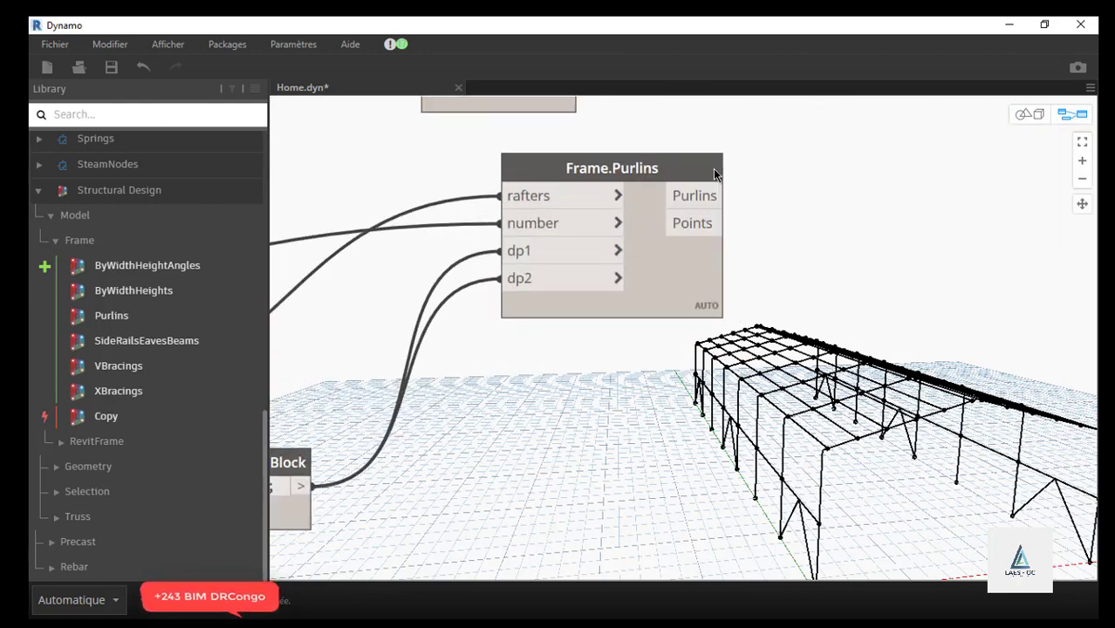
pyautogui.scroll(1, 714, 175)
pyautogui.doubleClick(807, 279)
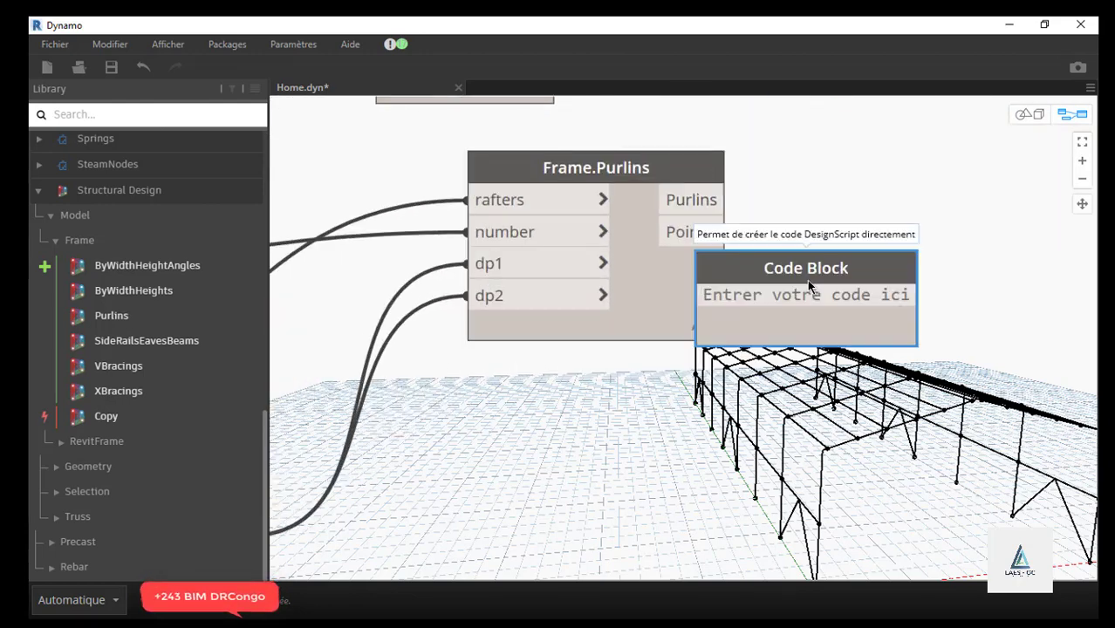
pyautogui.write('x')
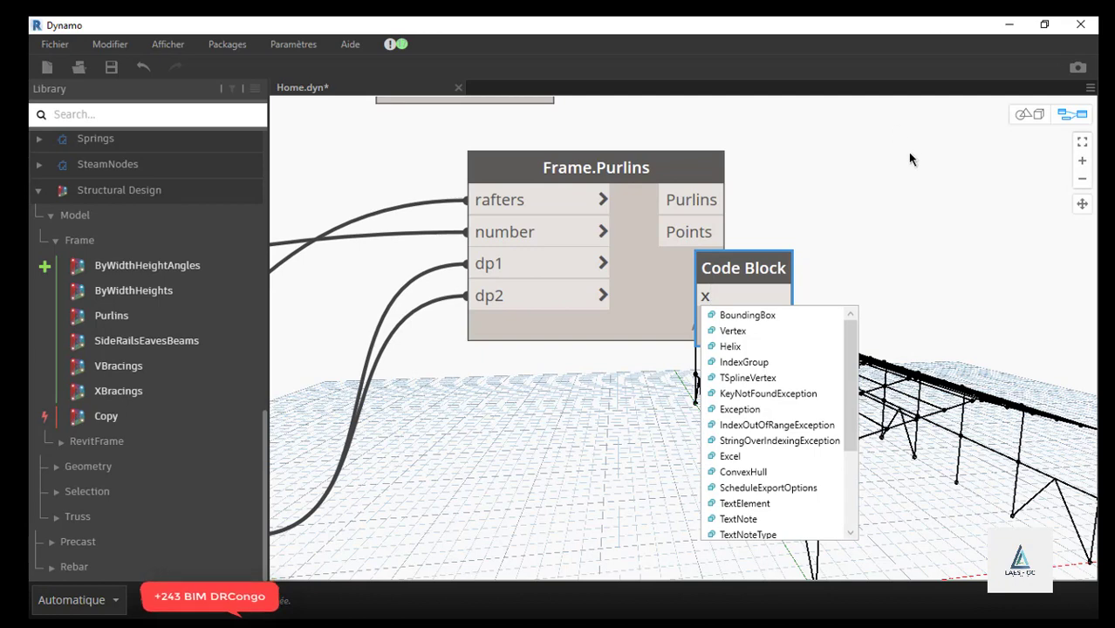
pyautogui.click(785, 222)
pyautogui.moveTo(771, 269); pyautogui.dragTo(878, 268)
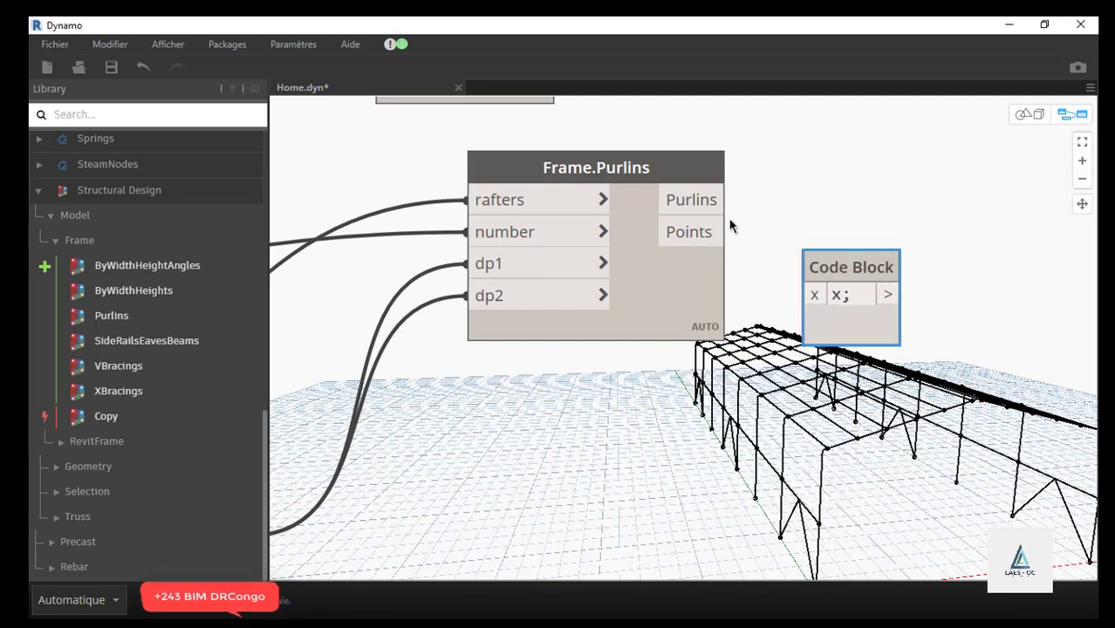
pyautogui.moveTo(723, 231); pyautogui.dragTo(809, 294)
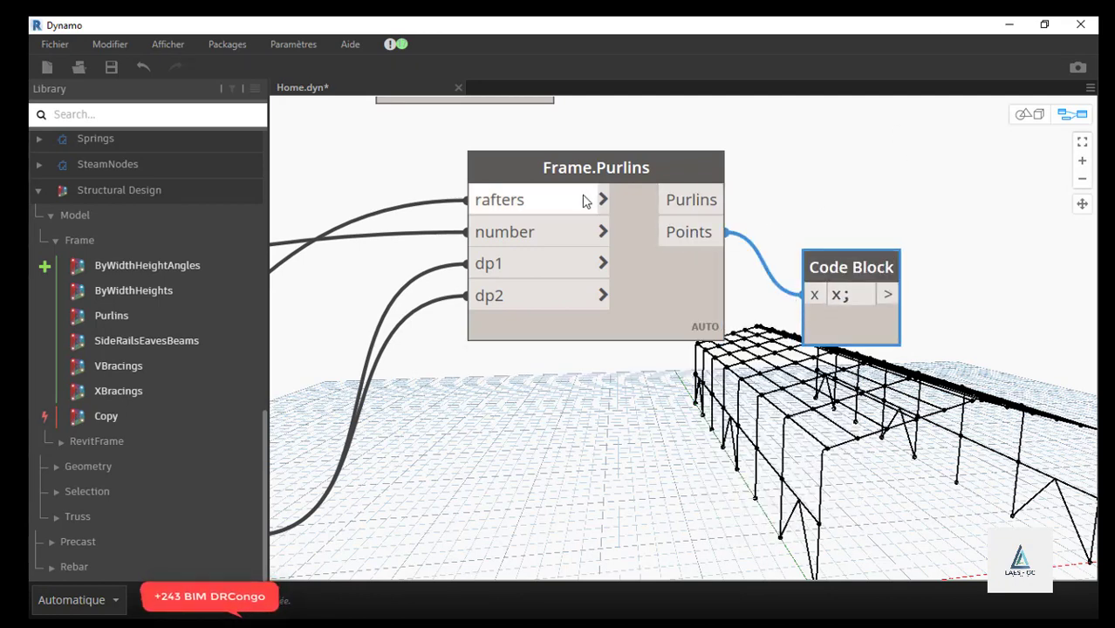
# - Inspect the code block's purlin point list, highlighting individual points and the first sublist in the 3D model
pyautogui.scroll(-5, 584, 201)
pyautogui.scroll(4, 703, 254)
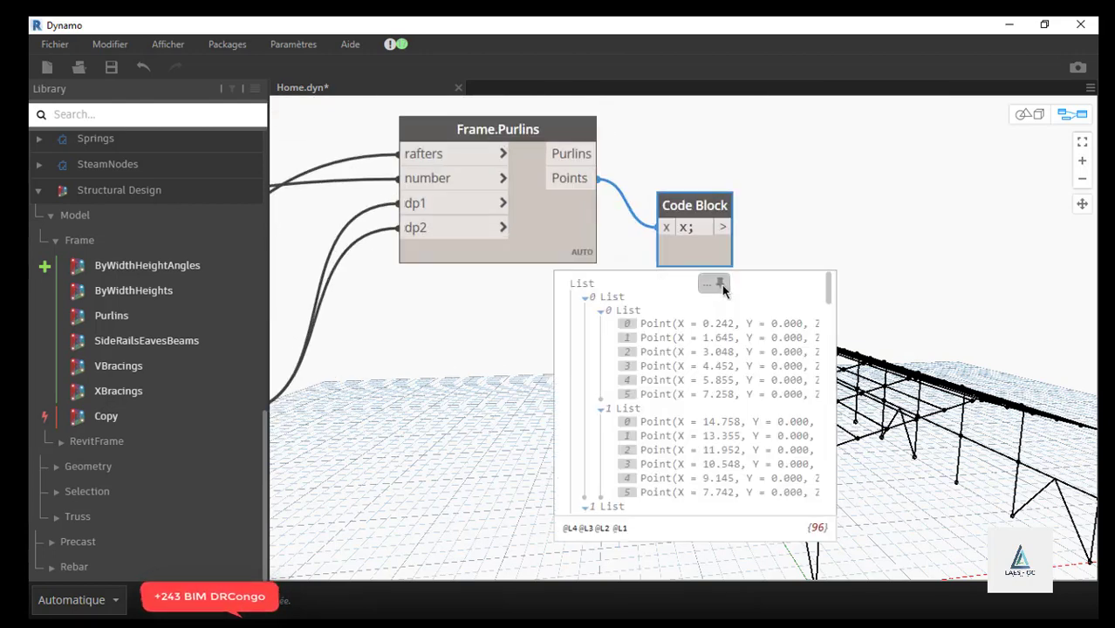
pyautogui.click(720, 285)
pyautogui.click(645, 349)
pyautogui.scroll(-2, 518, 281)
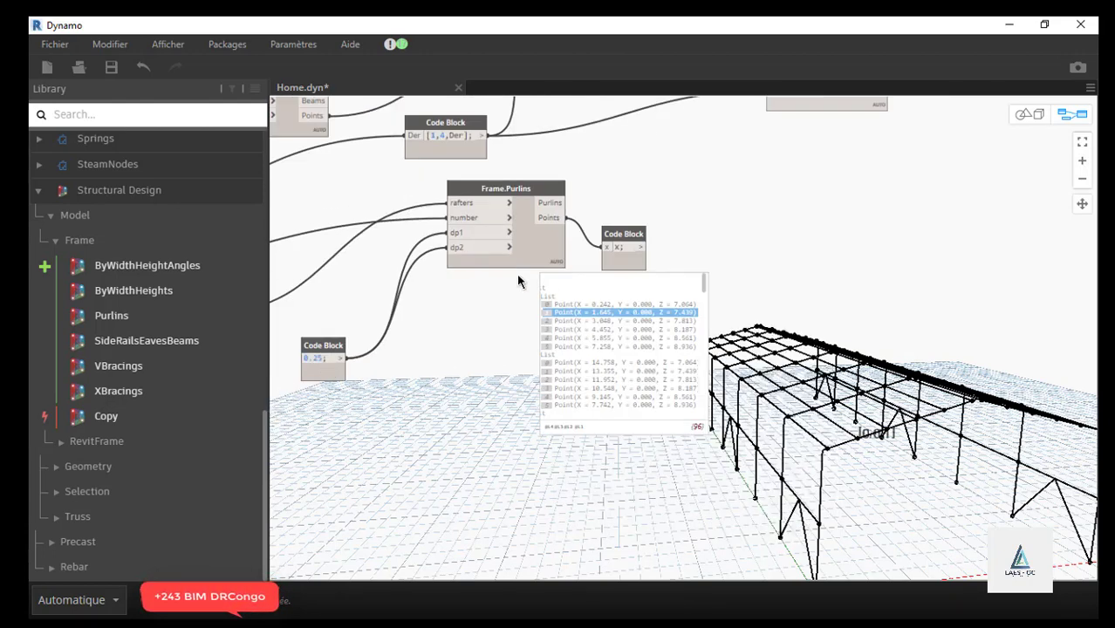
pyautogui.scroll(-2, 518, 281)
pyautogui.click(577, 335)
pyautogui.click(573, 363)
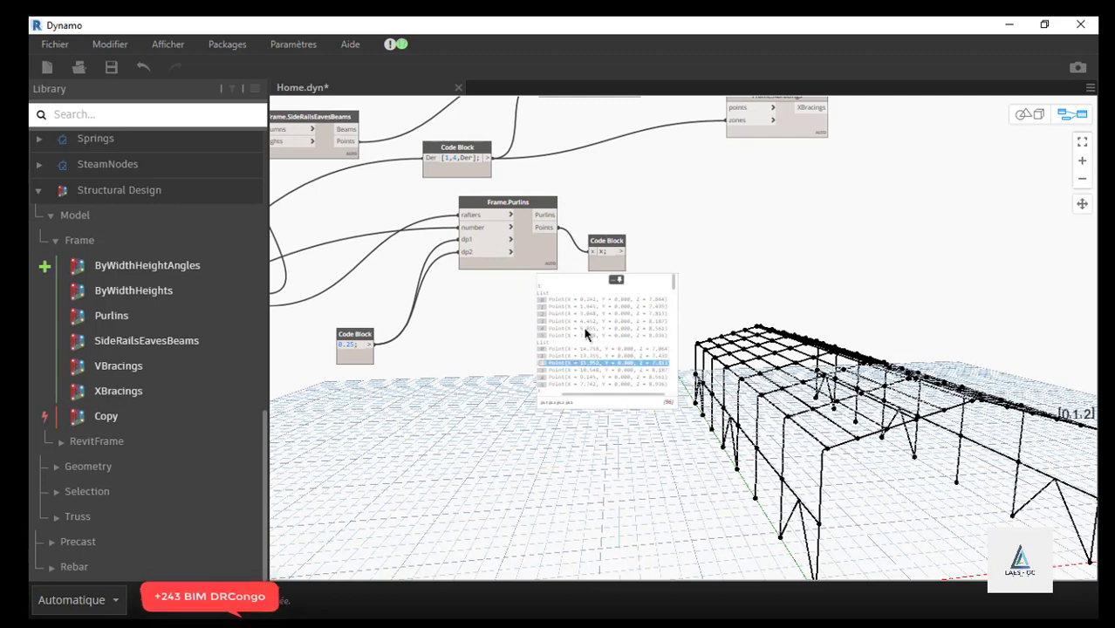
pyautogui.click(547, 292)
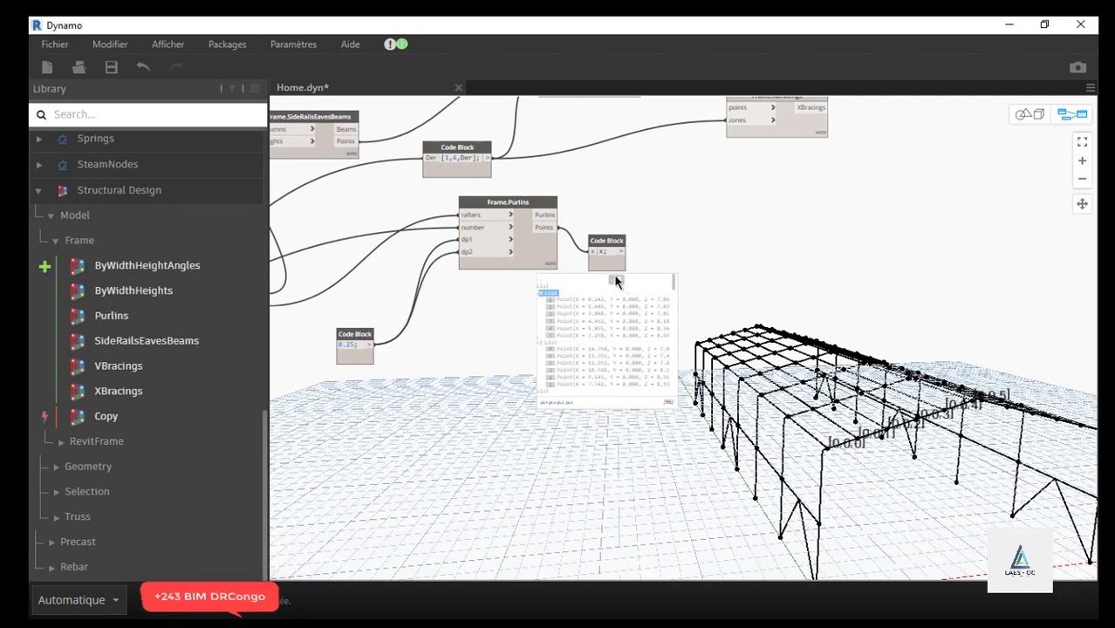
pyautogui.click(616, 281)
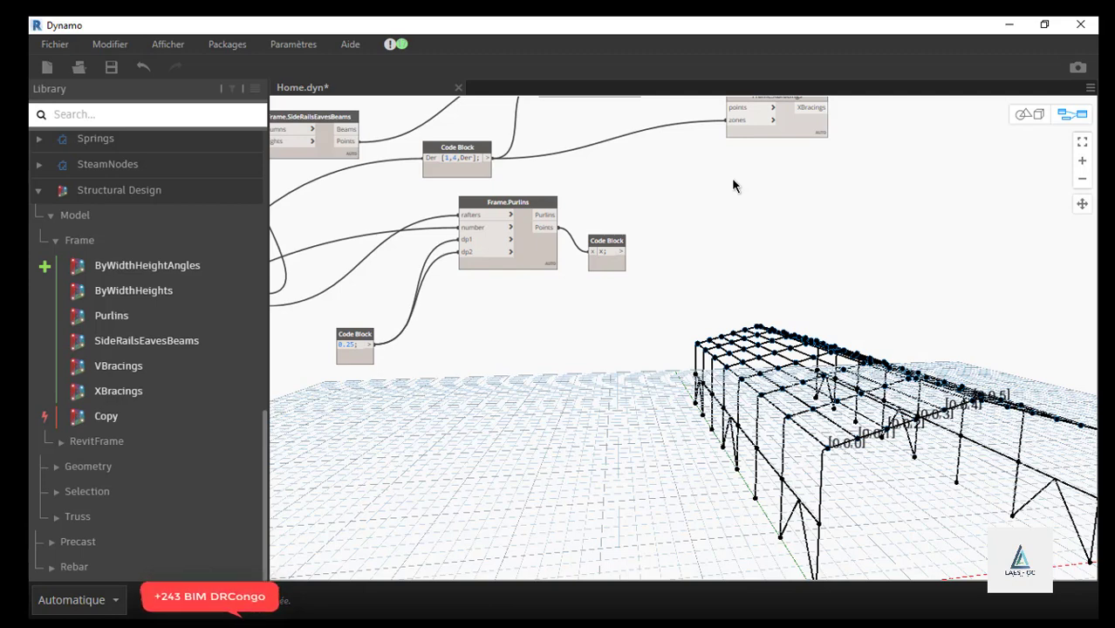
# - Reopen the code block's point list, clear the first sublist's index labels from the model and close the list
pyautogui.scroll(3, 731, 177)
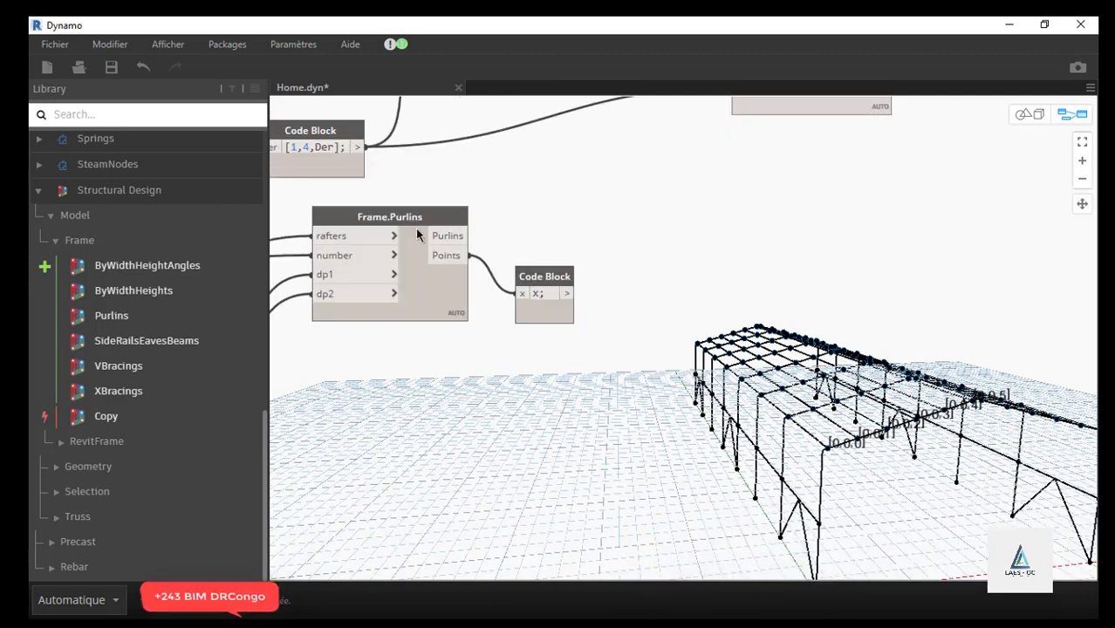
pyautogui.scroll(-3, 640, 246)
pyautogui.scroll(3, 602, 274)
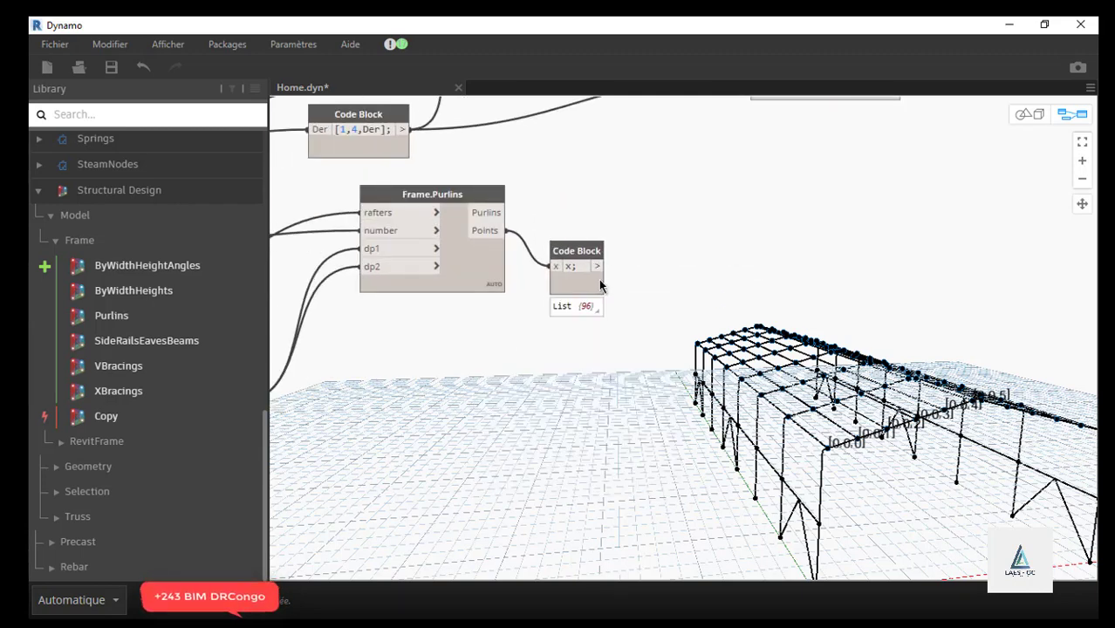
pyautogui.click(595, 305)
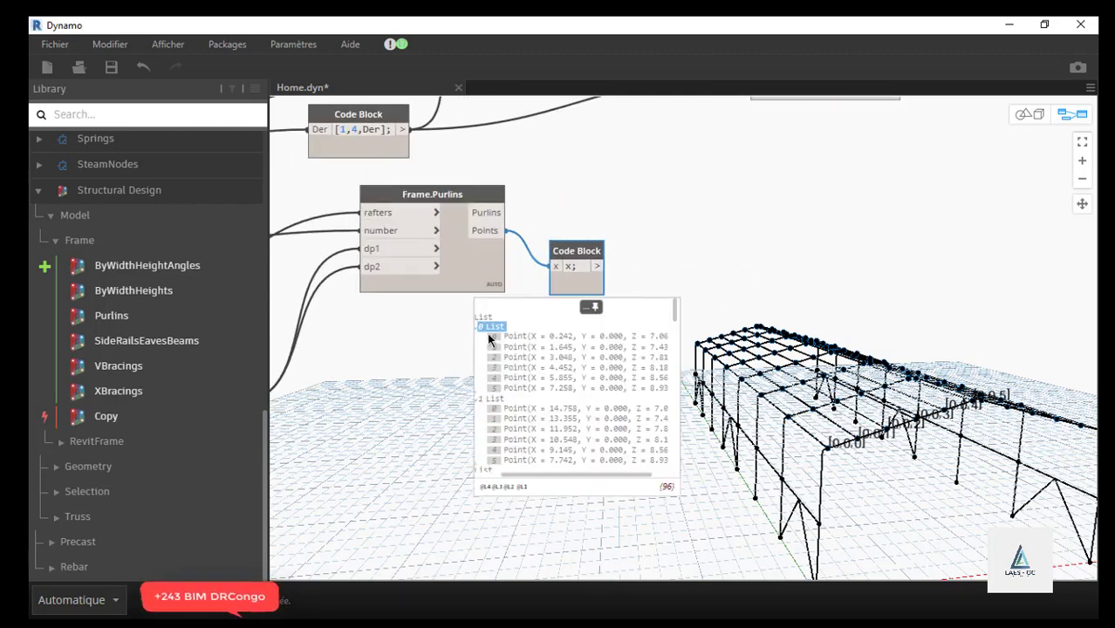
pyautogui.click(488, 328)
pyautogui.click(596, 310)
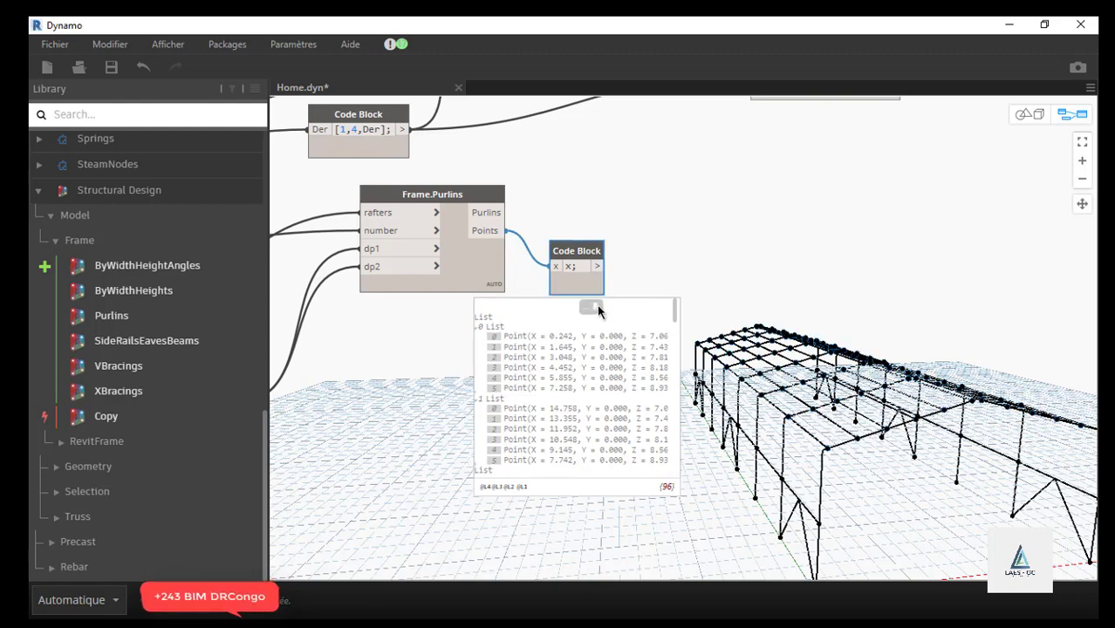
pyautogui.click(663, 195)
pyautogui.click(598, 306)
pyautogui.click(631, 283)
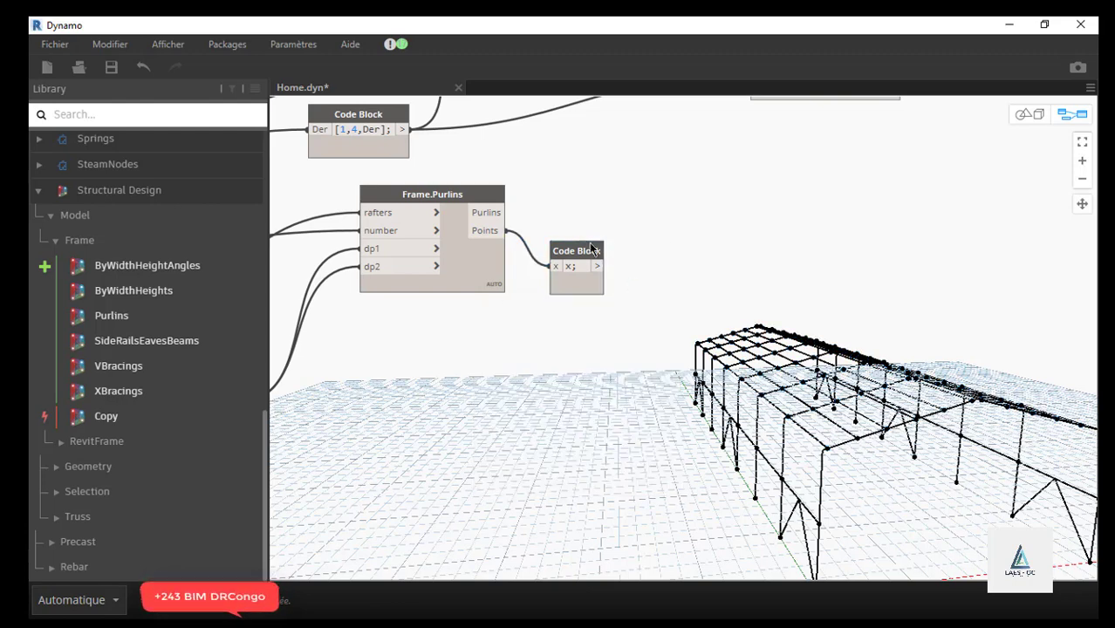
pyautogui.scroll(-3, 511, 281)
pyautogui.scroll(2, 515, 279)
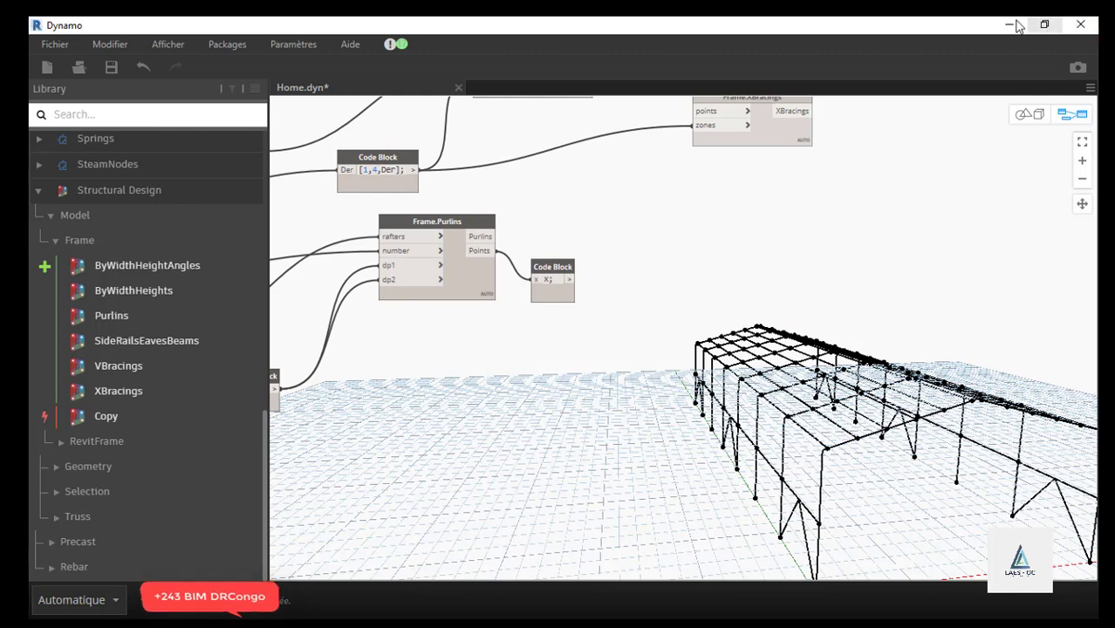
pyautogui.click(1044, 24)
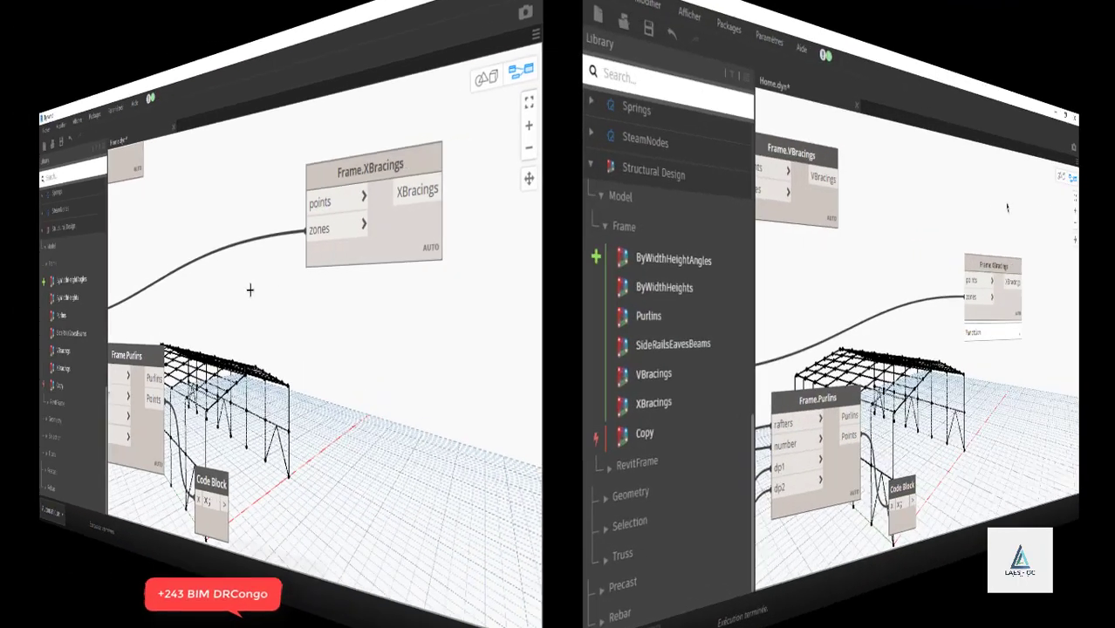
pyautogui.scroll(-2, 704, 266)
pyautogui.scroll(4, 689, 273)
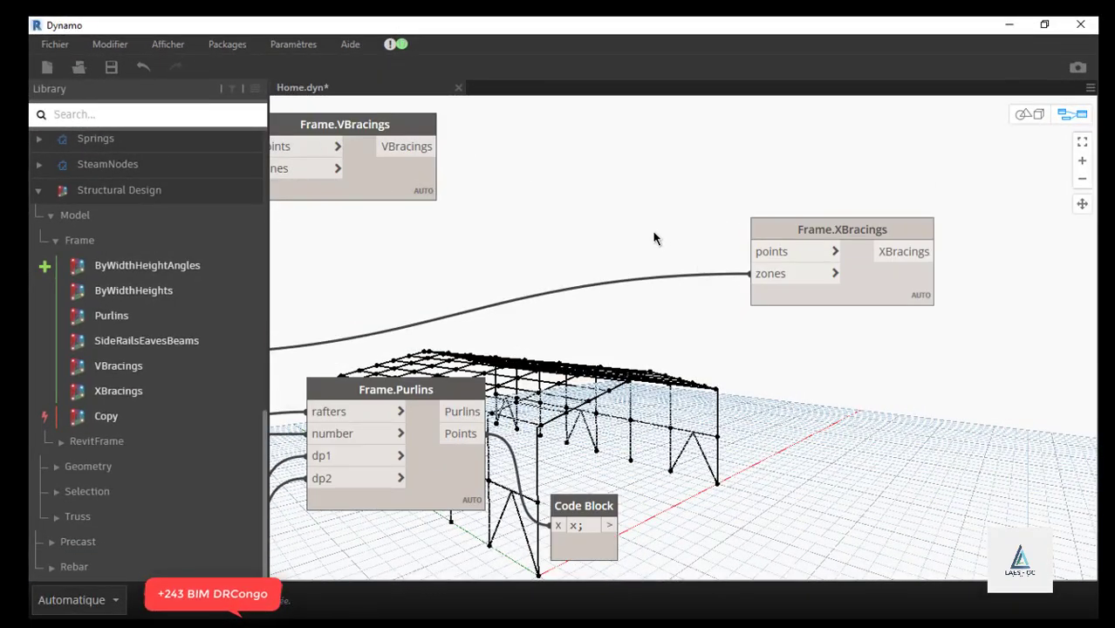
pyautogui.scroll(-3, 660, 161)
pyautogui.scroll(4, 717, 258)
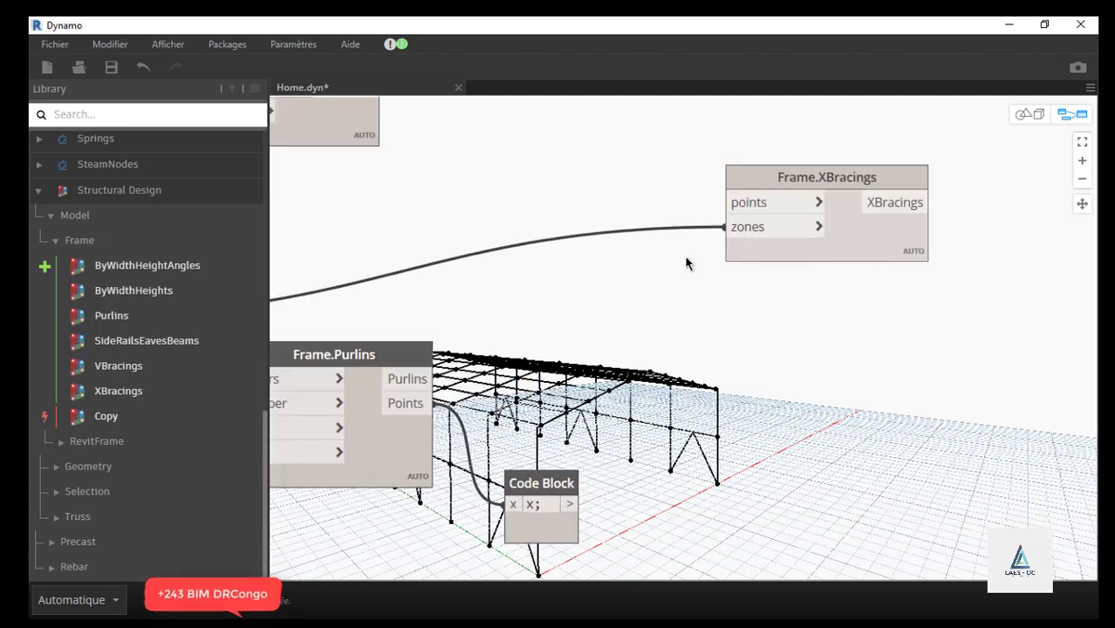
# - Search the nodes for list.Drop and place a List.DropEveryNthItem node on the canvas
pyautogui.rightClick(636, 294)
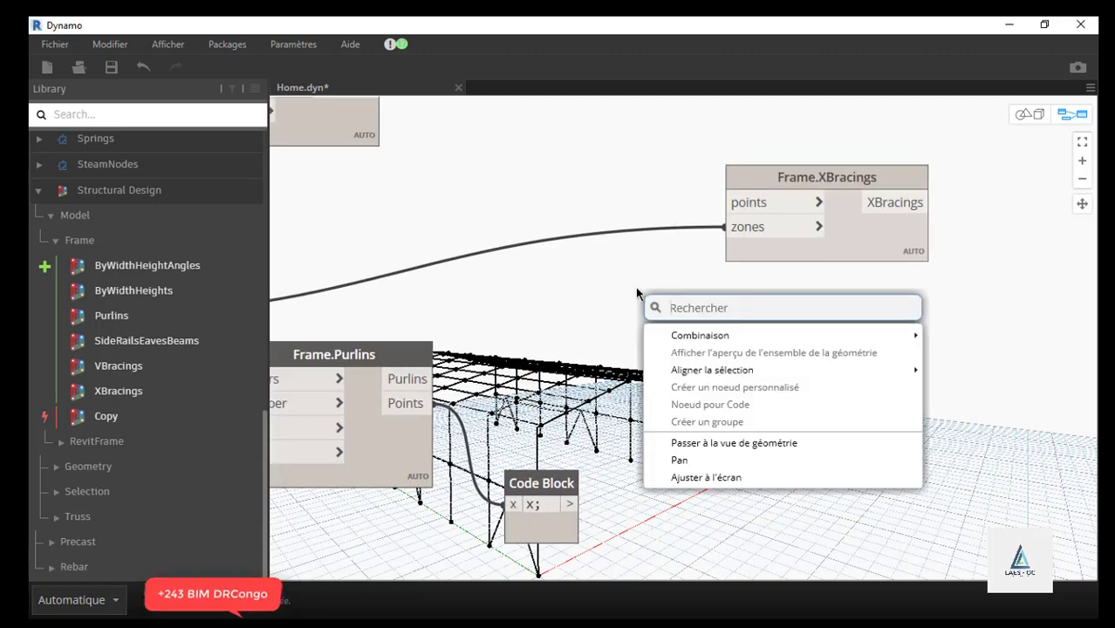
pyautogui.write('liste')
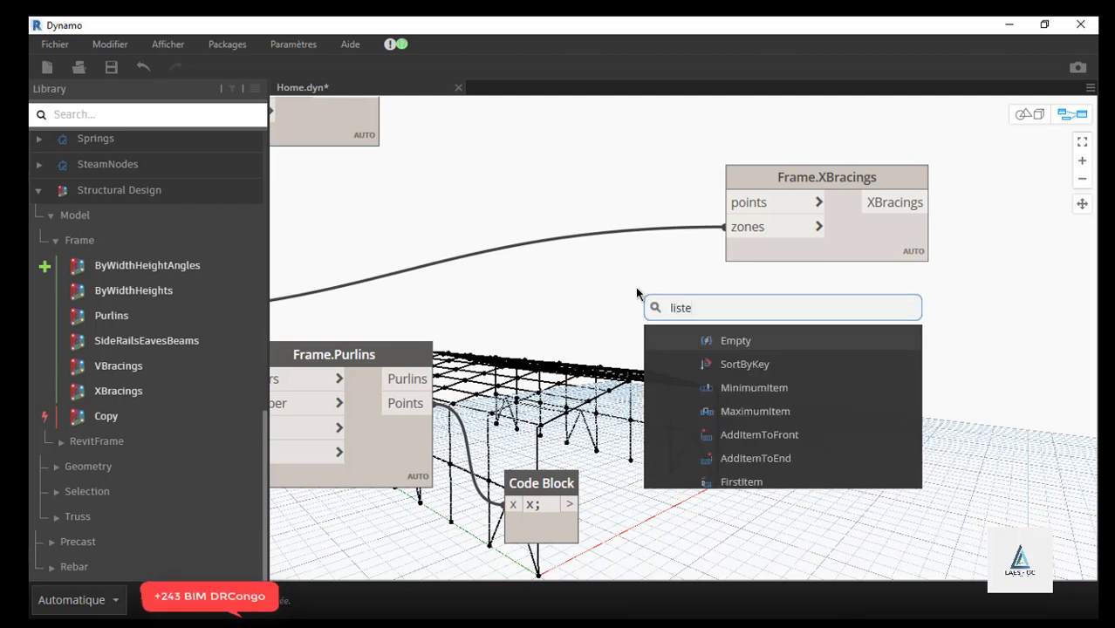
pyautogui.press('BackSpace')
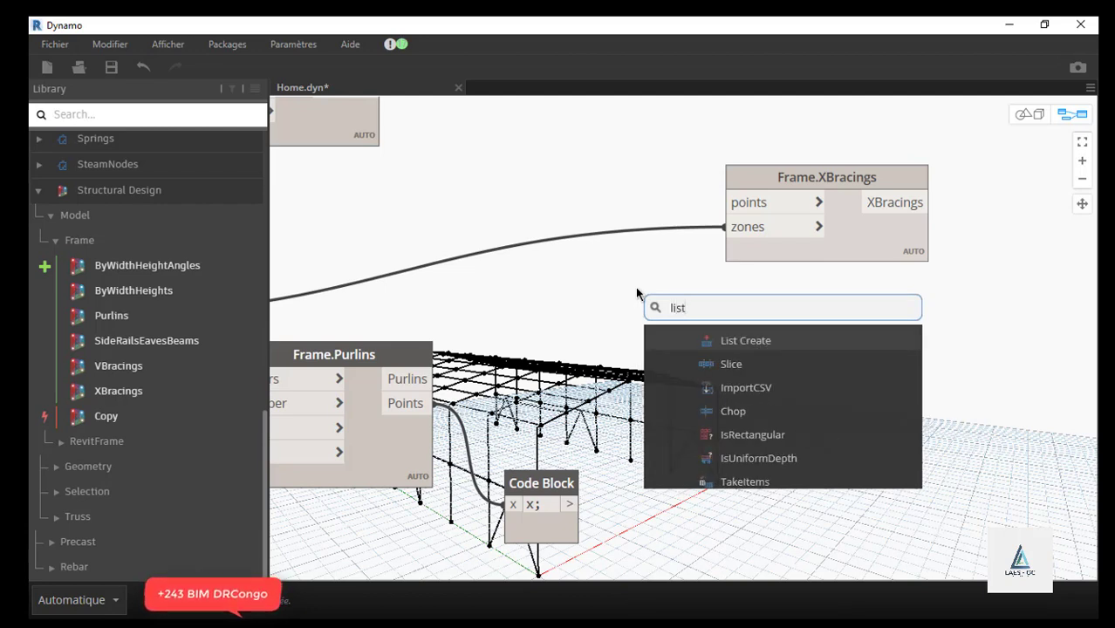
pyautogui.write('.')
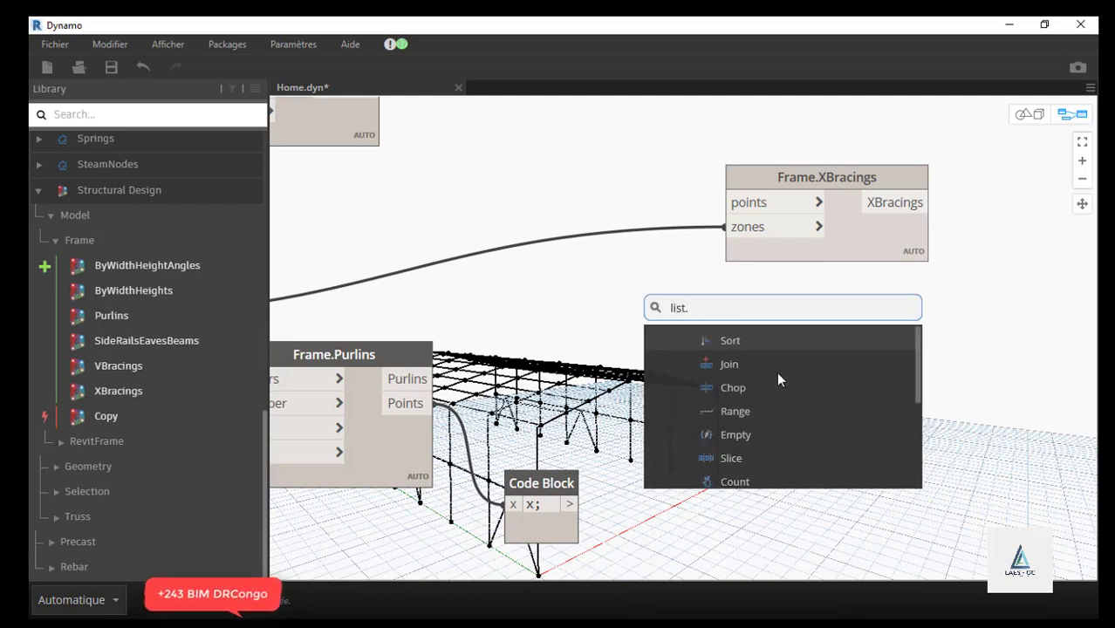
pyautogui.scroll(-3, 775, 373)
pyautogui.scroll(-3, 771, 374)
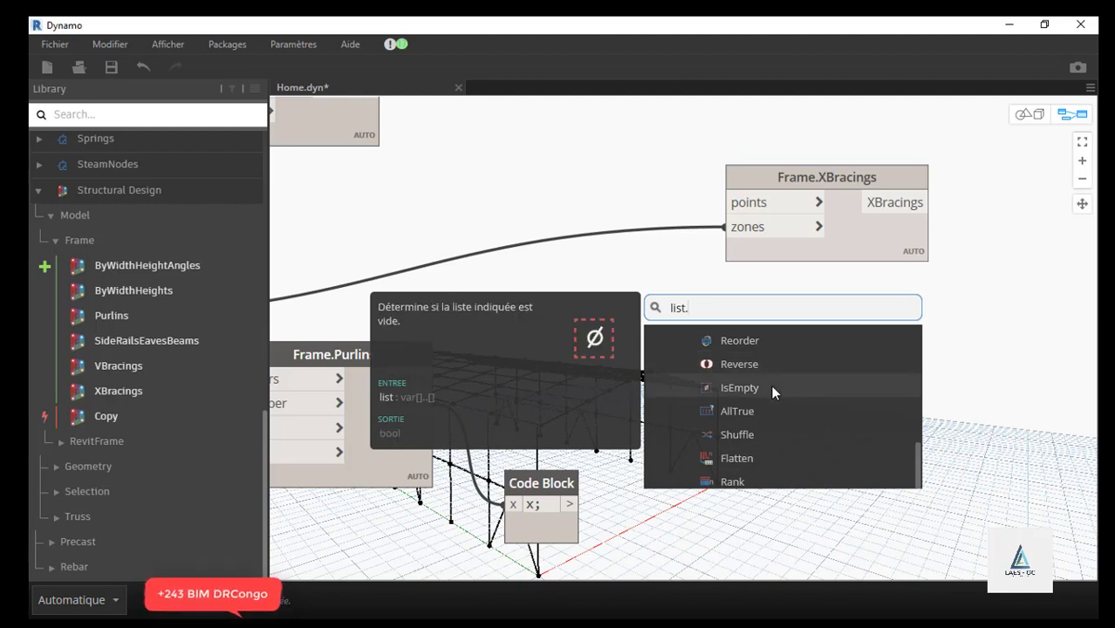
pyautogui.write('D')
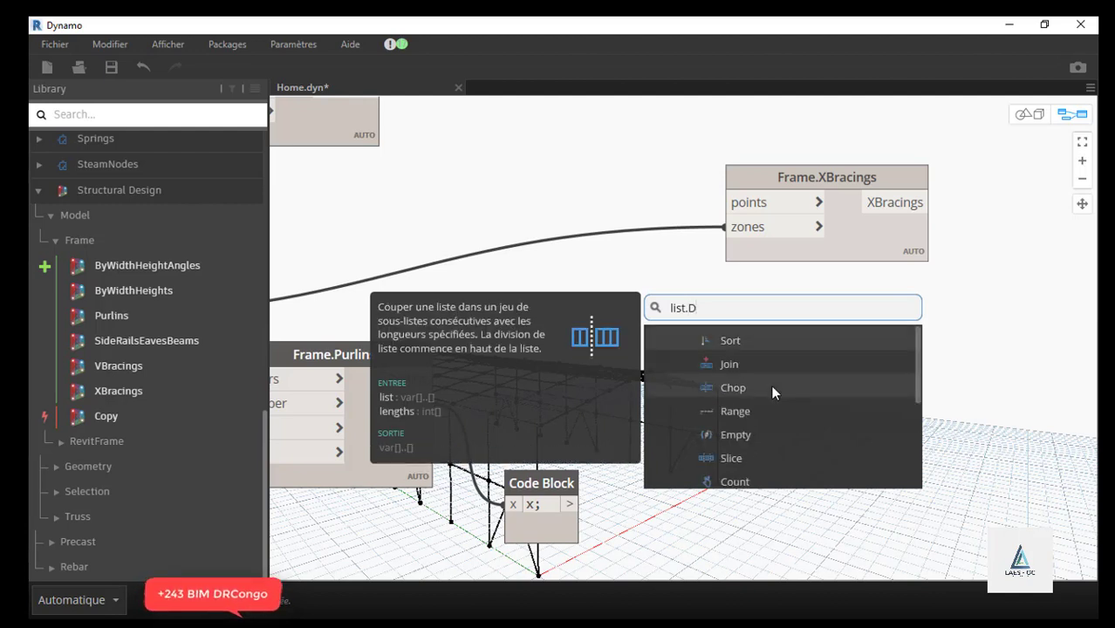
pyautogui.write('rop')
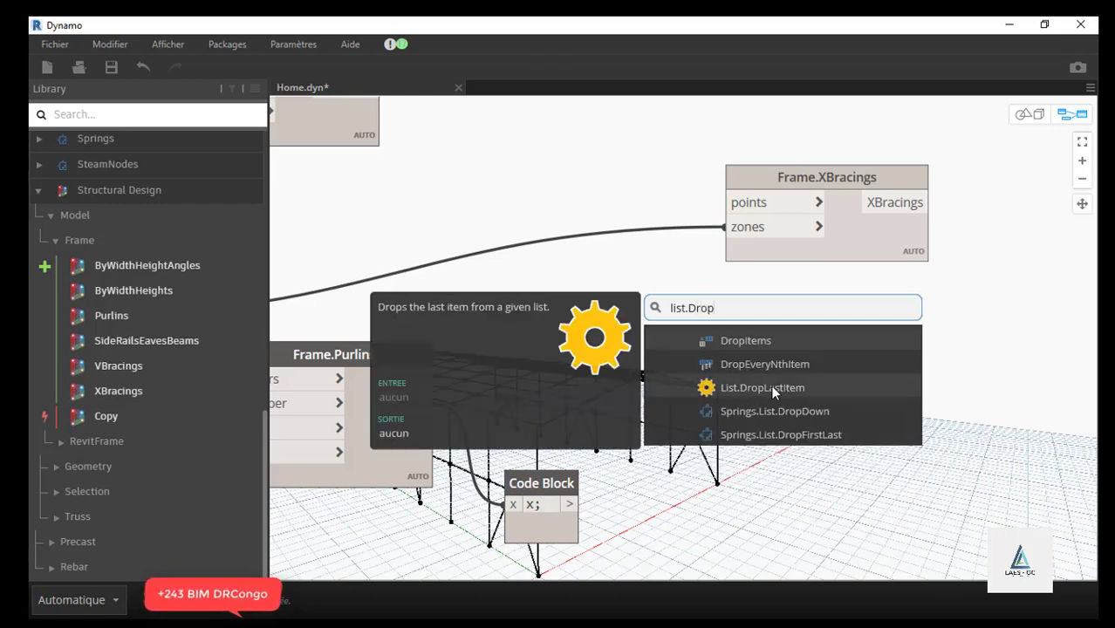
pyautogui.click(776, 364)
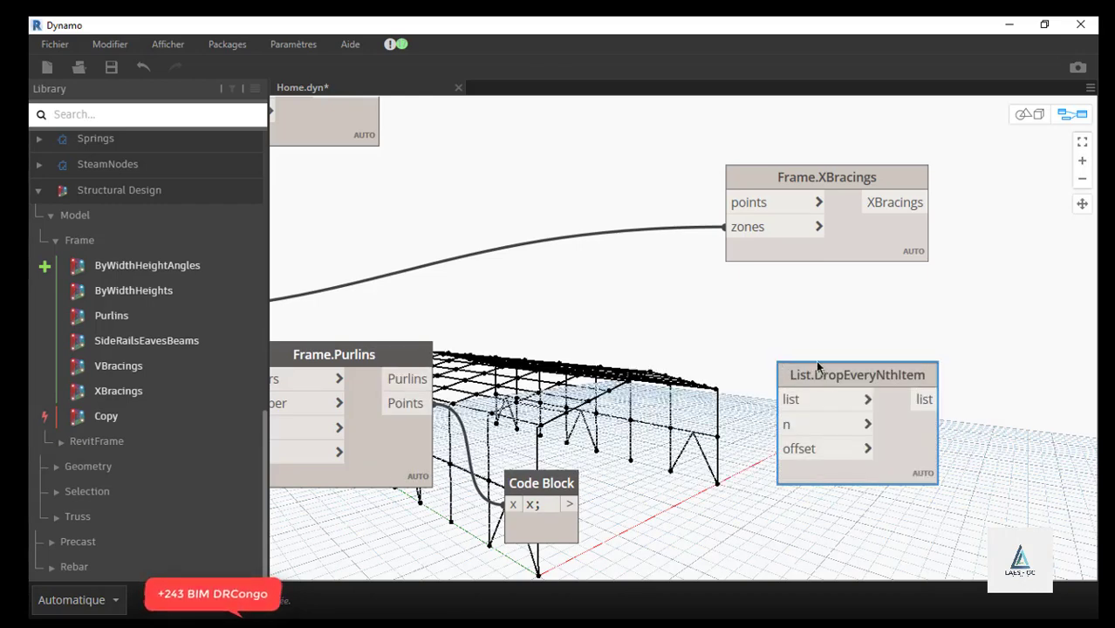
# - Arrange the nodes so that Frame.XBracings sits higher on the canvas with List.DropEveryNthItem just below it
pyautogui.moveTo(816, 367); pyautogui.dragTo(671, 235)
pyautogui.scroll(-4, 656, 191)
pyautogui.scroll(3, 657, 191)
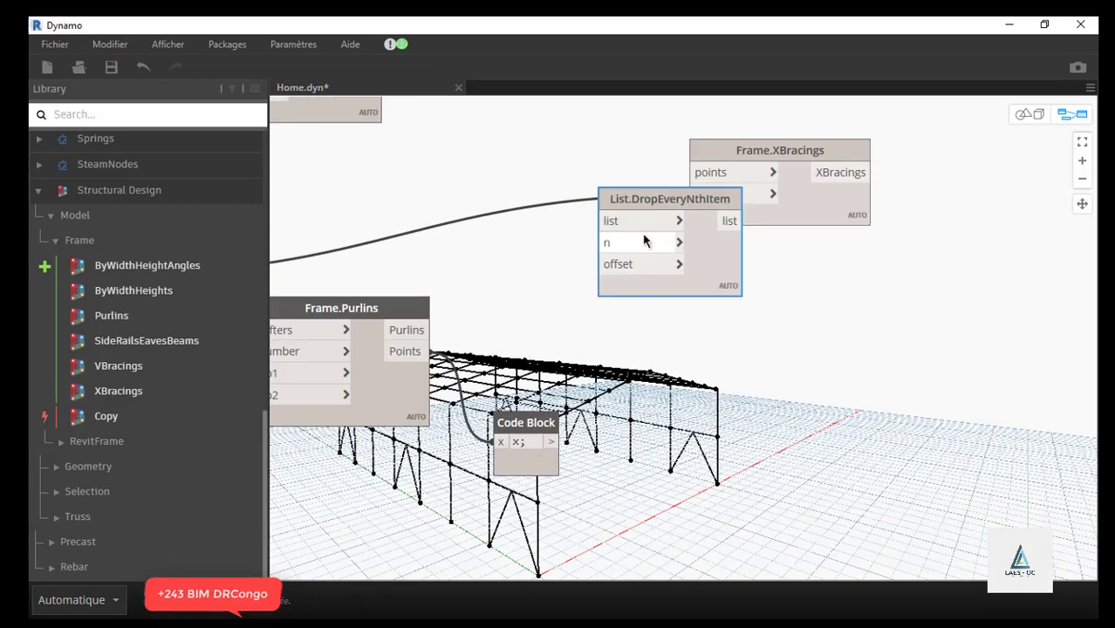
pyautogui.moveTo(662, 197); pyautogui.dragTo(778, 255)
pyautogui.scroll(-4, 565, 436)
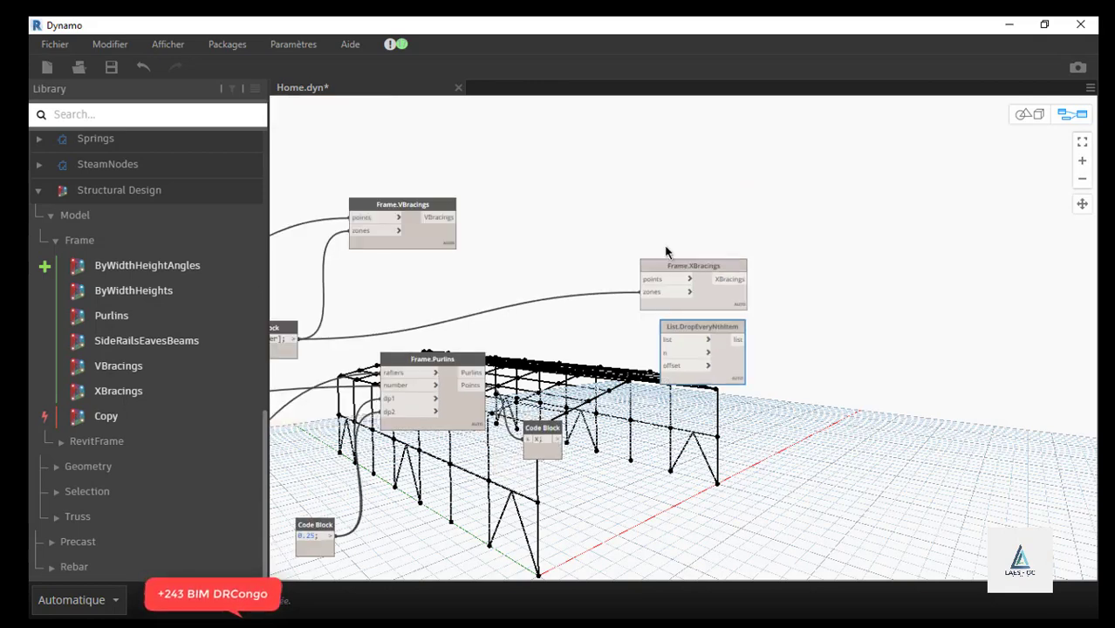
pyautogui.scroll(5, 667, 247)
pyautogui.moveTo(672, 275); pyautogui.dragTo(661, 205)
pyautogui.scroll(-5, 660, 205)
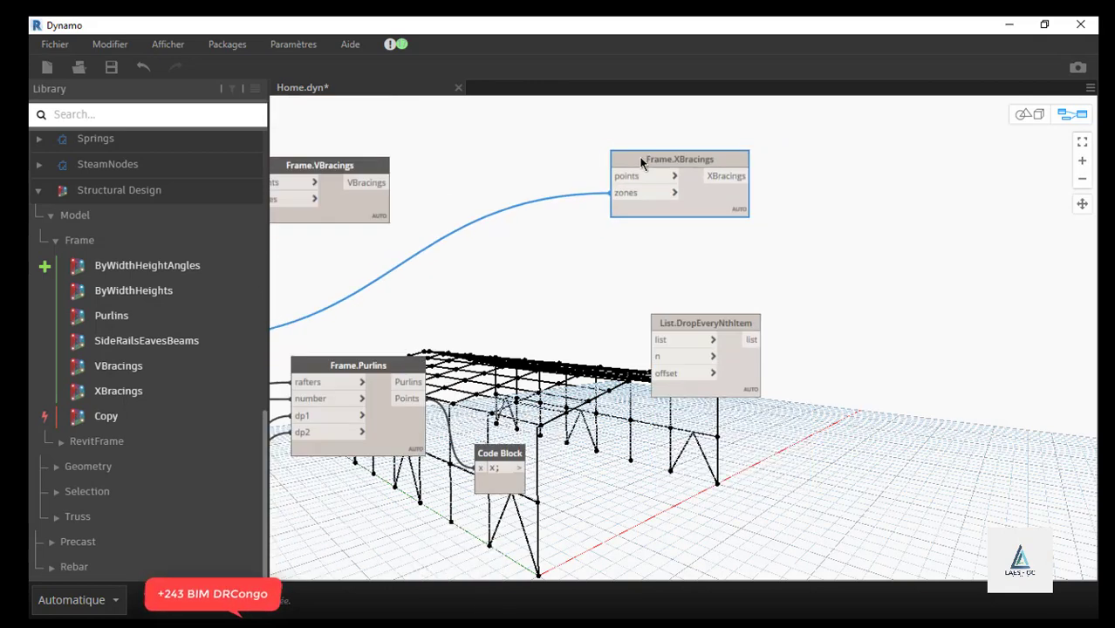
pyautogui.moveTo(673, 273); pyautogui.dragTo(694, 236)
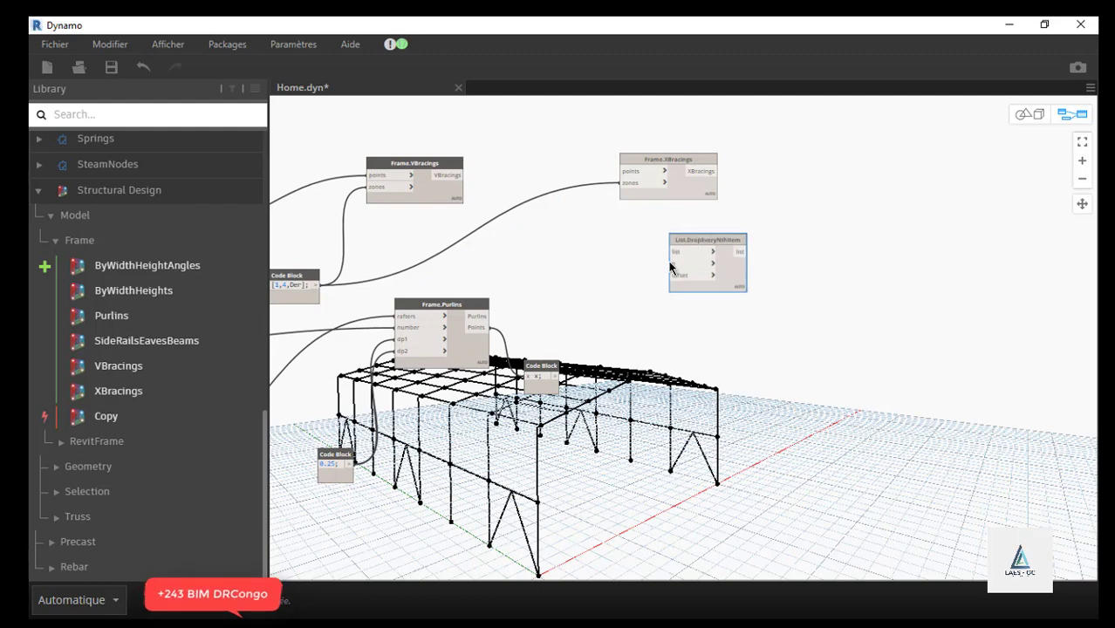
pyautogui.scroll(3, 689, 260)
pyautogui.scroll(-5, 716, 291)
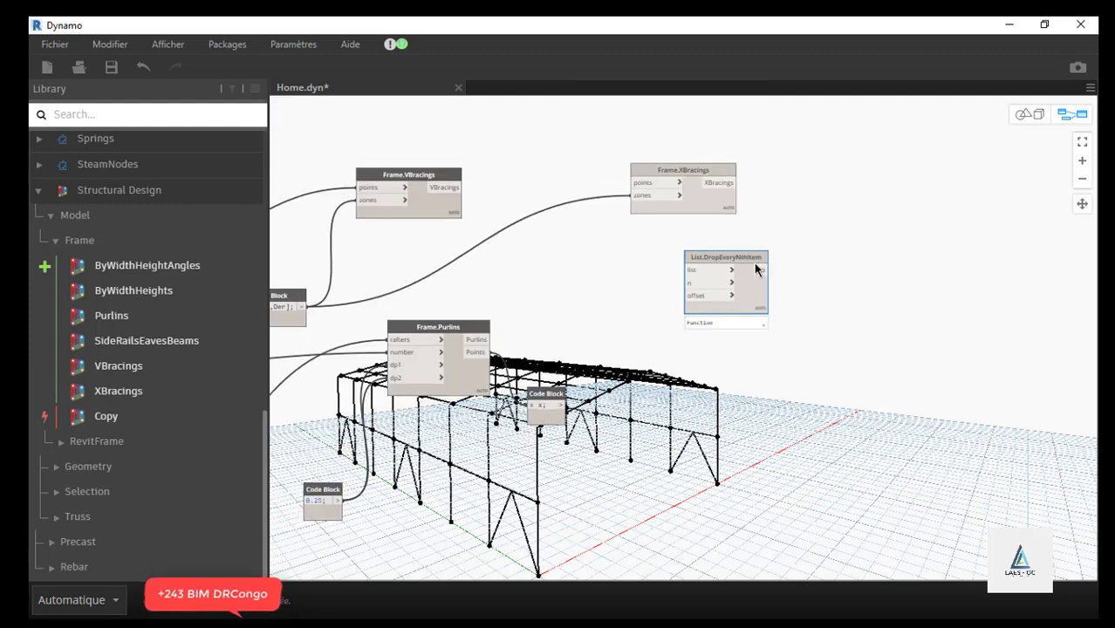
pyautogui.scroll(3, 679, 299)
pyautogui.scroll(2, 678, 299)
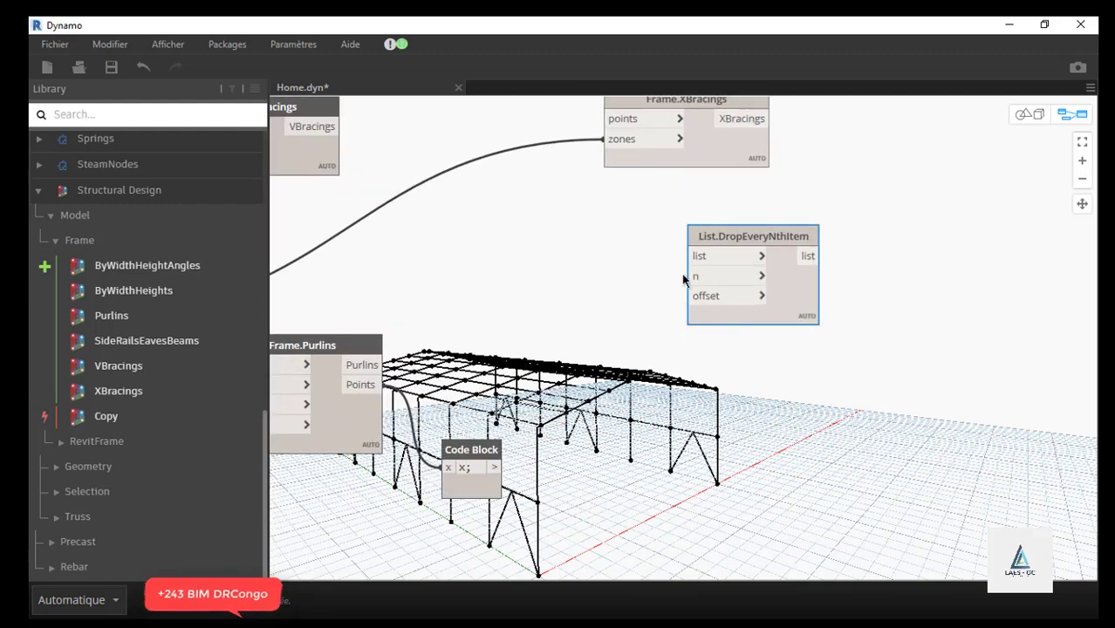
pyautogui.scroll(-2, 810, 290)
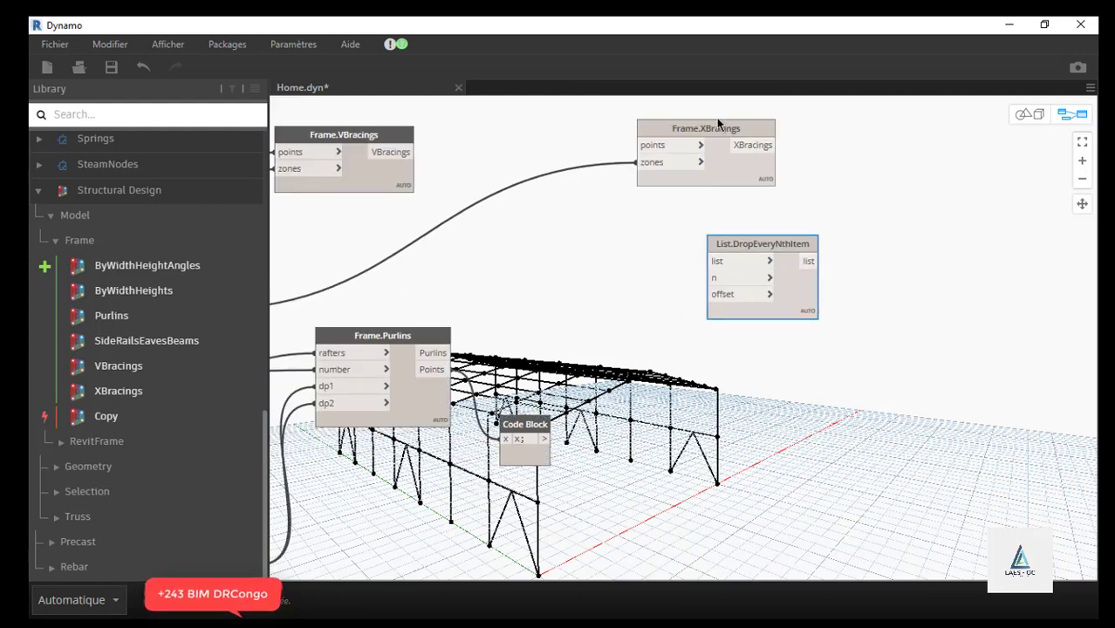
# - Spread out Frame.XBracings and List.DropEveryNthItem, placing List.DropEveryNthItem between Frame.Purlins and Frame.XBracings
pyautogui.moveTo(716, 128); pyautogui.dragTo(804, 117)
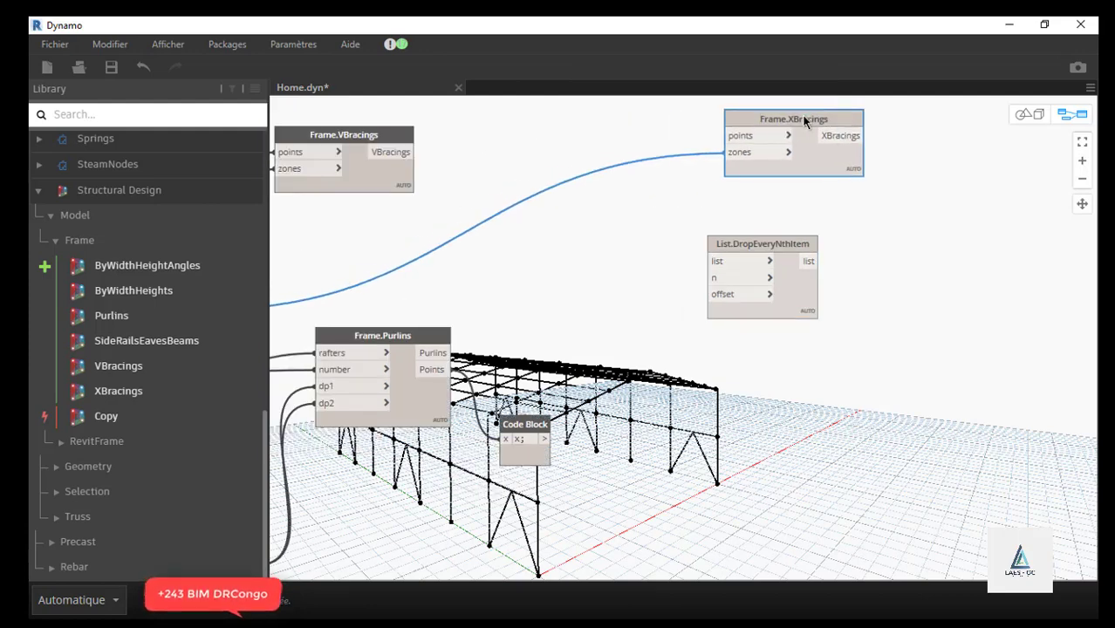
pyautogui.moveTo(754, 243); pyautogui.dragTo(605, 207)
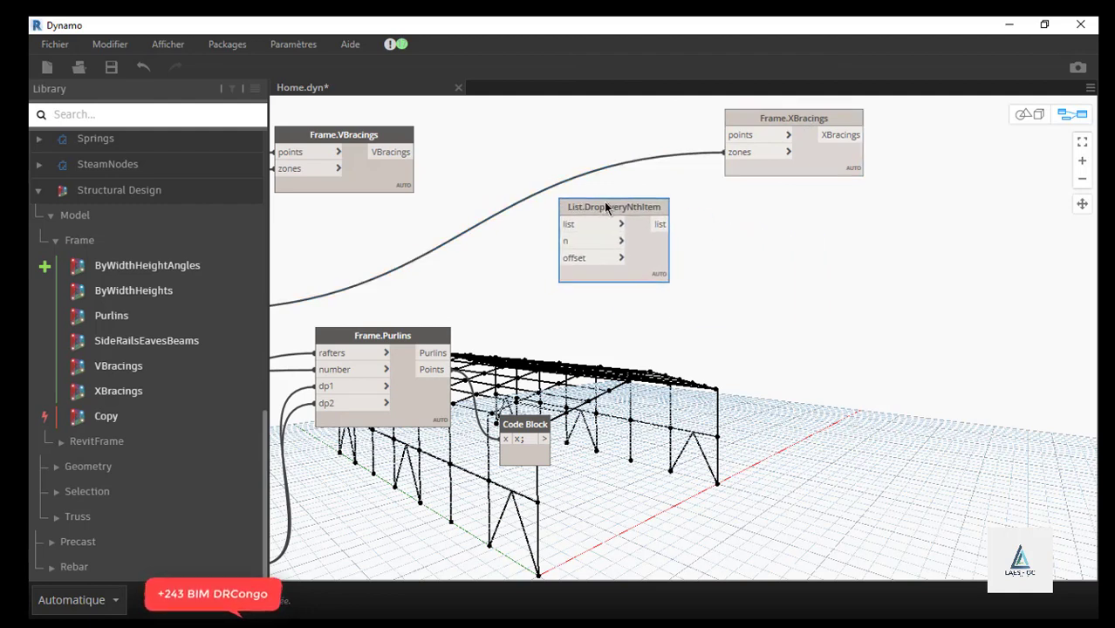
pyautogui.moveTo(606, 203)
pyautogui.scroll(-4, 749, 308)
pyautogui.scroll(5, 680, 332)
# - Connect the Points output of Frame.Purlins to the list input of List.DropEveryNthItem
pyautogui.click(601, 272)
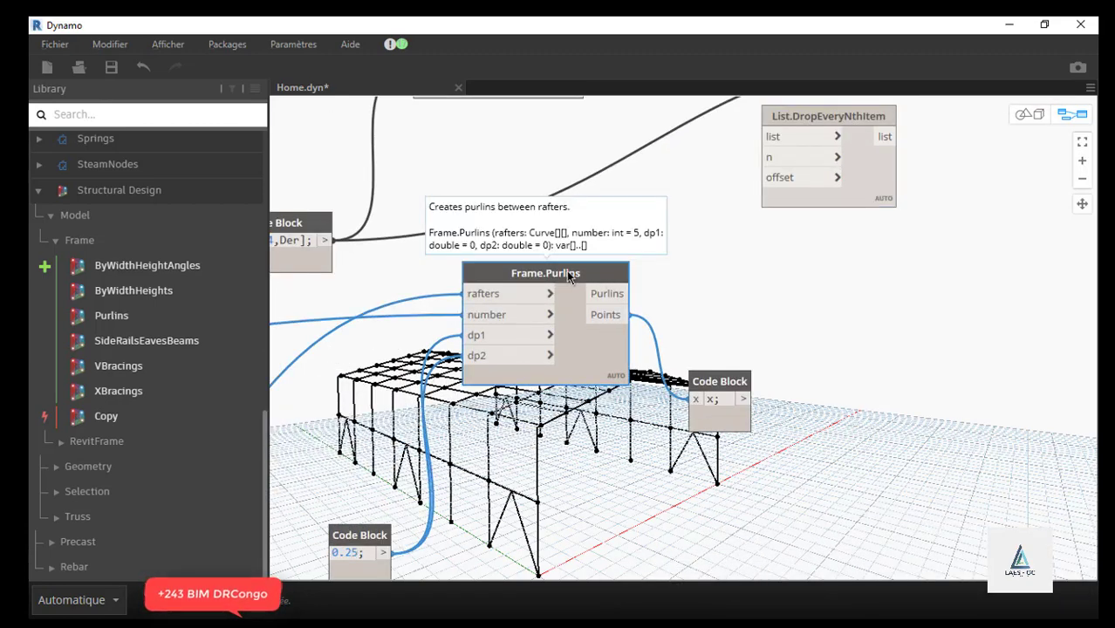
pyautogui.moveTo(601, 272); pyautogui.dragTo(548, 265)
pyautogui.scroll(-4, 462, 367)
pyautogui.scroll(2, 604, 315)
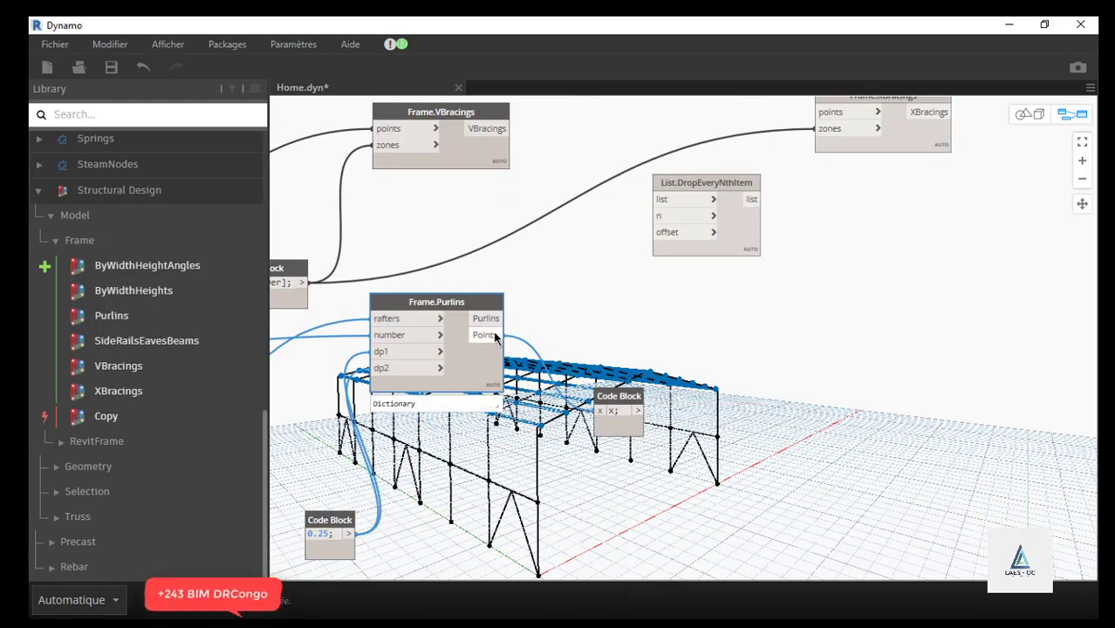
pyautogui.click(716, 171)
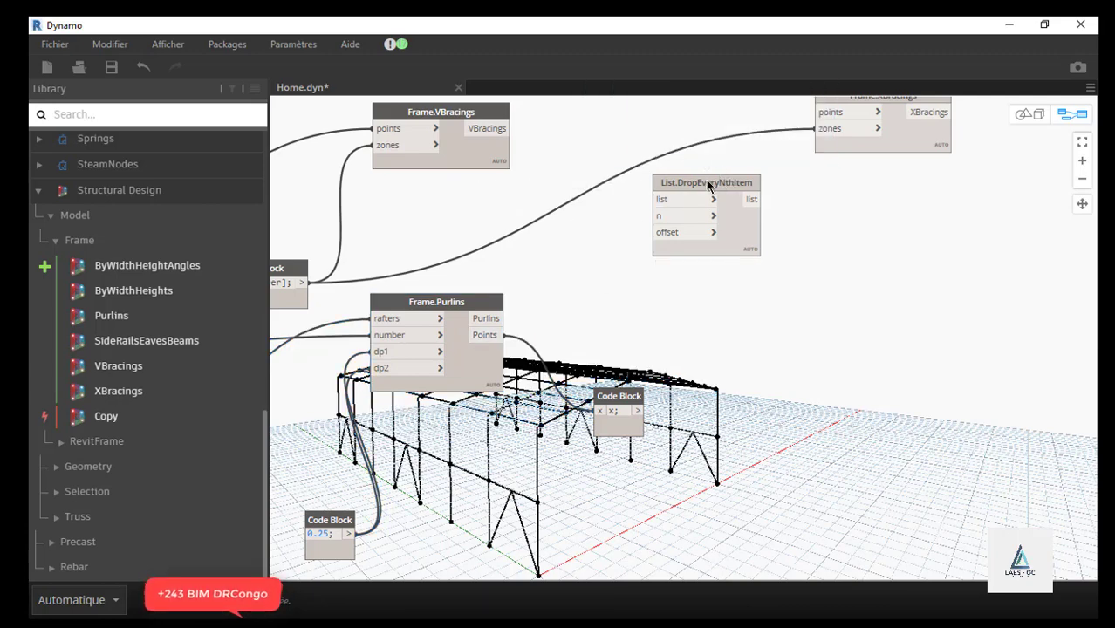
pyautogui.moveTo(706, 180); pyautogui.dragTo(723, 194)
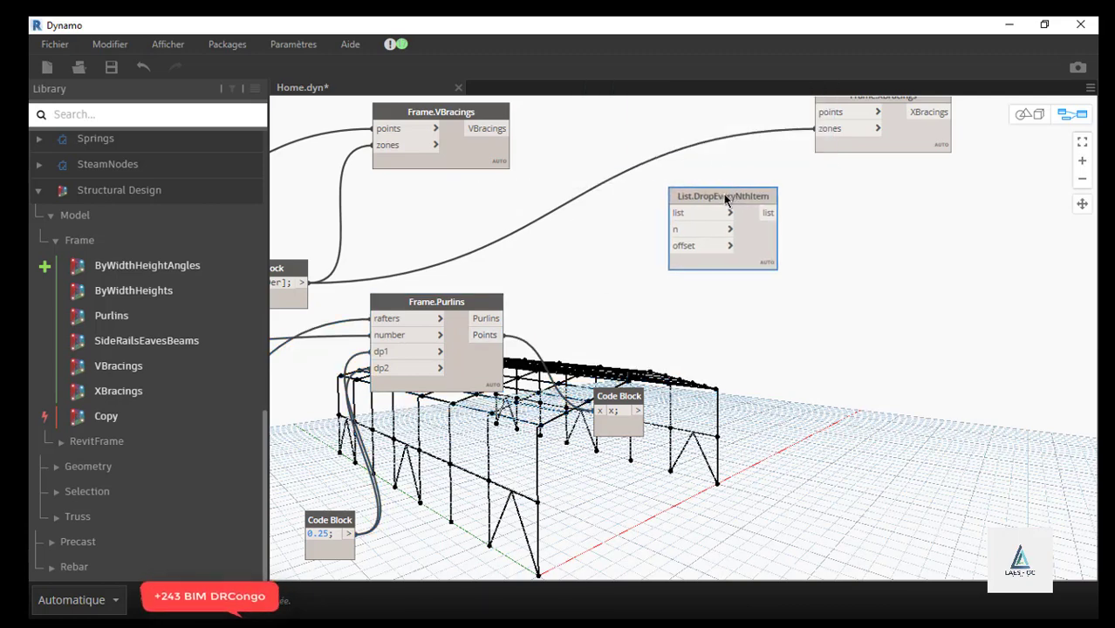
pyautogui.click(487, 335)
pyautogui.click(679, 214)
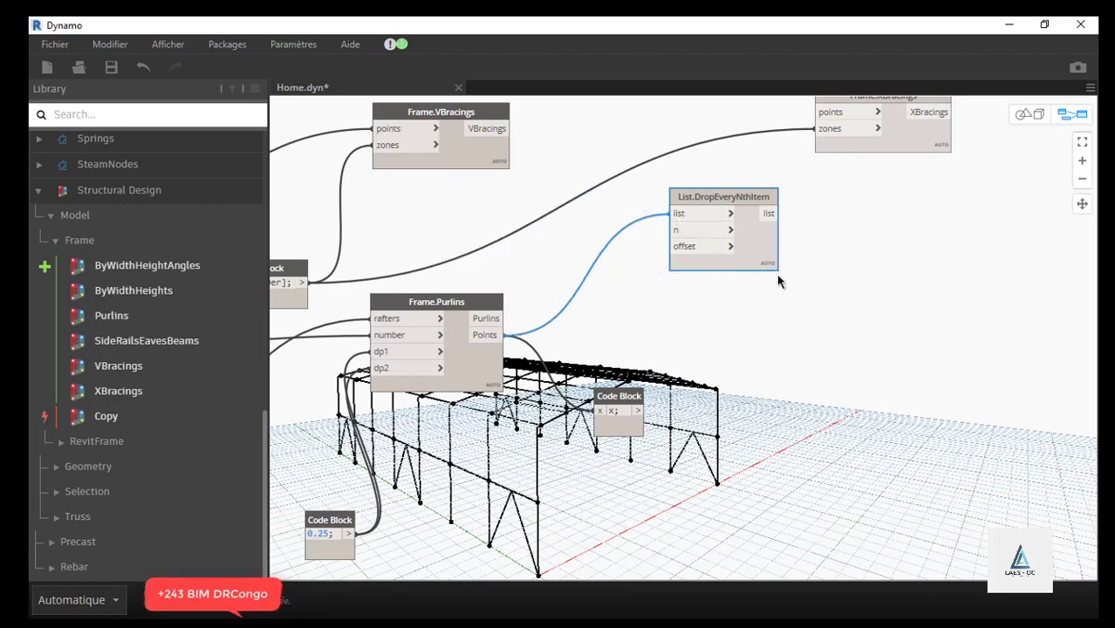
# - Move Frame.XBracings farther from List.DropEveryNthItem to leave more room between the two nodes
pyautogui.moveTo(774, 264)
pyautogui.click(843, 248)
pyautogui.scroll(-2, 891, 342)
pyautogui.scroll(4, 503, 284)
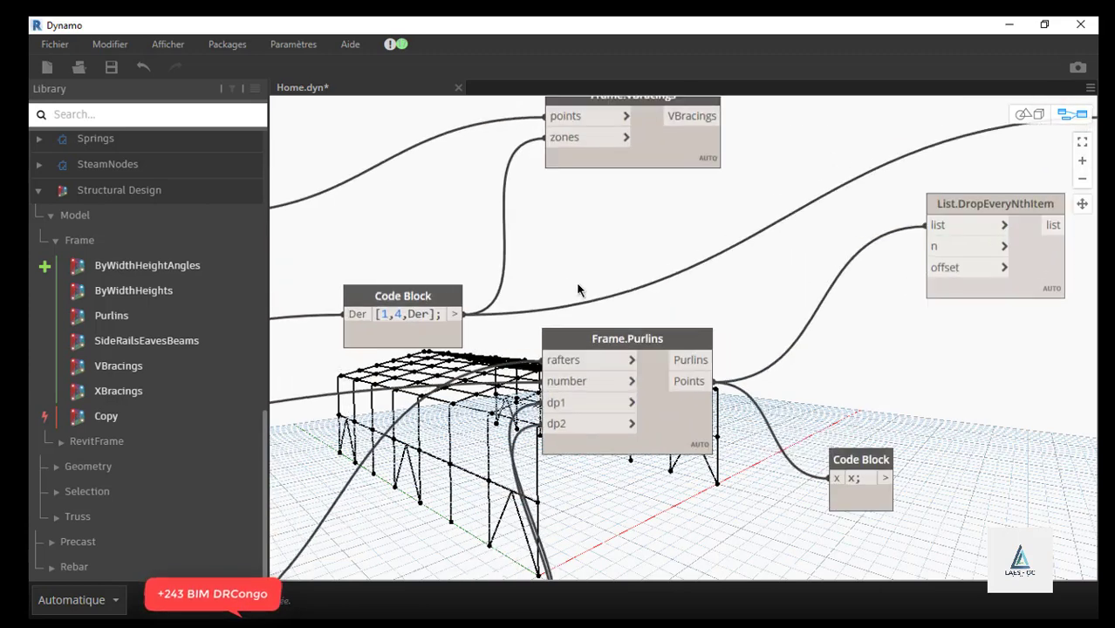
pyautogui.scroll(-4, 419, 301)
pyautogui.scroll(3, 810, 262)
pyautogui.moveTo(639, 247); pyautogui.dragTo(701, 258)
pyautogui.moveTo(792, 147); pyautogui.dragTo(862, 131)
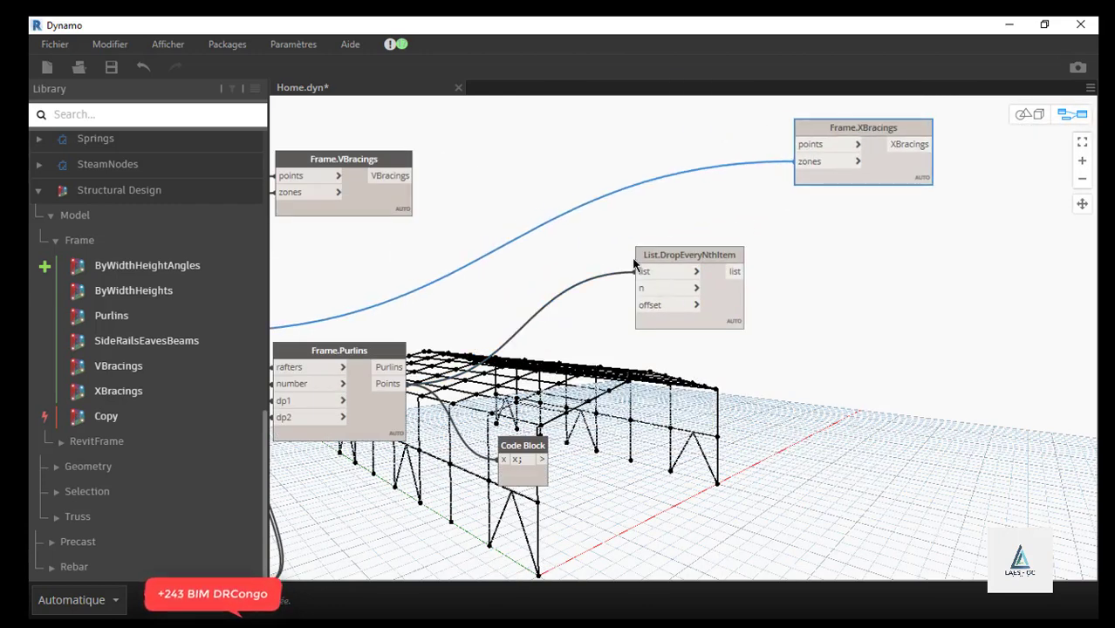
# - Create a code block with the value 2 and connect it to the n input of List.DropEveryNthItem
pyautogui.doubleClick(523, 273)
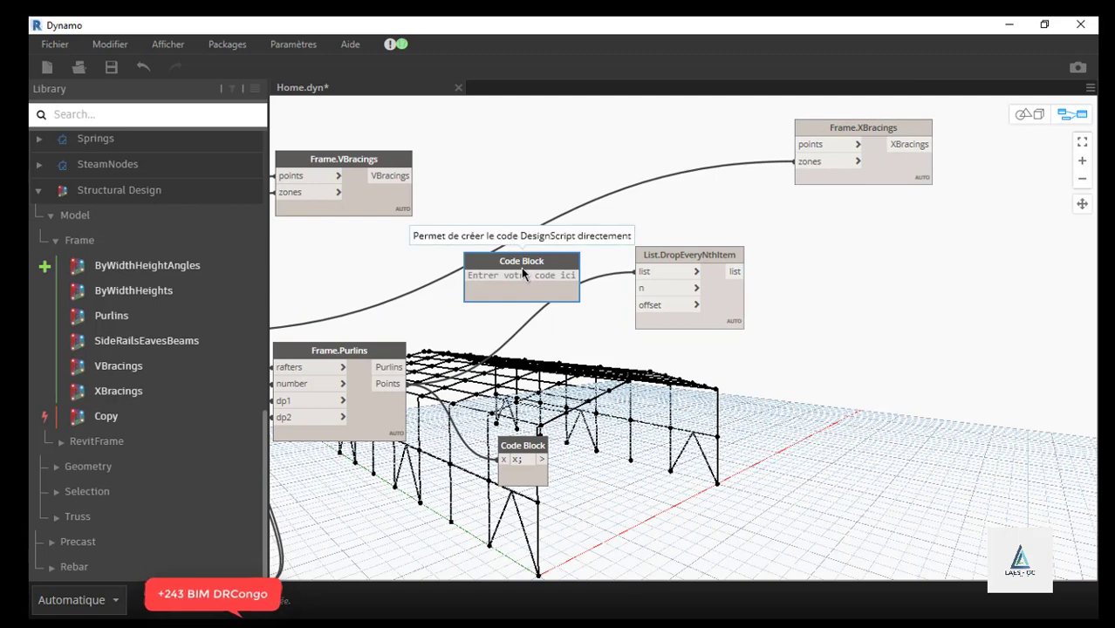
pyautogui.write('2')
pyautogui.click(542, 264)
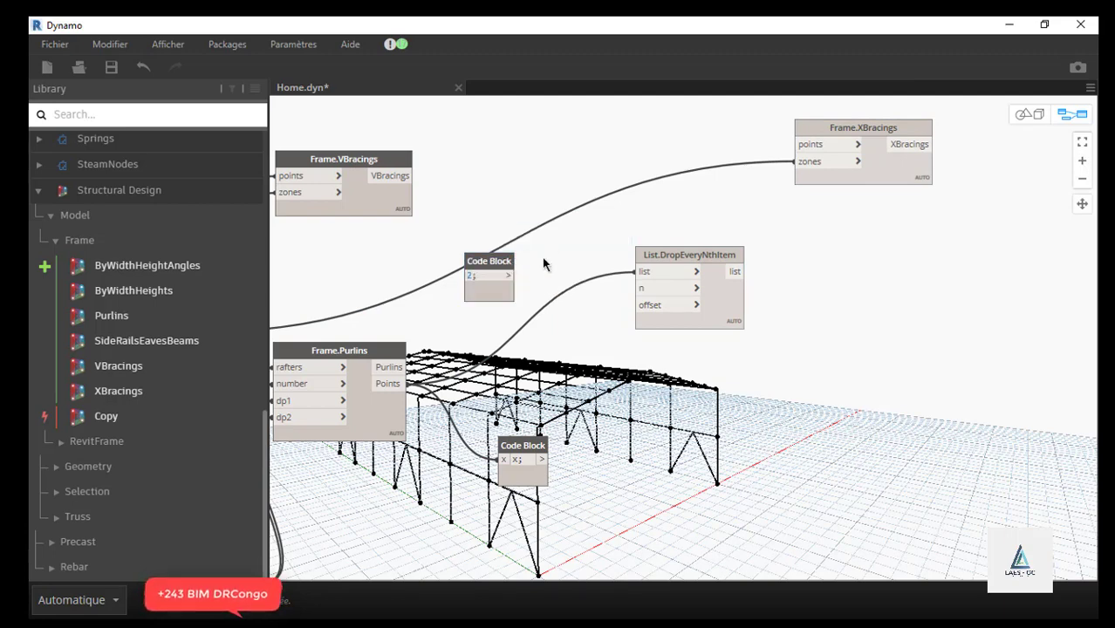
pyautogui.moveTo(509, 276); pyautogui.dragTo(650, 295)
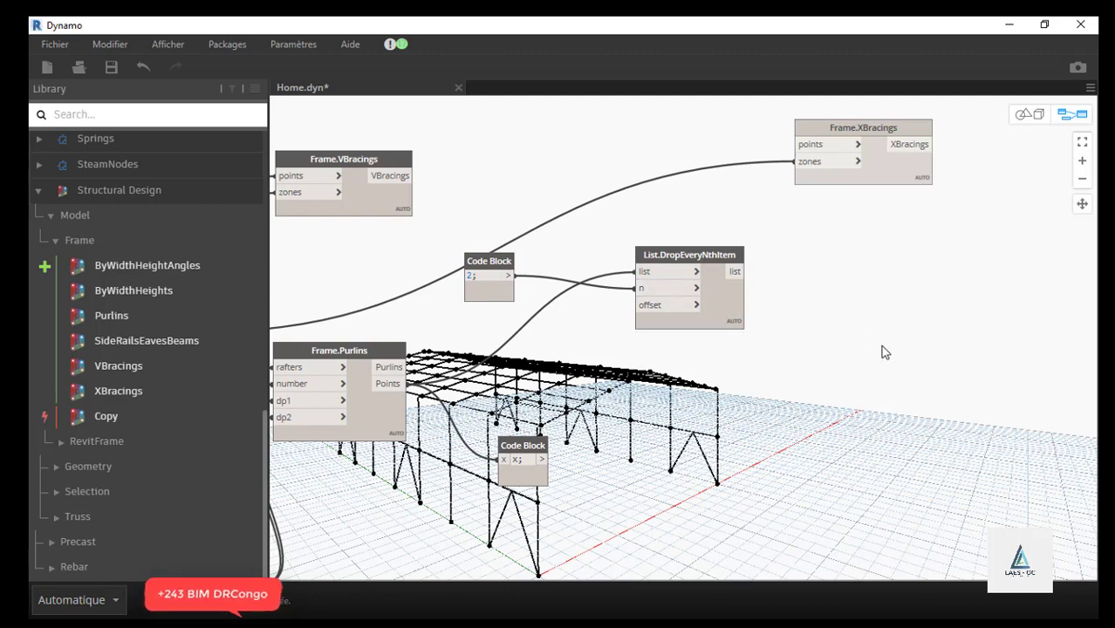
# - Try to feed the list output of List.DropEveryNthItem into the points input of Frame.XBracings
pyautogui.scroll(-5, 607, 216)
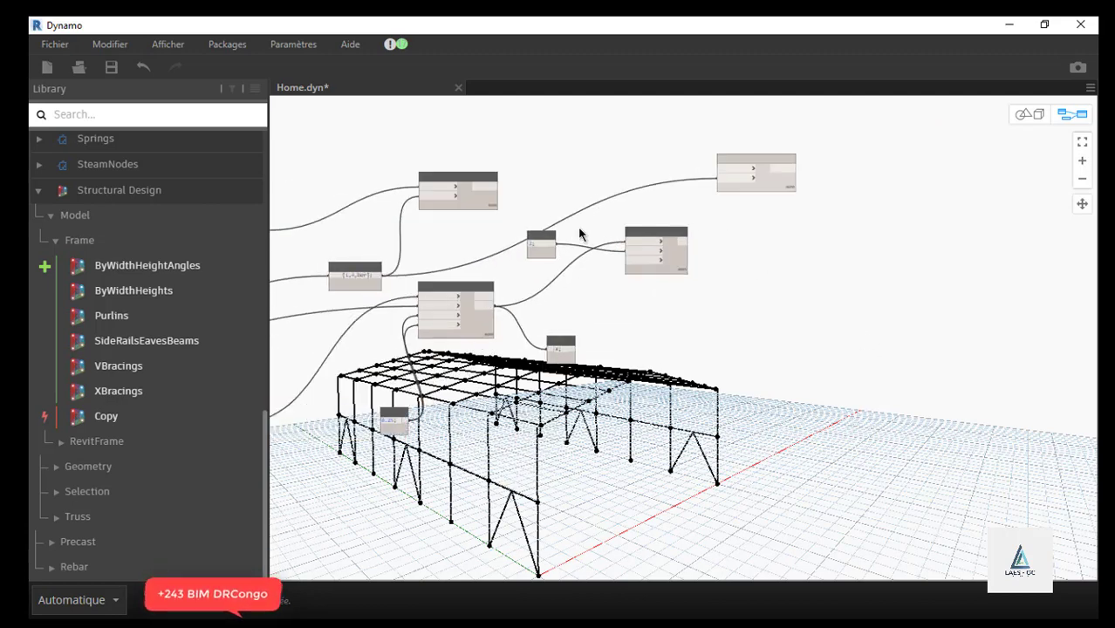
pyautogui.scroll(5, 760, 161)
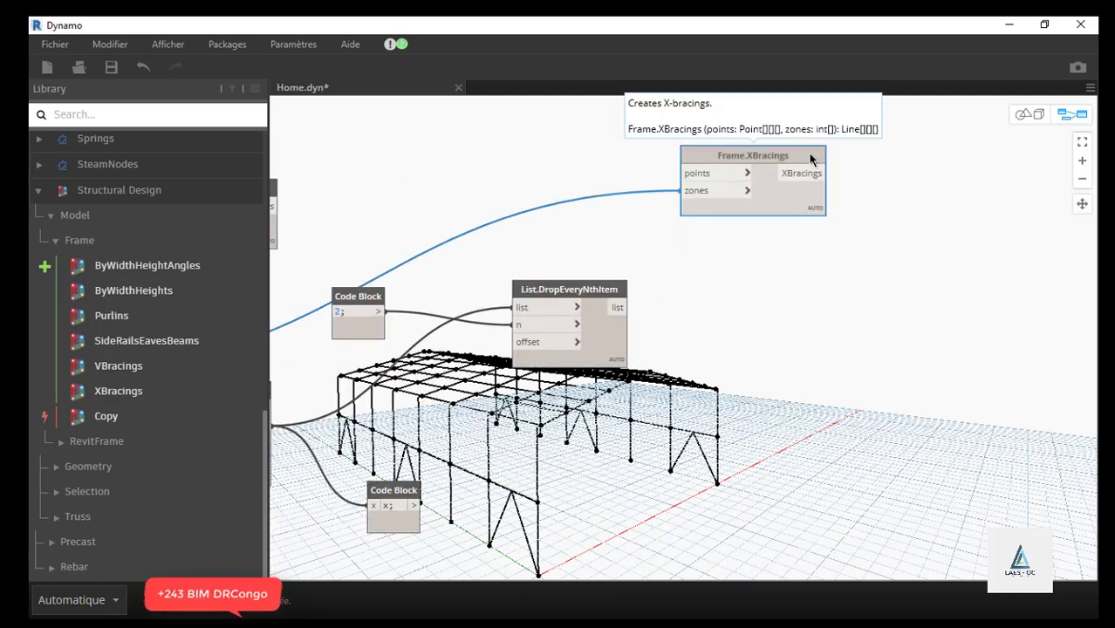
pyautogui.moveTo(757, 155); pyautogui.dragTo(859, 155)
pyautogui.moveTo(620, 308); pyautogui.dragTo(810, 176)
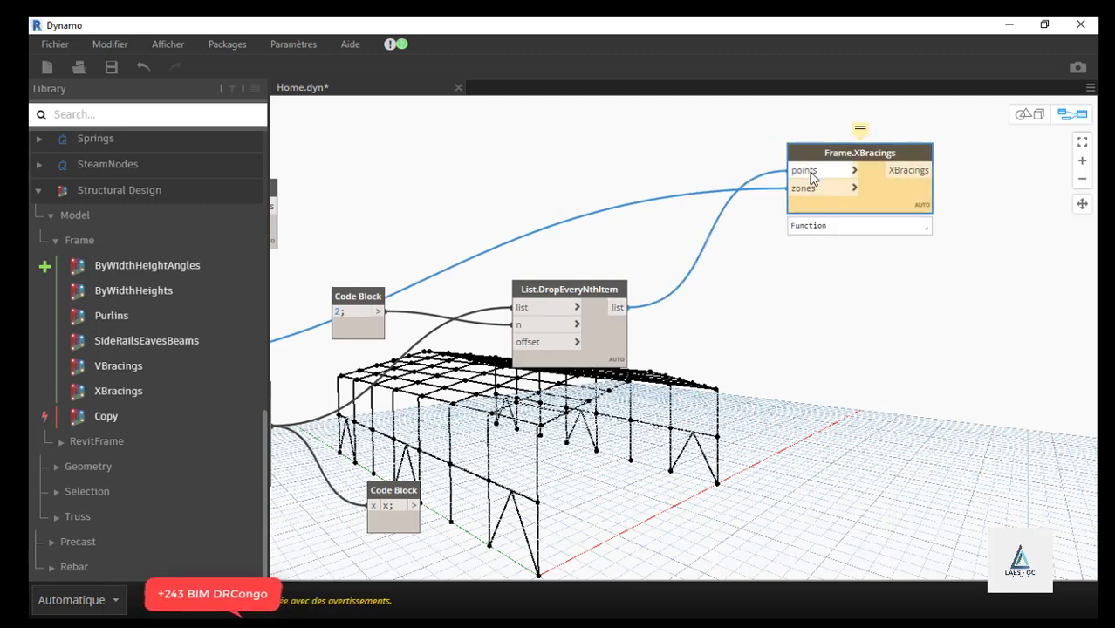
pyautogui.scroll(-3, 827, 273)
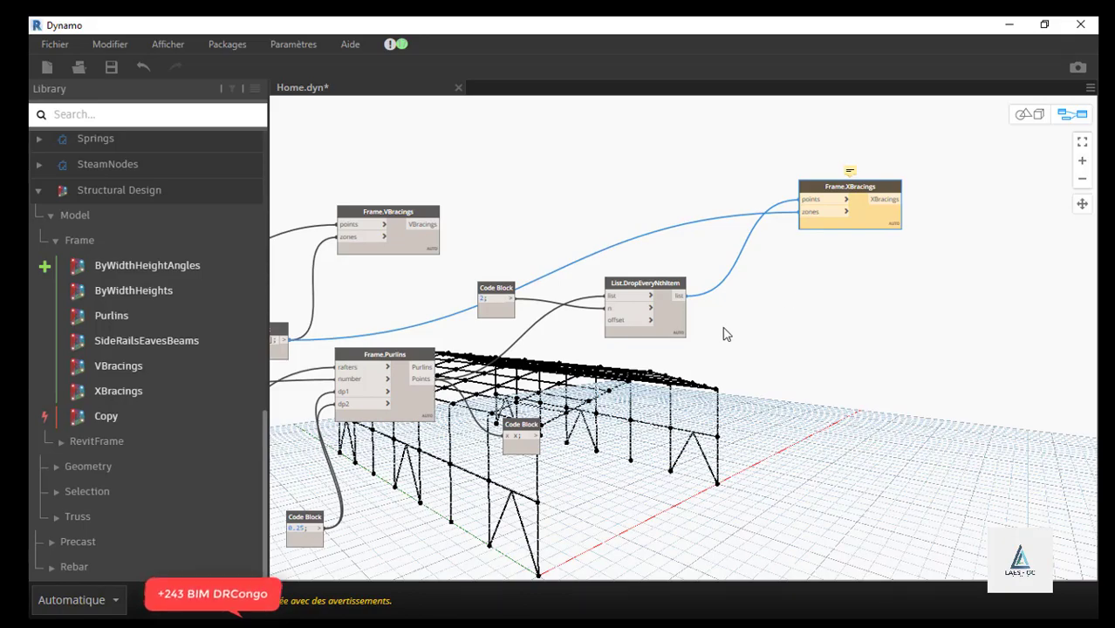
pyautogui.scroll(1, 724, 334)
pyautogui.scroll(-2, 714, 229)
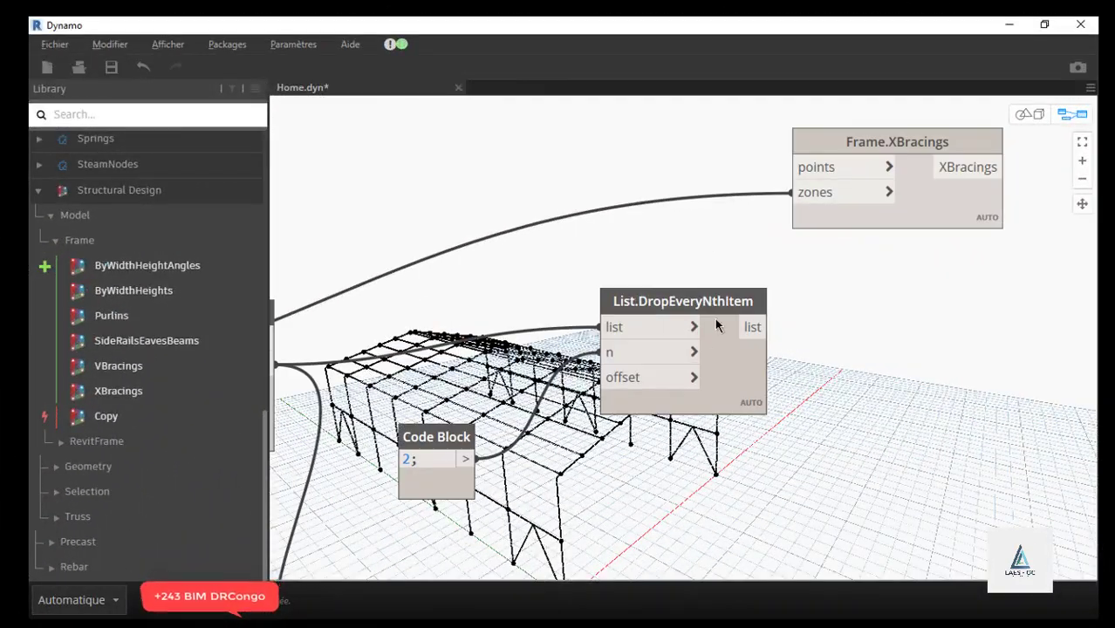
# - Inspect the output list of List.DropEveryNthItem, highlighting the first sublist and its nested lists in the 3D model, and close the list
pyautogui.scroll(-3, 715, 325)
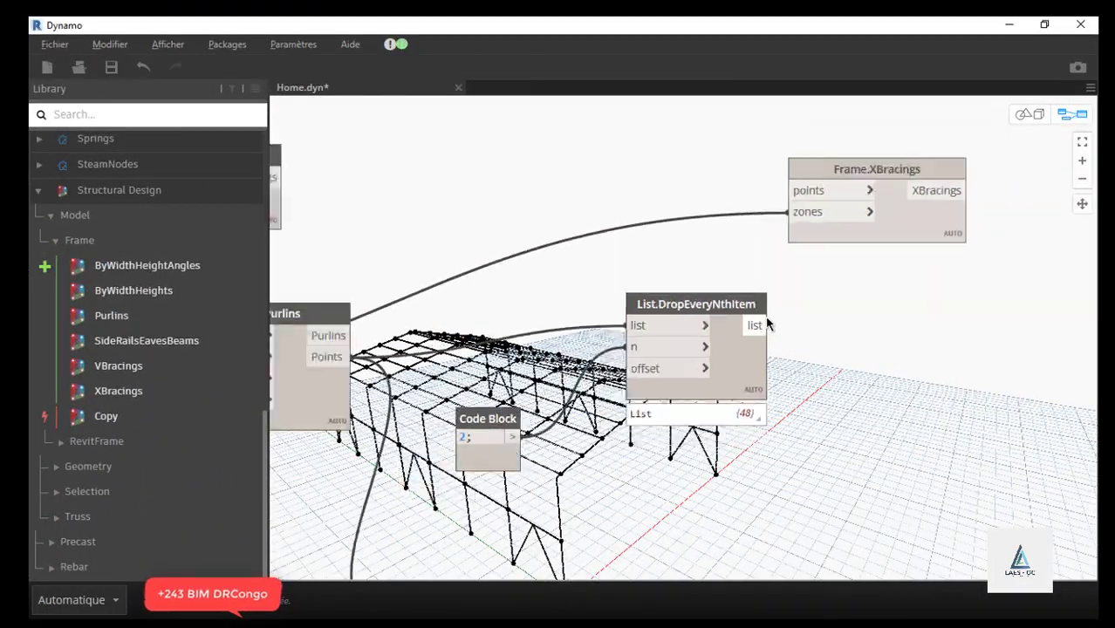
pyautogui.click(696, 288)
pyautogui.scroll(1, 696, 288)
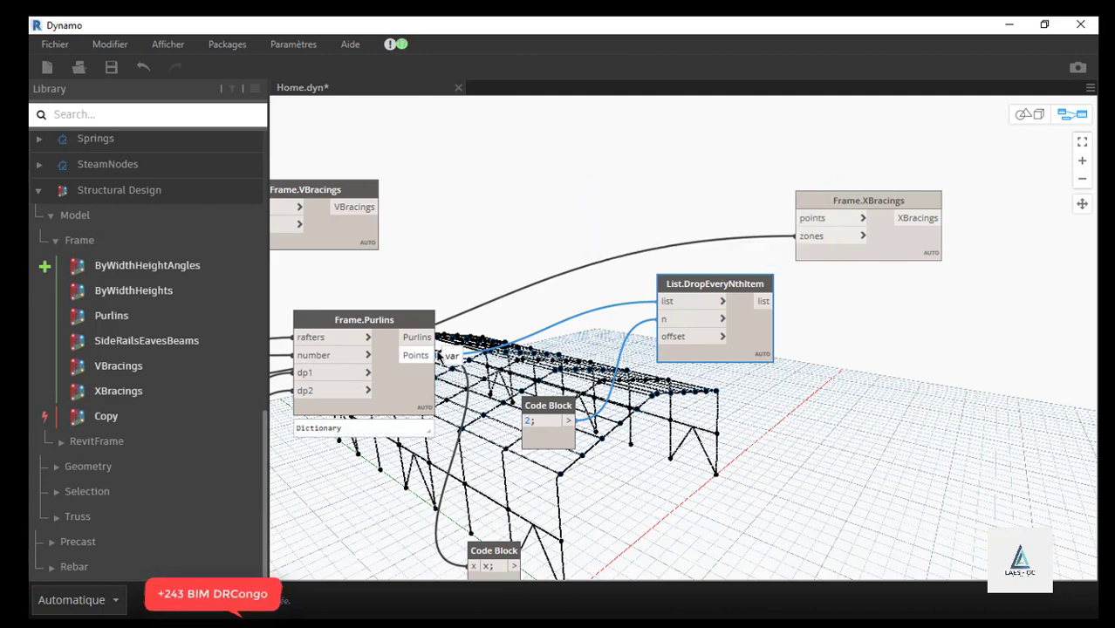
pyautogui.scroll(-2, 608, 338)
pyautogui.scroll(4, 616, 319)
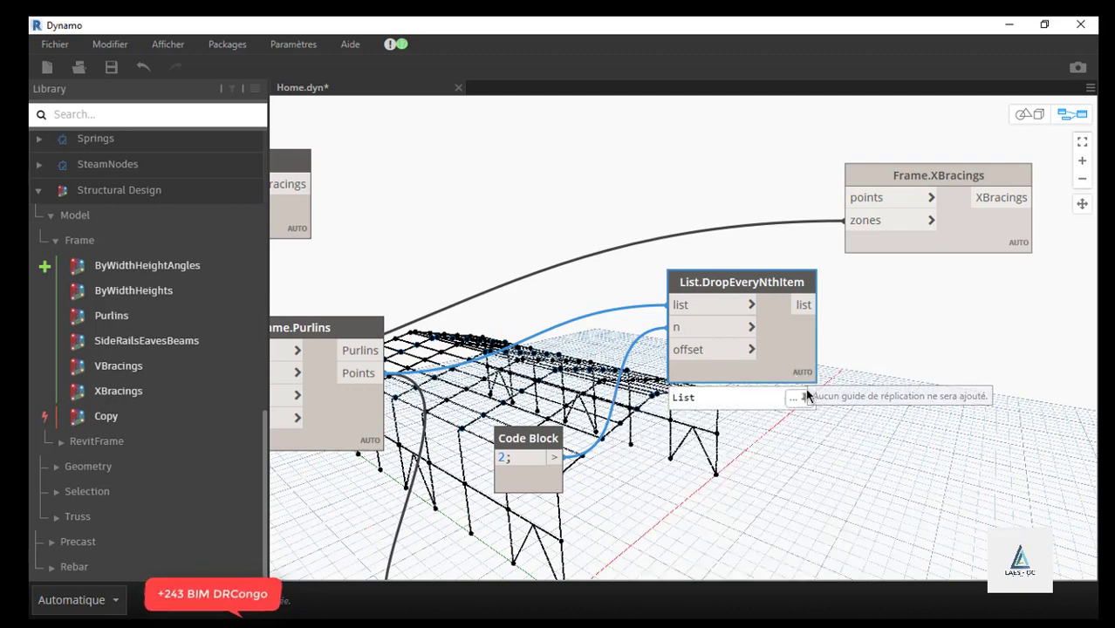
pyautogui.moveTo(808, 396)
pyautogui.scroll(-2, 760, 328)
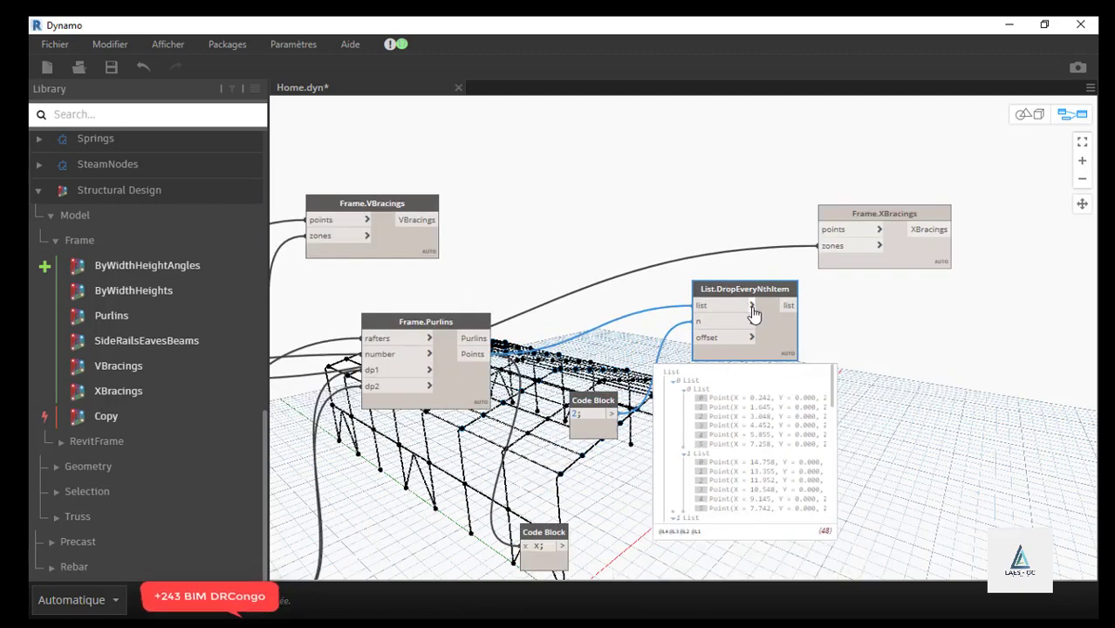
pyautogui.click(678, 382)
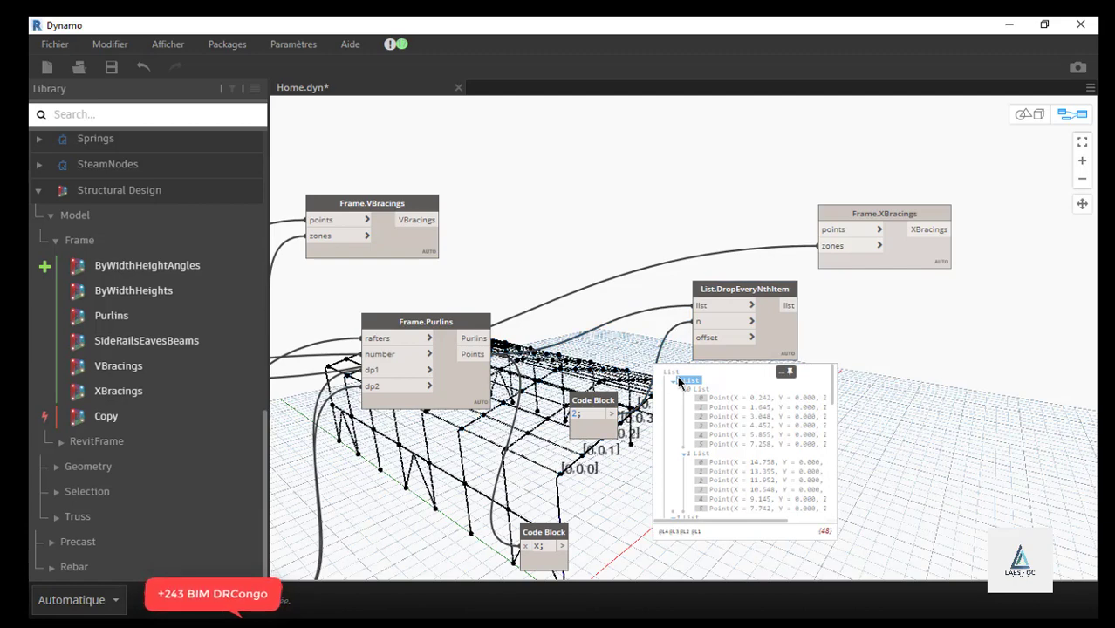
pyautogui.click(676, 392)
pyautogui.click(690, 454)
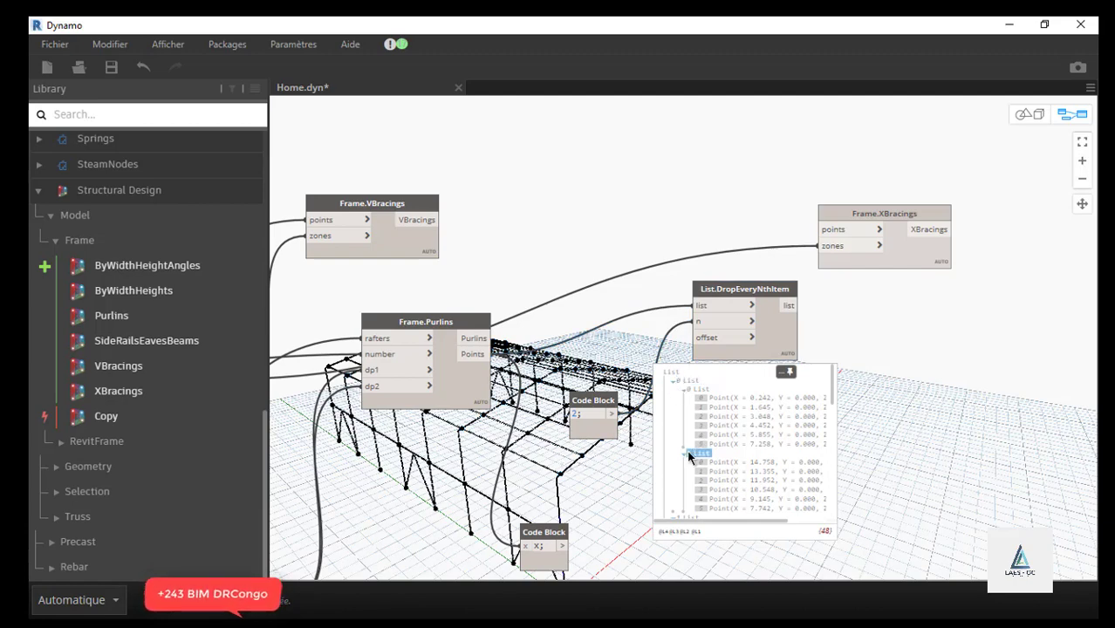
pyautogui.click(690, 456)
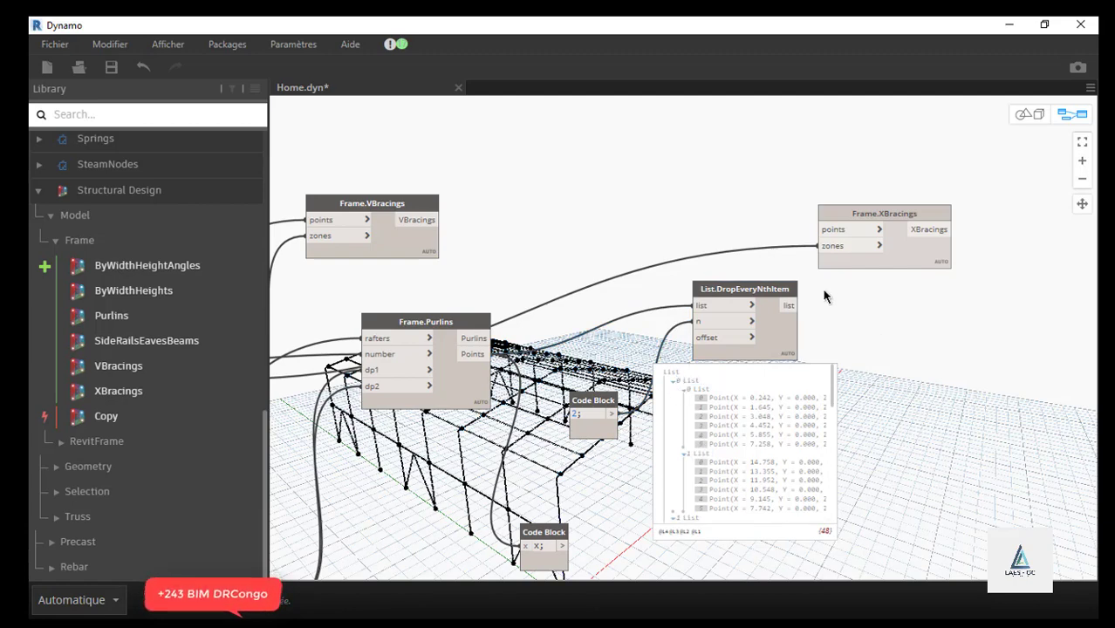
pyautogui.click(788, 372)
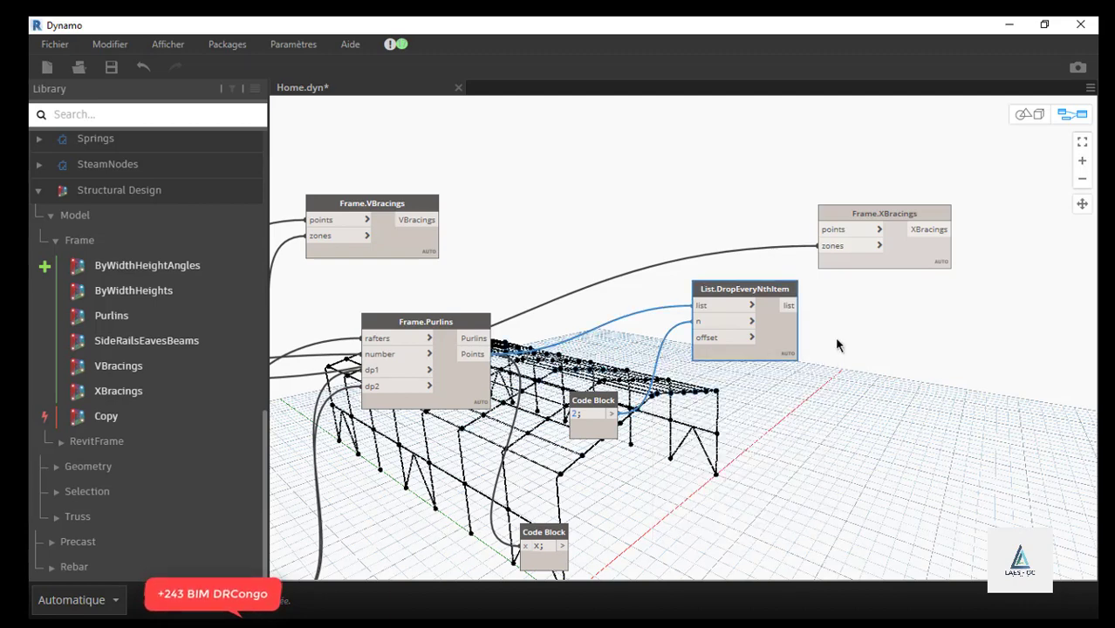
# - Move the code block holding 2 and the List.DropEveryNthItem node higher on the canvas
pyautogui.scroll(3, 761, 277)
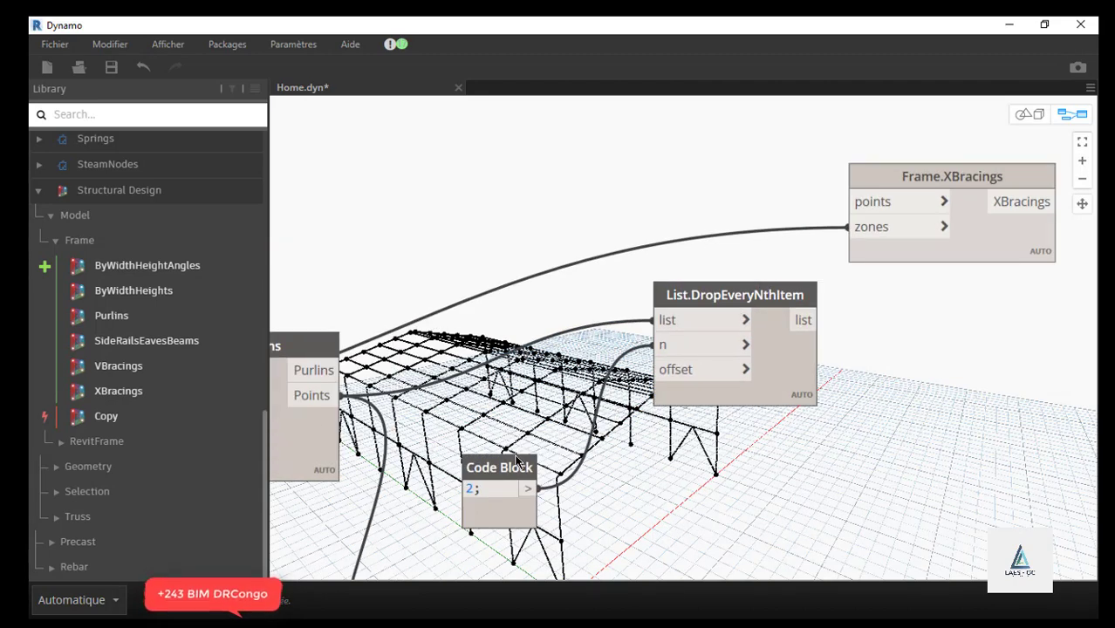
pyautogui.moveTo(484, 494); pyautogui.dragTo(448, 404)
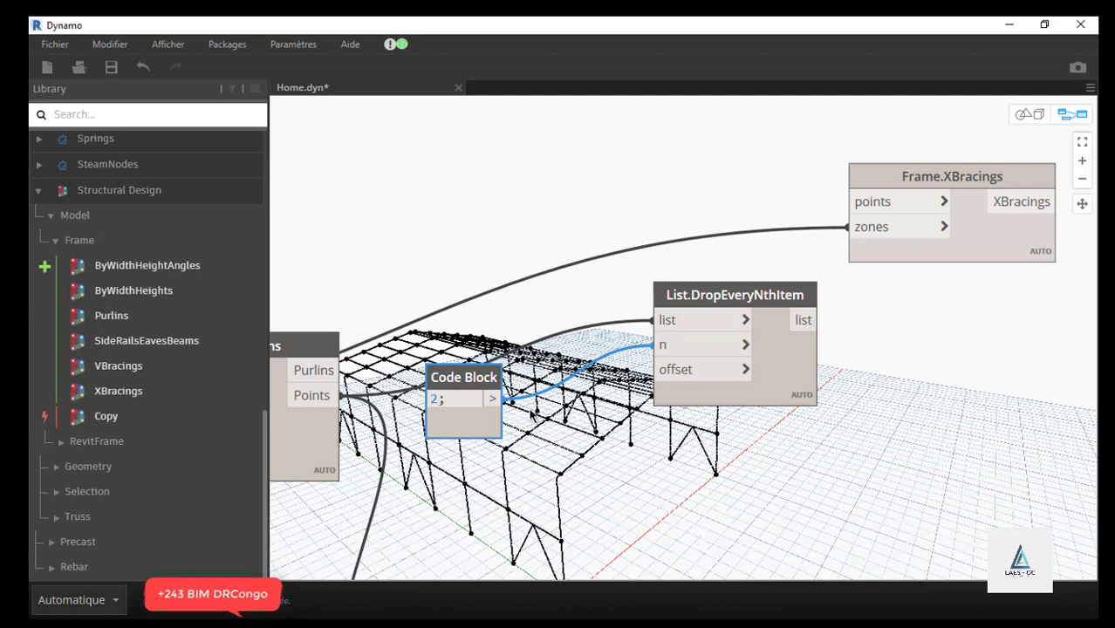
pyautogui.scroll(-2, 587, 441)
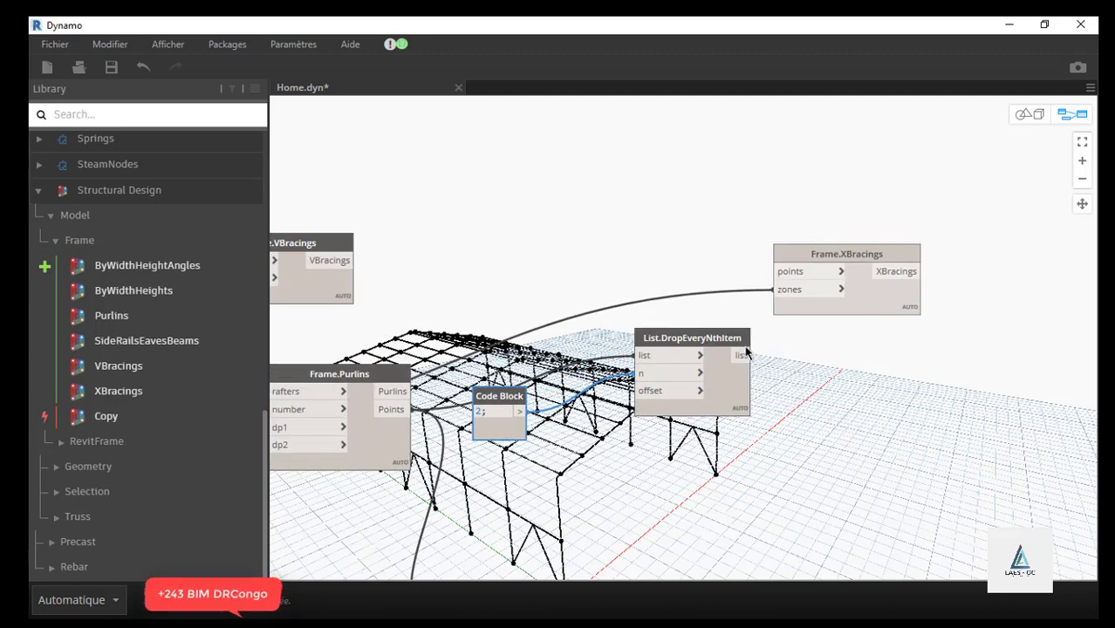
pyautogui.moveTo(701, 364); pyautogui.dragTo(699, 328)
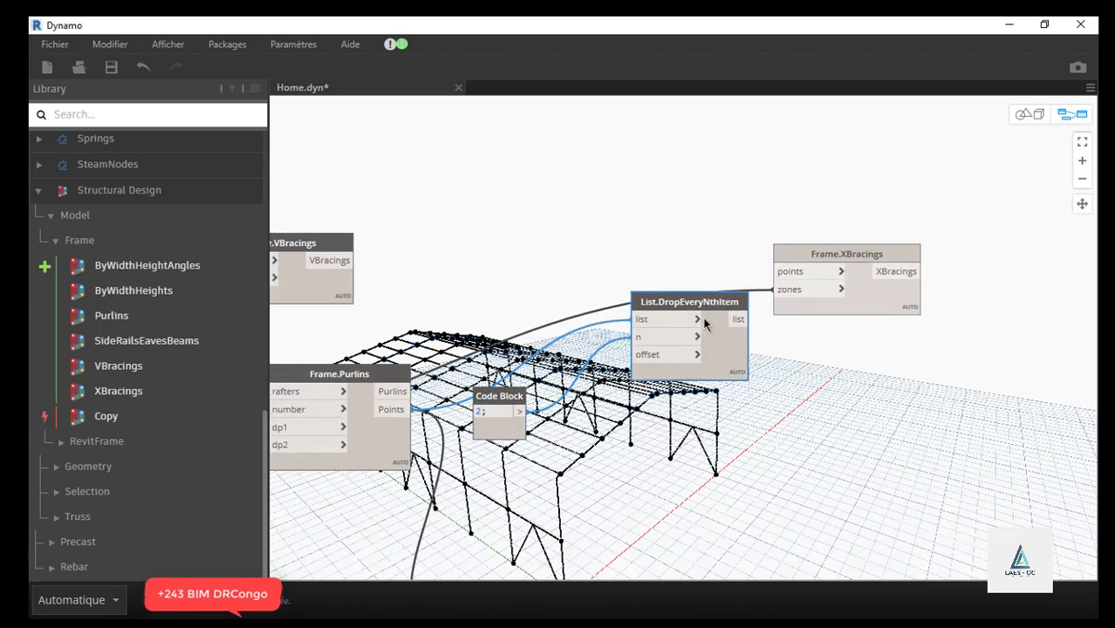
# - Enable "Utiliser des niveaux" and "Conserver la structure de la liste" for the list input of List.DropEveryNthItem
pyautogui.click(697, 321)
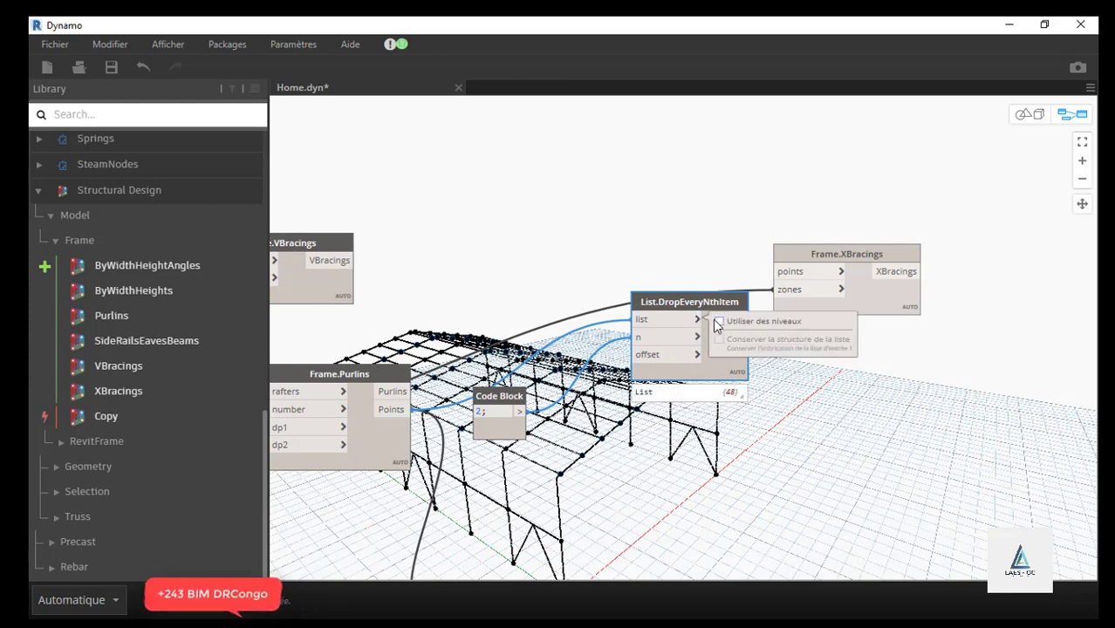
pyautogui.click(719, 322)
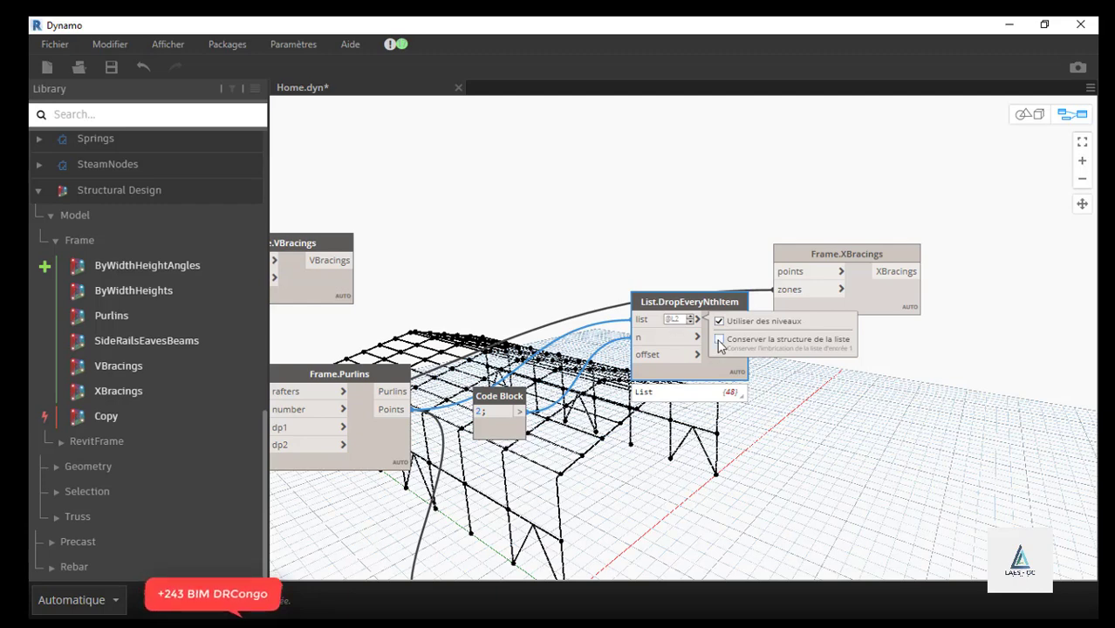
pyautogui.scroll(5, 717, 346)
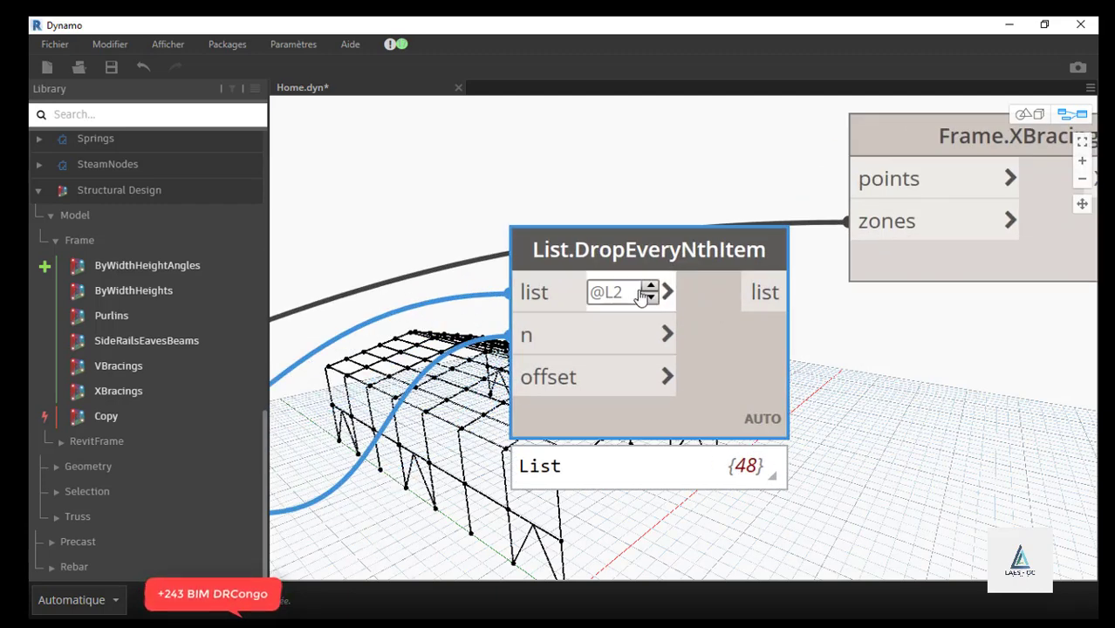
pyautogui.scroll(-5, 645, 295)
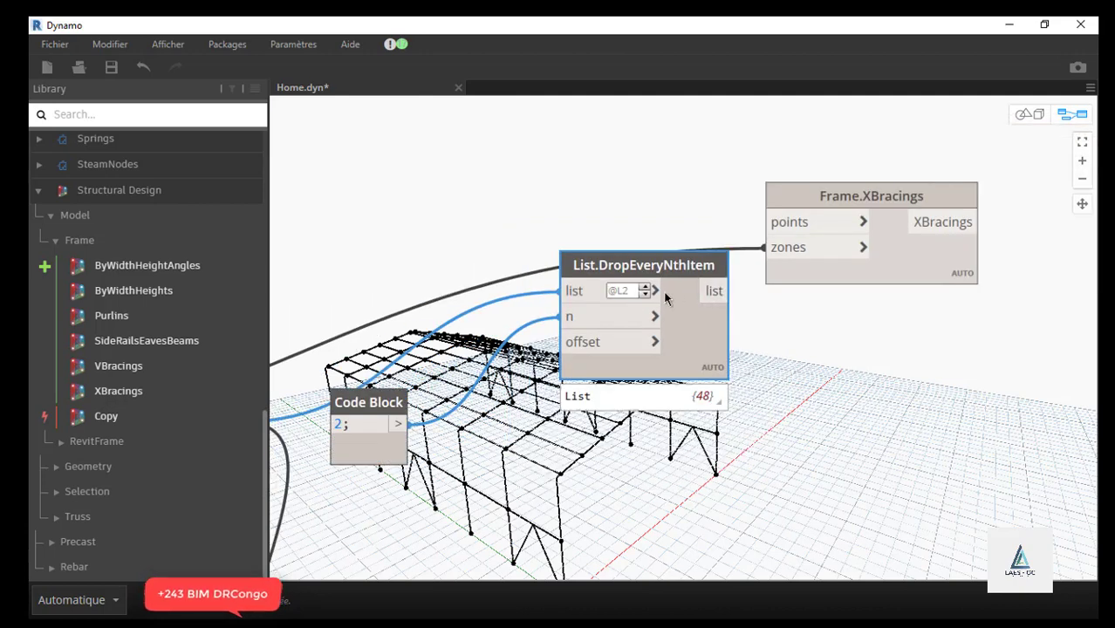
pyautogui.click(655, 292)
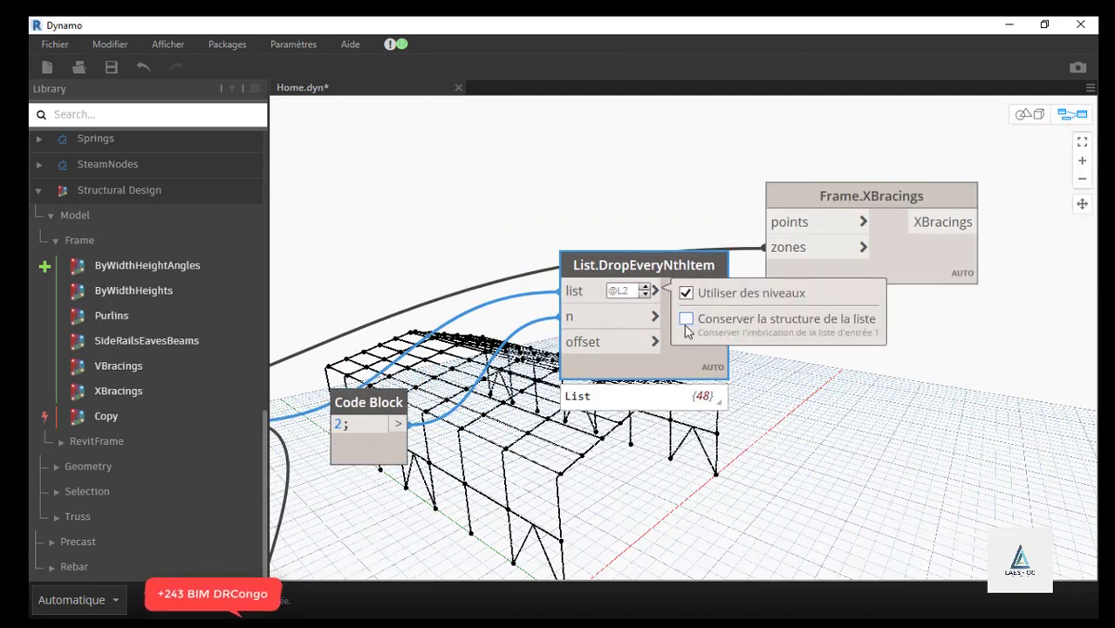
pyautogui.click(686, 320)
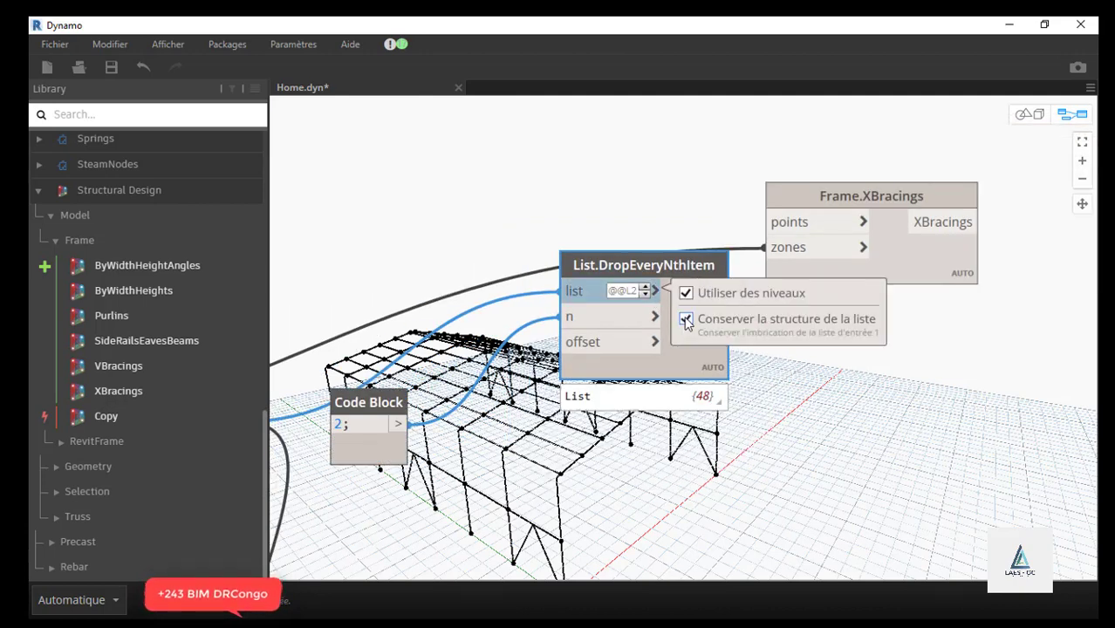
# - Move the Frame.XBracings and List.DropEveryNthItem nodes higher on the canvas and connect the filtered list to the points input of Frame.XBracings
pyautogui.click(879, 402)
pyautogui.scroll(-4, 787, 355)
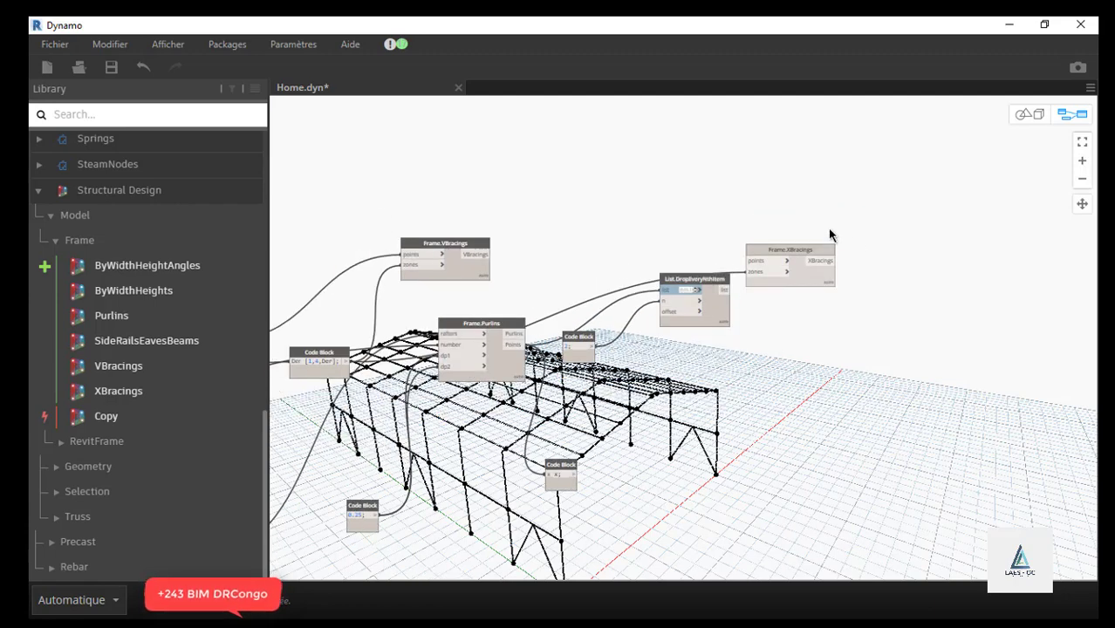
pyautogui.moveTo(791, 253); pyautogui.dragTo(810, 186)
pyautogui.moveTo(707, 303); pyautogui.dragTo(765, 208)
pyautogui.scroll(-8, 739, 219)
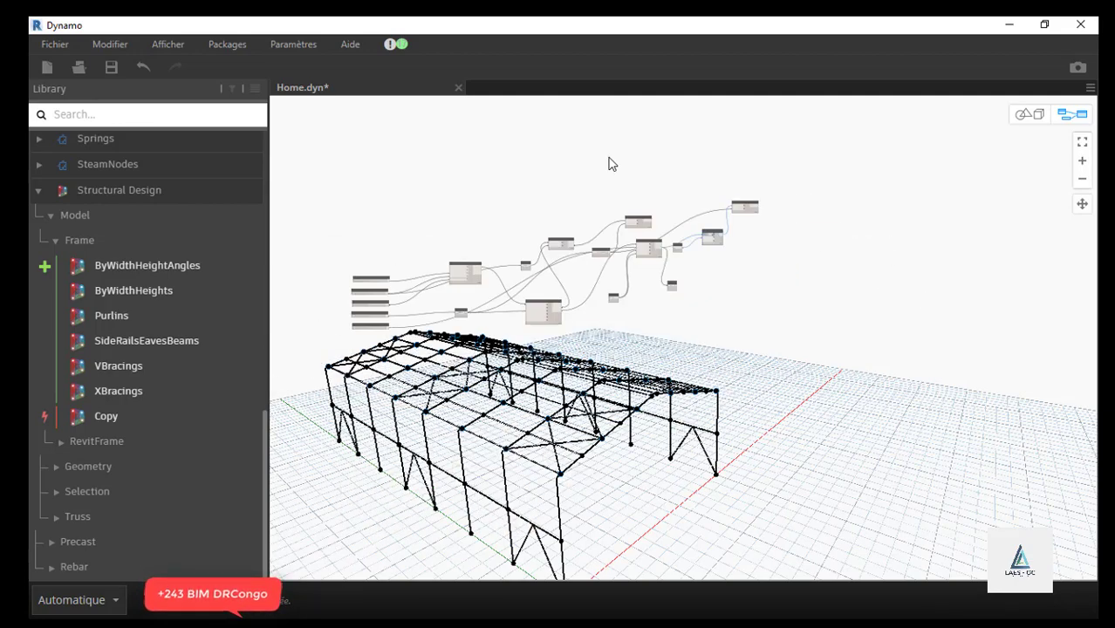
pyautogui.scroll(4, 538, 225)
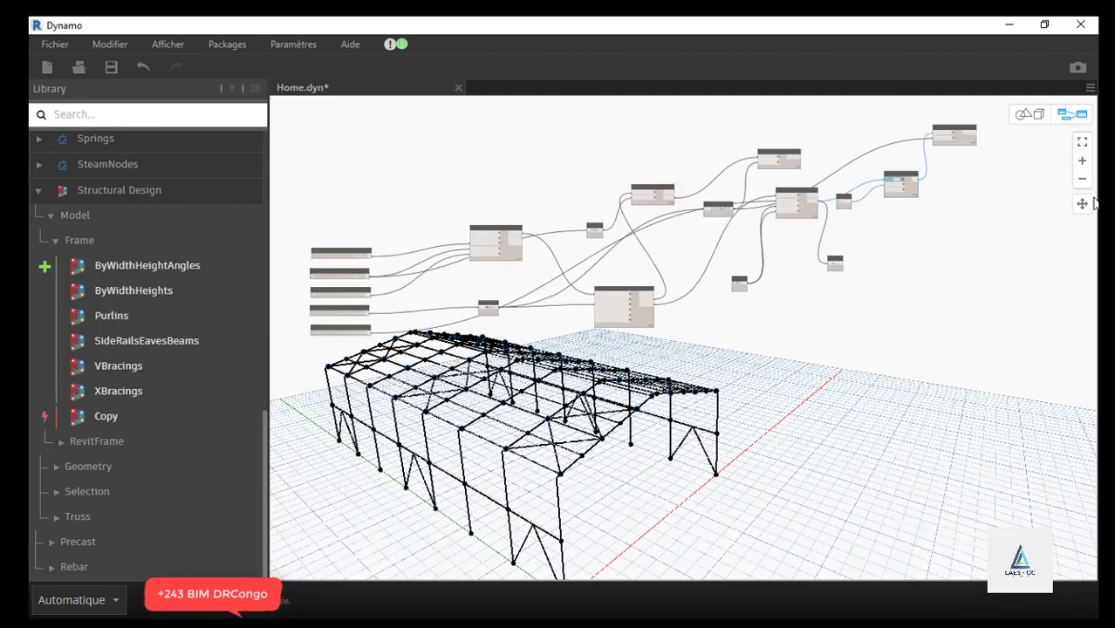
# - Examine the X bracings on the roof of the frame in the 3D geometry preview
pyautogui.click(1022, 115)
pyautogui.scroll(4, 580, 483)
pyautogui.moveTo(642, 437); pyautogui.dragTo(633, 441)
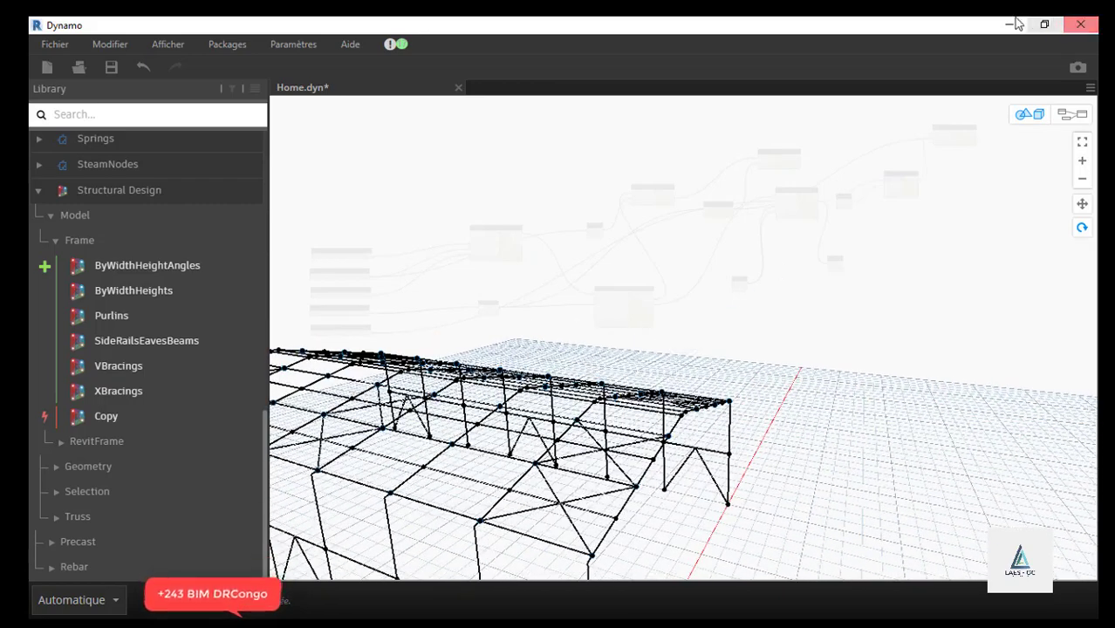
# - Restore and narrow the Dynamo window, and examine the roof X bracings of the frame in the Revit 3D view beside it
pyautogui.click(1044, 24)
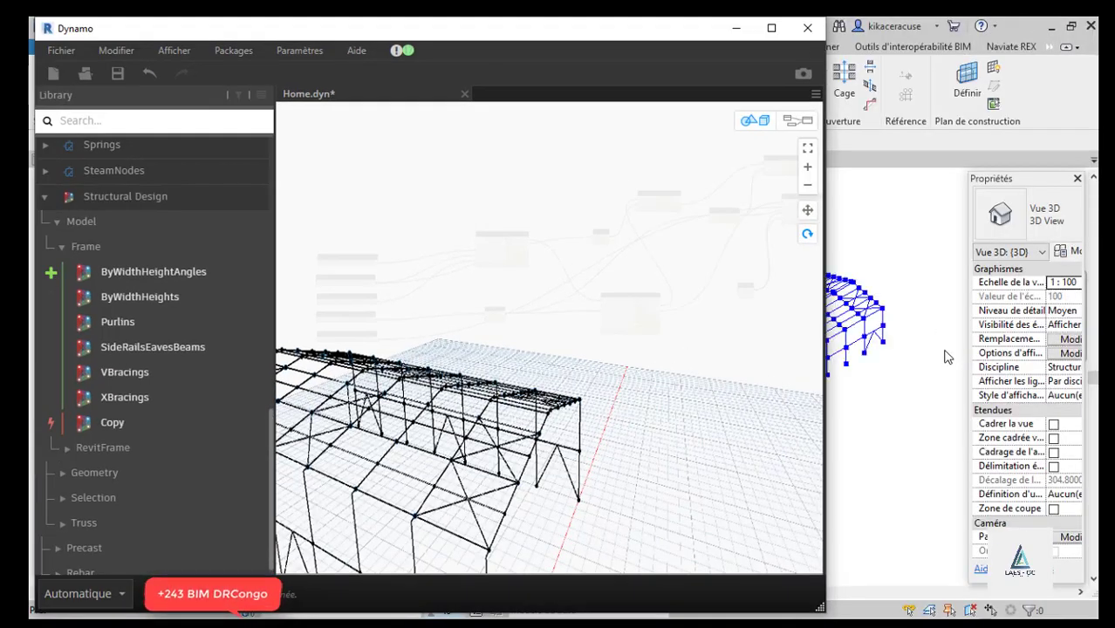
pyautogui.scroll(-2, 915, 320)
pyautogui.scroll(4, 884, 336)
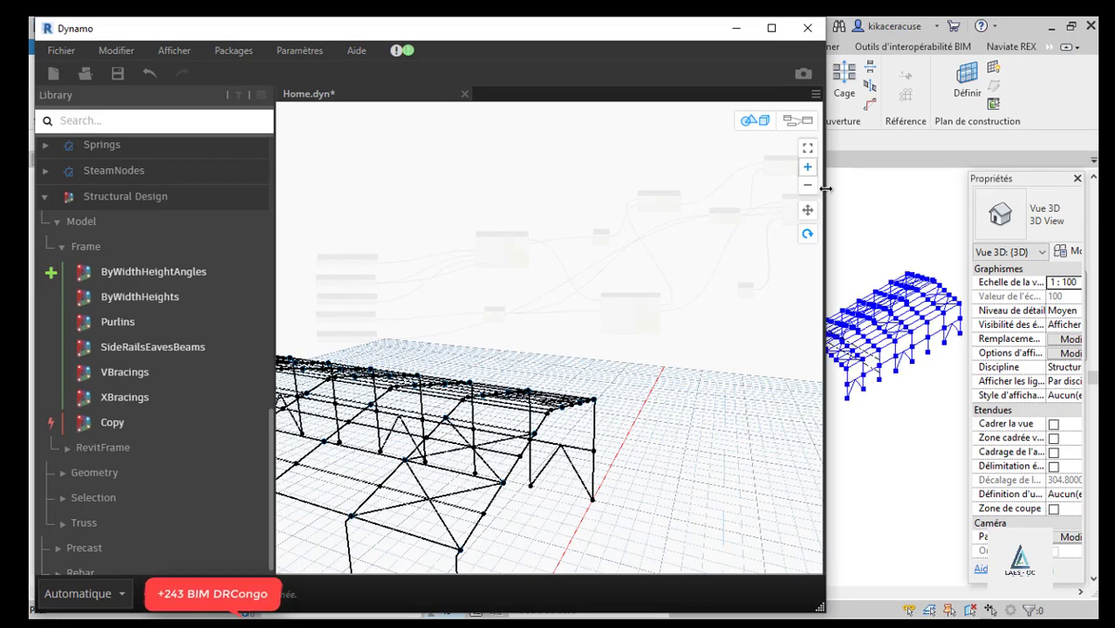
pyautogui.moveTo(831, 198); pyautogui.dragTo(673, 198)
pyautogui.scroll(3, 902, 358)
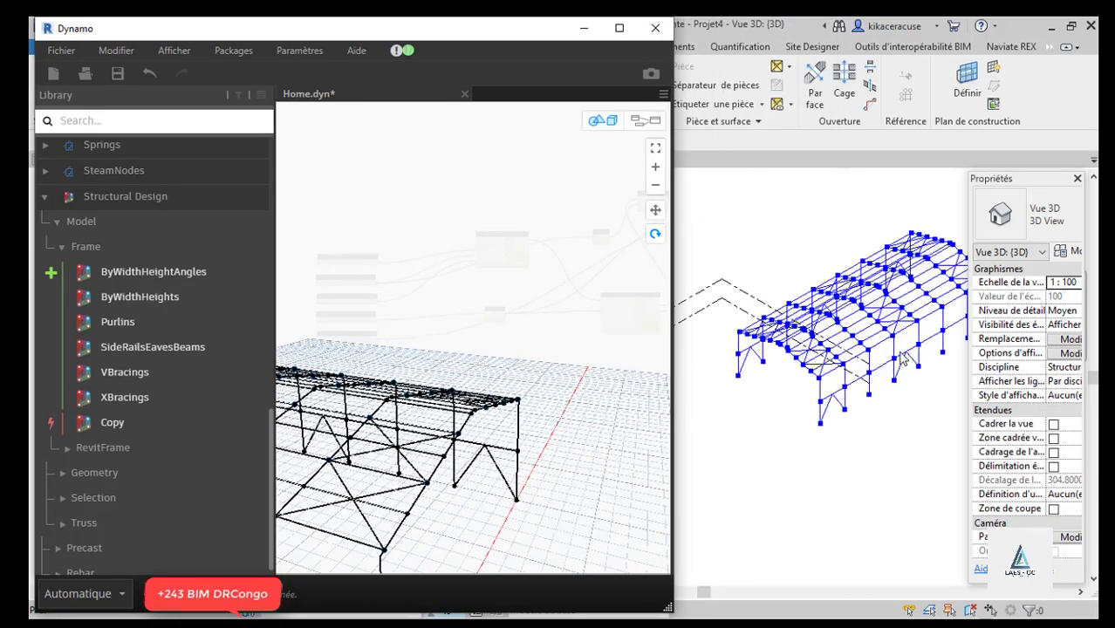
pyautogui.scroll(2, 803, 365)
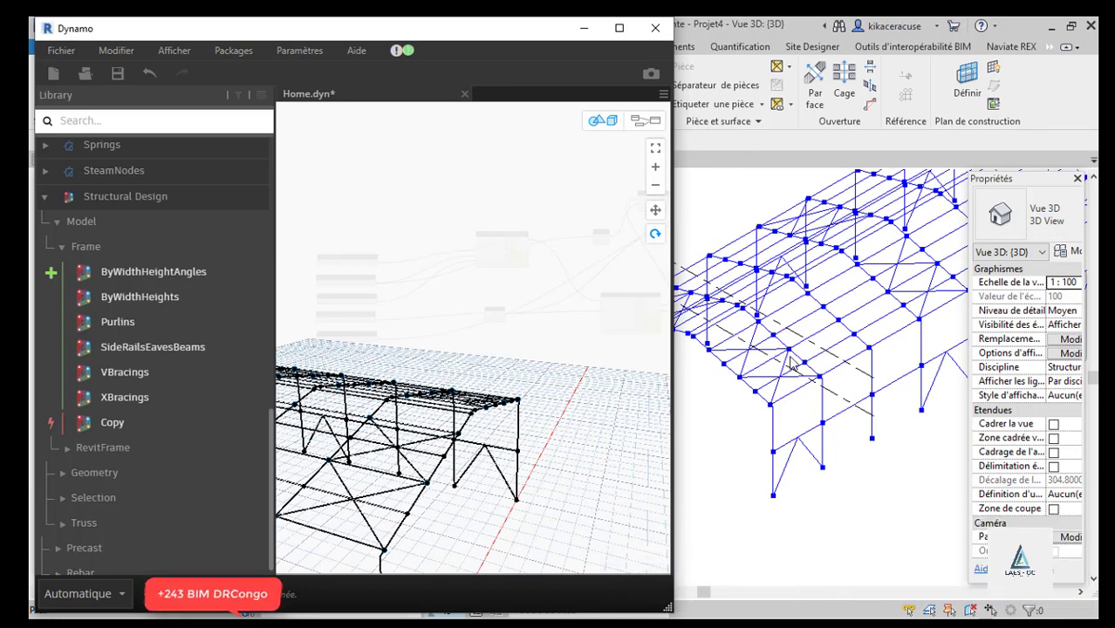
pyautogui.scroll(2, 791, 365)
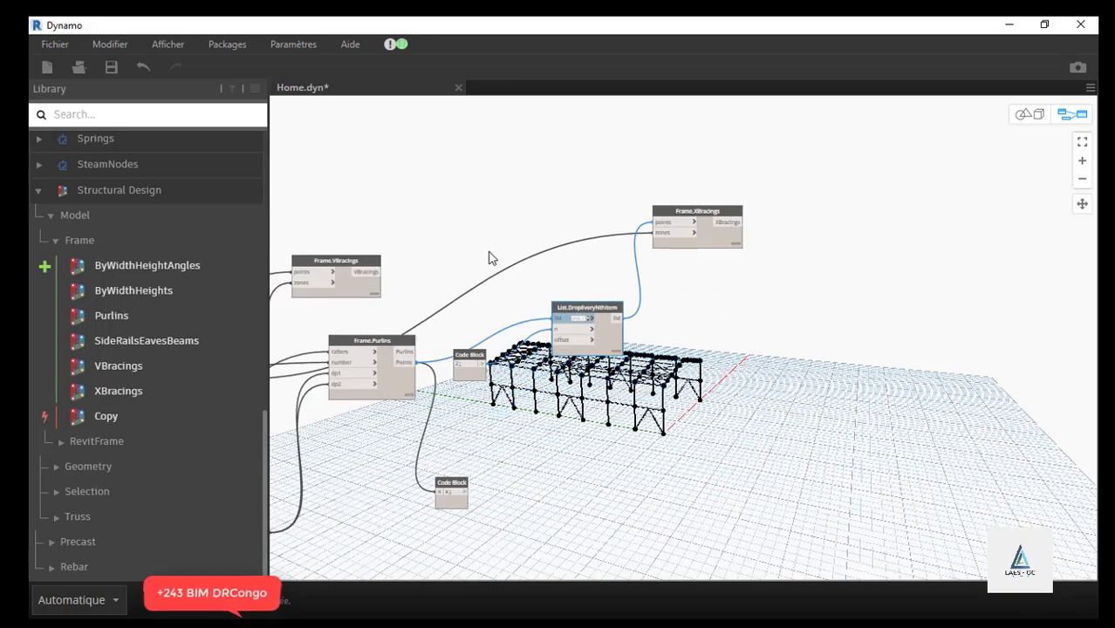
# - Inspect the whole frame with its bracings from several angles in the geometry preview and return to the graph
pyautogui.scroll(-1, 489, 258)
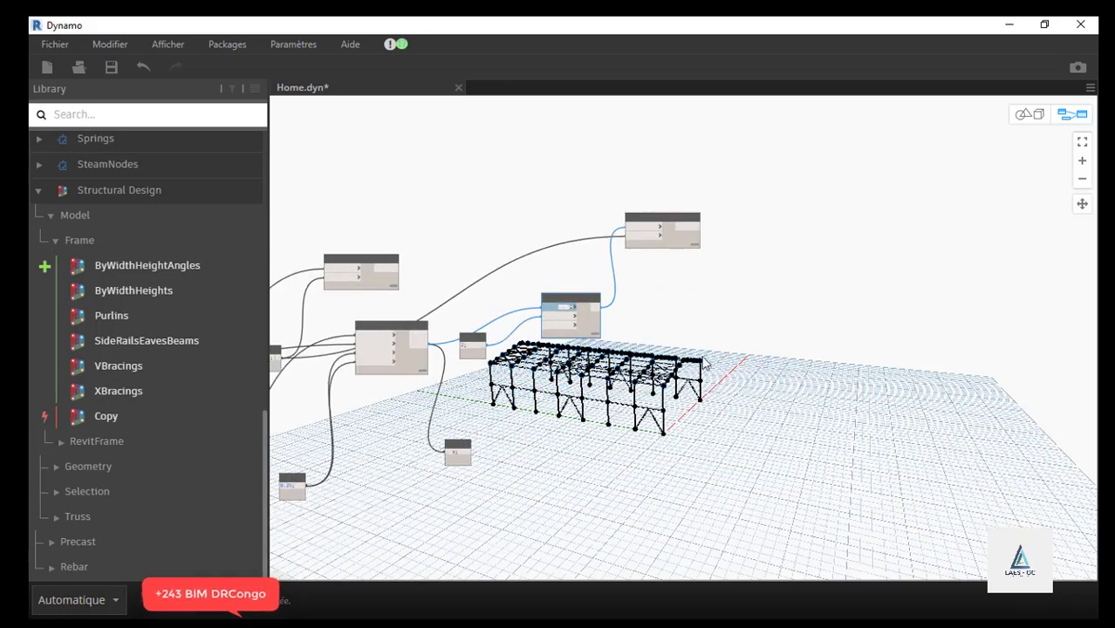
pyautogui.click(1026, 114)
pyautogui.moveTo(718, 366)
pyautogui.mouseDown()
pyautogui.moveTo(709, 371)
pyautogui.moveTo(729, 361)
pyautogui.mouseUp()
pyautogui.scroll(5, 670, 360)
pyautogui.scroll(-5, 735, 338)
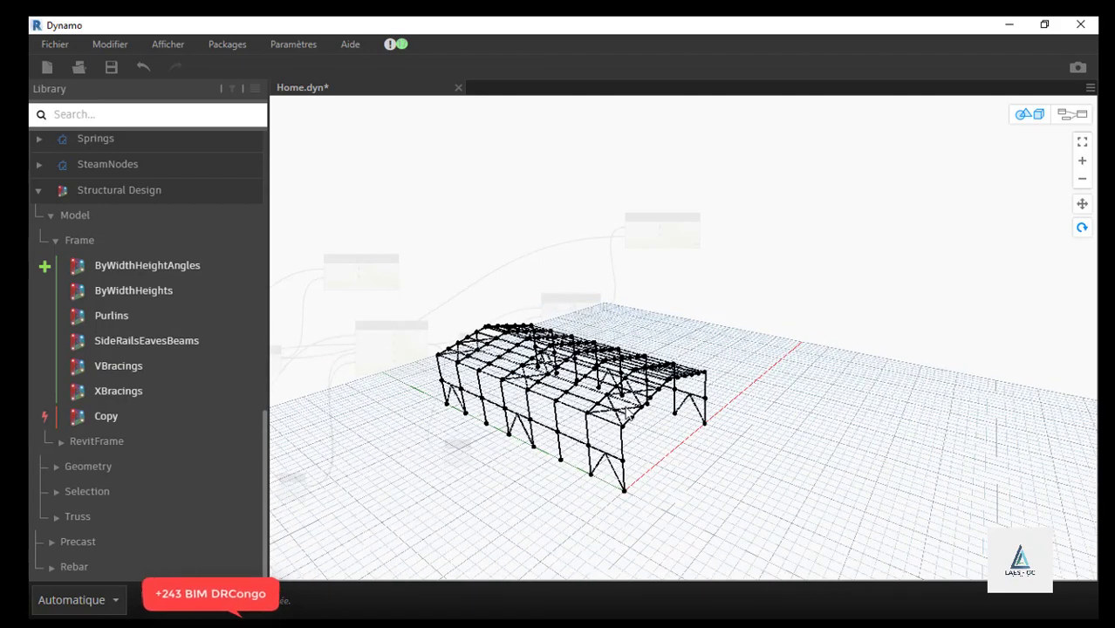
pyautogui.moveTo(645, 402); pyautogui.dragTo(684, 393)
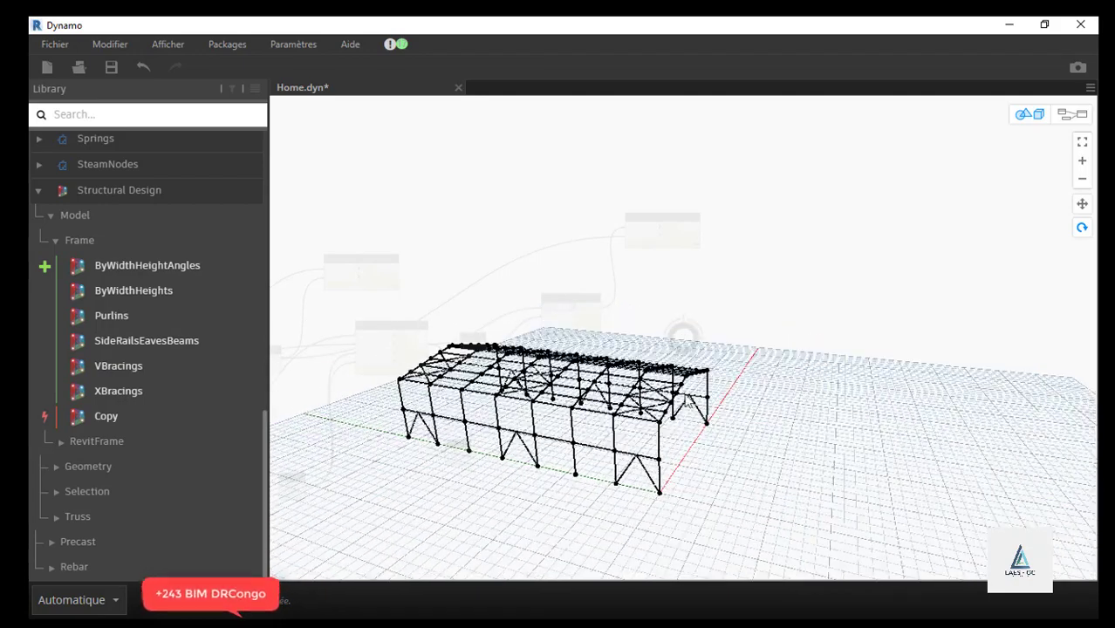
pyautogui.click(1068, 115)
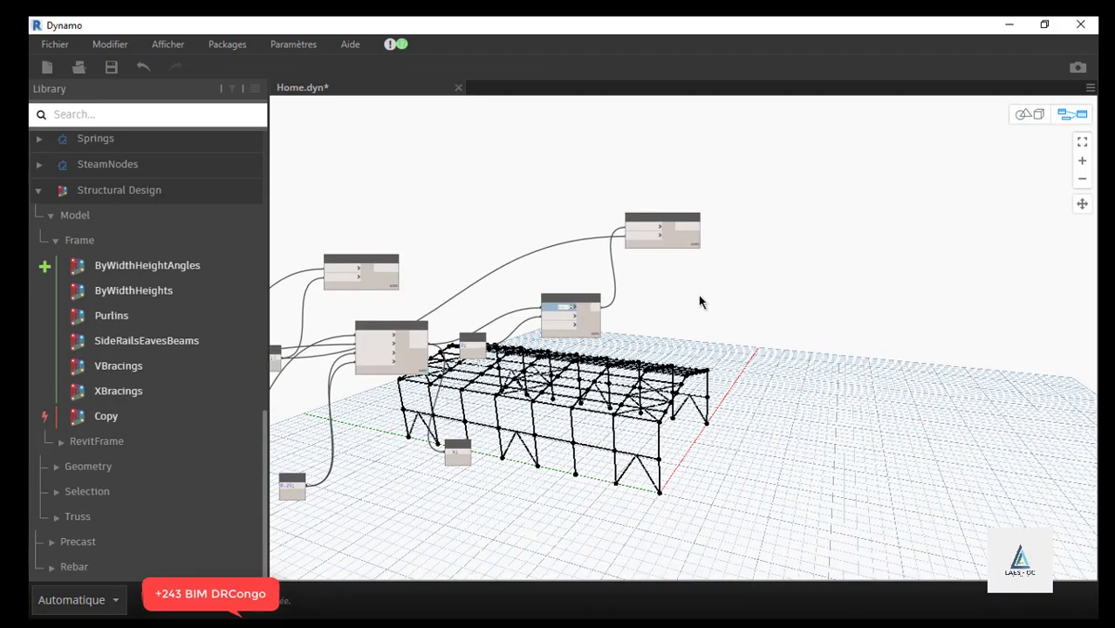
# - Review the bracing nodes in the graph and select Frame.XBracings to highlight its X bracings in the 3D model
pyautogui.scroll(-3, 821, 231)
pyautogui.scroll(3, 659, 281)
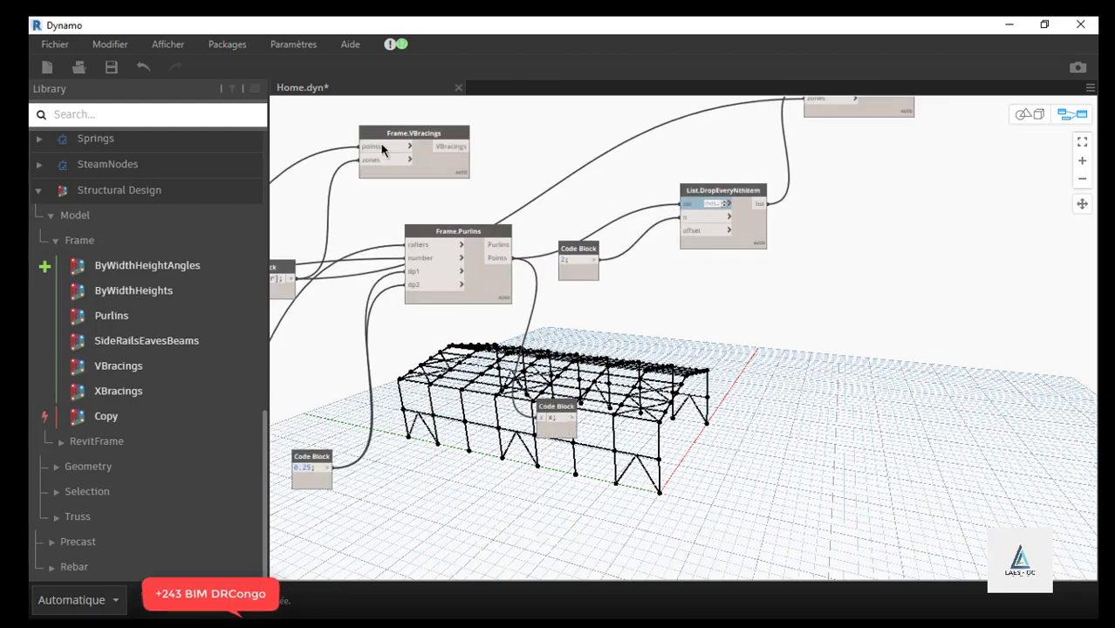
pyautogui.scroll(-3, 571, 209)
pyautogui.scroll(3, 563, 121)
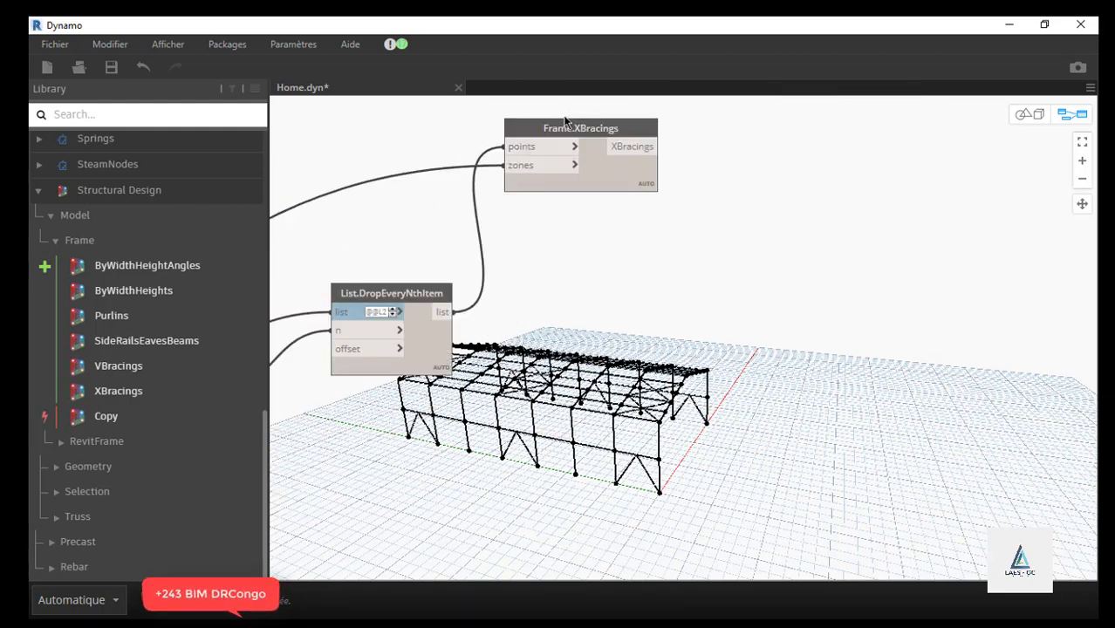
pyautogui.click(561, 133)
pyautogui.moveTo(558, 131)
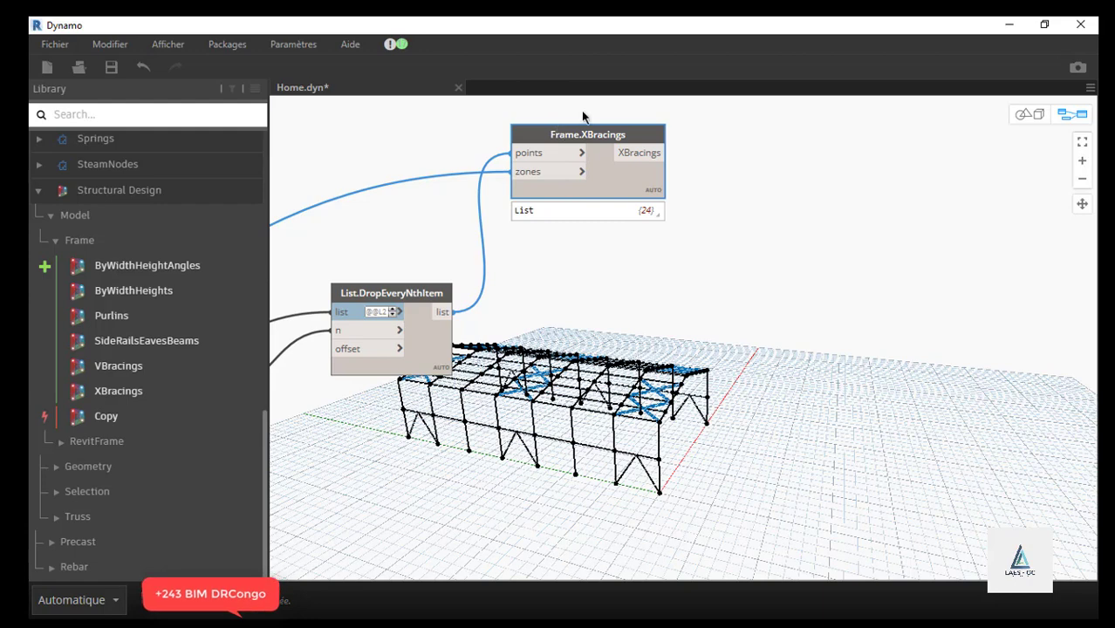
# - Add a Structural Framing Types node below Frame.XBracings
pyautogui.rightClick(817, 235)
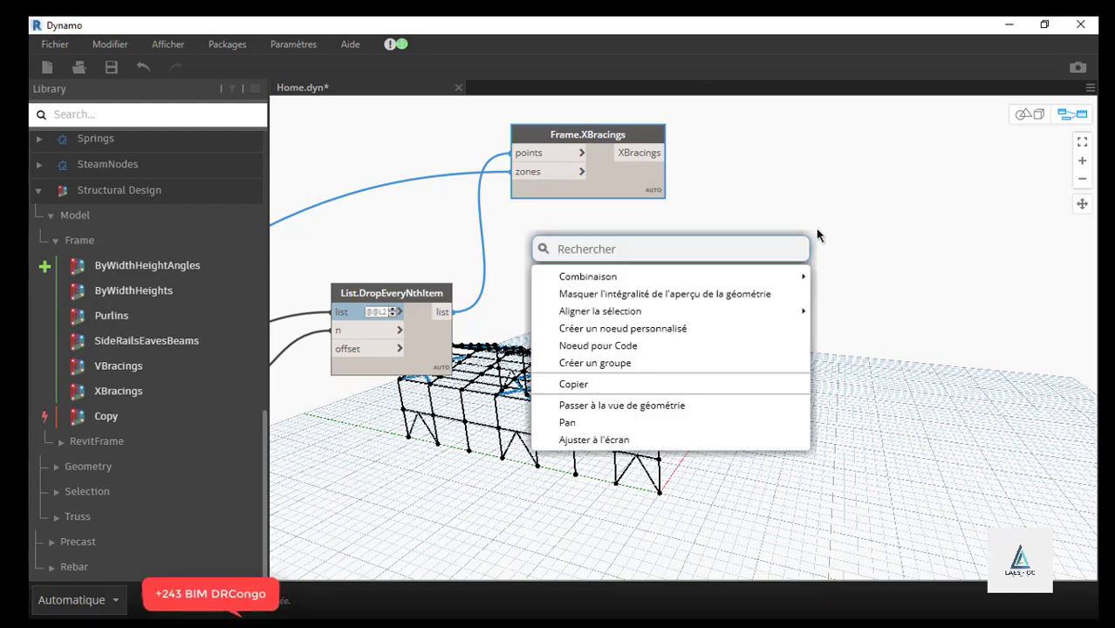
pyautogui.write('framin')
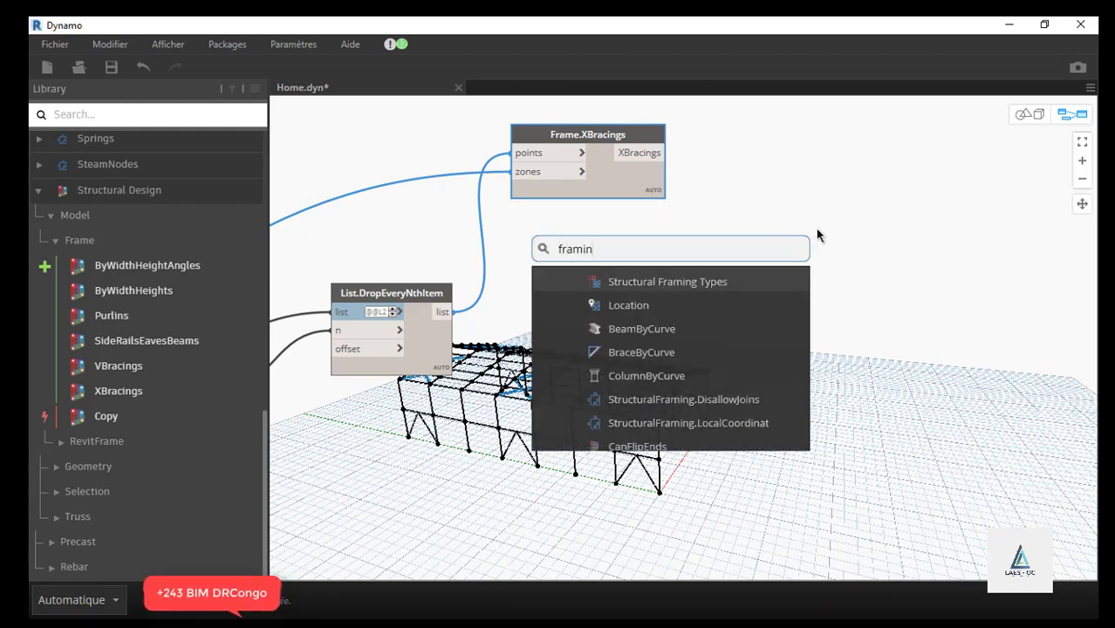
pyautogui.click(701, 282)
pyautogui.moveTo(706, 293); pyautogui.dragTo(587, 272)
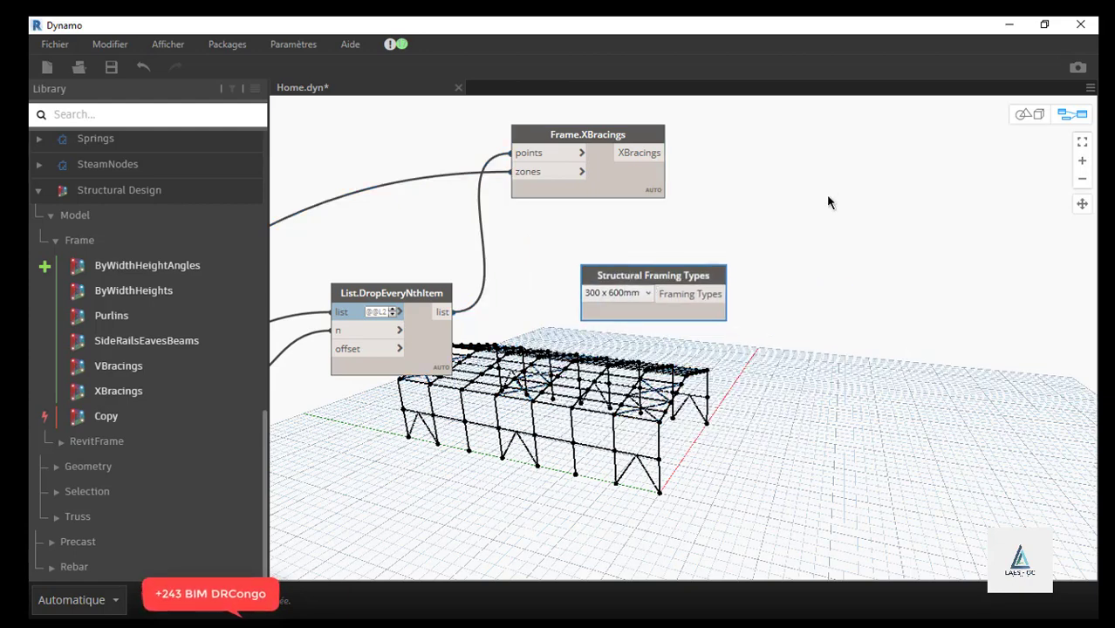
# - Delete the Structural Framing Types node from the canvas
pyautogui.rightClick(846, 205)
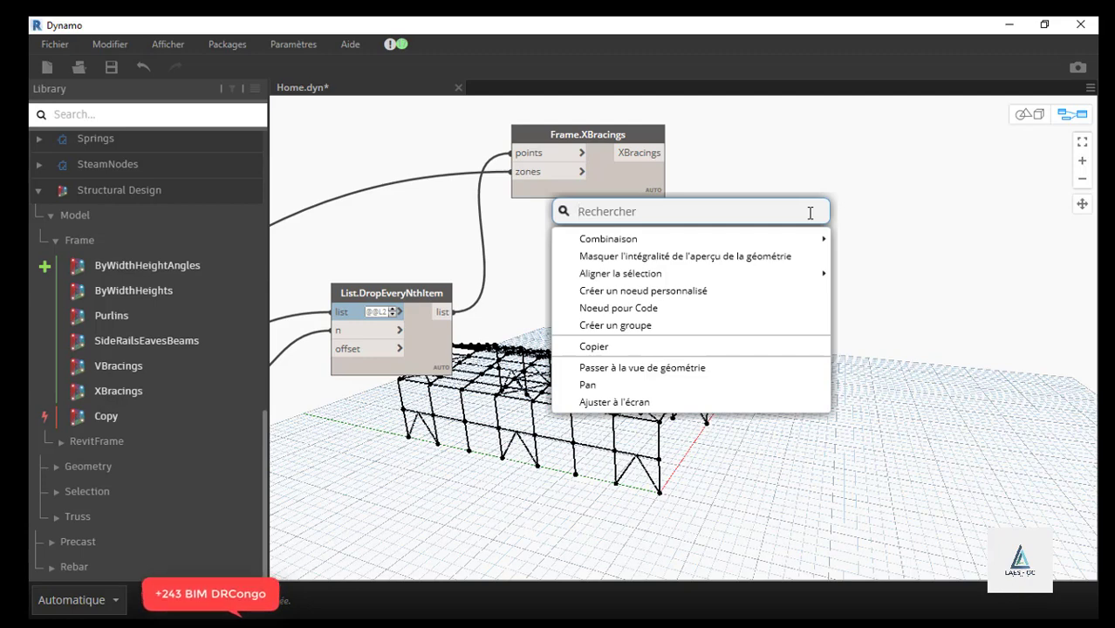
pyautogui.press('Escape')
pyautogui.scroll(4, 718, 267)
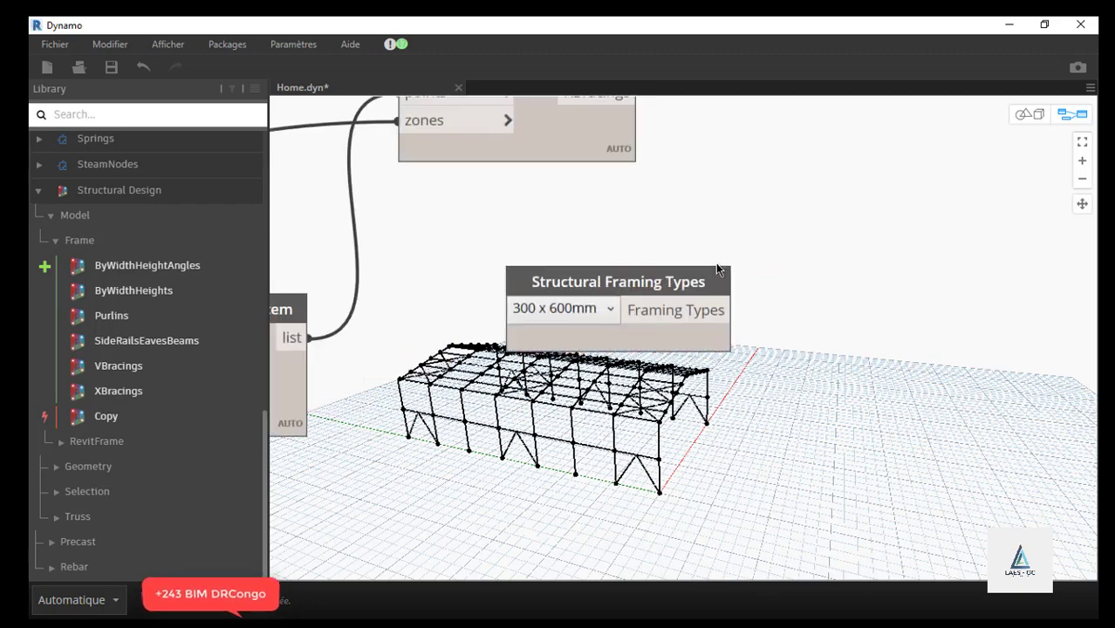
pyautogui.rightClick(610, 275)
pyautogui.click(654, 289)
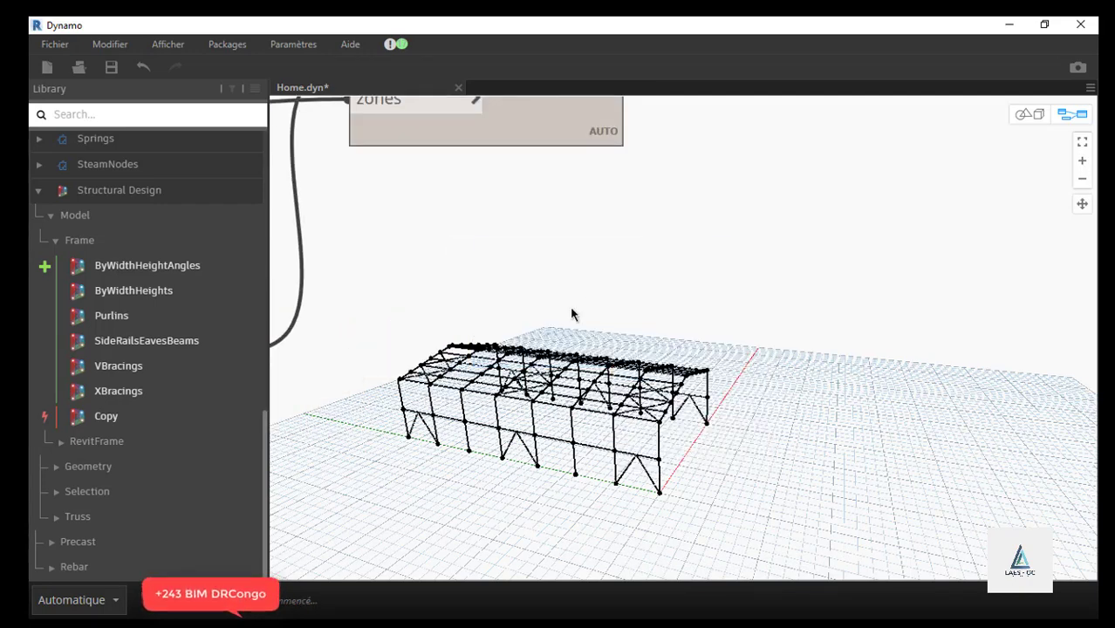
# - Add a StructuralFraming.BeamByCurve node beside Frame.XBracings and space the two nodes apart
pyautogui.scroll(-3, 613, 283)
pyautogui.scroll(4, 611, 234)
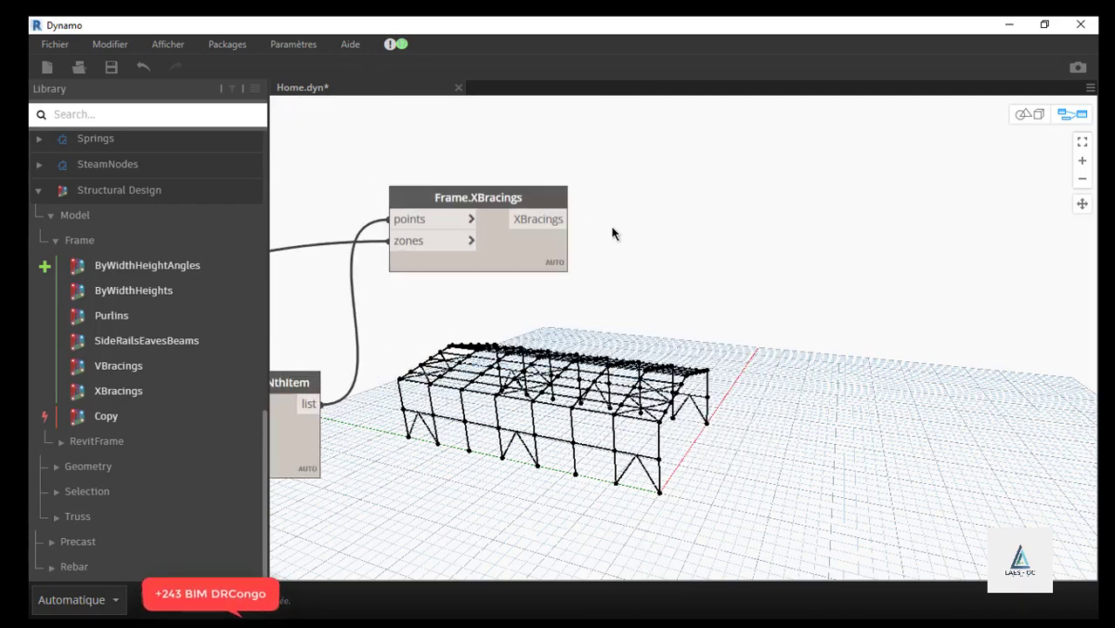
pyautogui.rightClick(733, 228)
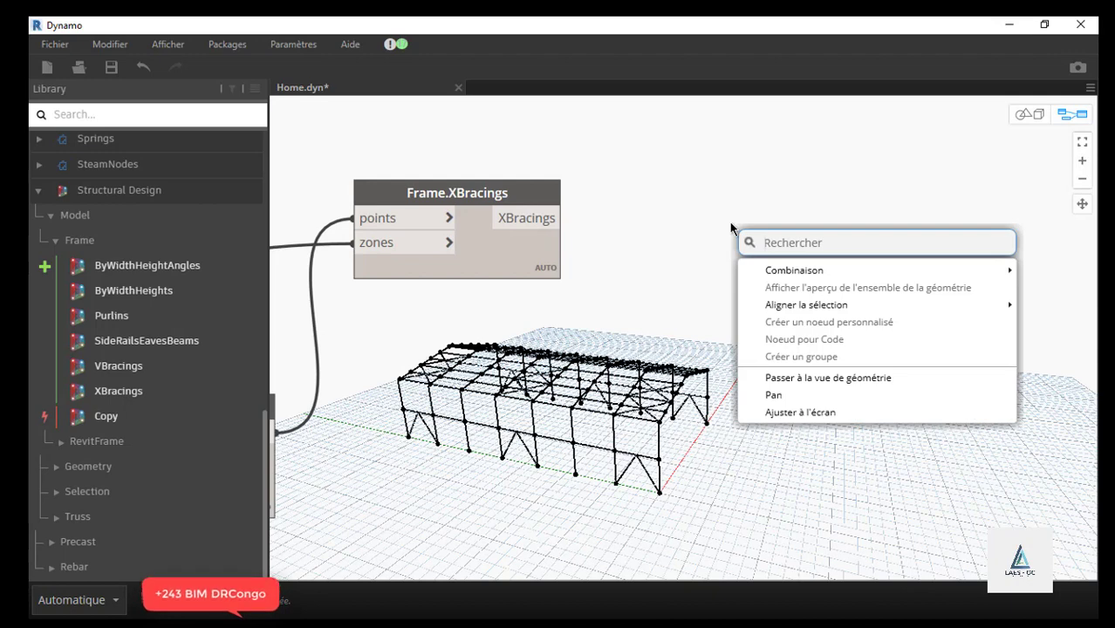
pyautogui.write('beam')
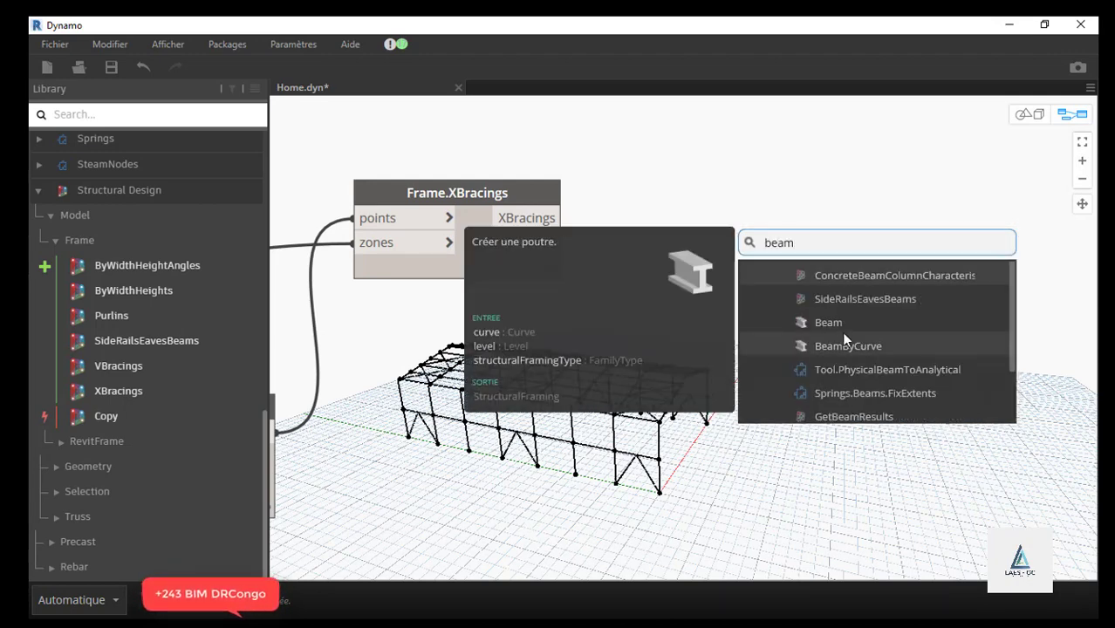
pyautogui.click(844, 342)
pyautogui.moveTo(896, 352); pyautogui.dragTo(736, 188)
pyautogui.scroll(-3, 556, 213)
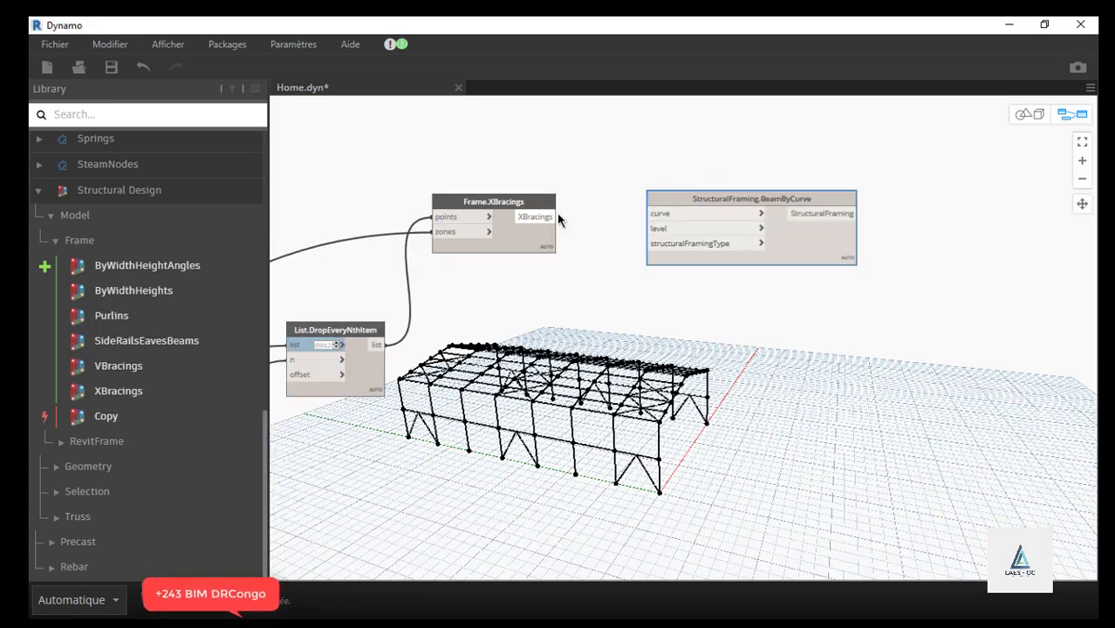
pyautogui.moveTo(518, 199); pyautogui.dragTo(522, 151)
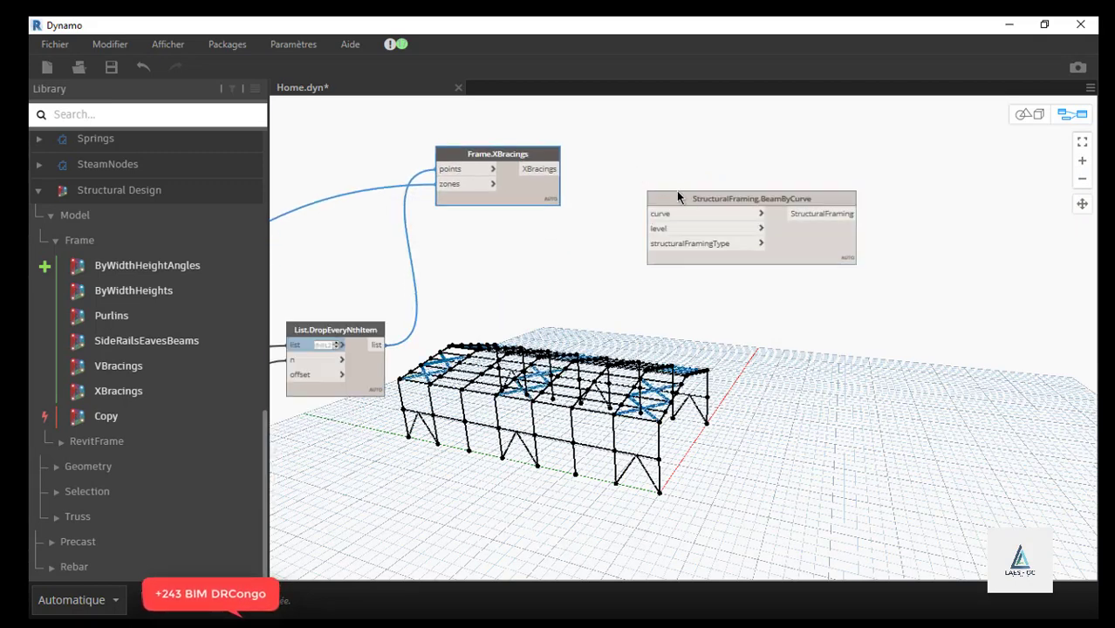
pyautogui.moveTo(698, 197); pyautogui.dragTo(750, 194)
# - Add a Structural Framing Types node and place it between Frame.XBracings and StructuralFraming.BeamByCurve
pyautogui.rightClick(601, 260)
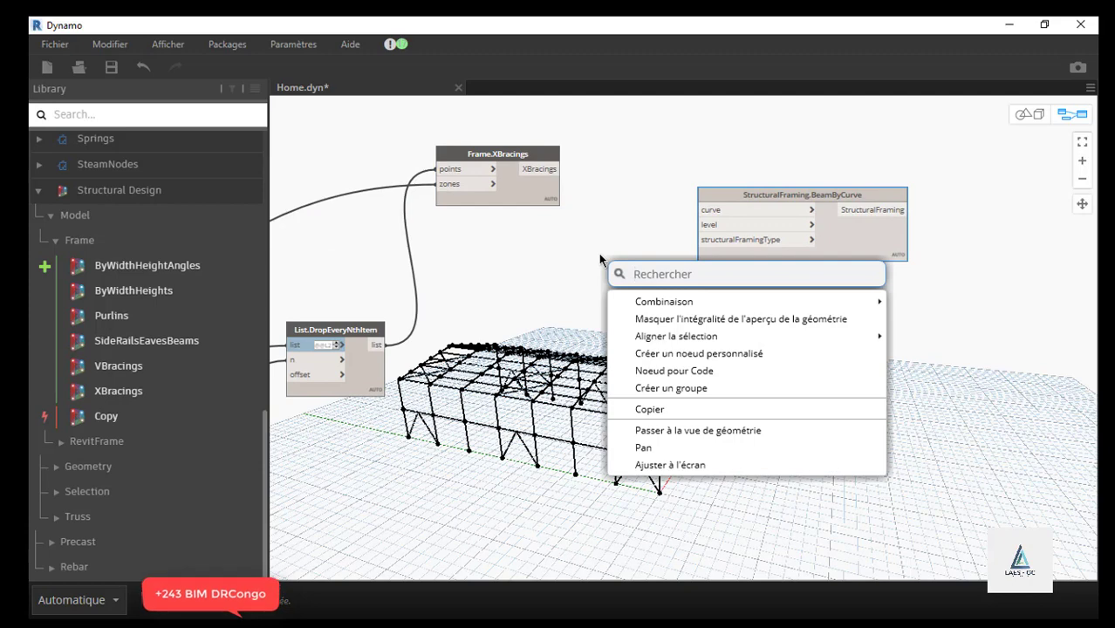
pyautogui.write('struc')
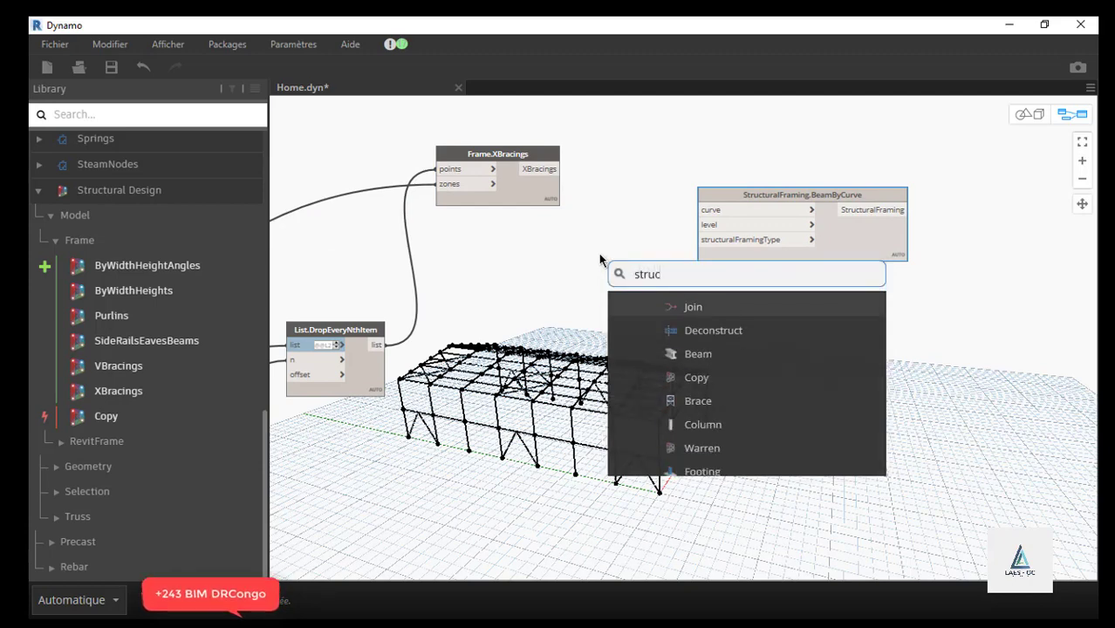
pyautogui.write('tural')
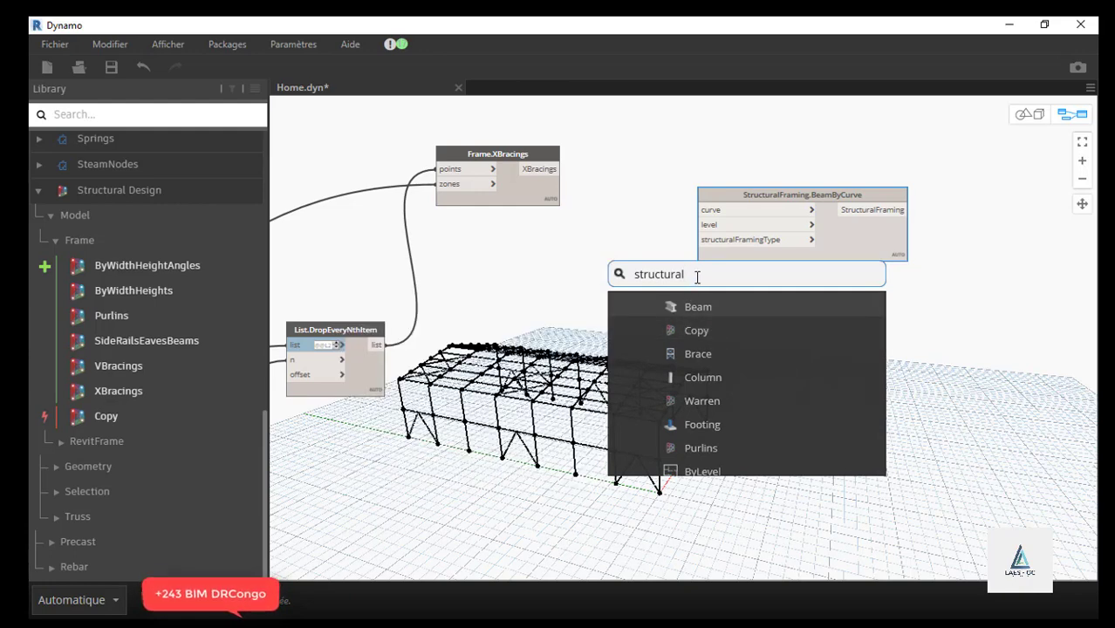
pyautogui.press('BackSpace')
pyautogui.press('BackSpace')
pyautogui.press('BackSpace')
pyautogui.press('BackSpace')
pyautogui.press('BackSpace')
pyautogui.press('BackSpace')
pyautogui.press('BackSpace')
pyautogui.press('BackSpace')
pyautogui.press('BackSpace')
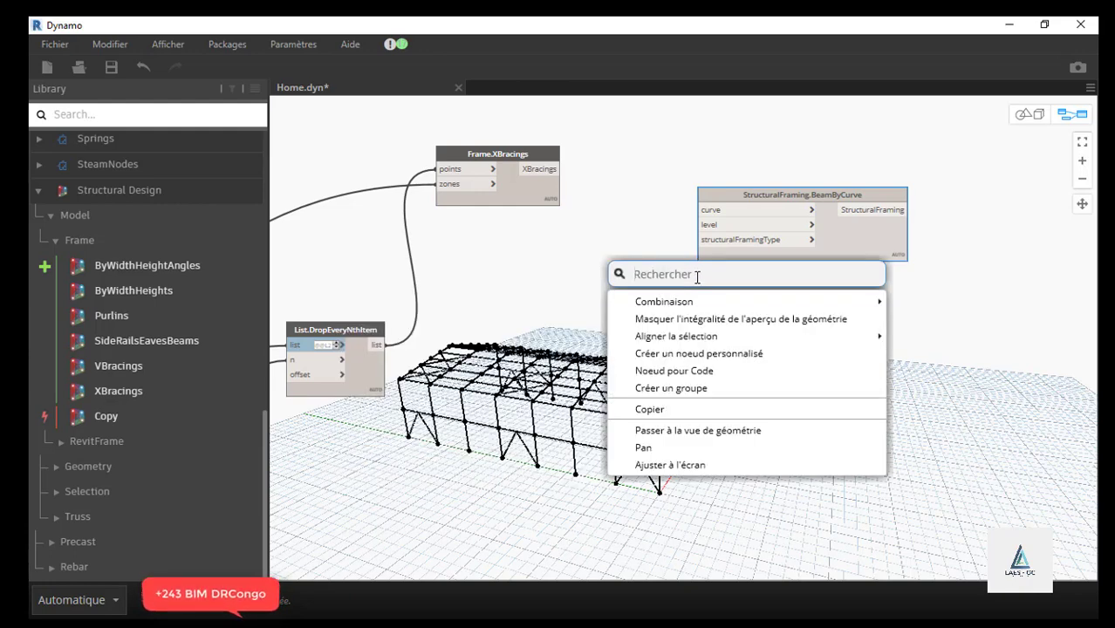
pyautogui.write('framin')
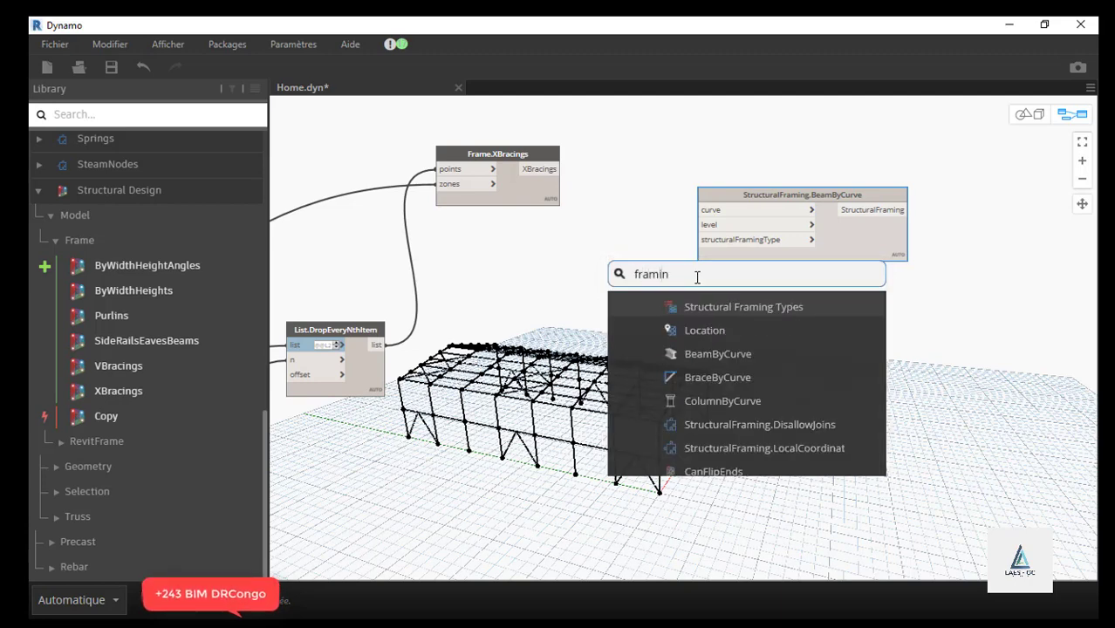
pyautogui.write('g')
pyautogui.click(701, 307)
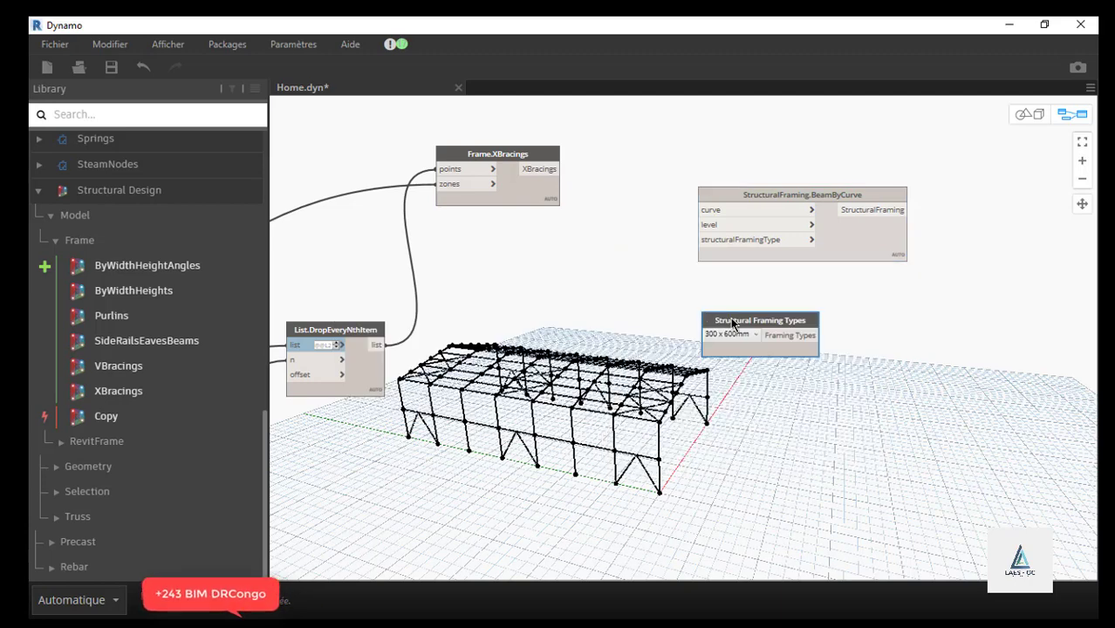
pyautogui.moveTo(732, 323); pyautogui.dragTo(555, 262)
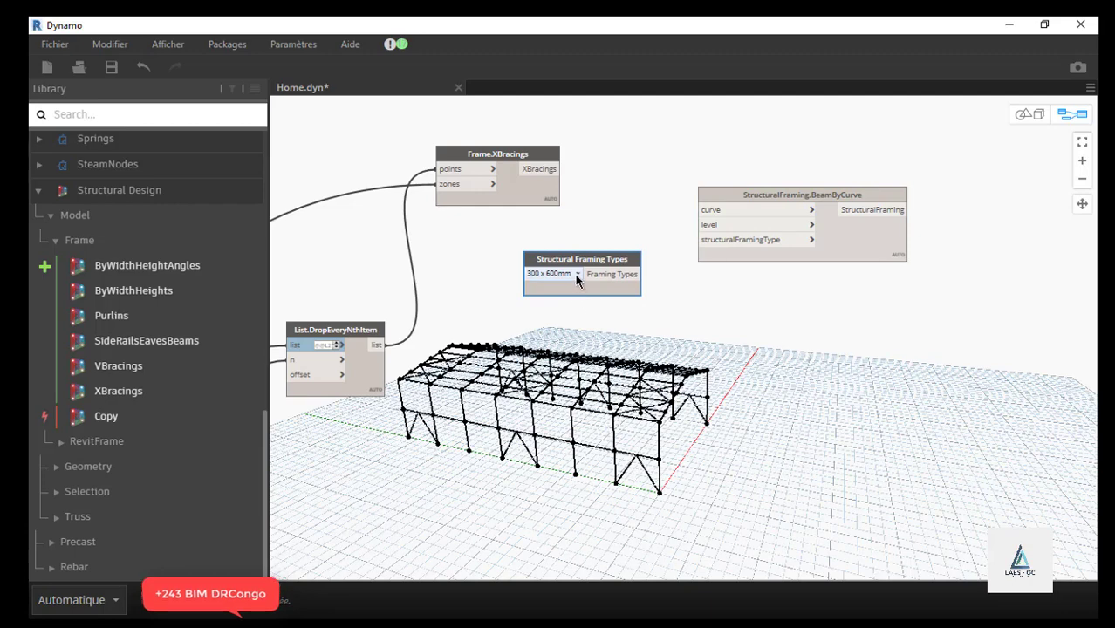
pyautogui.click(576, 274)
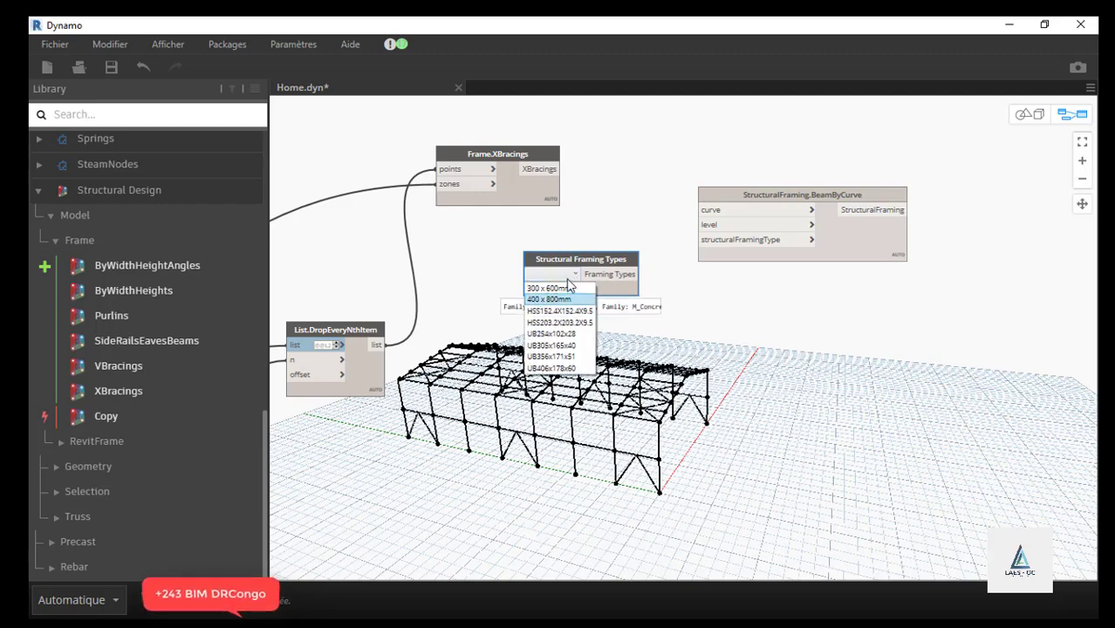
pyautogui.click(808, 234)
pyautogui.scroll(5, 776, 178)
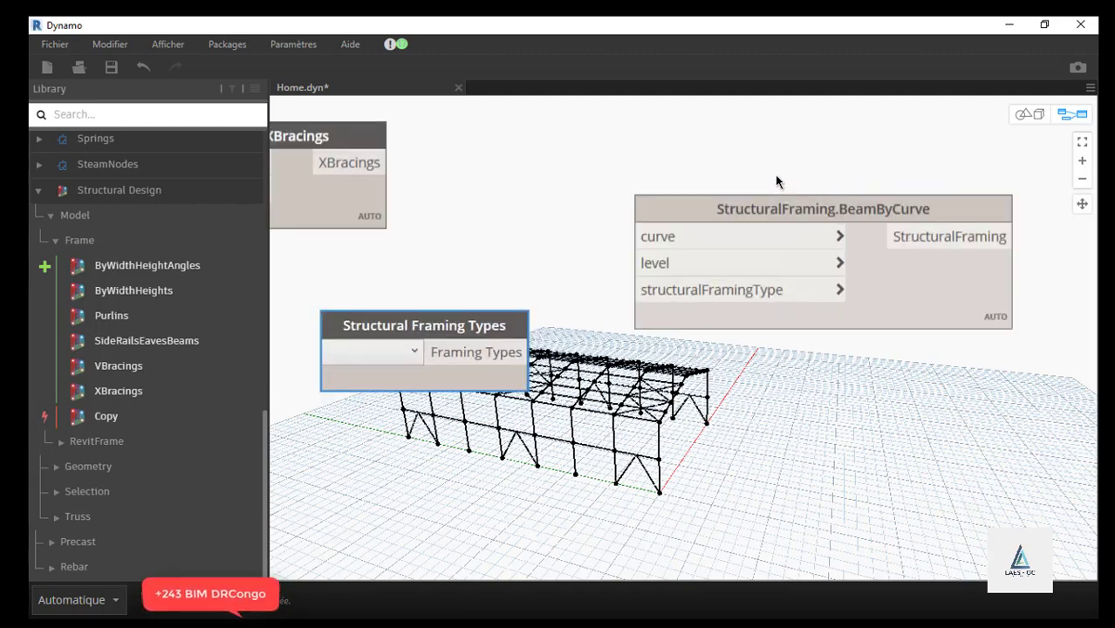
pyautogui.scroll(-6, 685, 140)
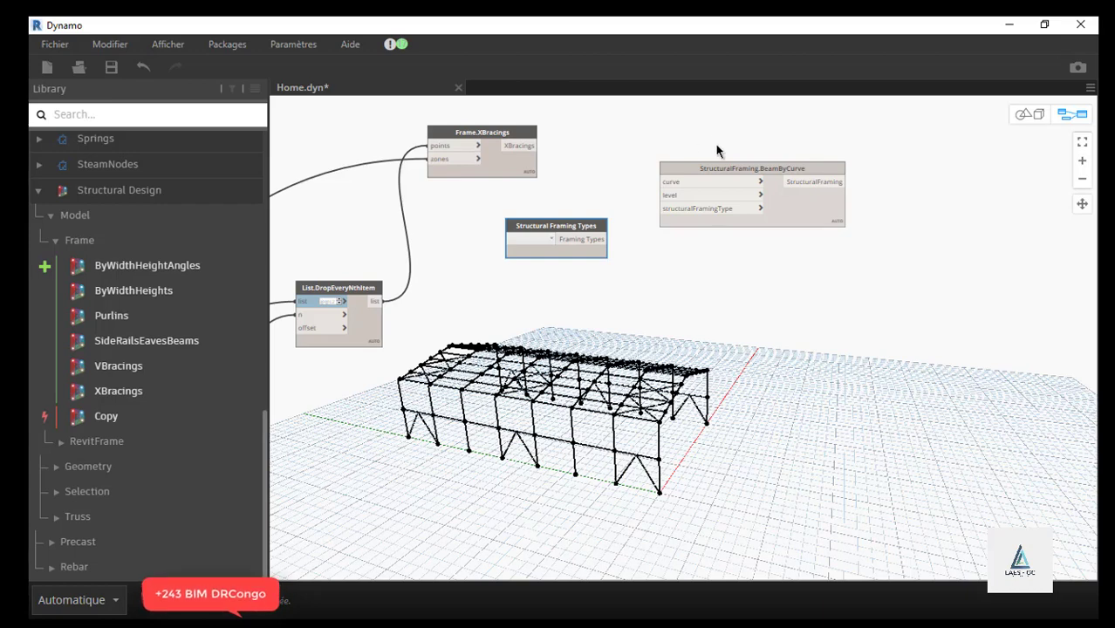
# - Duplicate the StructuralFraming.BeamByCurve node and place the copy directly below the original
pyautogui.scroll(3, 770, 159)
pyautogui.click(771, 161)
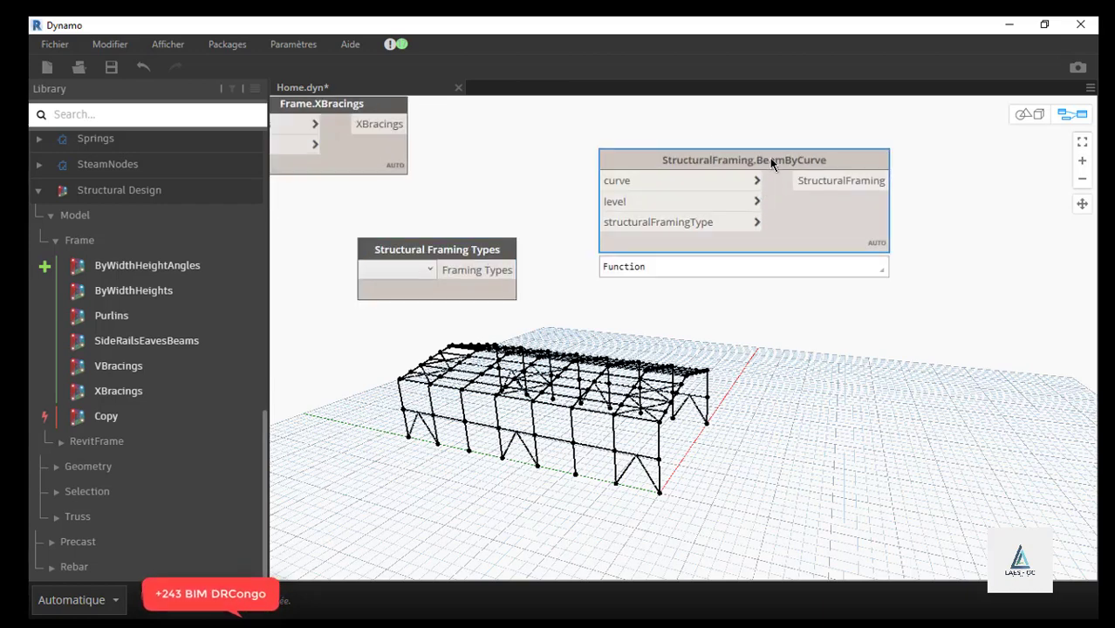
pyautogui.scroll(-4, 771, 162)
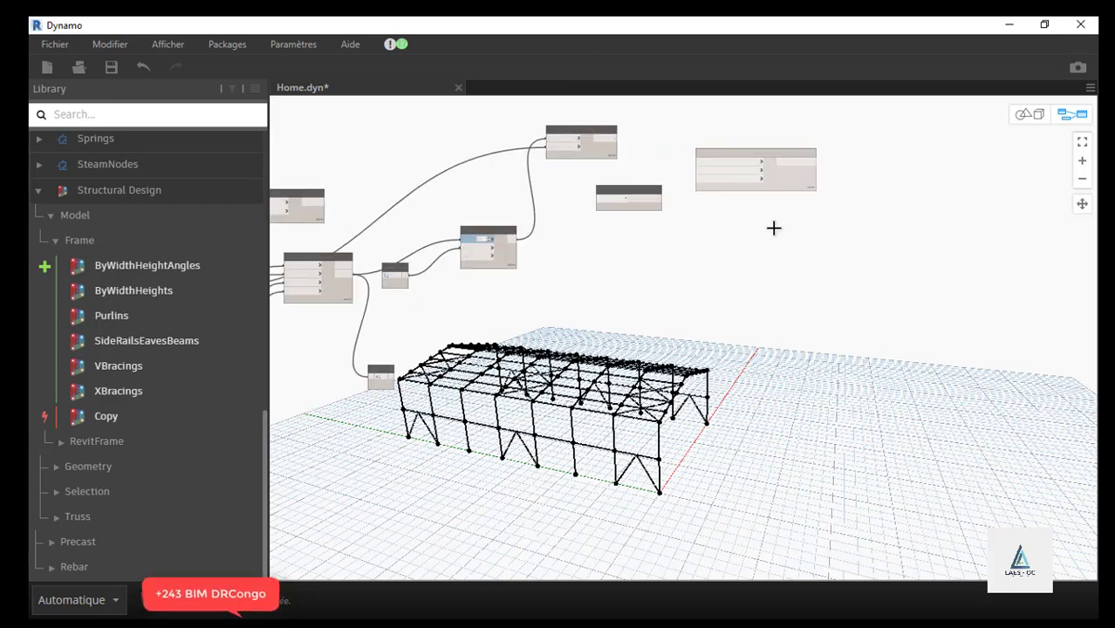
pyautogui.hotkey('ctrl', 'v')
pyautogui.click(871, 169)
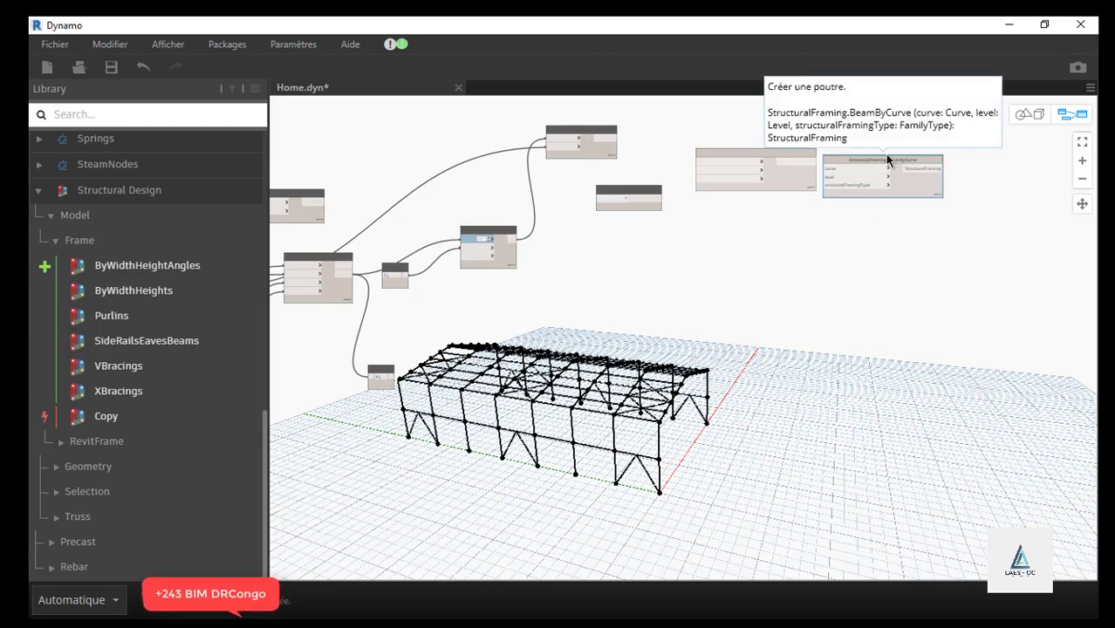
pyautogui.moveTo(894, 159); pyautogui.dragTo(833, 280)
pyautogui.moveTo(749, 158); pyautogui.dragTo(799, 156)
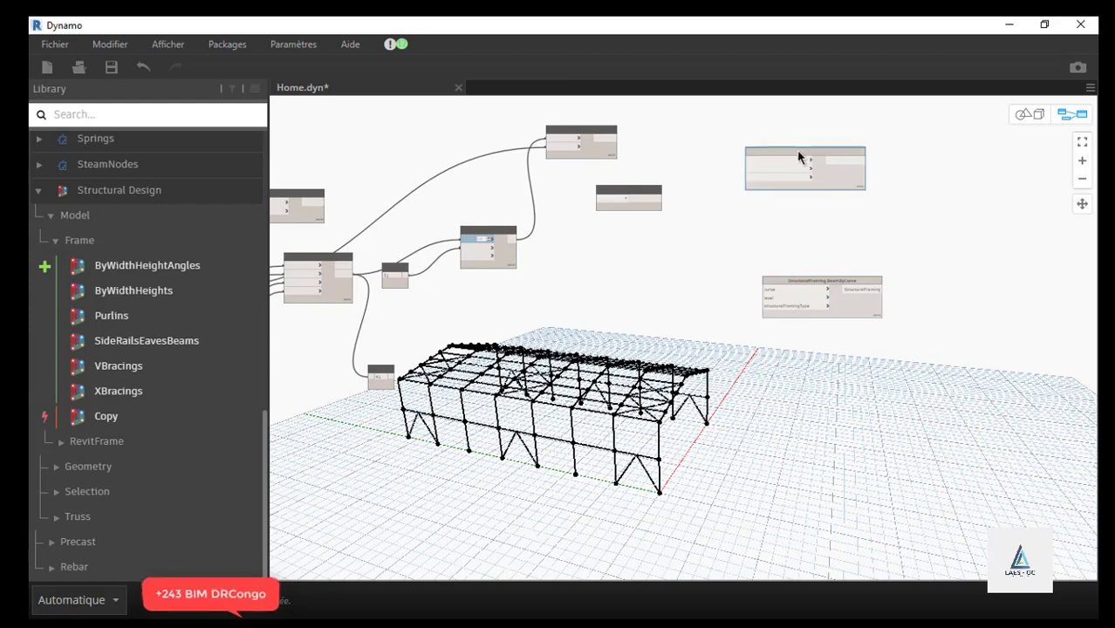
pyautogui.moveTo(826, 278); pyautogui.dragTo(814, 221)
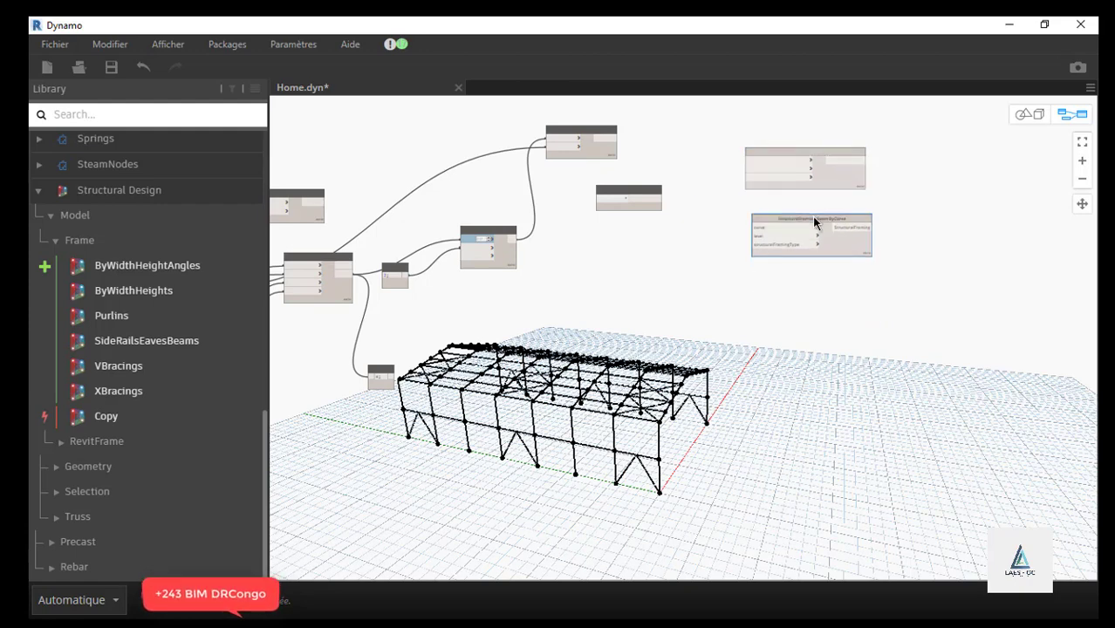
# - Add three more copies of the StructuralFraming.BeamByCurve node and stack them in a column below the first two
pyautogui.hotkey('ctrl', 'c')
pyautogui.click(807, 281)
pyautogui.hotkey('ctrl', 'v')
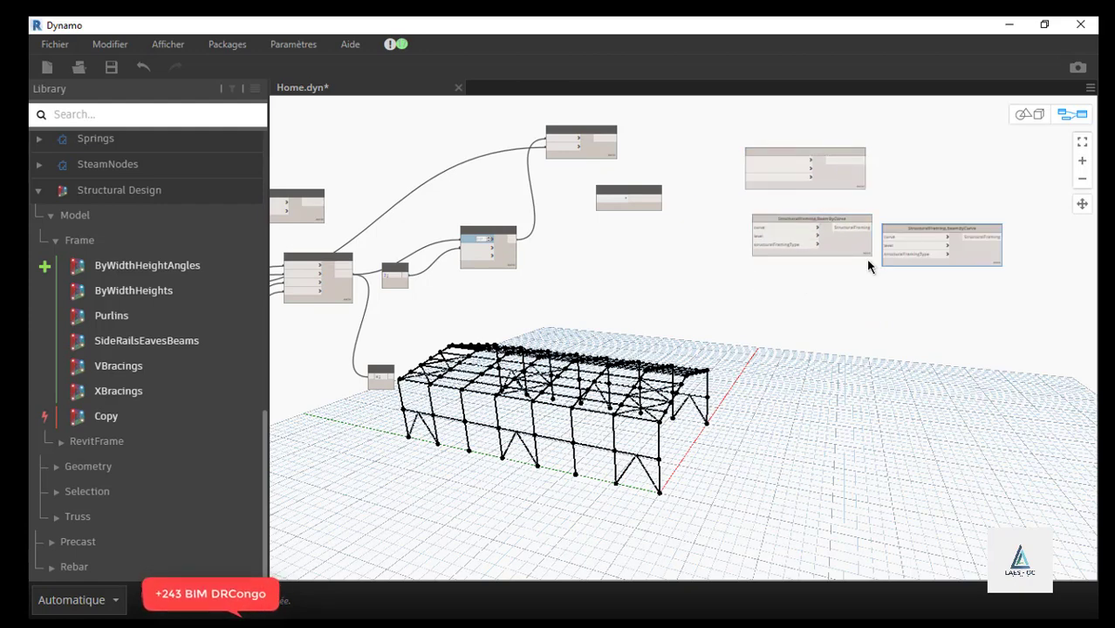
pyautogui.moveTo(940, 229); pyautogui.dragTo(805, 275)
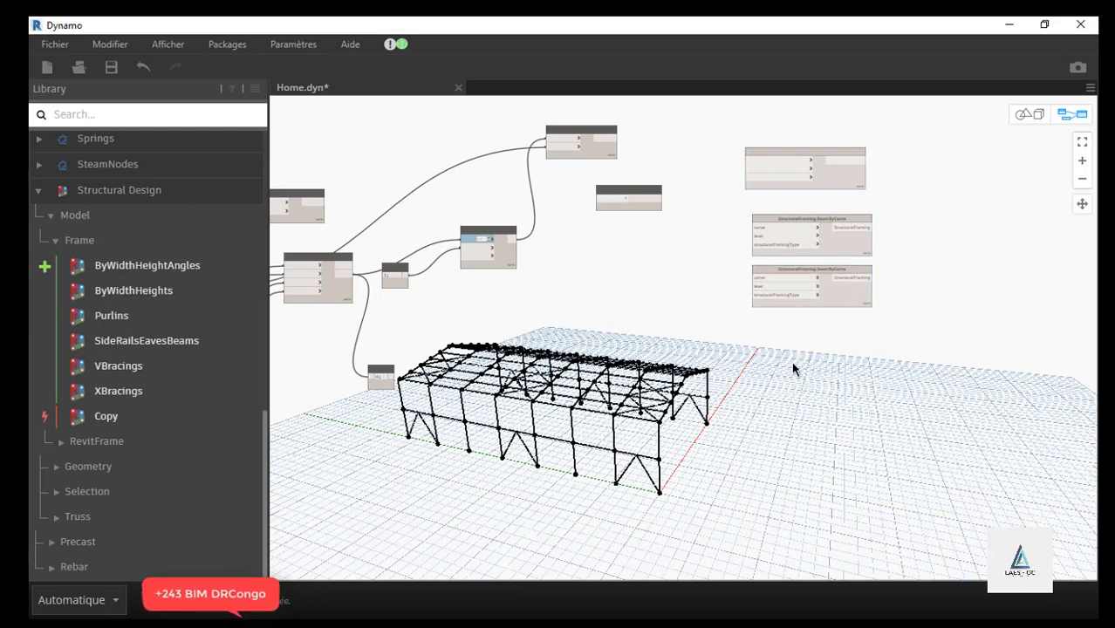
pyautogui.hotkey('ctrl', 'v')
pyautogui.moveTo(915, 287); pyautogui.dragTo(809, 330)
pyautogui.hotkey('ctrl', 'v')
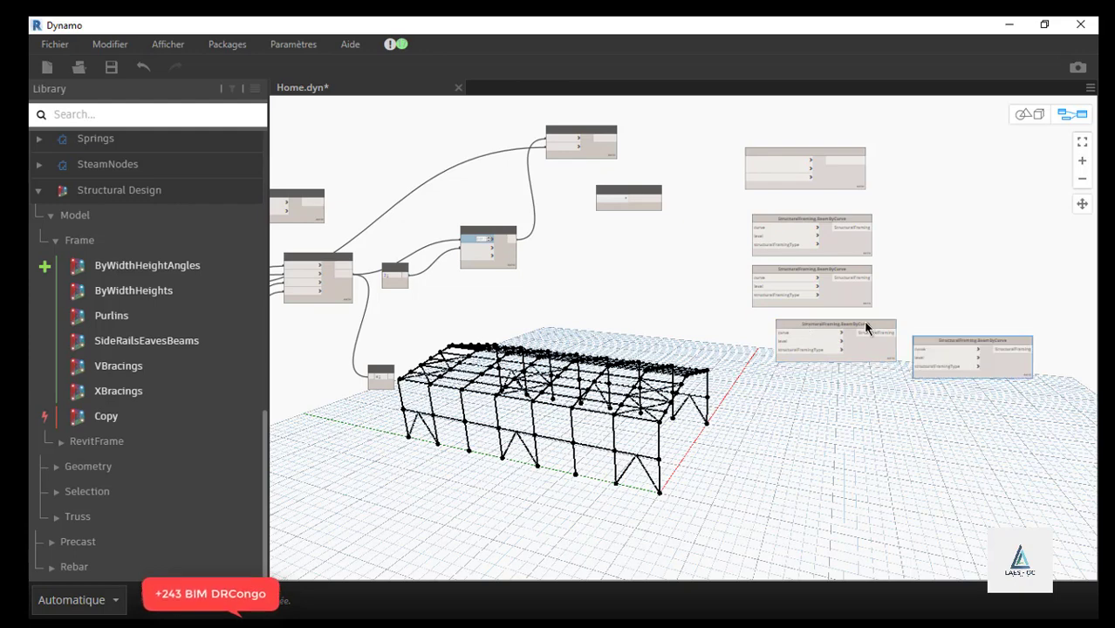
pyautogui.moveTo(939, 342); pyautogui.dragTo(801, 380)
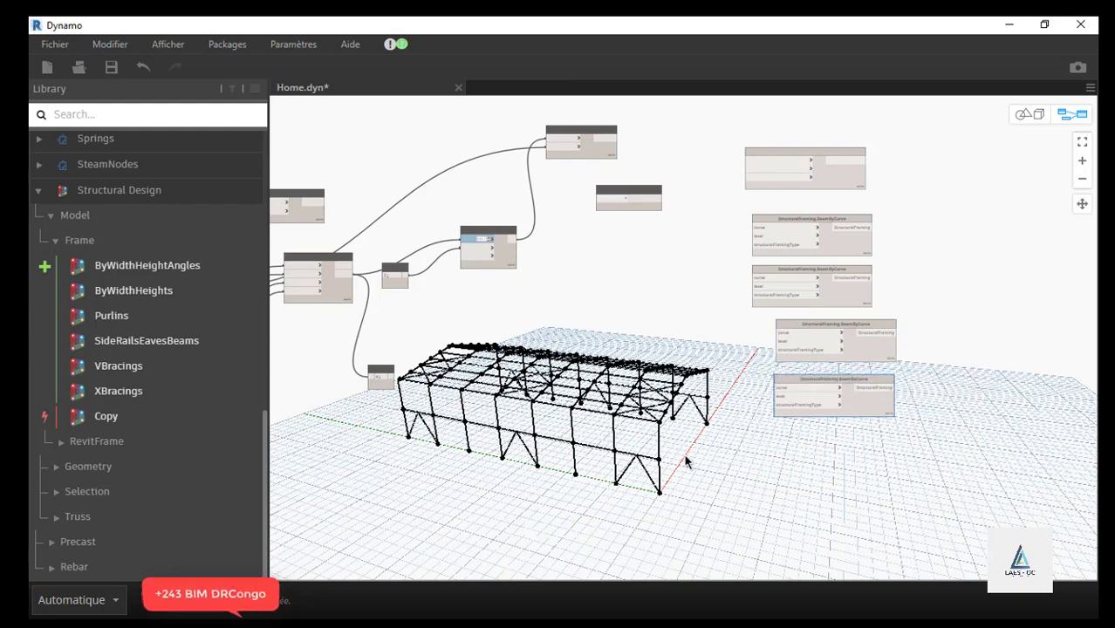
# - Move the Structural Framing Types node up, closer to the Frame.XBracings node
pyautogui.scroll(-4, 759, 324)
pyautogui.scroll(5, 796, 243)
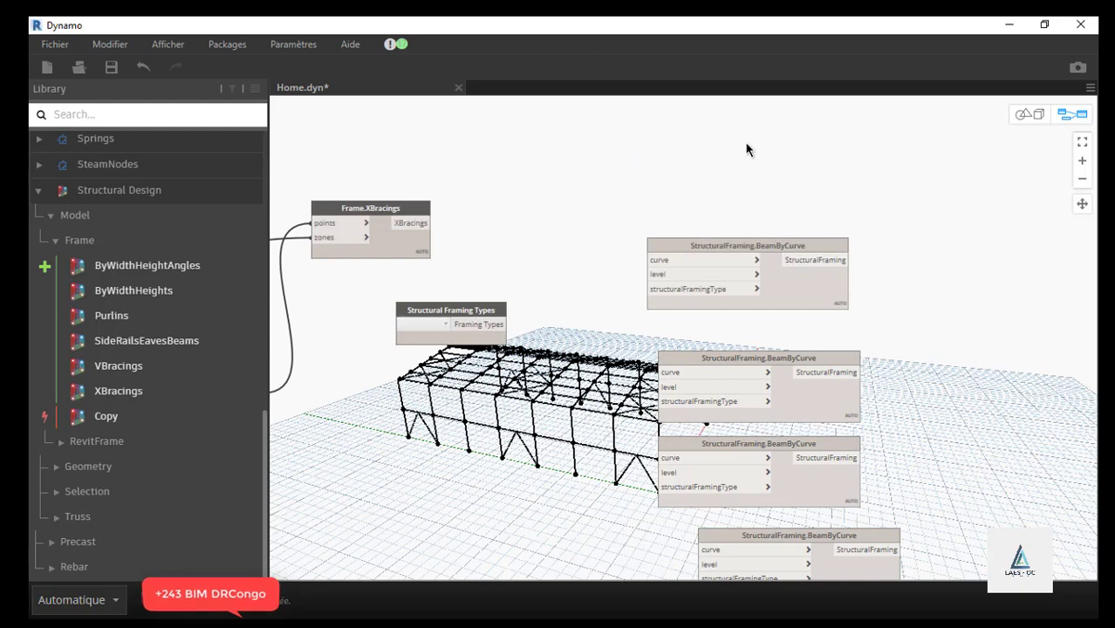
pyautogui.scroll(-2, 746, 150)
pyautogui.scroll(-2, 733, 157)
pyautogui.scroll(5, 463, 297)
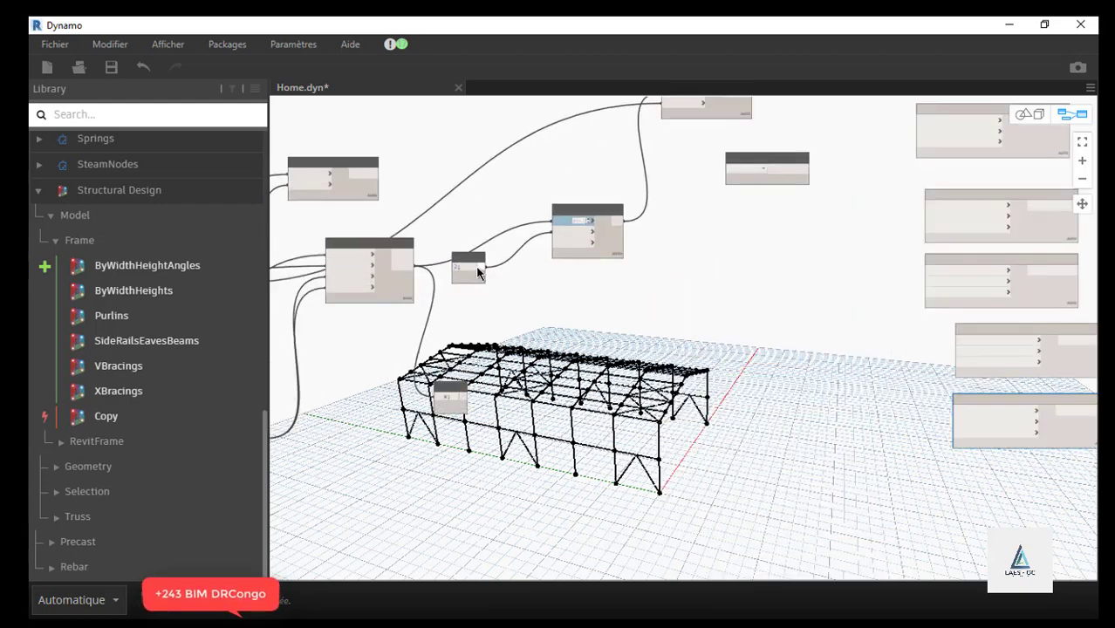
pyautogui.scroll(-3, 694, 135)
pyautogui.scroll(4, 628, 157)
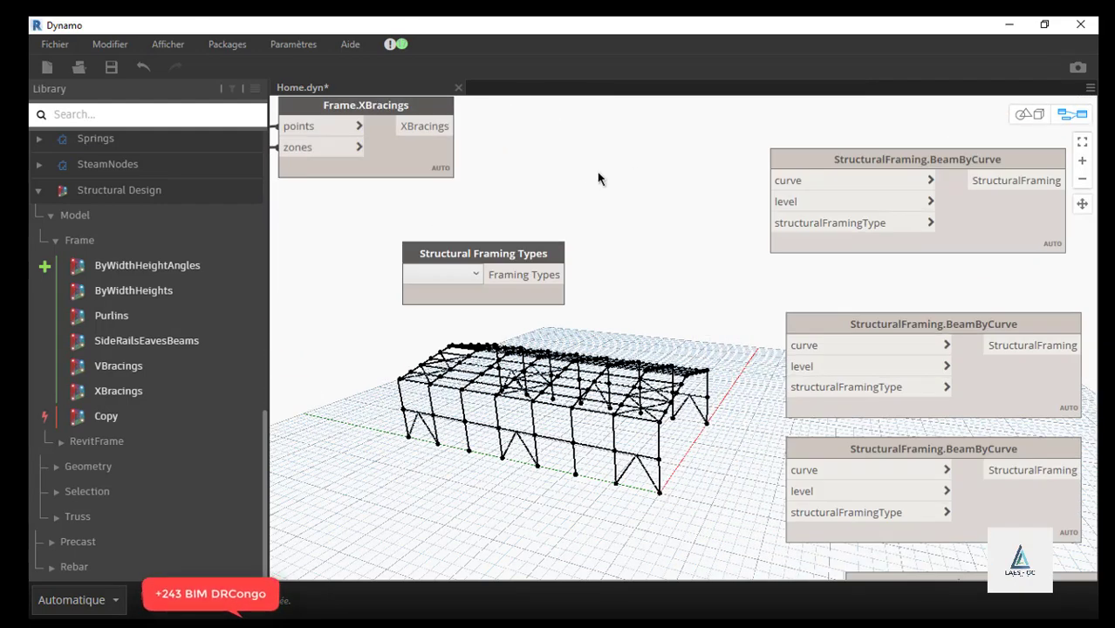
pyautogui.moveTo(508, 248); pyautogui.dragTo(551, 174)
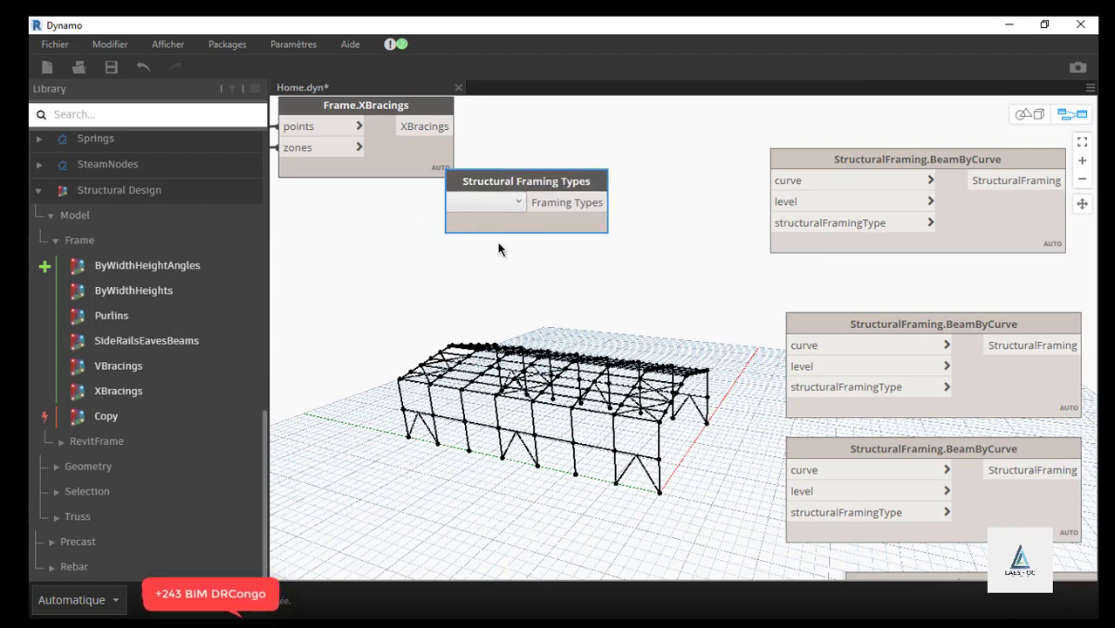
# - Add a Levels node set to Level 1 below Structural Framing Types and connect it to the uppermost BeamByCurve node's level input
pyautogui.rightClick(476, 270)
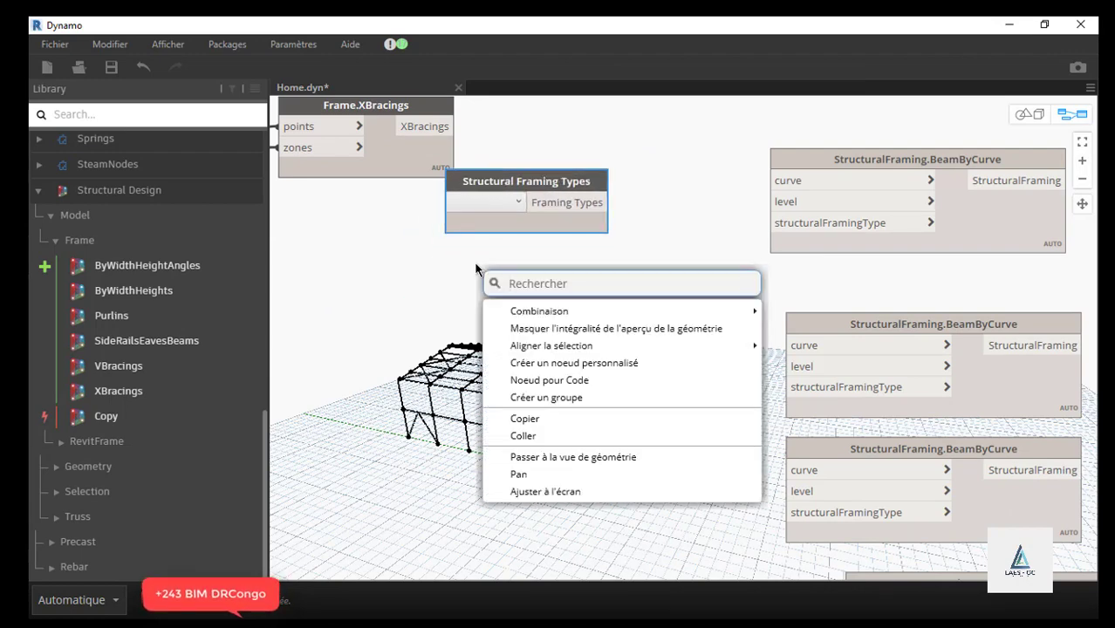
pyautogui.write('leve')
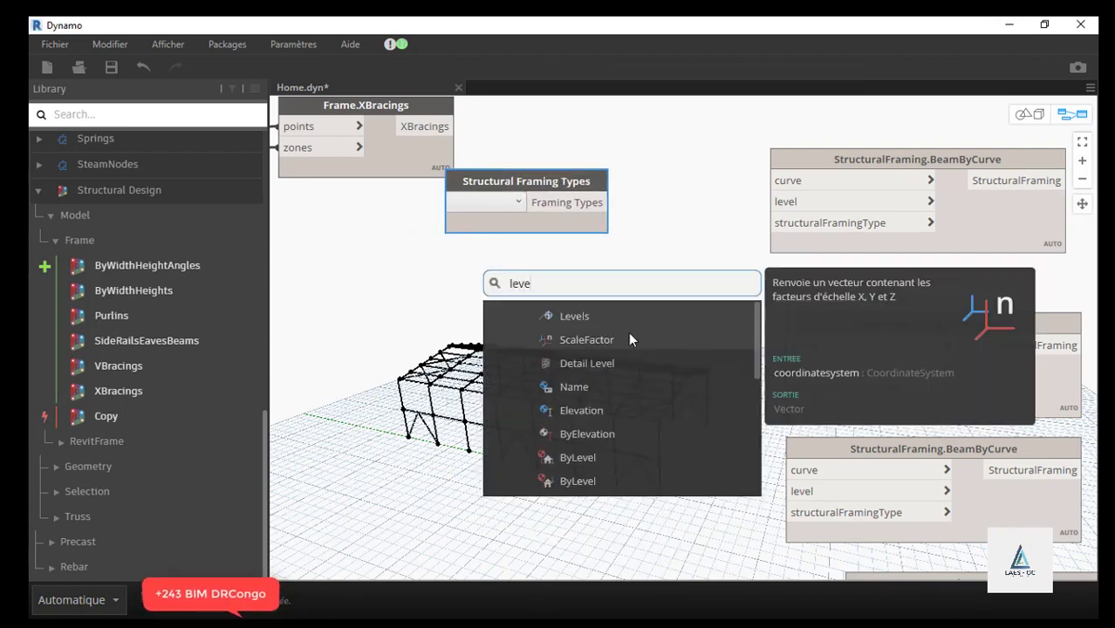
pyautogui.click(580, 316)
pyautogui.moveTo(636, 335); pyautogui.dragTo(441, 264)
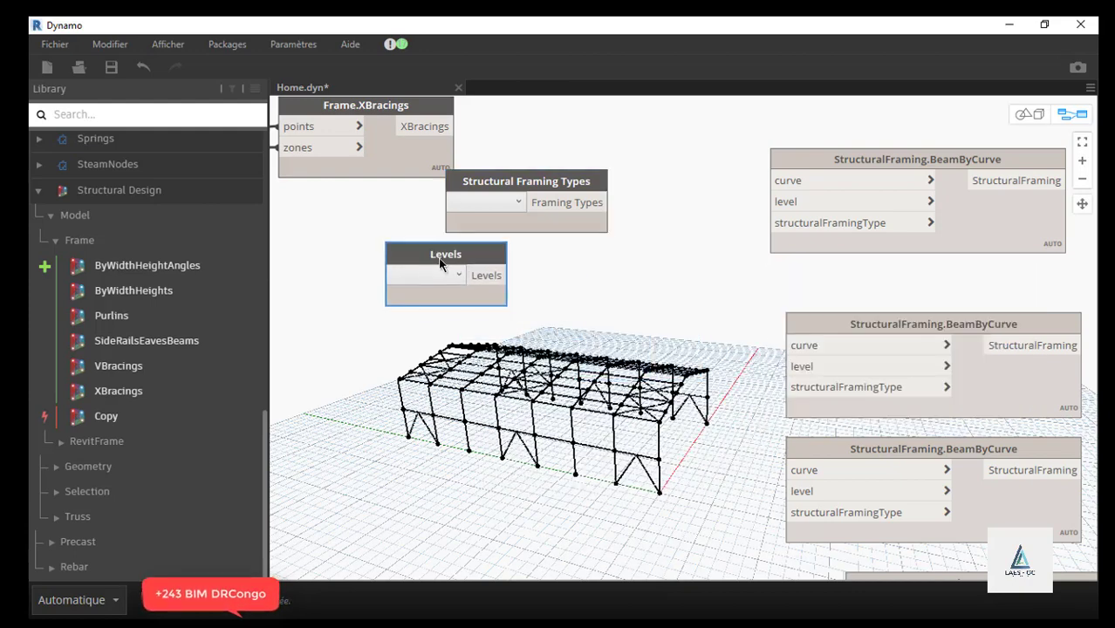
pyautogui.click(459, 275)
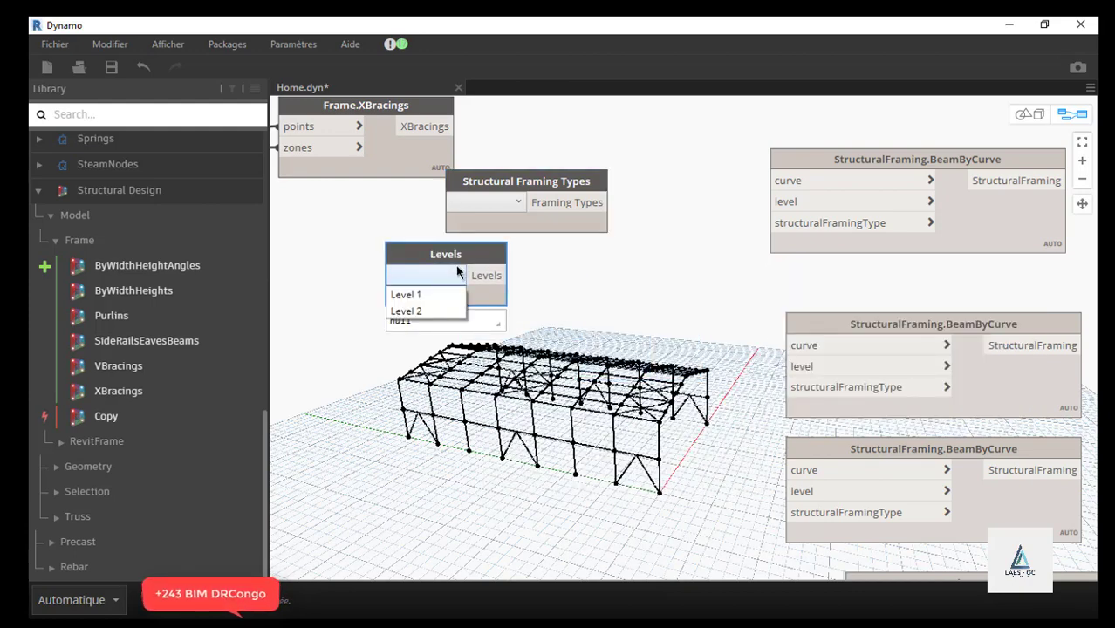
pyautogui.click(417, 296)
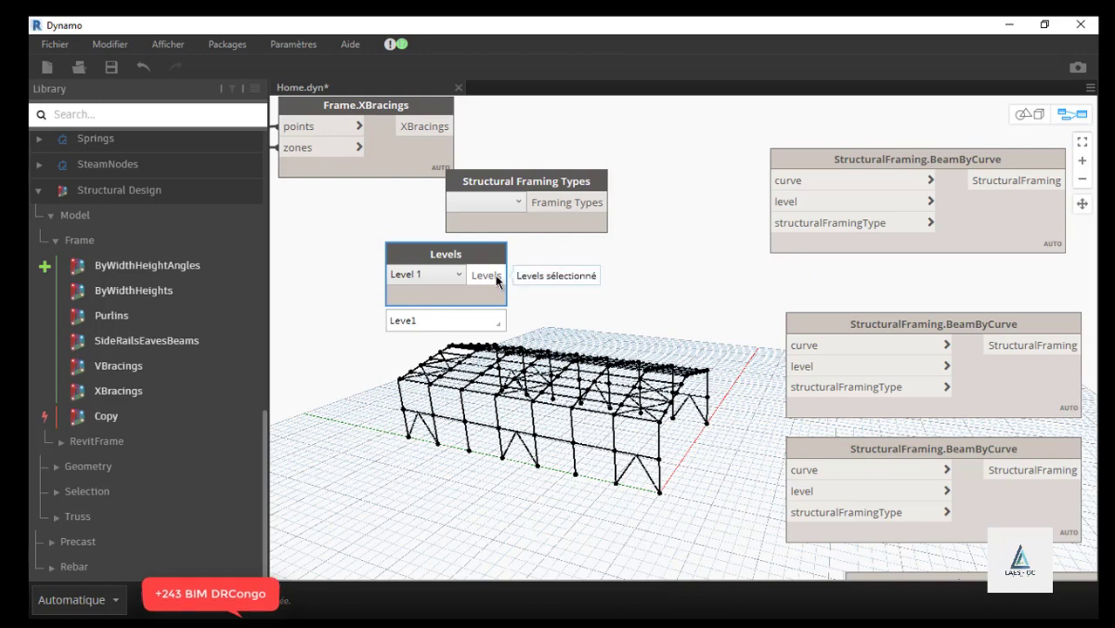
pyautogui.moveTo(495, 279); pyautogui.dragTo(771, 203)
# - Connect the Purlins output of Frame.Purlins to the curve input of the uppermost StructuralFraming.BeamByCurve node
pyautogui.scroll(-3, 970, 384)
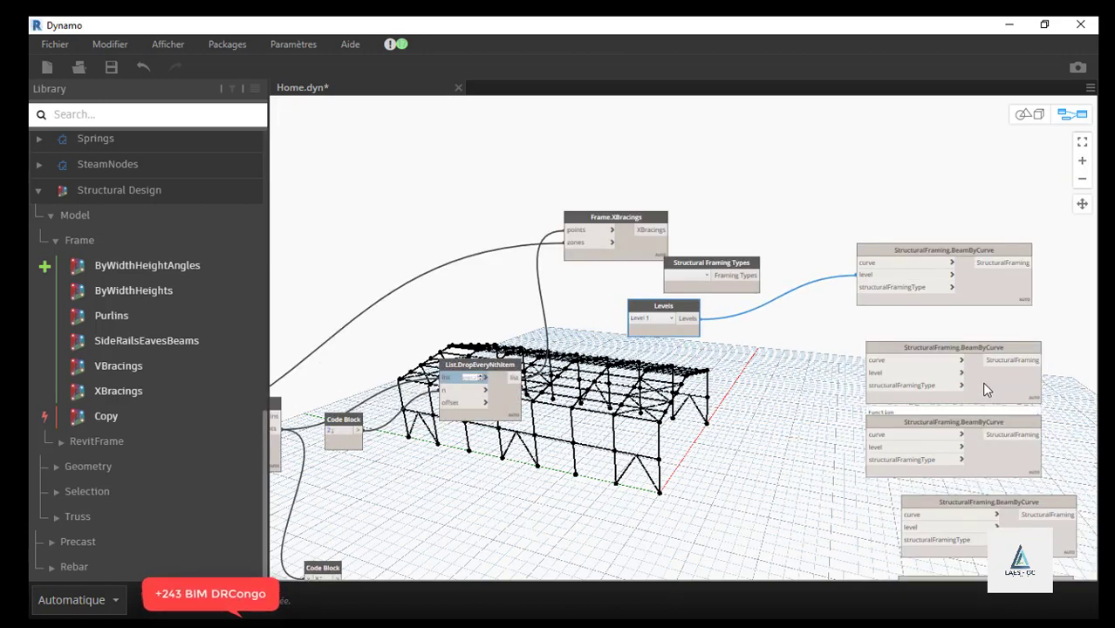
pyautogui.scroll(3, 829, 319)
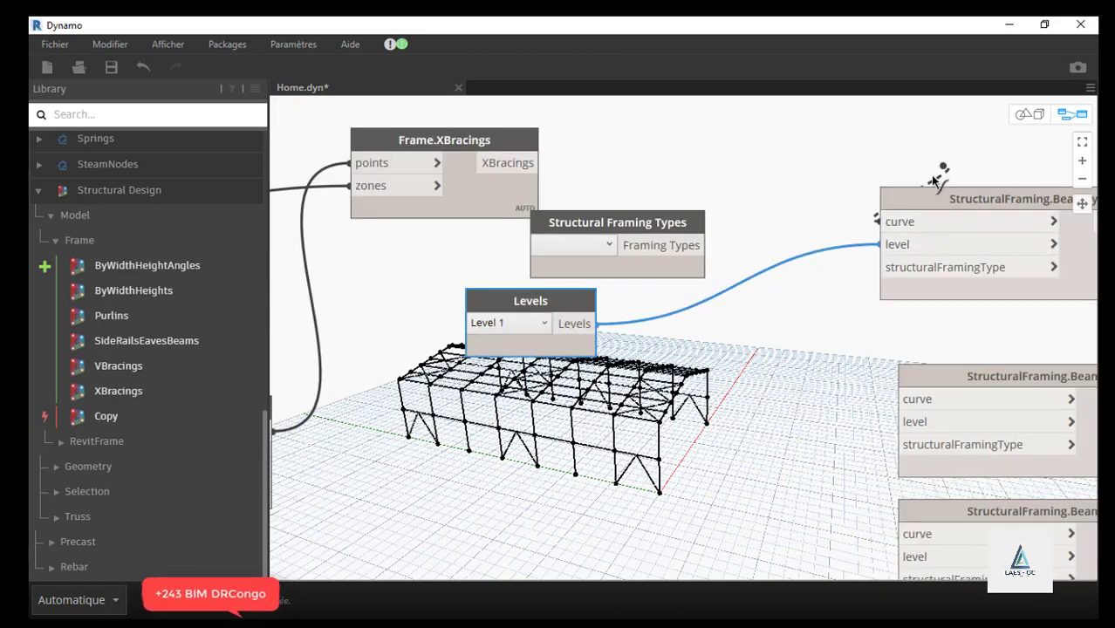
pyautogui.scroll(-5, 932, 225)
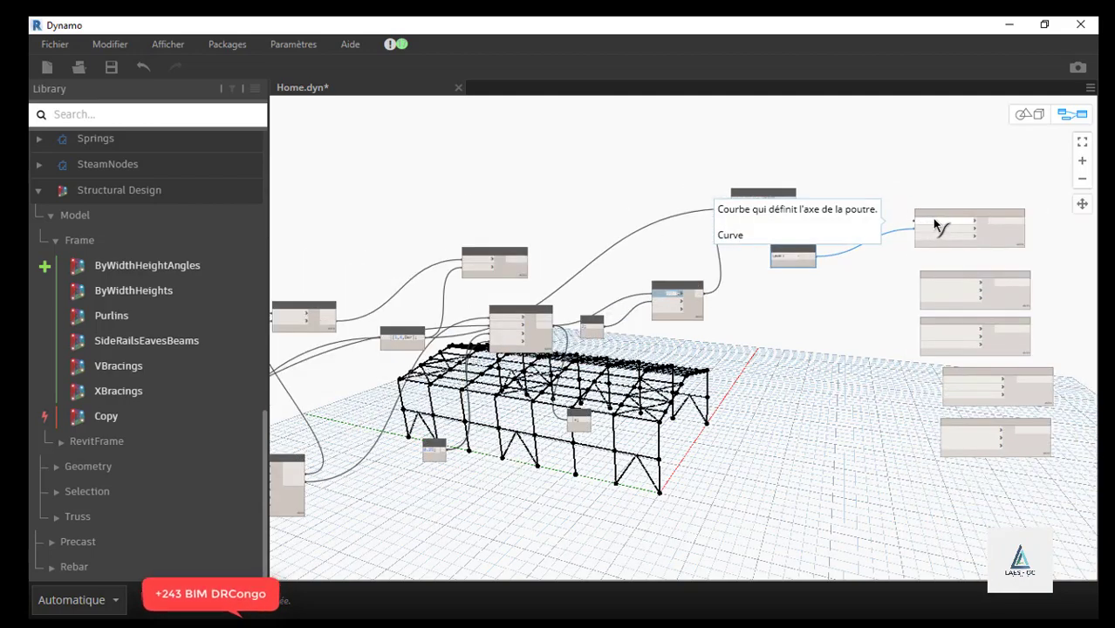
pyautogui.scroll(8, 544, 307)
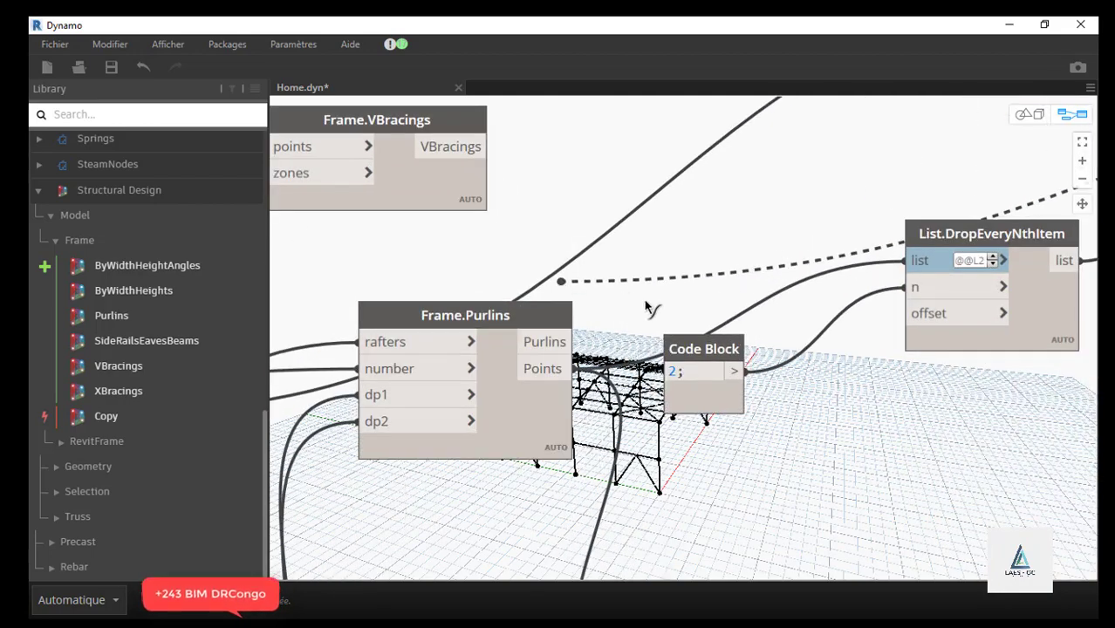
pyautogui.scroll(2, 755, 311)
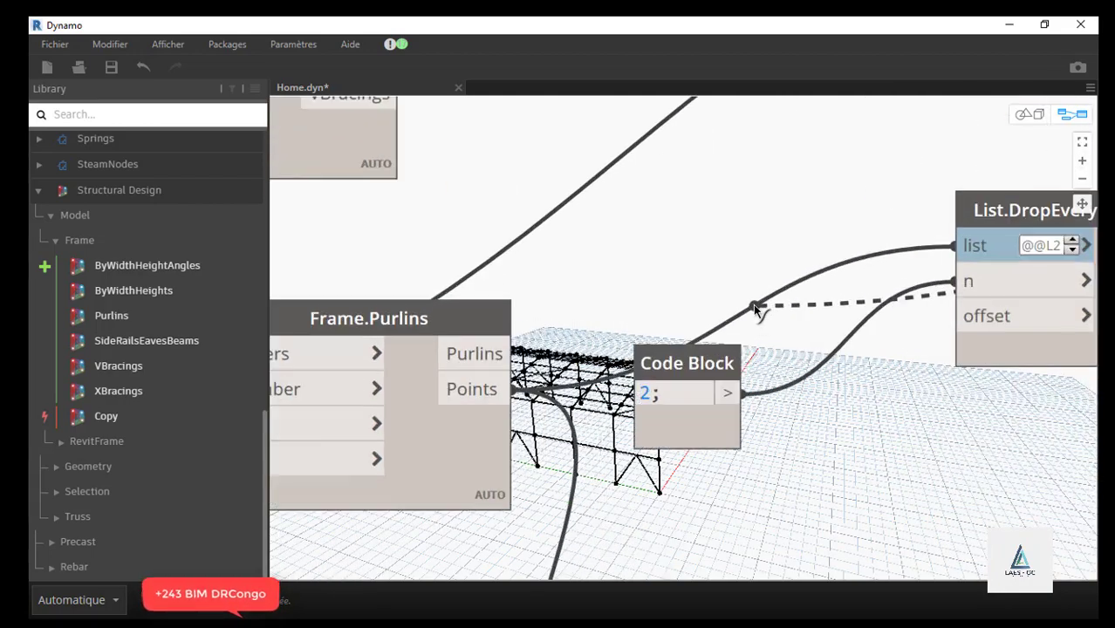
pyautogui.click(486, 359)
pyautogui.scroll(-10, 403, 350)
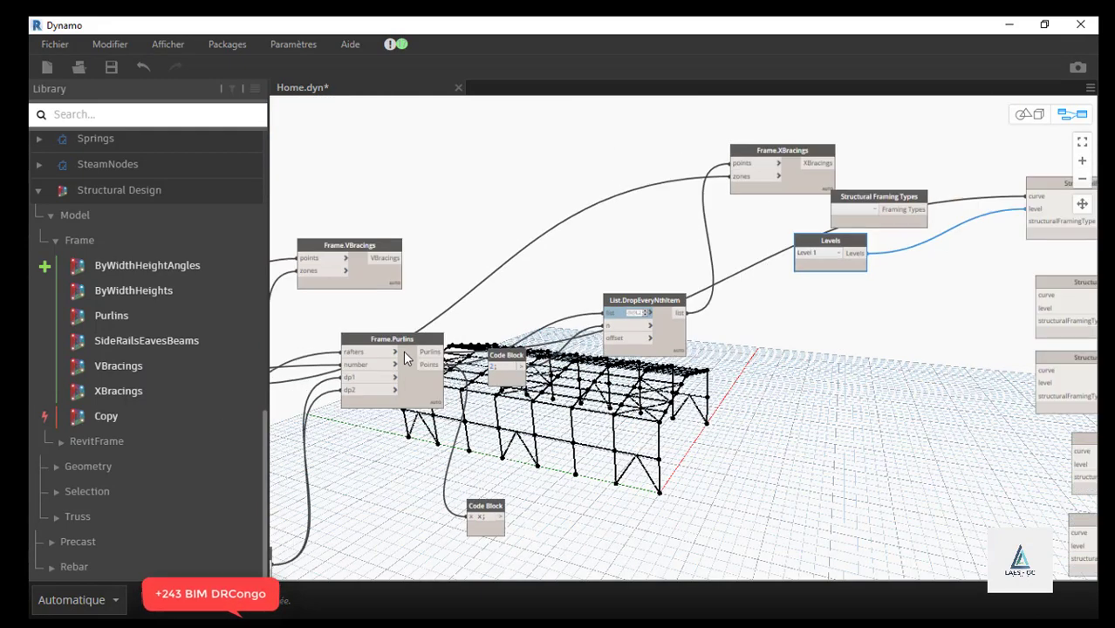
# - Shift the Levels node slightly away from Frame.XBracings and set the Structural Framing Types node to UB254x102x28
pyautogui.scroll(5, 530, 326)
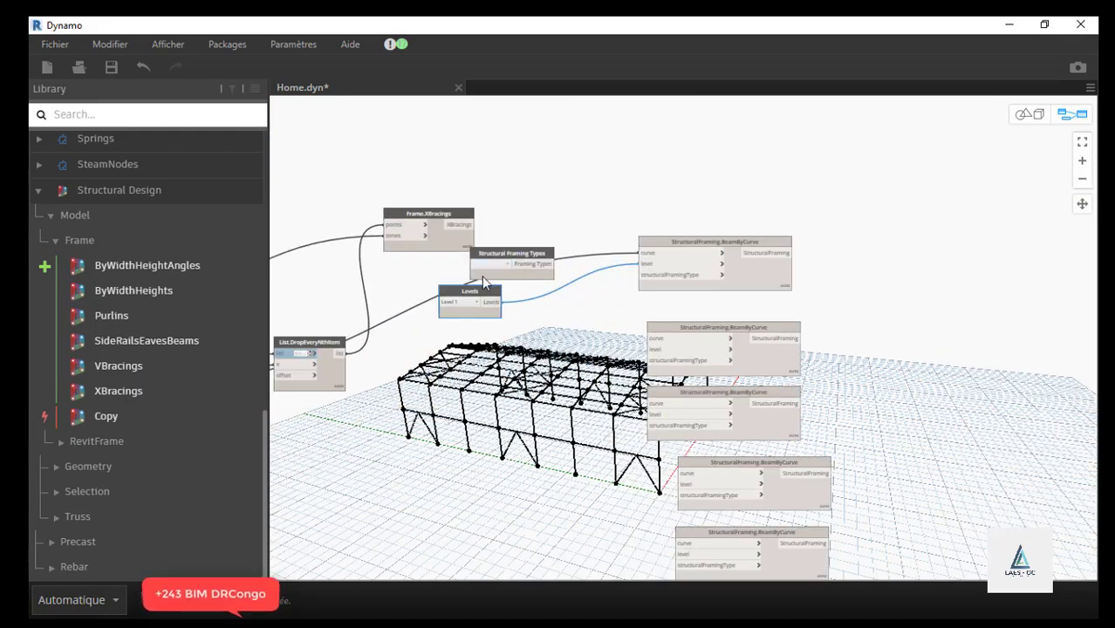
pyautogui.scroll(3, 482, 275)
pyautogui.moveTo(480, 299); pyautogui.dragTo(512, 316)
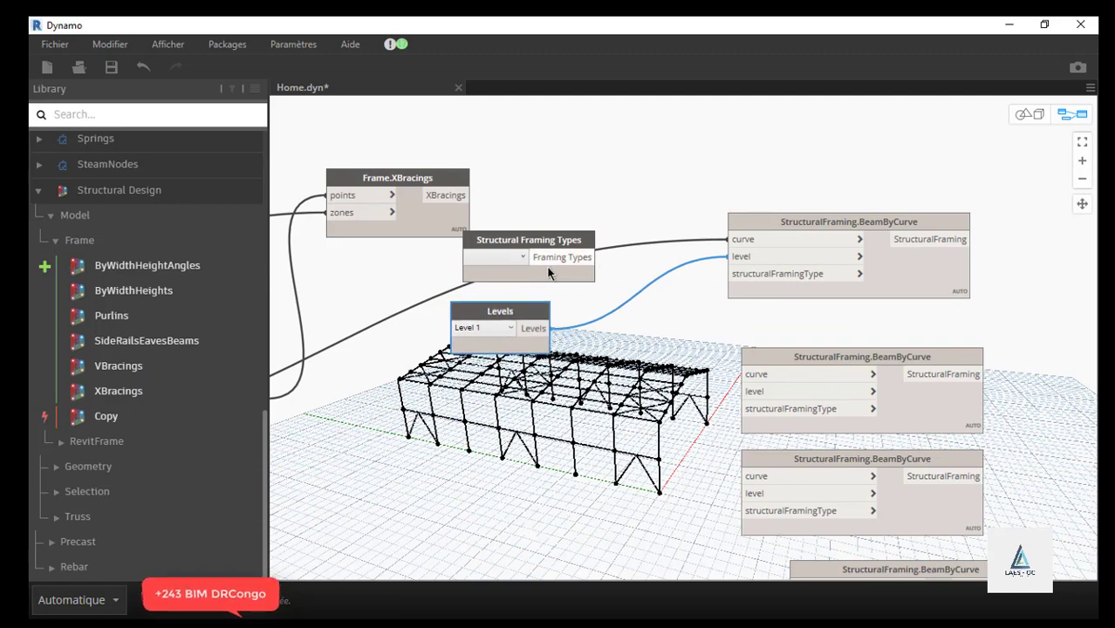
pyautogui.scroll(3, 540, 263)
pyautogui.click(509, 252)
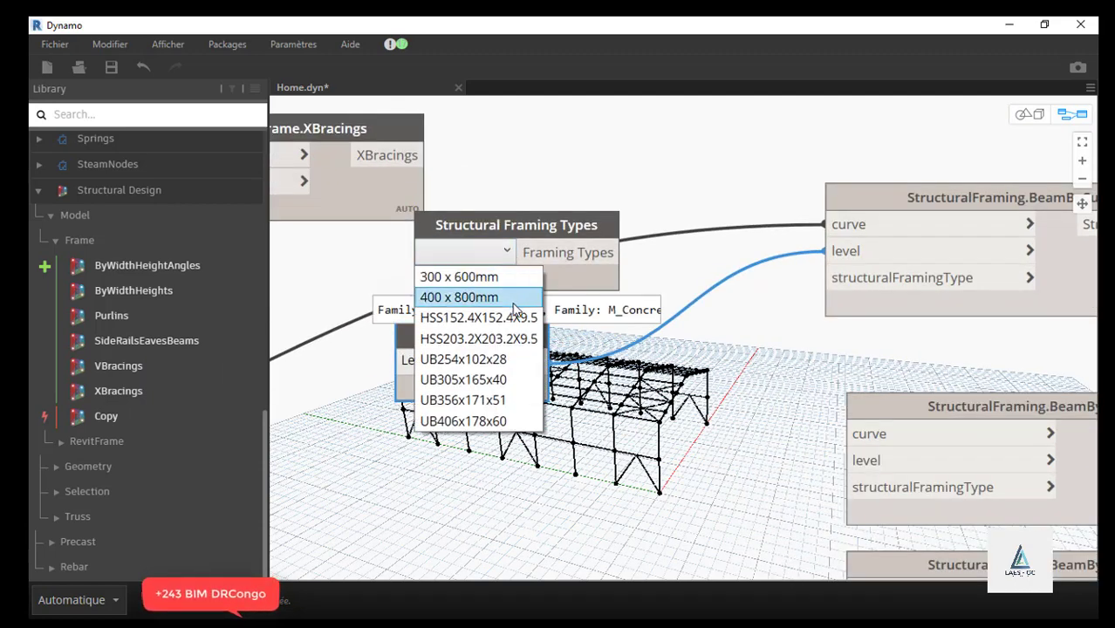
pyautogui.click(482, 365)
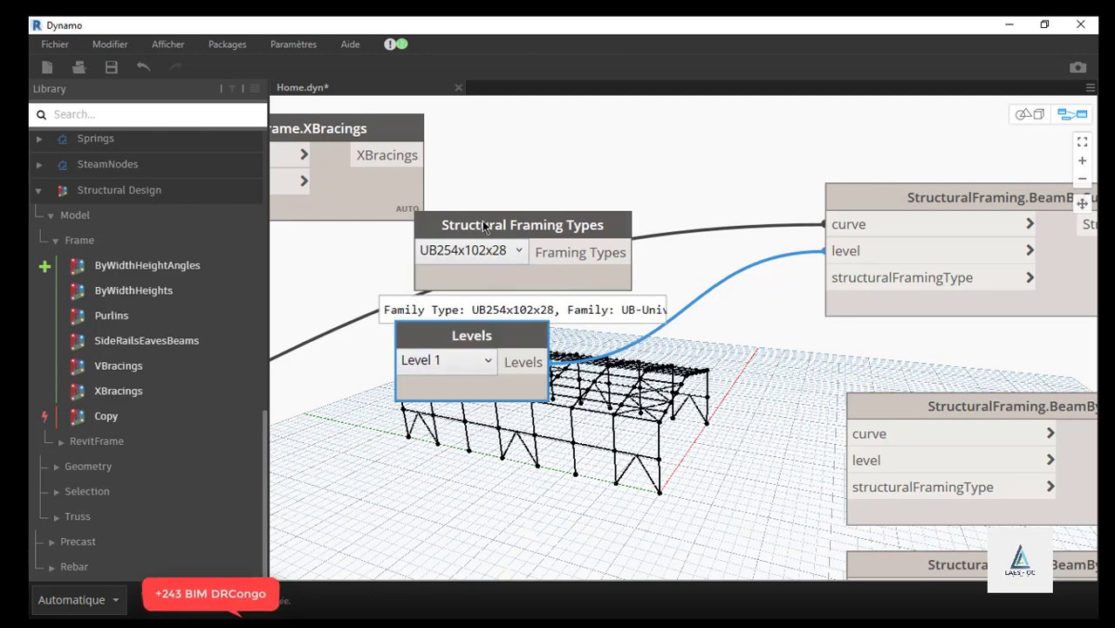
# - Connect Framing Types to the uppermost BeamByCurve node's structuralFramingType input and move the Structural Framing Types node above the curve wire
pyautogui.scroll(-1, 482, 223)
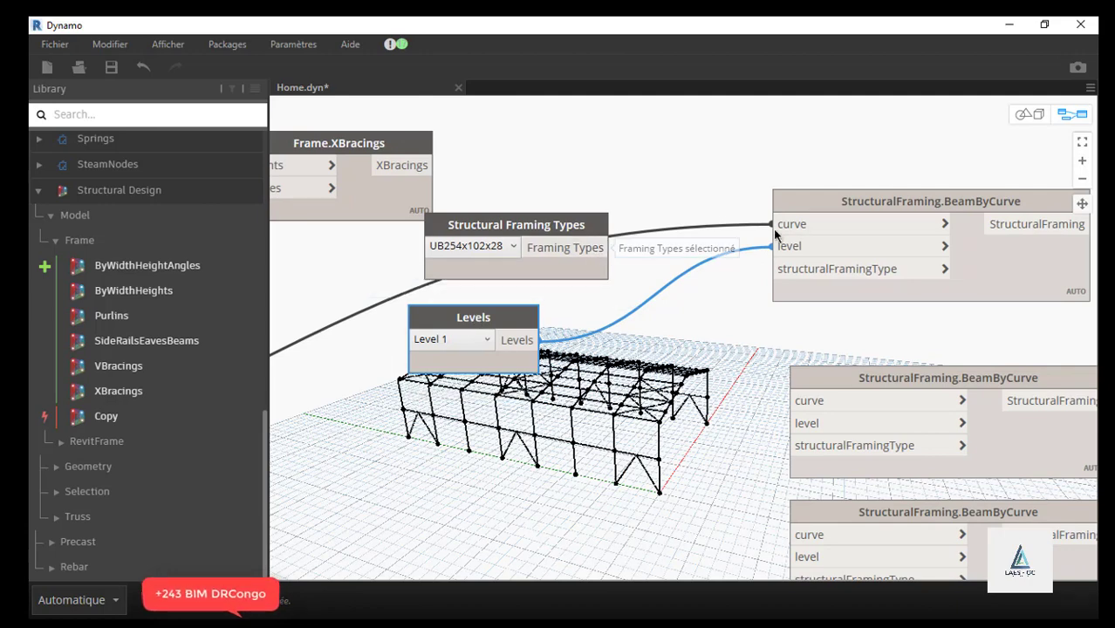
pyautogui.click(576, 248)
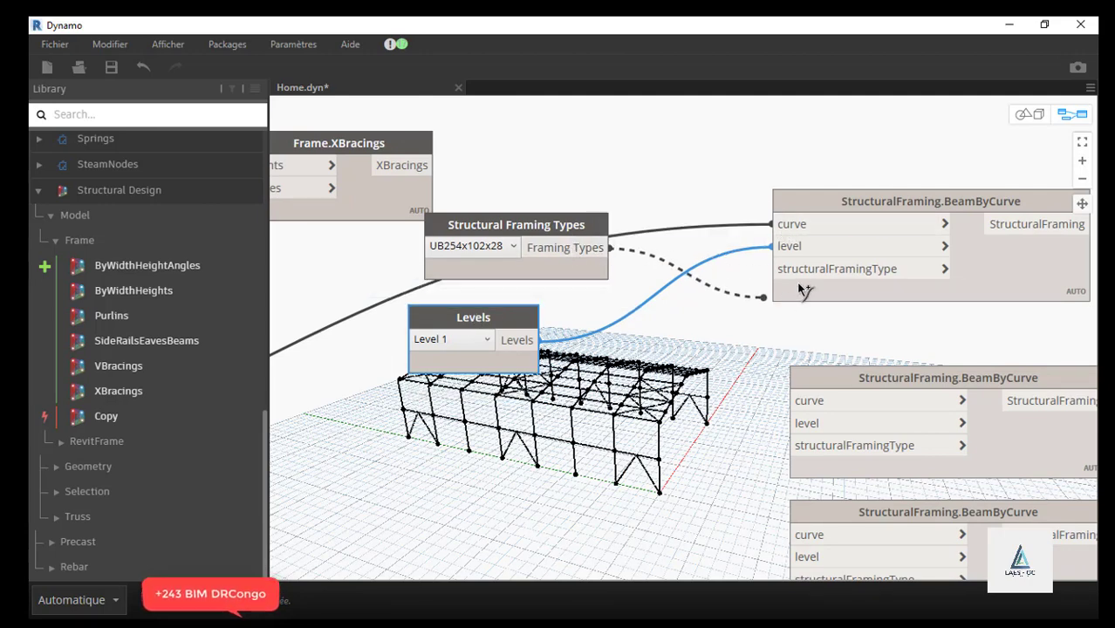
pyautogui.click(807, 272)
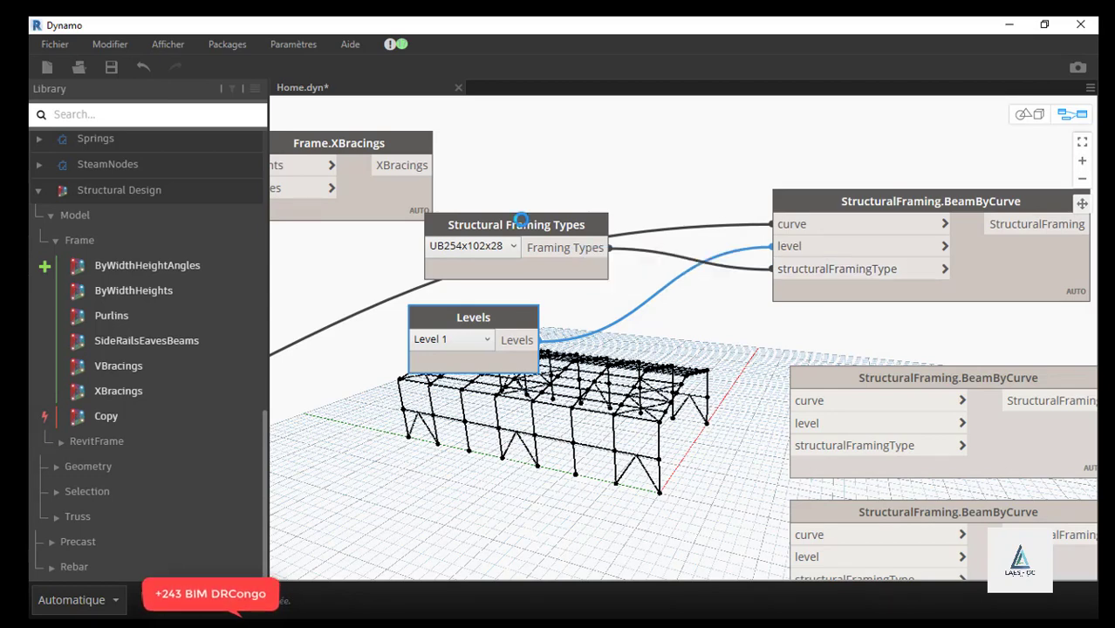
pyautogui.moveTo(523, 224); pyautogui.dragTo(578, 163)
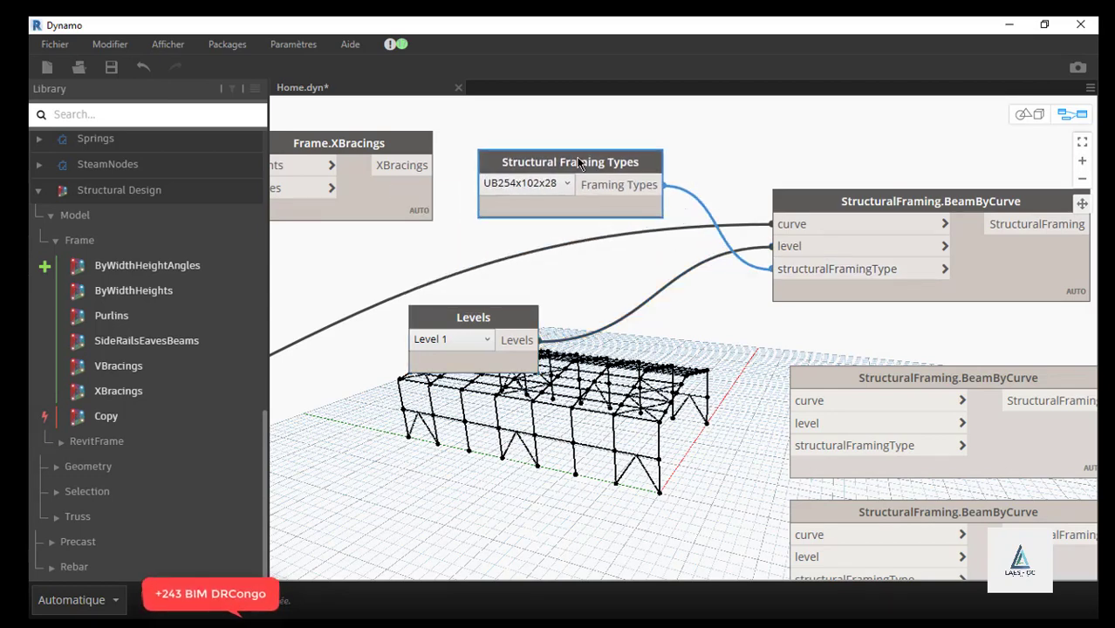
# - Switch to Revit and examine the purlin beams generated in the 3D view
pyautogui.click(1043, 26)
pyautogui.scroll(8, 801, 443)
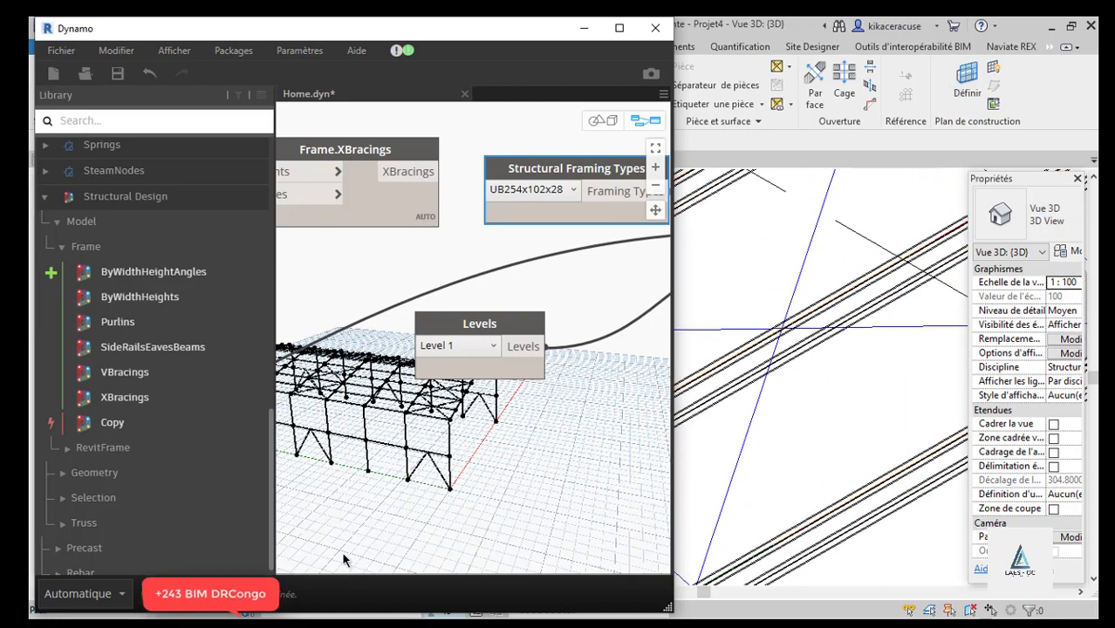
pyautogui.scroll(-4, 782, 371)
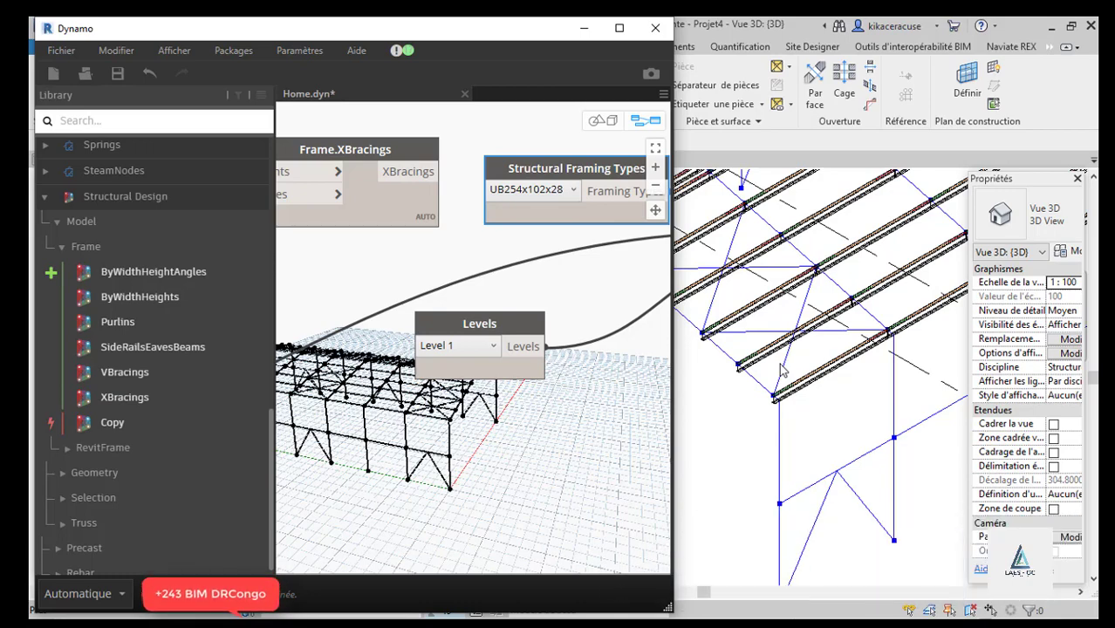
pyautogui.click(585, 29)
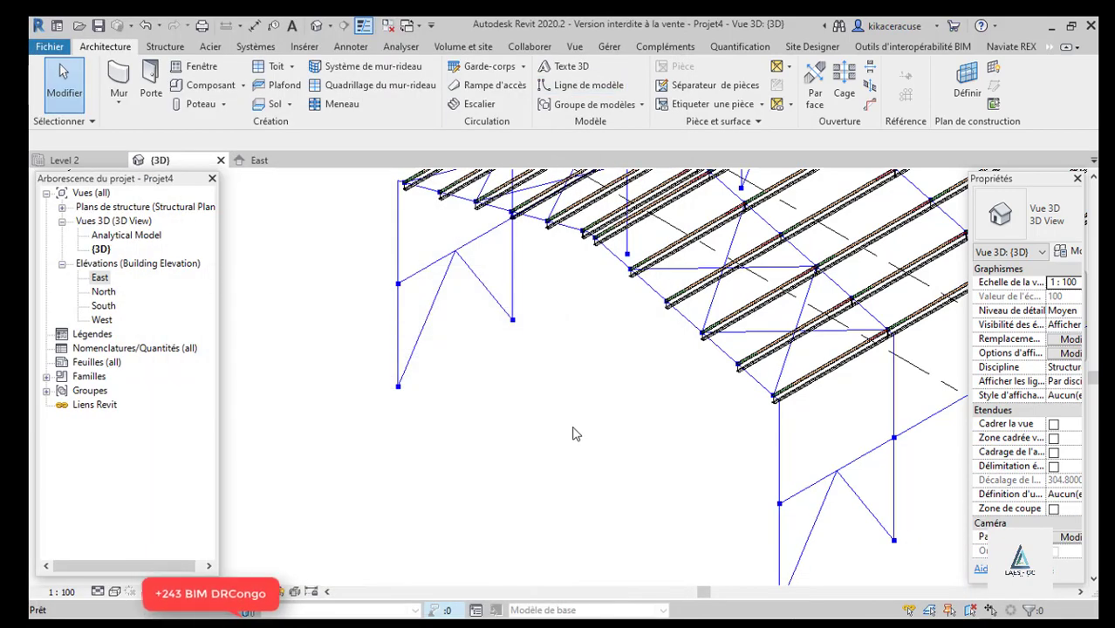
pyautogui.scroll(-3, 576, 432)
pyautogui.scroll(4, 822, 342)
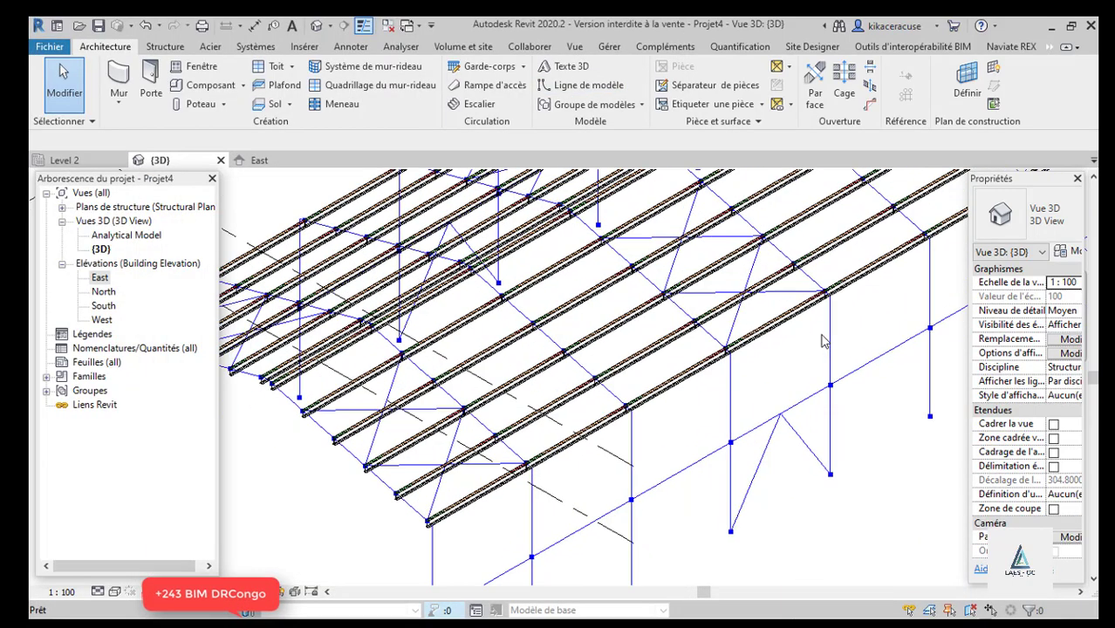
# - Start a structural beam and open the IPE family from the Acier folder for loading
pyautogui.click(165, 46)
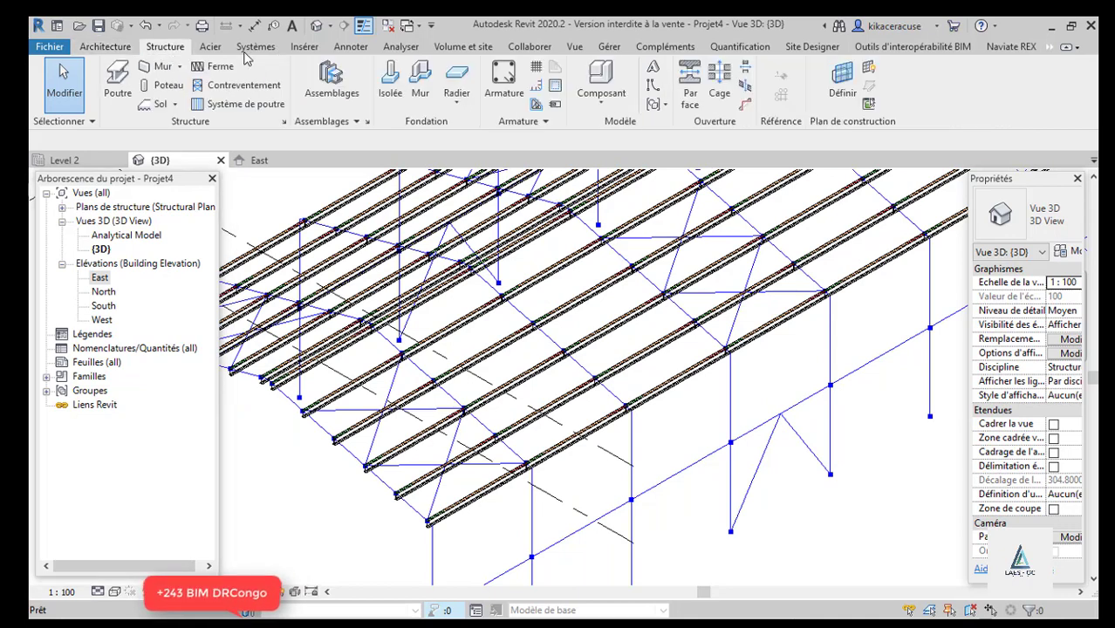
pyautogui.click(117, 84)
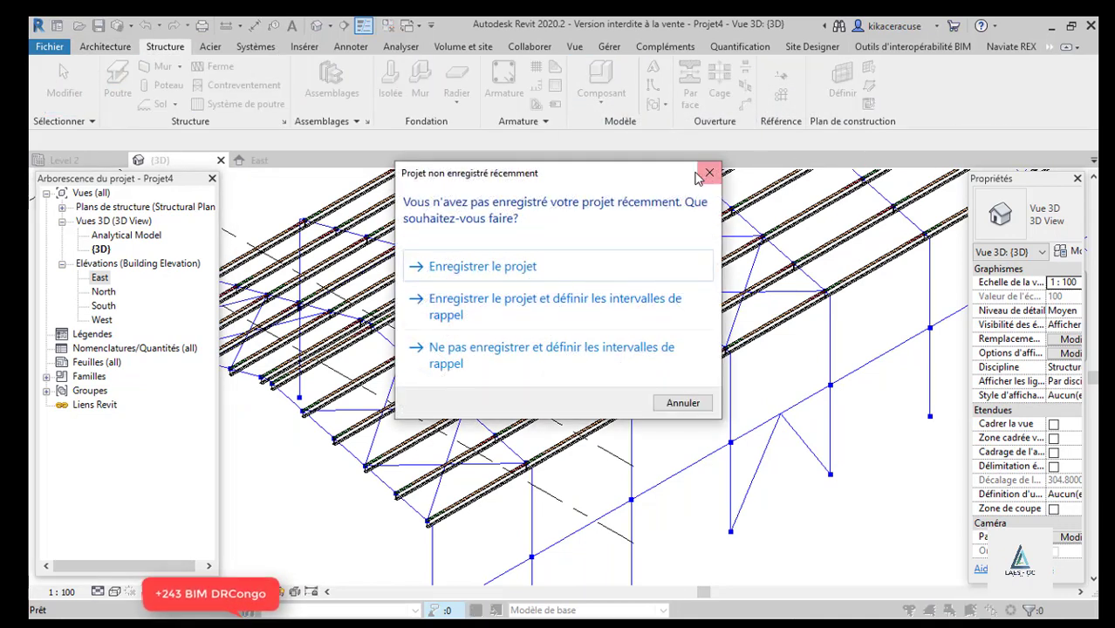
pyautogui.click(709, 173)
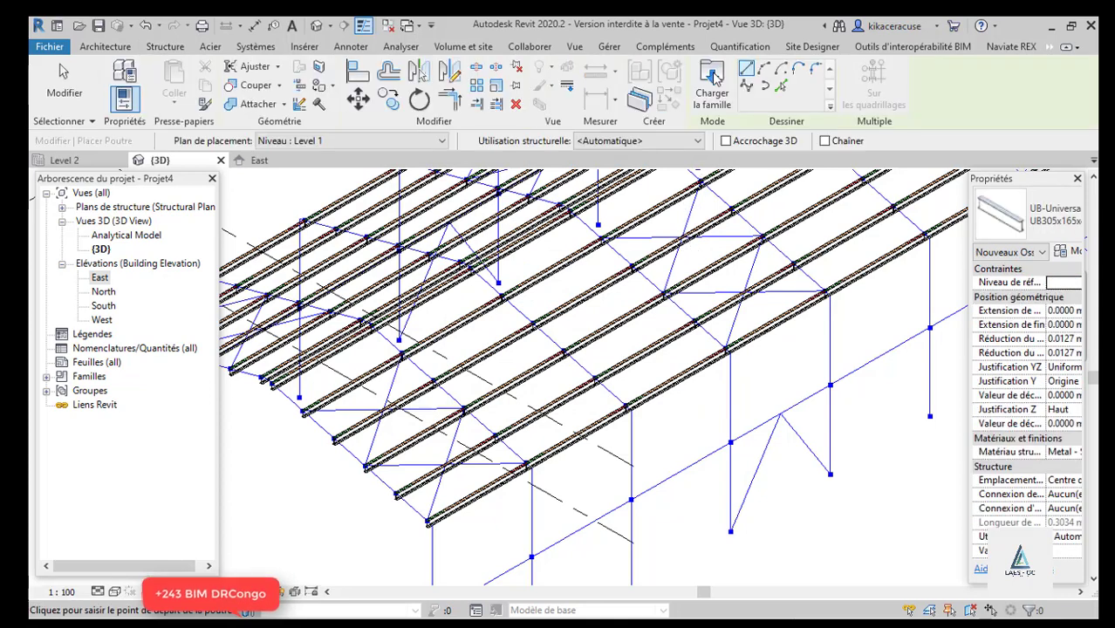
pyautogui.click(712, 87)
pyautogui.scroll(-6, 364, 305)
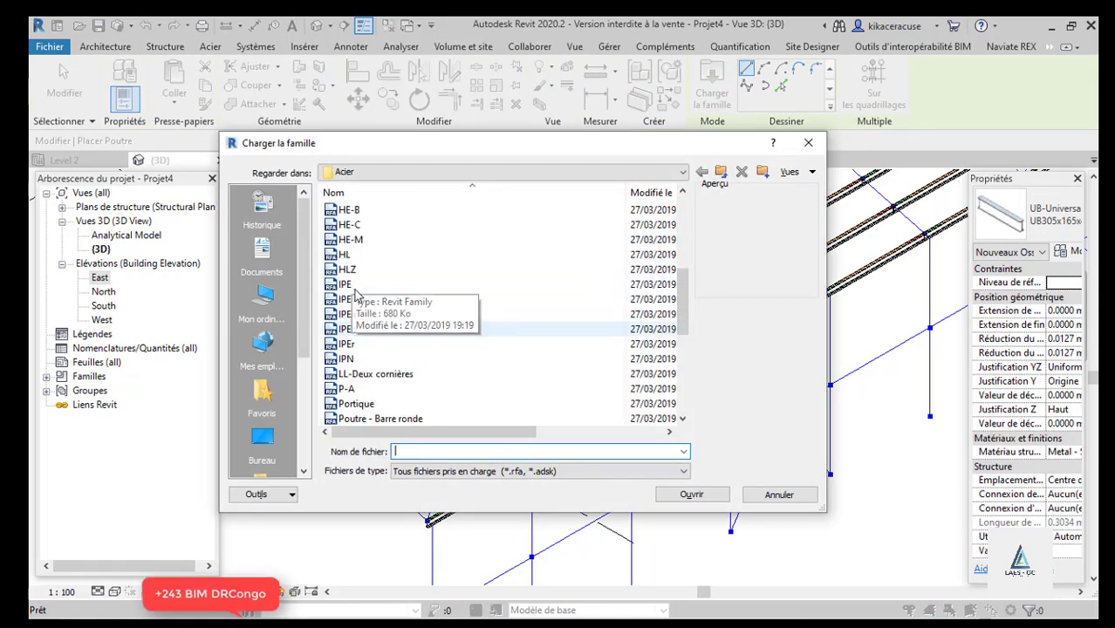
pyautogui.scroll(1, 379, 286)
pyautogui.click(364, 285)
pyautogui.click(679, 494)
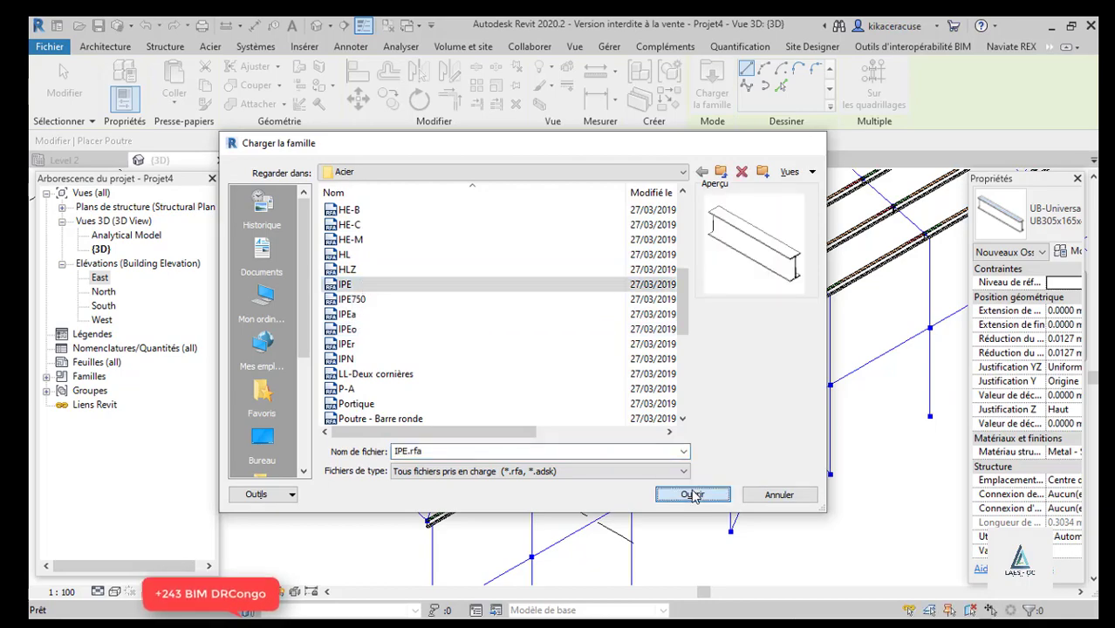
# - Load all the IPE family types from IPE80 to IPE600 into the project
pyautogui.click(422, 317)
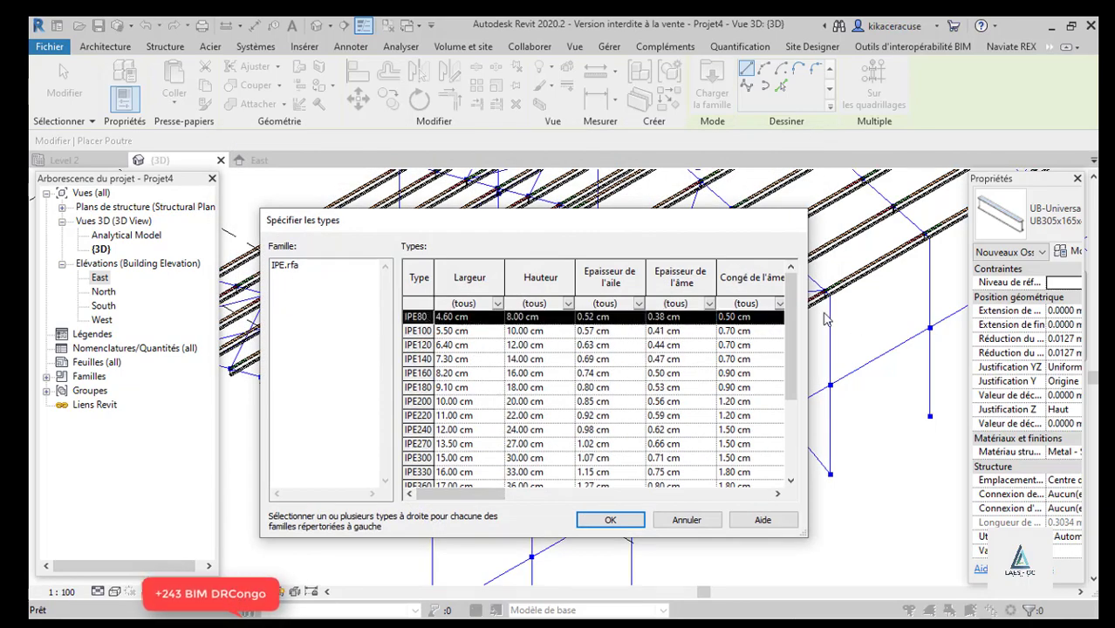
pyautogui.moveTo(792, 321); pyautogui.dragTo(761, 515)
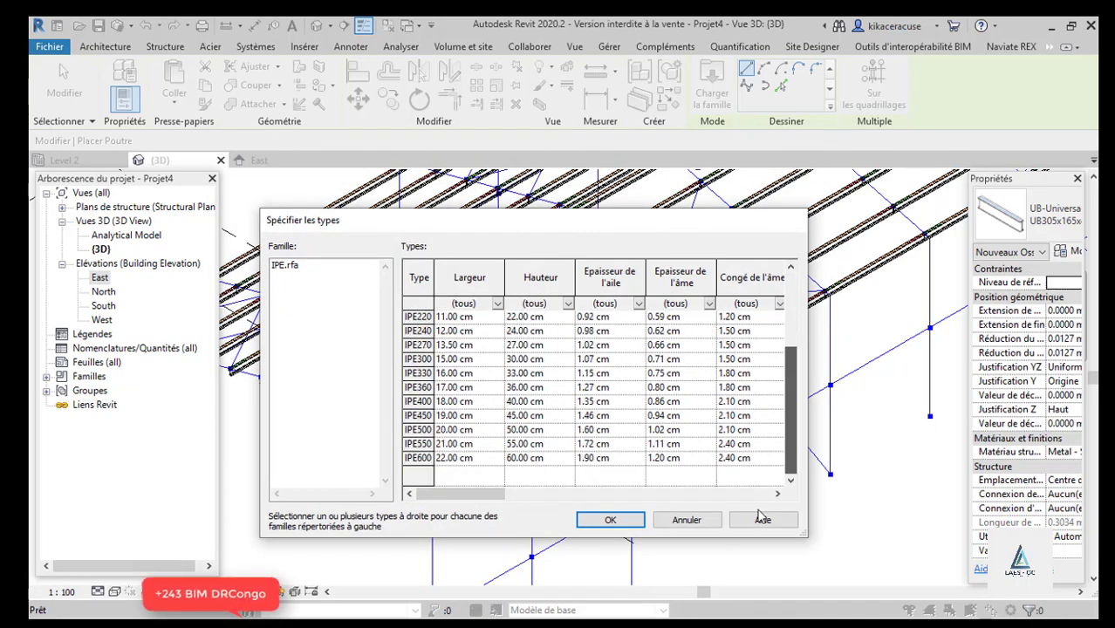
pyautogui.keyDown('shift'); pyautogui.click(461, 460); pyautogui.keyUp('shift')
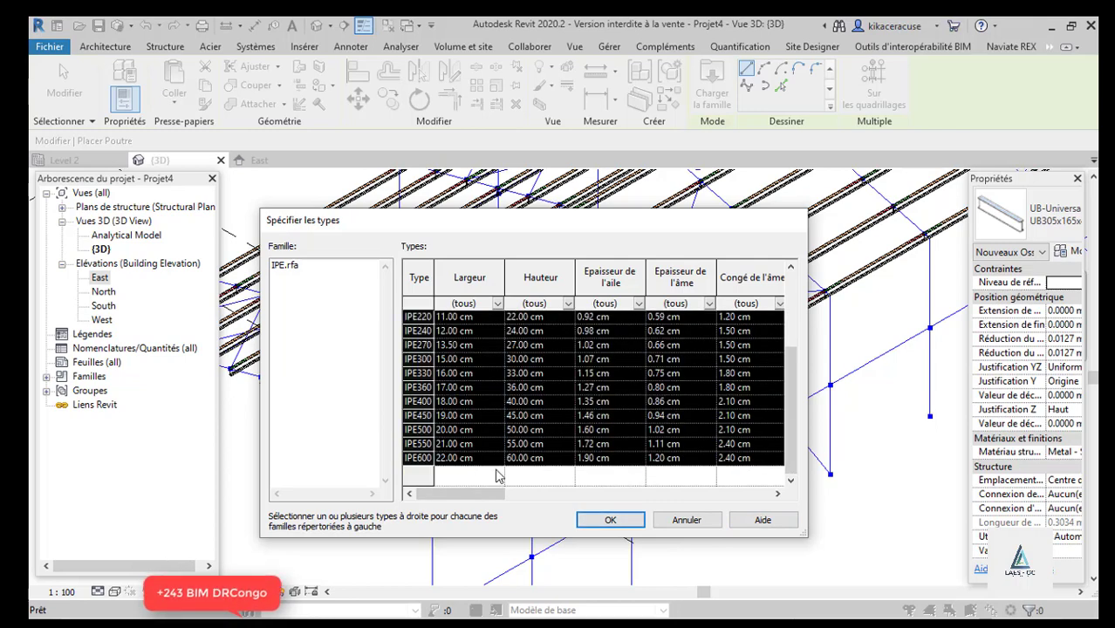
pyautogui.click(586, 520)
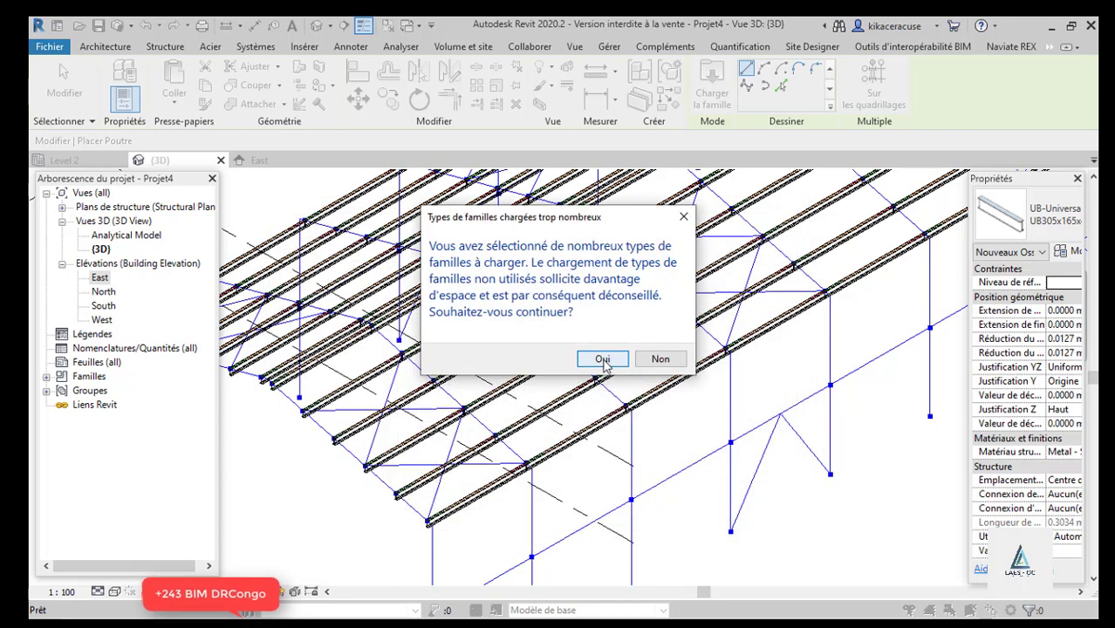
pyautogui.click(602, 360)
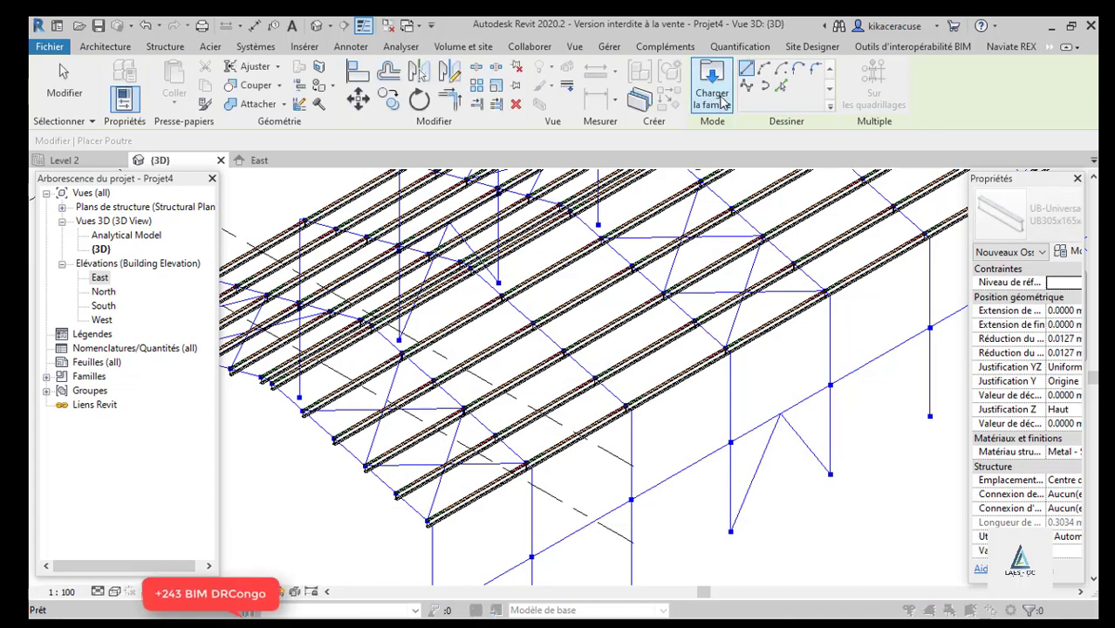
# - Load the HE-A steel beam family with all its types from HEA100 to HEA1000
pyautogui.click(721, 102)
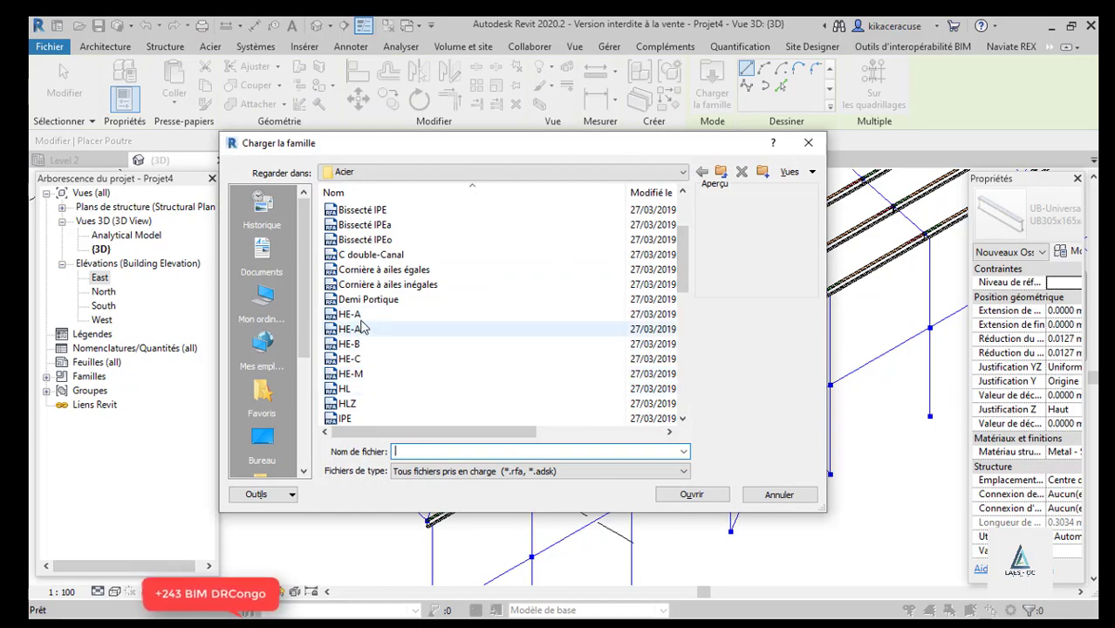
pyautogui.click(351, 314)
pyautogui.click(686, 494)
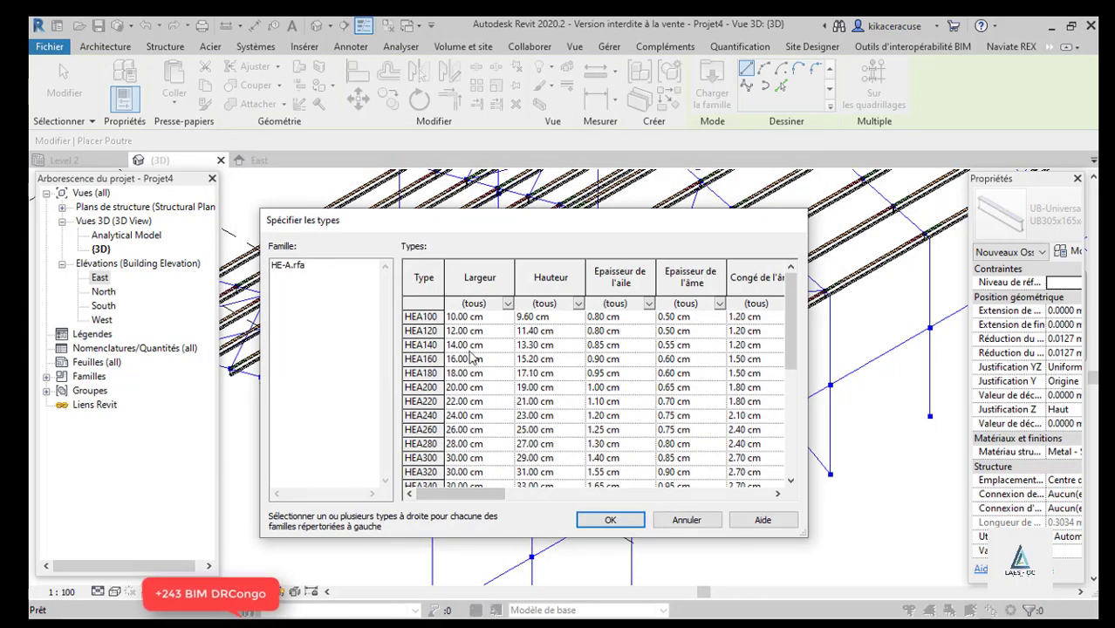
pyautogui.click(424, 316)
pyautogui.scroll(-5, 759, 428)
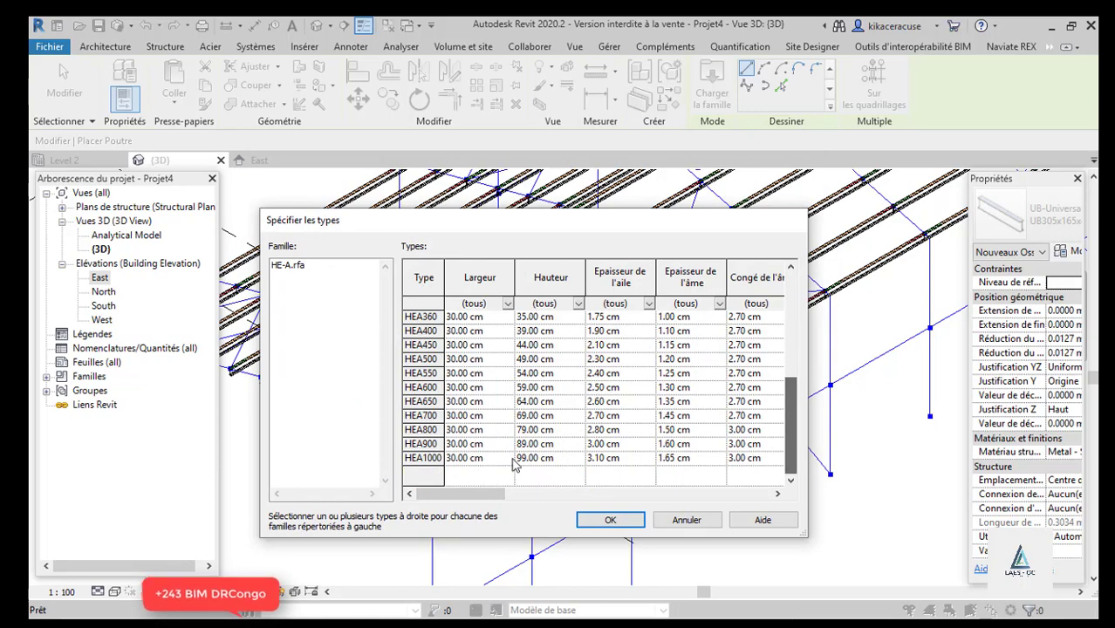
pyautogui.keyDown('shift'); pyautogui.click(474, 459); pyautogui.keyUp('shift')
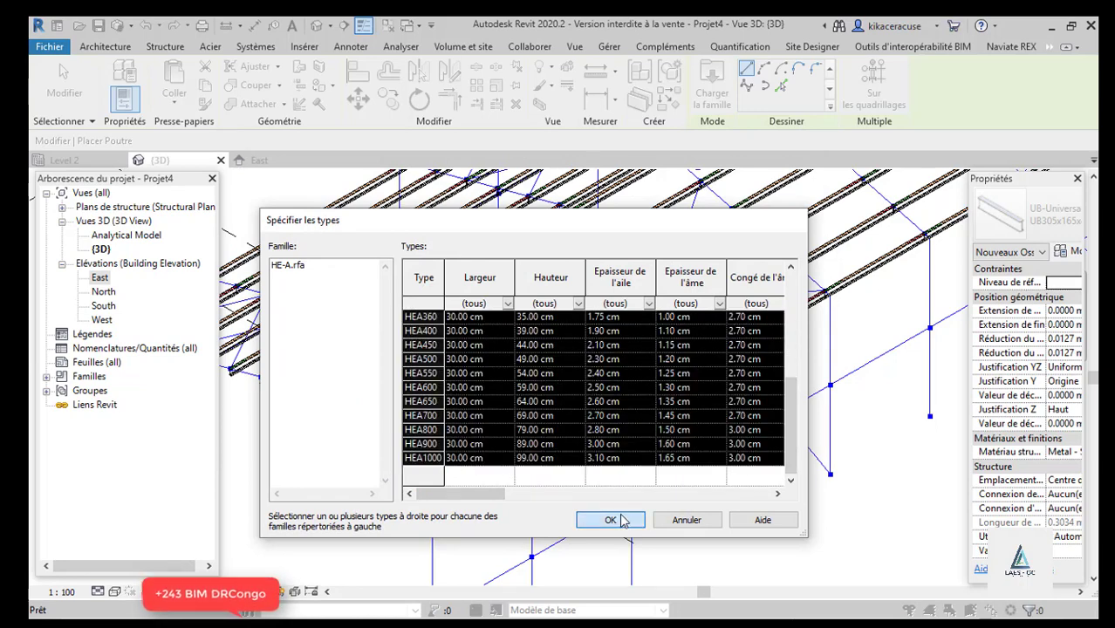
pyautogui.click(609, 520)
pyautogui.click(603, 360)
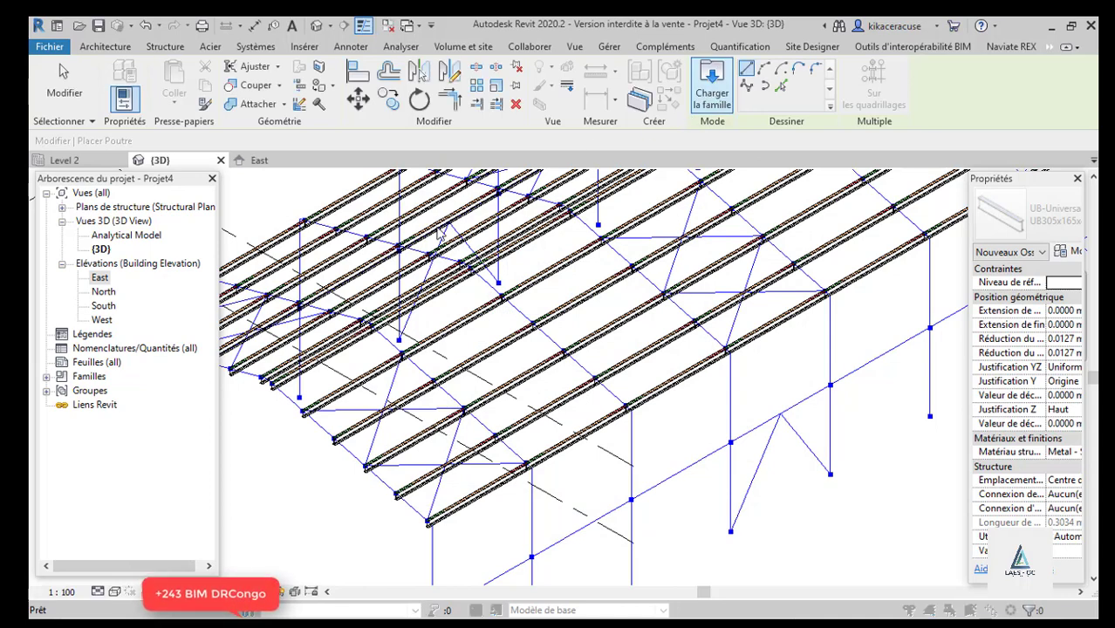
# - Load the RO (EN 10210-2) round tube family with all its types from RO21.3x2.3 to RO1219x25
pyautogui.scroll(-8, 385, 288)
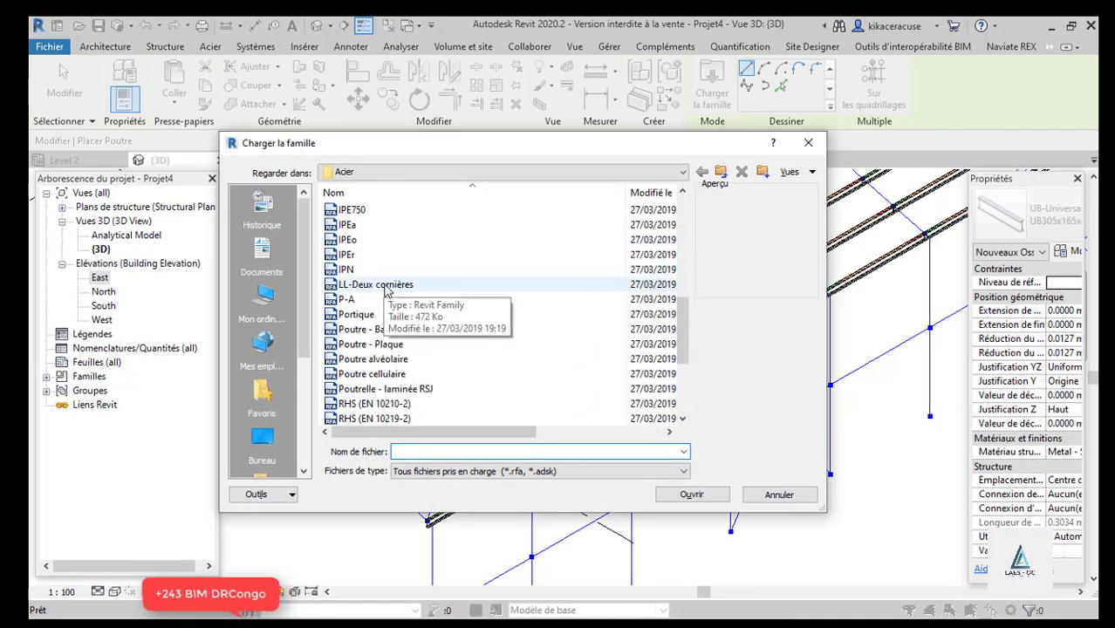
pyautogui.scroll(-3, 362, 392)
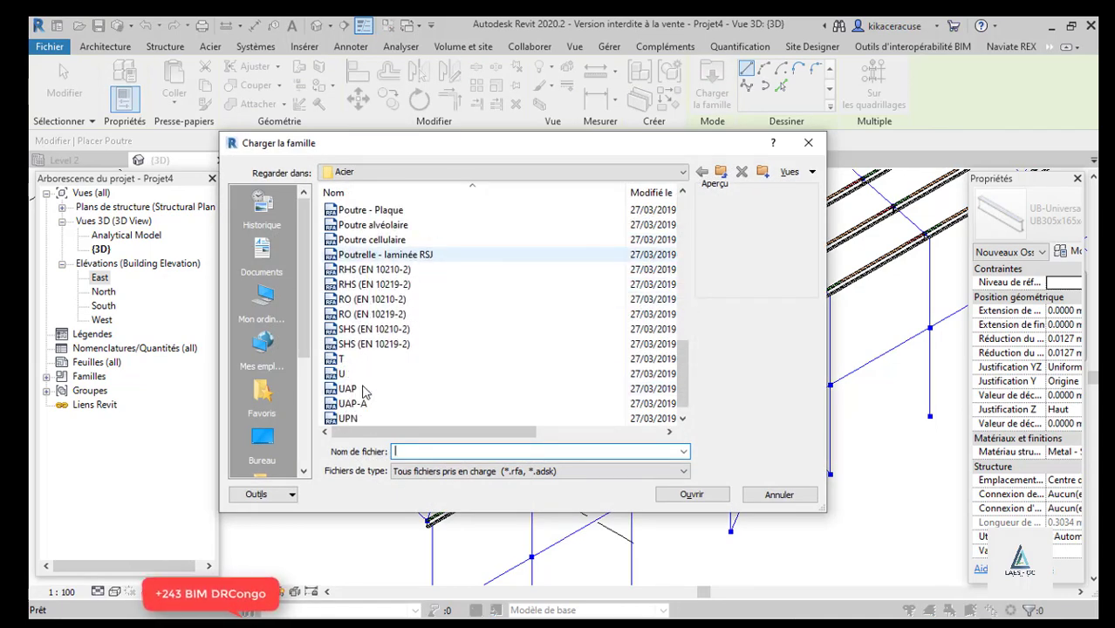
pyautogui.click(368, 300)
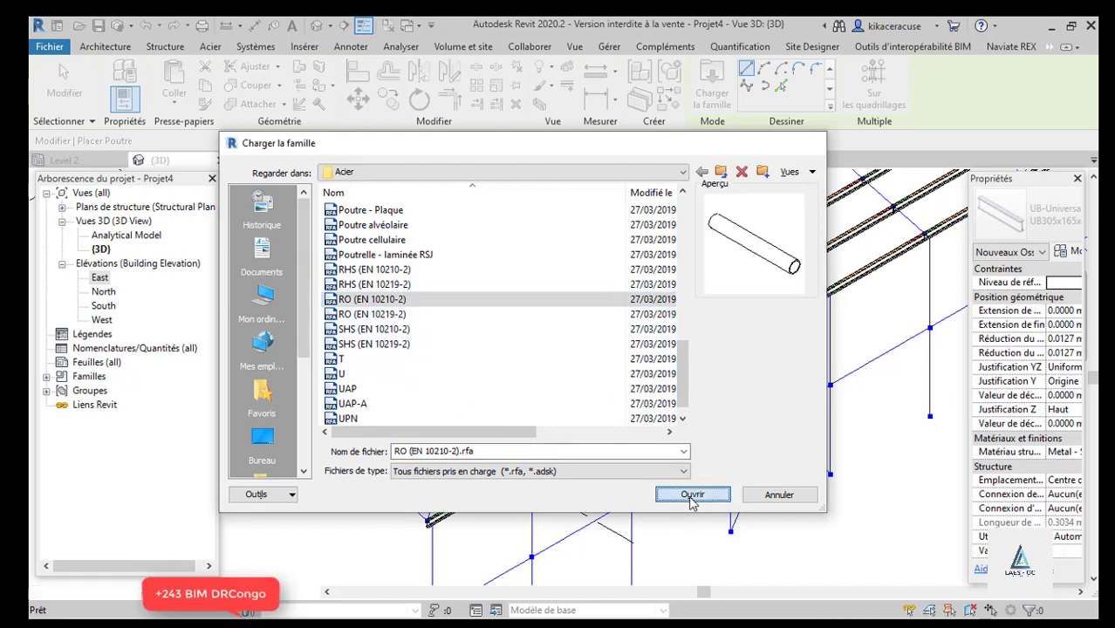
pyautogui.click(692, 496)
pyautogui.click(441, 331)
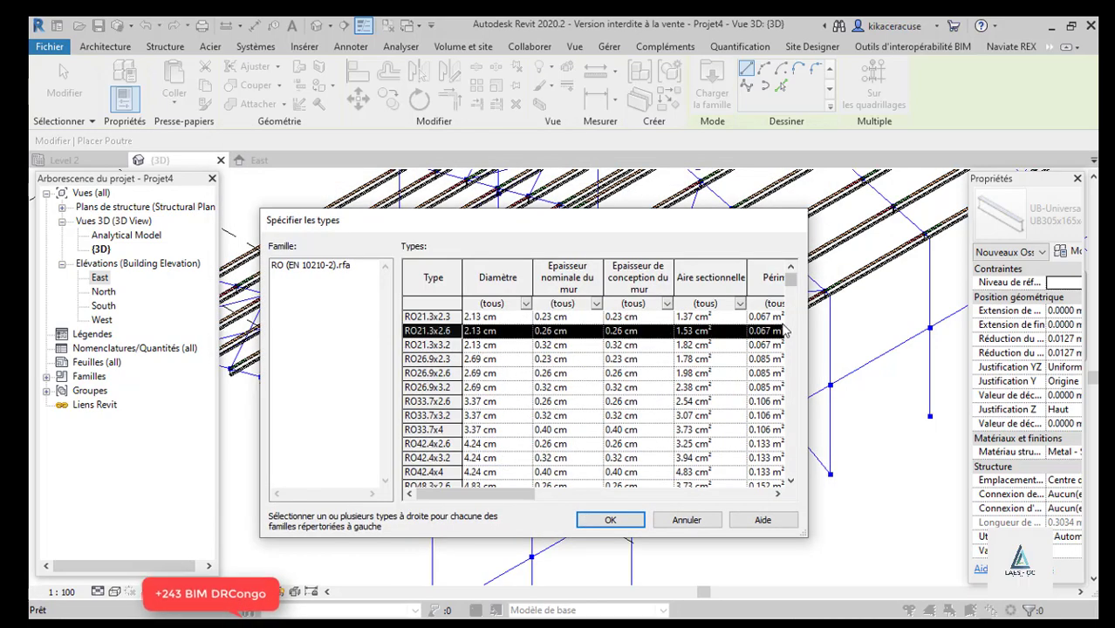
pyautogui.click(574, 319)
pyautogui.moveTo(791, 284); pyautogui.dragTo(792, 469)
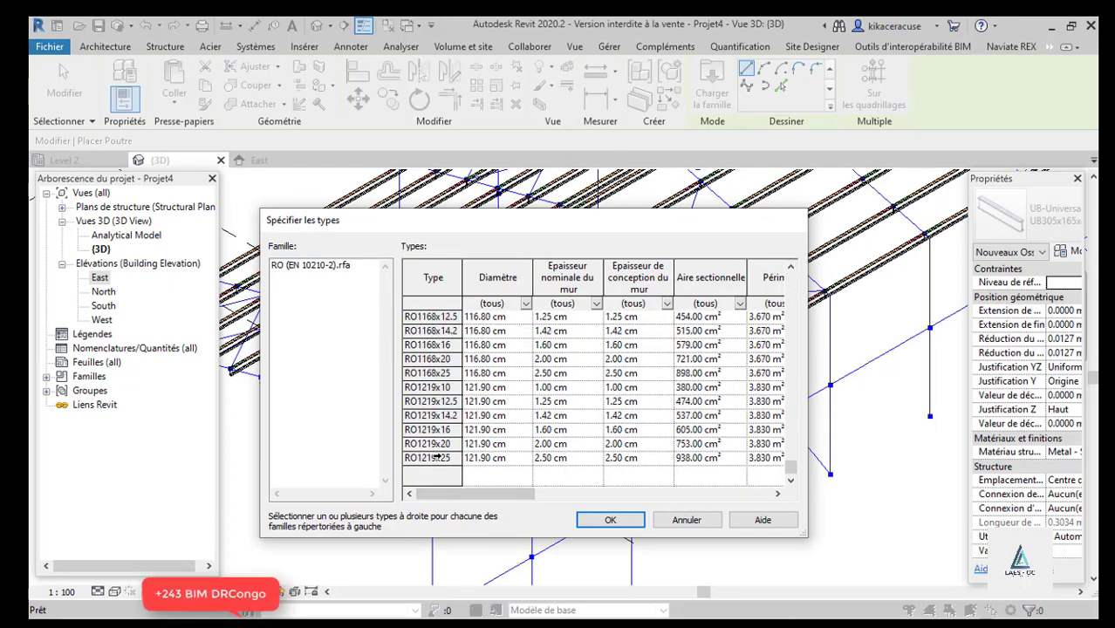
pyautogui.keyDown('shift'); pyautogui.click(433, 456); pyautogui.keyUp('shift')
pyautogui.click(596, 522)
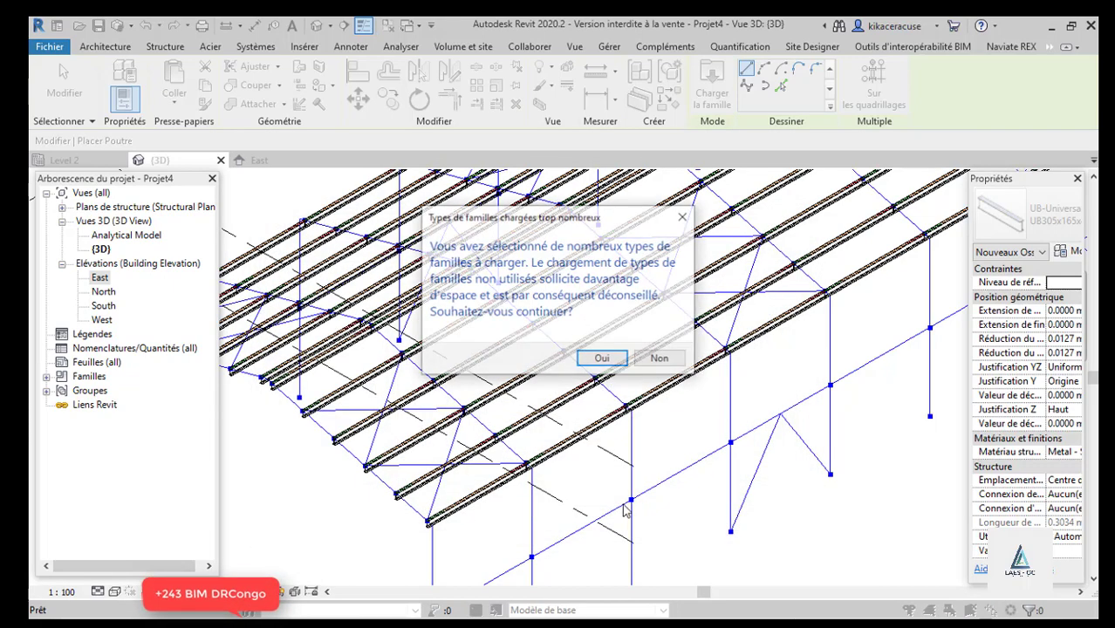
pyautogui.click(608, 356)
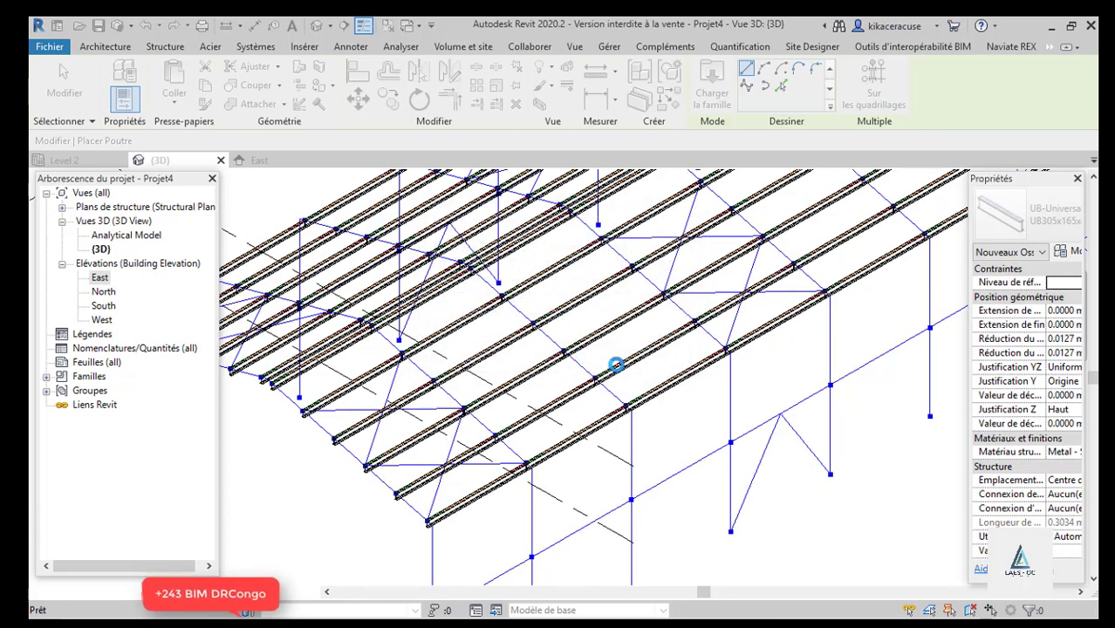
# - Load the UPN channel family with all its types from UPN50 to UPN400
pyautogui.click(714, 91)
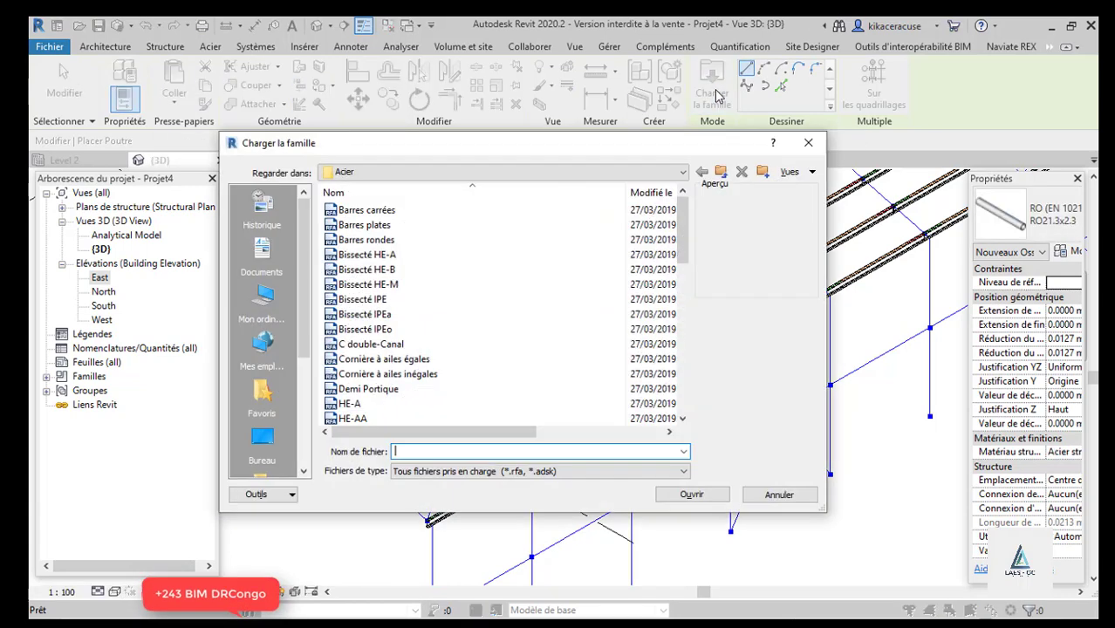
pyautogui.scroll(-7, 379, 295)
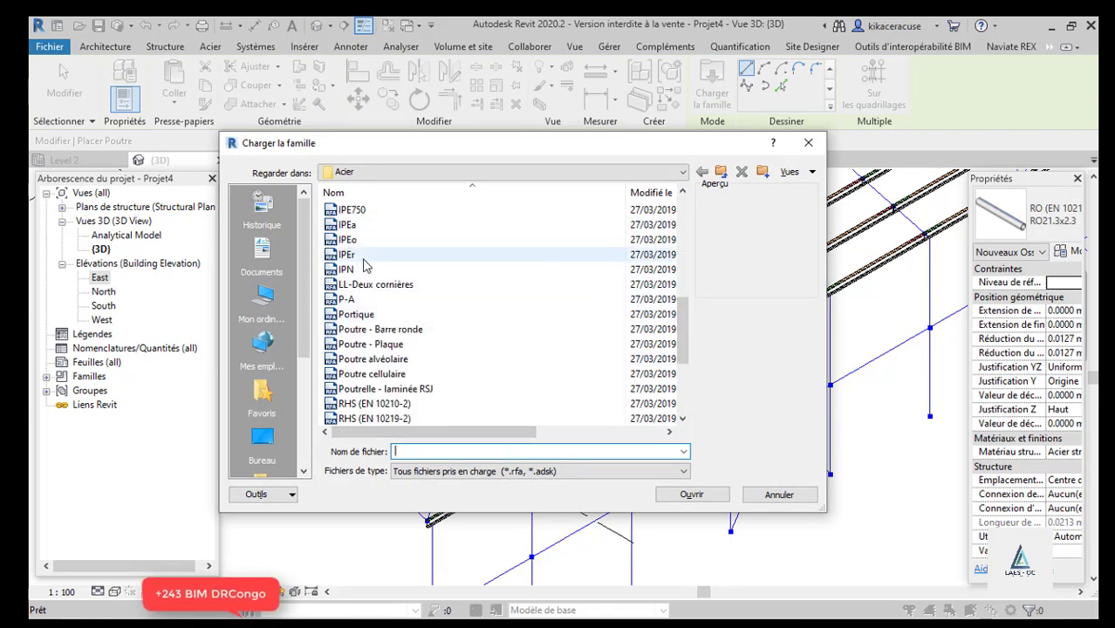
pyautogui.scroll(-3, 383, 288)
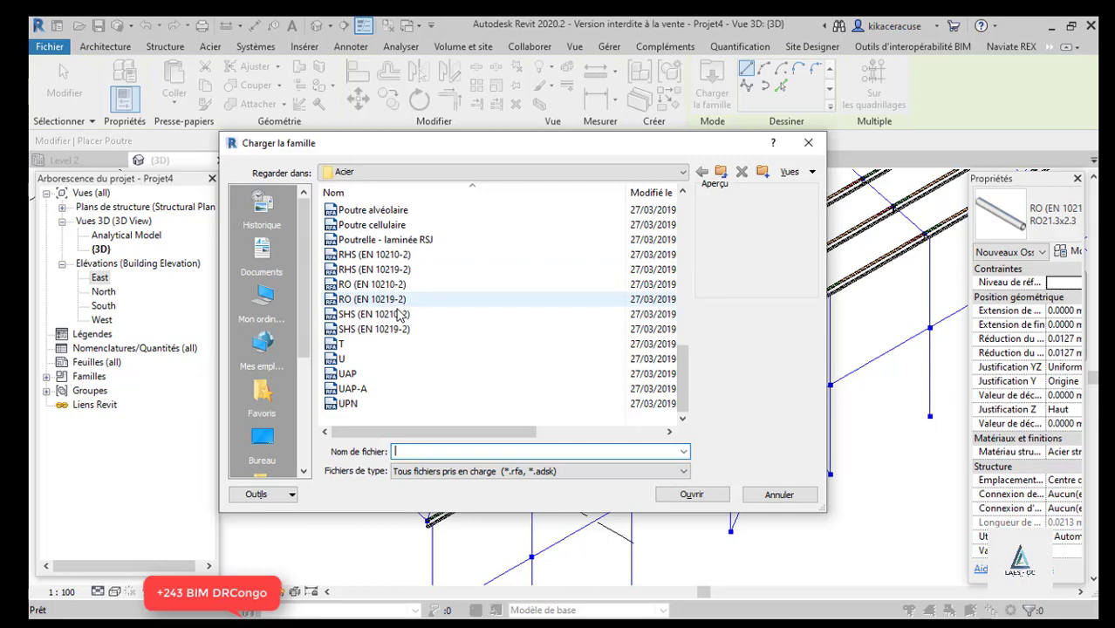
pyautogui.click(349, 403)
pyautogui.click(689, 495)
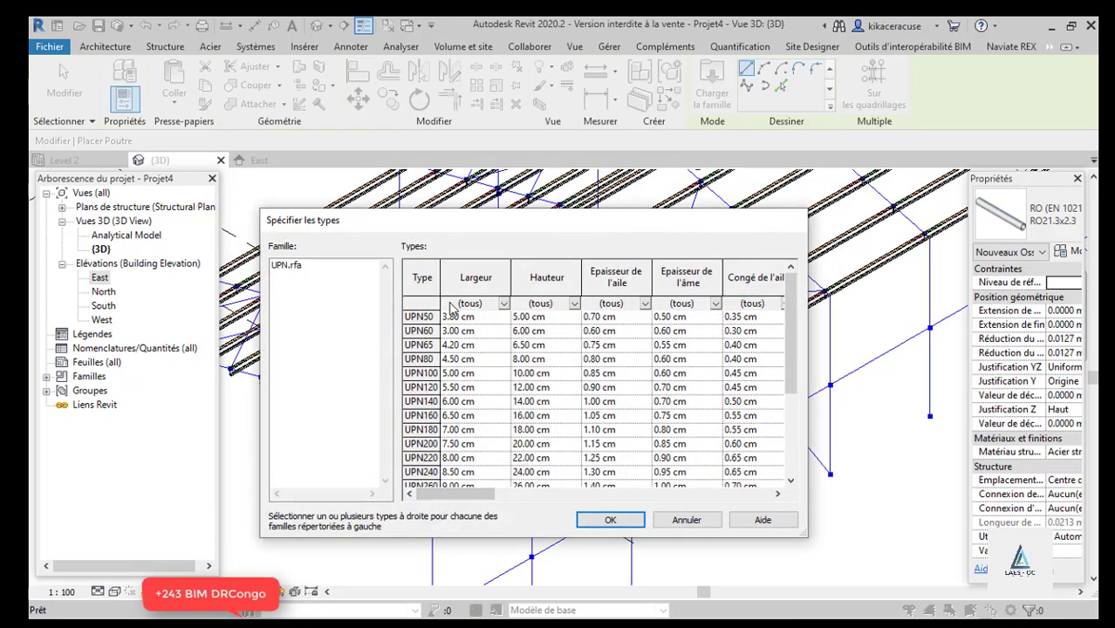
pyautogui.click(441, 317)
pyautogui.scroll(-3, 785, 327)
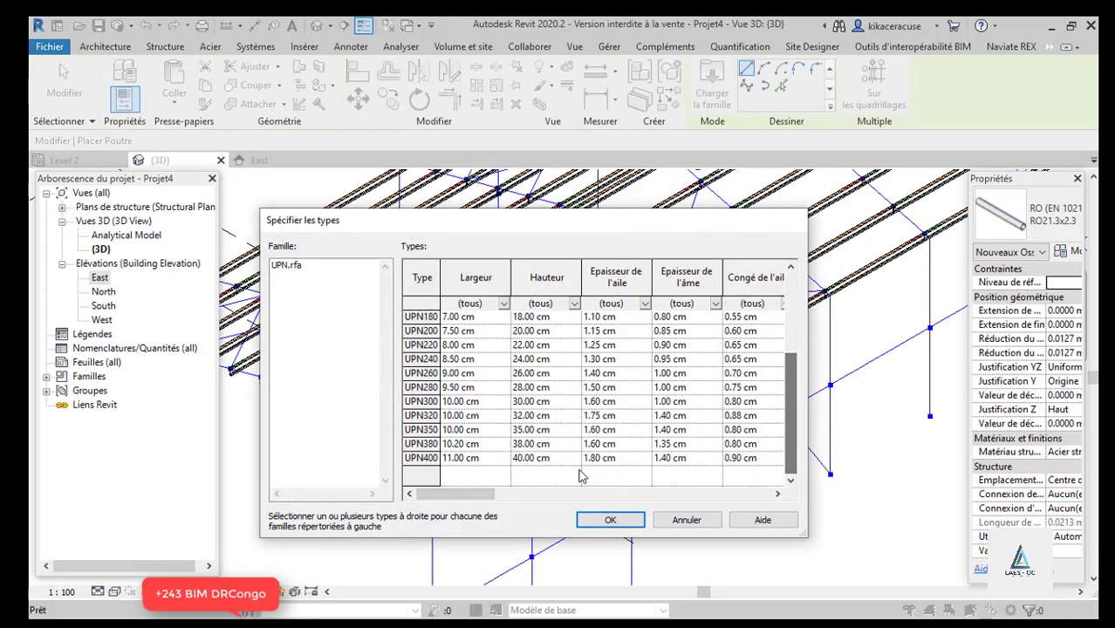
pyautogui.keyDown('shift'); pyautogui.click(457, 463); pyautogui.keyUp('shift')
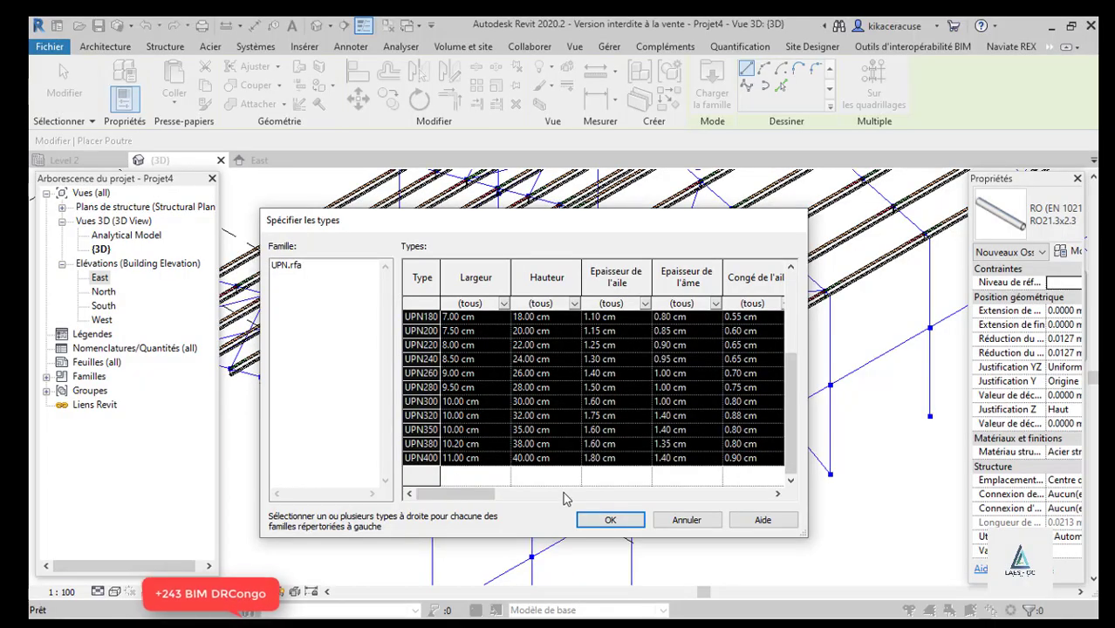
pyautogui.click(608, 521)
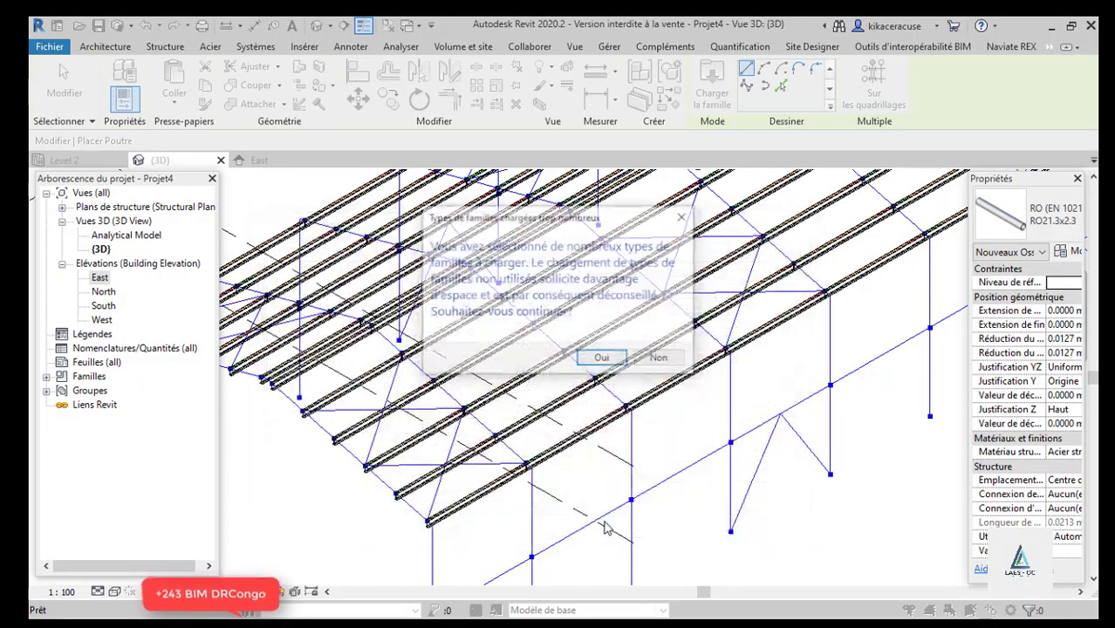
pyautogui.click(603, 360)
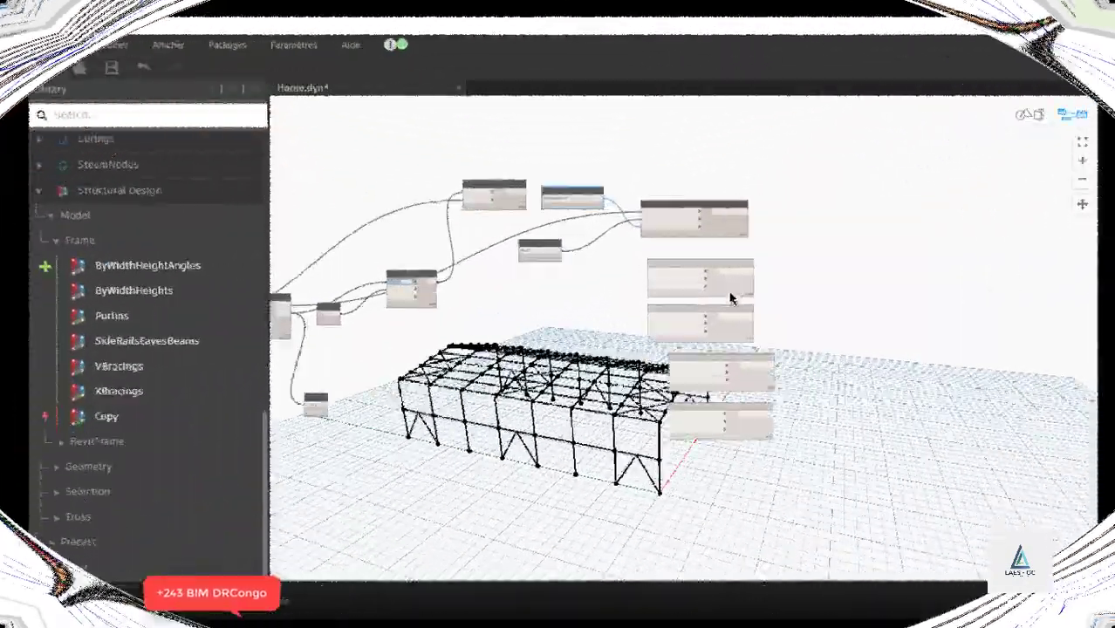
pyautogui.scroll(5, 744, 282)
pyautogui.scroll(-5, 666, 263)
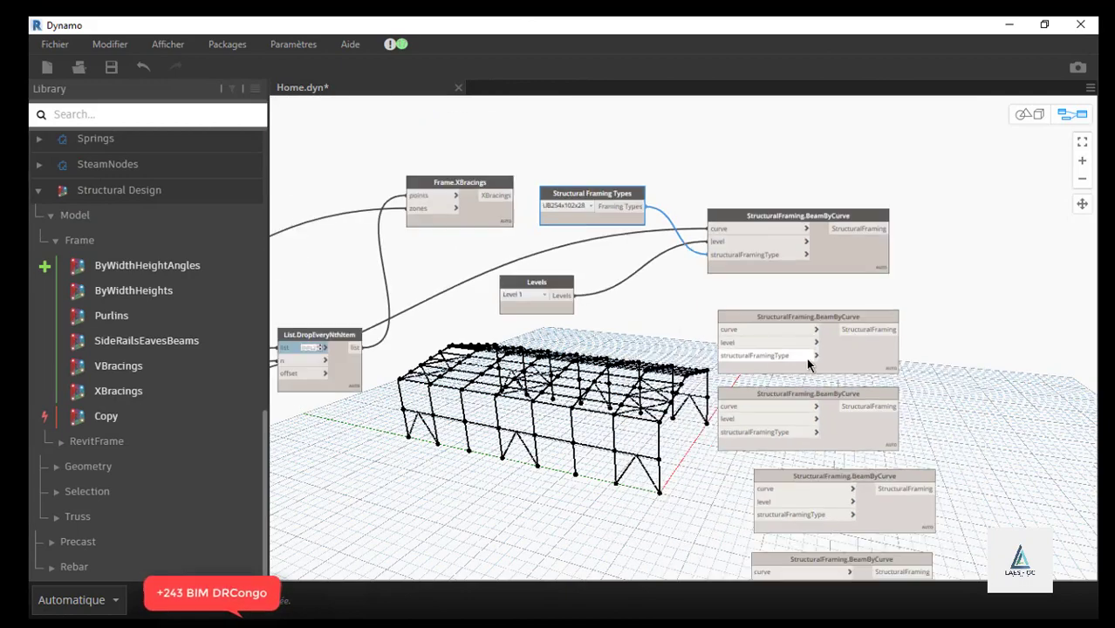
# - Set the structural framing type feeding the first BeamByCurve node to IPE120
pyautogui.scroll(3, 527, 307)
pyautogui.scroll(-3, 635, 197)
pyautogui.scroll(5, 635, 197)
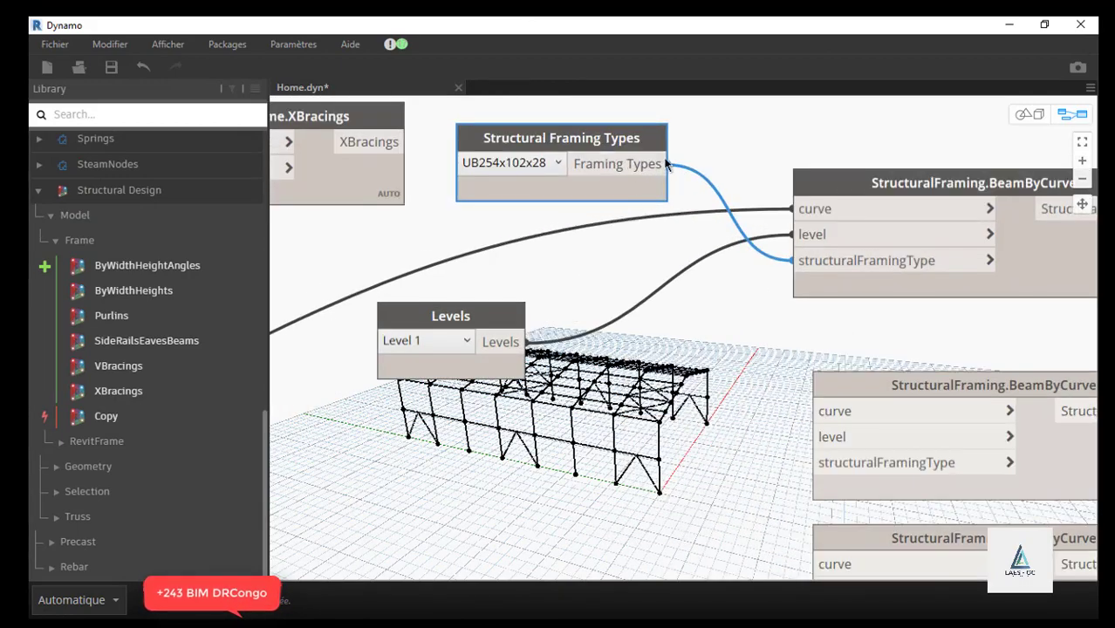
pyautogui.click(556, 165)
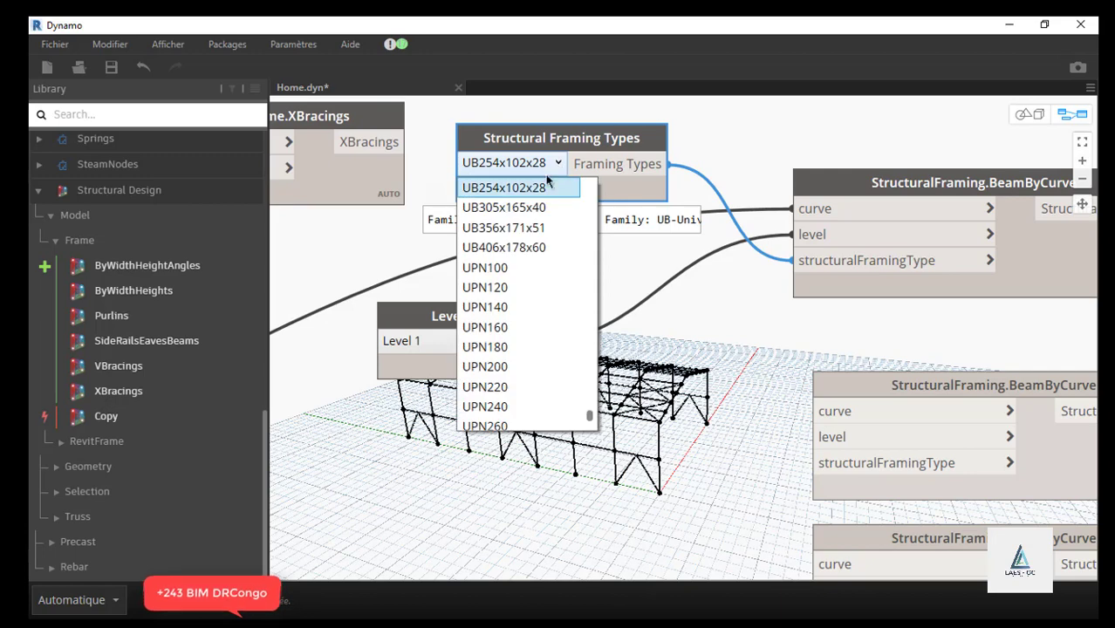
pyautogui.scroll(-1, 530, 249)
pyautogui.scroll(-3, 531, 249)
pyautogui.scroll(10, 549, 316)
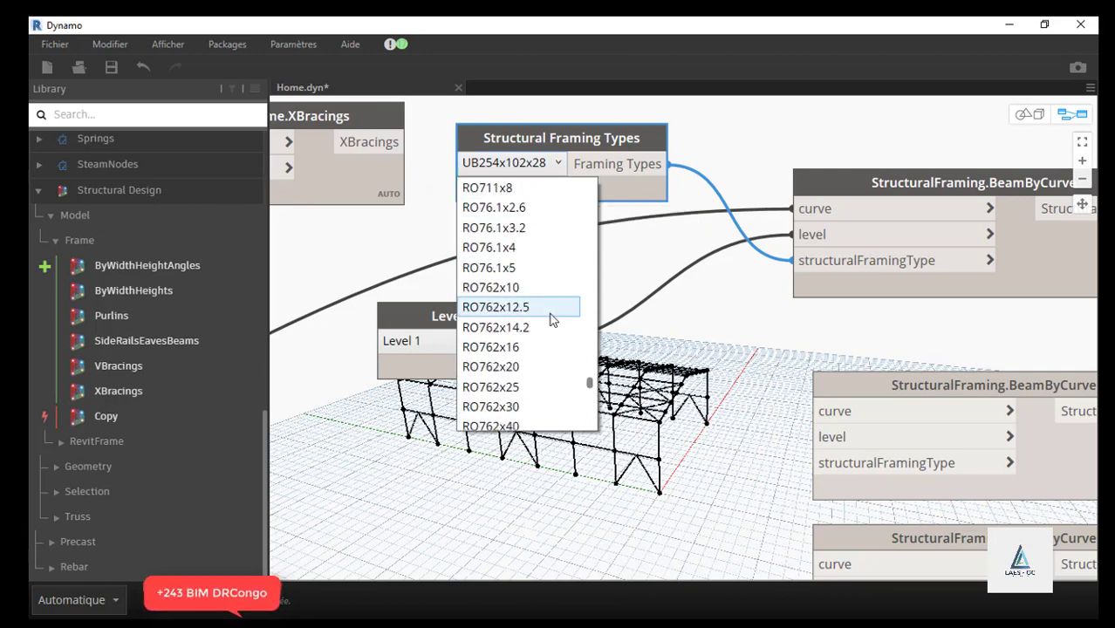
pyautogui.scroll(15, 551, 319)
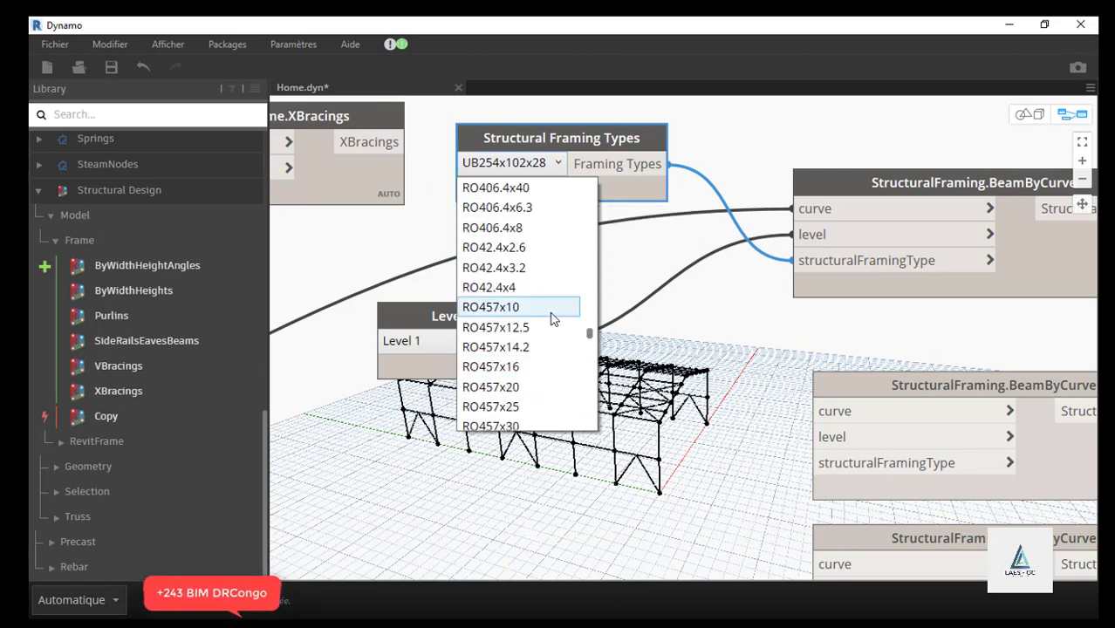
pyautogui.scroll(15, 551, 319)
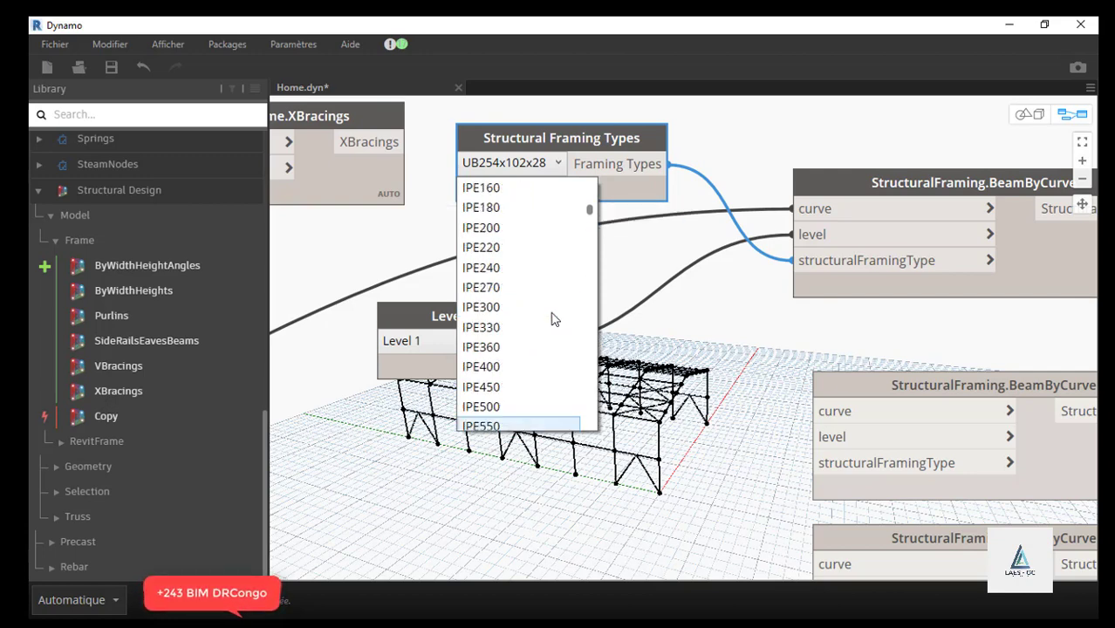
pyautogui.scroll(-4, 552, 319)
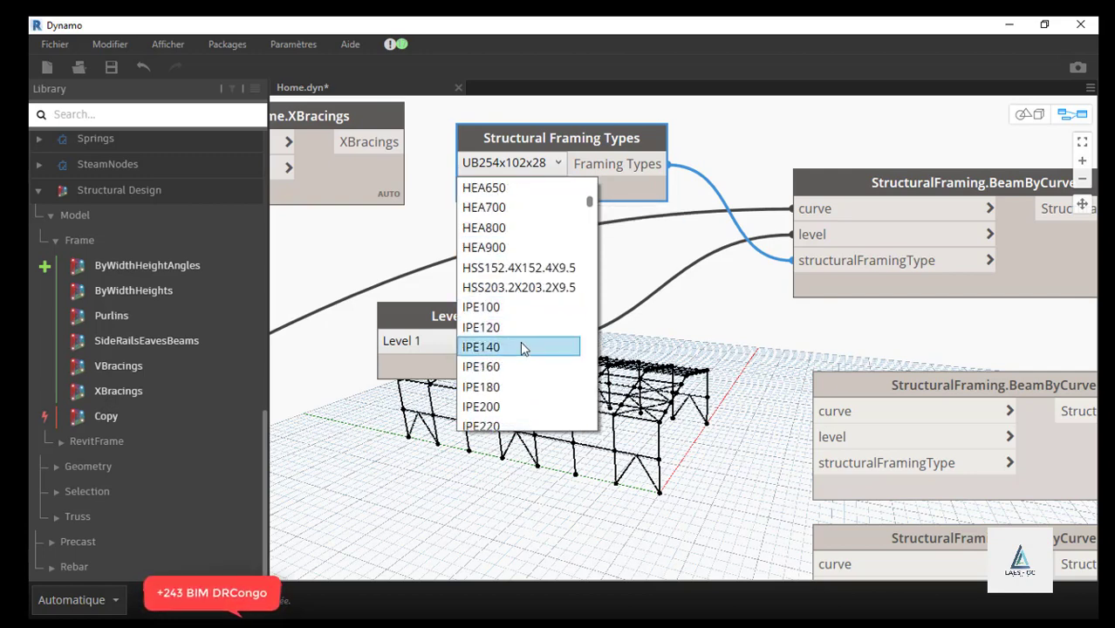
pyautogui.click(498, 329)
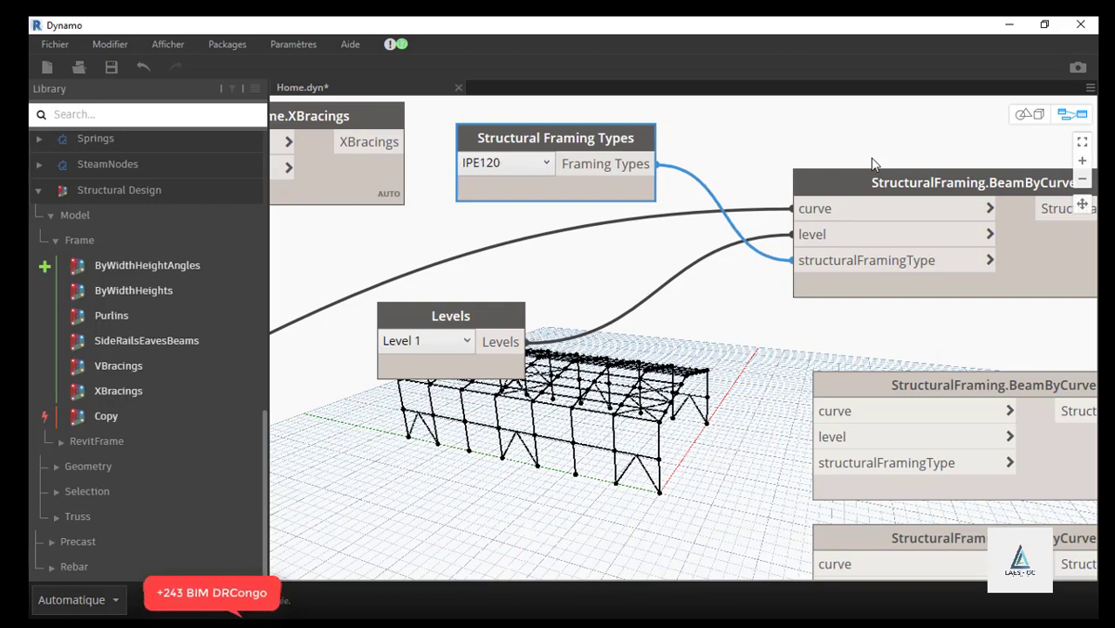
# - Switch to Revit, set the 3D view's visual style to Ombré and inspect the purlin beams up close
pyautogui.click(1046, 25)
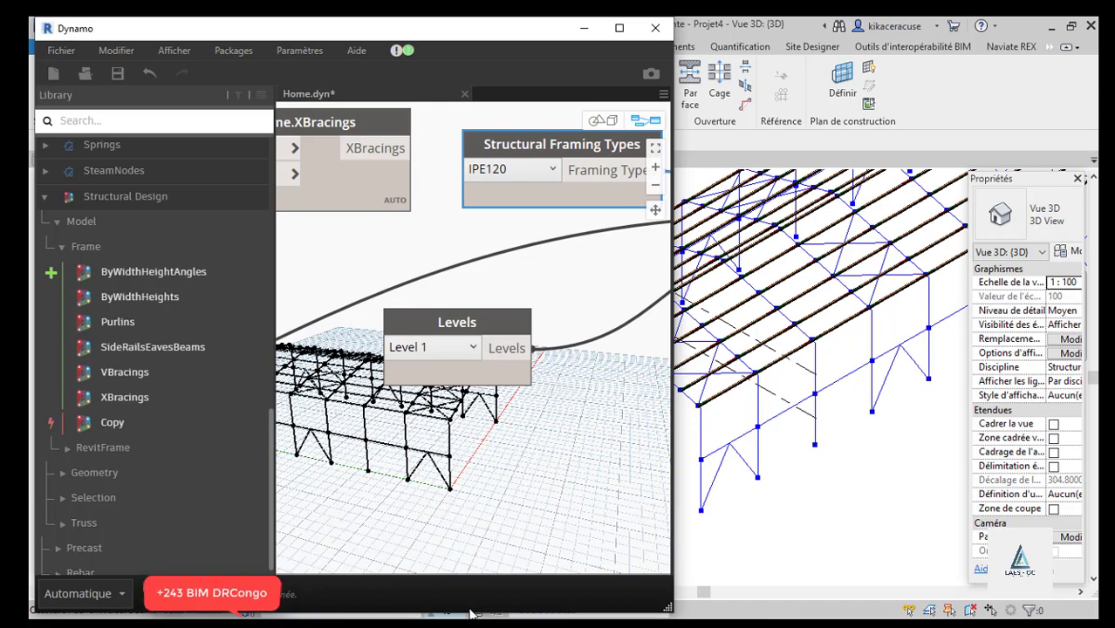
pyautogui.click(584, 28)
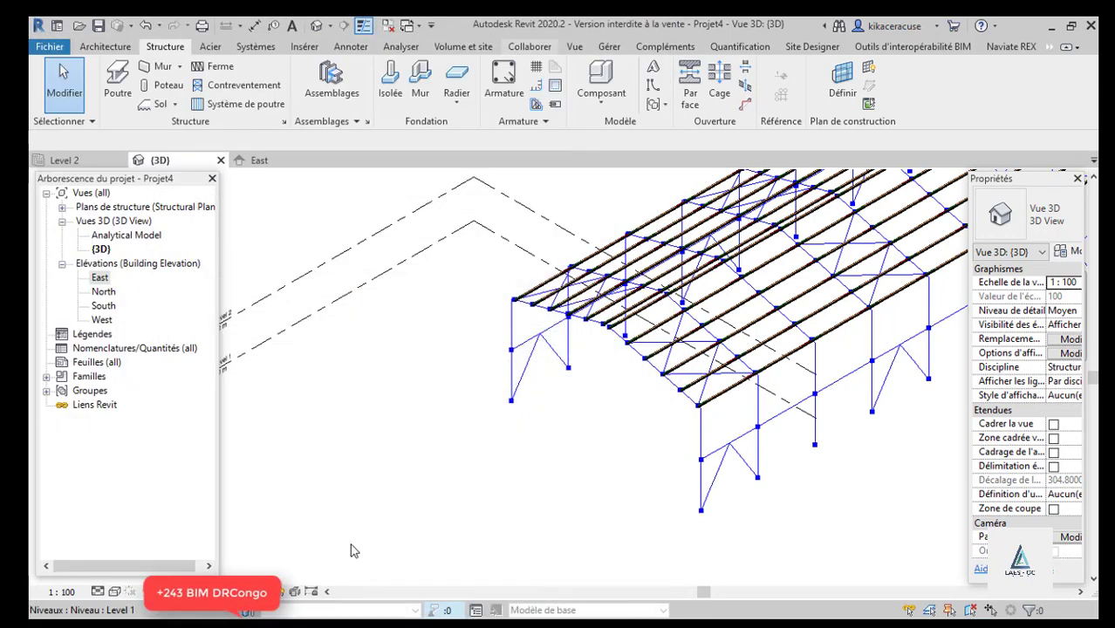
pyautogui.click(115, 593)
pyautogui.click(148, 527)
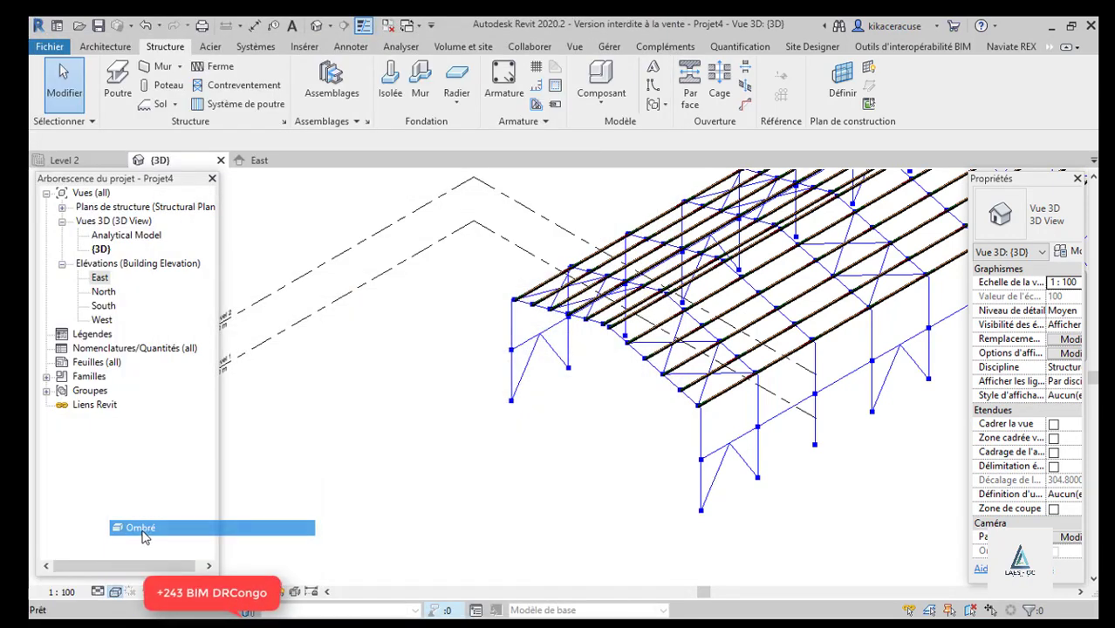
pyautogui.scroll(8, 761, 401)
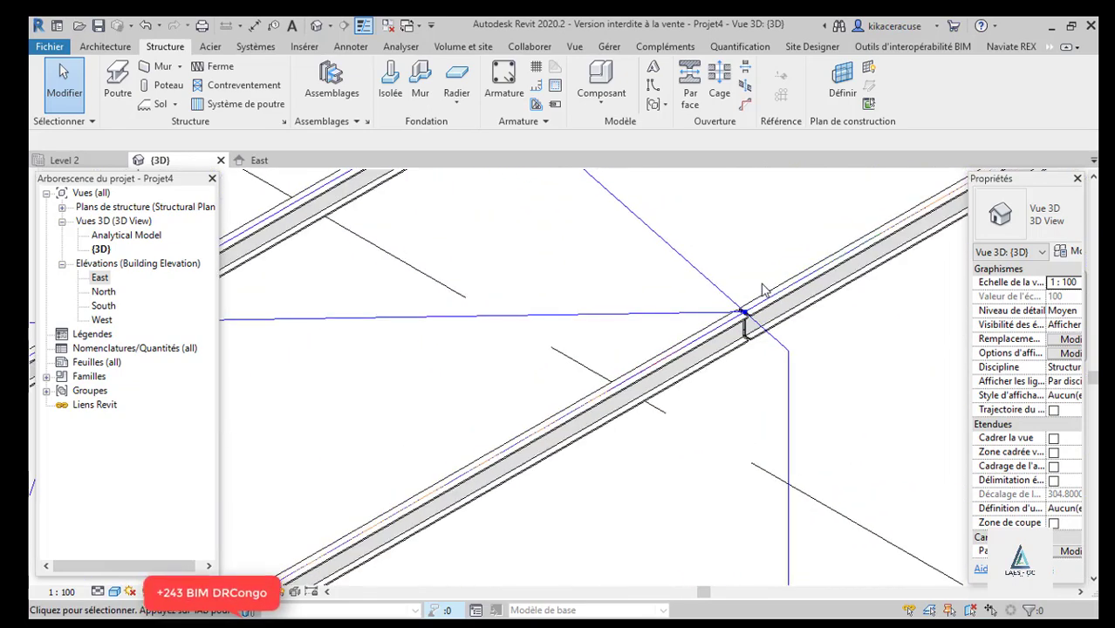
# - Return to Dynamo and move the Levels node directly beneath the Structural Framing Types node
pyautogui.hotkey('alt', 'Tab')
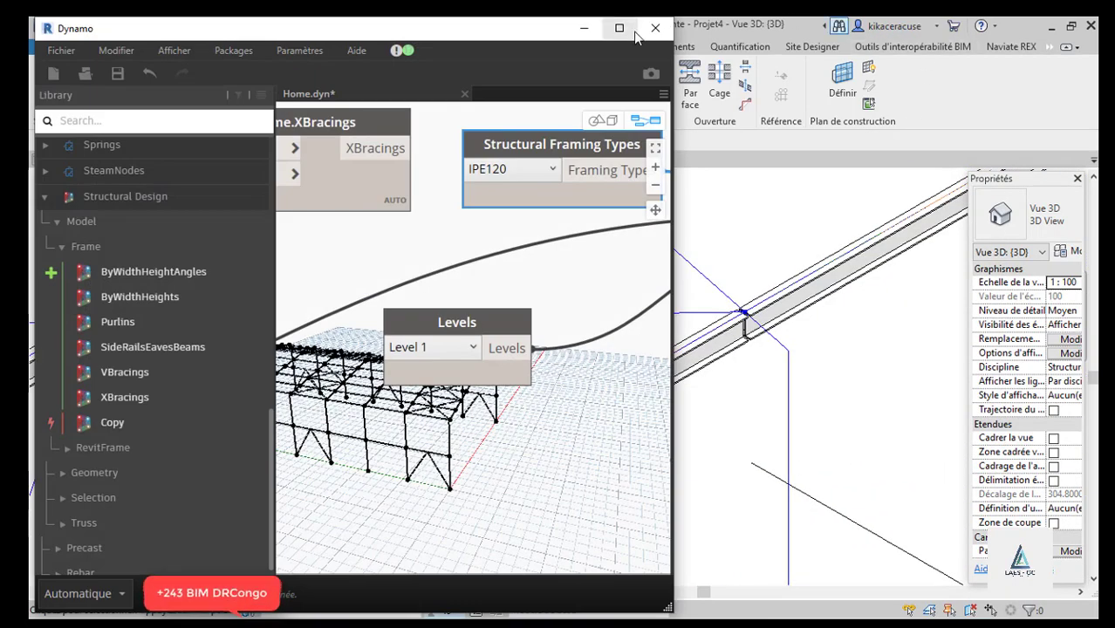
pyautogui.click(635, 33)
pyautogui.scroll(-3, 443, 361)
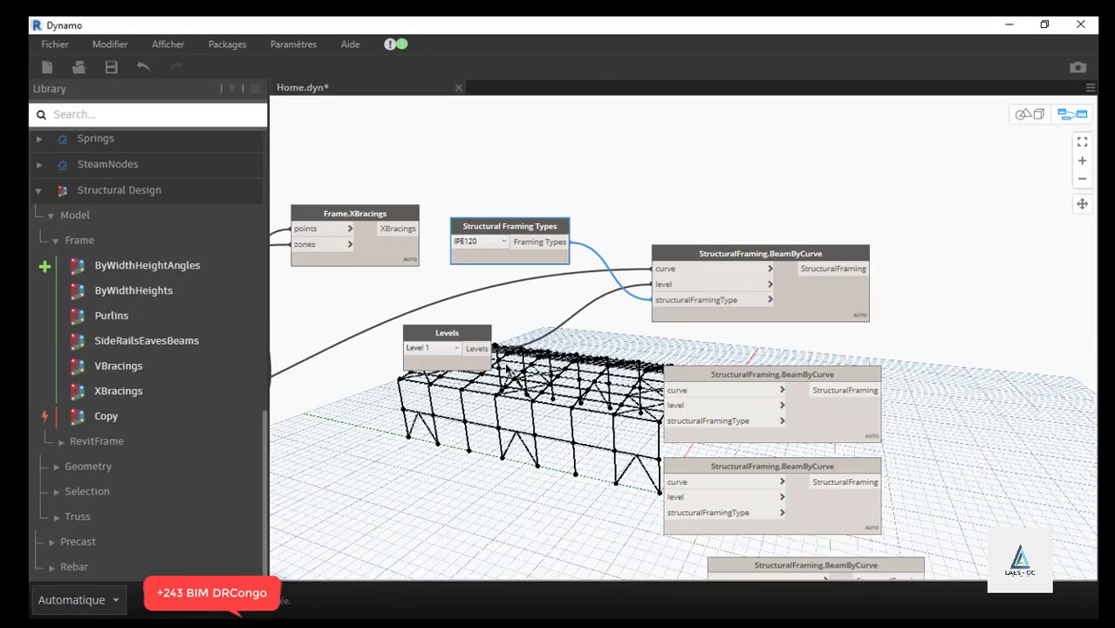
pyautogui.scroll(3, 506, 370)
pyautogui.scroll(-3, 610, 276)
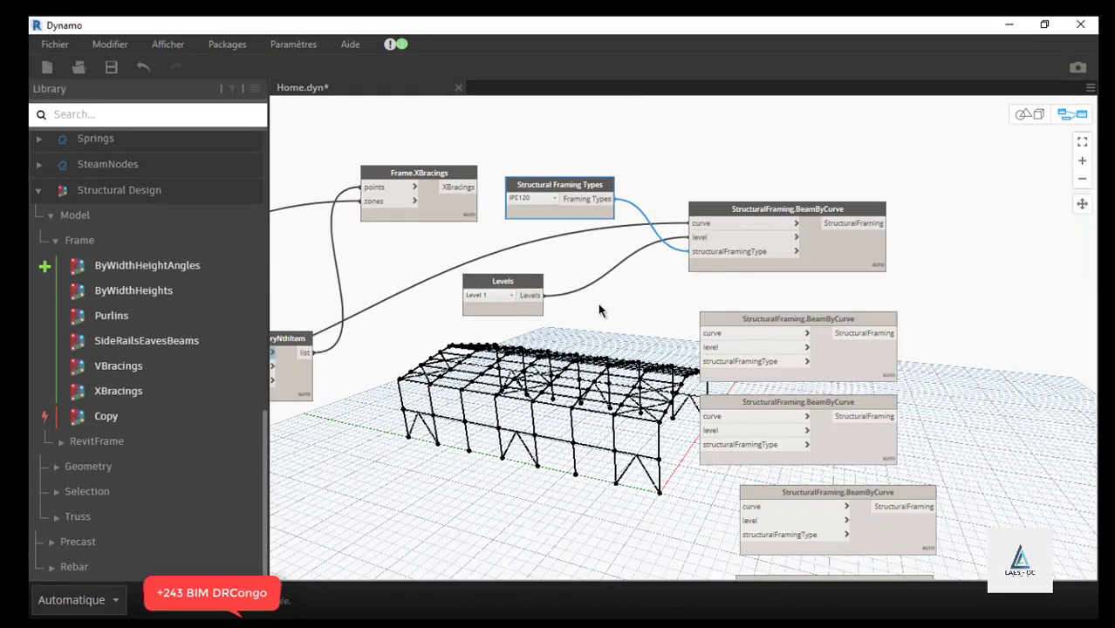
pyautogui.moveTo(510, 284); pyautogui.dragTo(561, 253)
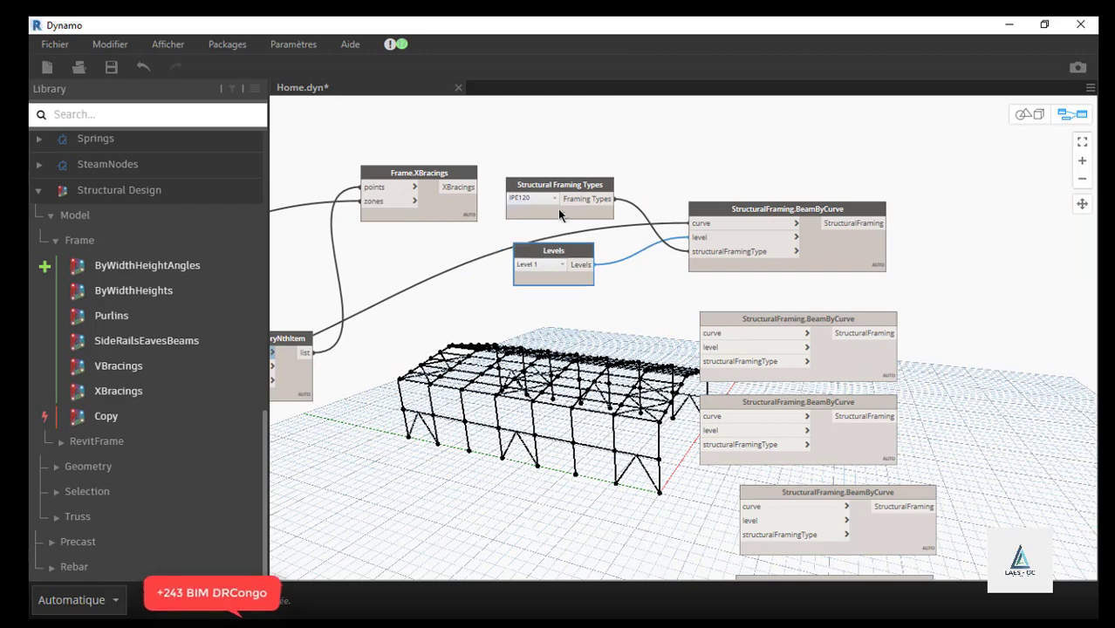
# - Duplicate the Structural Framing Types node and place the copy below the Levels node
pyautogui.click(551, 187)
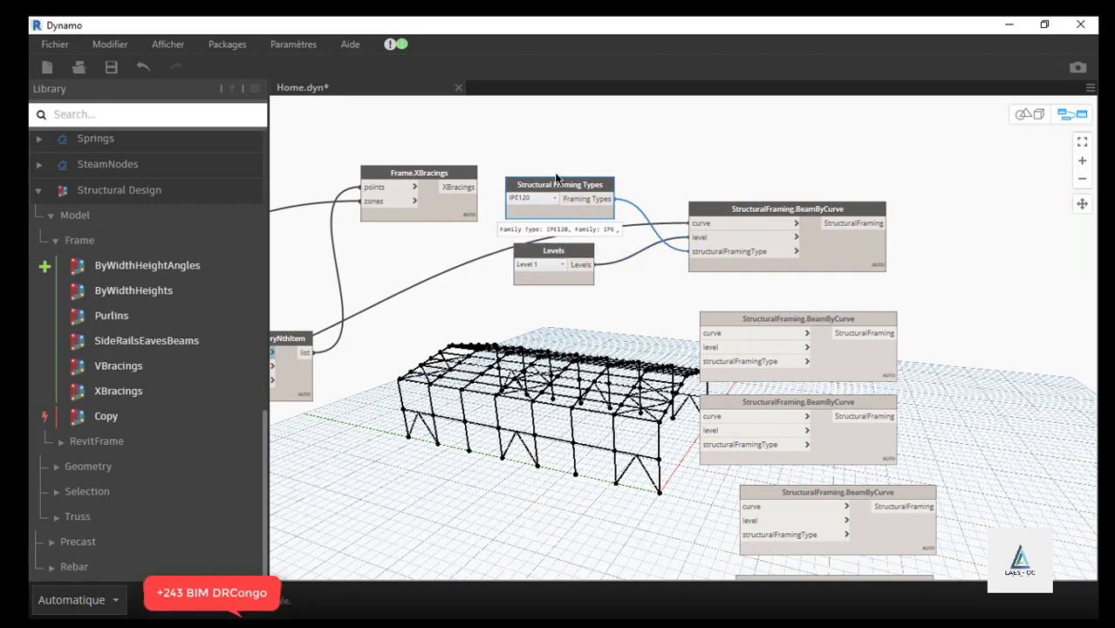
pyautogui.scroll(-3, 556, 179)
pyautogui.scroll(5, 567, 237)
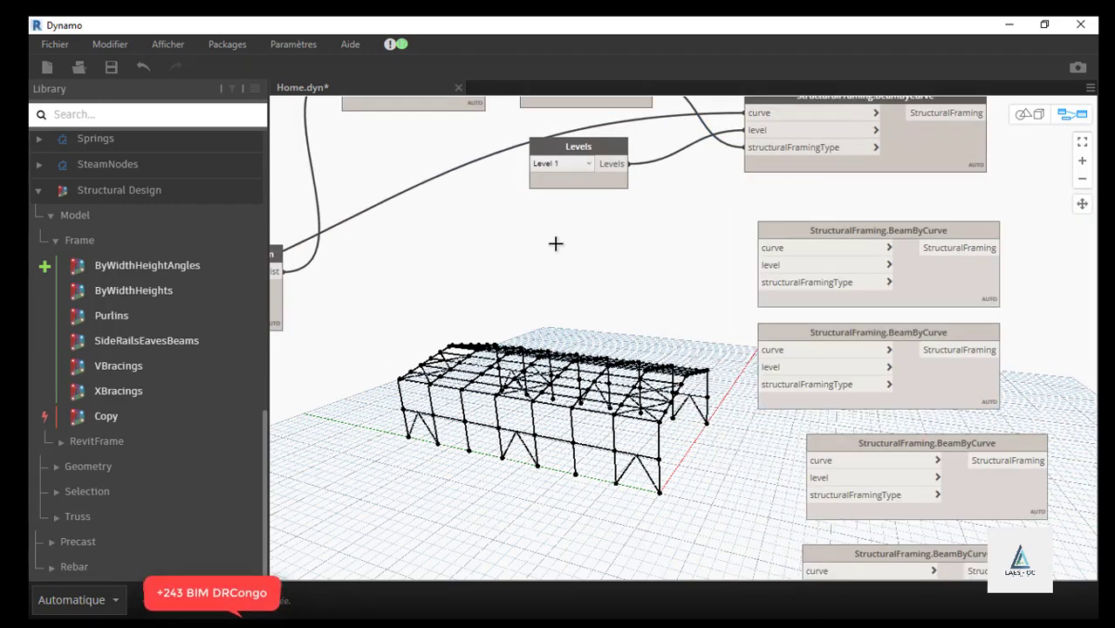
pyautogui.hotkey('ctrl', 'v')
pyautogui.moveTo(609, 256); pyautogui.dragTo(527, 263)
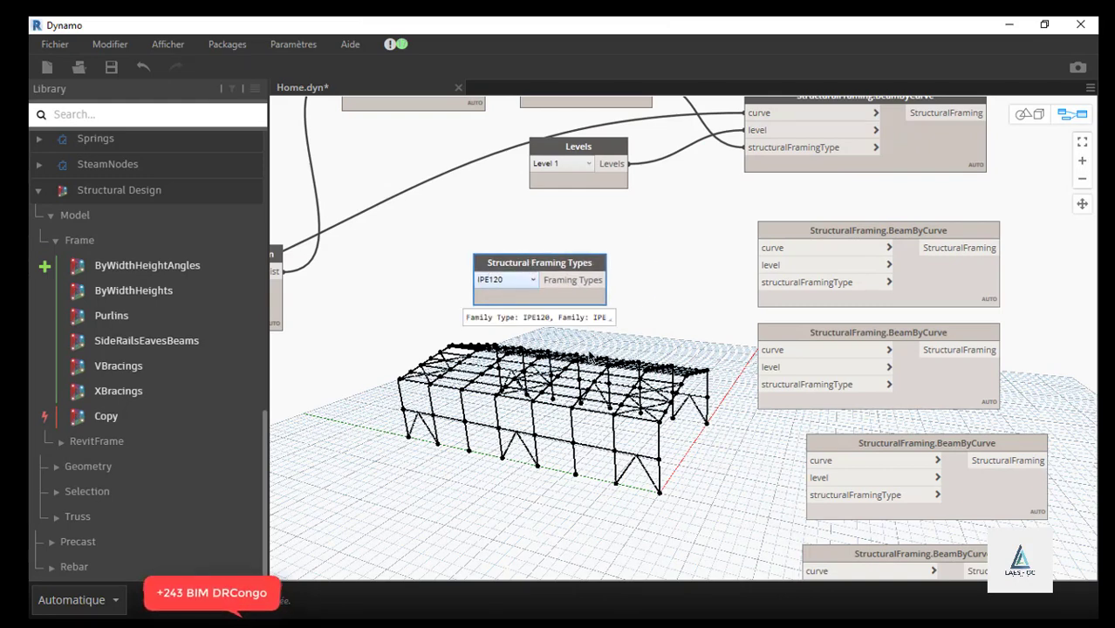
pyautogui.scroll(2, 610, 376)
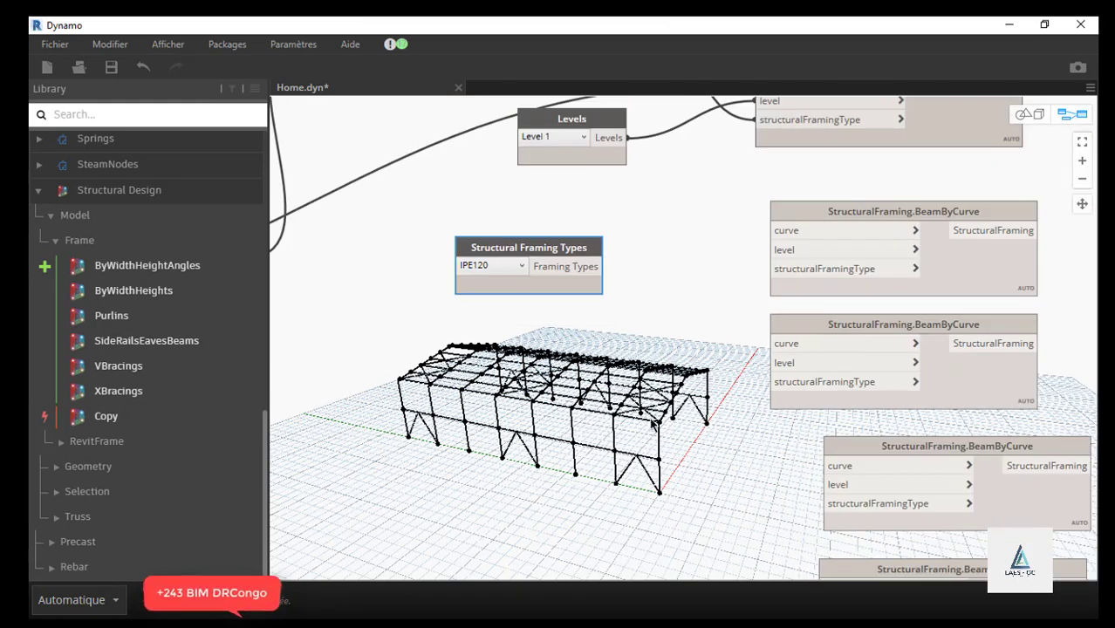
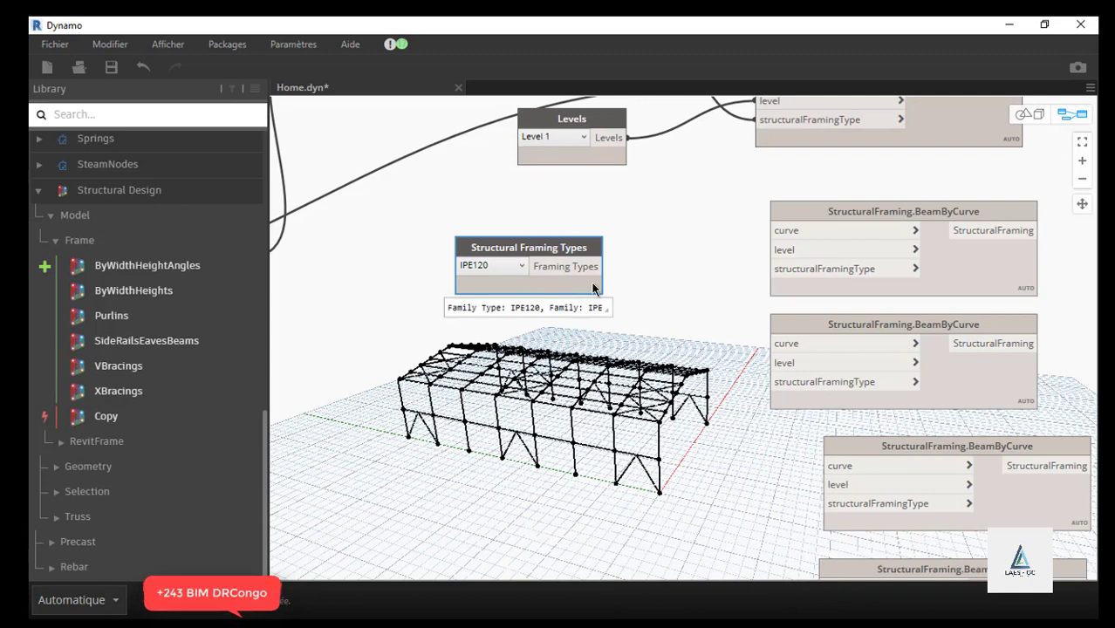
# - Set the framing type of the duplicated Structural Framing Types node to IPE240
pyautogui.scroll(2, 572, 276)
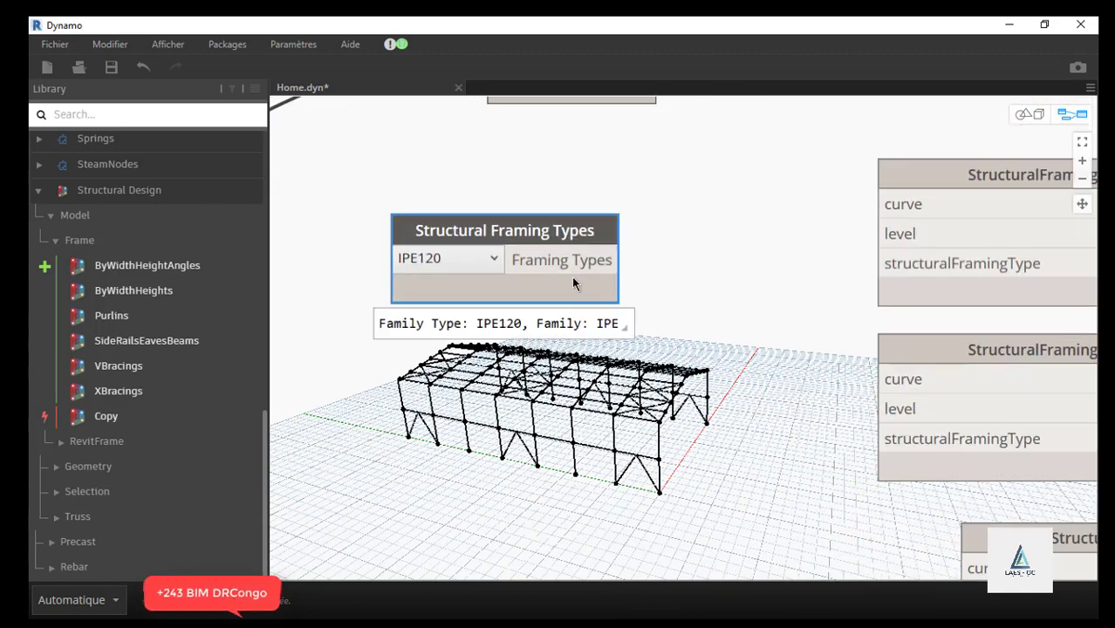
pyautogui.click(493, 259)
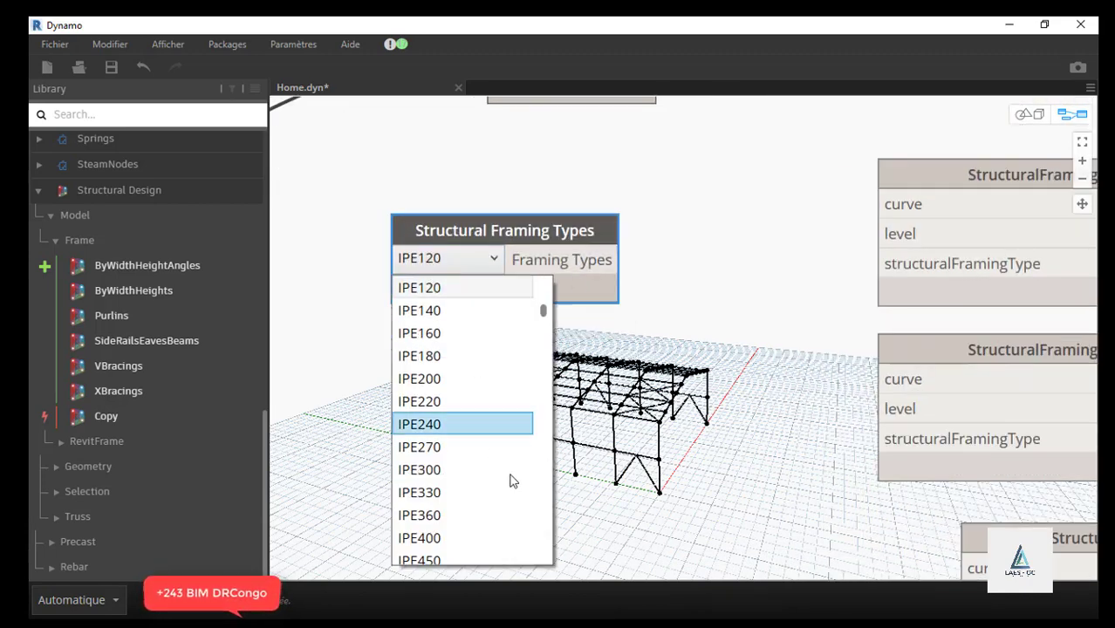
pyautogui.click(454, 425)
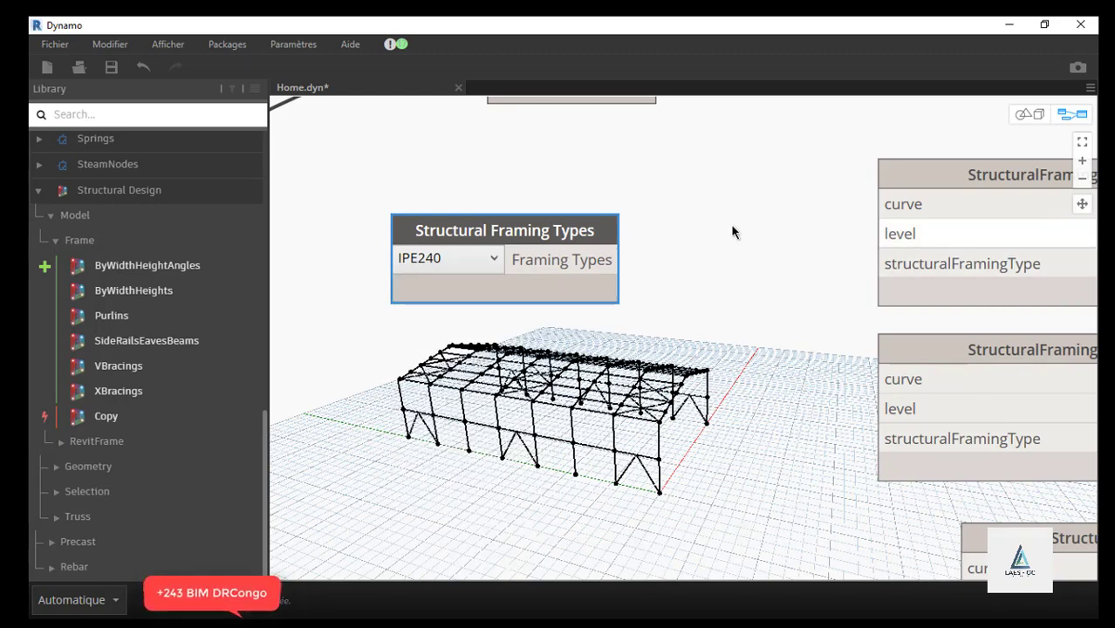
pyautogui.scroll(-4, 493, 259)
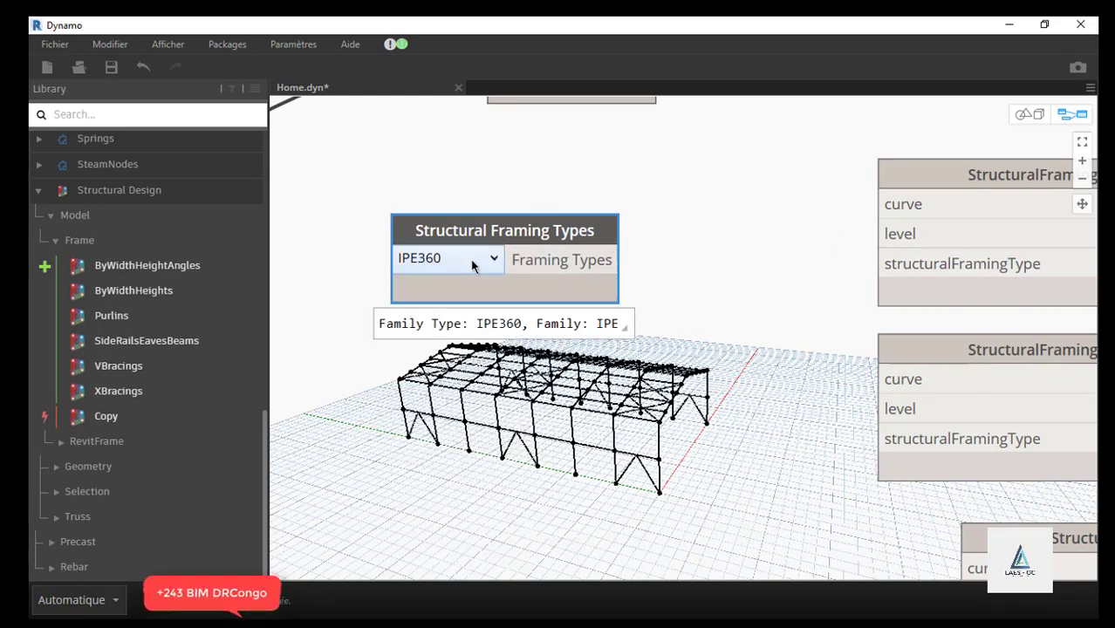
pyautogui.click(472, 265)
pyautogui.scroll(3, 450, 370)
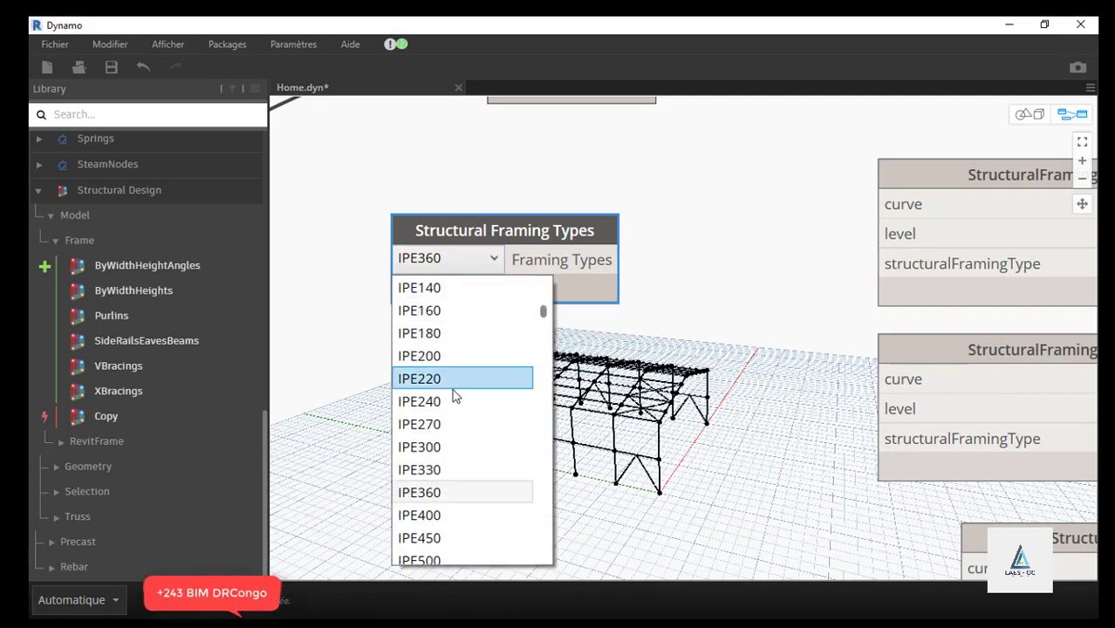
pyautogui.click(454, 401)
# - Connect the IPE240 framing type and the Level 1 output to the matching inputs of the second BeamByCurve node
pyautogui.scroll(-5, 452, 313)
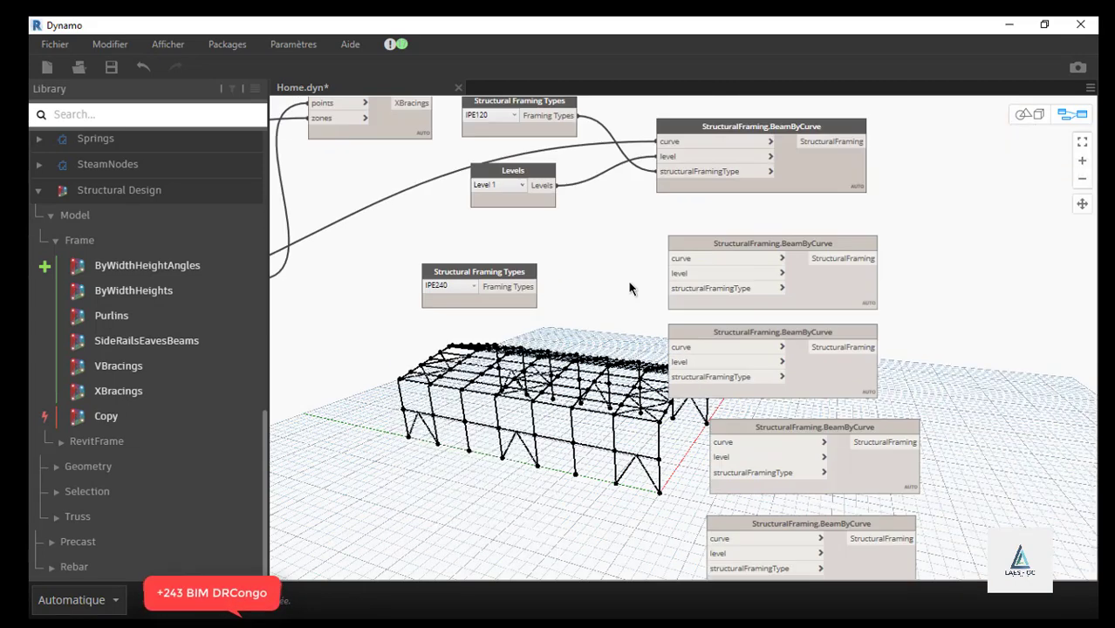
pyautogui.scroll(2, 551, 309)
pyautogui.moveTo(475, 299)
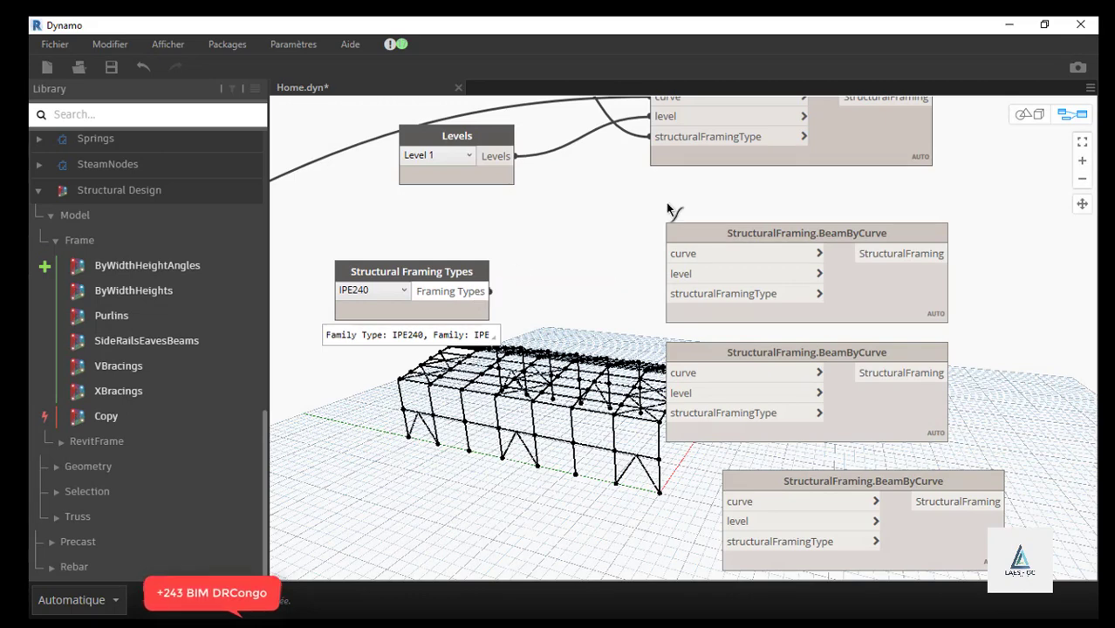
pyautogui.click(666, 293)
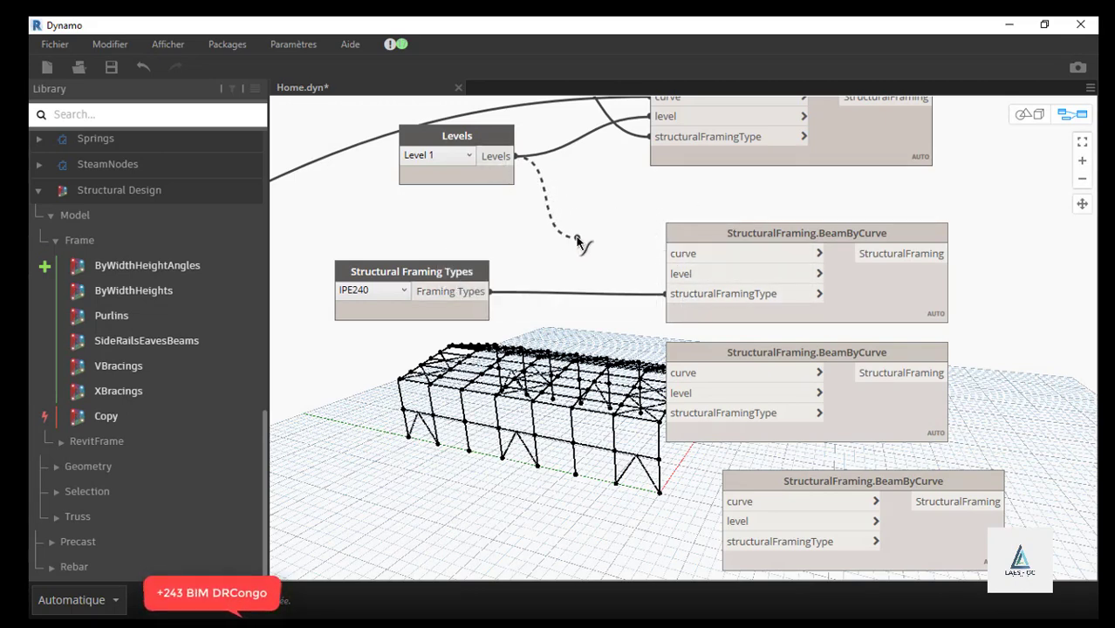
pyautogui.click(672, 274)
pyautogui.scroll(-3, 744, 206)
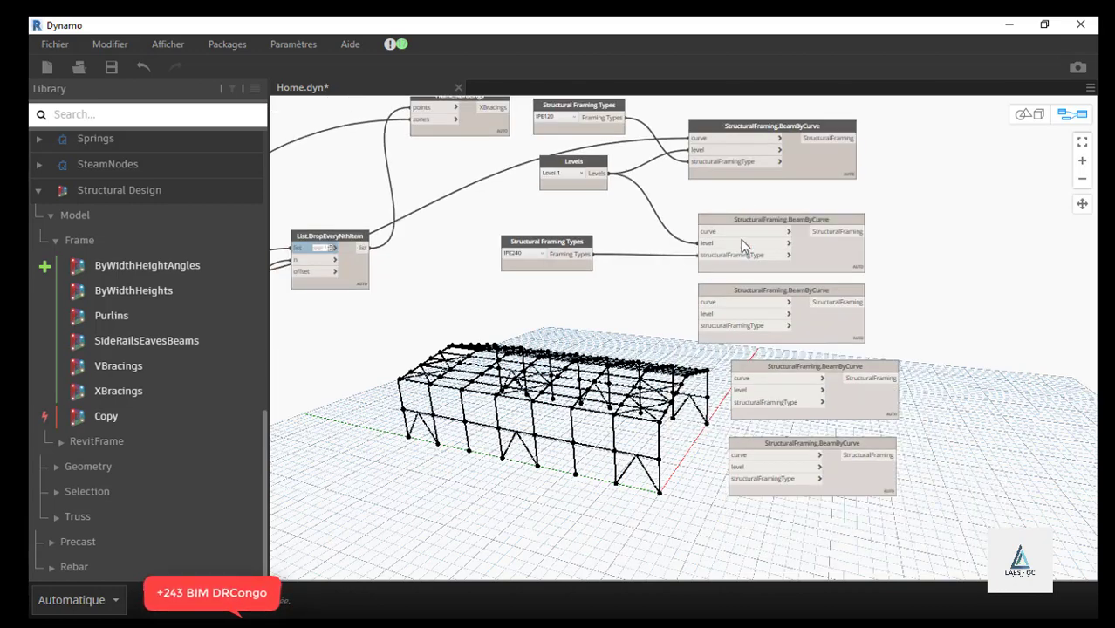
# - Connect the second BeamByCurve node's curve input to the Beams output of Frame.Copy
pyautogui.scroll(2, 743, 246)
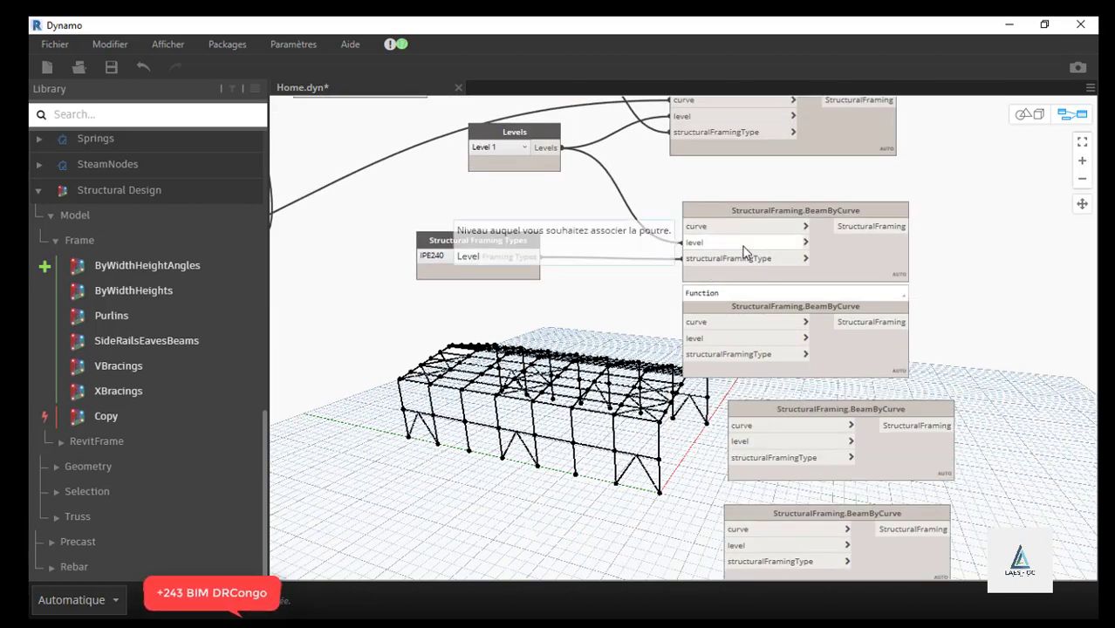
pyautogui.click(908, 226)
pyautogui.scroll(-3, 1012, 237)
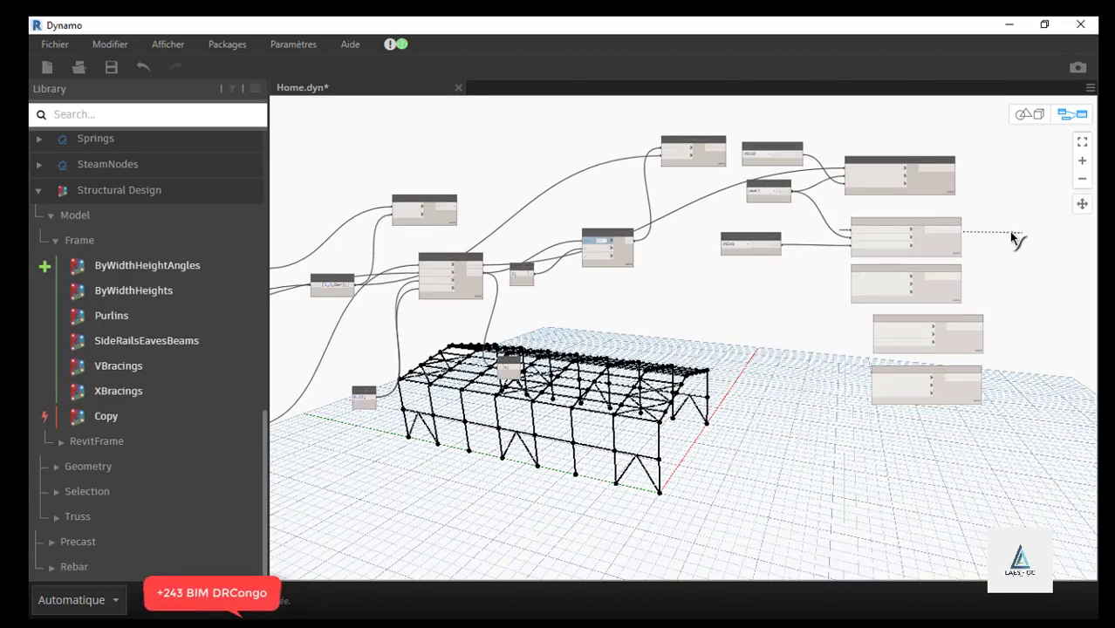
pyautogui.scroll(-3, 1013, 237)
pyautogui.scroll(3, 478, 291)
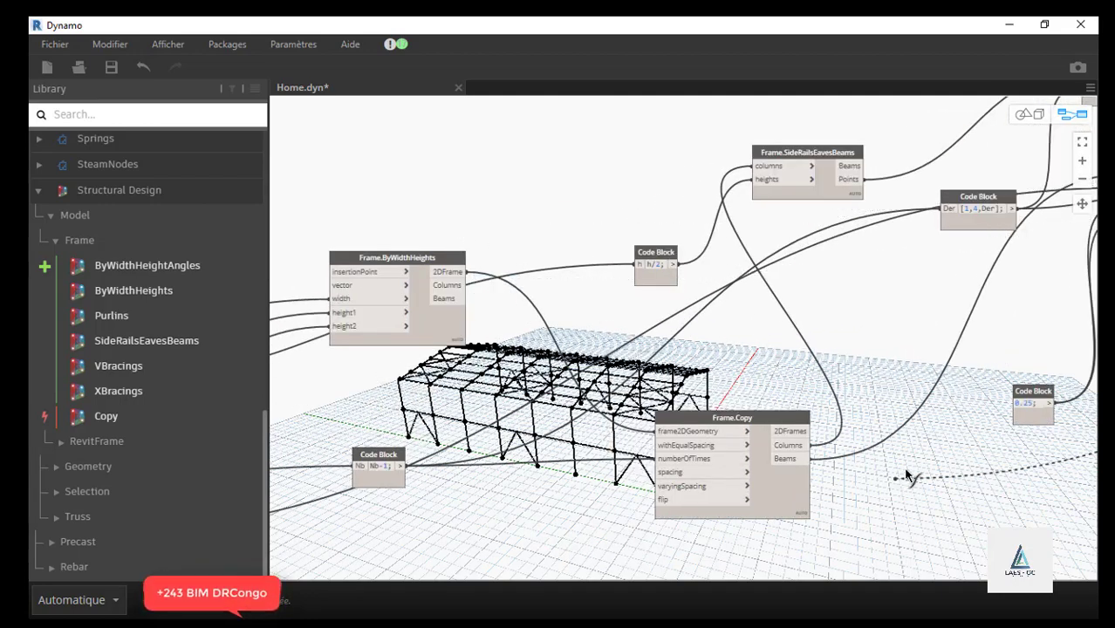
pyautogui.scroll(3, 890, 488)
pyautogui.scroll(2, 874, 458)
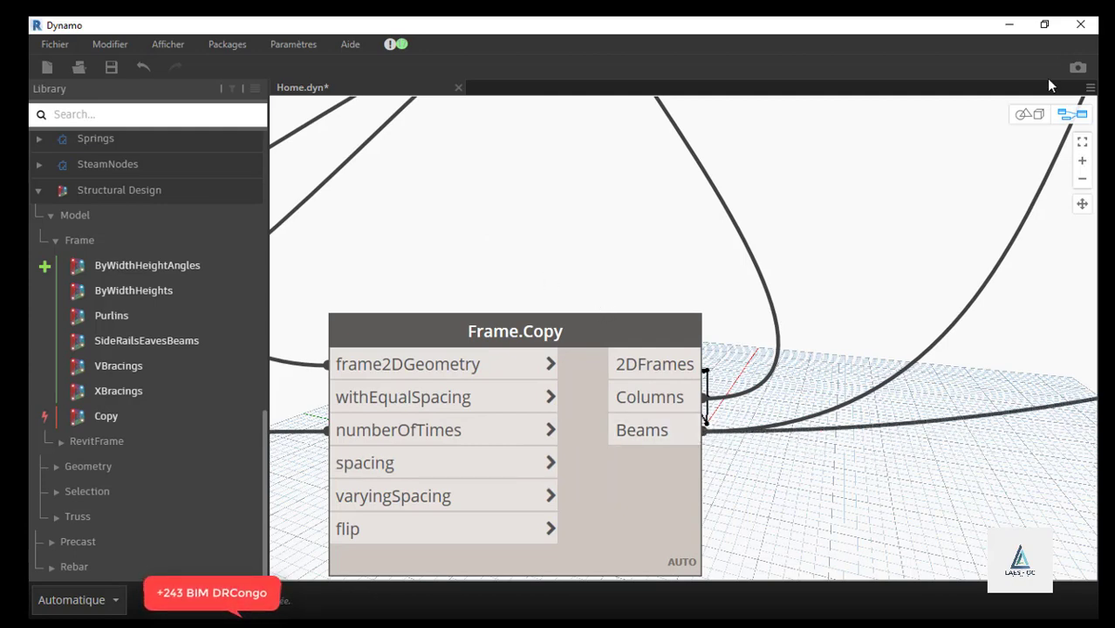
# - Switch to Revit to inspect the generated rafters up close in the 3D view, and return to the Dynamo graph
pyautogui.click(1041, 25)
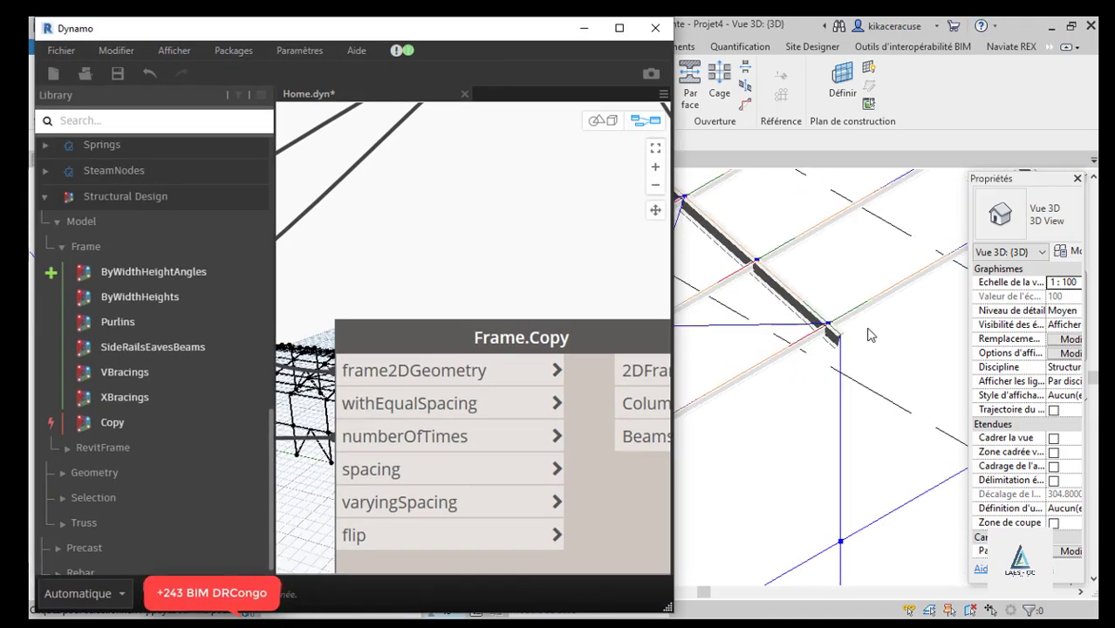
pyautogui.scroll(6, 880, 342)
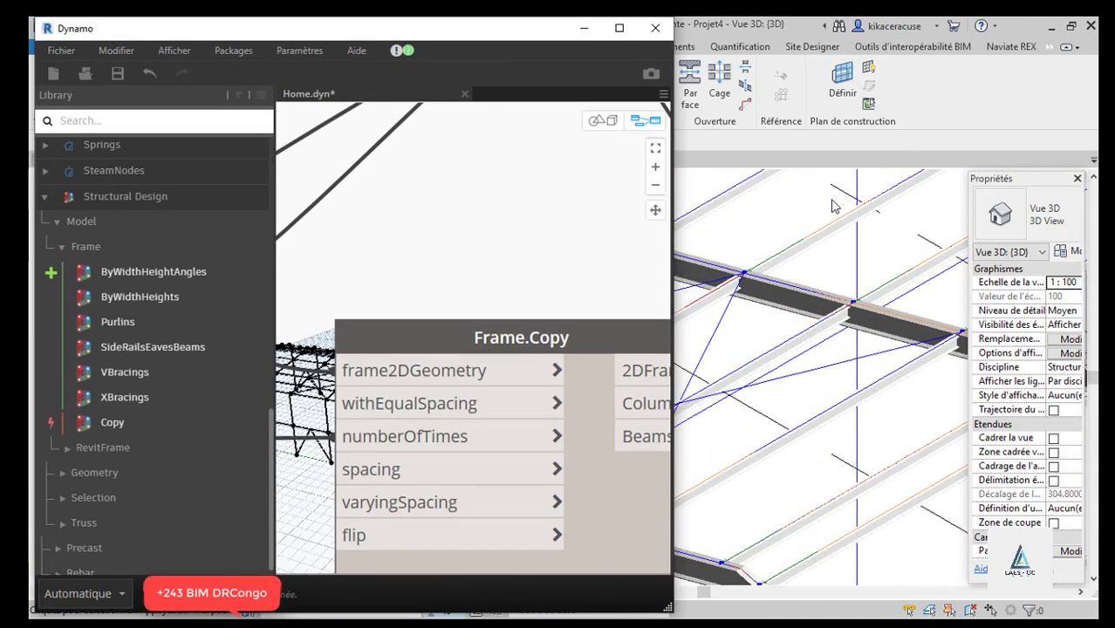
pyautogui.scroll(-3, 746, 336)
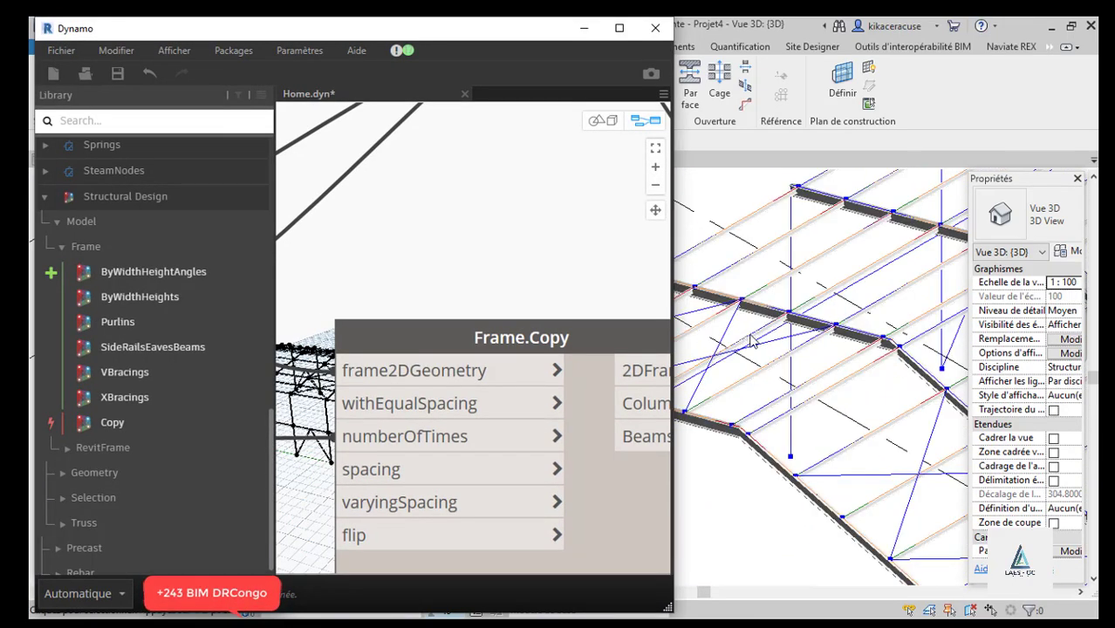
pyautogui.click(619, 28)
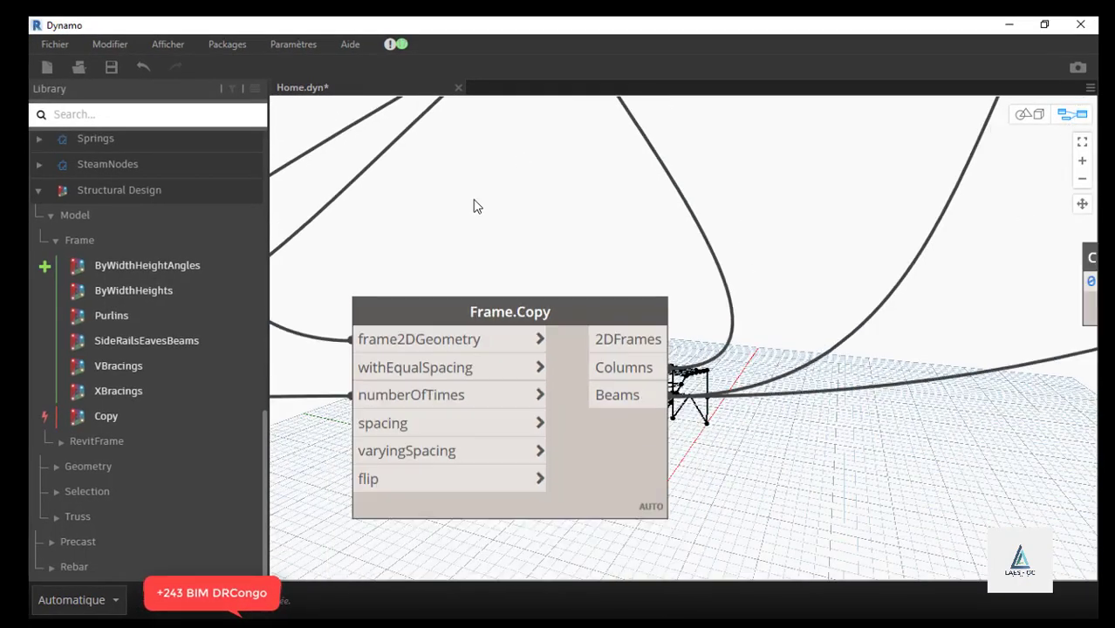
# - Move the IPE240 Structural Framing Types node closer beneath the Levels node
pyautogui.scroll(-5, 476, 209)
pyautogui.scroll(-2, 475, 209)
pyautogui.scroll(8, 768, 164)
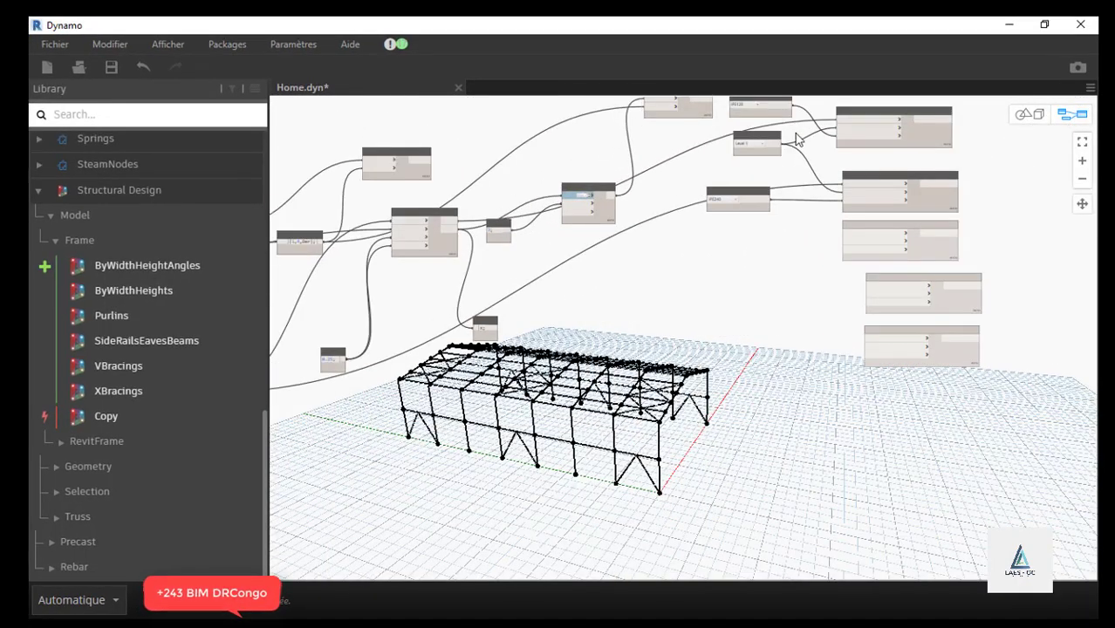
pyautogui.scroll(-4, 602, 284)
pyautogui.scroll(5, 672, 238)
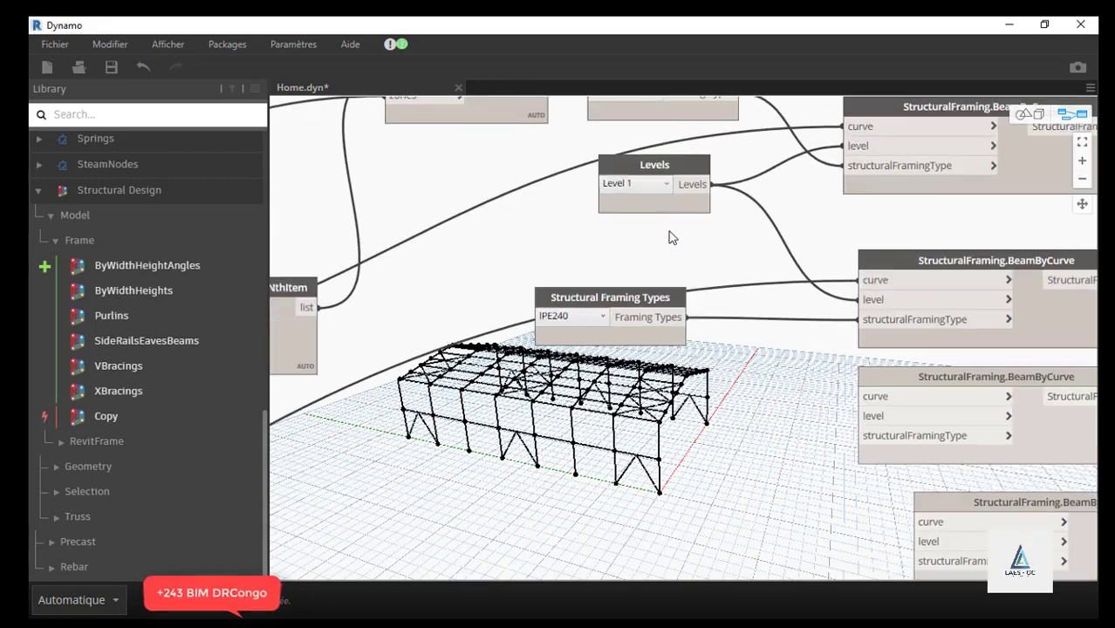
pyautogui.moveTo(613, 293); pyautogui.dragTo(651, 246)
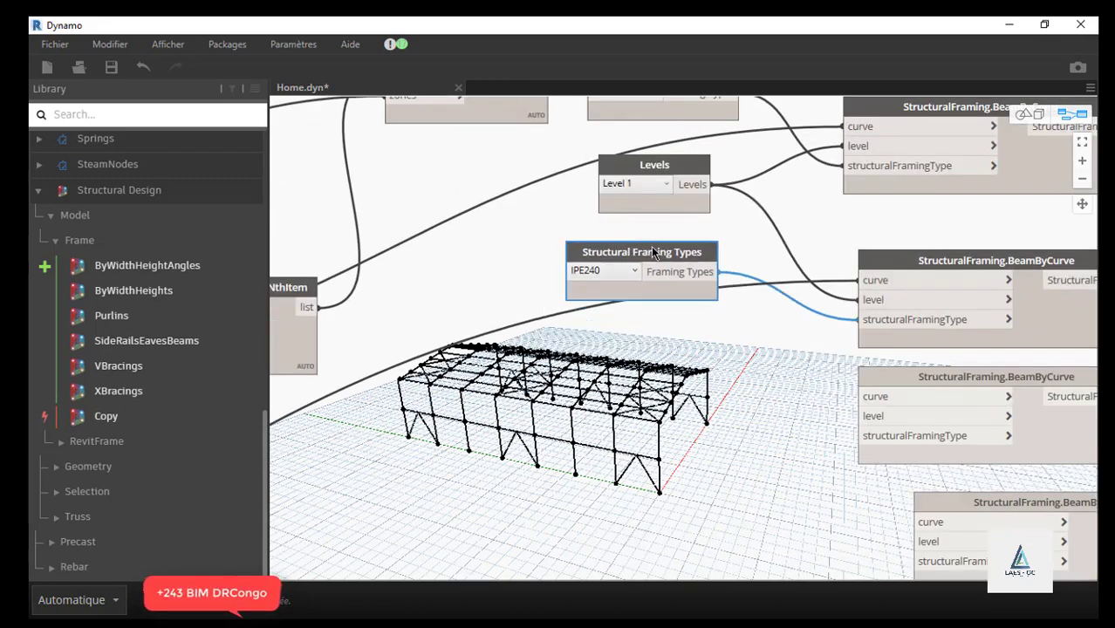
# - Duplicate the IPE240 Structural Framing Types node below the original and connect Level 1 to the third BeamByCurve node's level input
pyautogui.scroll(-2, 651, 246)
pyautogui.scroll(1, 647, 245)
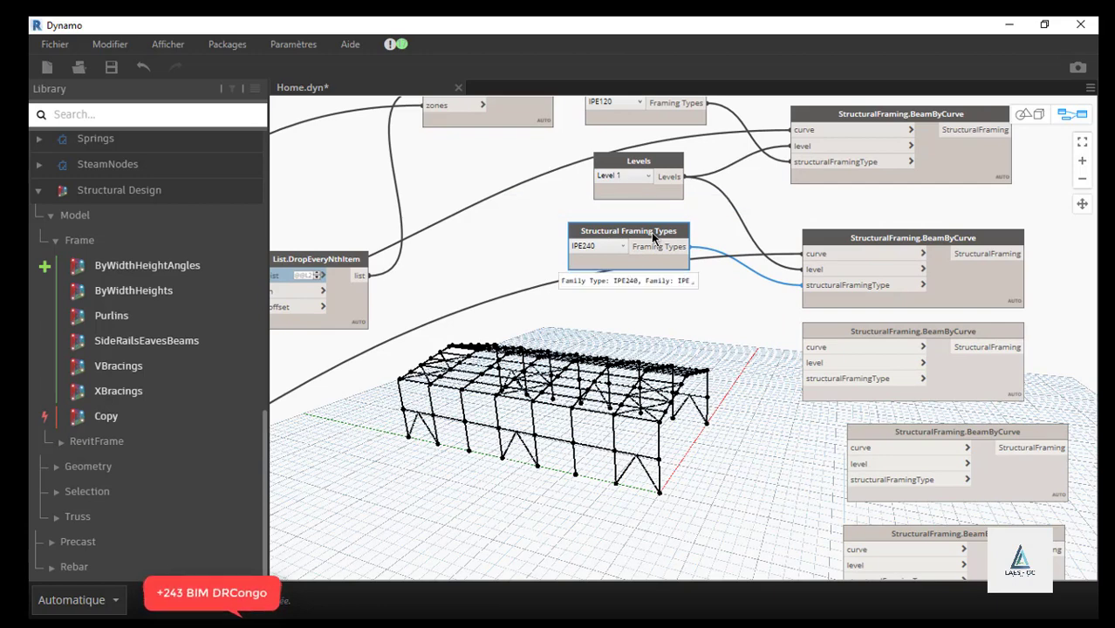
pyautogui.scroll(-1, 686, 253)
pyautogui.scroll(2, 652, 273)
pyautogui.click(650, 274)
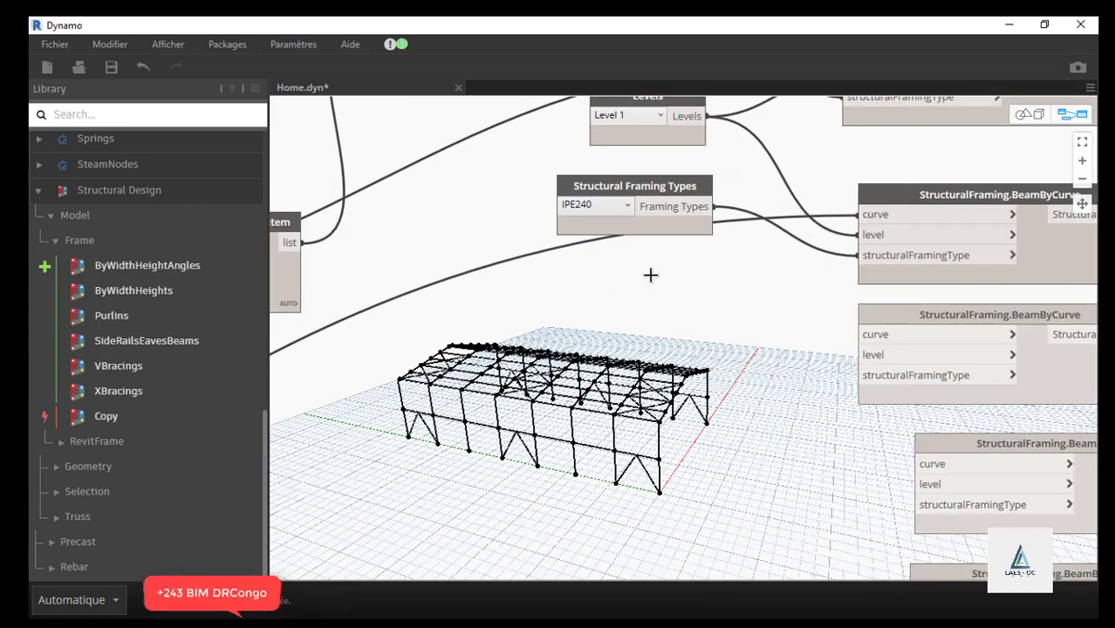
pyautogui.hotkey('ctrl', 'v')
pyautogui.moveTo(797, 237); pyautogui.dragTo(570, 287)
pyautogui.scroll(-1, 685, 215)
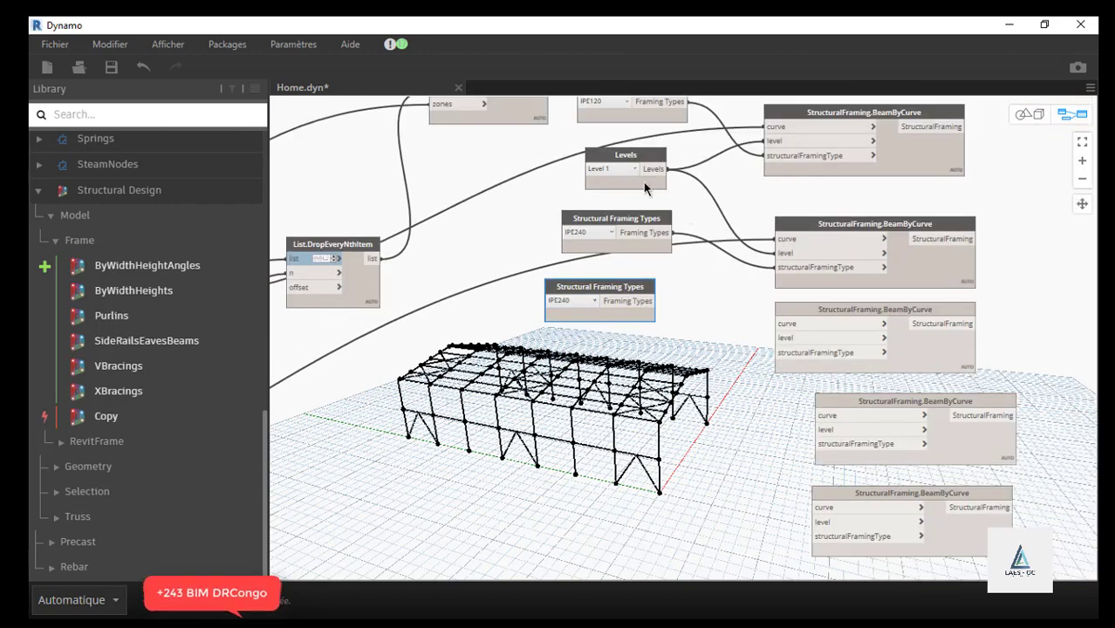
pyautogui.moveTo(659, 172); pyautogui.dragTo(781, 339)
# - Set the framing type of the newly duplicated Structural Framing Types node to HEA260
pyautogui.scroll(3, 643, 301)
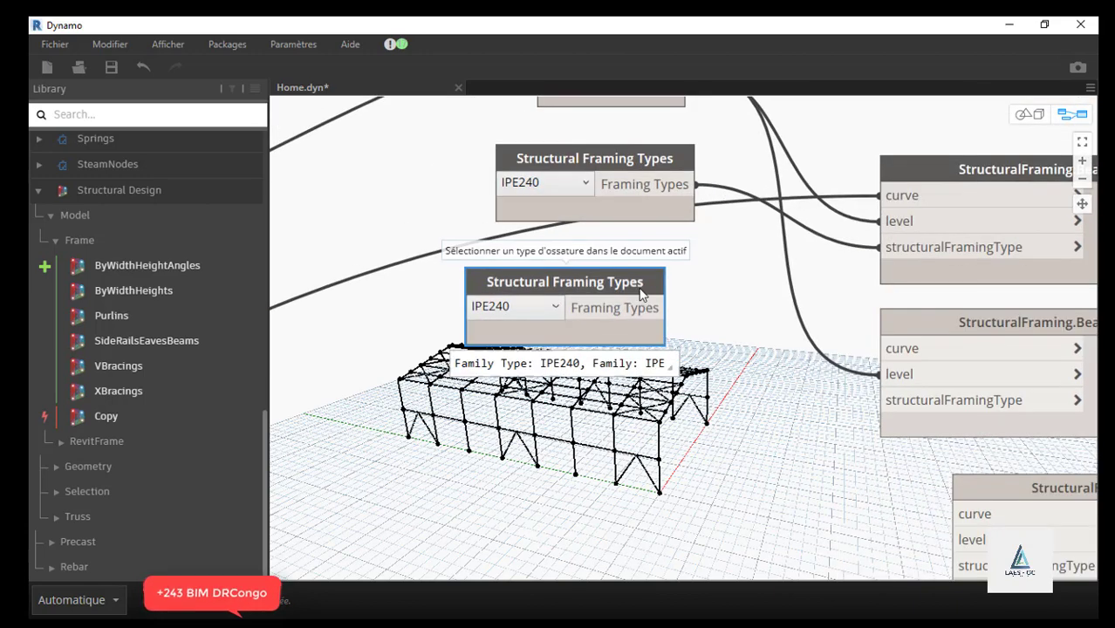
pyautogui.click(555, 306)
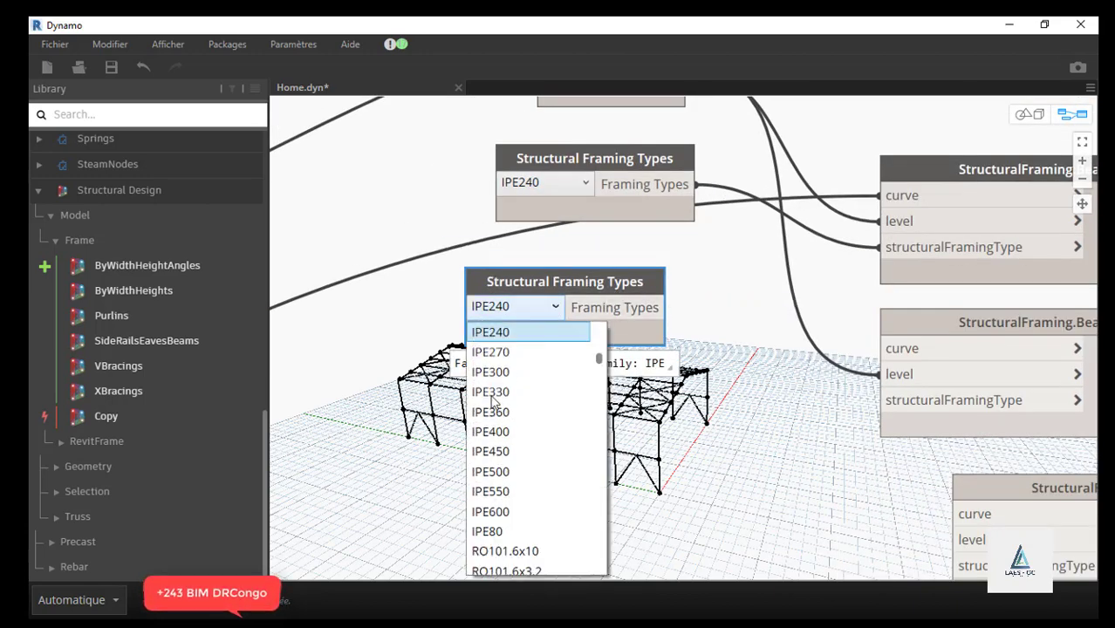
pyautogui.scroll(-15, 550, 392)
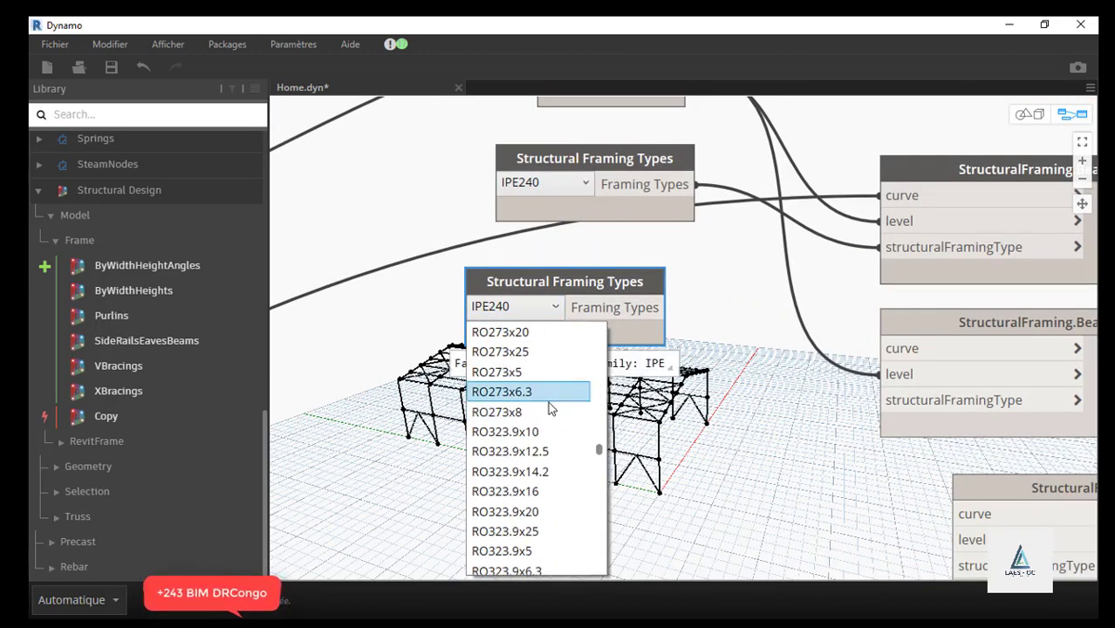
pyautogui.scroll(-20, 549, 408)
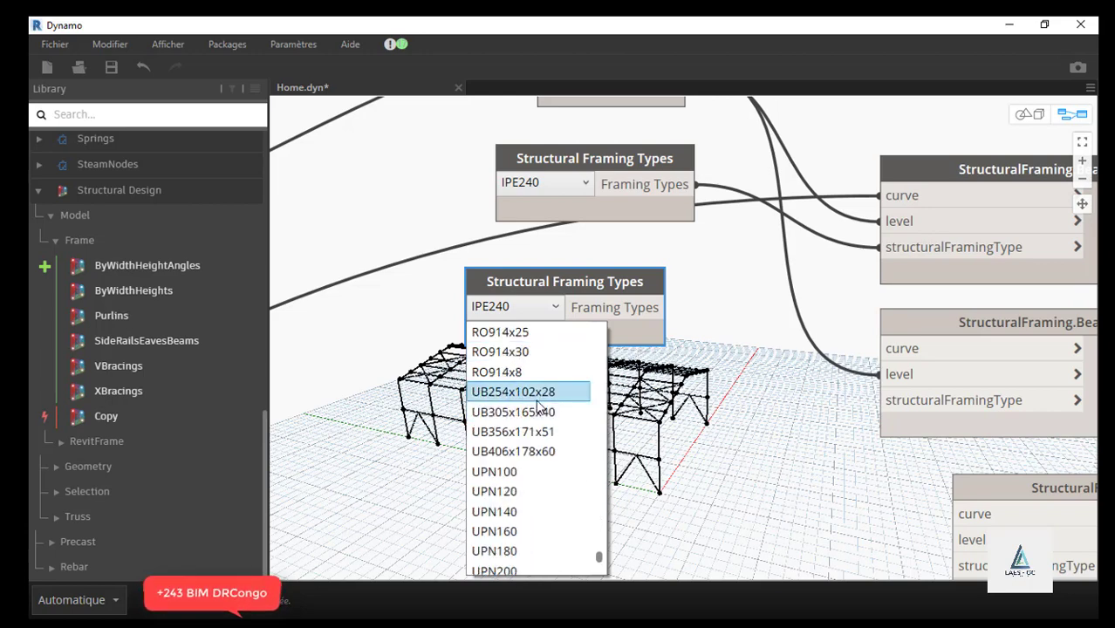
pyautogui.scroll(15, 539, 407)
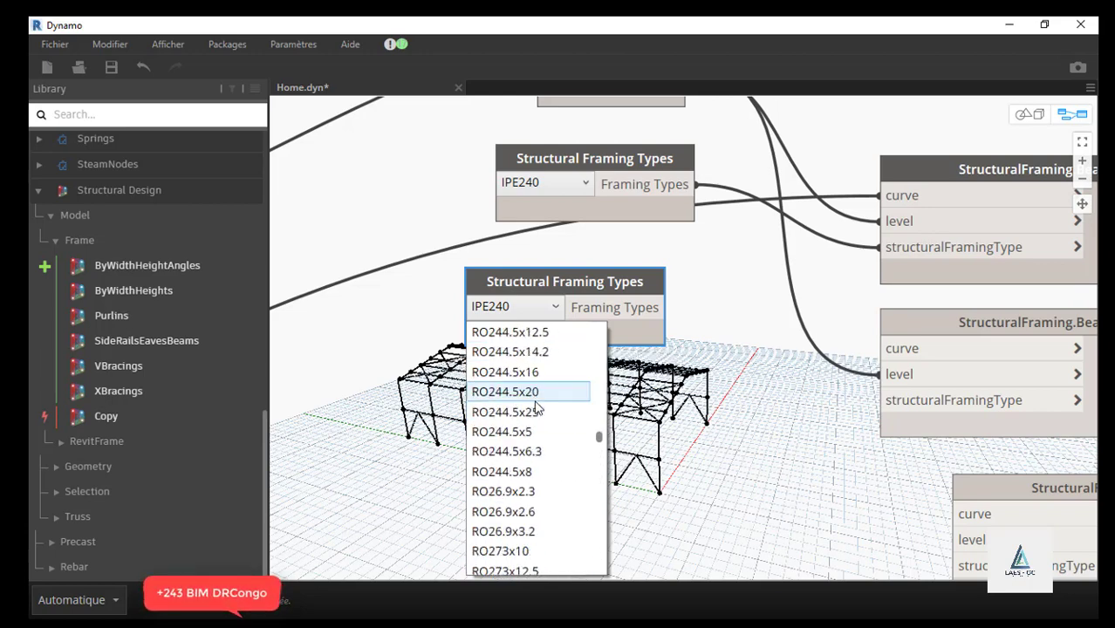
pyautogui.scroll(15, 537, 407)
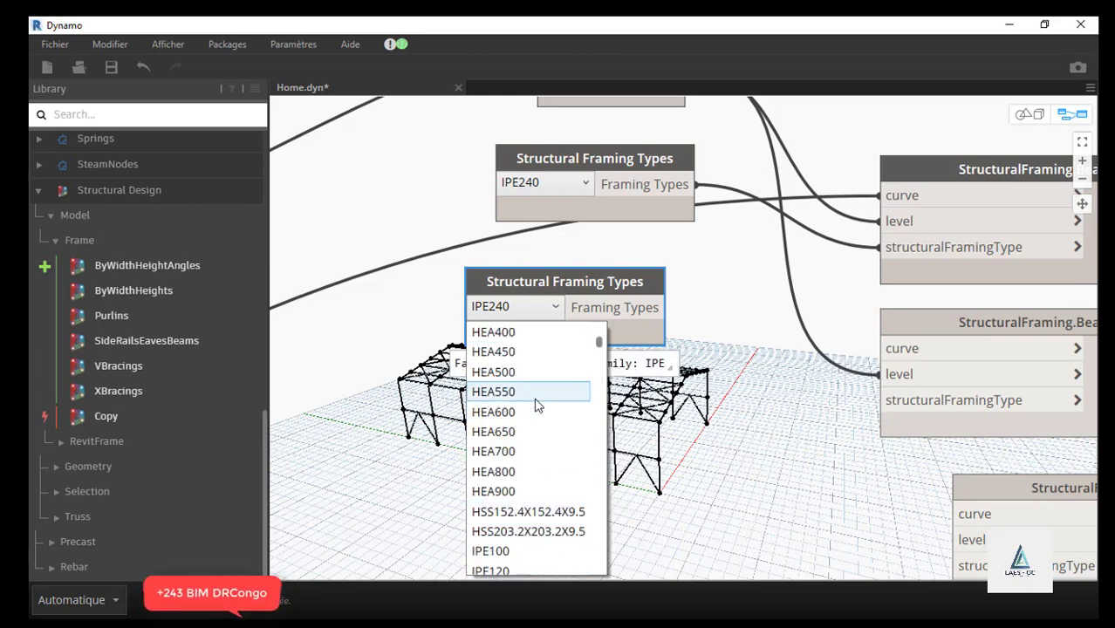
pyautogui.scroll(5, 537, 405)
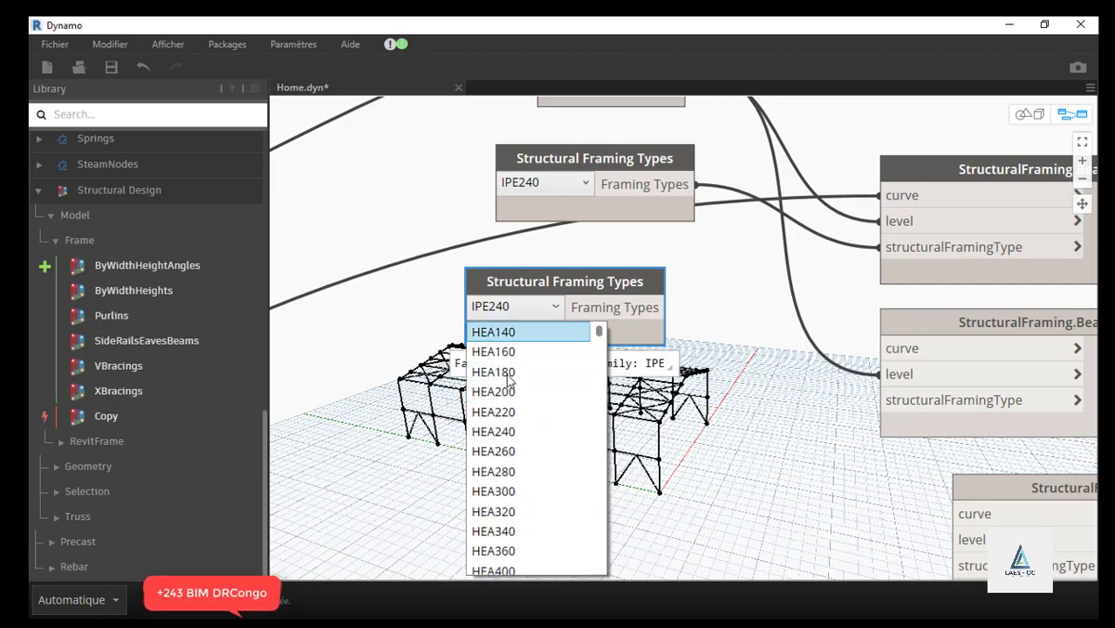
pyautogui.click(517, 451)
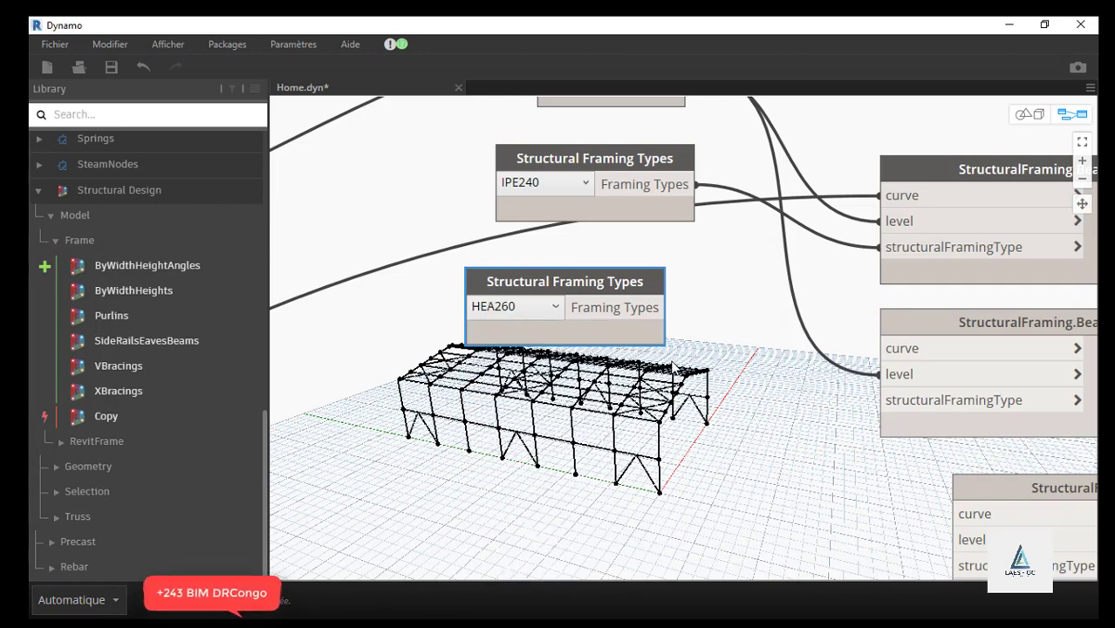
# - Connect the HEA260 framing type and the Columns output of Frame.Copy to the third BeamByCurve node's structuralFramingType and curve inputs
pyautogui.click(667, 308)
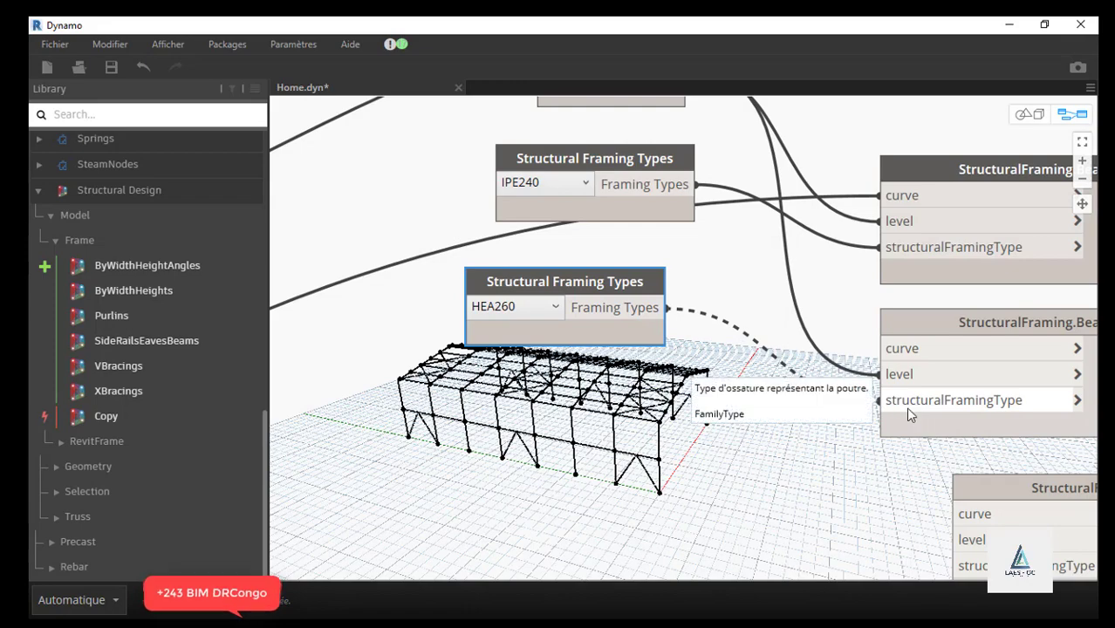
pyautogui.scroll(-5, 341, 434)
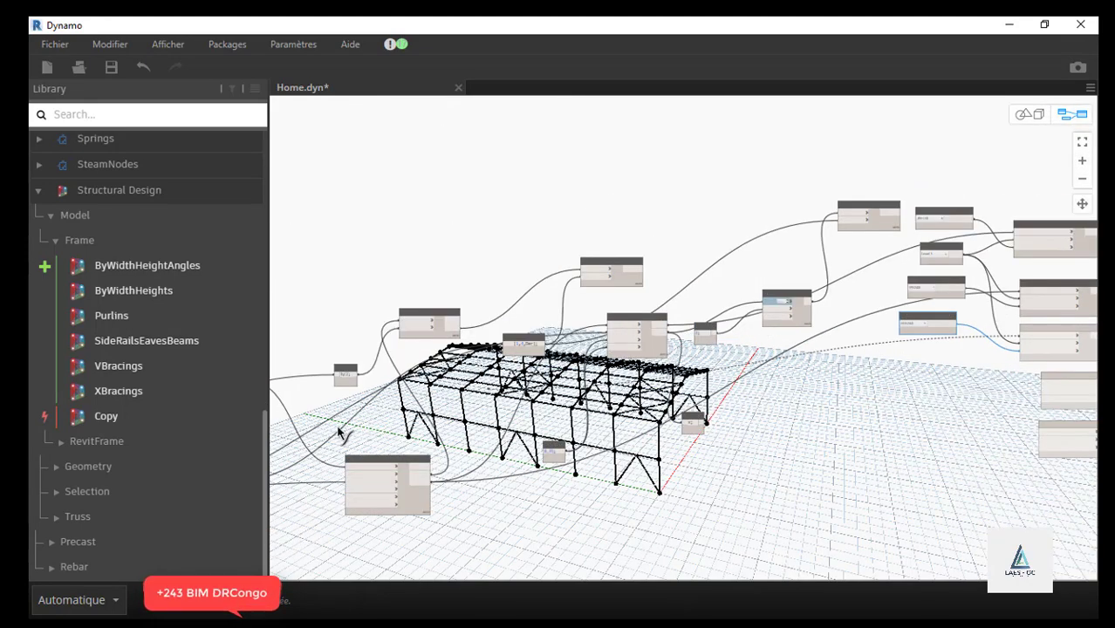
pyautogui.scroll(5, 435, 474)
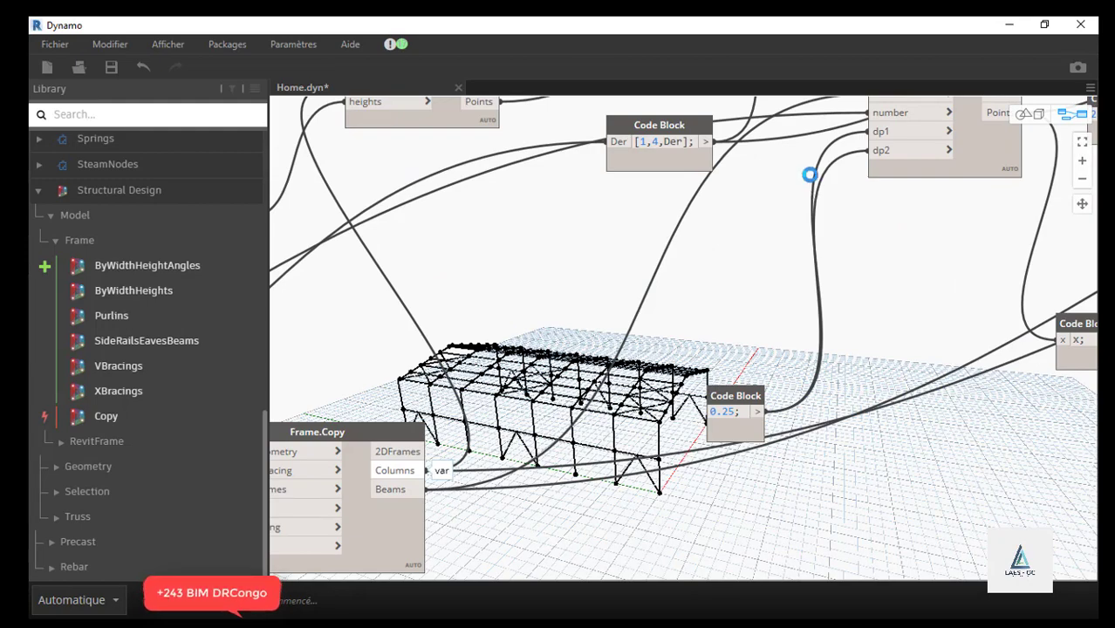
# - Switch to Revit to inspect the generated columns in the 3D view, and return to the Dynamo graph
pyautogui.click(1044, 27)
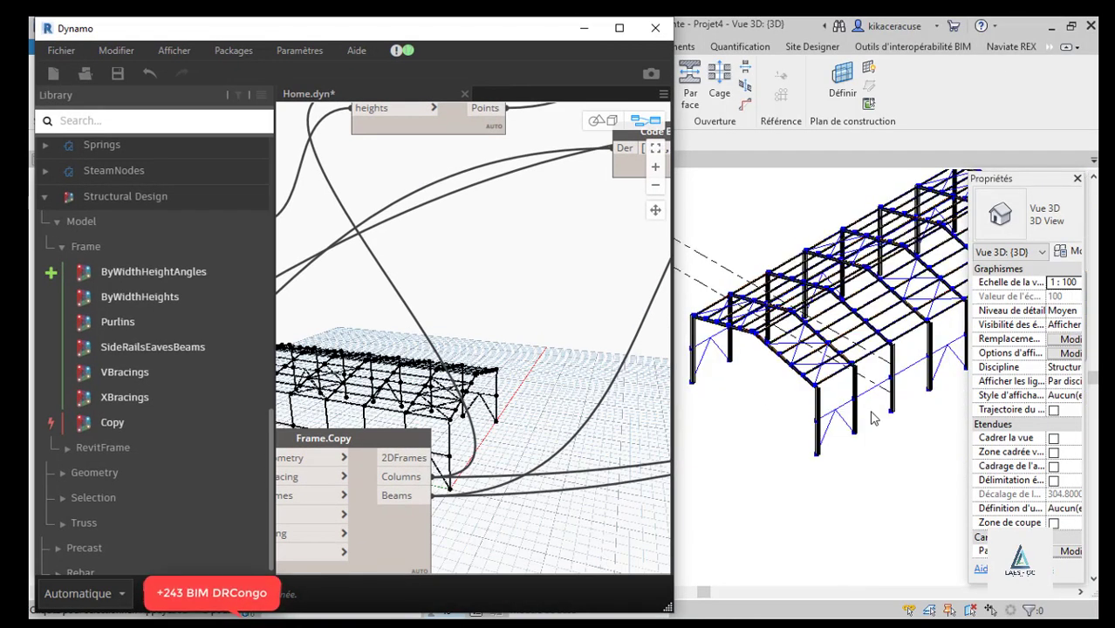
pyautogui.scroll(3, 867, 360)
pyautogui.scroll(3, 851, 346)
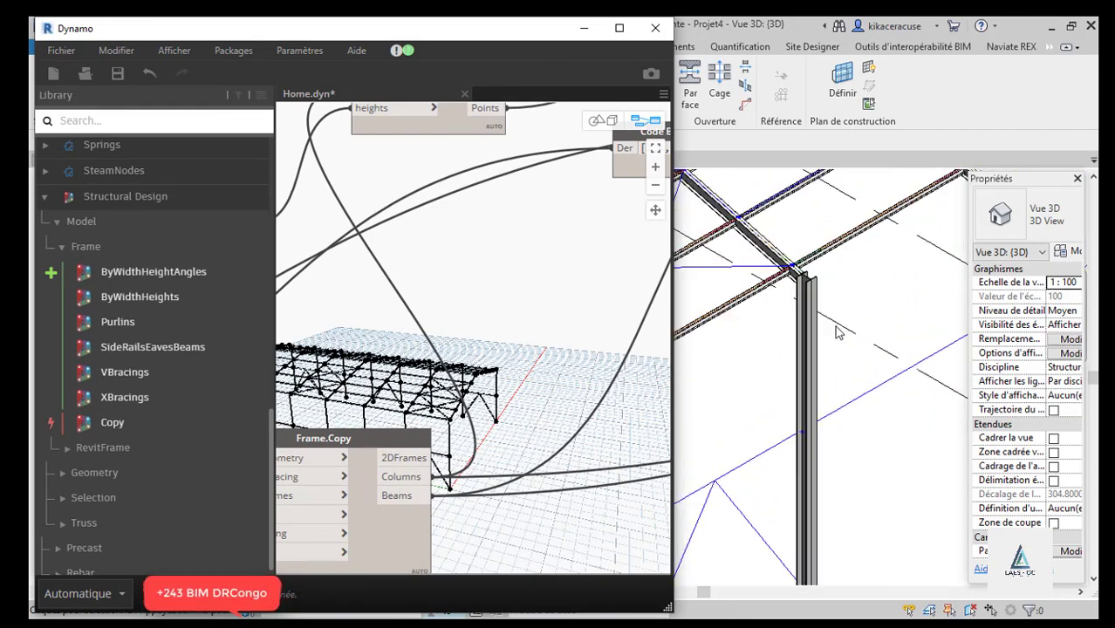
pyautogui.click(619, 29)
# - Duplicate the HEA260 Structural Framing Types node and place the copy below the original, beside the unconnected BeamByCurve nodes
pyautogui.scroll(-5, 524, 274)
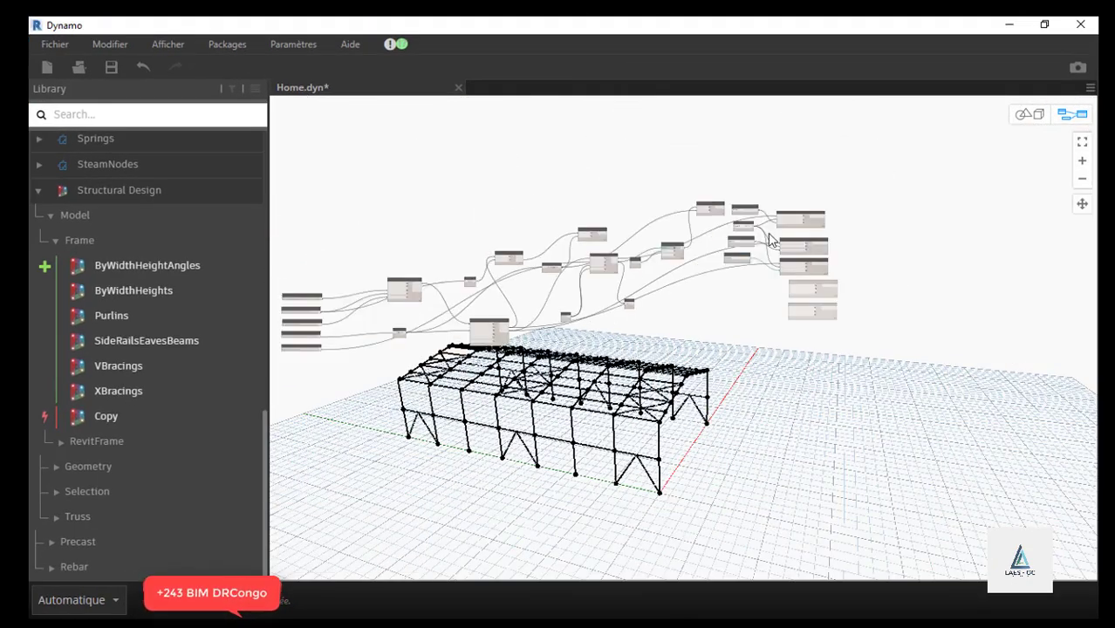
pyautogui.scroll(2, 804, 261)
pyautogui.scroll(2, 804, 260)
pyautogui.scroll(3, 567, 249)
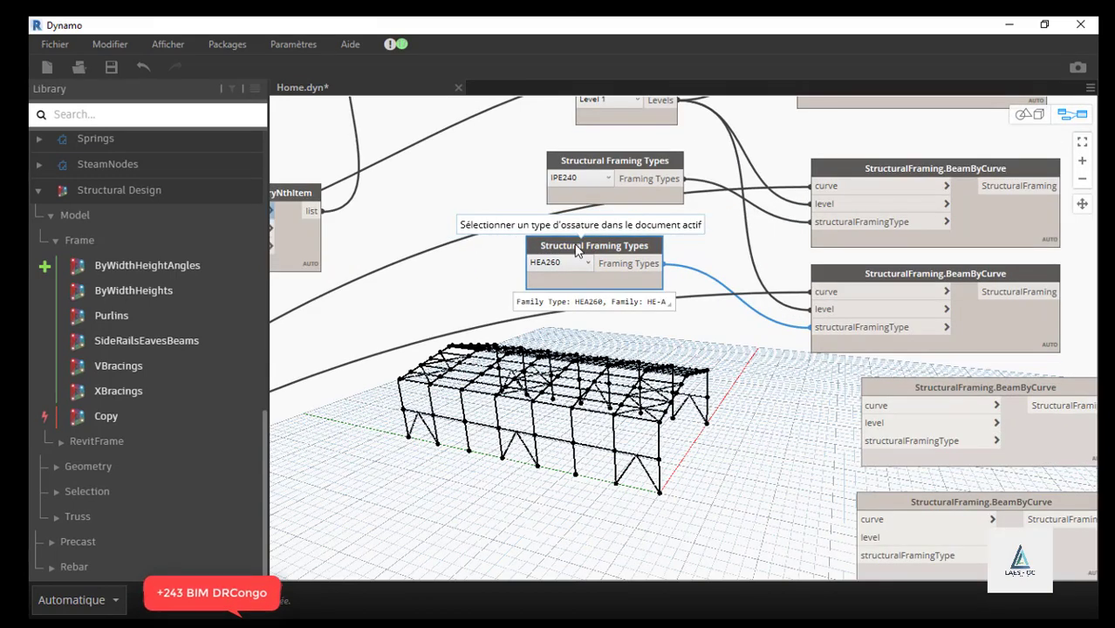
pyautogui.scroll(-5, 678, 160)
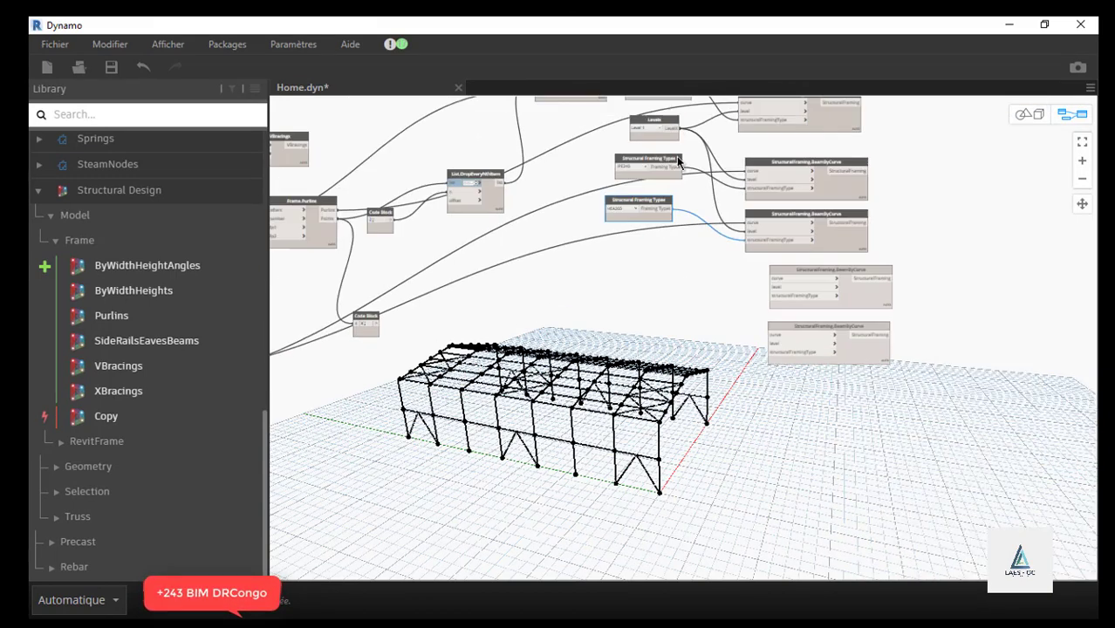
pyautogui.hotkey('ctrl', 'v')
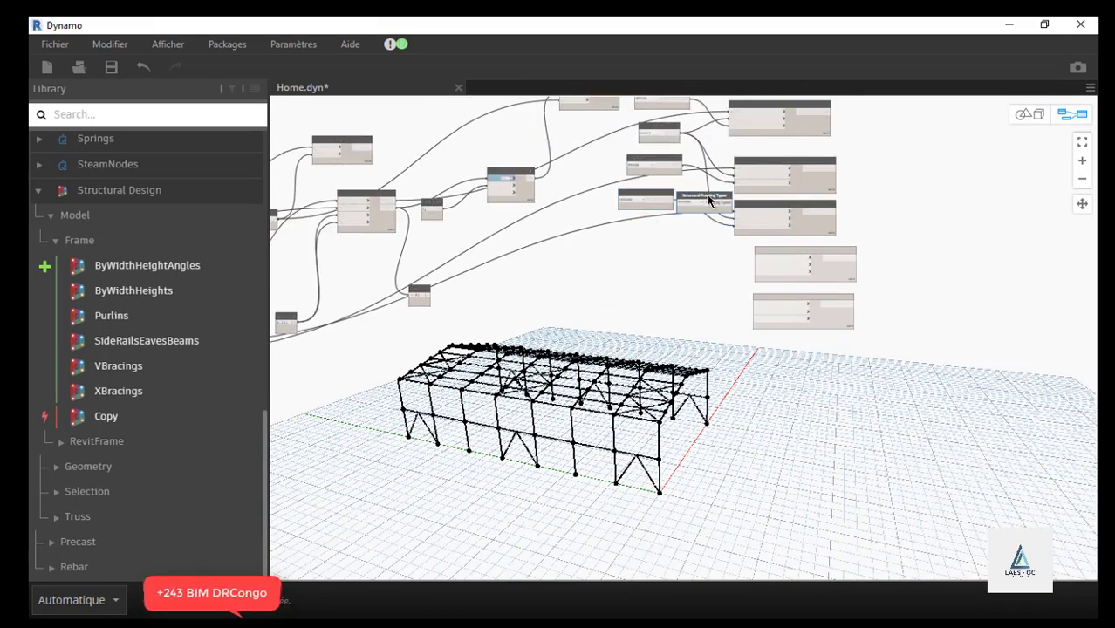
pyautogui.scroll(-3, 699, 242)
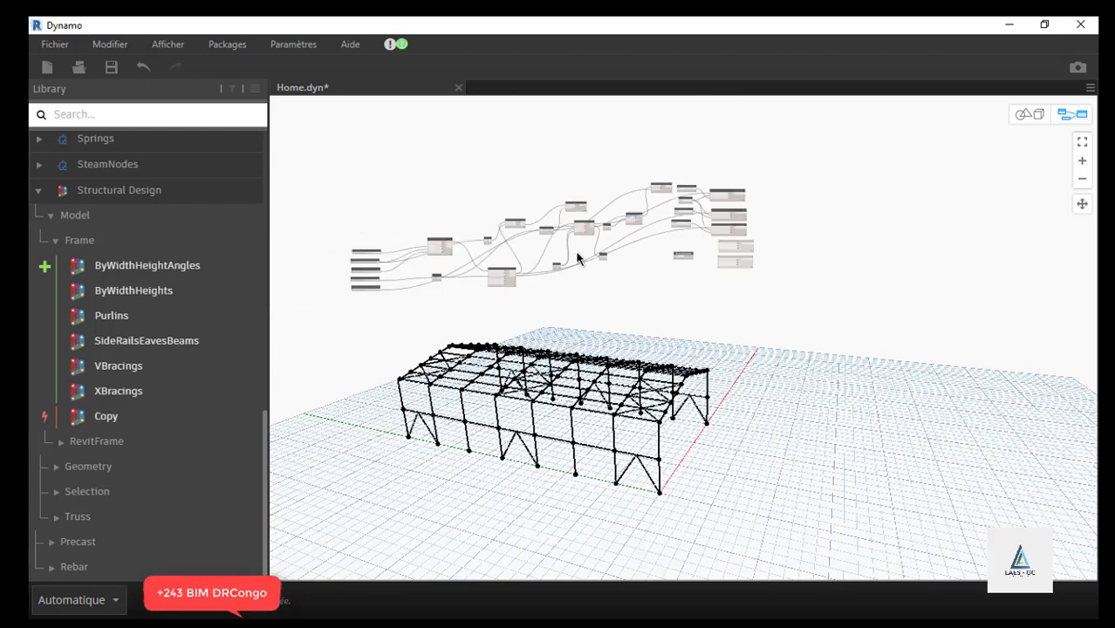
pyautogui.scroll(6, 577, 258)
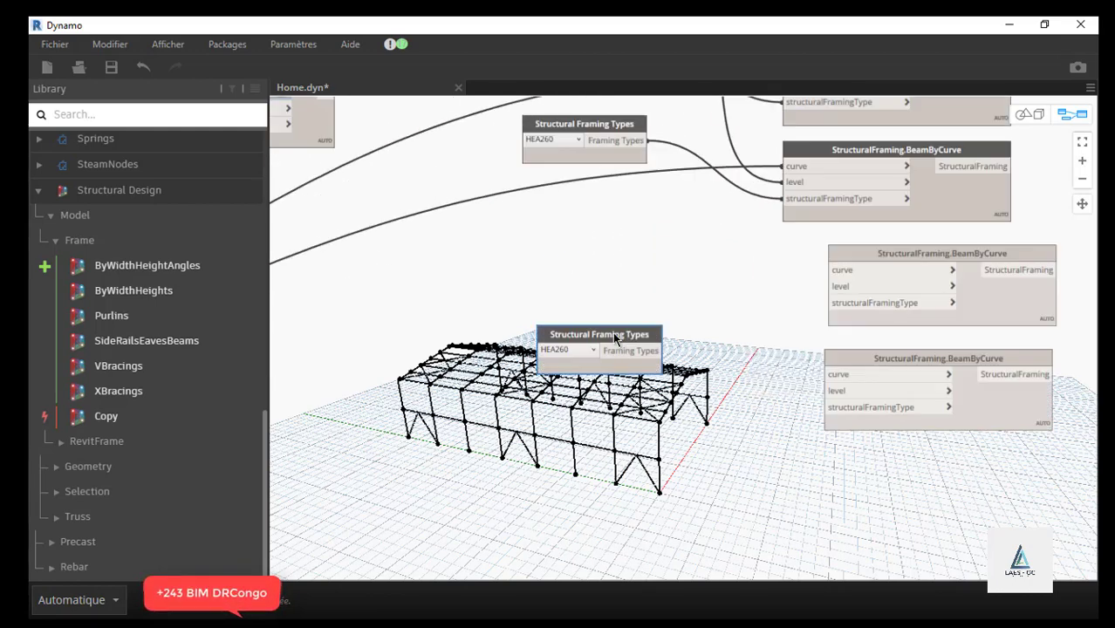
pyautogui.scroll(2, 612, 336)
pyautogui.moveTo(613, 337); pyautogui.dragTo(575, 207)
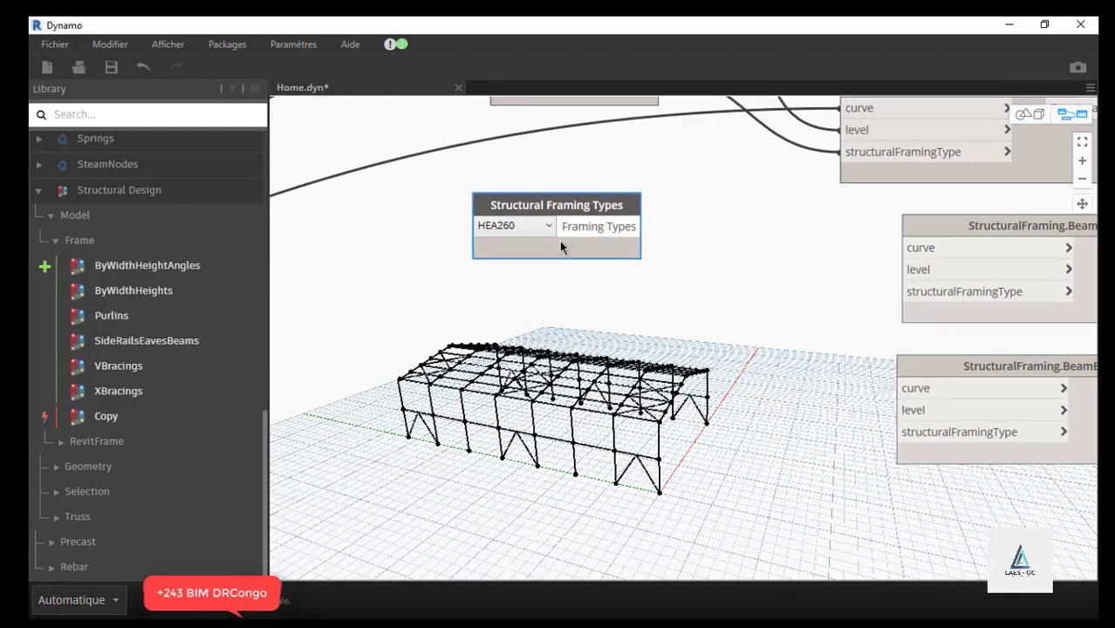
# - Set the framing type of the newly duplicated Structural Framing Types node to UPN240
pyautogui.click(546, 227)
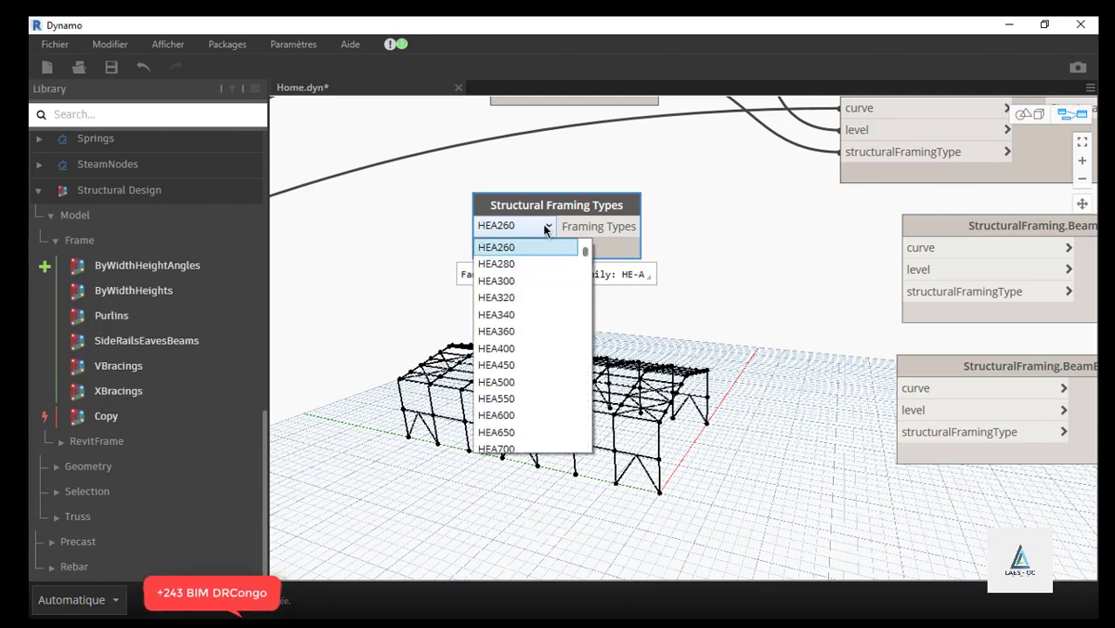
pyautogui.scroll(-2, 544, 305)
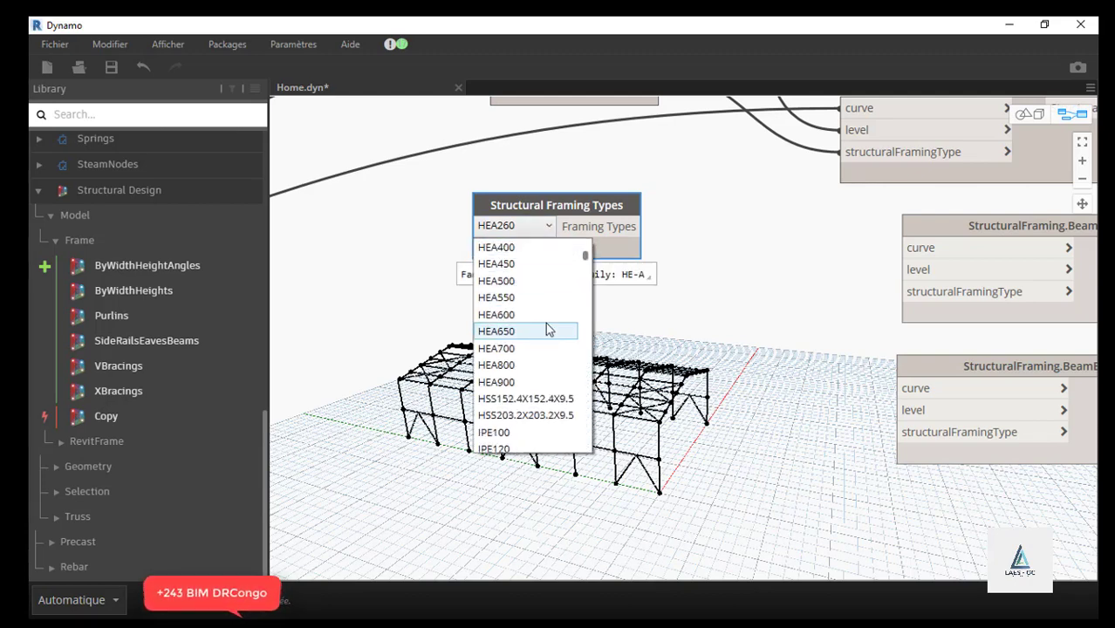
pyautogui.scroll(6, 547, 324)
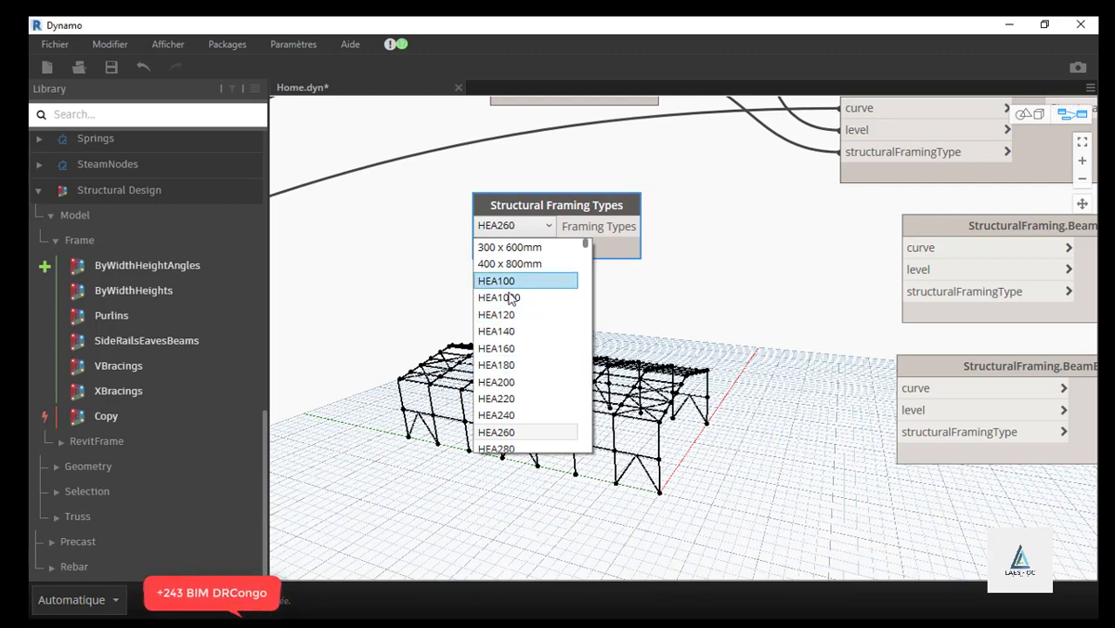
pyautogui.scroll(-10, 546, 316)
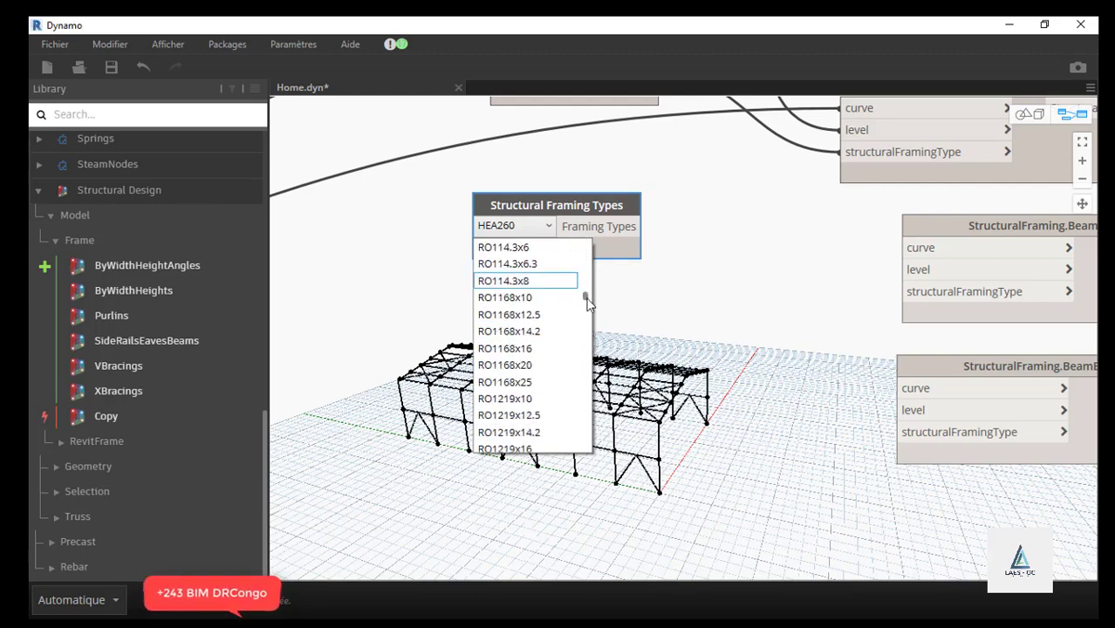
pyautogui.moveTo(588, 303); pyautogui.dragTo(581, 455)
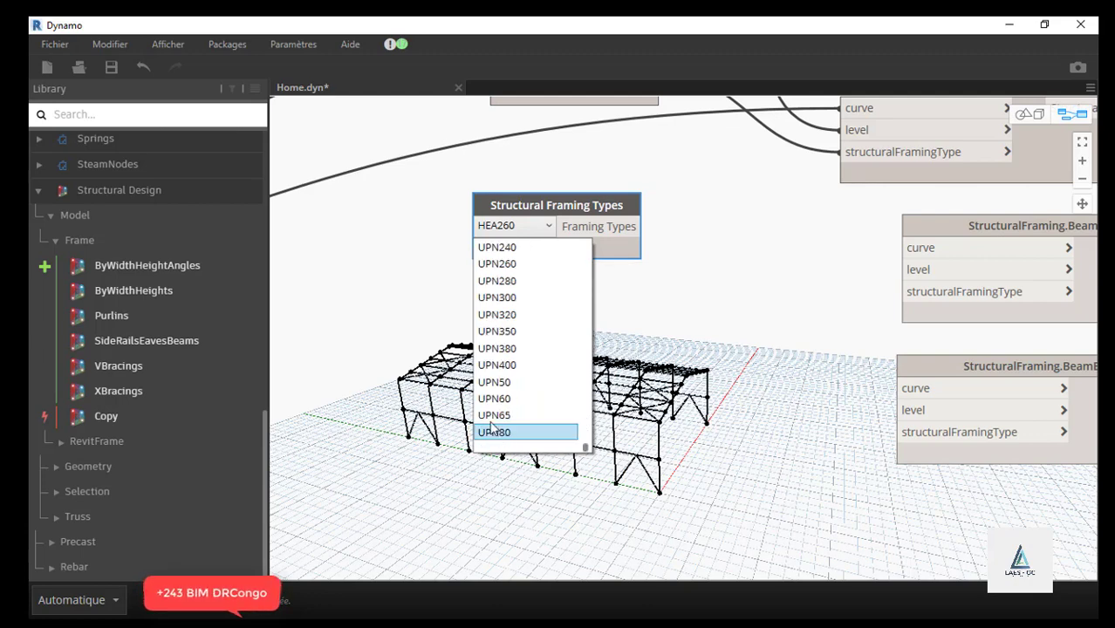
pyautogui.scroll(2, 498, 313)
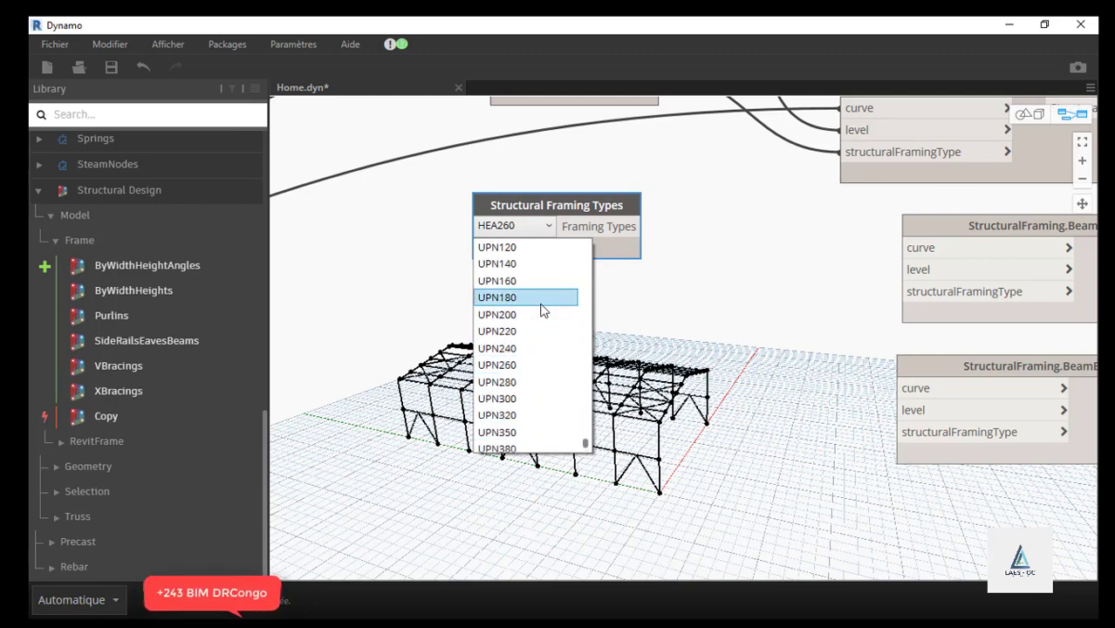
pyautogui.click(526, 348)
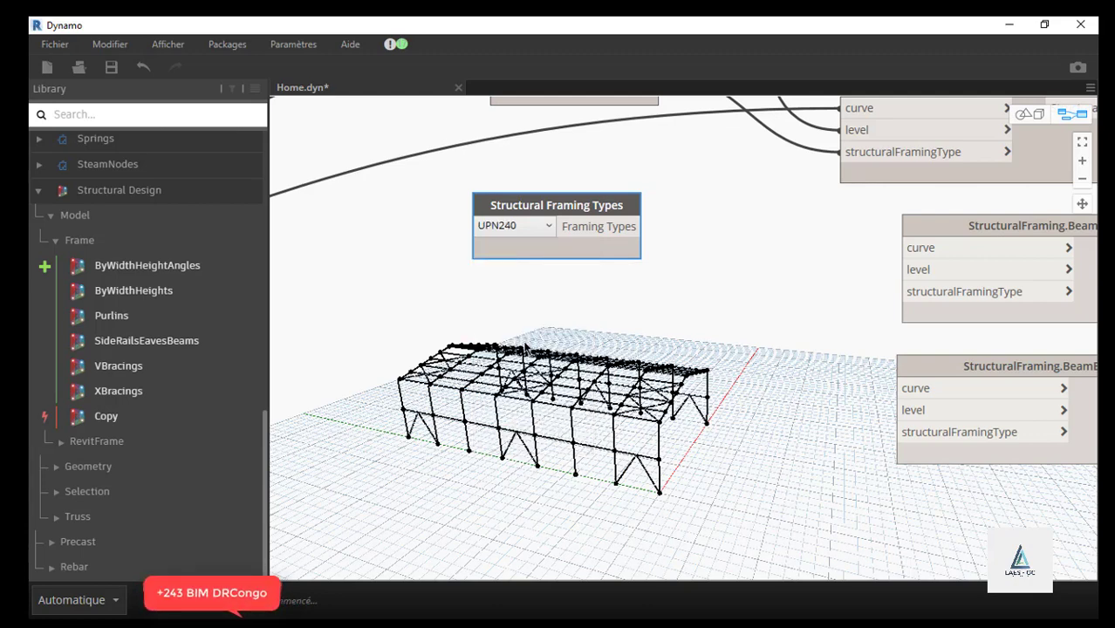
# - Connect the UPN240 framing type and the Level 1 output to the fourth BeamByCurve node's structuralFramingType and level inputs
pyautogui.moveTo(615, 213)
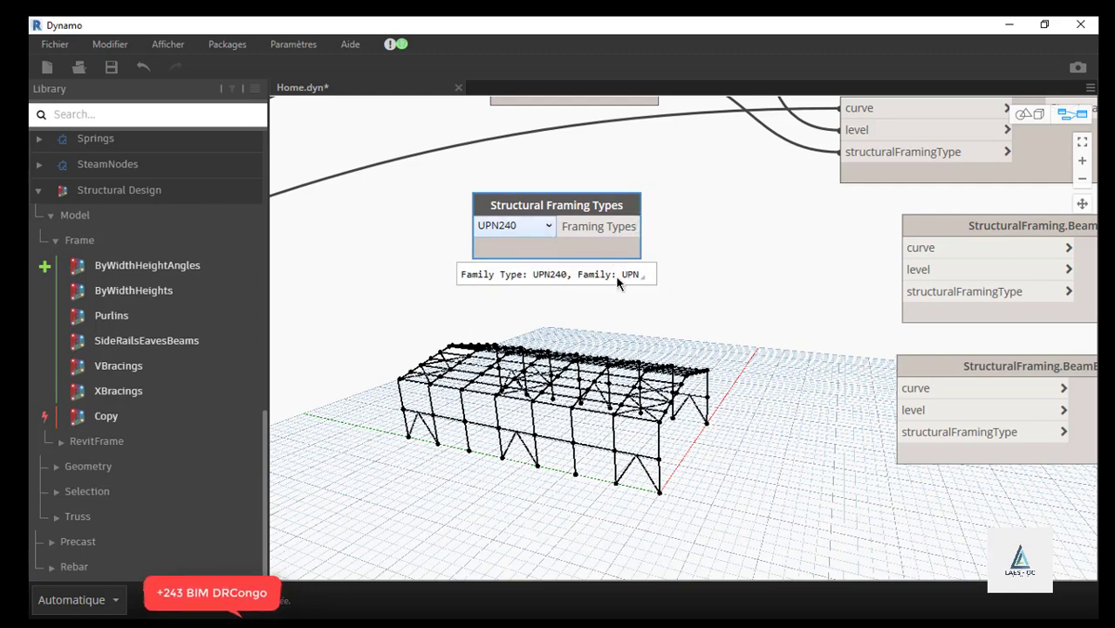
pyautogui.moveTo(642, 227); pyautogui.dragTo(923, 301)
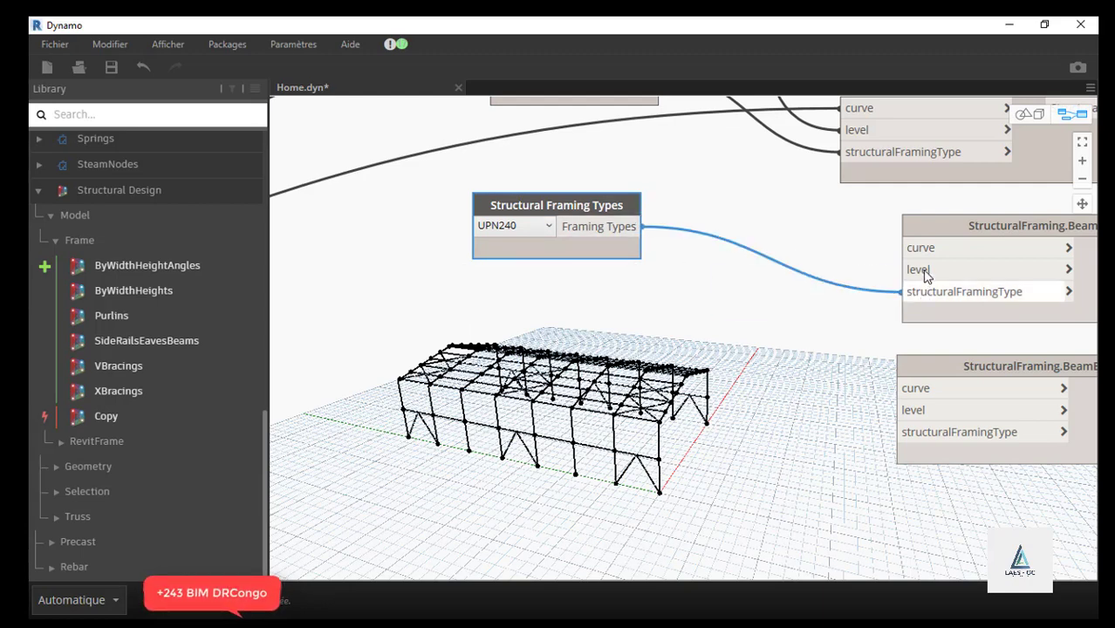
pyautogui.click(926, 276)
pyautogui.scroll(-5, 805, 402)
pyautogui.scroll(5, 757, 145)
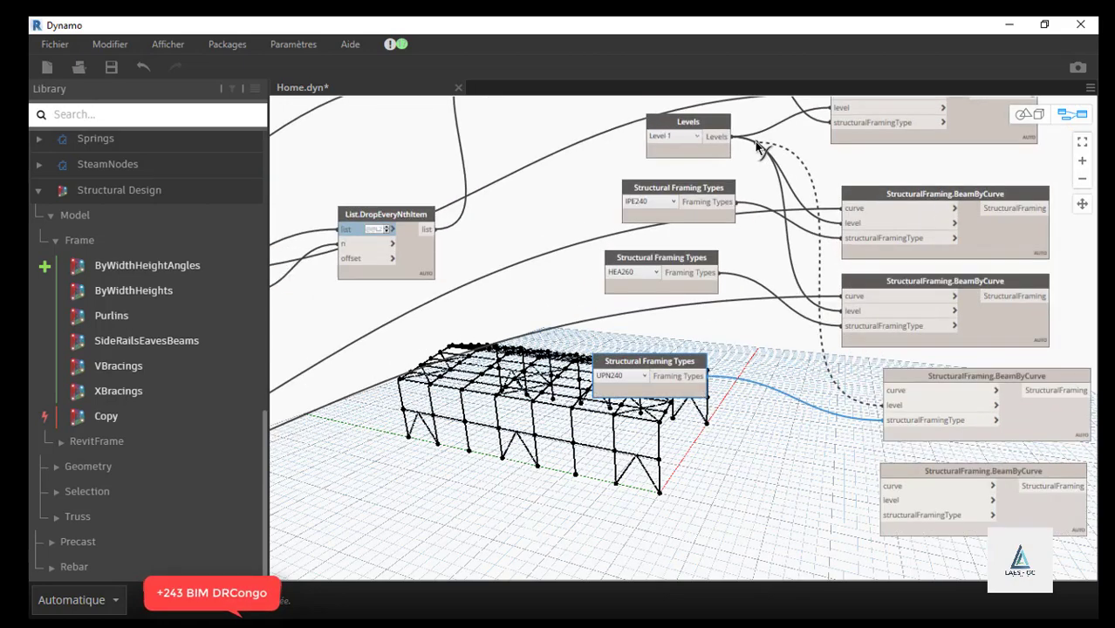
pyautogui.click(692, 131)
pyautogui.scroll(-1, 664, 144)
pyautogui.scroll(-2, 664, 148)
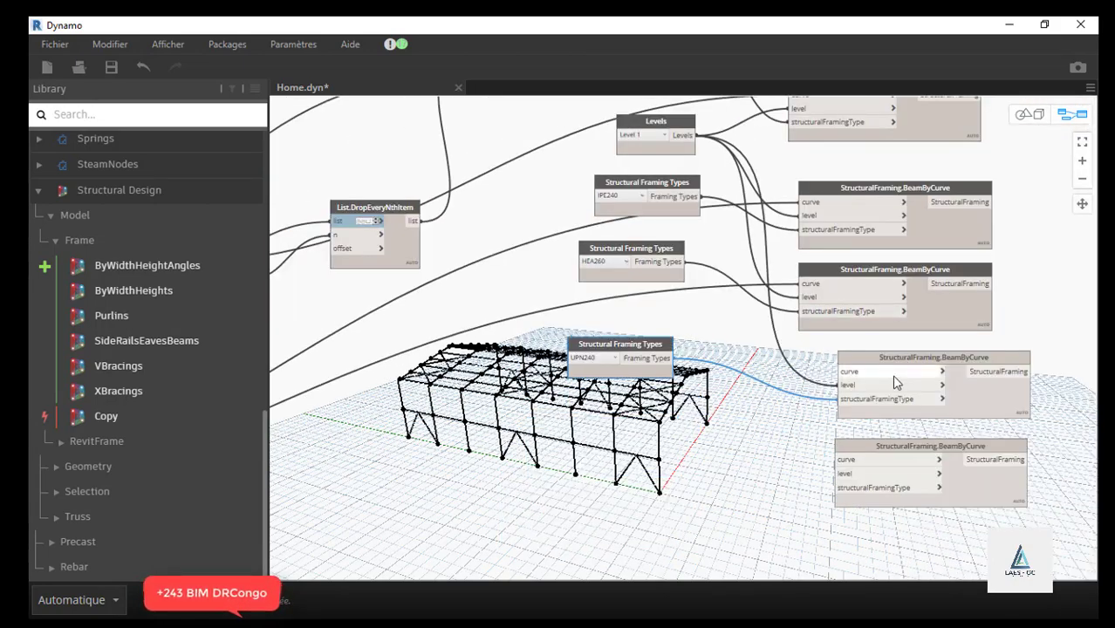
# - Connect the Beams output of Frame.SideRailsEavesBeams to the fourth BeamByCurve node's curve input
pyautogui.scroll(3, 854, 379)
pyautogui.click(807, 370)
pyautogui.scroll(-6, 1025, 268)
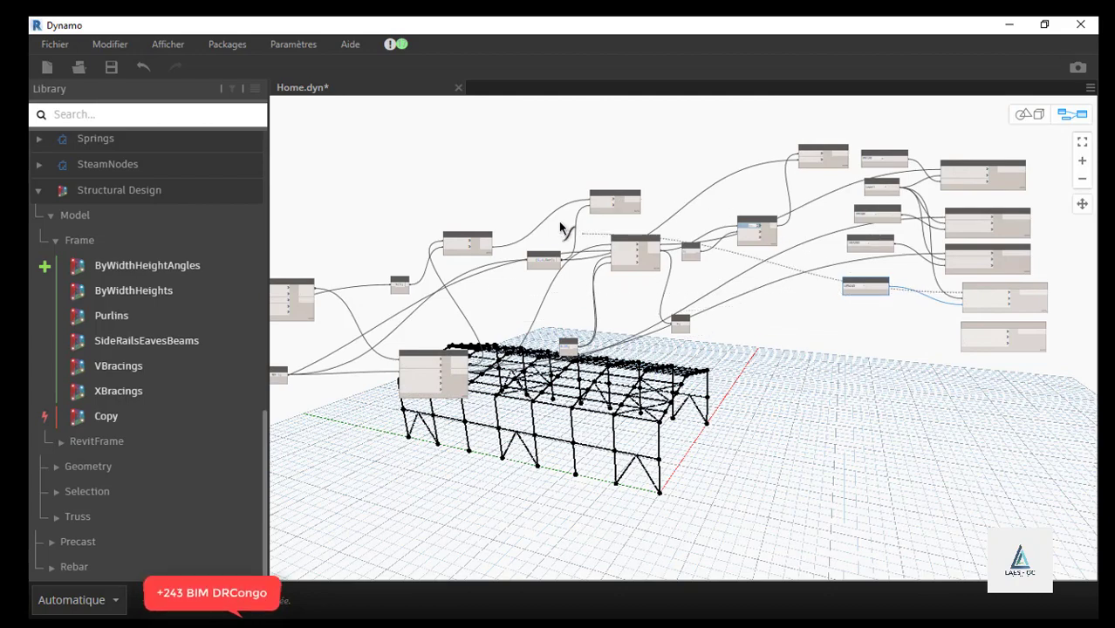
pyautogui.scroll(4, 576, 218)
pyautogui.scroll(-2, 524, 262)
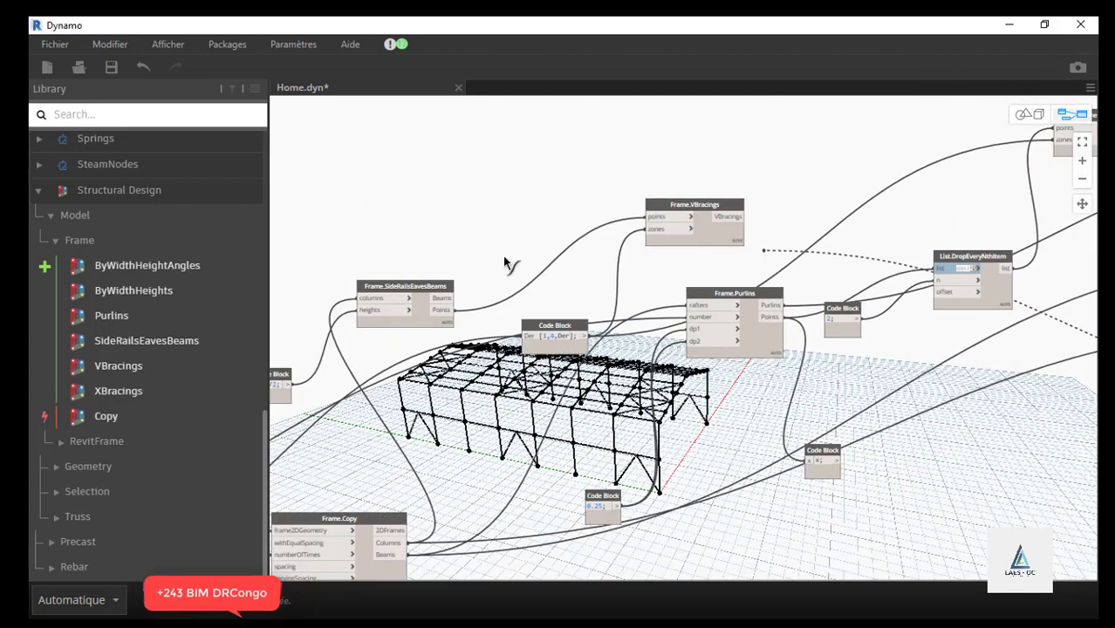
pyautogui.scroll(3, 385, 307)
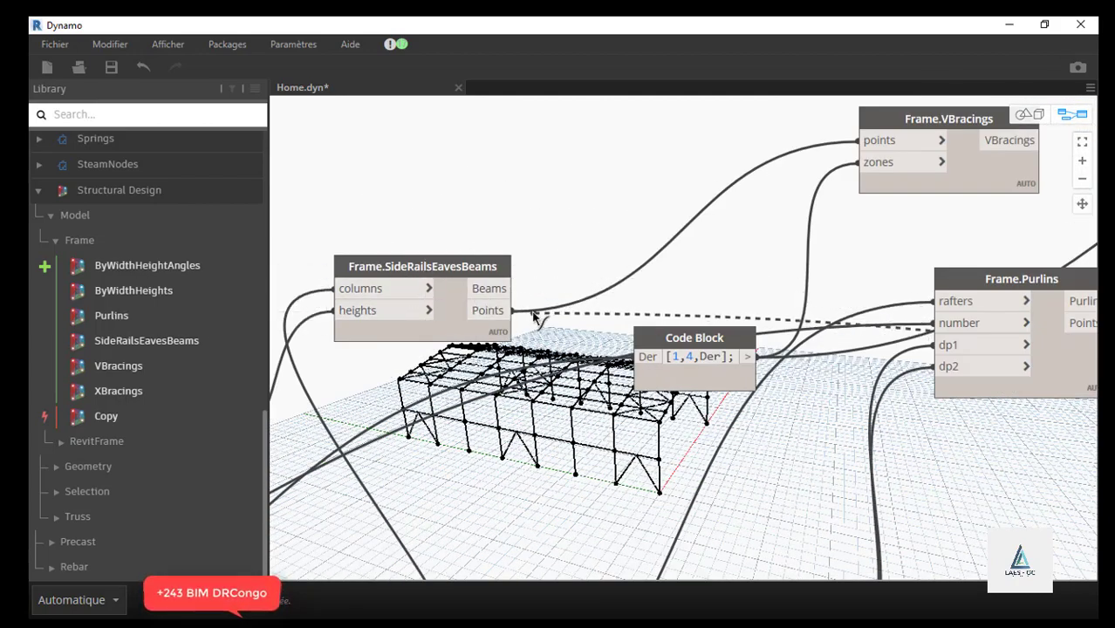
pyautogui.scroll(3, 534, 316)
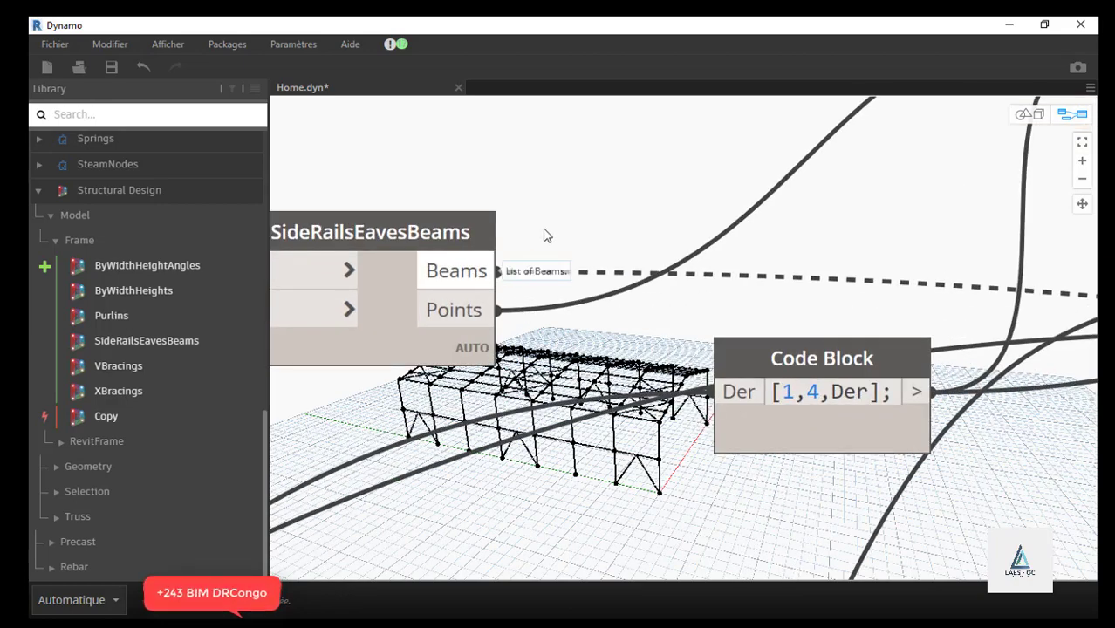
pyautogui.click(536, 232)
pyautogui.scroll(-5, 455, 255)
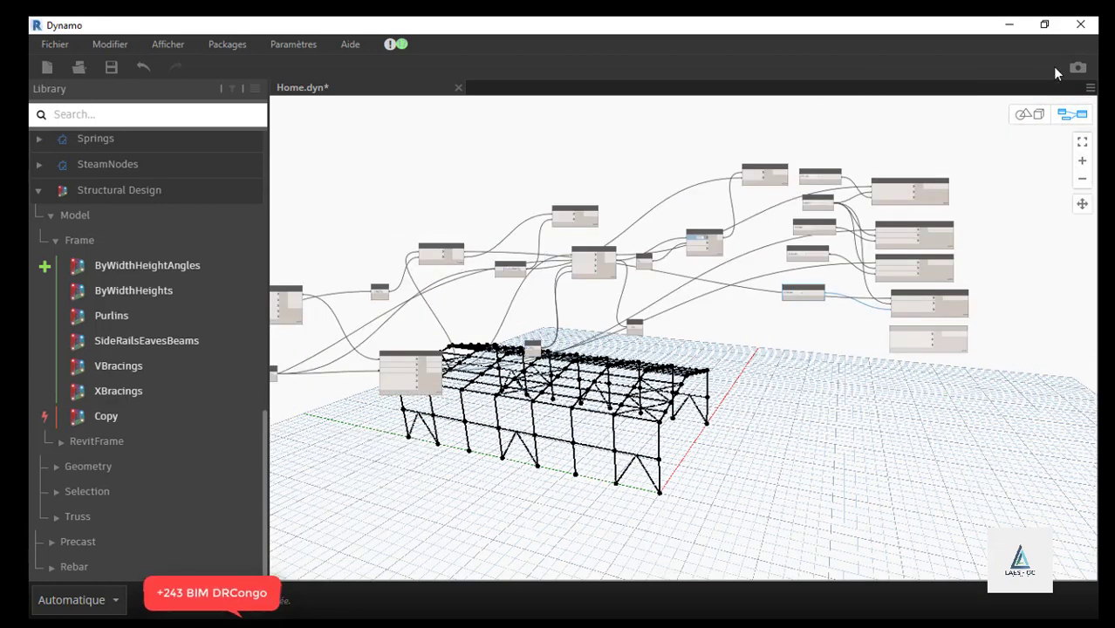
# - Switch to Revit to inspect the side rail beams up close in the 3D view, and return to the Dynamo graph
pyautogui.click(1043, 25)
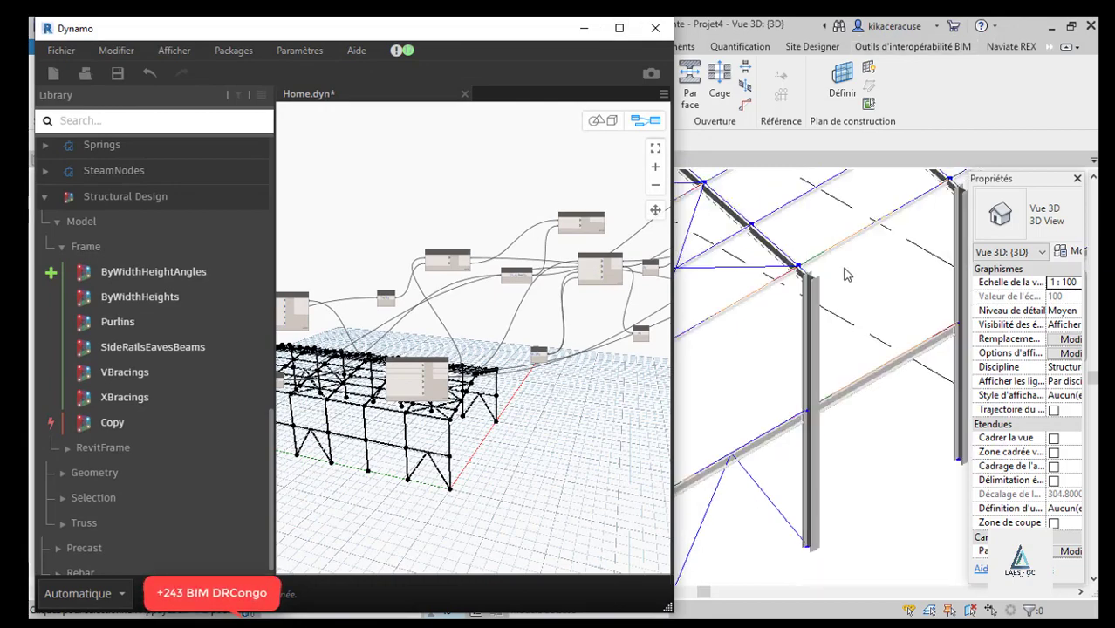
pyautogui.scroll(5, 859, 314)
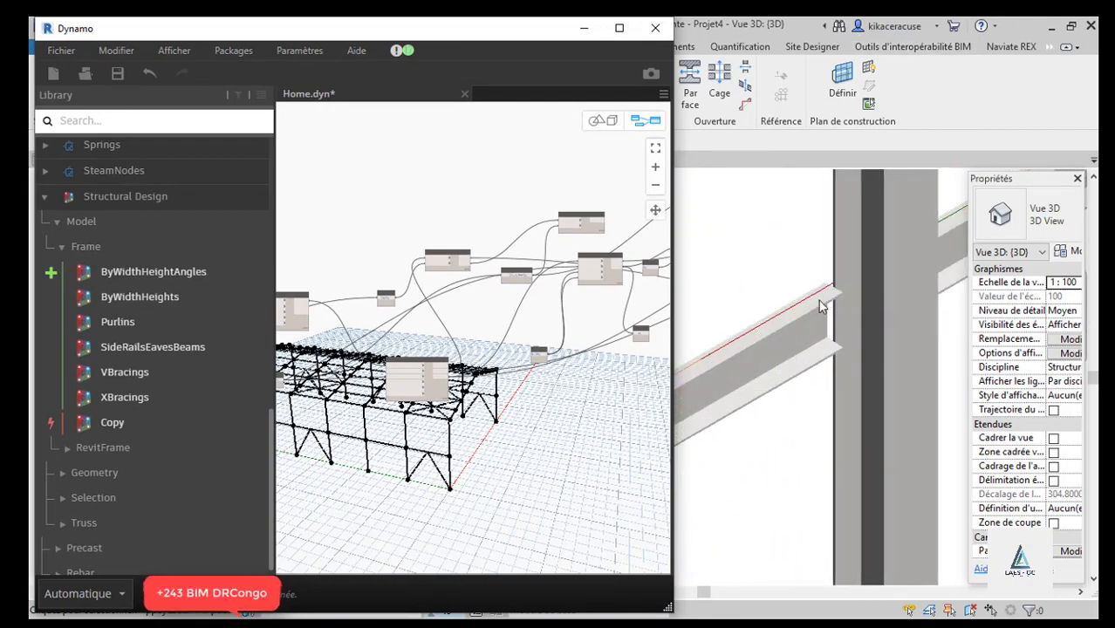
pyautogui.click(619, 28)
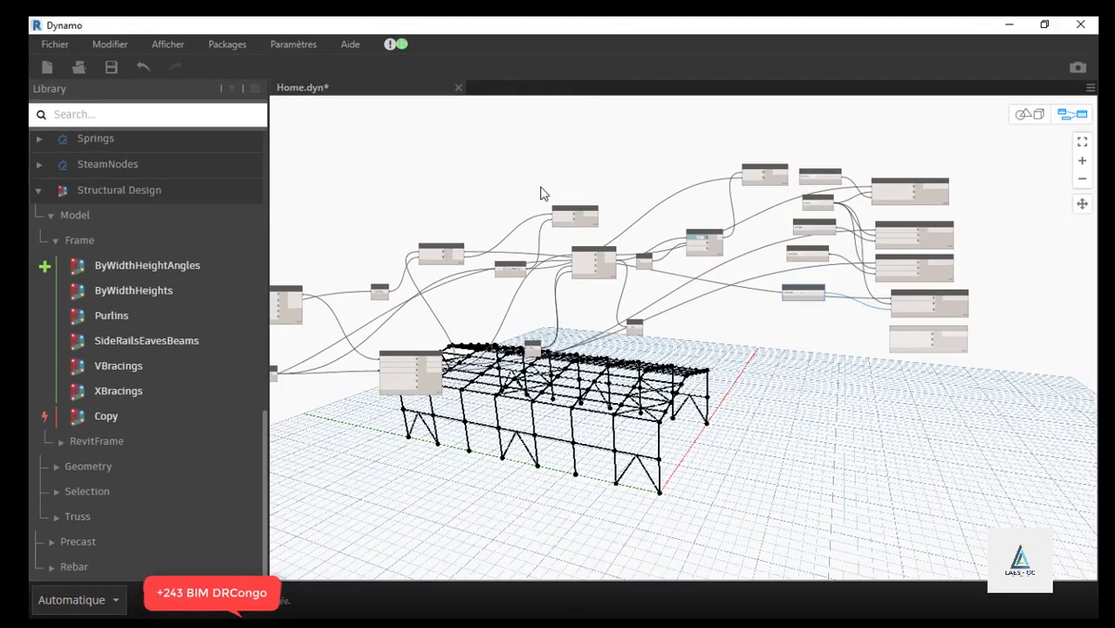
# - Duplicate the UPN240 Structural Framing Types node and place the copy directly below the original
pyautogui.scroll(3, 725, 266)
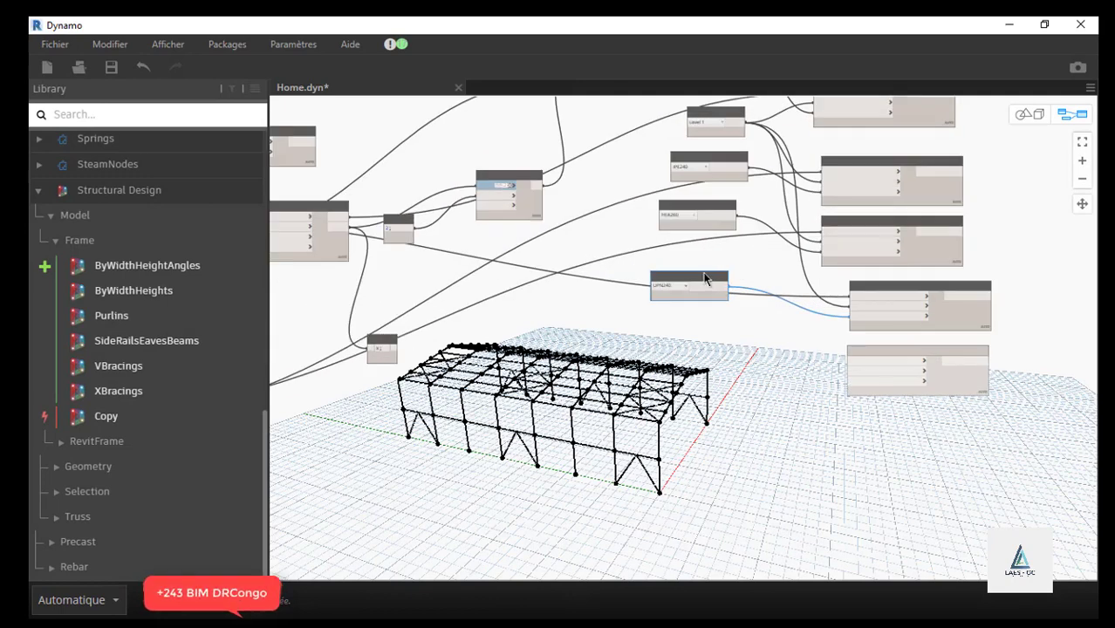
pyautogui.scroll(-4, 720, 194)
pyautogui.scroll(6, 715, 277)
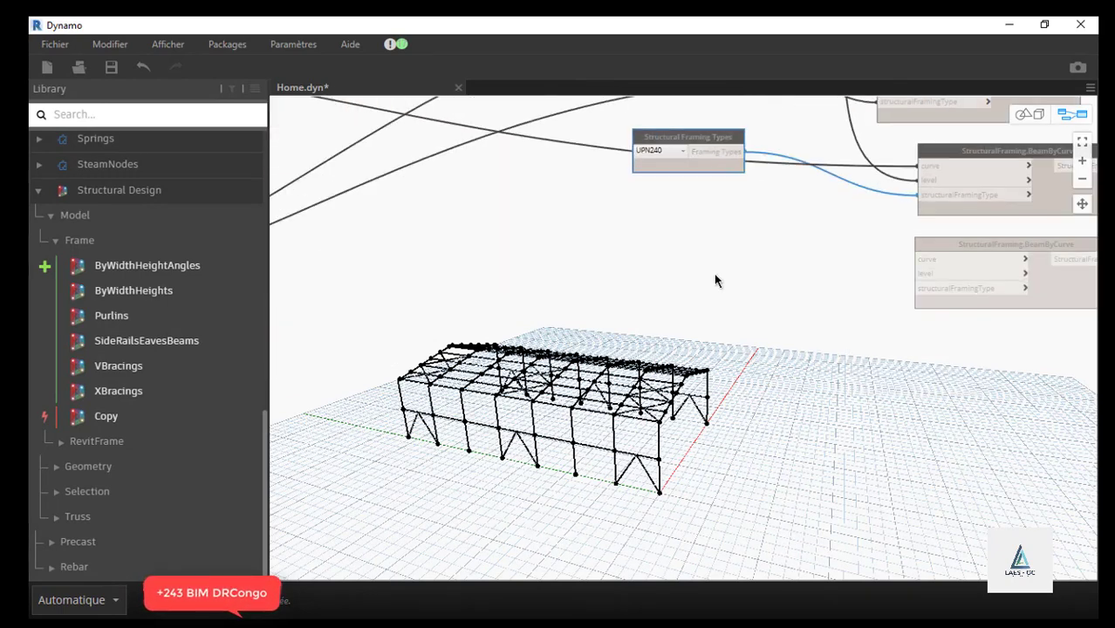
pyautogui.hotkey('ctrl', 'c')
pyautogui.hotkey('ctrl', 'v')
pyautogui.moveTo(827, 151); pyautogui.dragTo(688, 195)
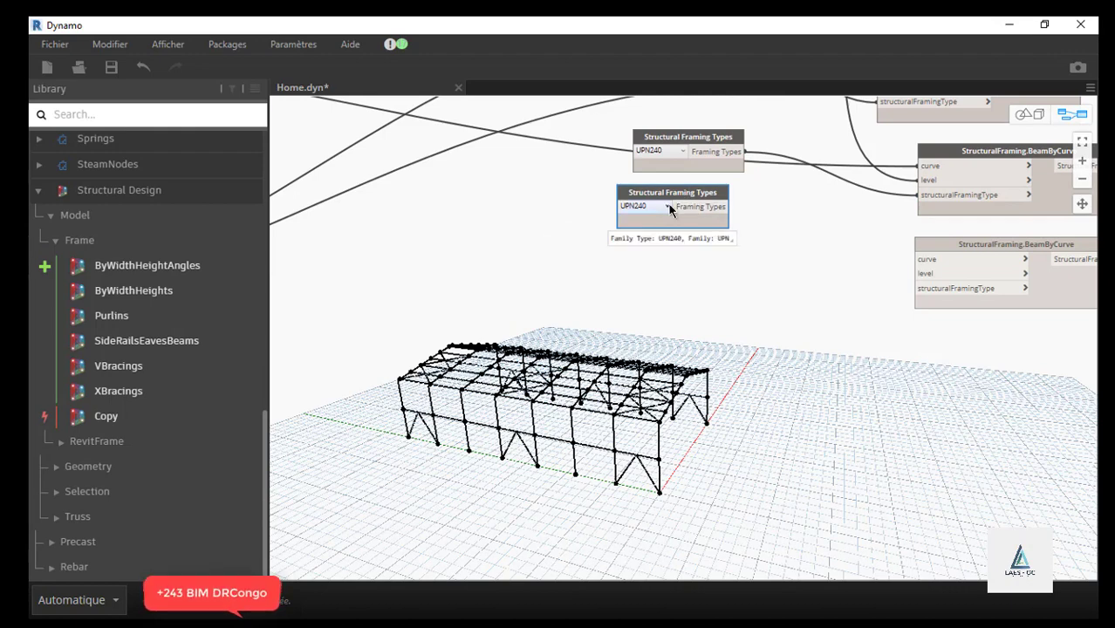
# - Set the framing type of the duplicated UPN240 node to the round tube profile RO101.6x10
pyautogui.click(698, 204)
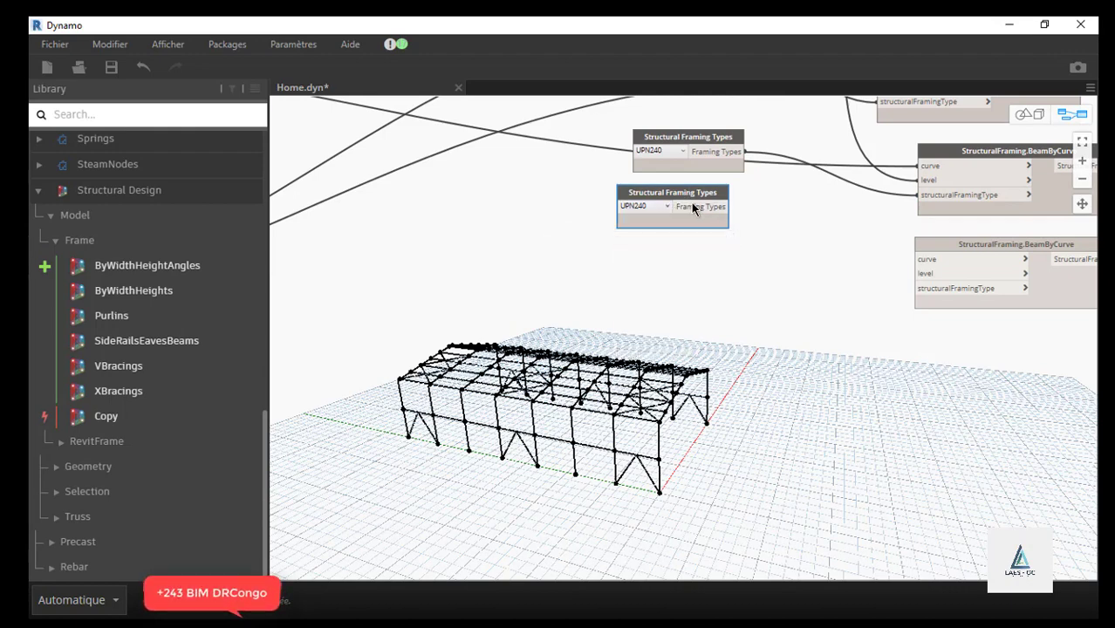
pyautogui.scroll(5, 690, 205)
pyautogui.click(649, 213)
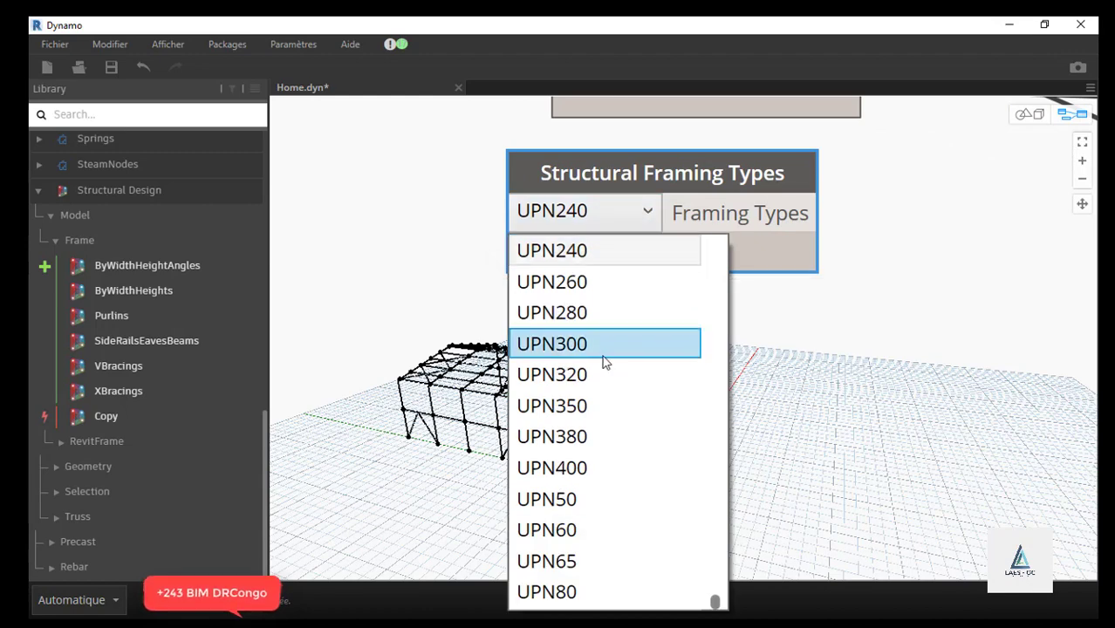
pyautogui.scroll(15, 604, 363)
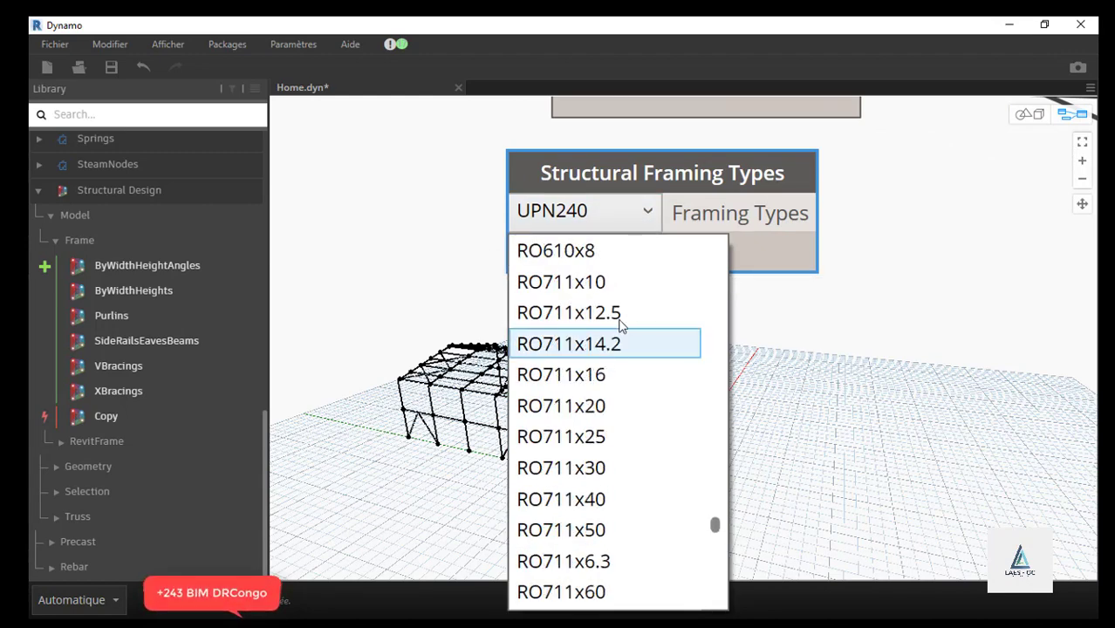
pyautogui.scroll(20, 622, 325)
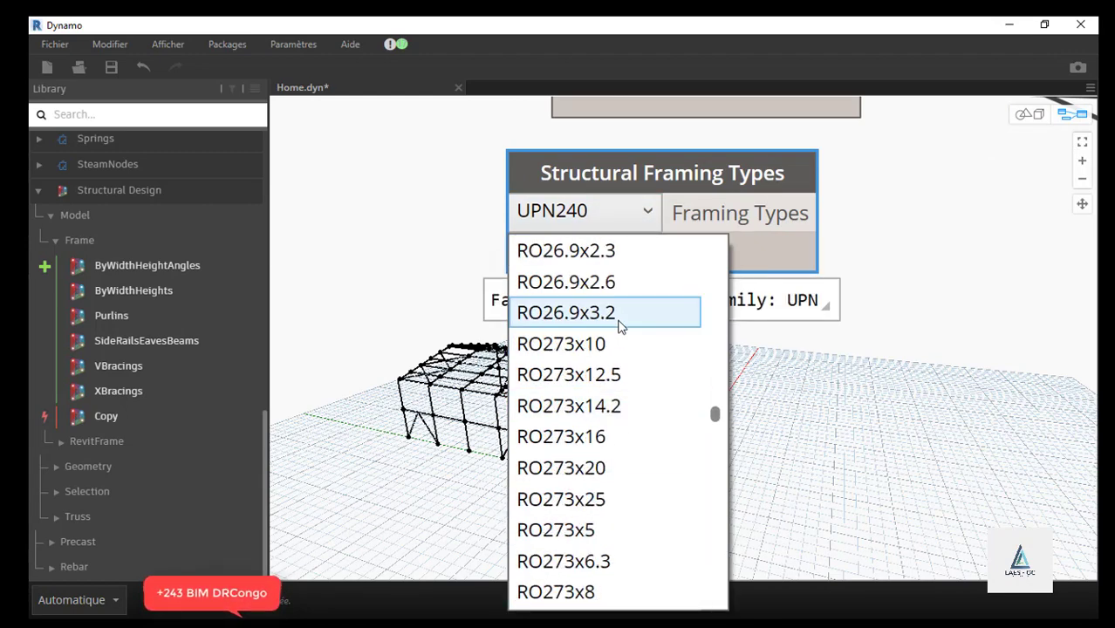
pyautogui.scroll(10, 621, 324)
pyautogui.scroll(15, 622, 324)
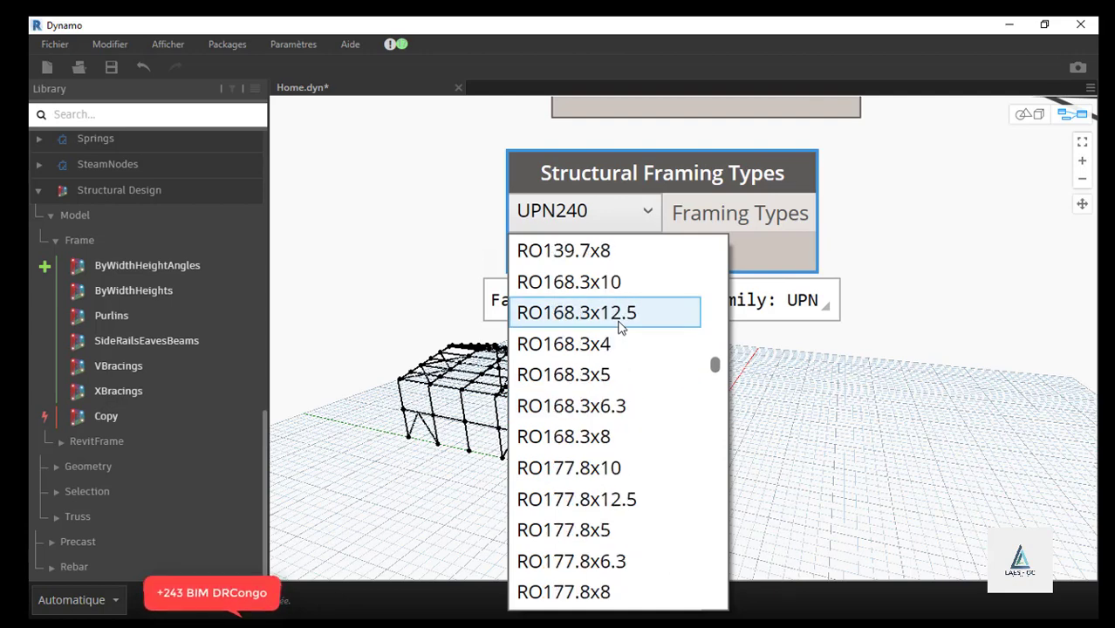
pyautogui.scroll(3, 621, 325)
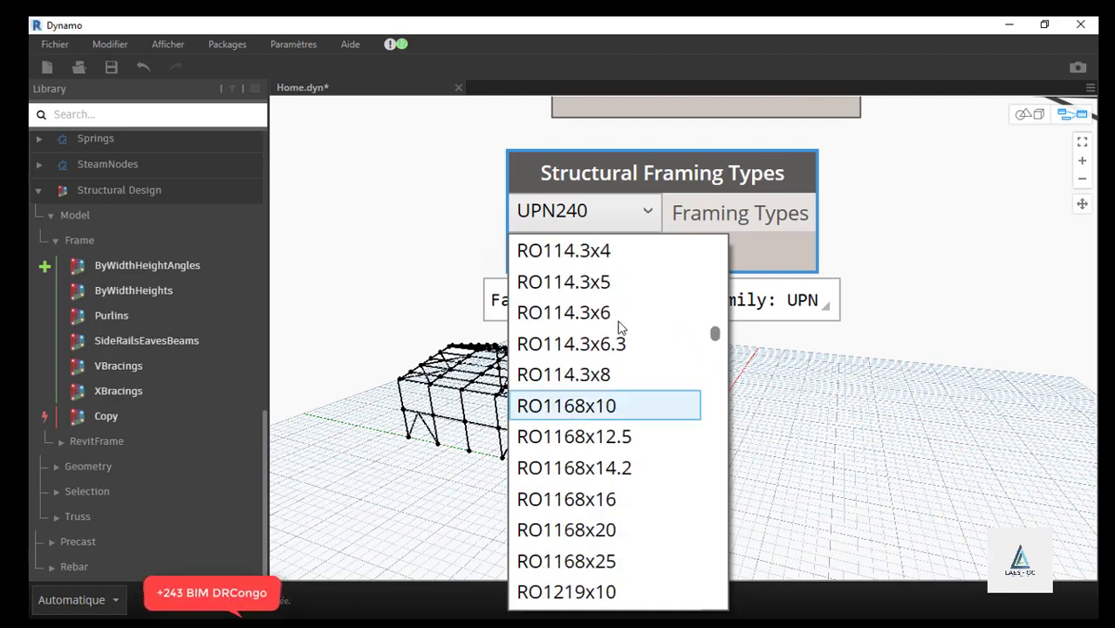
pyautogui.click(582, 283)
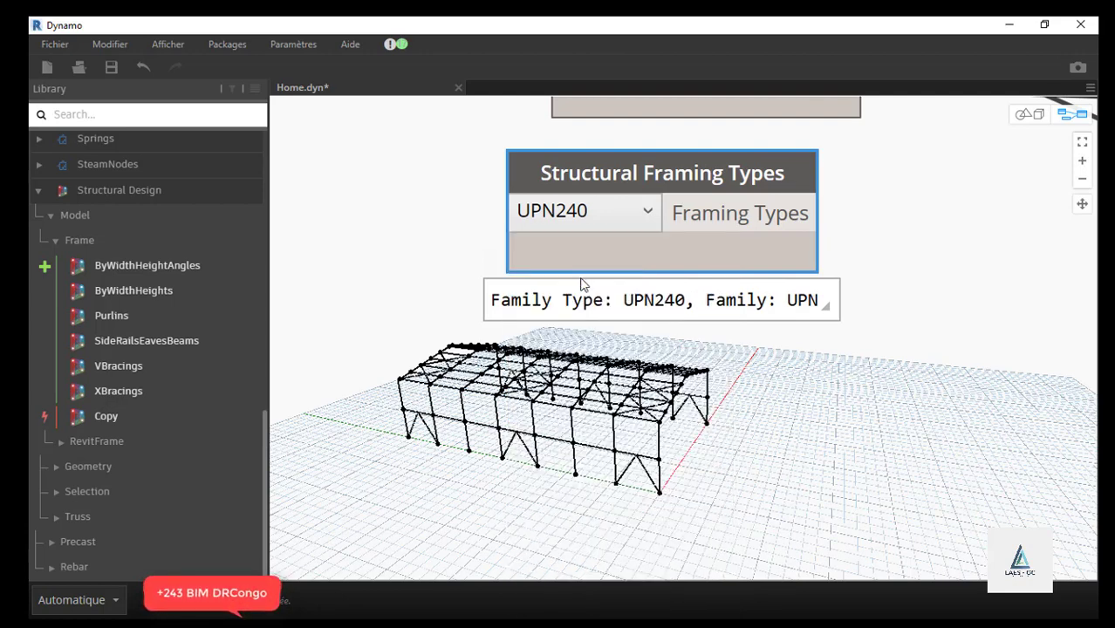
pyautogui.click(647, 211)
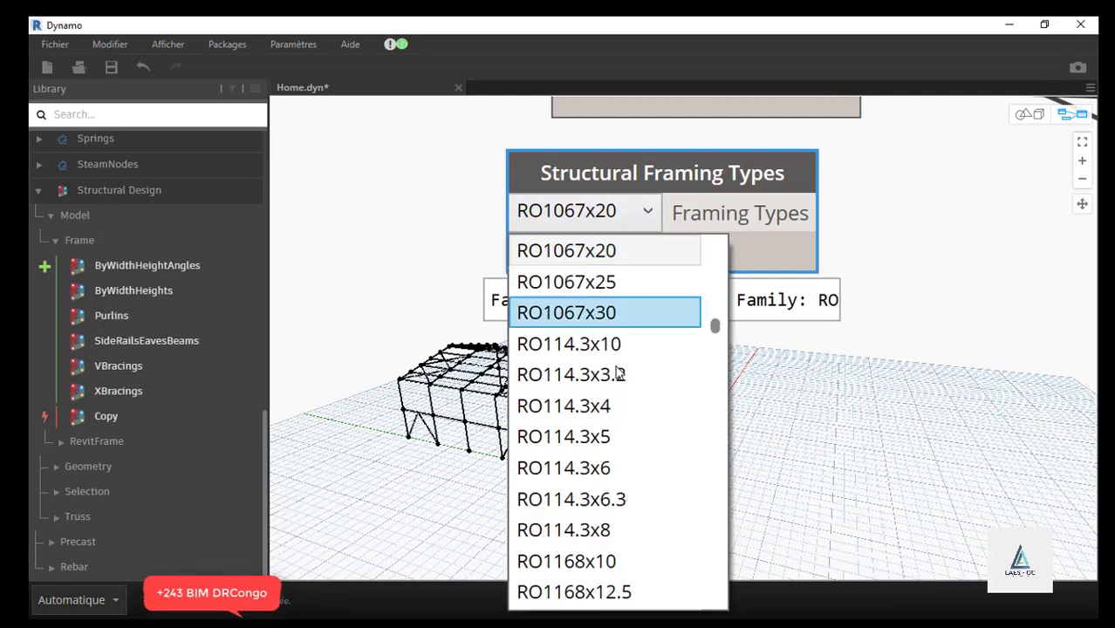
pyautogui.scroll(8, 618, 371)
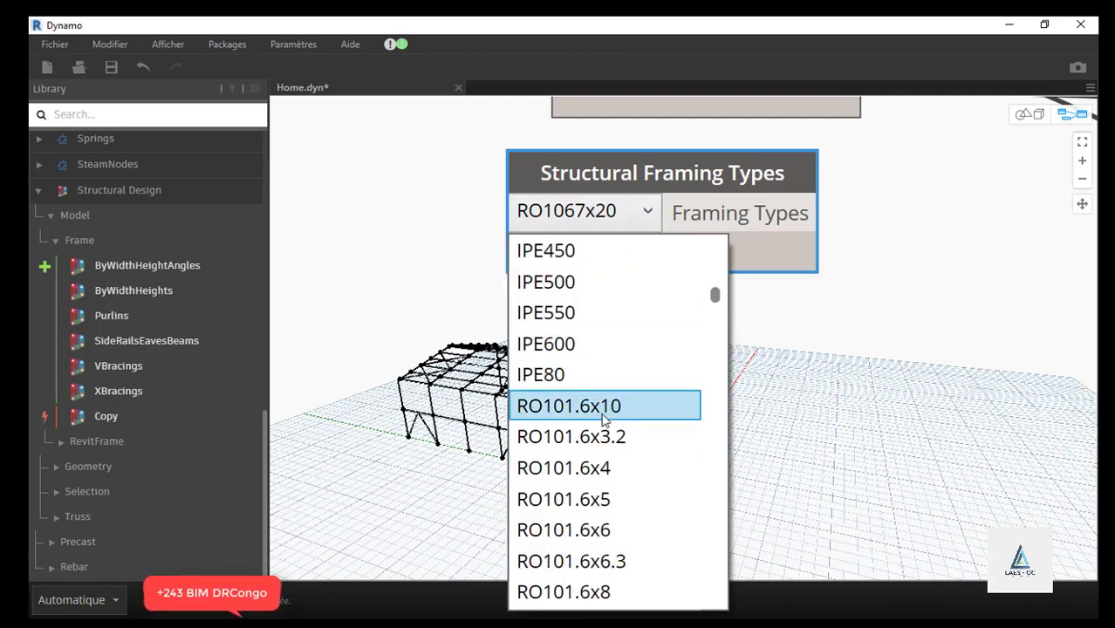
pyautogui.click(610, 406)
# - Connect the Level 1 output to the fifth BeamByCurve node's level input and shift that node slightly to the right in the graph
pyautogui.scroll(-5, 480, 291)
pyautogui.scroll(4, 553, 226)
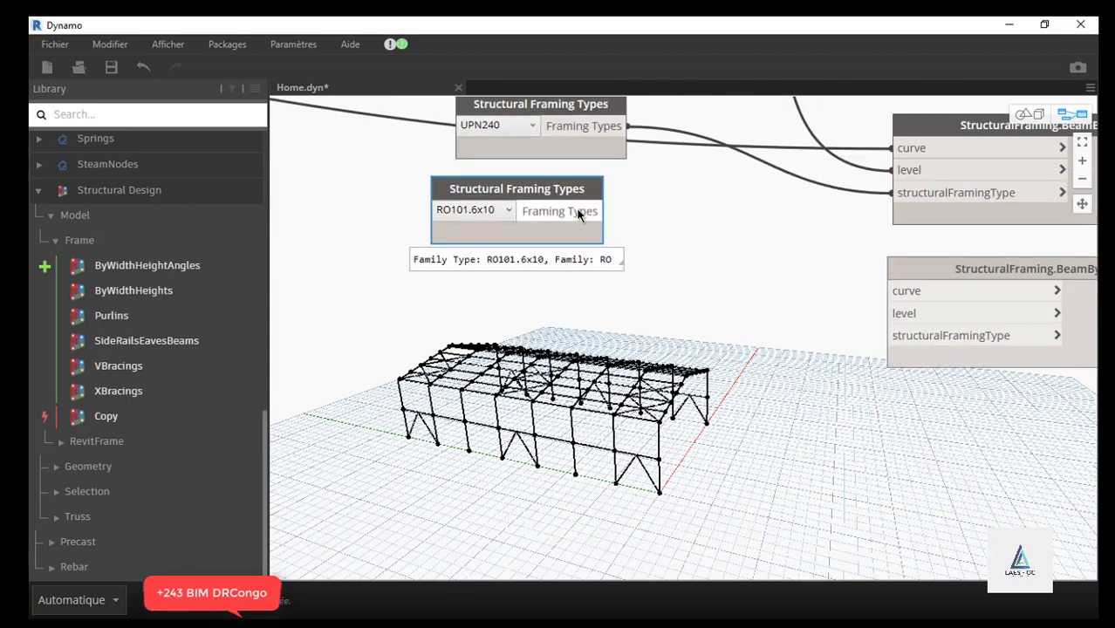
pyautogui.click(894, 314)
pyautogui.scroll(-4, 774, 375)
pyautogui.scroll(4, 705, 111)
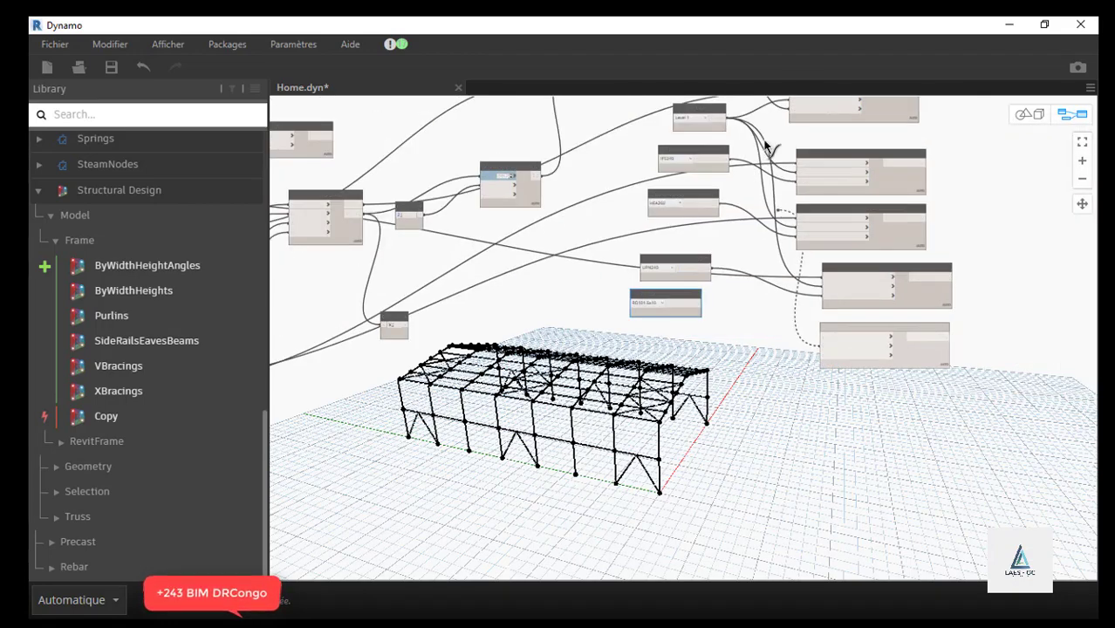
pyautogui.scroll(-3, 713, 171)
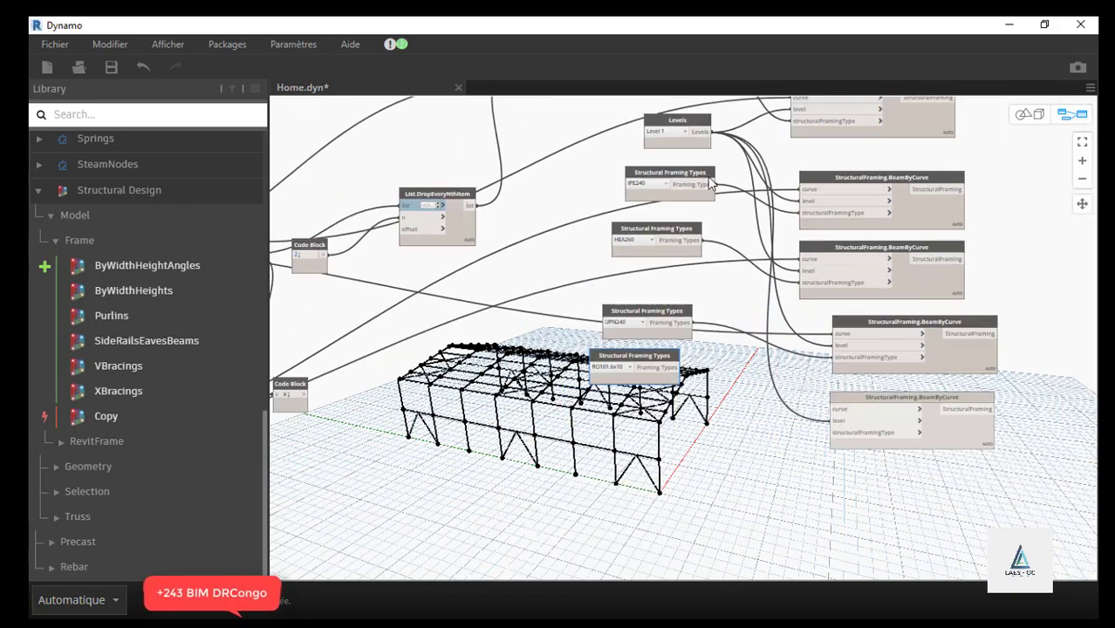
pyautogui.moveTo(869, 402); pyautogui.dragTo(900, 395)
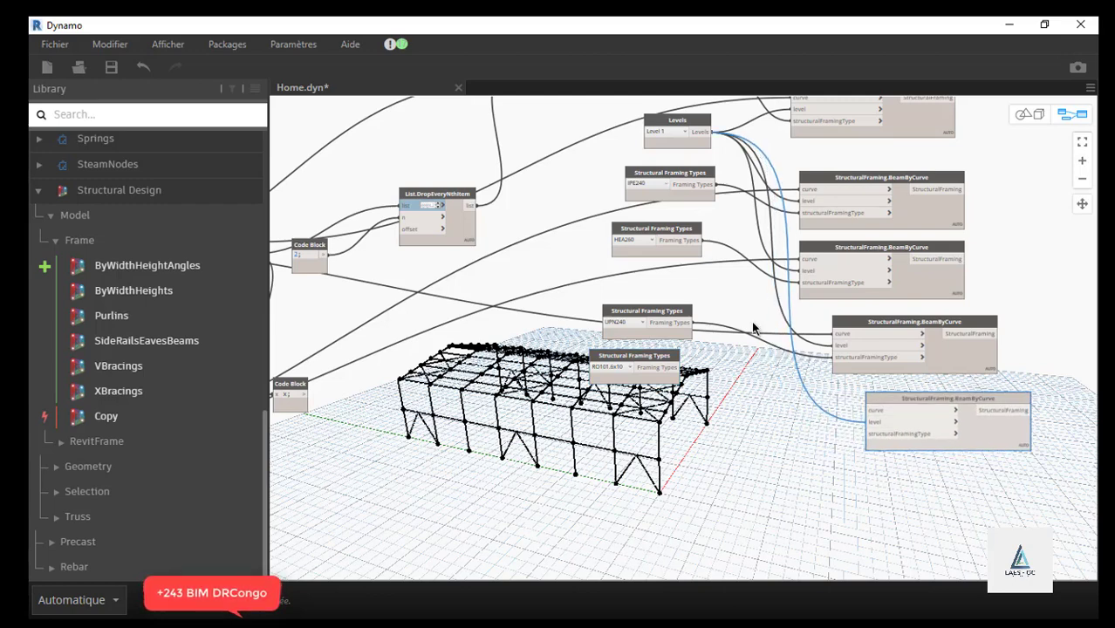
# - Reposition the UPN240 and RO101.6x10 nodes, and connect the RO101.6x10 framing type to the fifth BeamByCurve node's structuralFramingType input
pyautogui.scroll(3, 755, 327)
pyautogui.moveTo(624, 310); pyautogui.dragTo(605, 249)
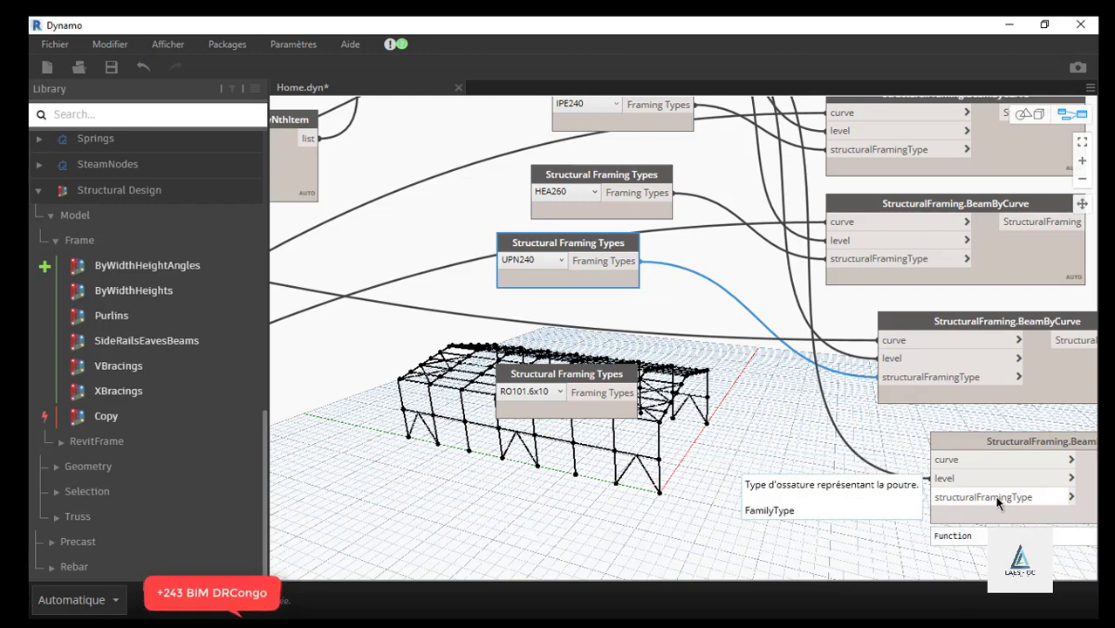
pyautogui.moveTo(624, 374); pyautogui.dragTo(682, 312)
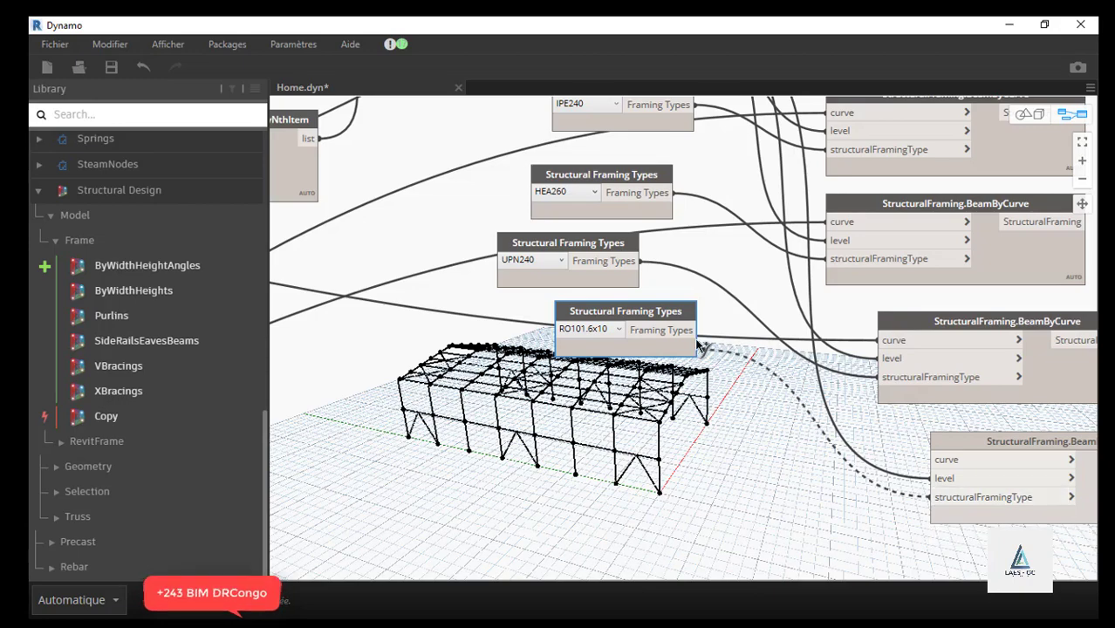
pyautogui.moveTo(696, 330); pyautogui.dragTo(930, 497)
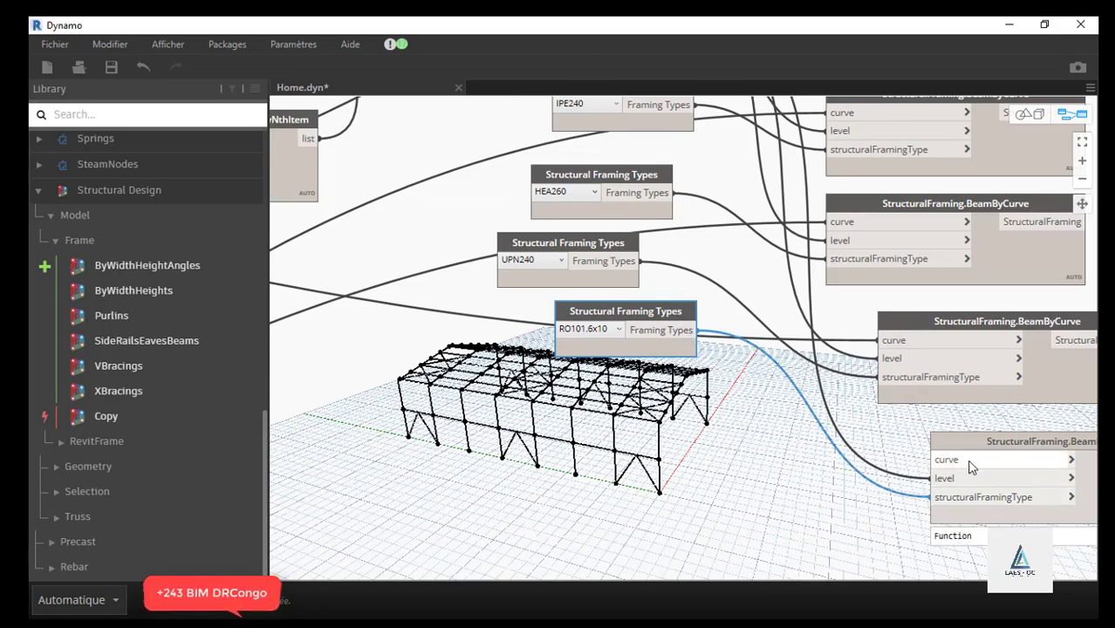
# - Connect the VBracings output to the fifth BeamByCurve node's curve input and check the bracing beams in Revit
pyautogui.scroll(-5, 938, 393)
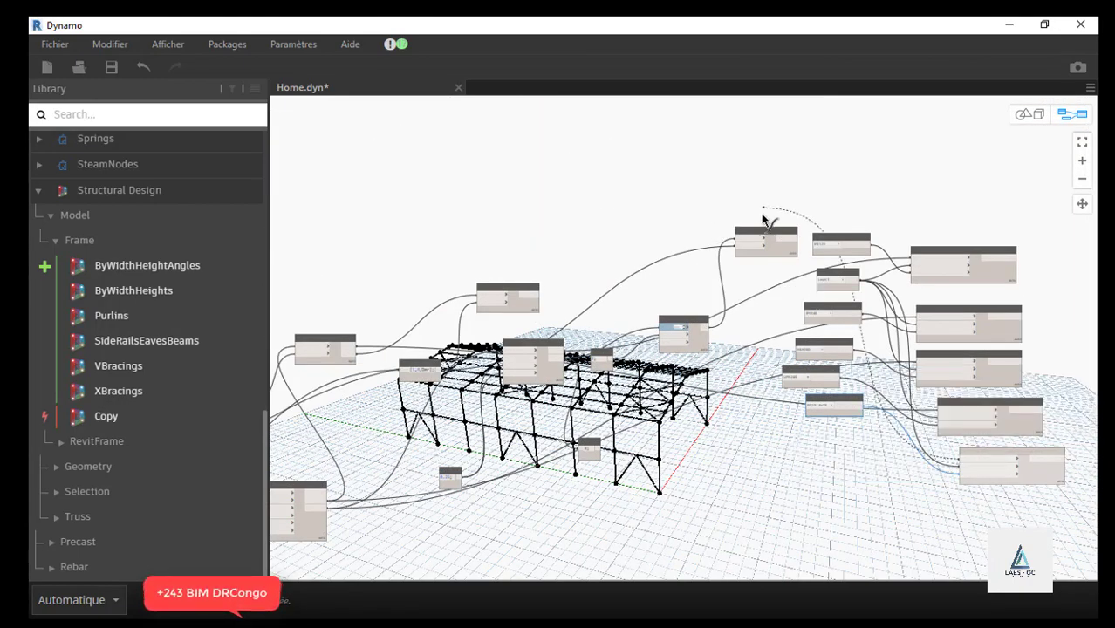
pyautogui.scroll(5, 764, 216)
pyautogui.scroll(-1, 574, 177)
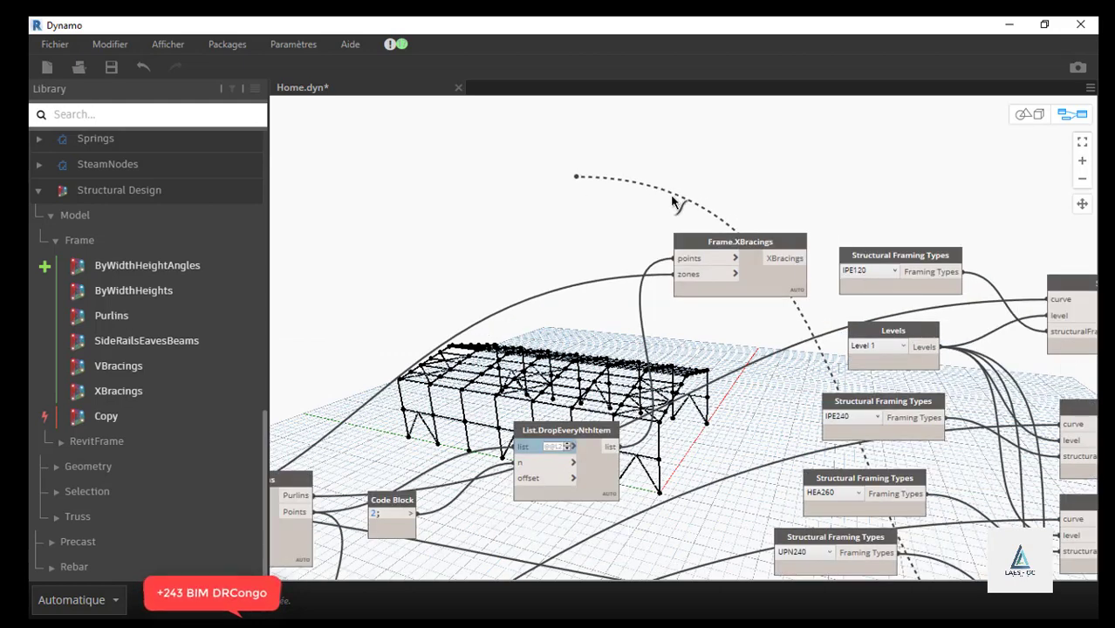
pyautogui.scroll(-3, 720, 214)
pyautogui.scroll(3, 453, 299)
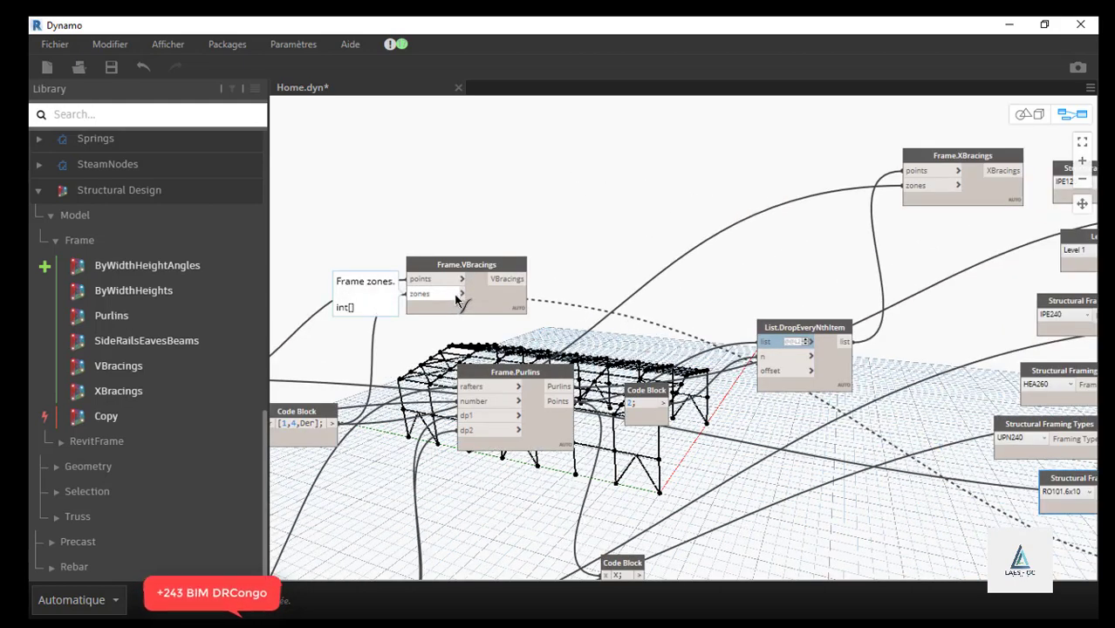
pyautogui.scroll(4, 518, 273)
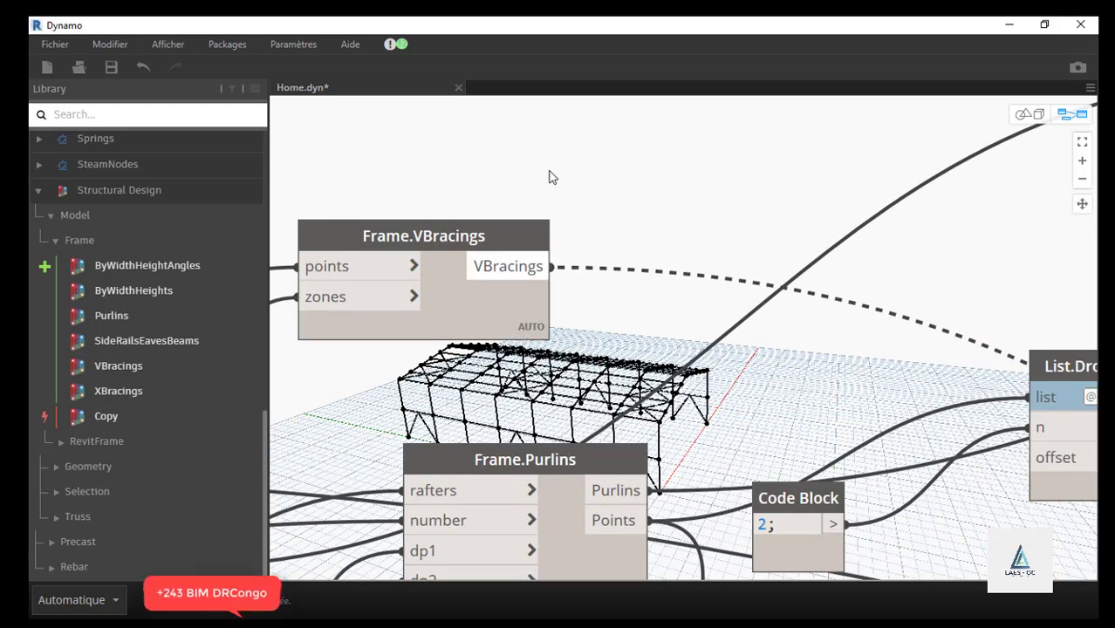
pyautogui.scroll(-4, 436, 234)
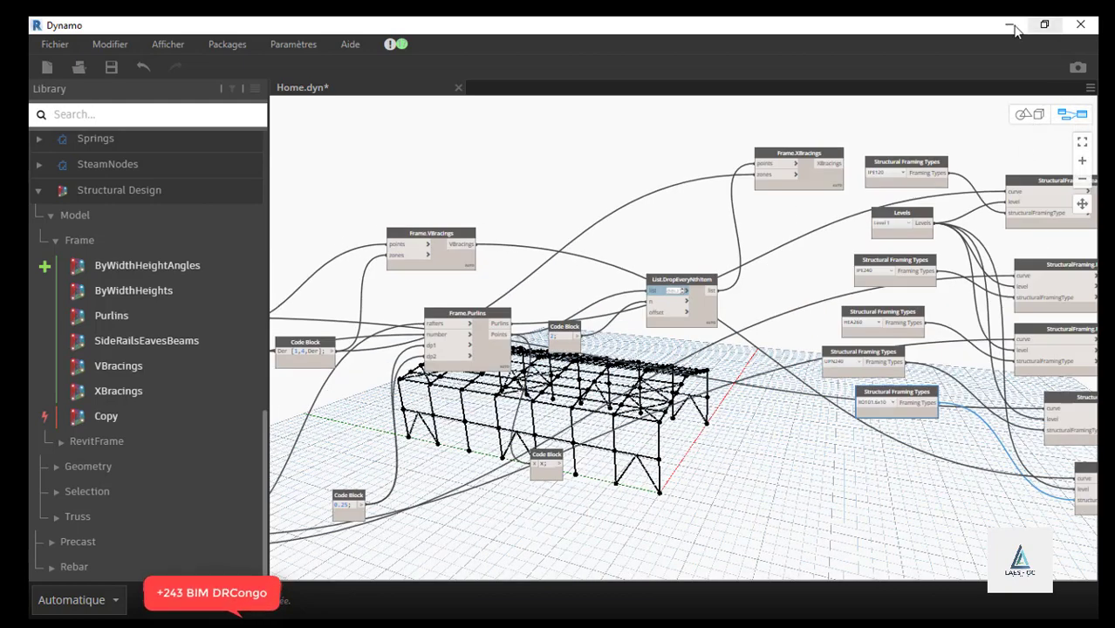
pyautogui.click(1044, 25)
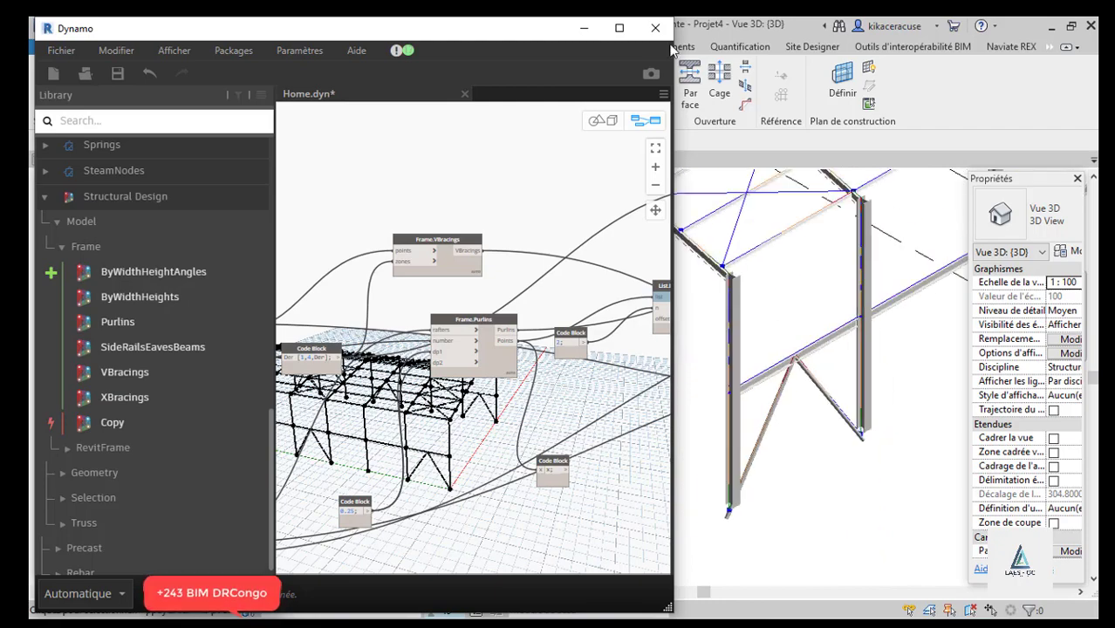
pyautogui.click(620, 28)
# - Duplicate the fifth BeamByCurve node below the original and disconnect the copy's curve and structuralFramingType inputs
pyautogui.scroll(-4, 490, 228)
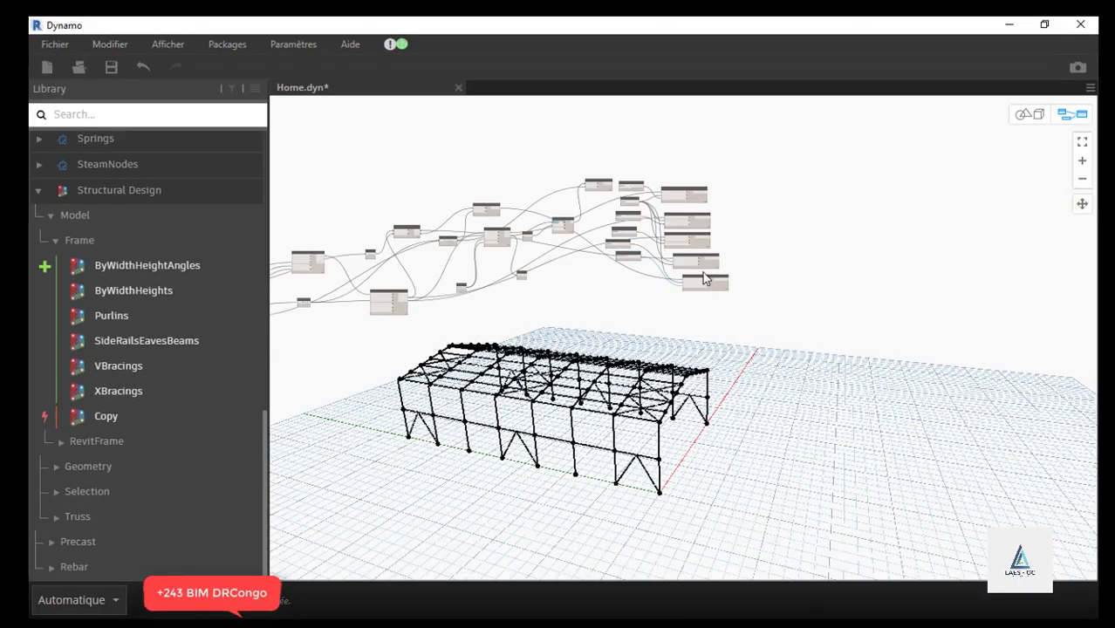
pyautogui.scroll(6, 705, 279)
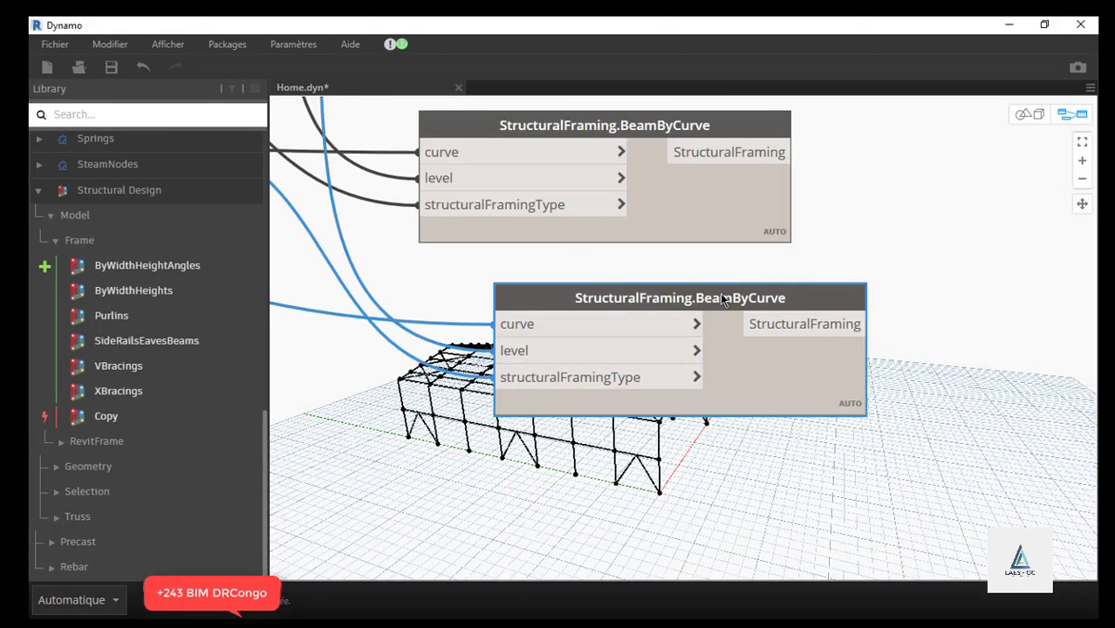
pyautogui.moveTo(722, 299)
pyautogui.scroll(-6, 800, 171)
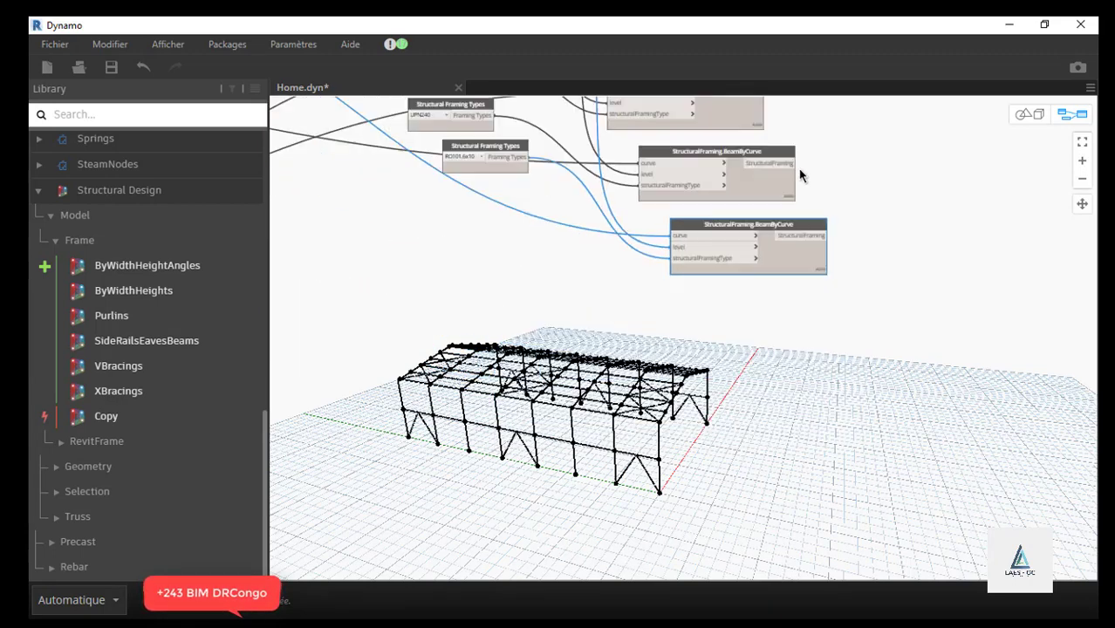
pyautogui.scroll(4, 767, 268)
pyautogui.hotkey('ctrl', 'c')
pyautogui.hotkey('ctrl', 'v')
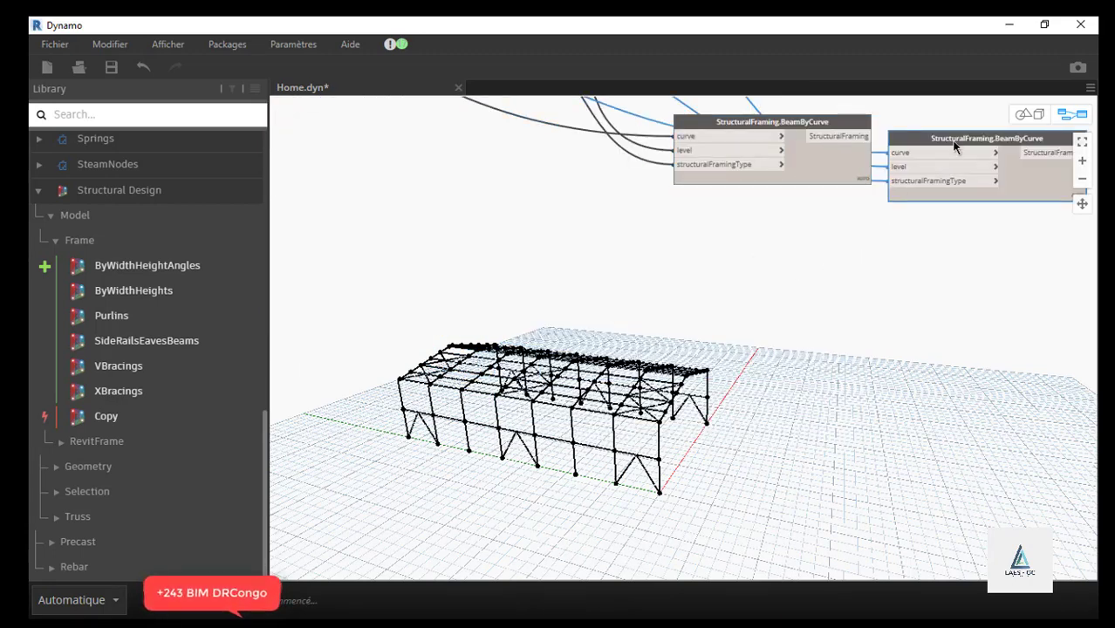
pyautogui.moveTo(738, 266); pyautogui.dragTo(760, 239)
pyautogui.click(720, 254)
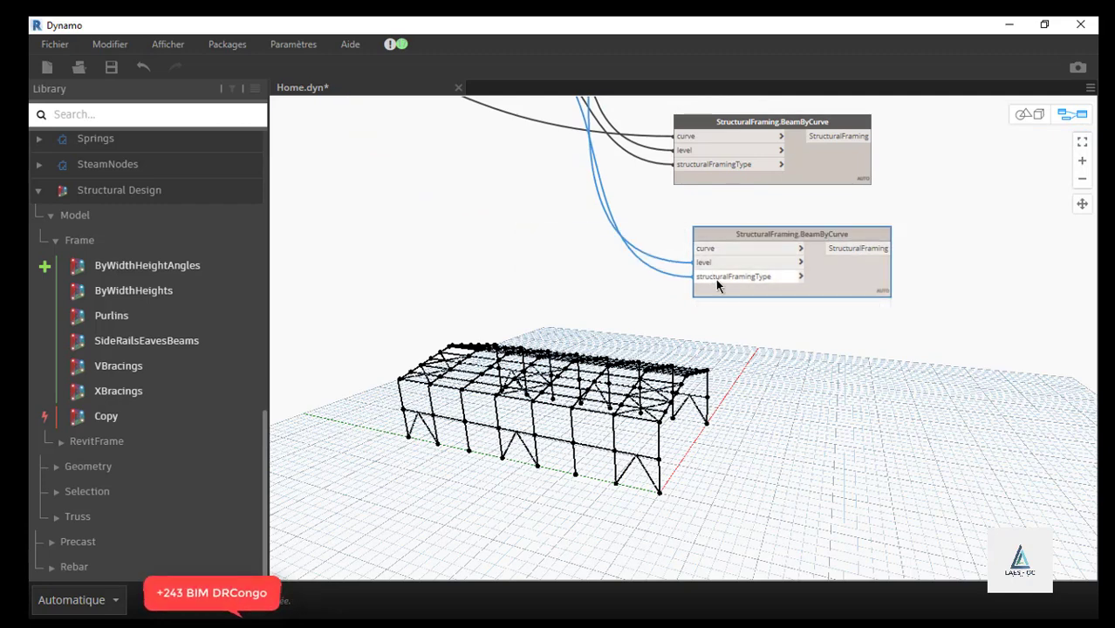
pyautogui.click(696, 276)
pyautogui.scroll(-5, 849, 321)
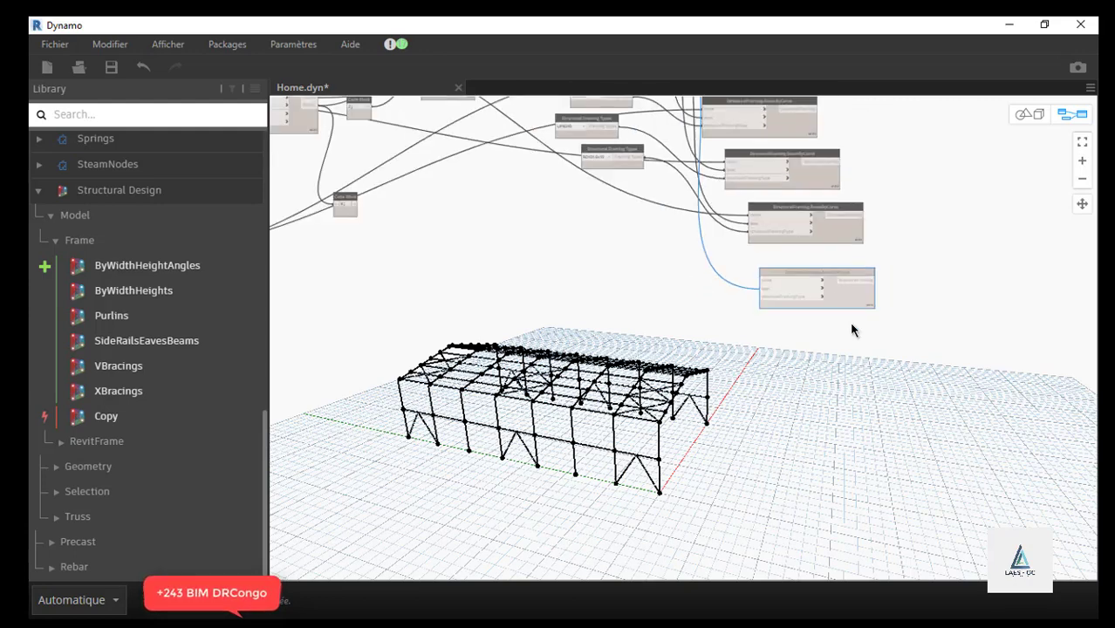
pyautogui.scroll(2, 648, 168)
pyautogui.scroll(-3, 612, 158)
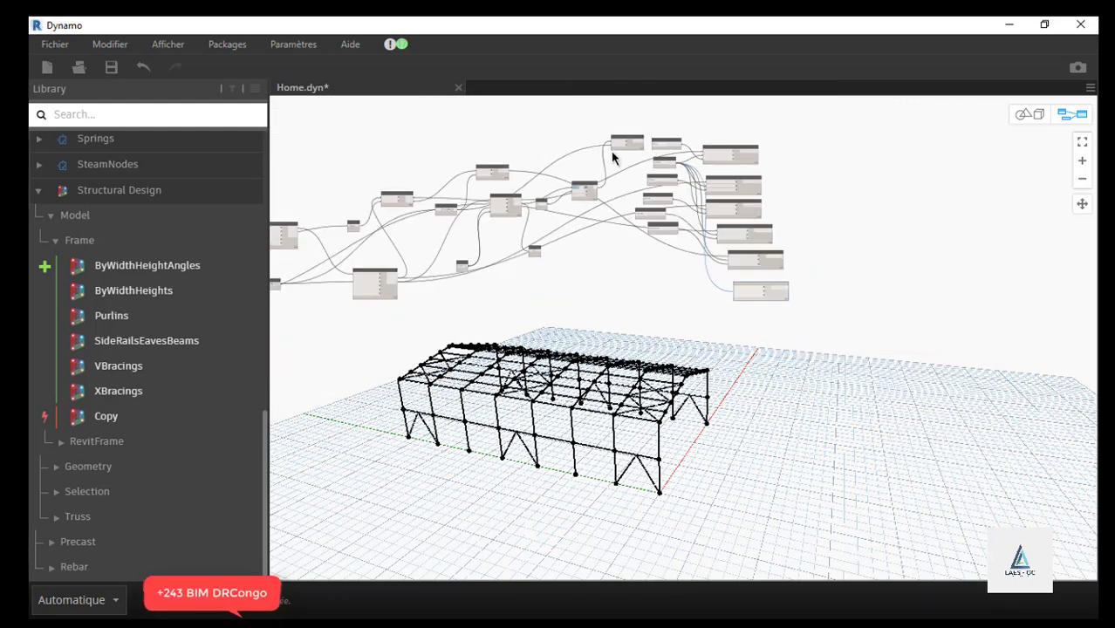
pyautogui.moveTo(669, 265); pyautogui.dragTo(663, 138)
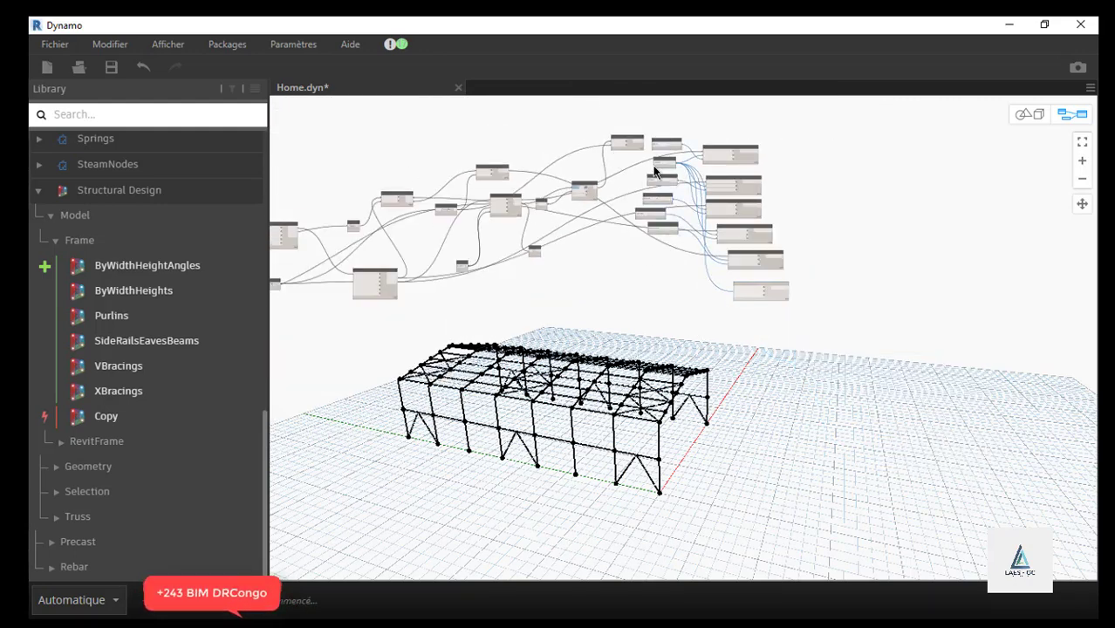
pyautogui.click(654, 166)
pyautogui.click(659, 170)
pyautogui.scroll(5, 666, 137)
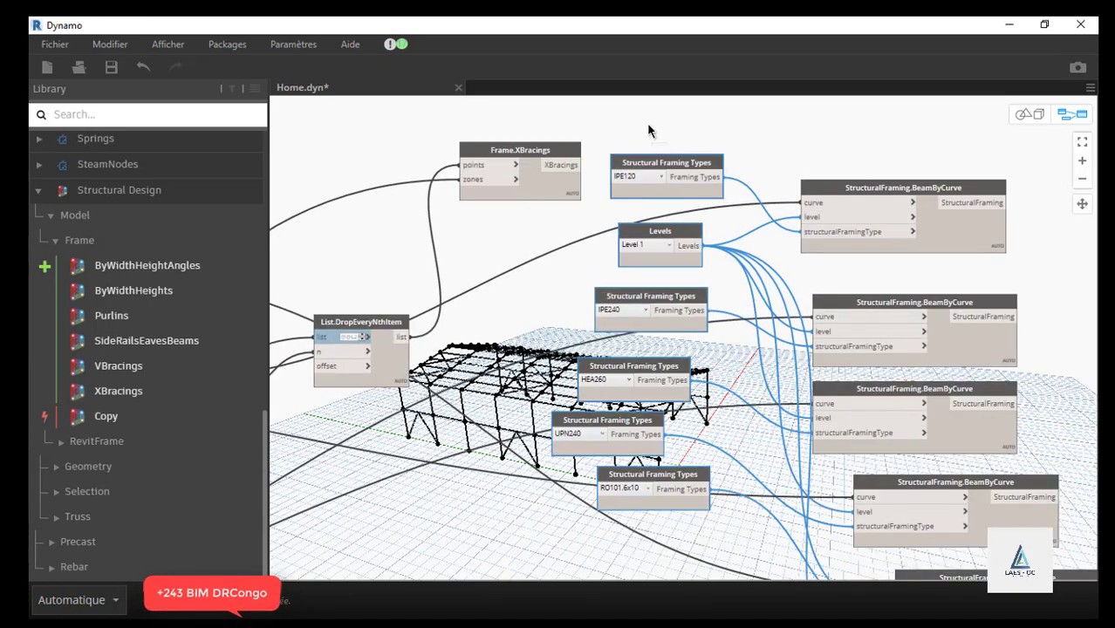
pyautogui.scroll(-5, 611, 122)
# - Move the RO101.6x10 Structural Framing Types node so it lines up directly below the UPN240 node
pyautogui.scroll(5, 648, 394)
pyautogui.scroll(-3, 631, 192)
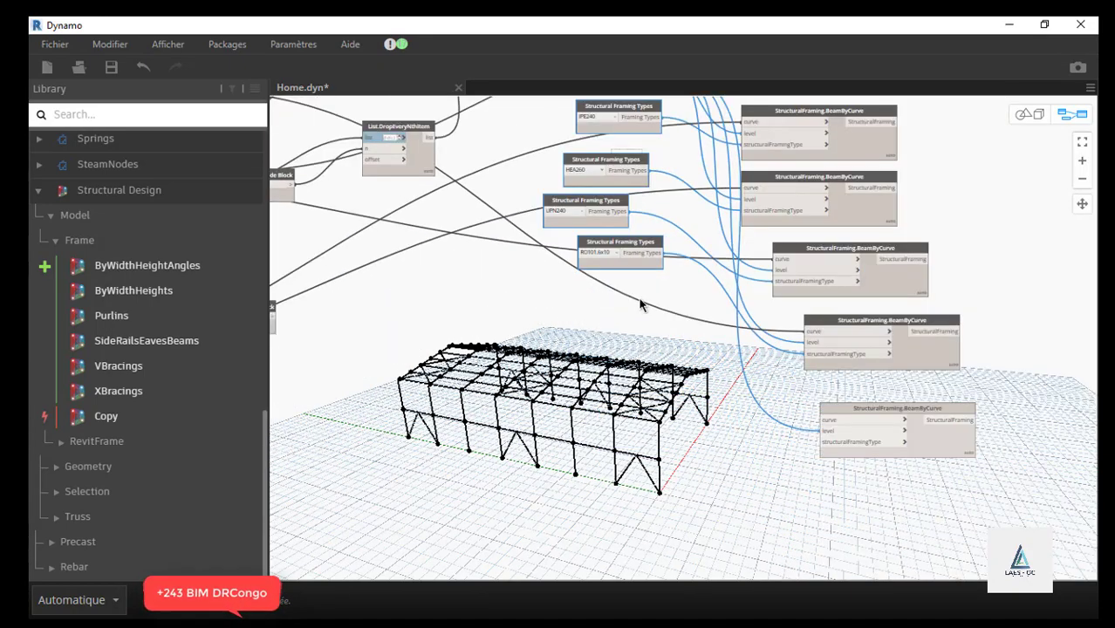
pyautogui.scroll(4, 640, 303)
pyautogui.moveTo(627, 161); pyautogui.dragTo(495, 223)
pyautogui.click(713, 278)
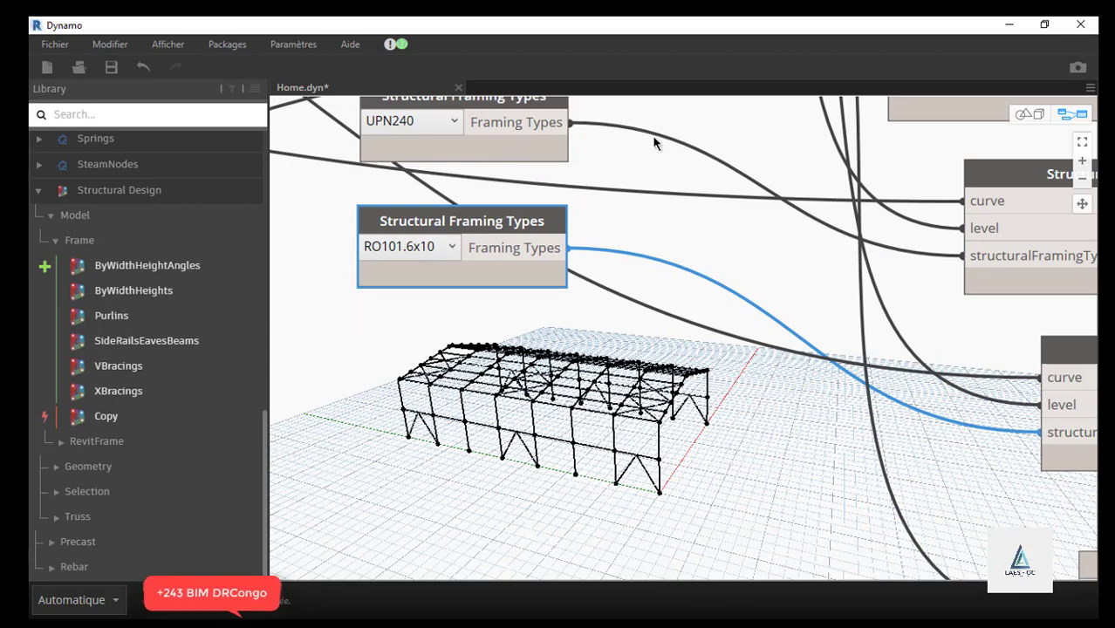
# - Duplicate the RO101.6x10 Structural Framing Types node and place the copy directly below the original
pyautogui.scroll(-4, 656, 141)
pyautogui.scroll(3, 598, 239)
pyautogui.click(573, 249)
pyautogui.hotkey('ctrl', 'v')
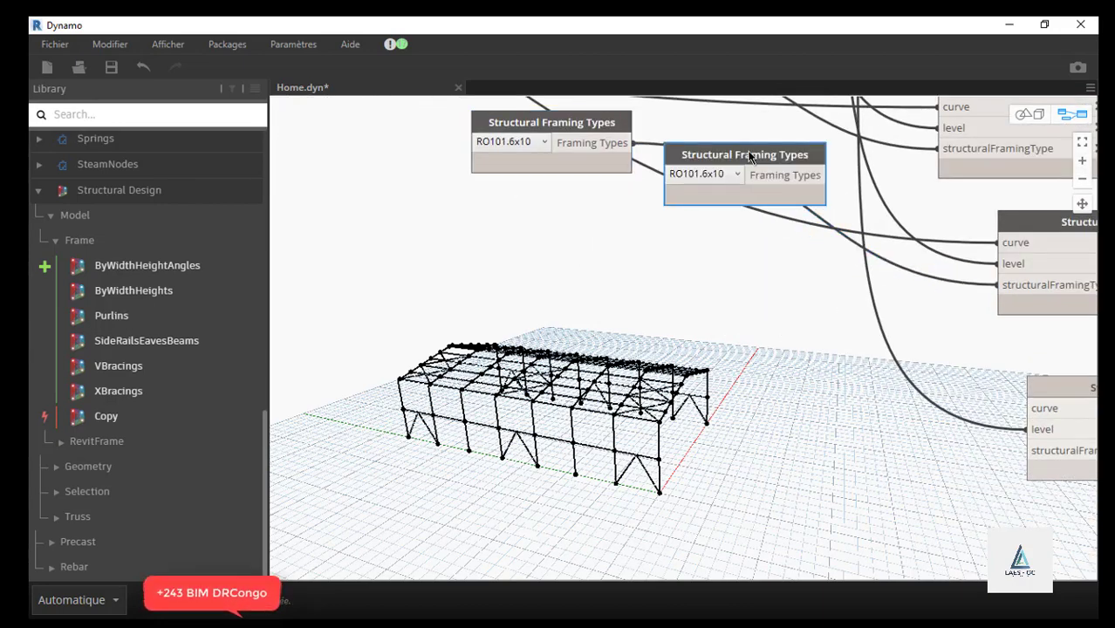
pyautogui.moveTo(748, 154); pyautogui.dragTo(545, 246)
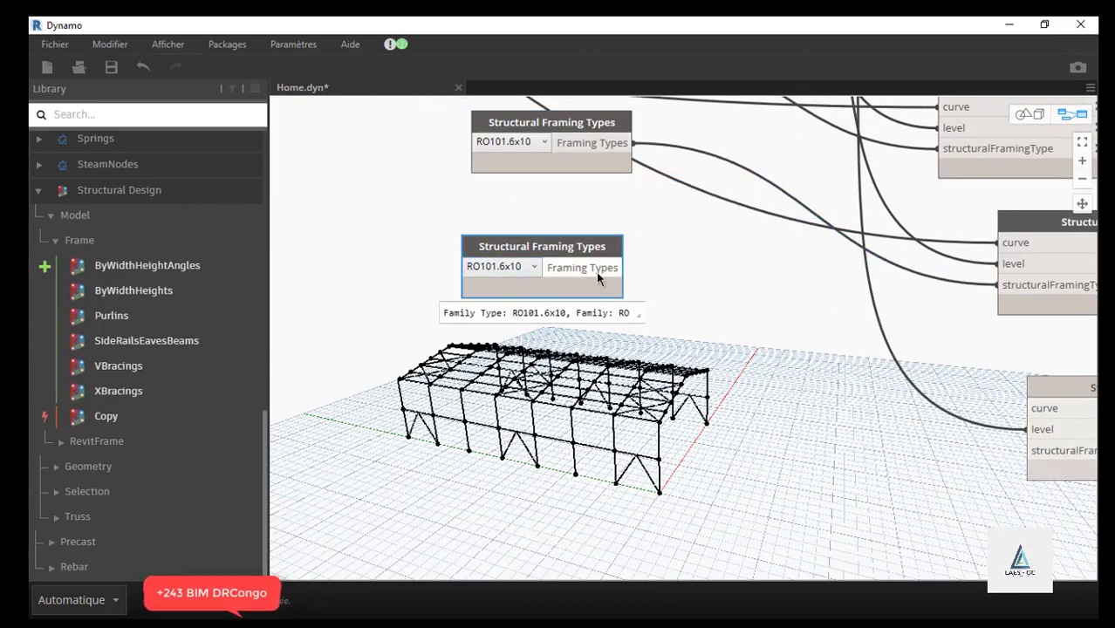
# - Connect the duplicated RO101.6x10 node's output to the sixth BeamByCurve node's structuralFramingType input
pyautogui.scroll(-4, 559, 228)
pyautogui.scroll(4, 846, 356)
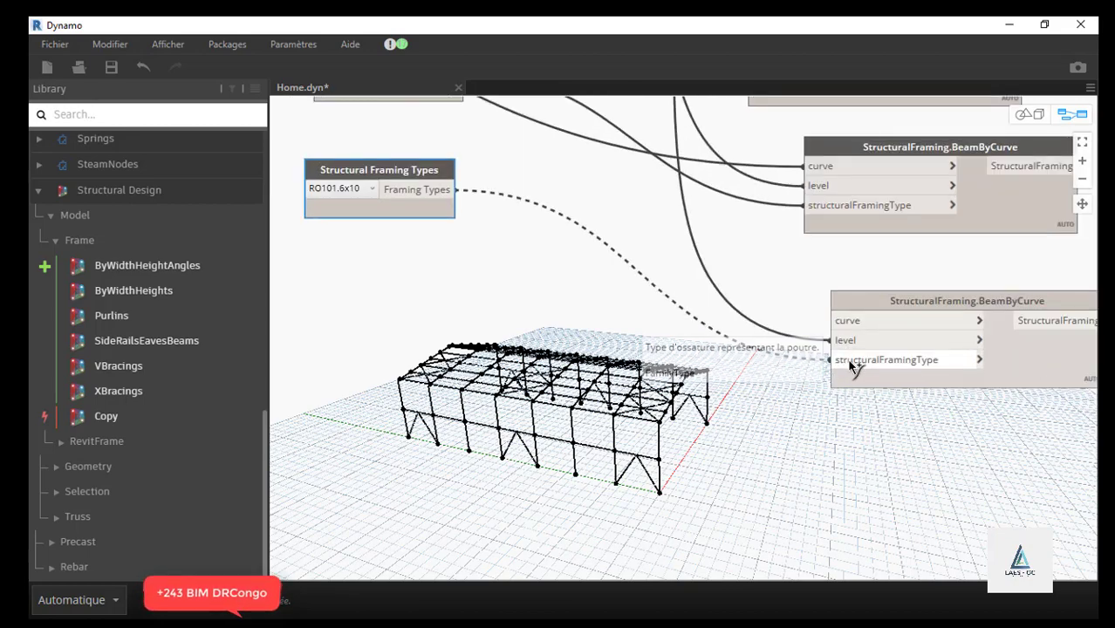
pyautogui.click(851, 362)
# - Connect the XBracings output to the sixth BeamByCurve node's curve input and move the Frame.XBracings node further away from the IPE120 node
pyautogui.scroll(-3, 949, 489)
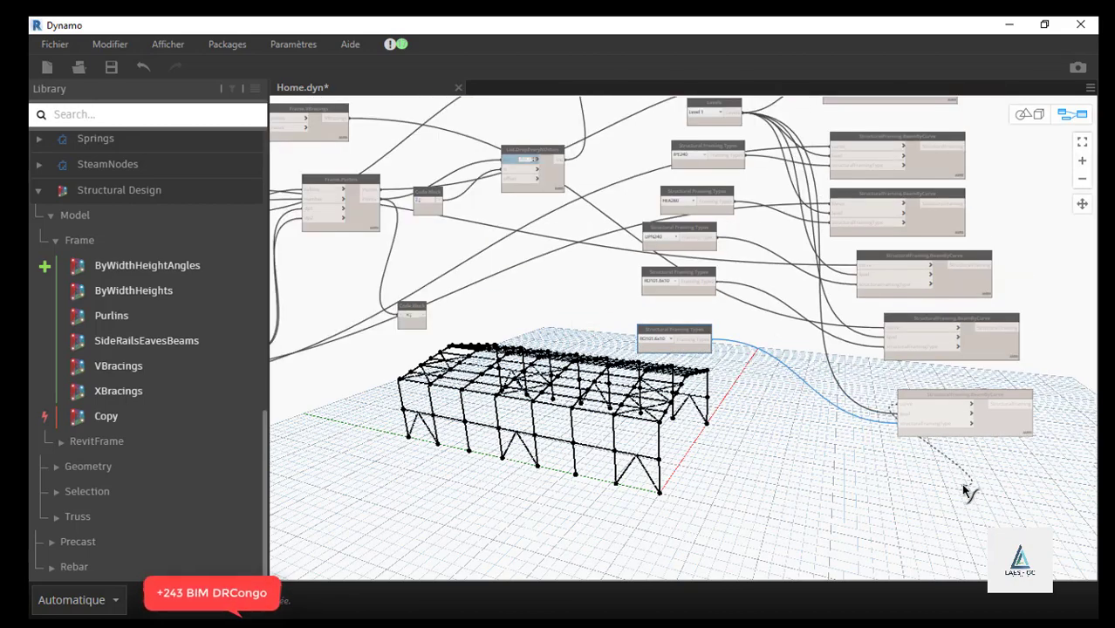
pyautogui.scroll(1, 954, 425)
pyautogui.scroll(3, 953, 425)
pyautogui.scroll(-5, 907, 425)
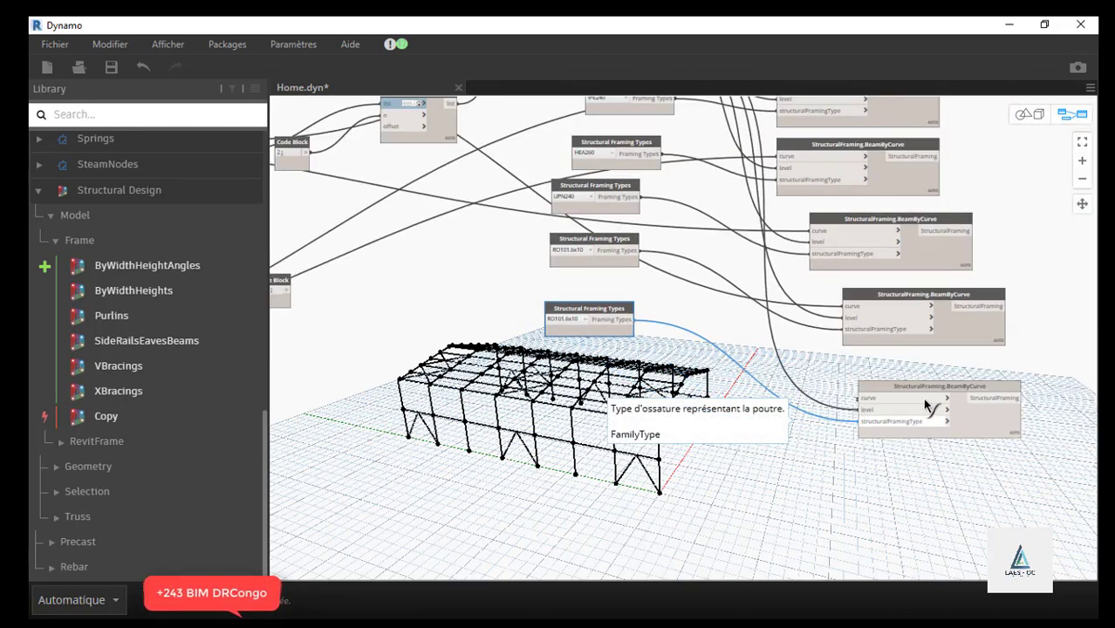
pyautogui.scroll(-3, 951, 472)
pyautogui.scroll(5, 812, 305)
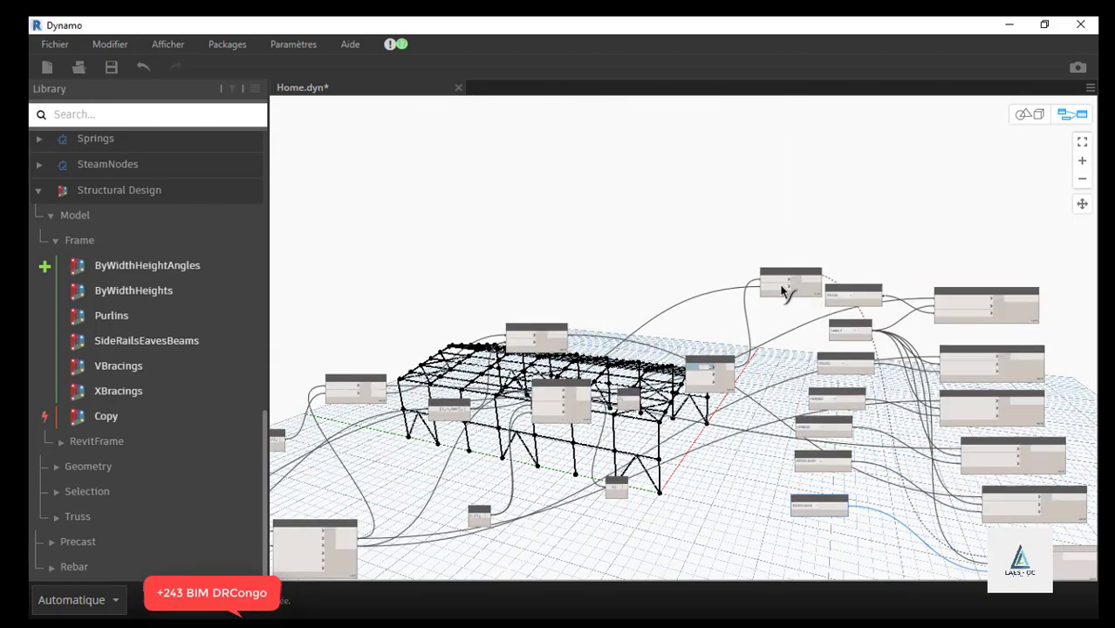
pyautogui.click(859, 276)
pyautogui.scroll(3, 816, 277)
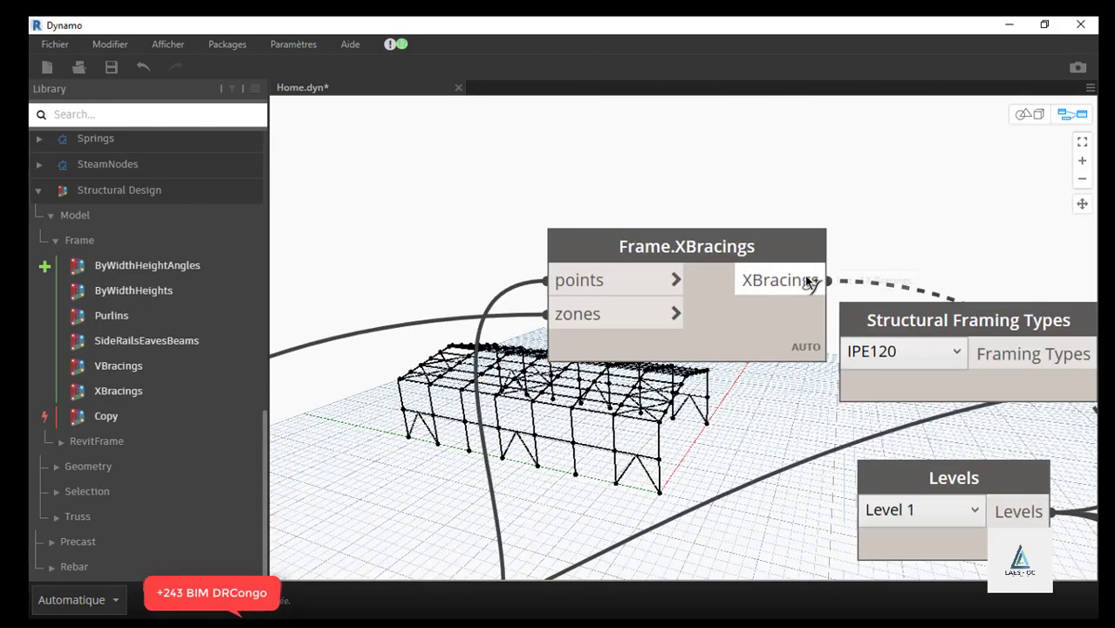
pyautogui.click(805, 273)
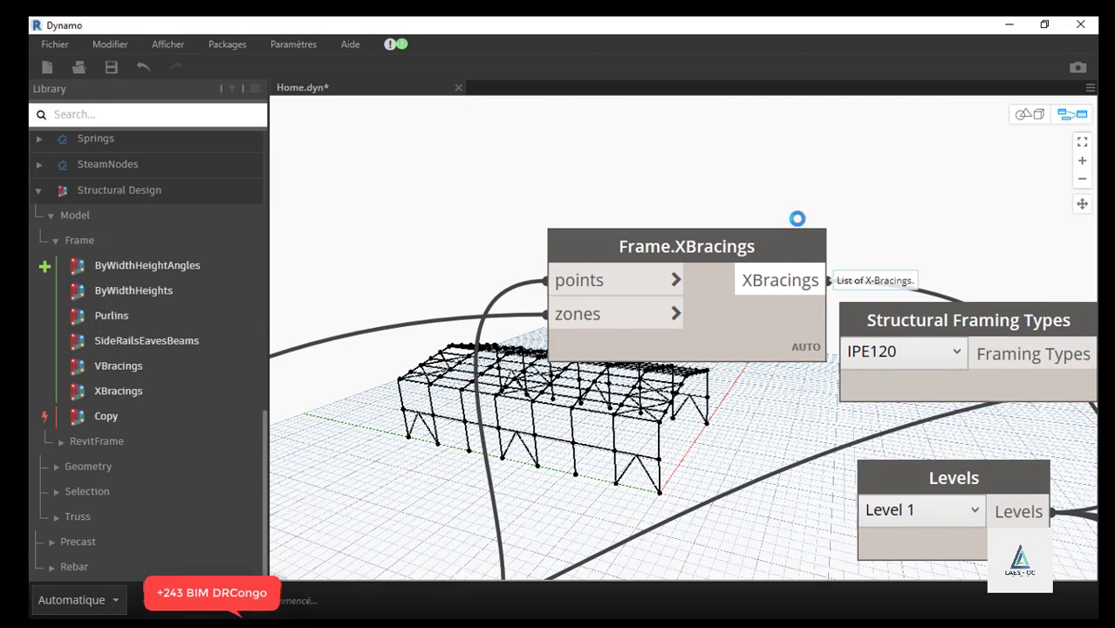
pyautogui.moveTo(779, 252); pyautogui.dragTo(590, 237)
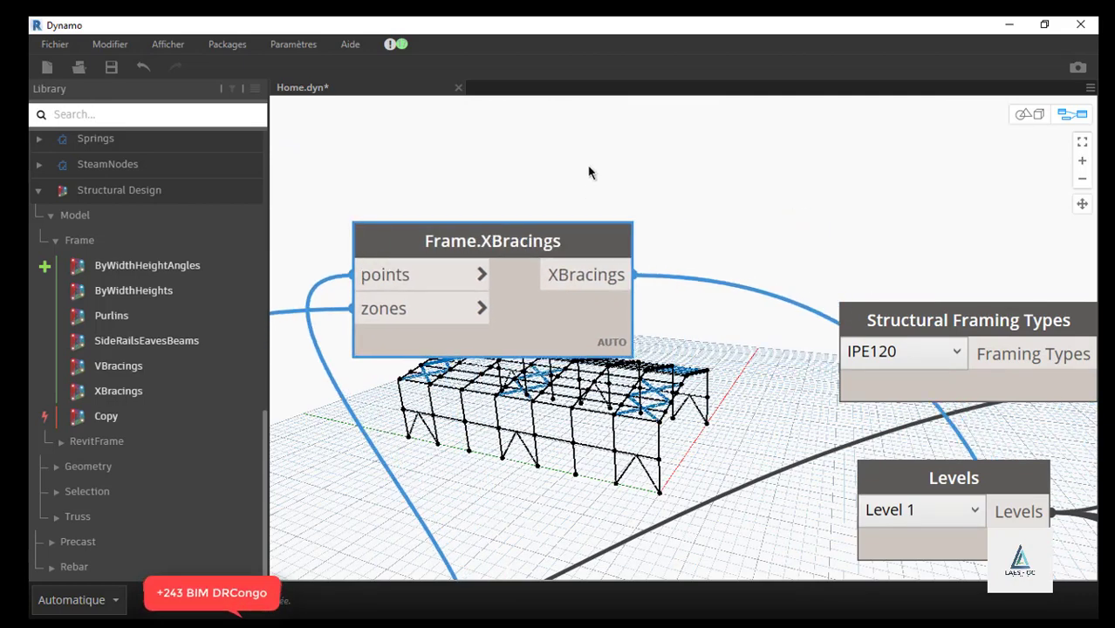
# - Create a group containing all six StructuralFraming.BeamByCurve nodes
pyautogui.scroll(-5, 590, 169)
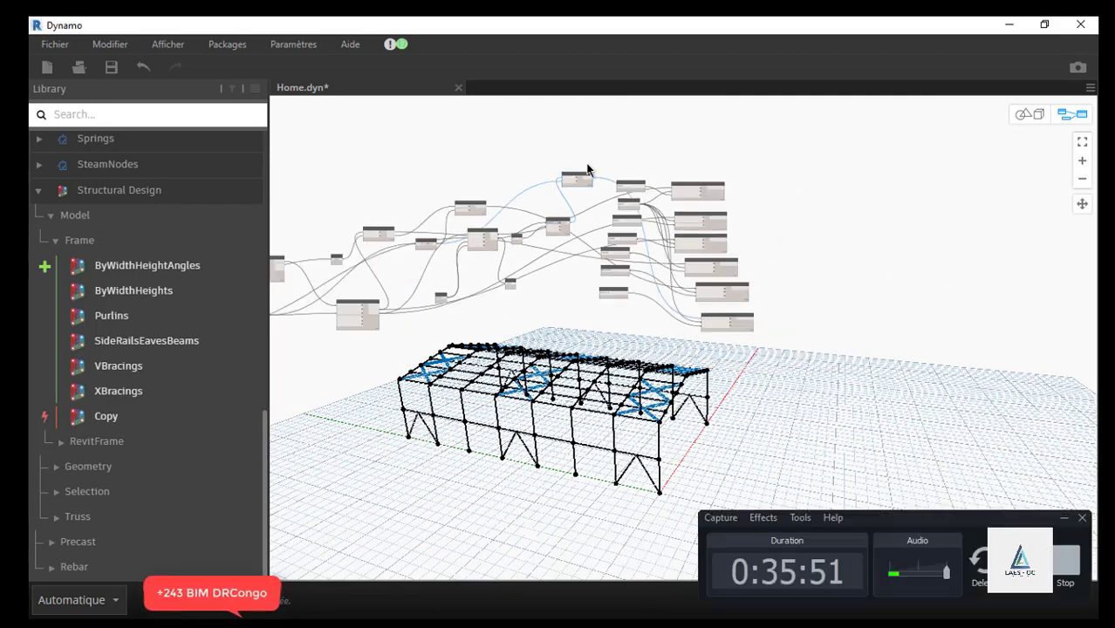
pyautogui.scroll(2, 698, 249)
pyautogui.scroll(-3, 676, 226)
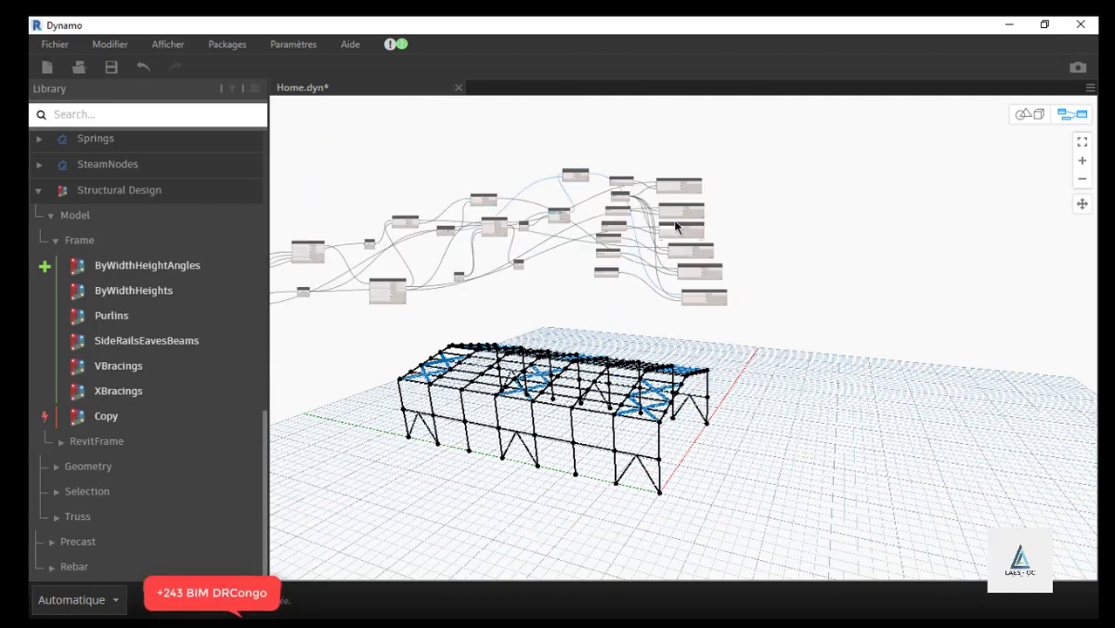
pyautogui.moveTo(789, 311); pyautogui.dragTo(681, 175)
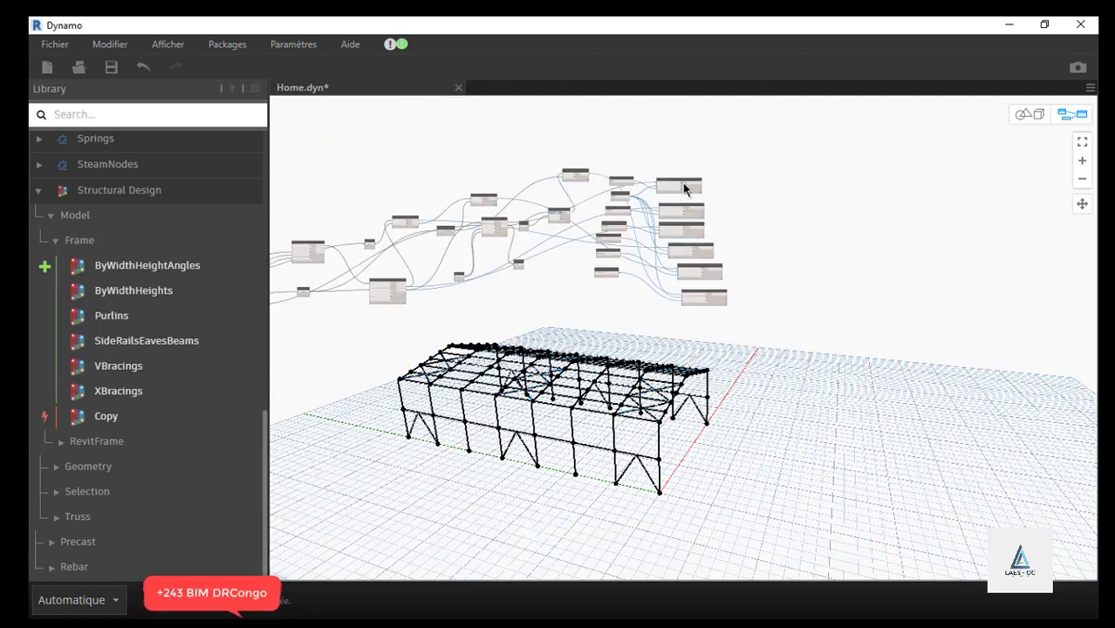
pyautogui.rightClick(684, 187)
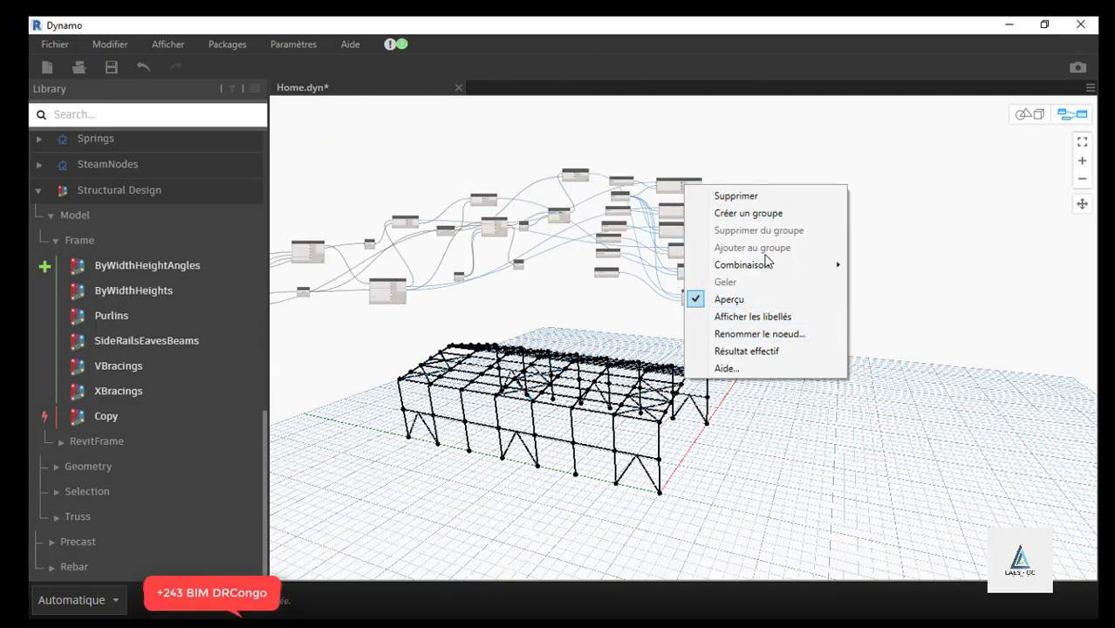
pyautogui.click(759, 214)
# - Title the group of StructuralFraming.BeamByCurve nodes "material configuration"
pyautogui.scroll(5, 677, 171)
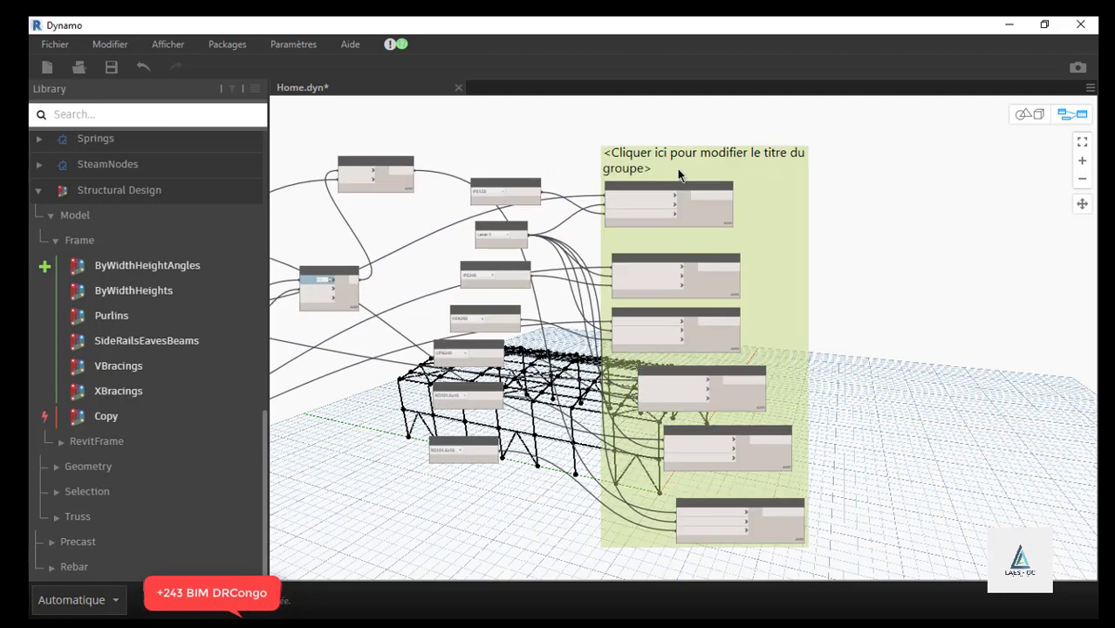
pyautogui.scroll(3, 677, 172)
pyautogui.doubleClick(611, 138)
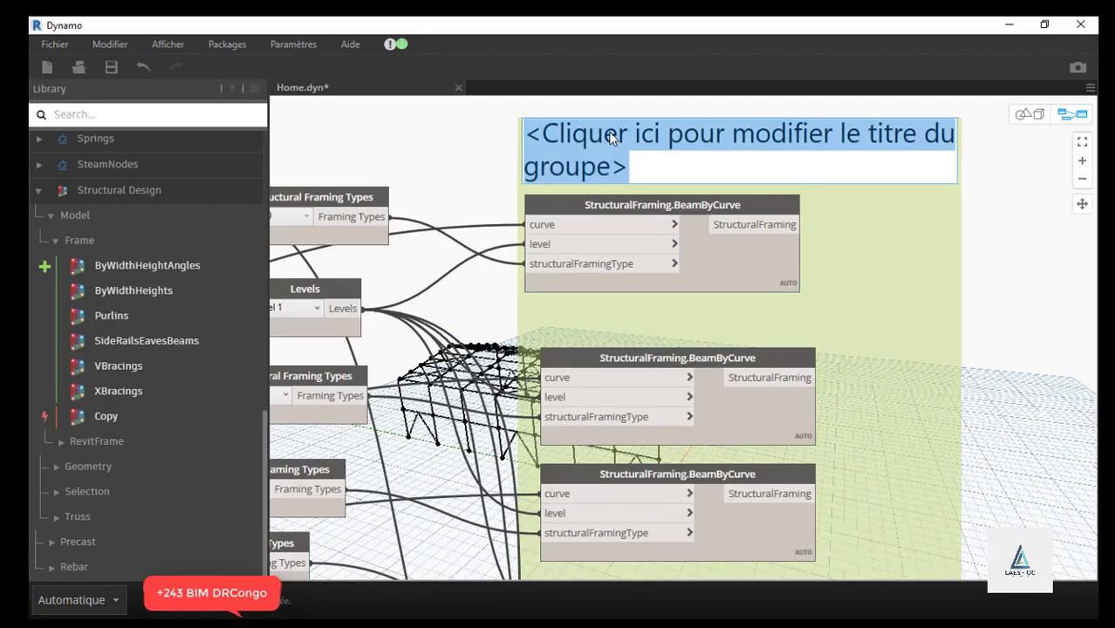
pyautogui.write('material co')
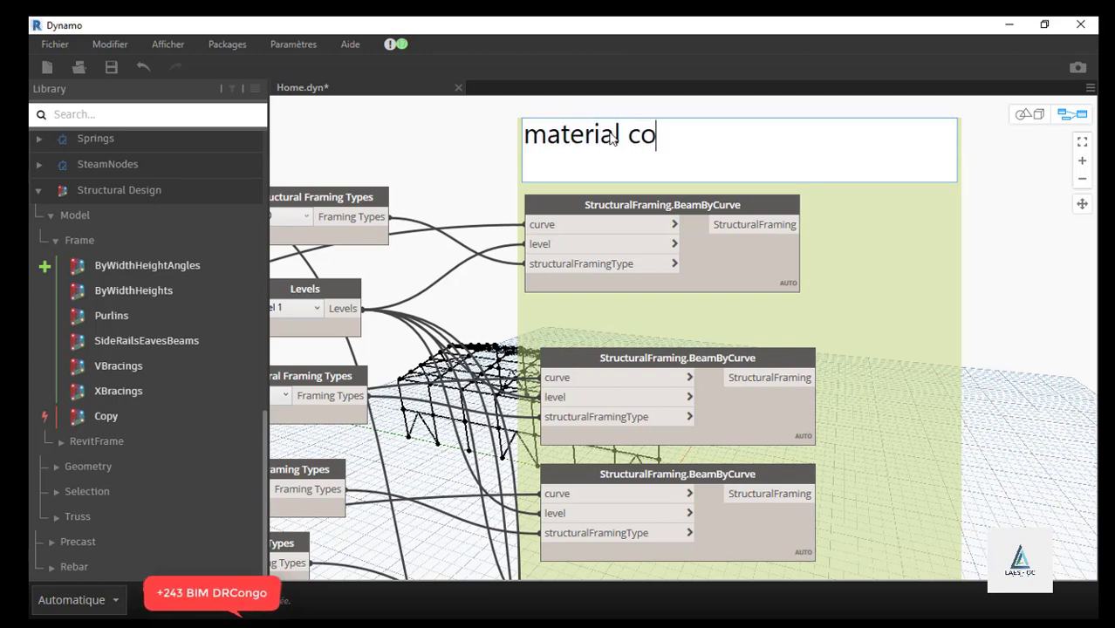
pyautogui.write('nfiguratiop')
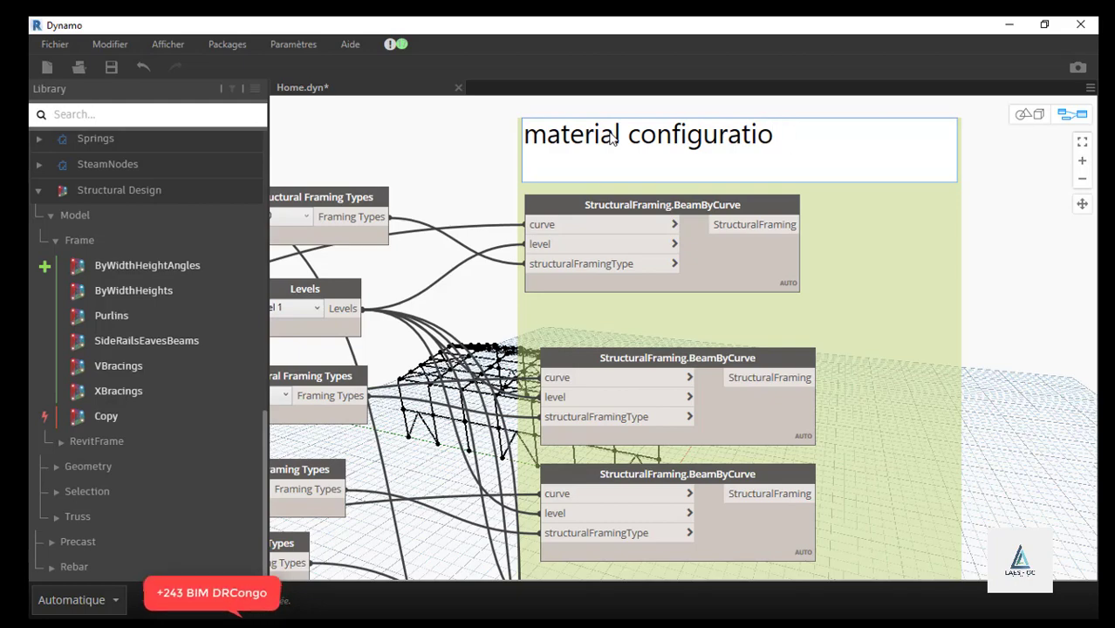
pyautogui.click(956, 229)
# - Create a group containing the five input sliders, from largeur portique to Nbre de Pannes
pyautogui.scroll(-8, 968, 227)
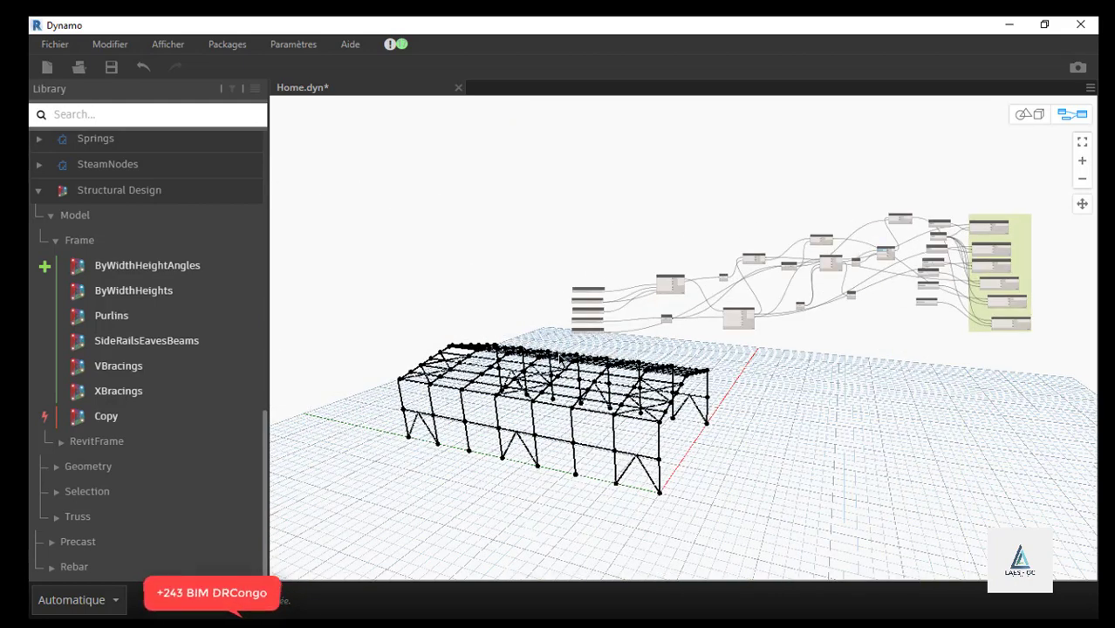
pyautogui.scroll(5, 640, 324)
pyautogui.moveTo(664, 316); pyautogui.dragTo(590, 158)
pyautogui.rightClick(594, 163)
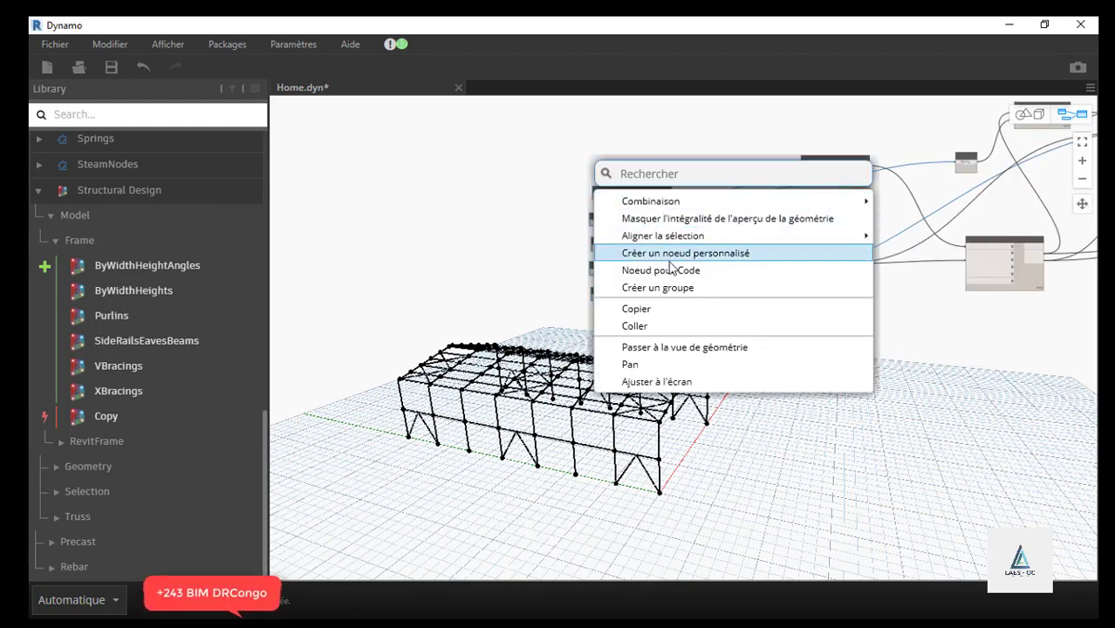
pyautogui.moveTo(674, 238)
pyautogui.click(691, 289)
pyautogui.scroll(5, 609, 159)
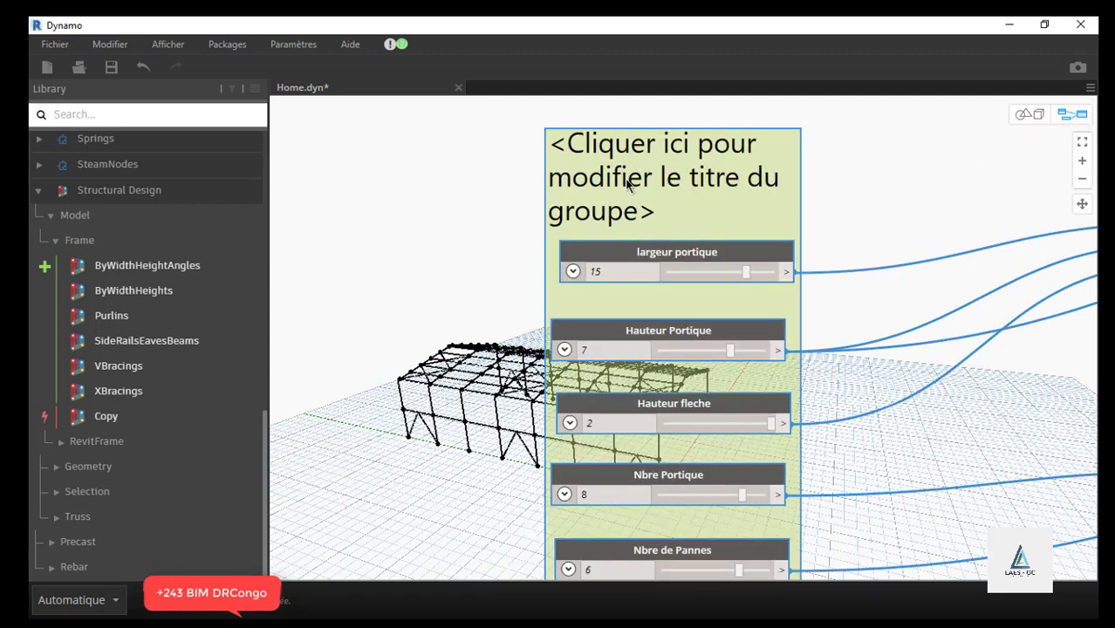
# - Colour the slider group pink and title it "entree donnée"
pyautogui.rightClick(630, 180)
pyautogui.click(681, 281)
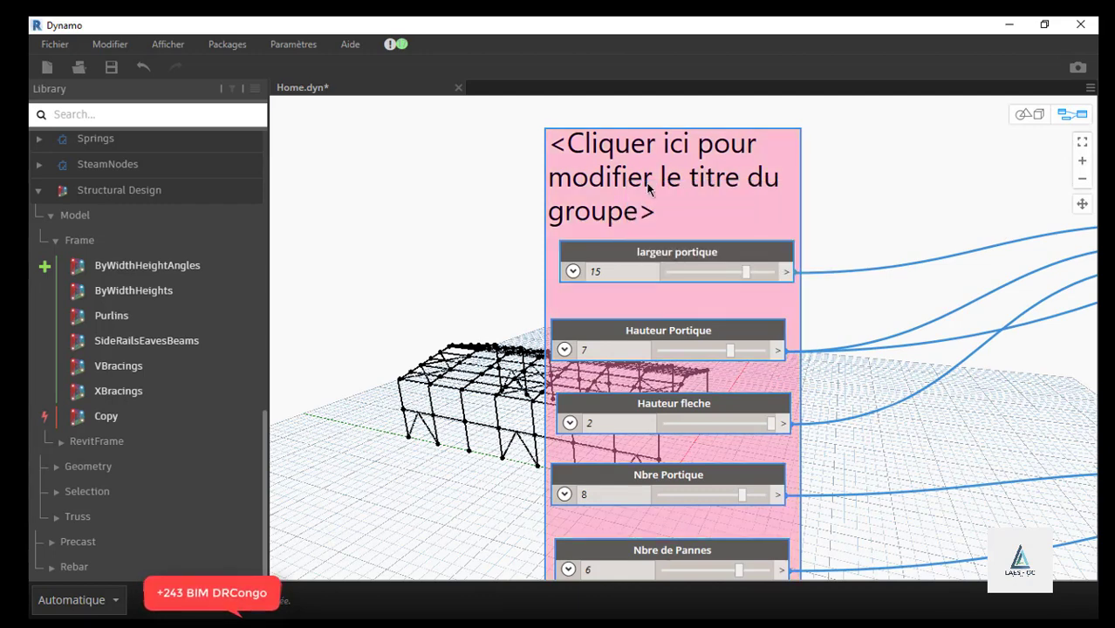
pyautogui.doubleClick(648, 191)
pyautogui.write('e')
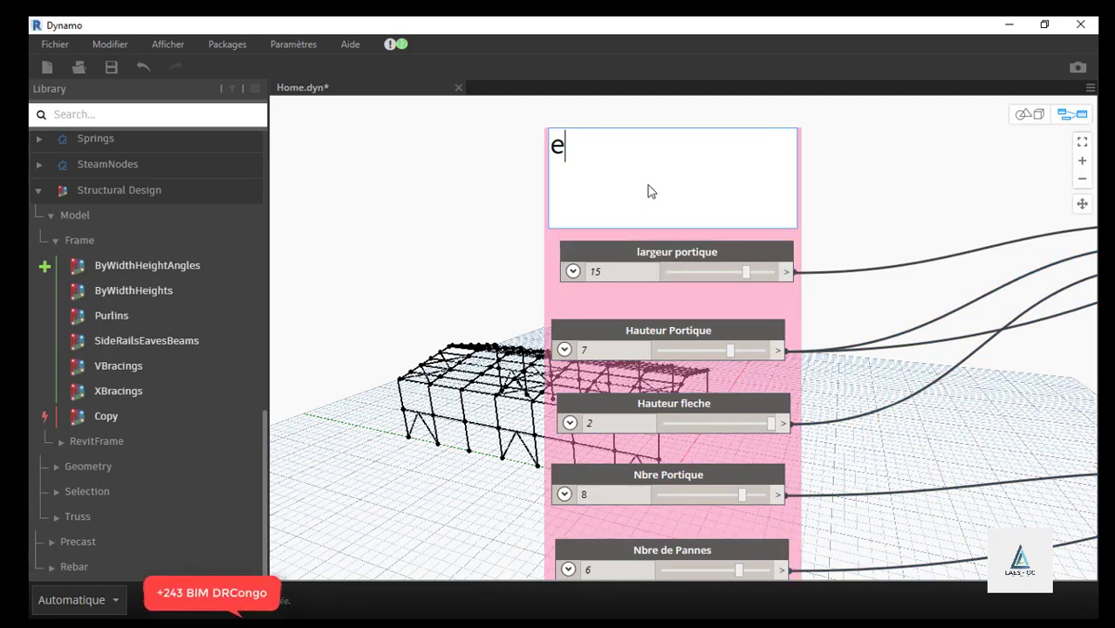
pyautogui.write('ntree d')
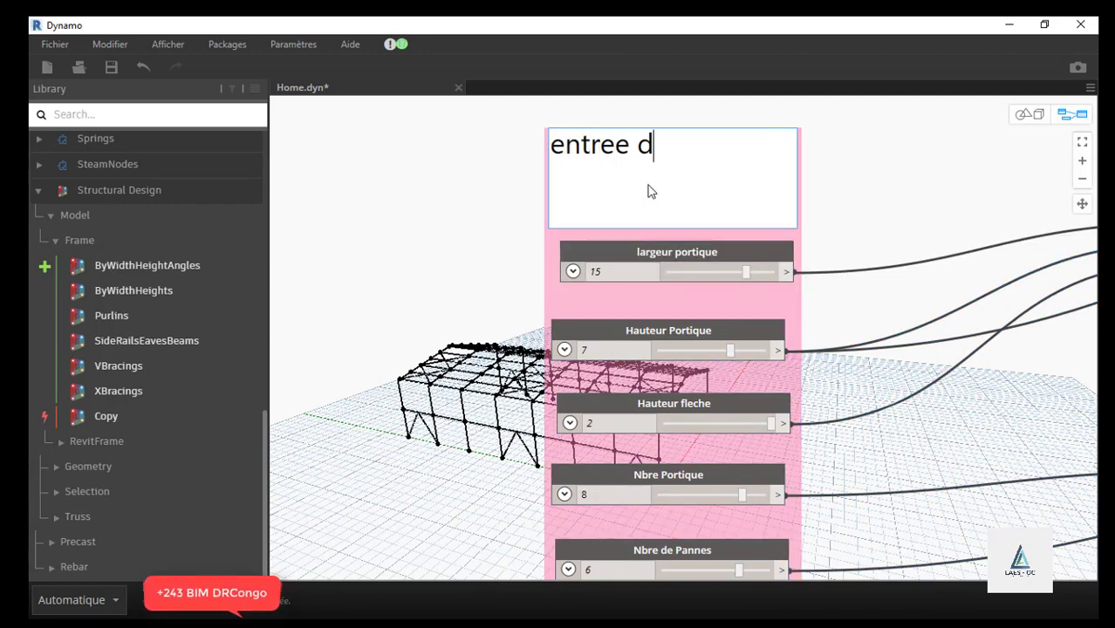
pyautogui.write('onnéer')
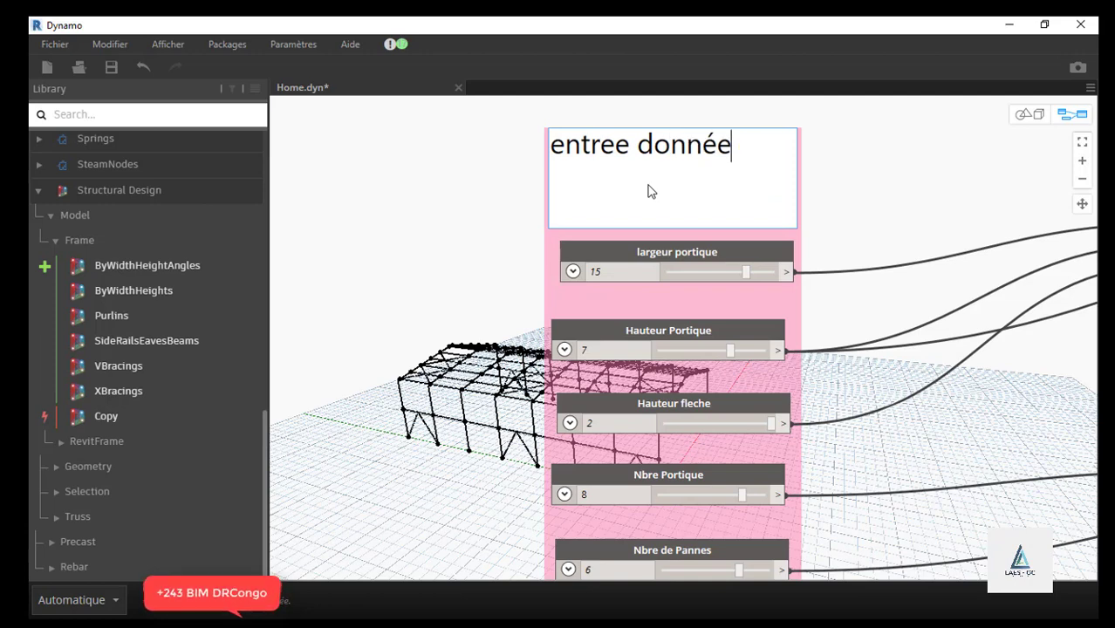
pyautogui.click(804, 135)
# - Look over the grouped graph, switch to Revit and view the whole steel frame in the {3D} view
pyautogui.scroll(-8, 527, 114)
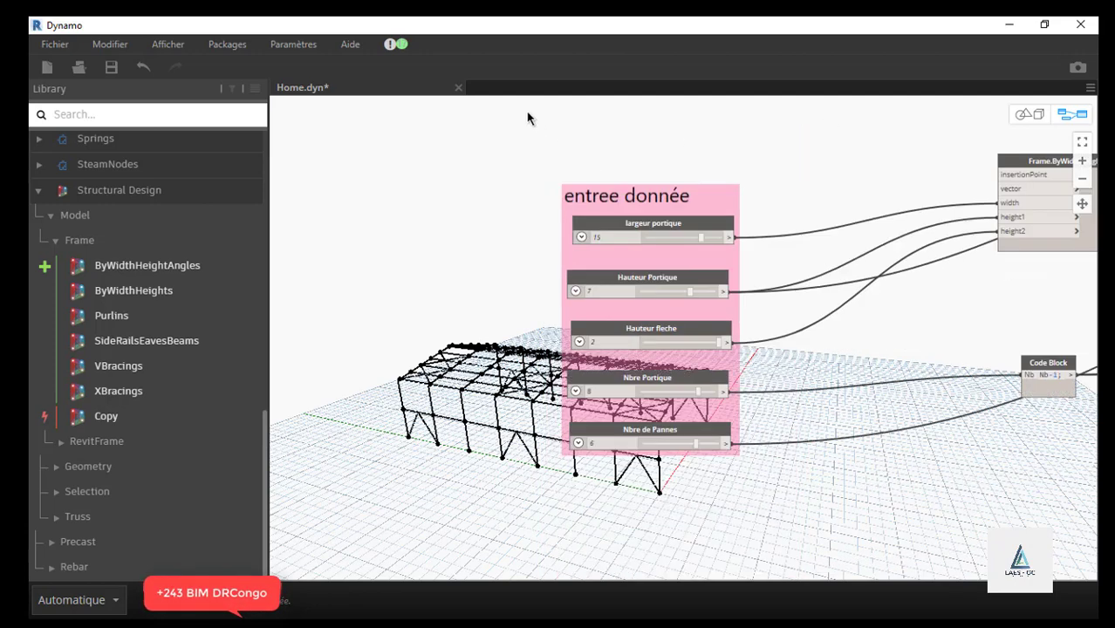
pyautogui.scroll(6, 598, 122)
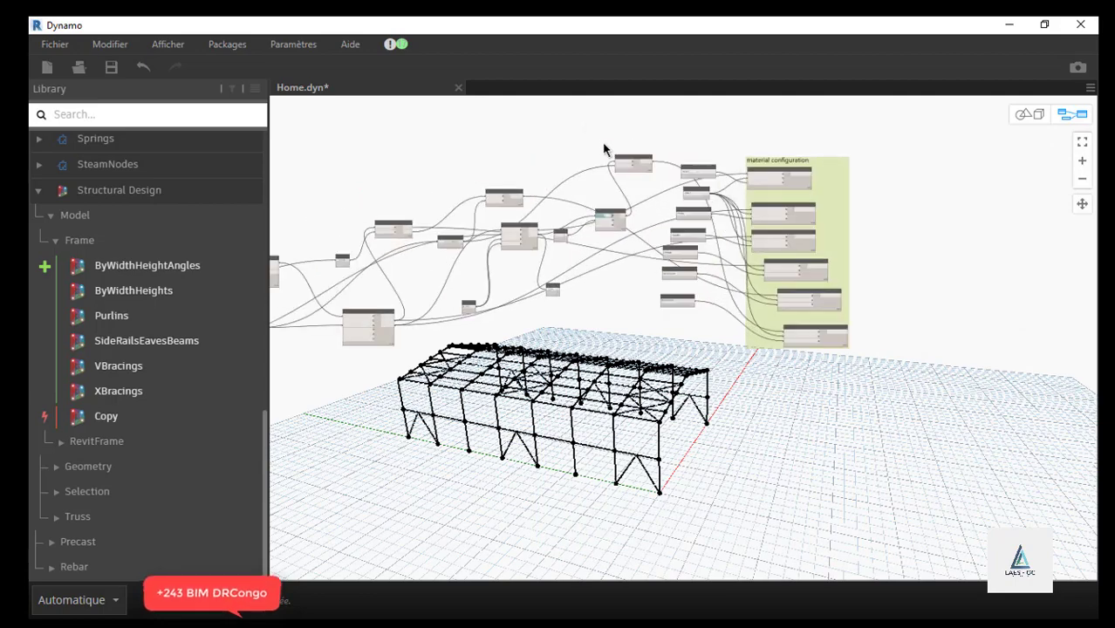
pyautogui.click(1045, 26)
pyautogui.scroll(-6, 835, 386)
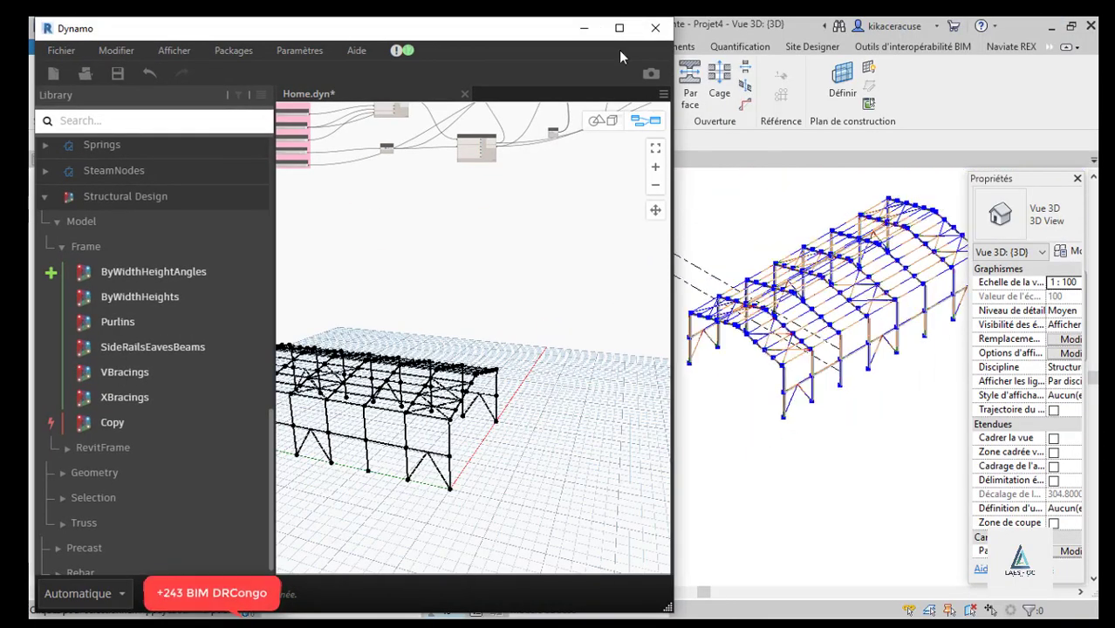
pyautogui.click(583, 28)
pyautogui.scroll(10, 731, 428)
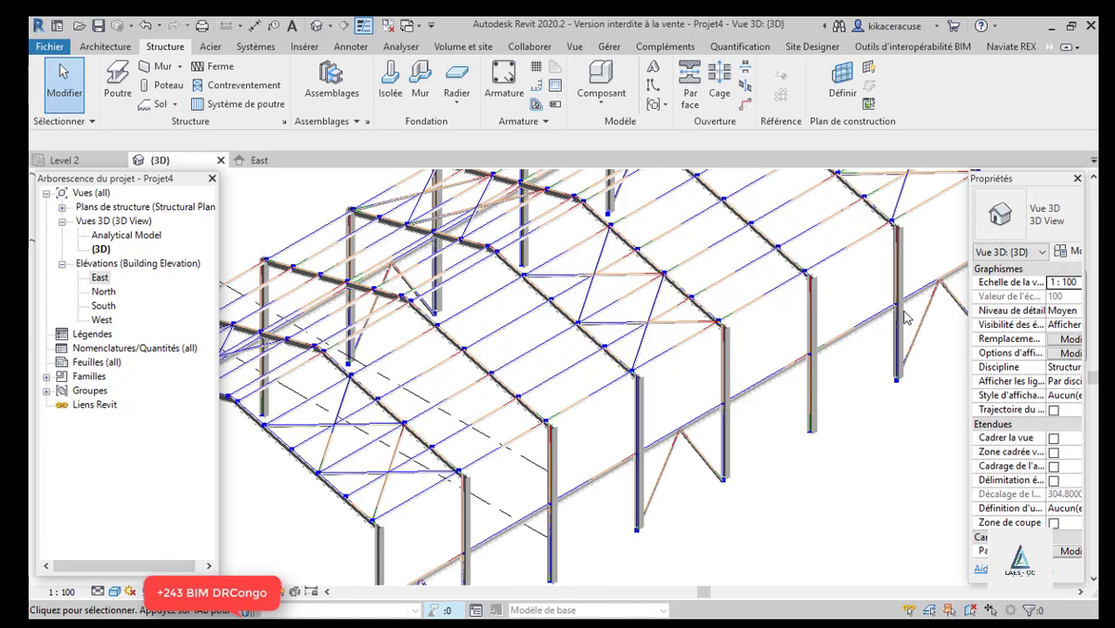
pyautogui.keyDown('shift'); pyautogui.moveTo(466, 375); pyautogui.dragTo(651, 323, button='middle'); pyautogui.keyUp('shift')
pyautogui.scroll(-5, 754, 496)
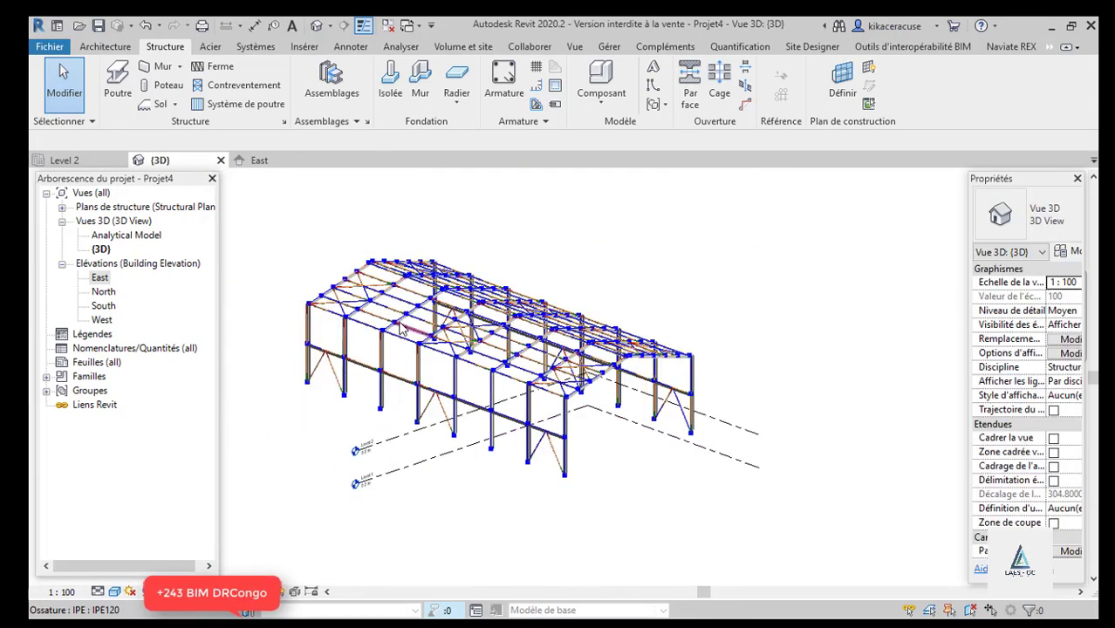
# - Examine the purlins, bracings and rafter joints of the steel frame up close in the {3D} view
pyautogui.scroll(8, 332, 301)
pyautogui.scroll(5, 328, 301)
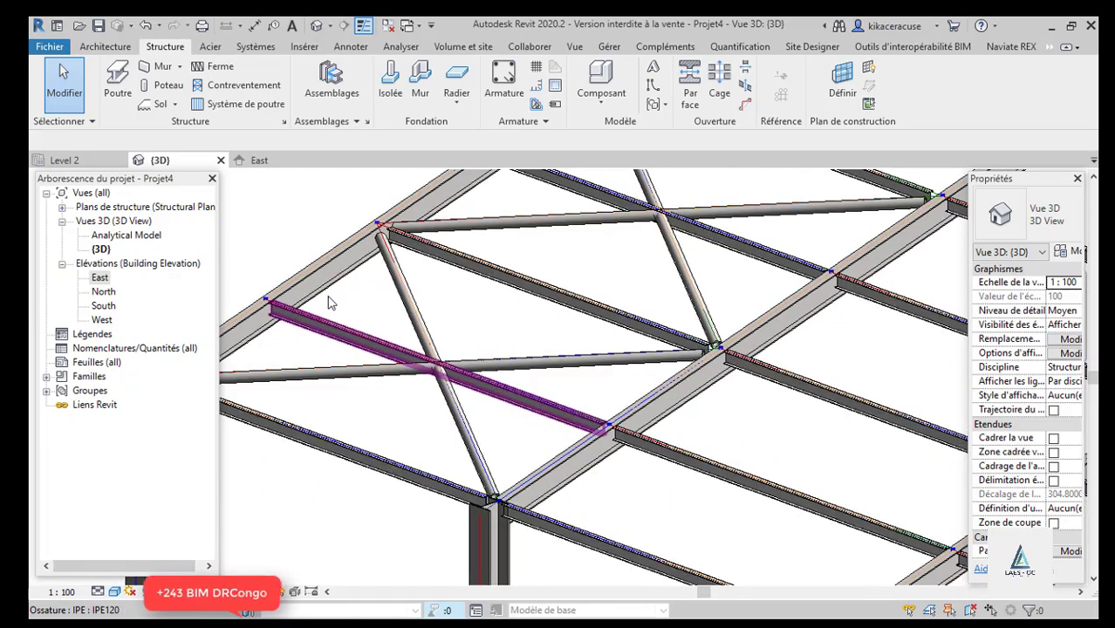
pyautogui.scroll(-6, 327, 301)
pyautogui.scroll(-2, 458, 257)
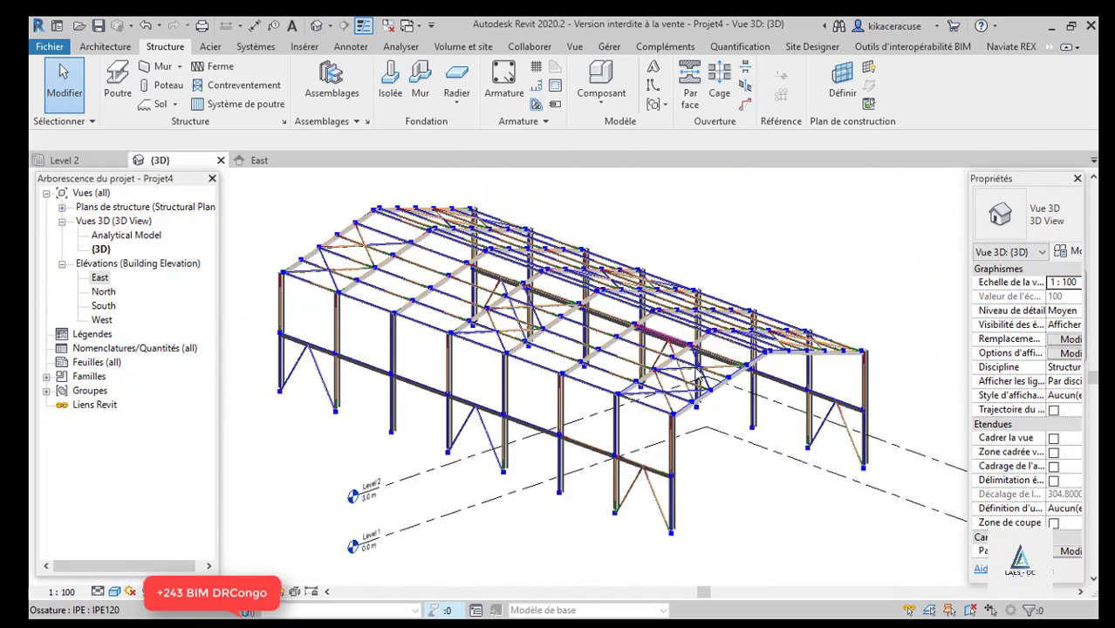
pyautogui.scroll(8, 571, 275)
pyautogui.scroll(-6, 571, 275)
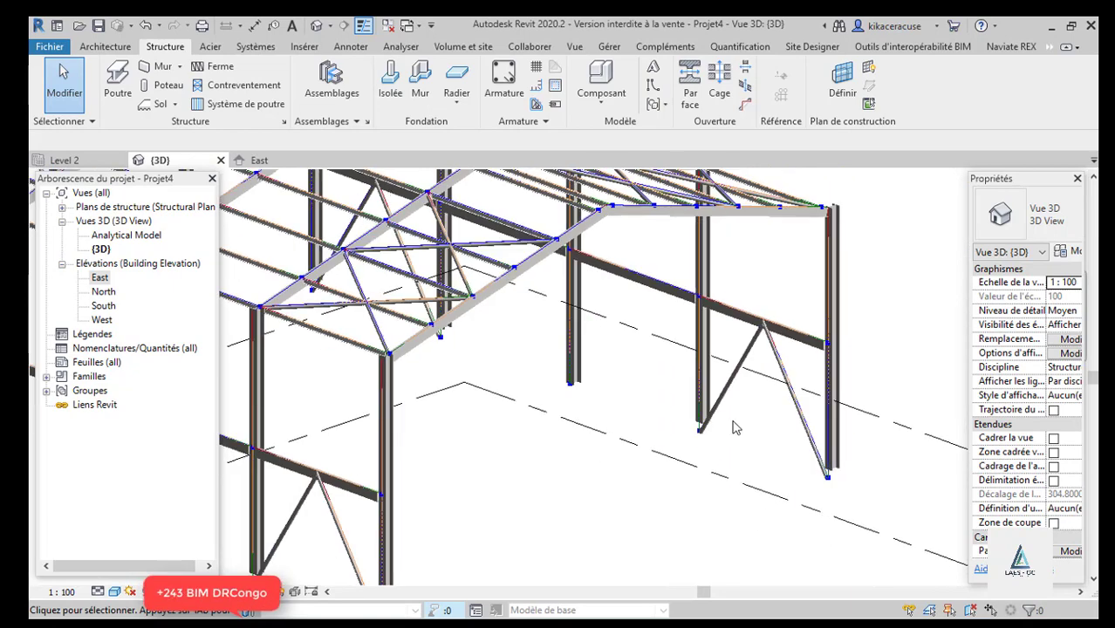
pyautogui.scroll(8, 661, 363)
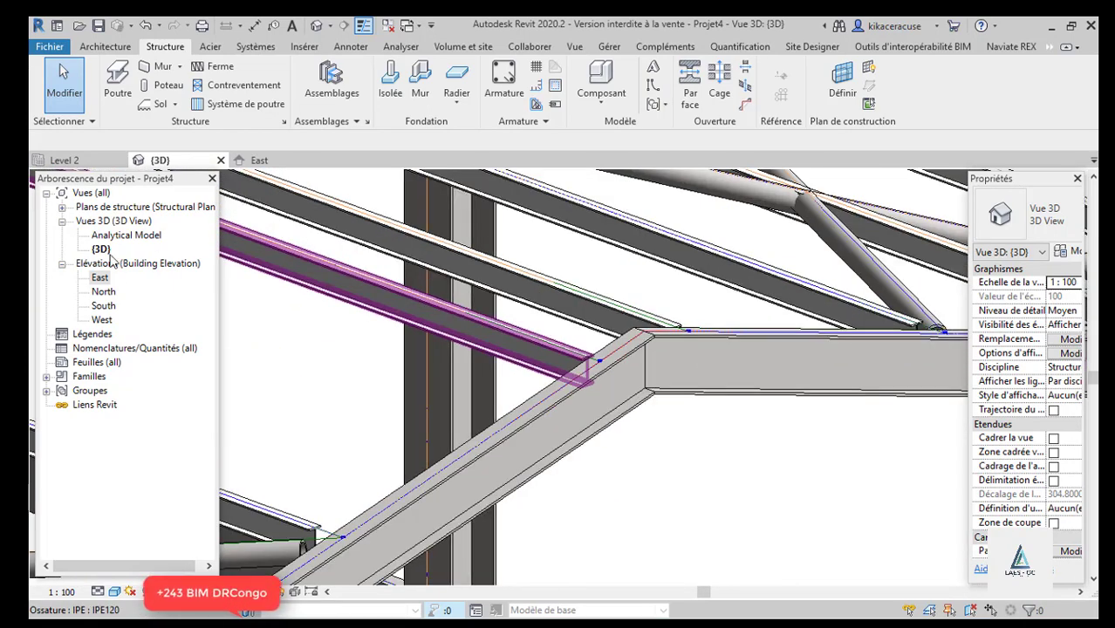
# - Open the Analytical Model 3D view and view the frame's analytical lines from another side
pyautogui.doubleClick(129, 236)
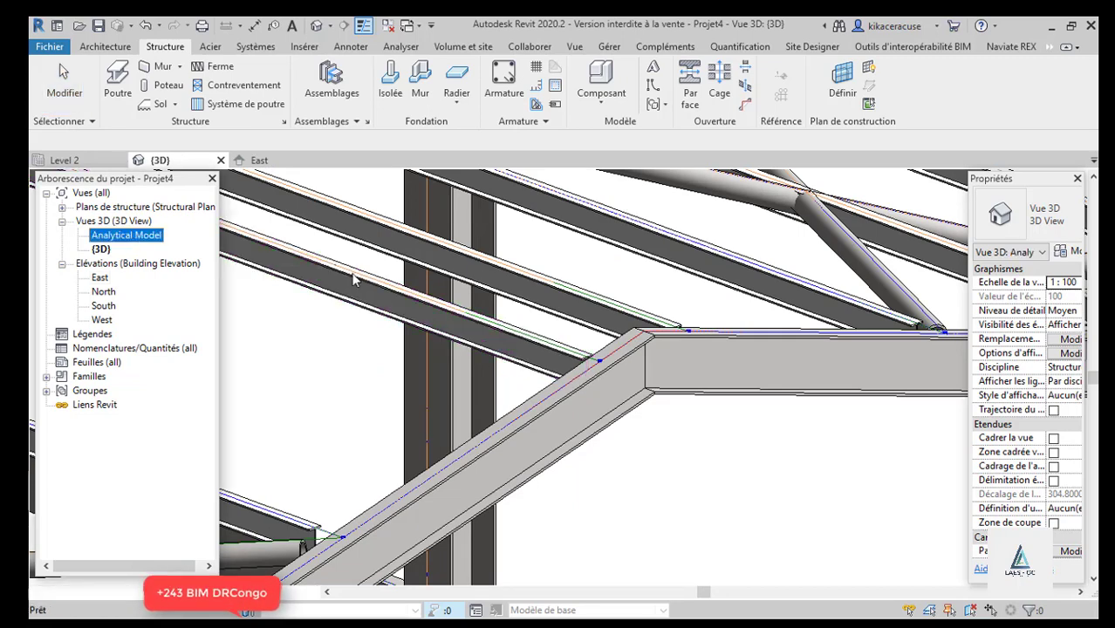
pyautogui.scroll(-1, 643, 300)
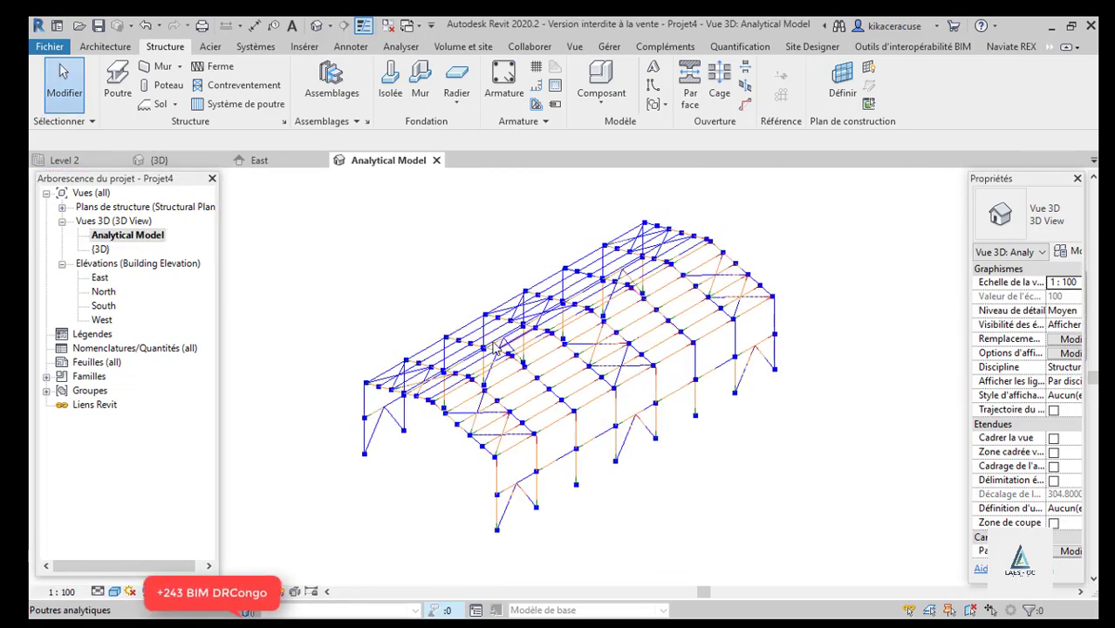
pyautogui.keyDown('shift'); pyautogui.moveTo(504, 335); pyautogui.dragTo(680, 262, button='middle'); pyautogui.keyUp('shift')
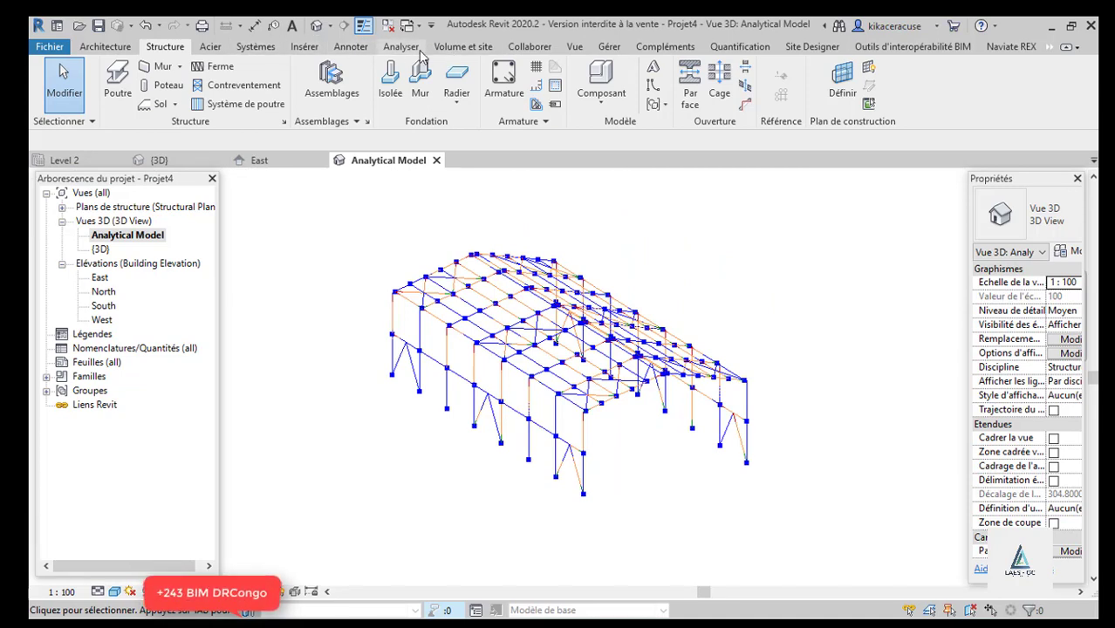
# - Display the Robot Structural Analysis options and the SOFiSTiK Analysis tools available for the analytical model
pyautogui.click(400, 46)
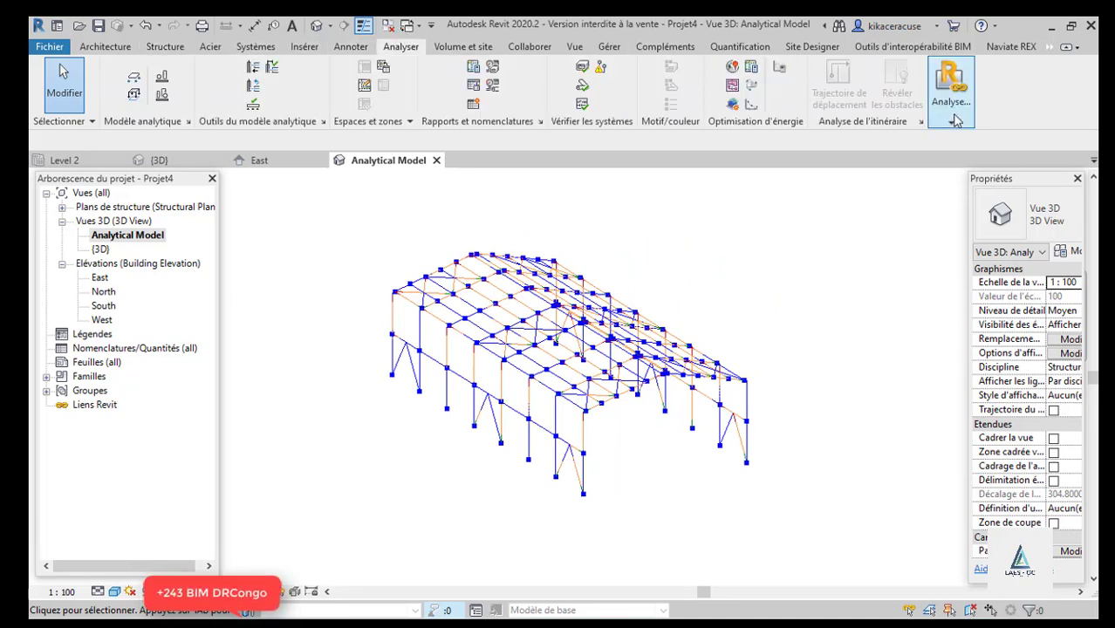
pyautogui.moveTo(953, 116)
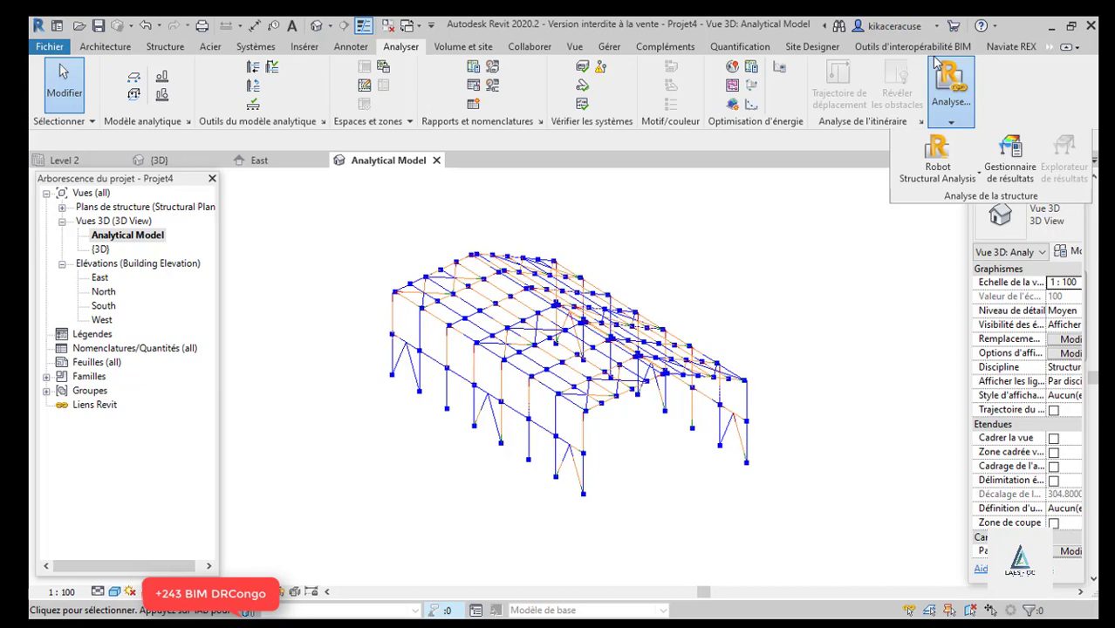
pyautogui.click(1049, 47)
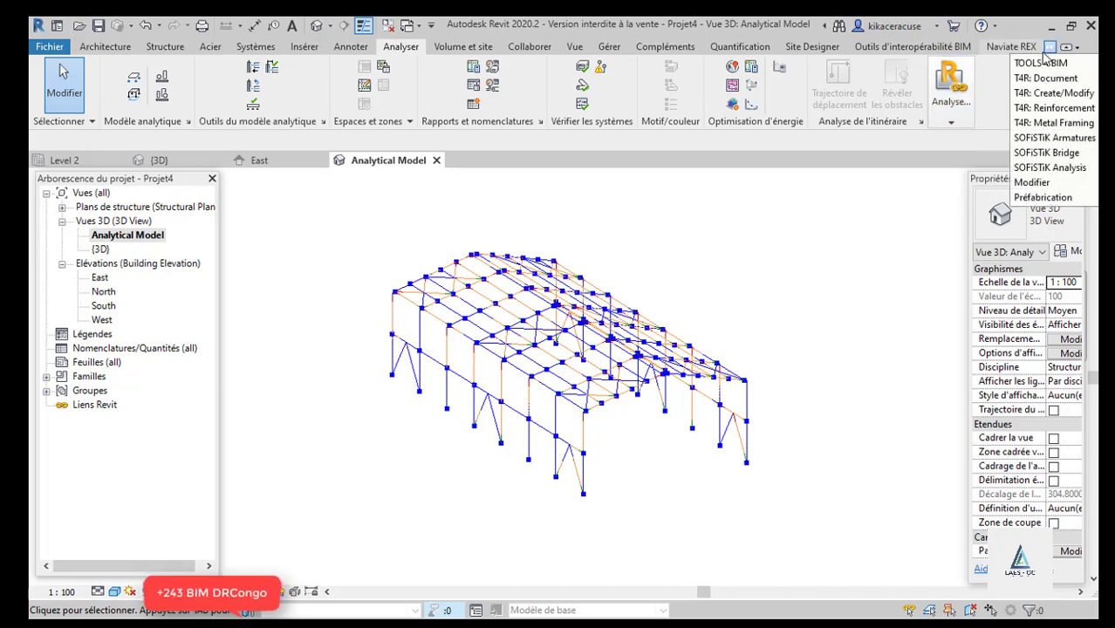
pyautogui.click(1057, 168)
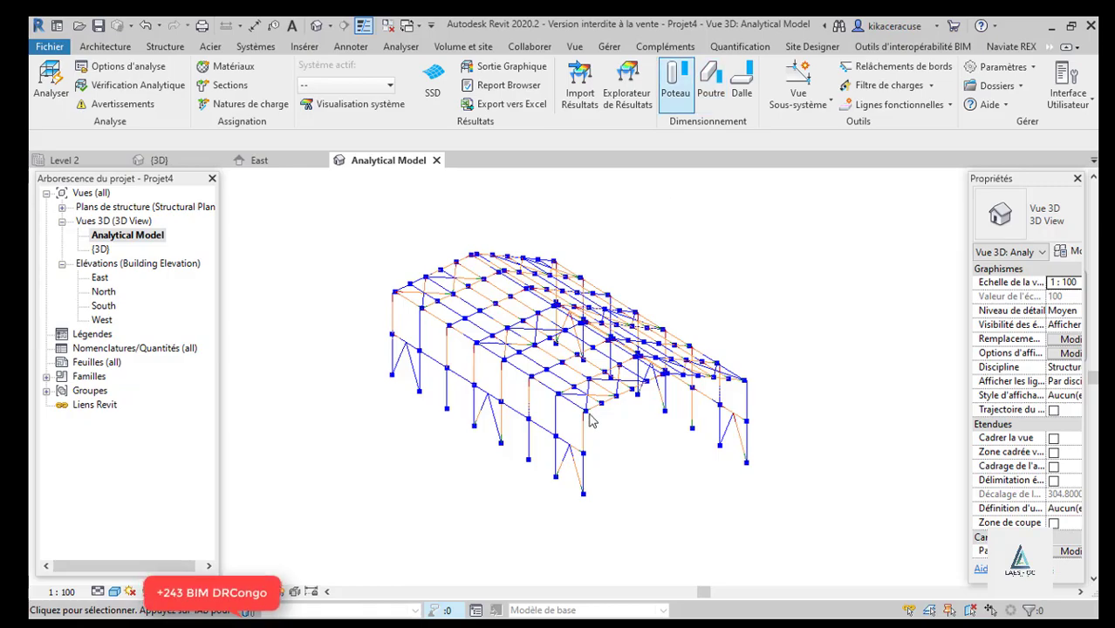
# - Switch back to Dynamo and view the material configuration group with its connected nodes
pyautogui.scroll(2, 590, 421)
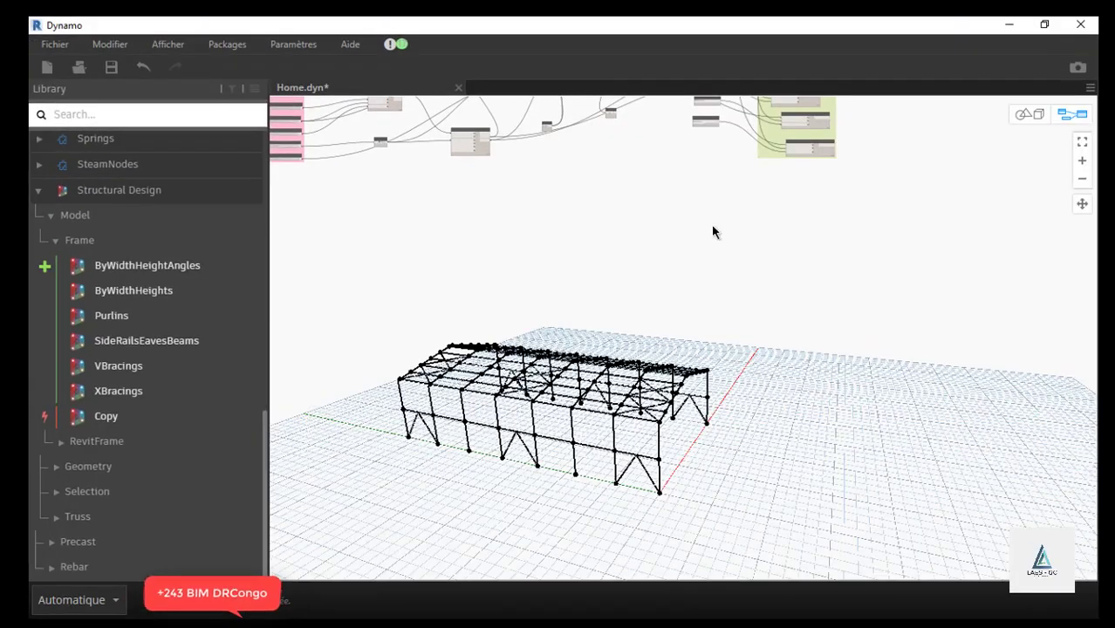
pyautogui.scroll(-2, 720, 358)
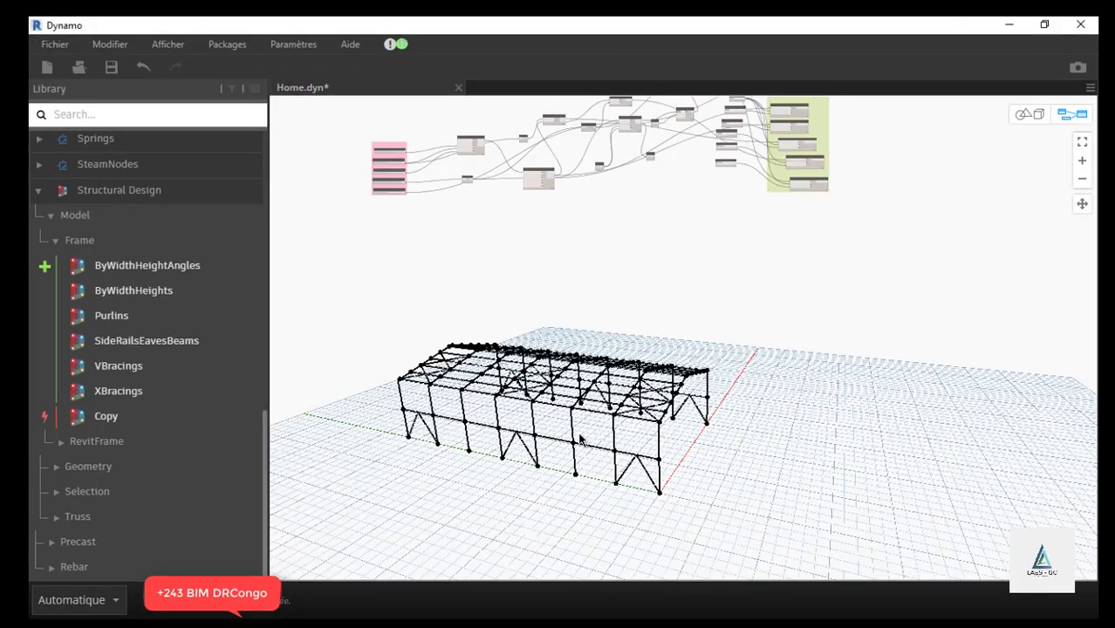
pyautogui.scroll(-4, 580, 439)
pyautogui.scroll(6, 610, 336)
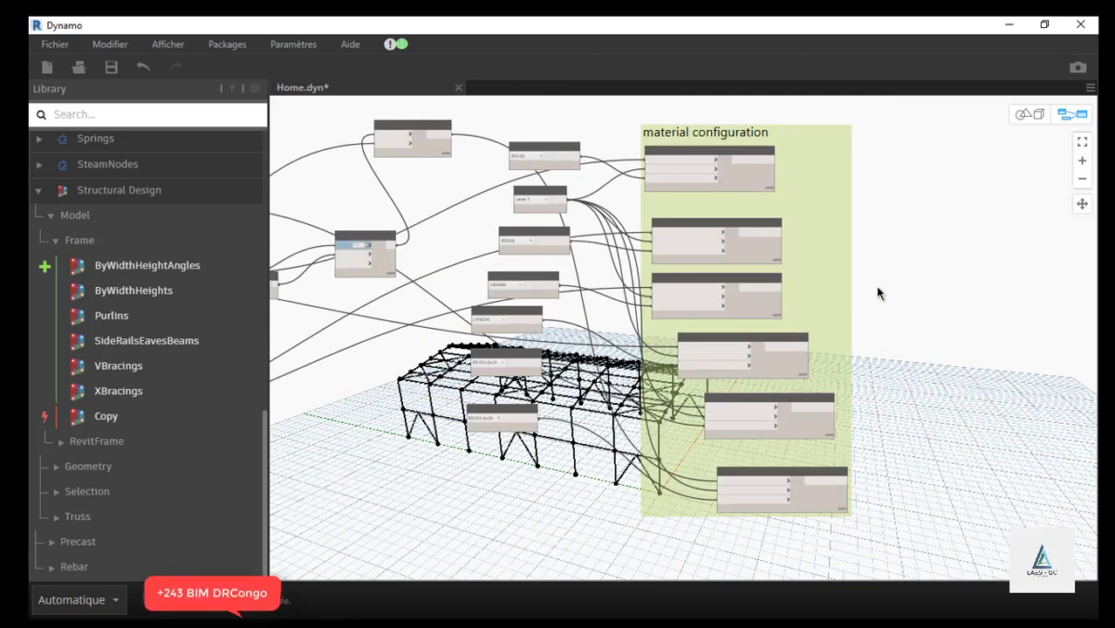
# - Switch to PowerPoint and show the presenter slide of the CALATRAVA BRIDGE DESIGN SESSION presentation
pyautogui.hotkey('alt', 'Tab')
pyautogui.hotkey('alt', 'Tab')
pyautogui.hotkey('alt', 'Tab')
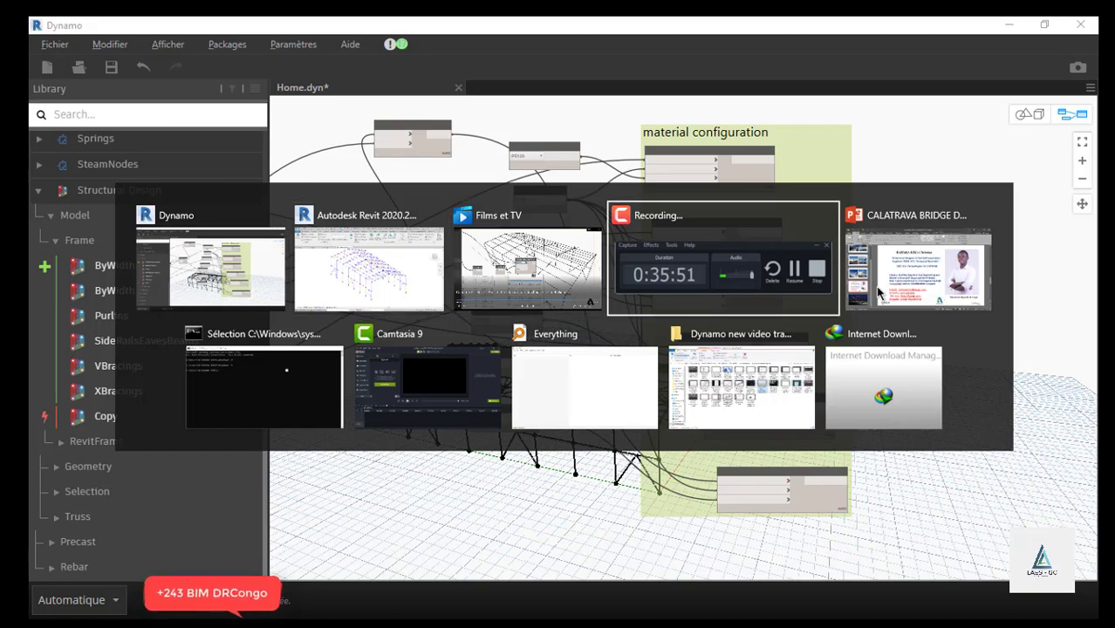
pyautogui.hotkey('alt', 'Tab')
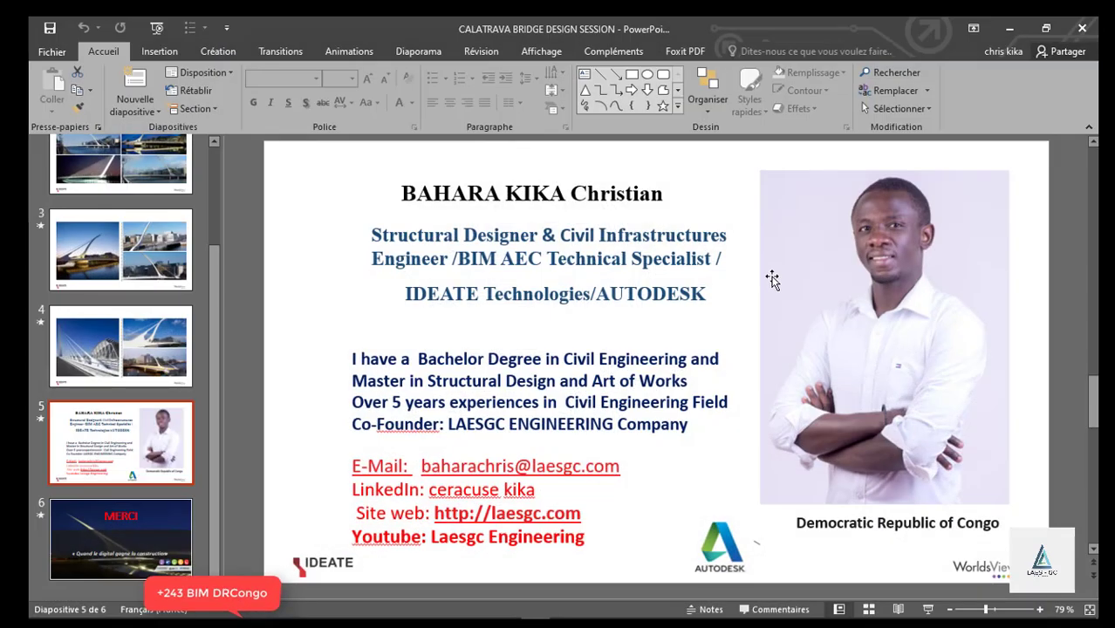